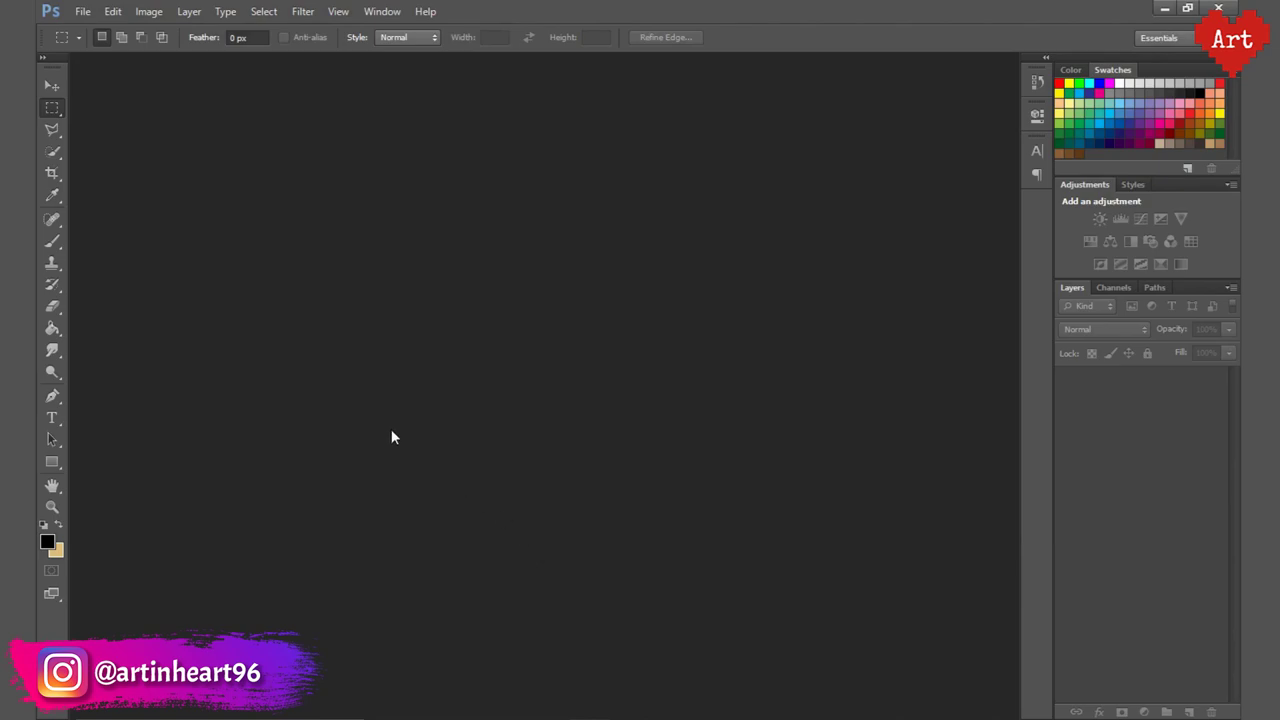
# Open the Main photo.
pyautogui.click(83, 12)
pyautogui.click(100, 45)
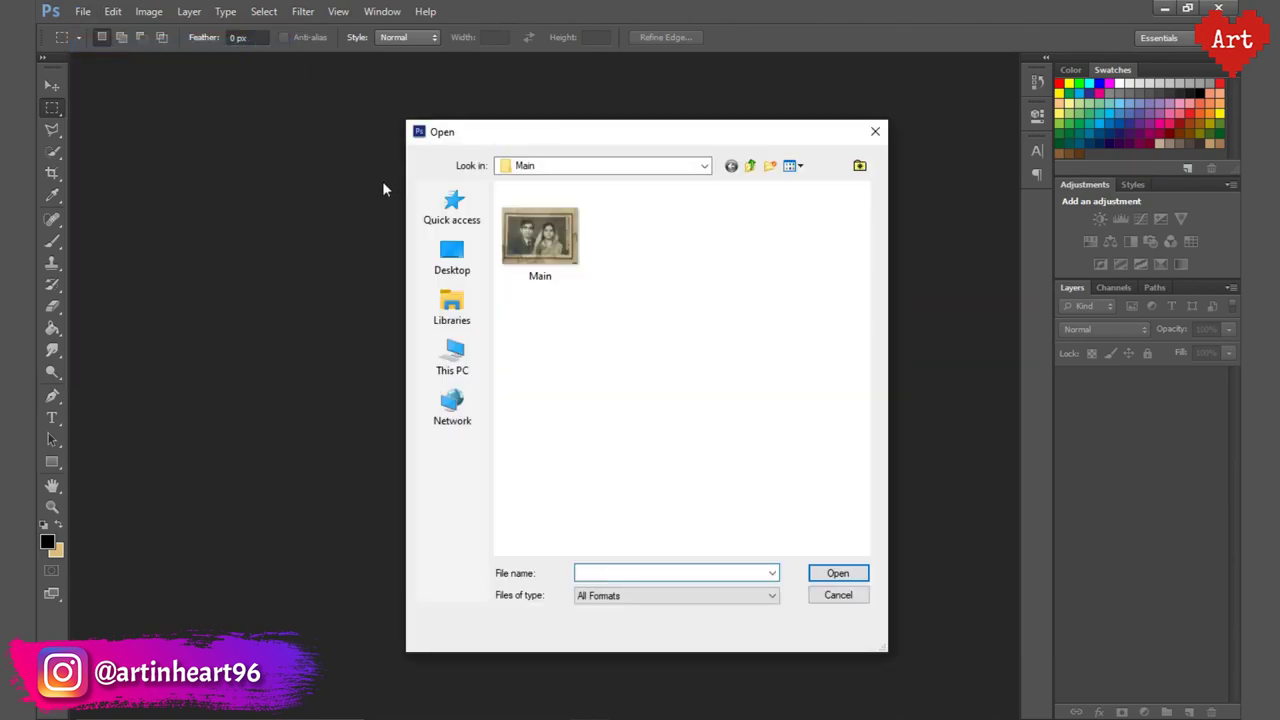
pyautogui.doubleClick(535, 239)
pyautogui.scroll(2, 535, 239)
# Save the photo as Crop.psd in Photoshop format and unlock the Background into Layer 0.
pyautogui.click(83, 12)
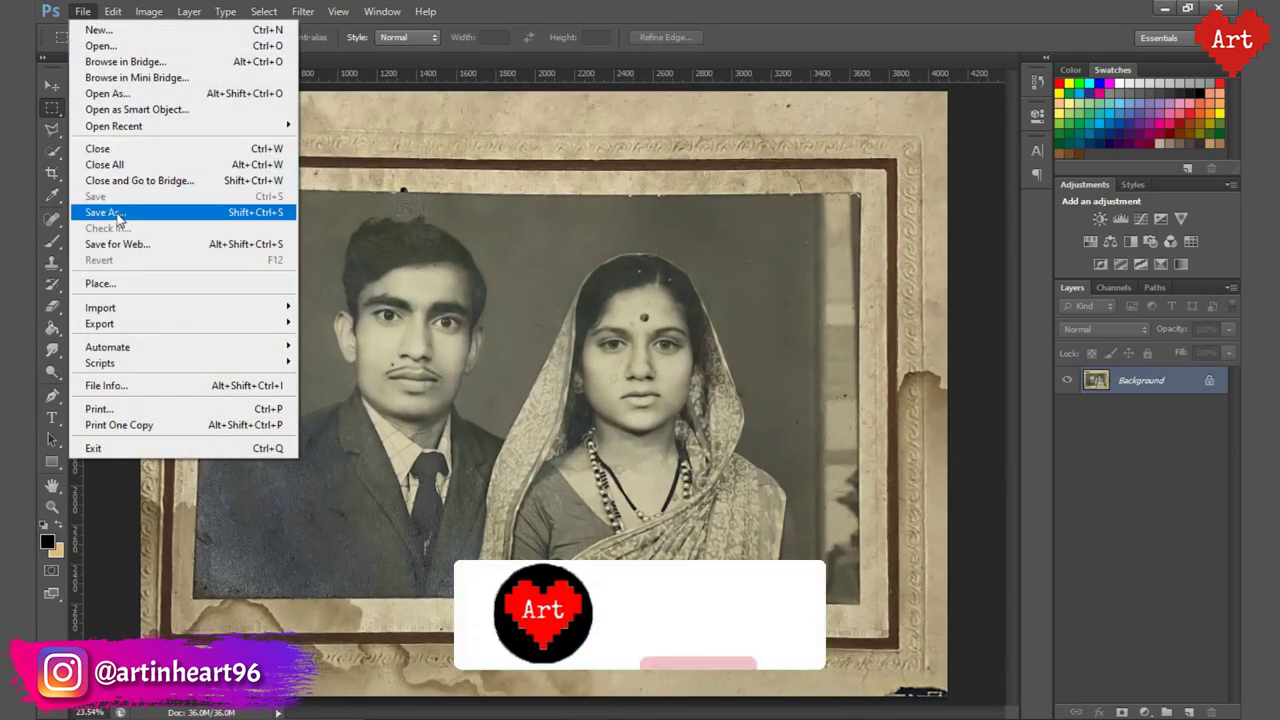
pyautogui.click(100, 209)
pyautogui.click(690, 452)
pyautogui.click(610, 467)
pyautogui.write('C')
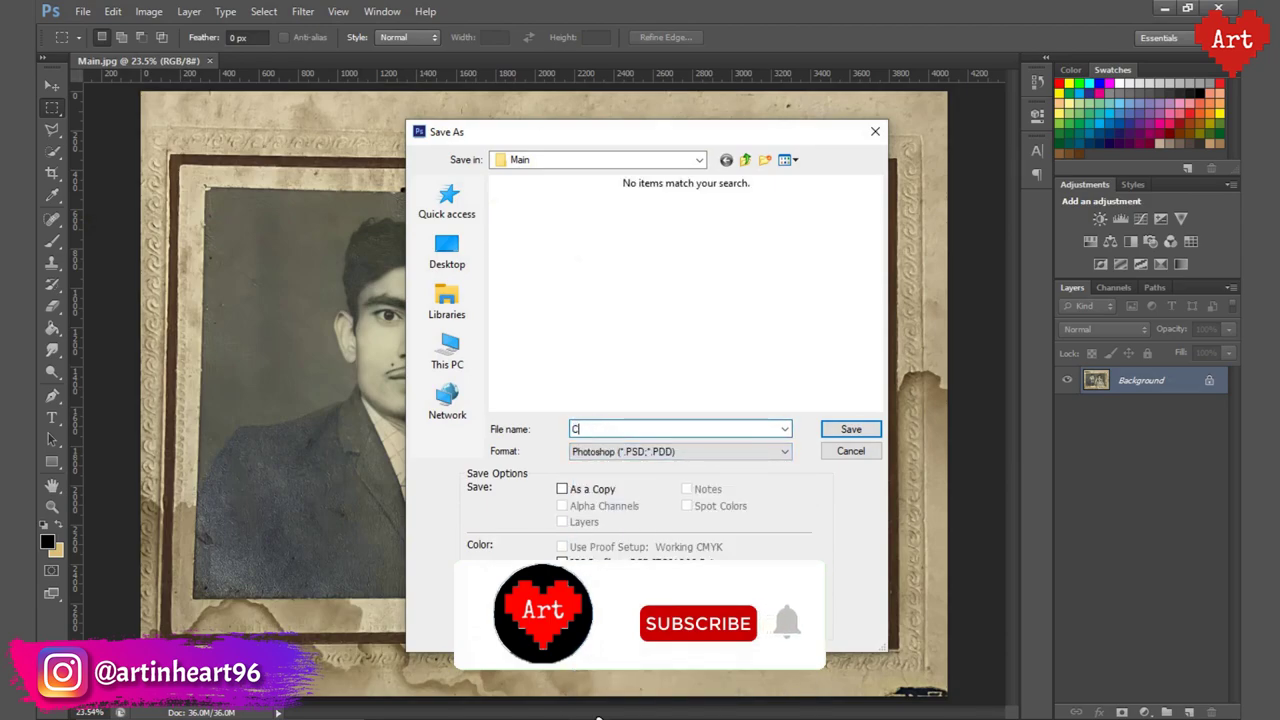
pyautogui.write('rop')
pyautogui.press('Return')
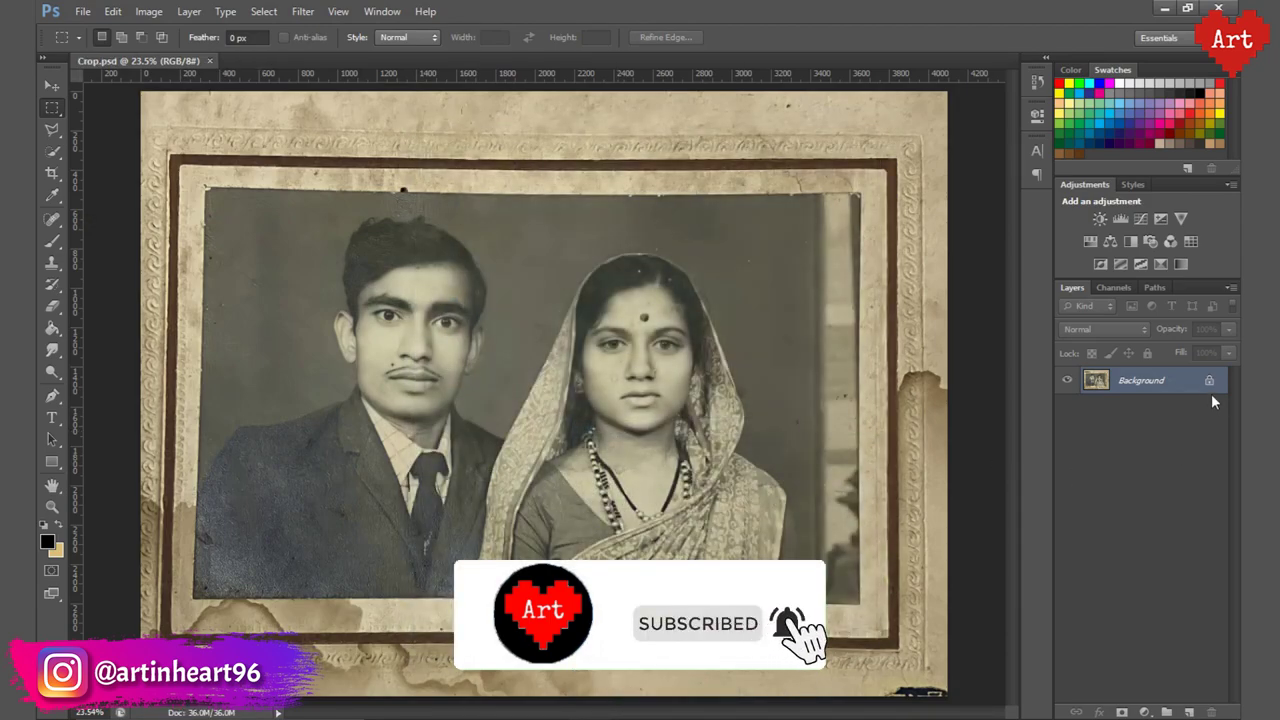
pyautogui.doubleClick(1180, 380)
pyautogui.press('Return')
# Draw a perspective crop grid over the photo and fit its corner, top and bottom edges.
pyautogui.click(52, 174)
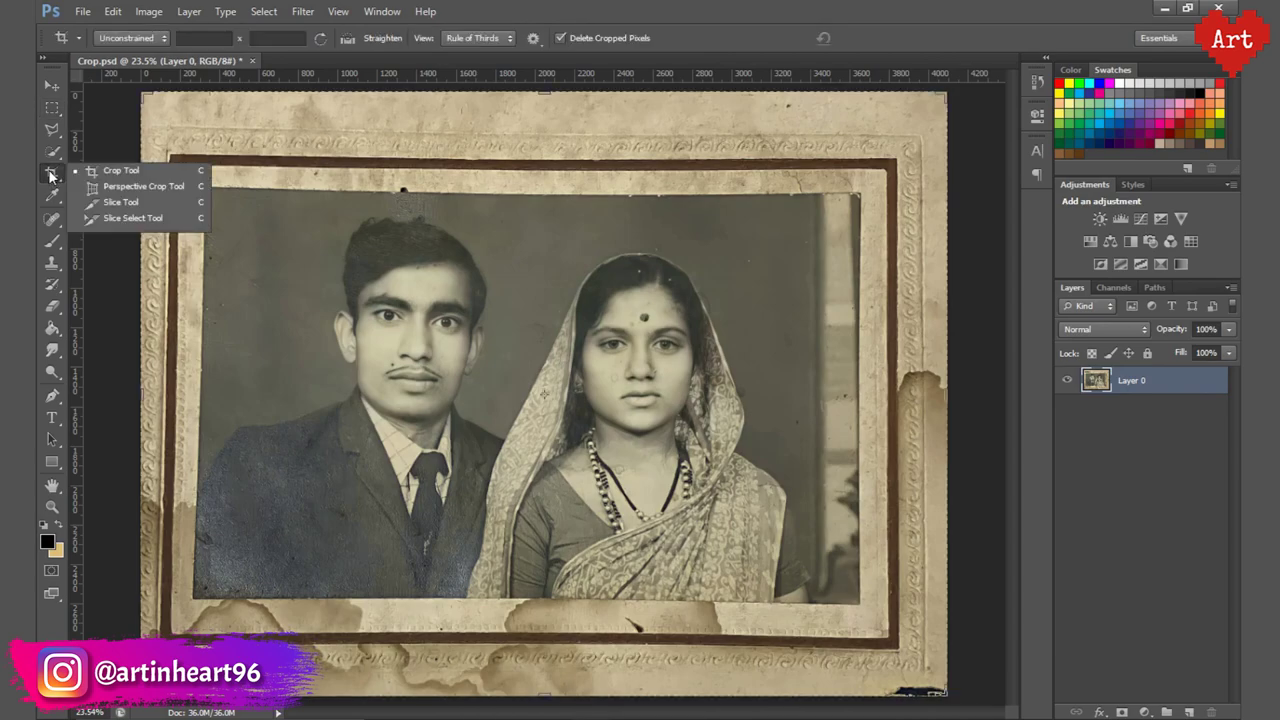
pyautogui.click(135, 187)
pyautogui.moveTo(206, 188); pyautogui.dragTo(858, 601)
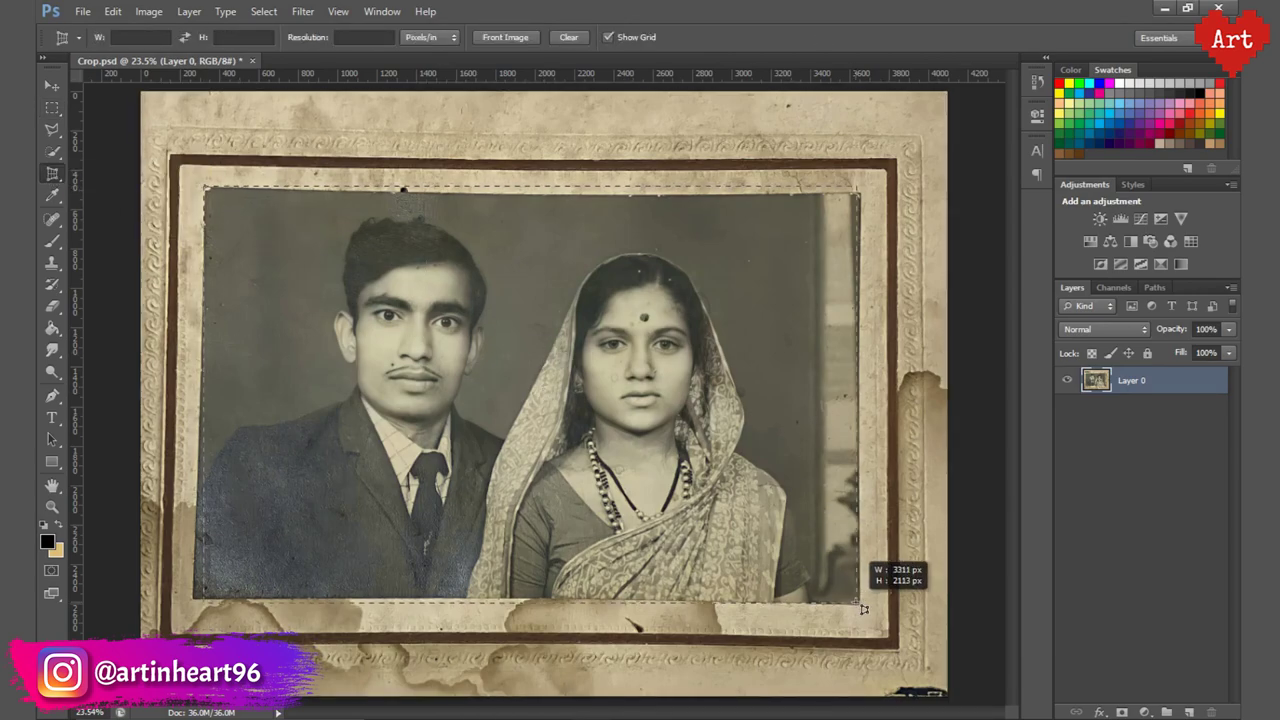
pyautogui.moveTo(204, 604); pyautogui.dragTo(193, 600)
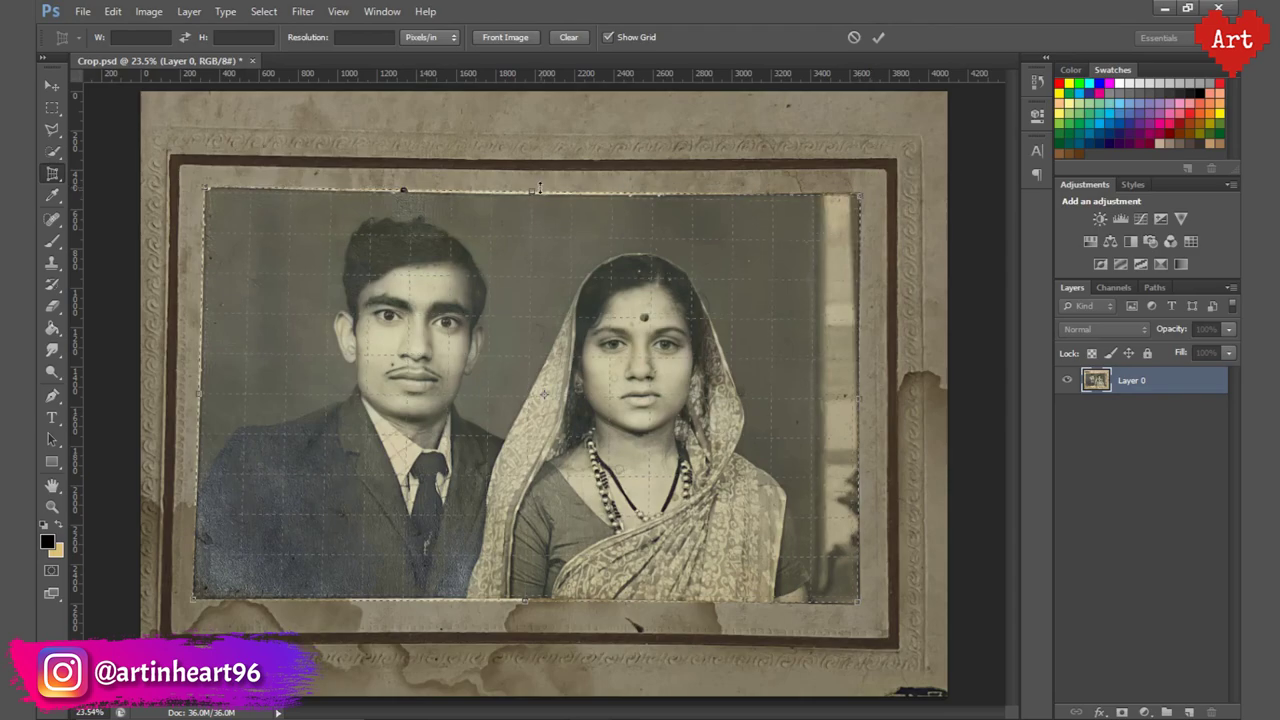
pyautogui.moveTo(532, 191); pyautogui.dragTo(534, 197)
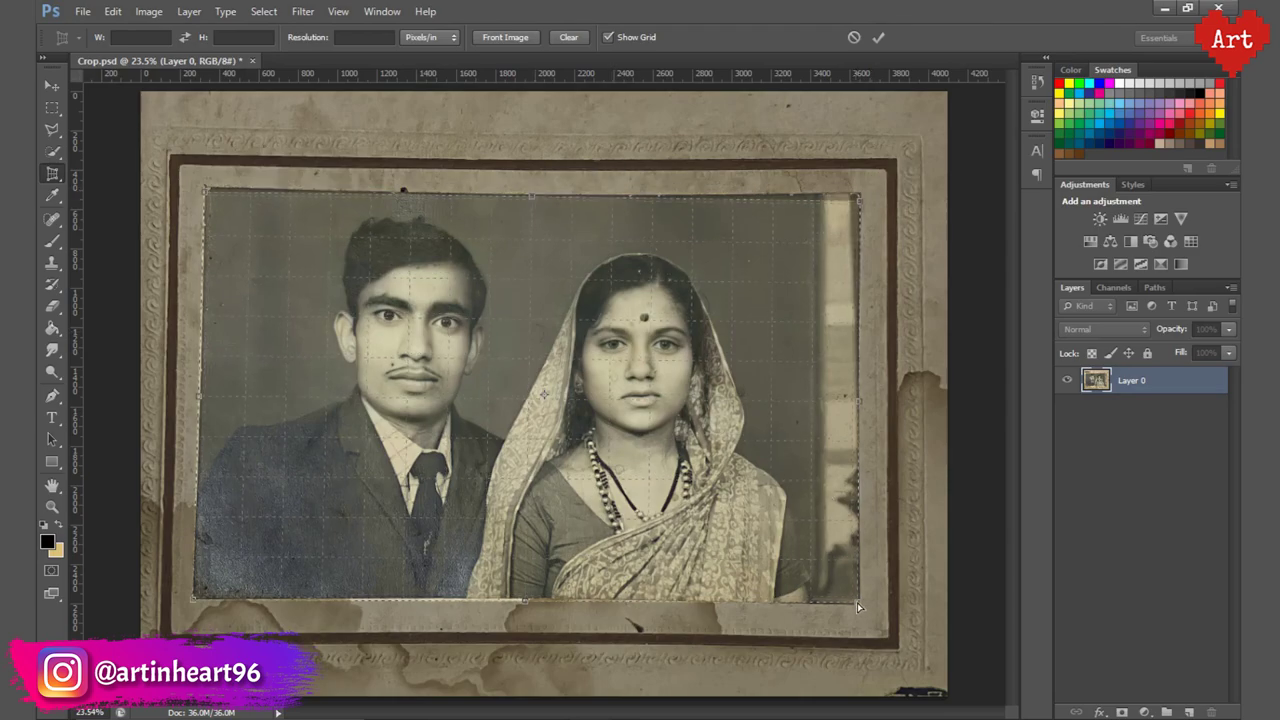
pyautogui.moveTo(522, 604); pyautogui.dragTo(522, 600)
# Align the remaining crop edges to the photo's border, commit the crop and fit it on screen.
pyautogui.scroll(3, 190, 603)
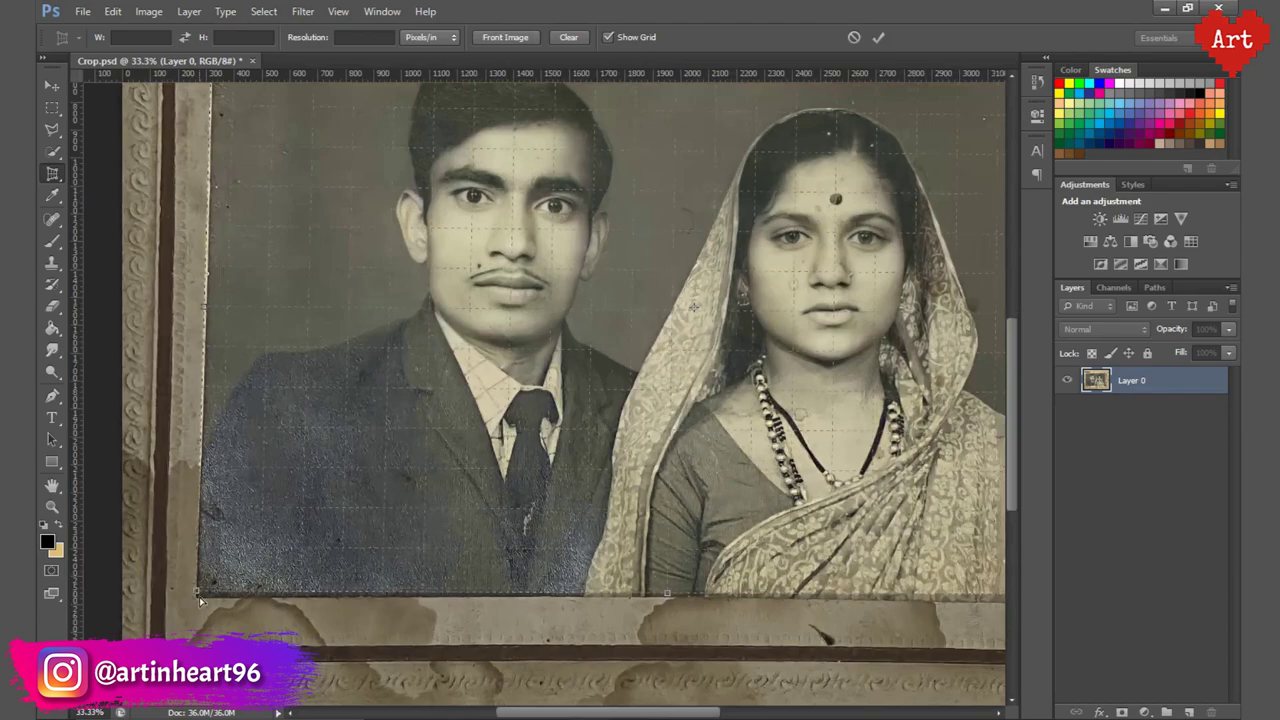
pyautogui.moveTo(874, 580); pyautogui.dragTo(555, 570)
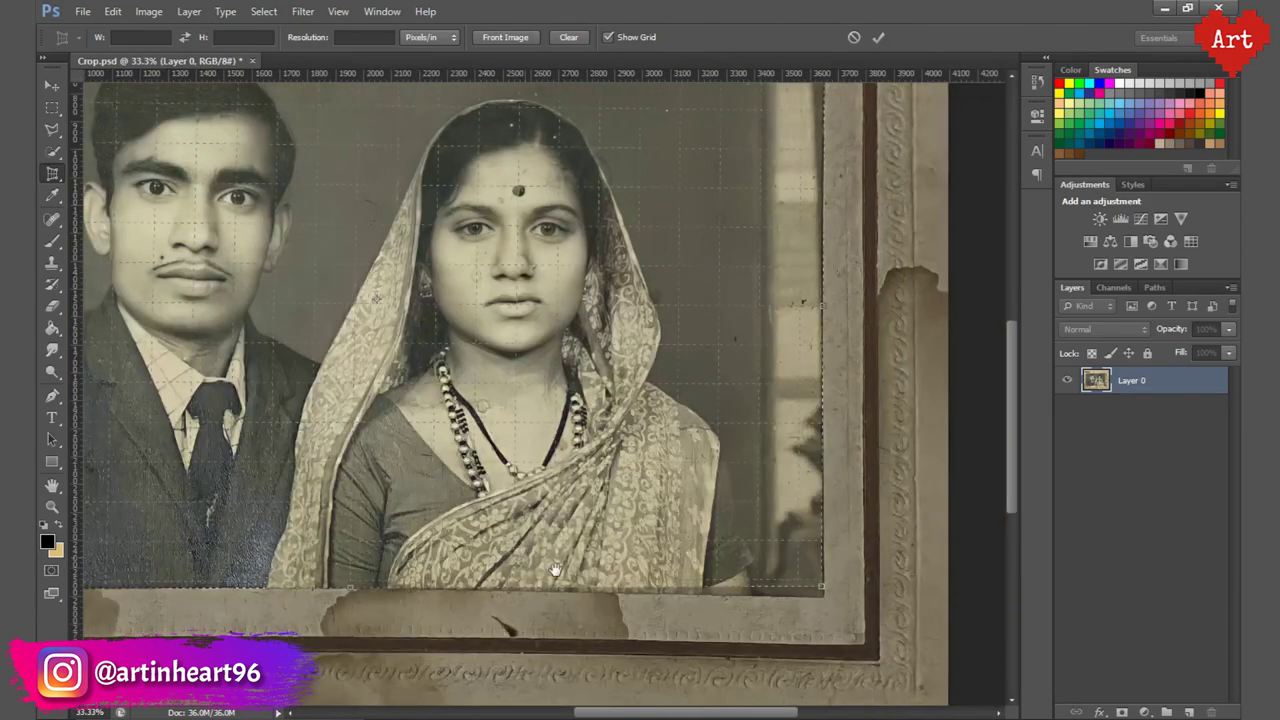
pyautogui.moveTo(820, 601); pyautogui.dragTo(822, 598)
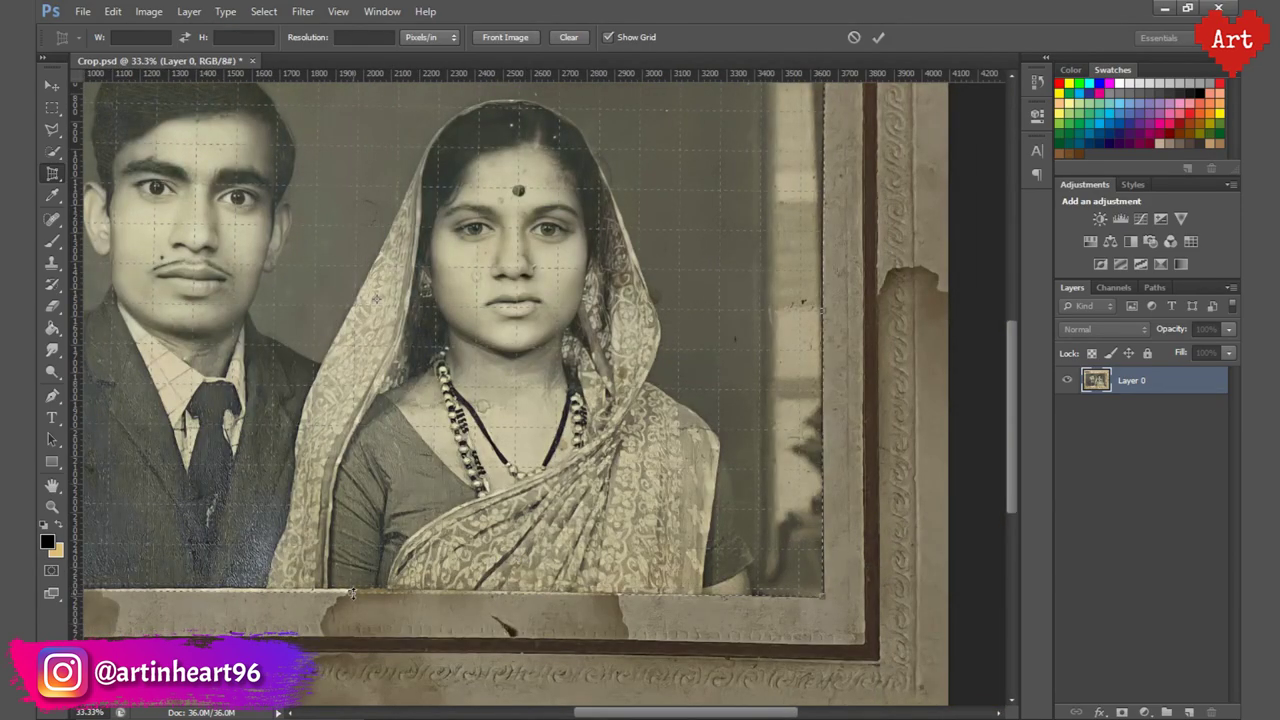
pyautogui.scroll(-1, 725, 389)
pyautogui.moveTo(725, 389); pyautogui.dragTo(819, 607)
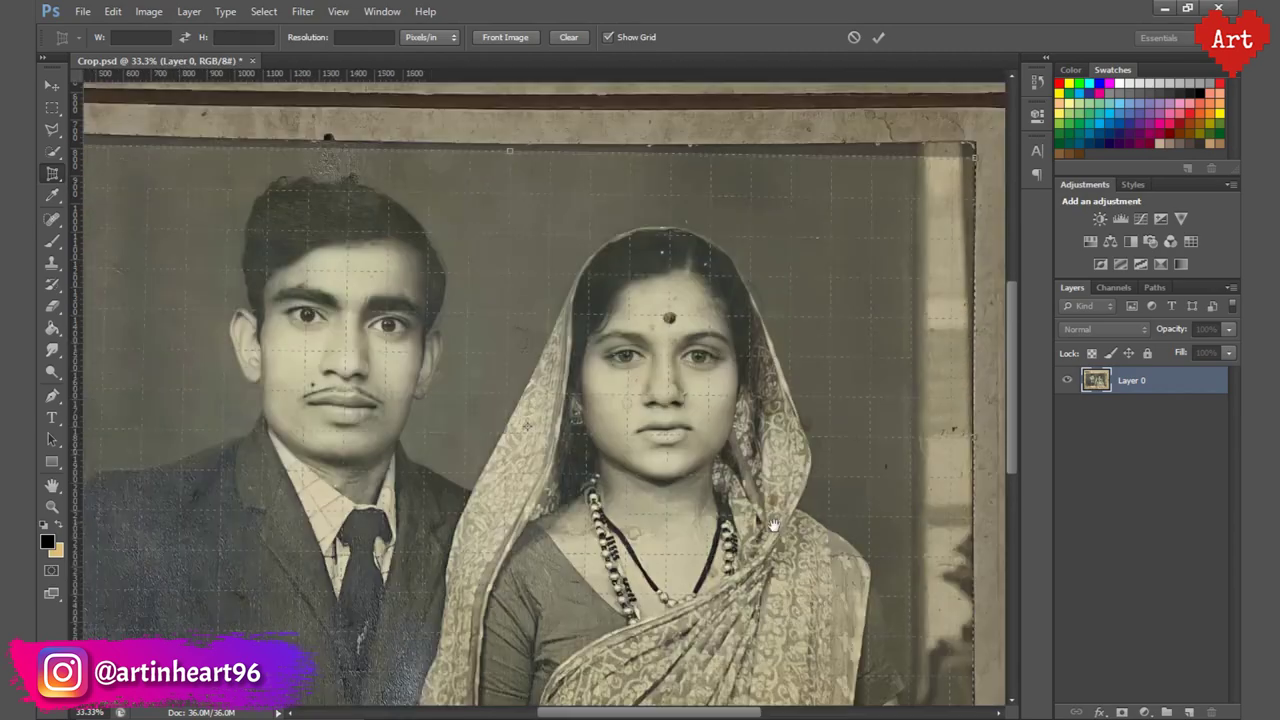
pyautogui.moveTo(426, 303)
pyautogui.mouseDown()
pyautogui.moveTo(717, 279)
pyautogui.moveTo(705, 275)
pyautogui.mouseUp()
pyautogui.moveTo(265, 455); pyautogui.dragTo(265, 455)
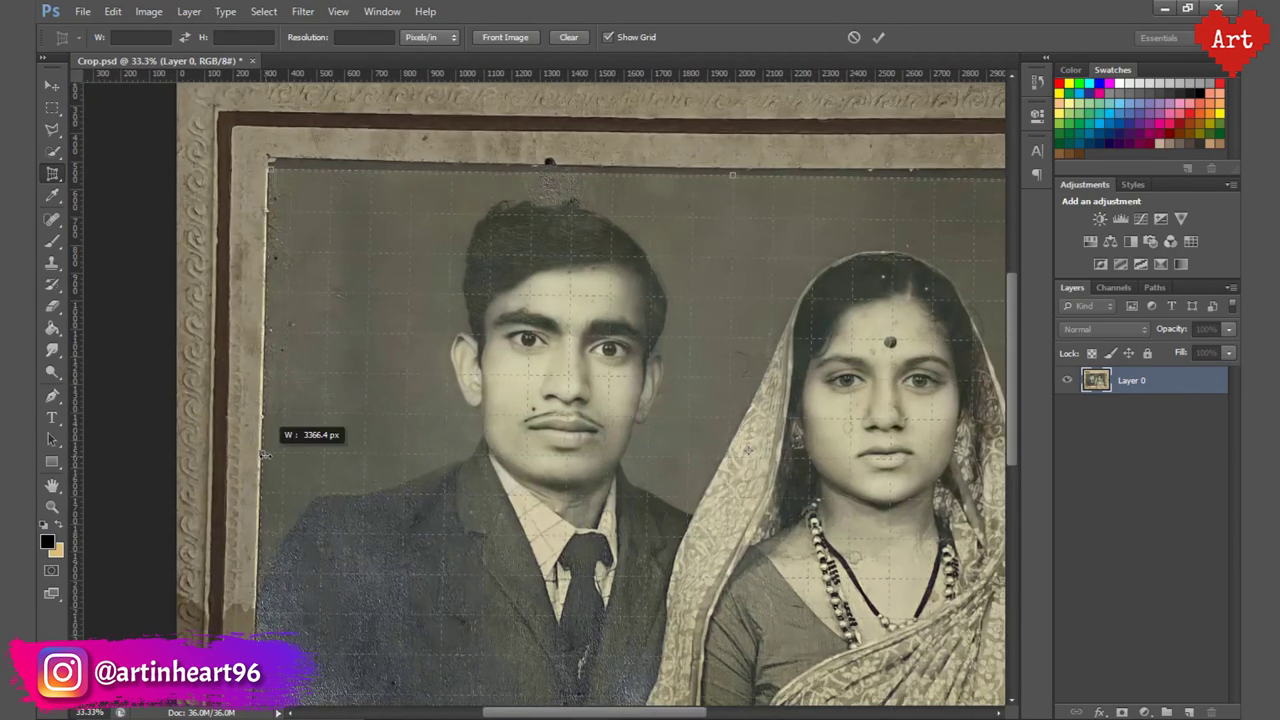
pyautogui.hotkey('ctrl', '-')
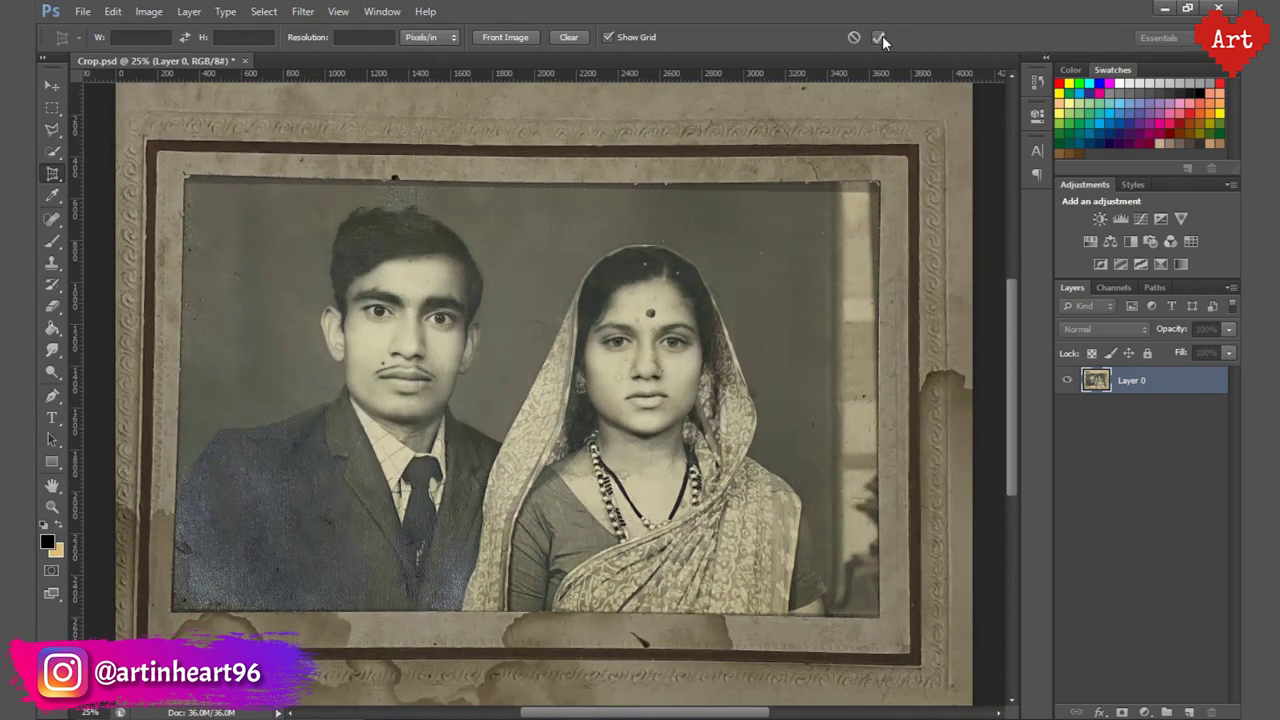
pyautogui.click(879, 37)
pyautogui.hotkey('ctrl', '0')
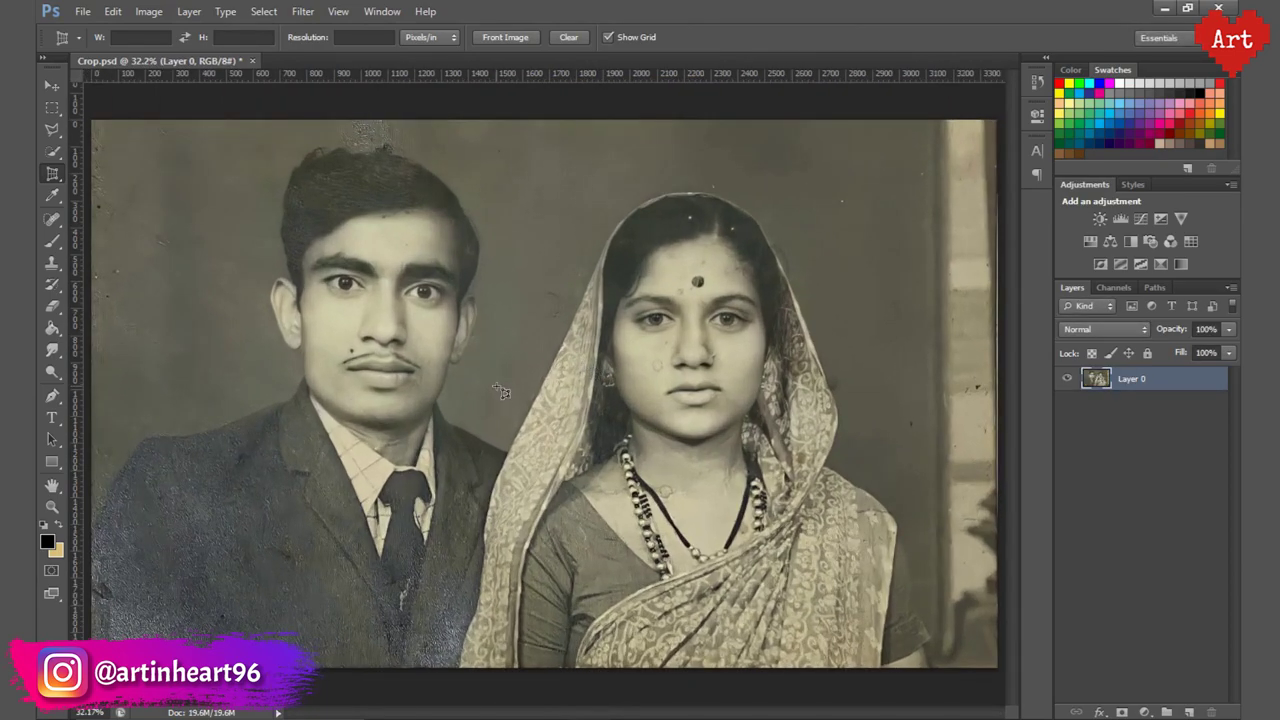
# Trace around the couple with the Polygonal Lasso.
pyautogui.press('v')
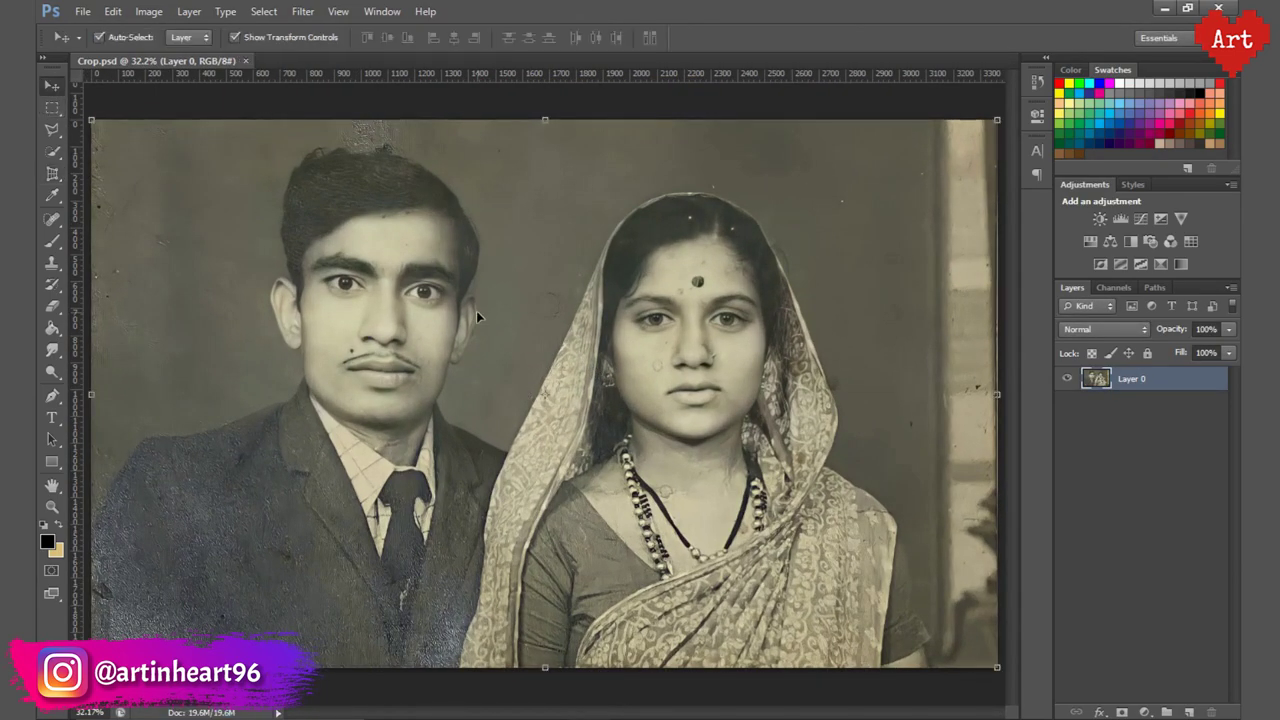
pyautogui.click(52, 129)
pyautogui.scroll(2, 128, 523)
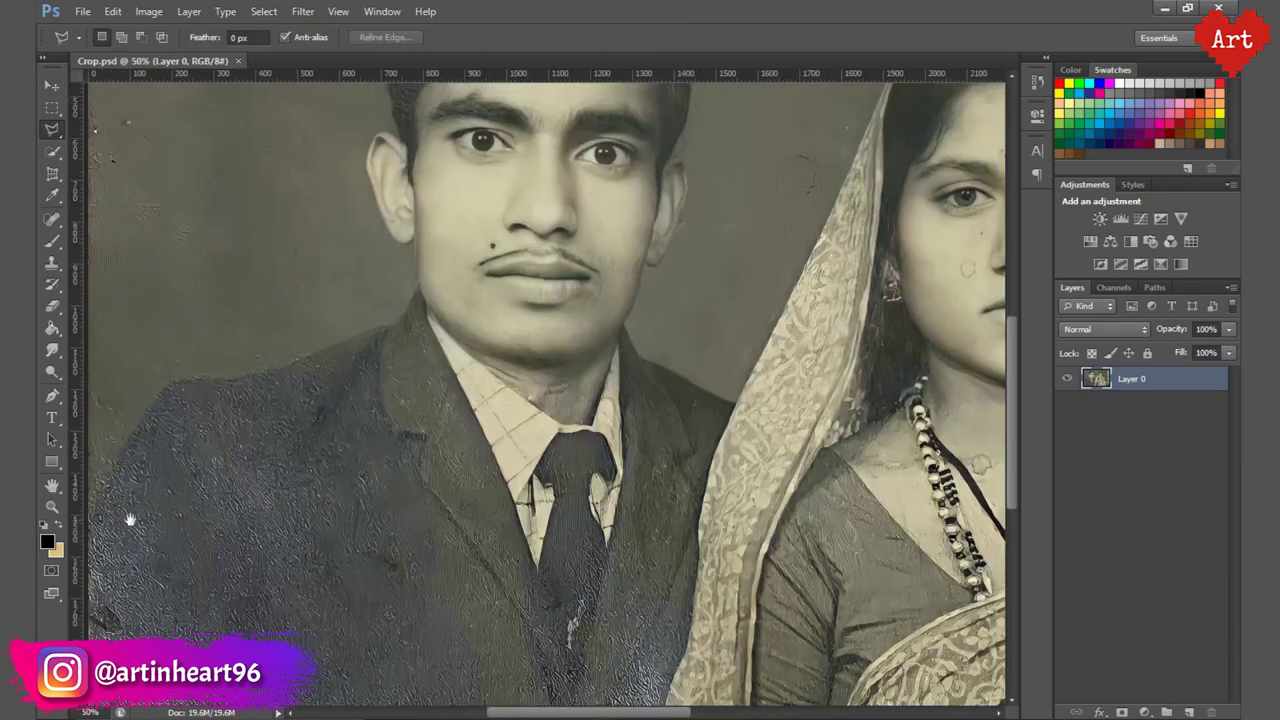
pyautogui.scroll(1, 128, 523)
pyautogui.scroll(3, 324, 547)
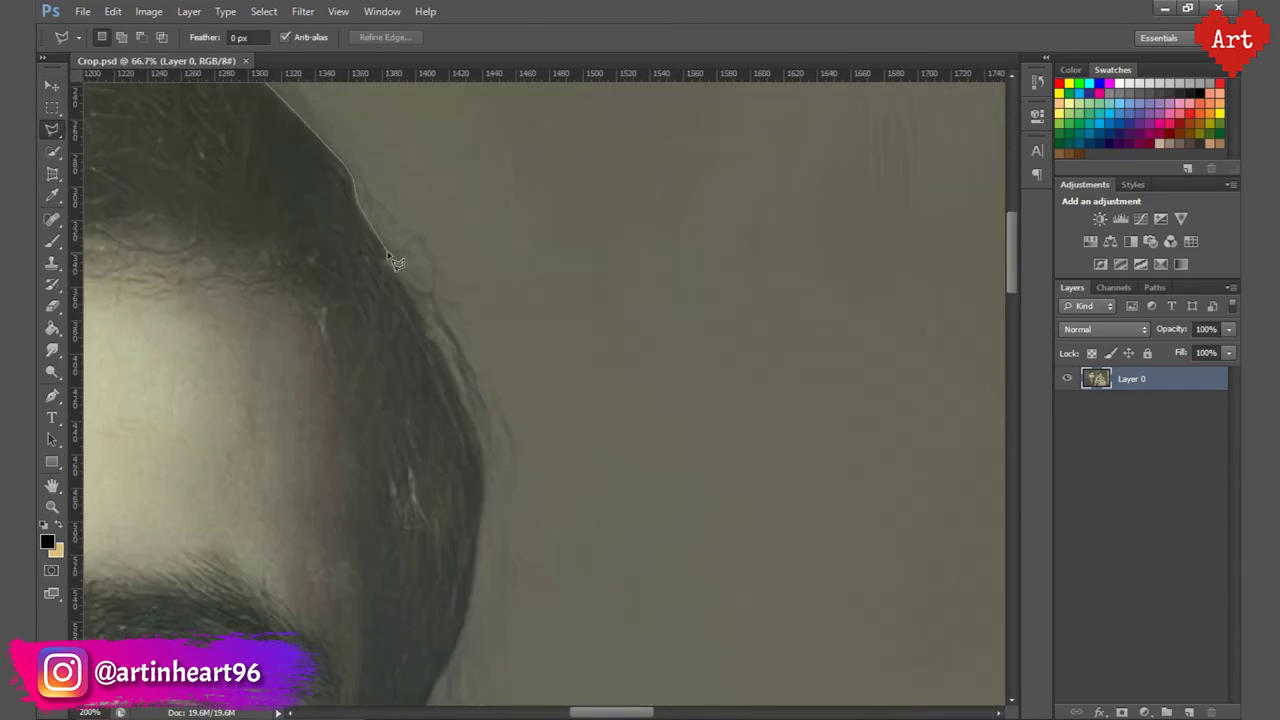
pyautogui.moveTo(605, 88); pyautogui.dragTo(497, 543)
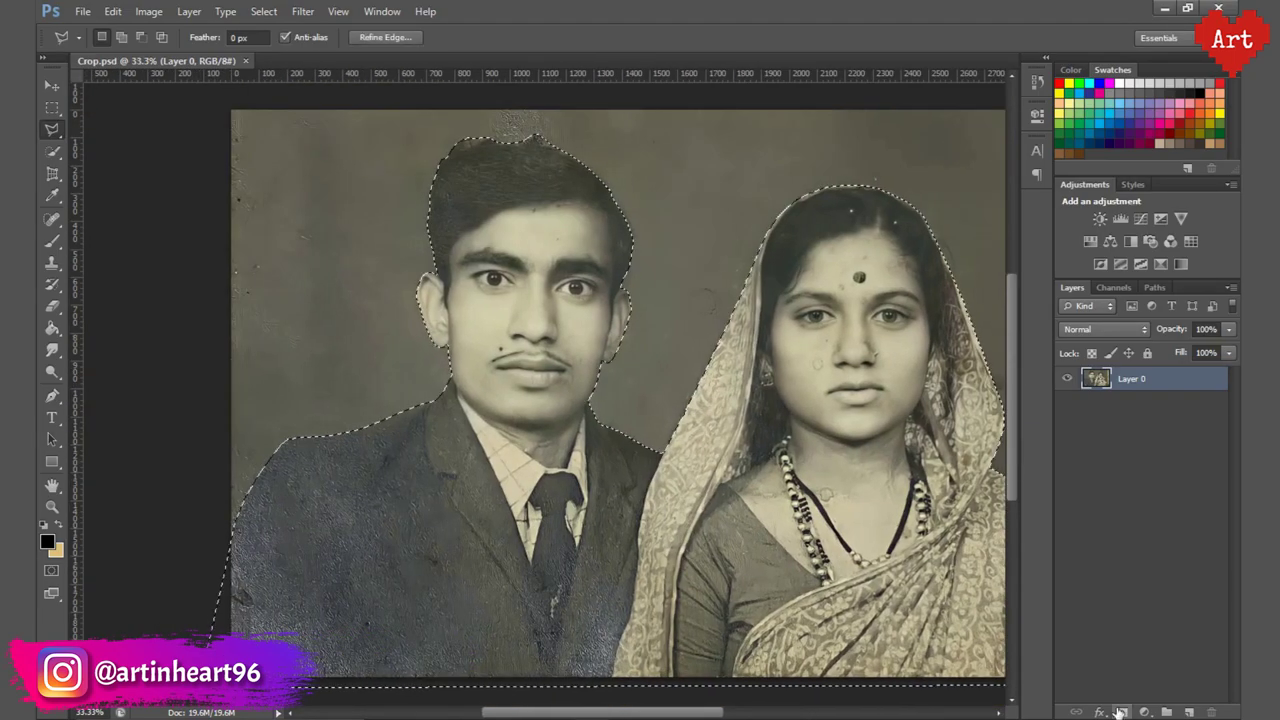
# Mask out the background, activate Layer 0 copy and hide Layer 0.
pyautogui.click(1120, 712)
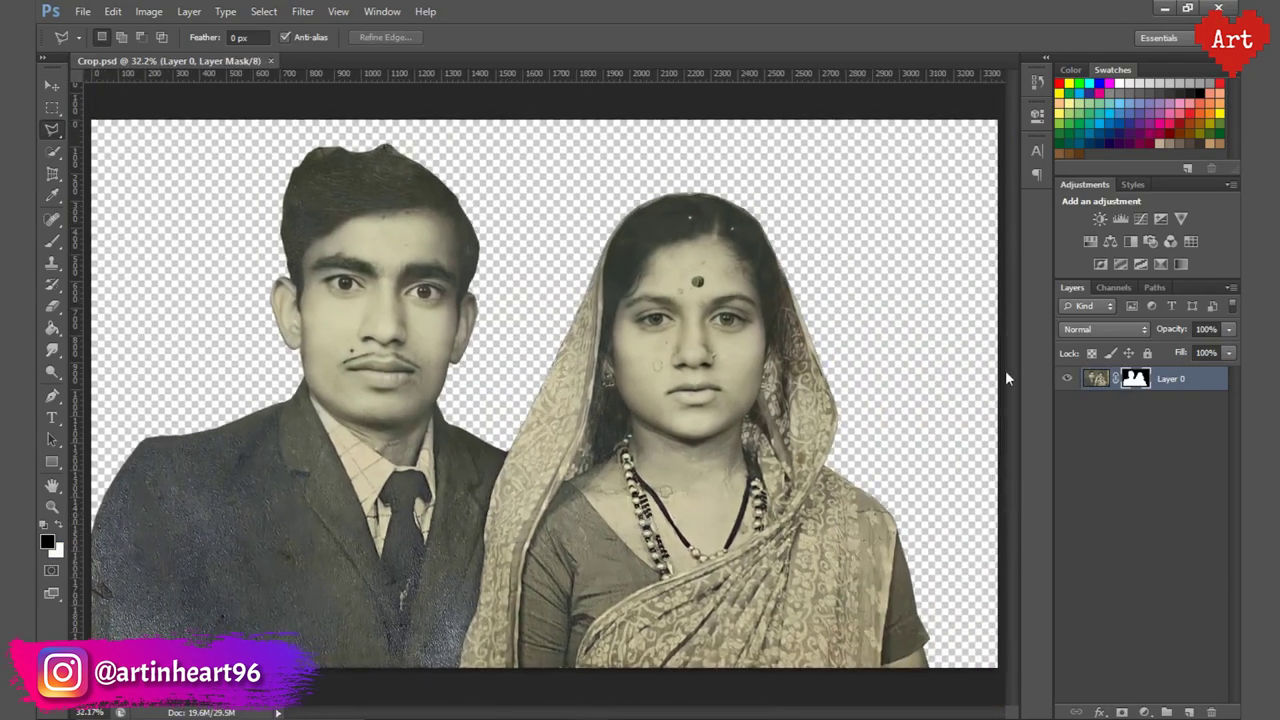
pyautogui.click(1180, 378)
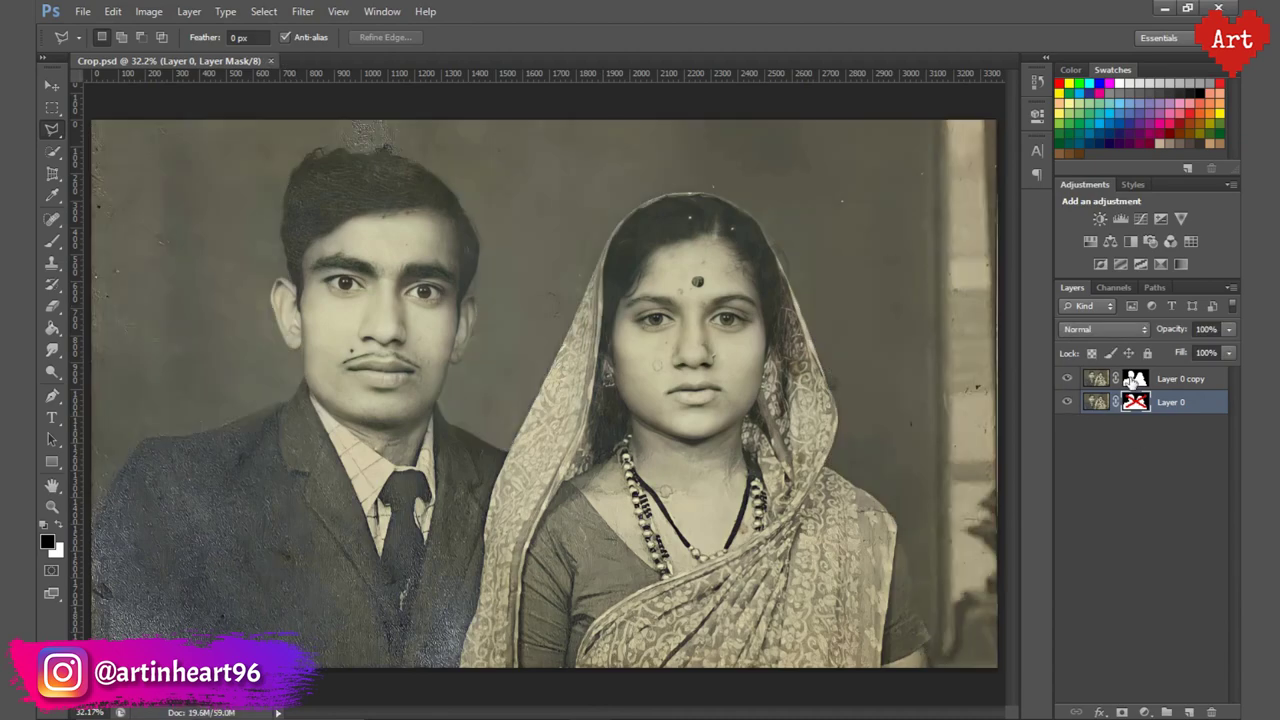
pyautogui.click(1067, 401)
# Add a clipped Black & White adjustment and a Brightness/Contrast adjustment with tweaked contrast.
pyautogui.click(1145, 712)
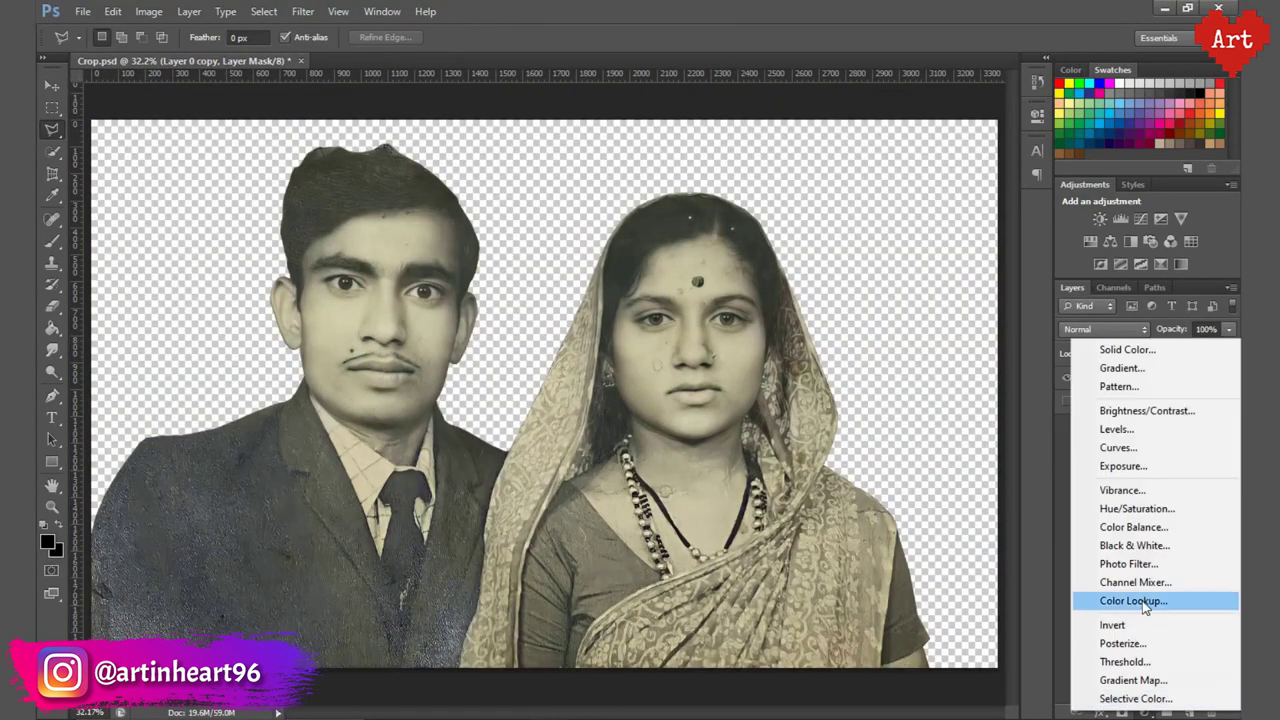
pyautogui.click(1190, 543)
pyautogui.hotkey('ctrl', 'alt', 'g')
pyautogui.click(1100, 218)
pyautogui.moveTo(894, 230); pyautogui.dragTo(900, 232)
pyautogui.moveTo(894, 198); pyautogui.dragTo(889, 199)
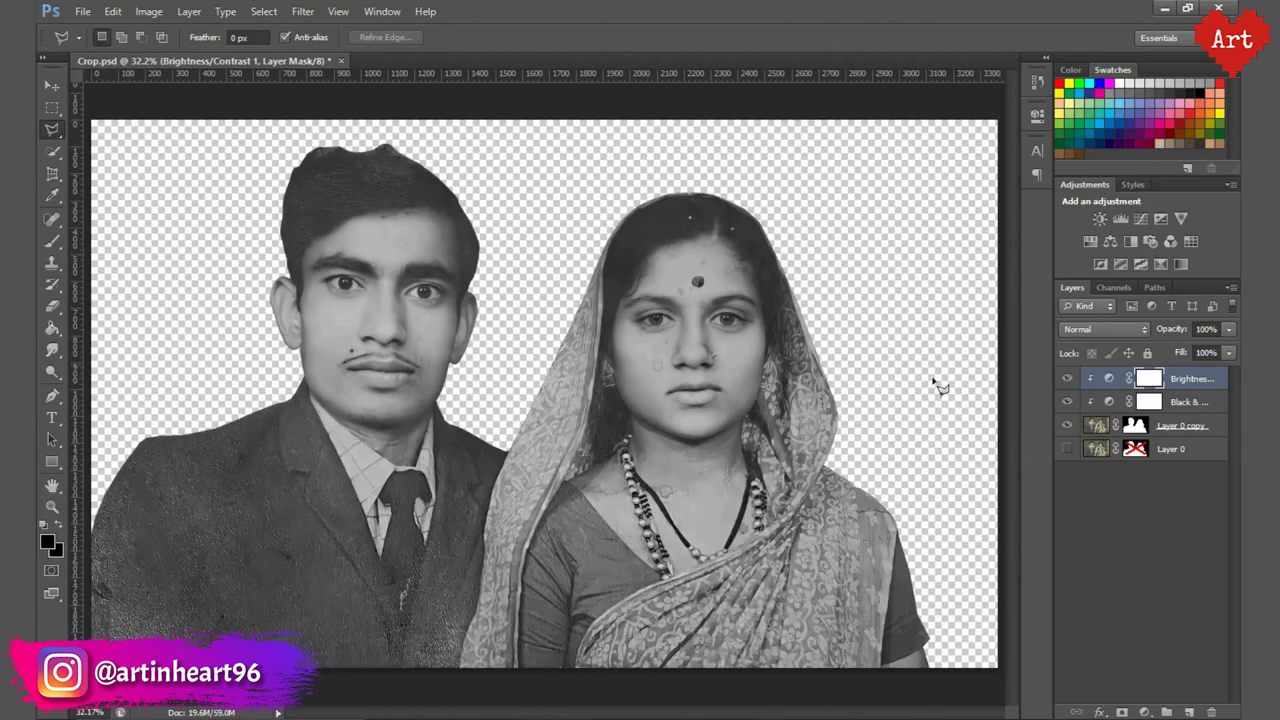
# Add a Levels adjustment compressing the output tones, then a Curves adjustment.
pyautogui.click(1145, 712)
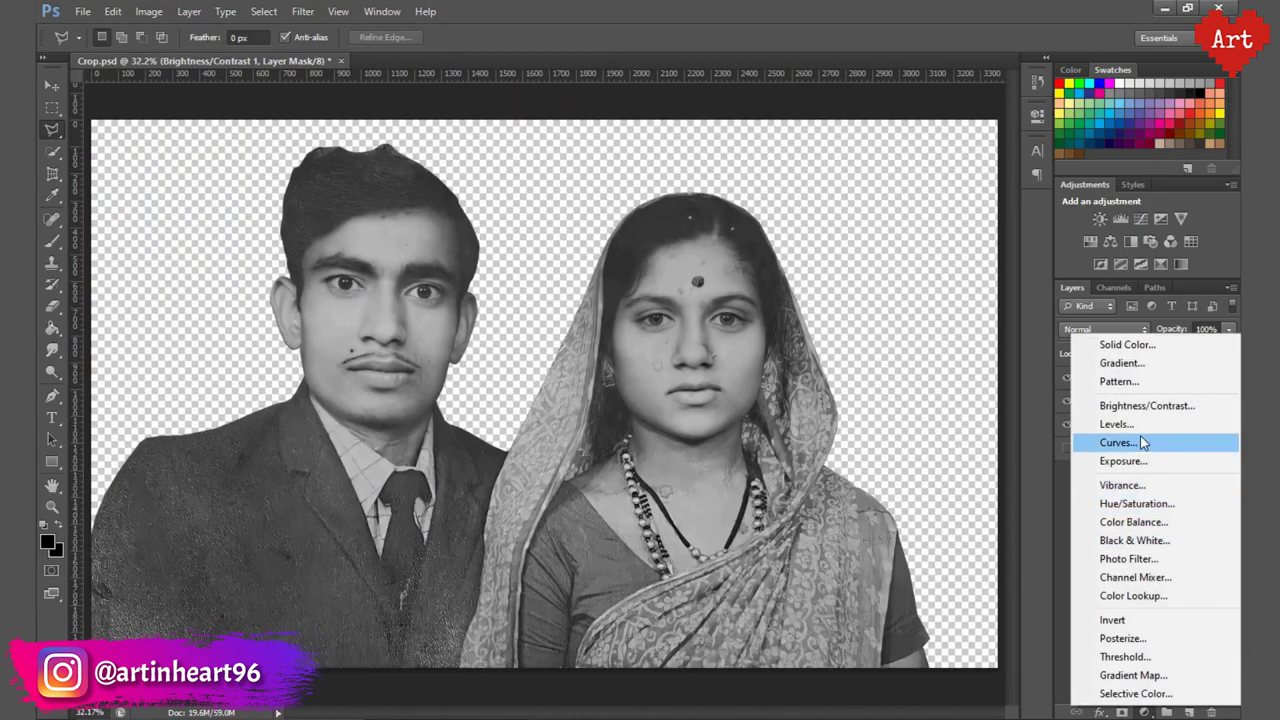
pyautogui.click(1140, 418)
pyautogui.moveTo(815, 328)
pyautogui.mouseDown()
pyautogui.moveTo(826, 330)
pyautogui.moveTo(813, 332)
pyautogui.mouseUp()
pyautogui.moveTo(996, 330); pyautogui.dragTo(989, 332)
pyautogui.click(1145, 712)
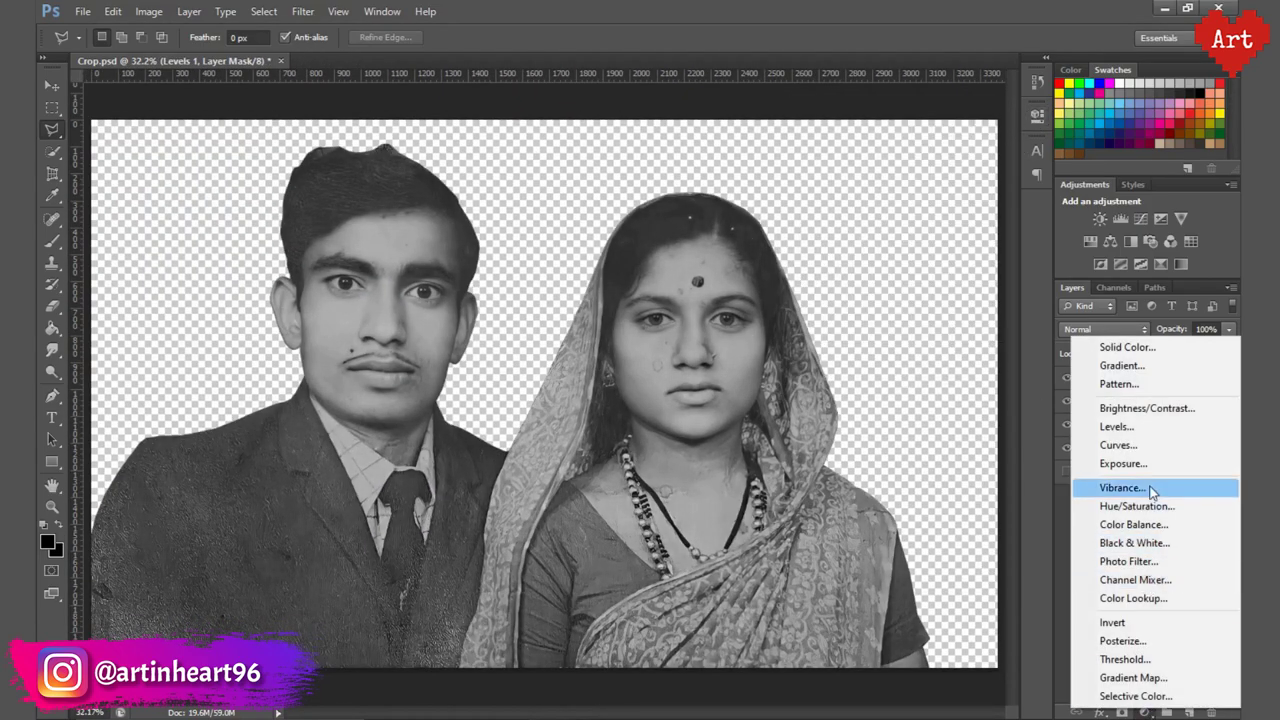
pyautogui.click(1140, 440)
# Set brightness to 0 and Paint Bucket the empty background with dark grey #414141.
pyautogui.click(1150, 425)
pyautogui.click(983, 181)
pyautogui.write('0')
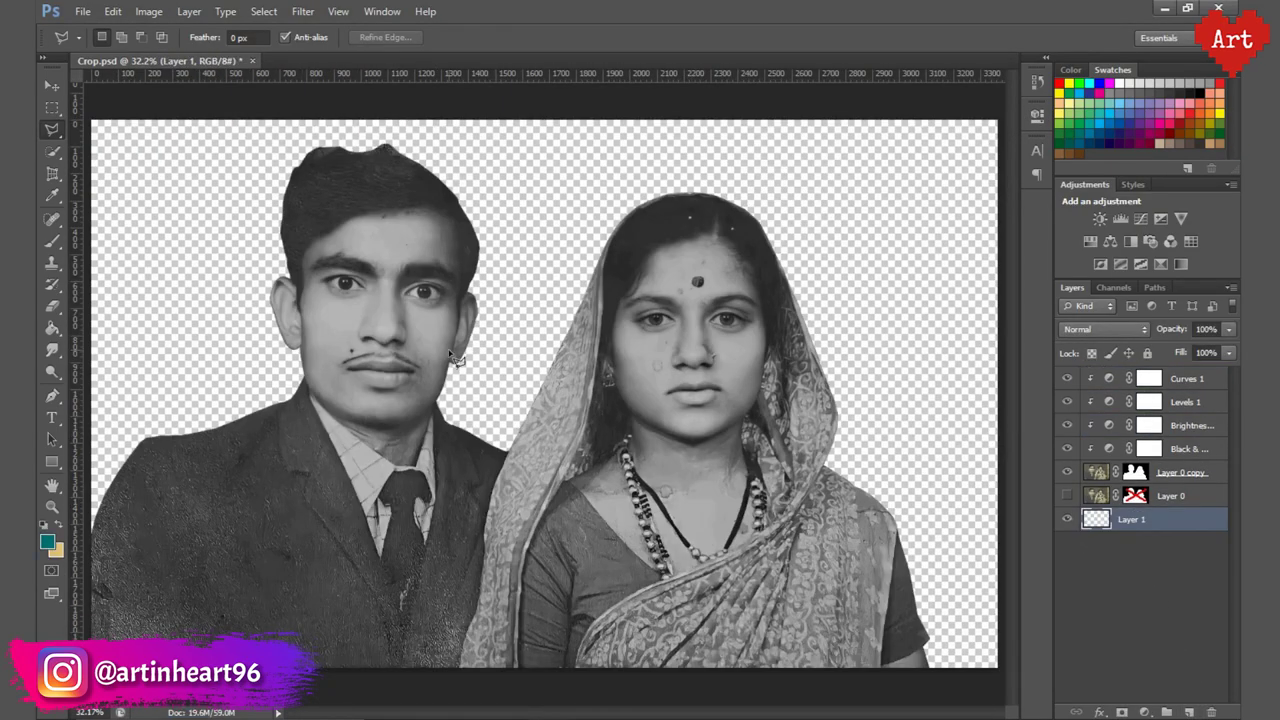
pyautogui.press('Return')
pyautogui.press('g')
pyautogui.click(571, 222)
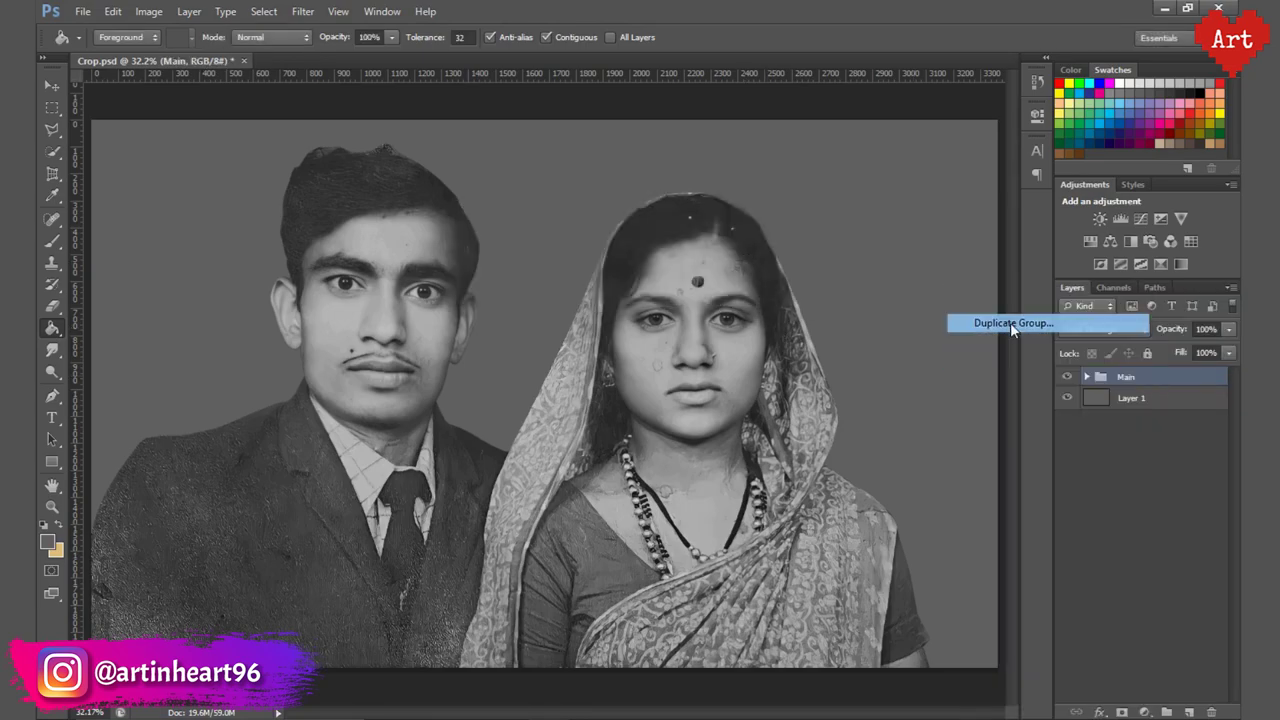
# Duplicate the Main group and merge the copy into a single layer.
pyautogui.click(52, 350)
pyautogui.click(104, 37)
pyautogui.press('Return')
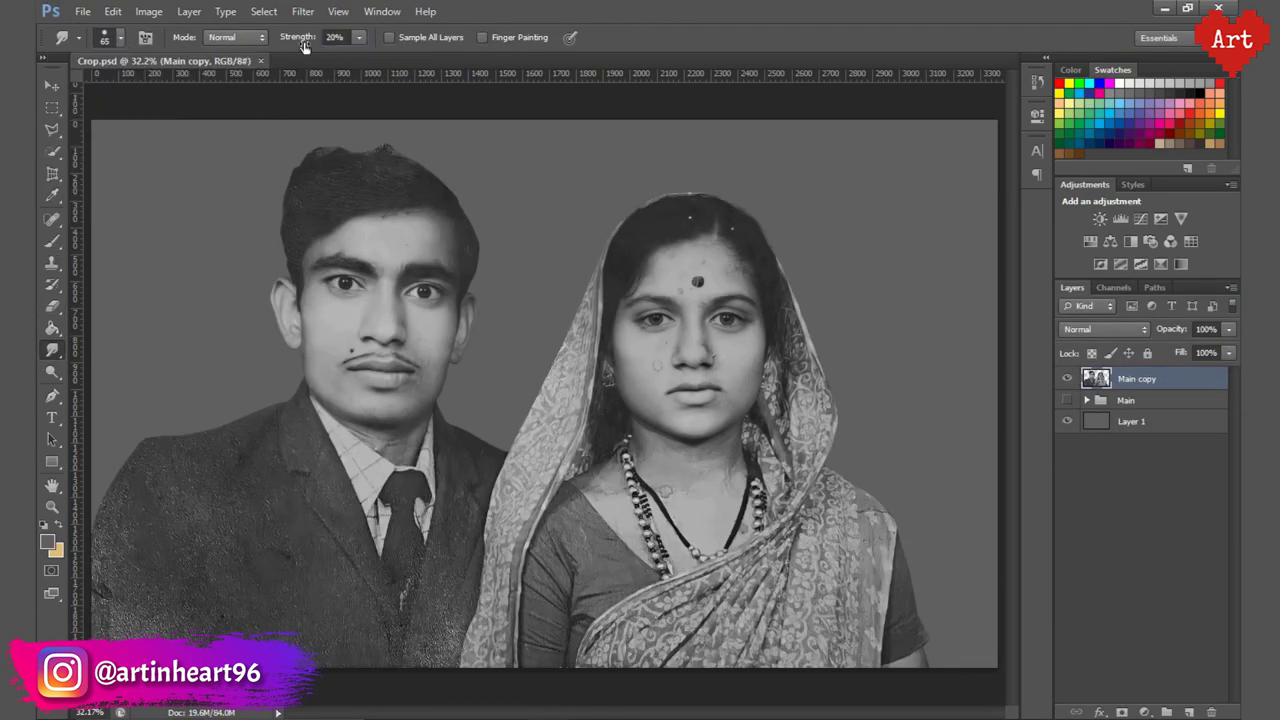
# Spot-heal the bindi off the woman's forehead on the merged copy.
pyautogui.keyDown('ctrl'); pyautogui.click(390, 241); pyautogui.keyUp('ctrl')
pyautogui.rightClick(52, 219)
pyautogui.click(160, 214)
pyautogui.hotkey('ctrl', '+')
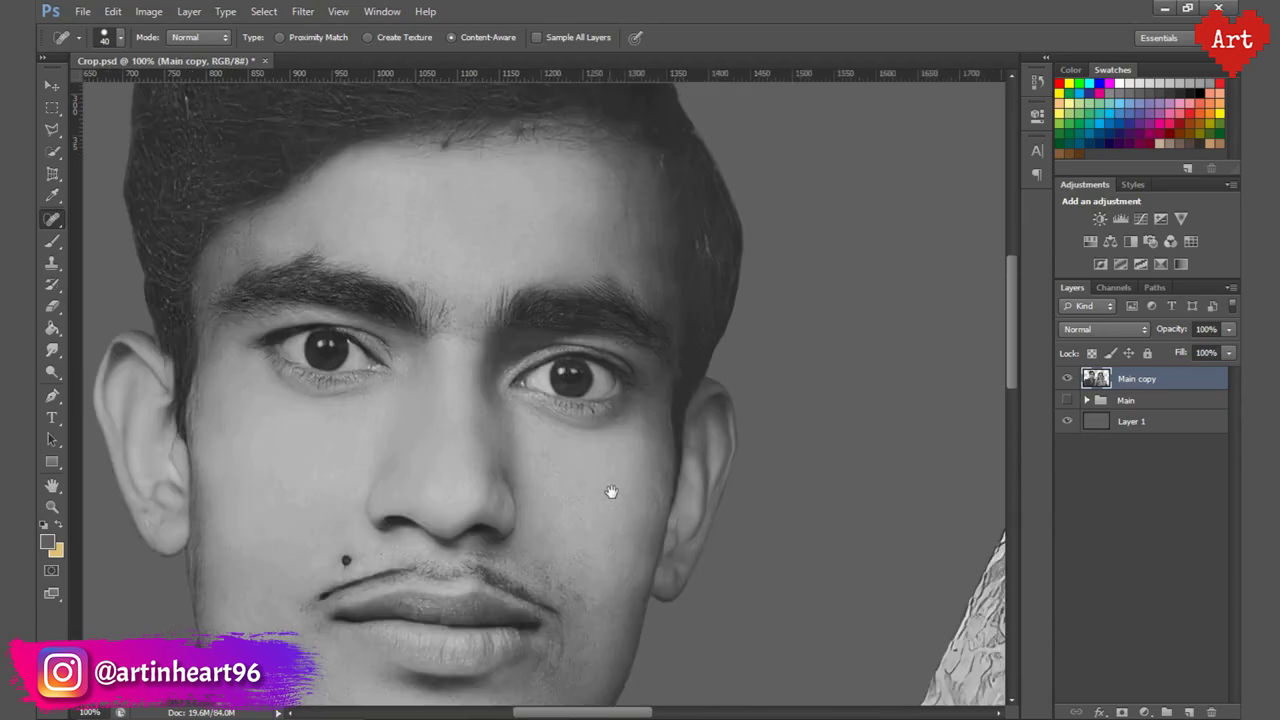
pyautogui.moveTo(656, 674)
pyautogui.mouseDown()
pyautogui.moveTo(499, 474)
pyautogui.moveTo(555, 300)
pyautogui.mouseUp()
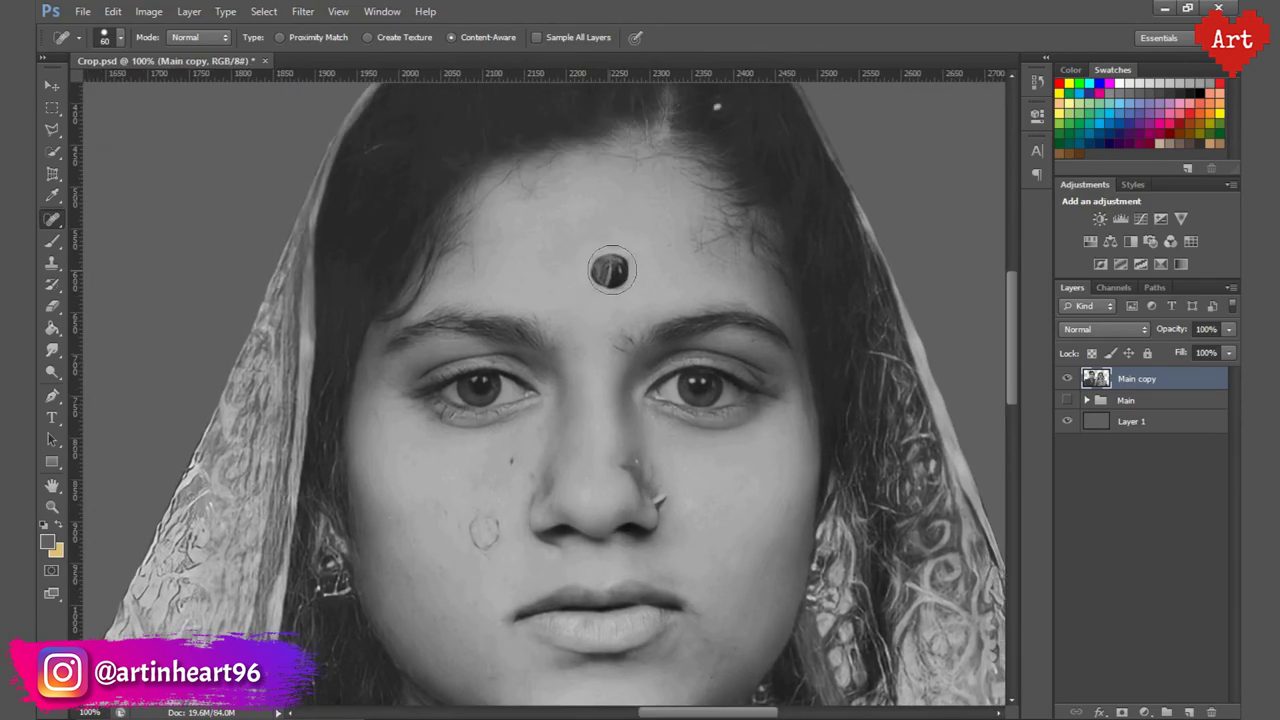
pyautogui.click(611, 271)
pyautogui.moveTo(508, 468); pyautogui.dragTo(550, 388)
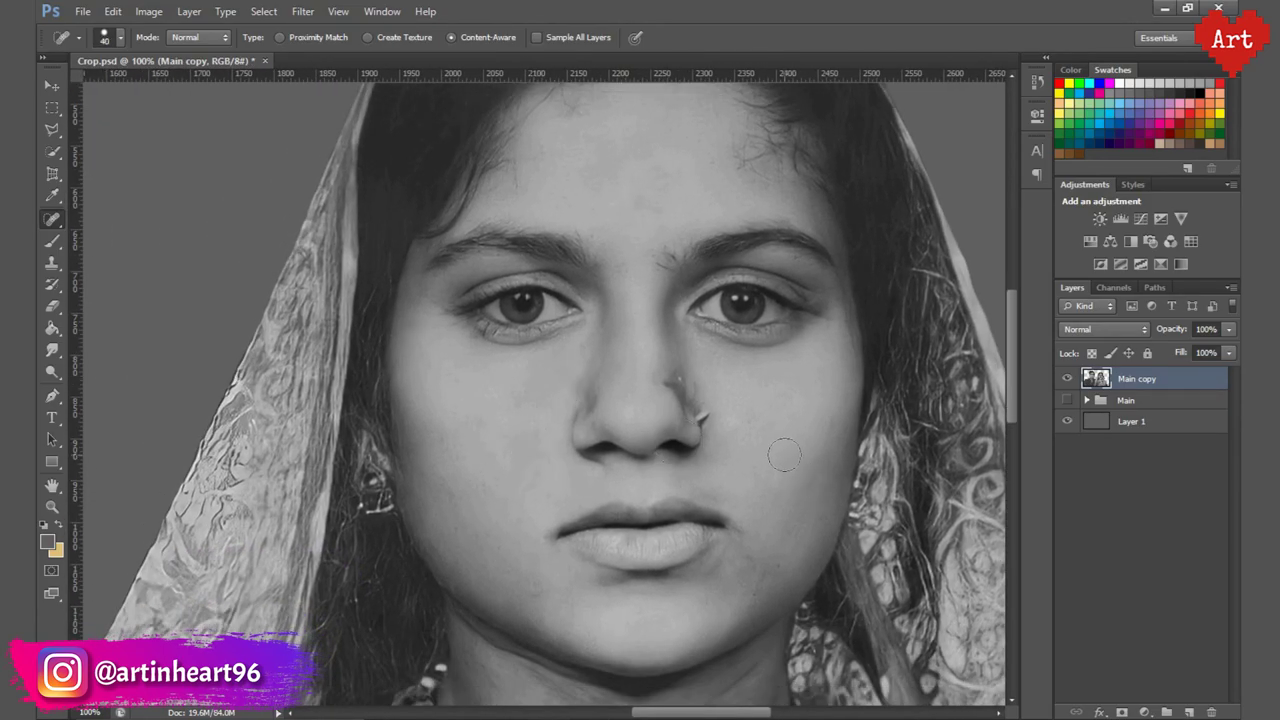
pyautogui.moveTo(784, 455); pyautogui.dragTo(785, 305)
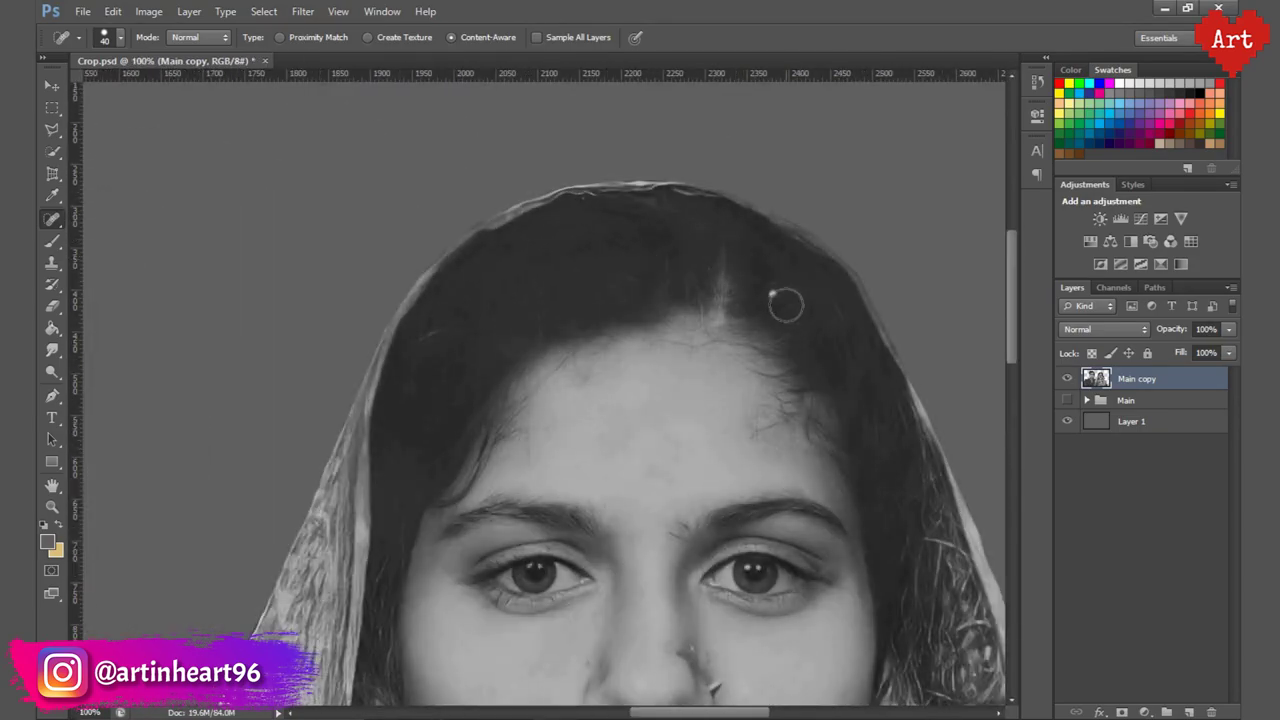
pyautogui.hotkey('ctrl', '0')
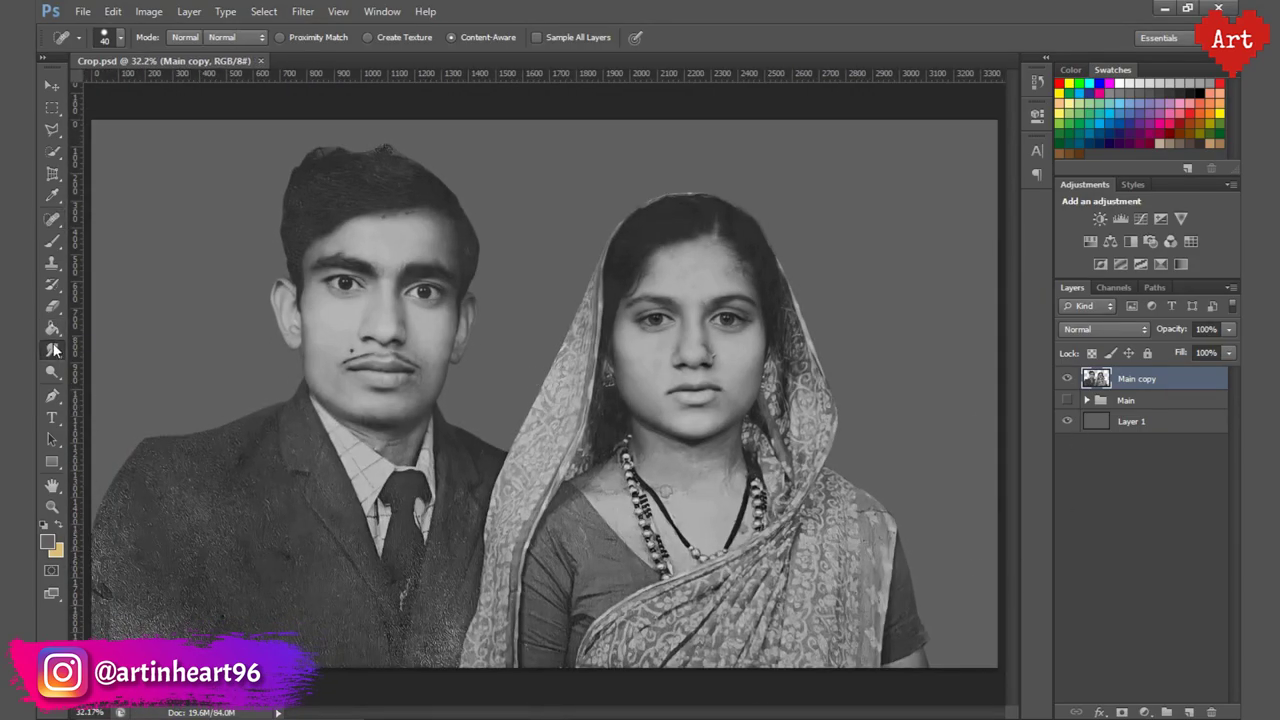
# Save the document and add a Hue/Saturation adjustment layer.
pyautogui.hotkey('ctrl', 's')
pyautogui.hotkey('ctrl', '0')
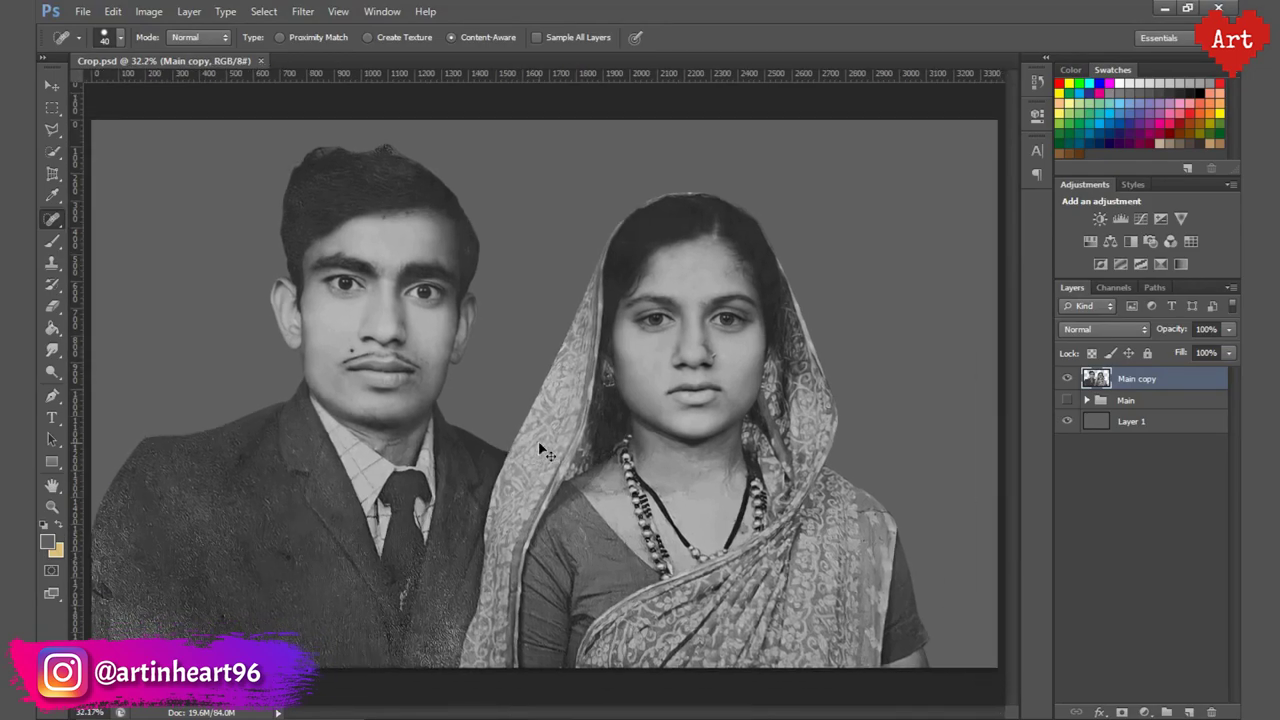
pyautogui.click(53, 350)
pyautogui.click(1145, 712)
pyautogui.click(1110, 500)
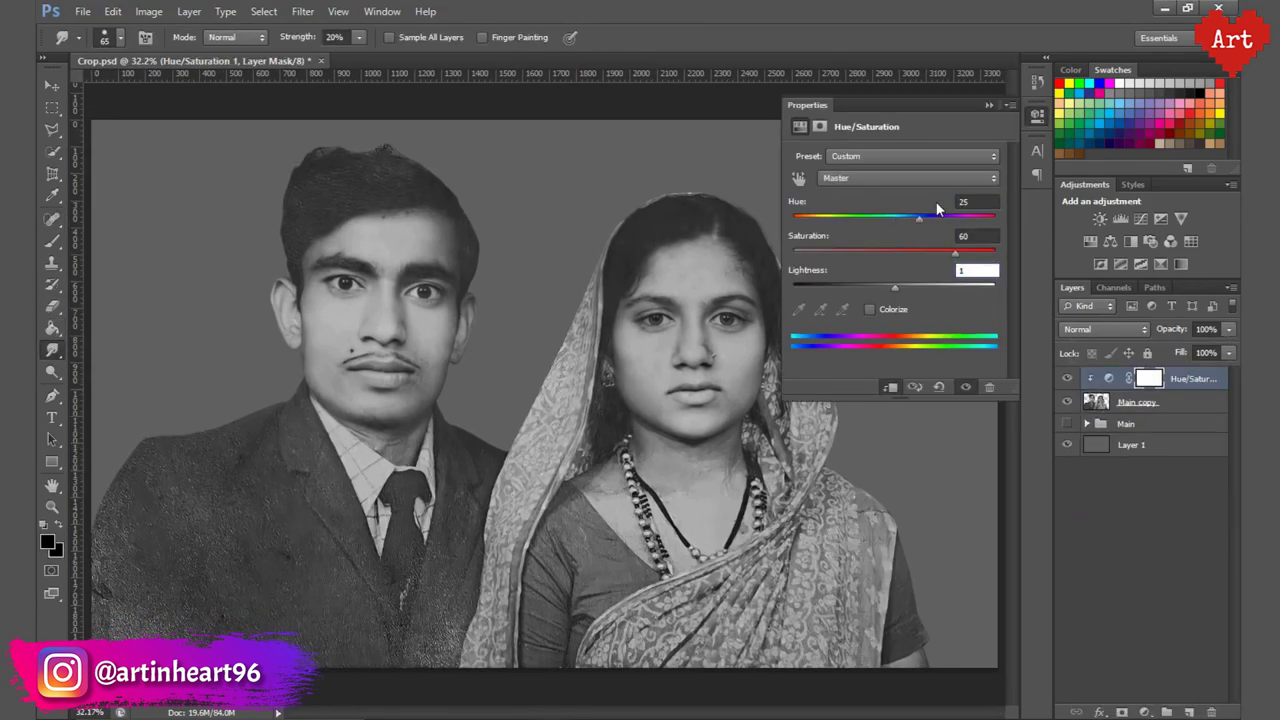
# Turn on Colorize to tint the photo a warm orange.
pyautogui.click(870, 309)
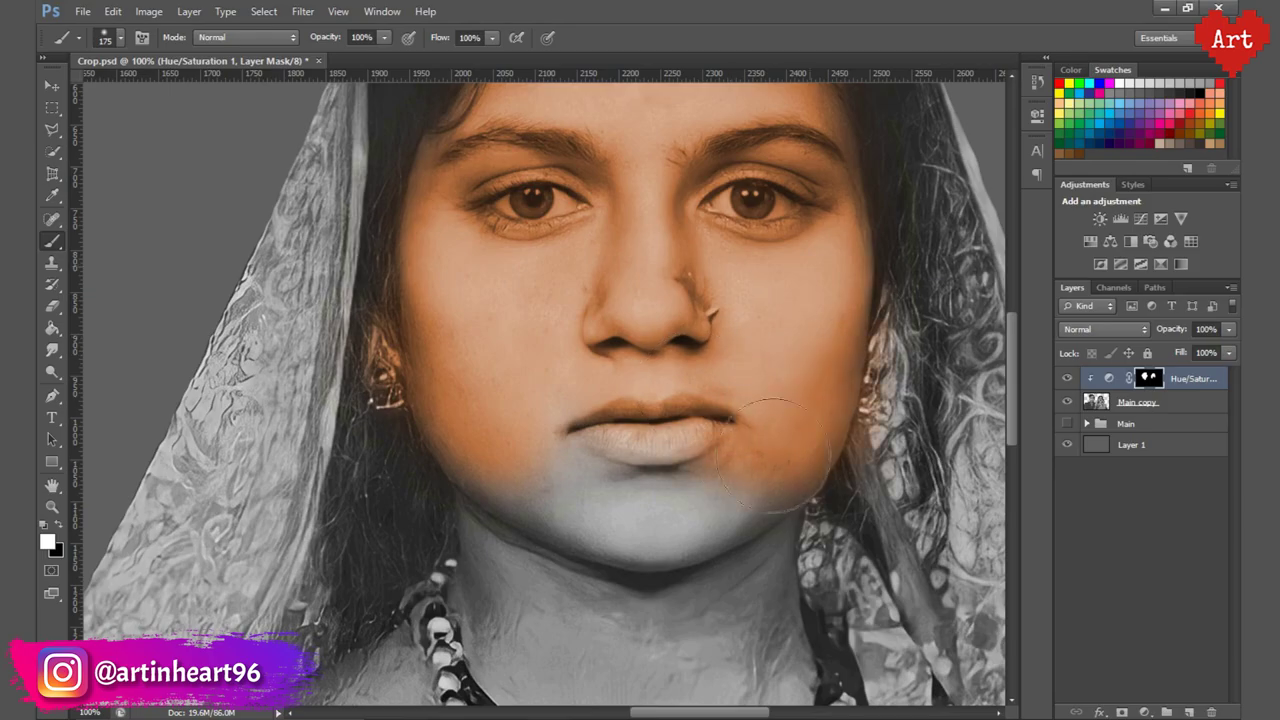
pyautogui.scroll(-3, 775, 455)
pyautogui.scroll(-3, 775, 455)
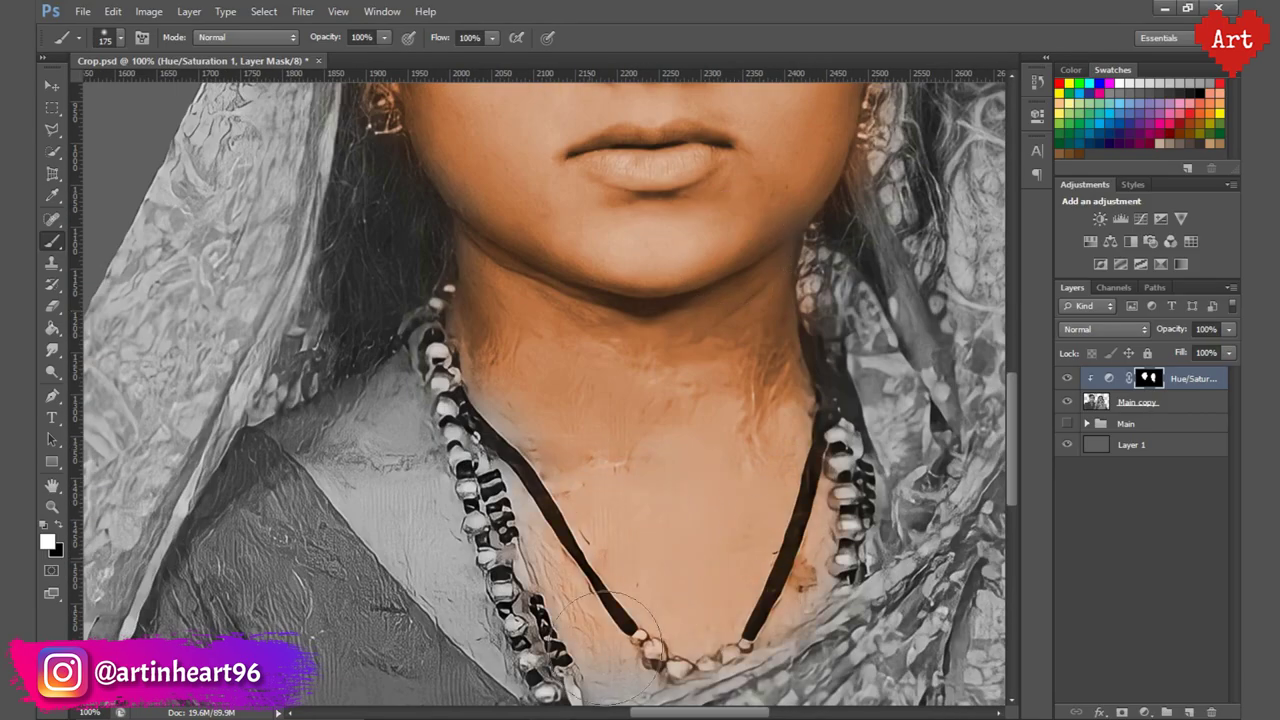
pyautogui.scroll(-3, 775, 455)
pyautogui.hotkey('ctrl', '-')
pyautogui.hotkey('ctrl', '-')
pyautogui.hotkey('ctrl', '-')
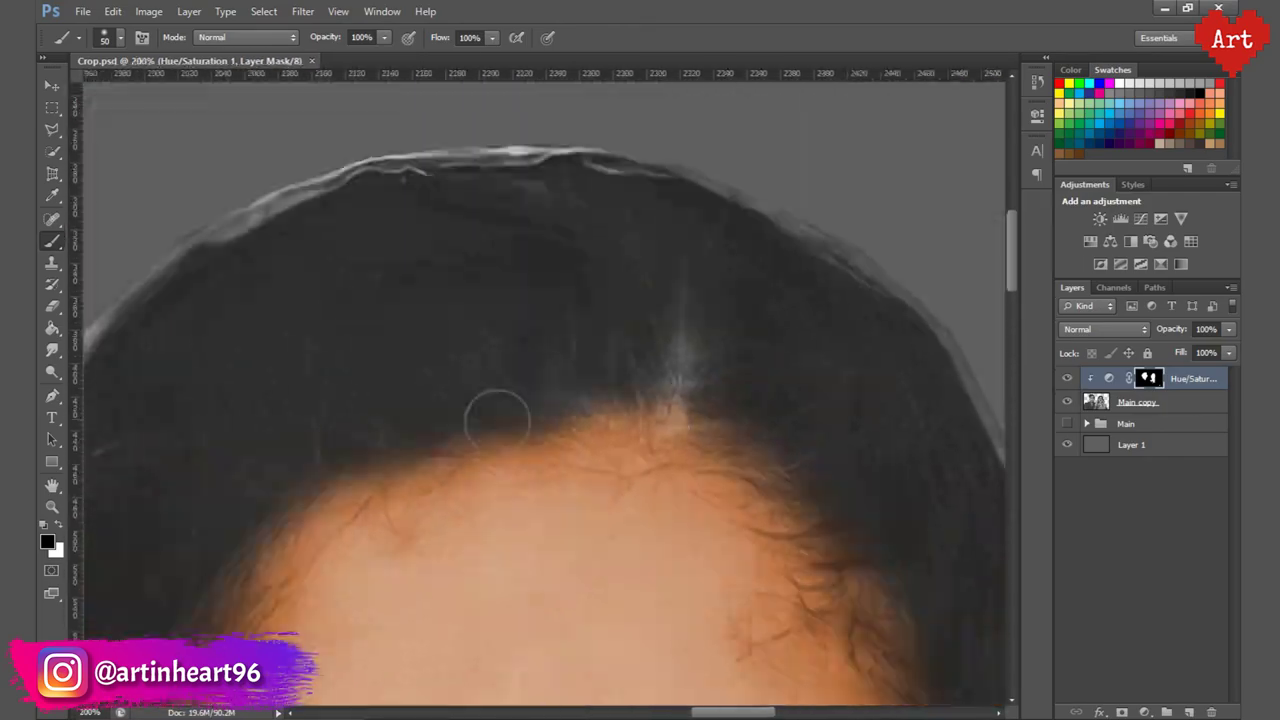
# Paint the mask off the man's eyes with a size-40, 60% opacity brush.
pyautogui.press('x')
pyautogui.hotkey('ctrl', '-')
pyautogui.hotkey('ctrl', '-')
pyautogui.hotkey('ctrl', '-')
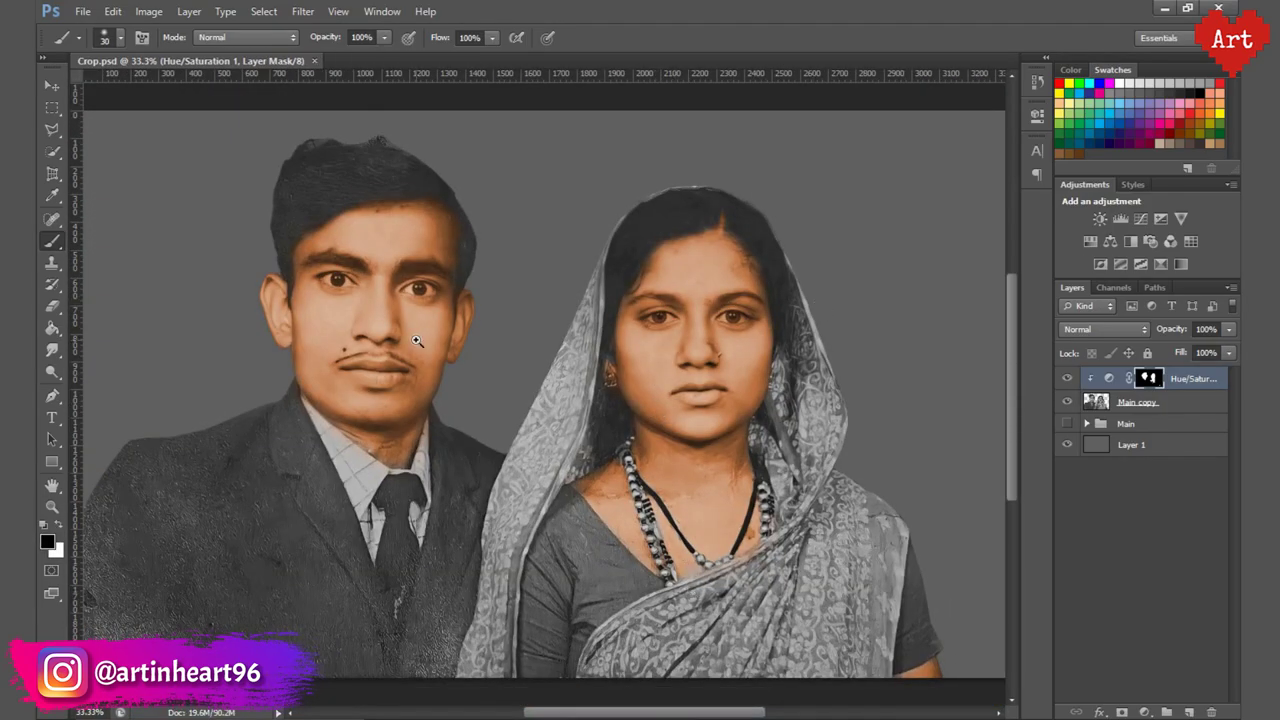
pyautogui.hotkey('ctrl', '+')
pyautogui.hotkey('ctrl', '+')
pyautogui.hotkey('ctrl', '+')
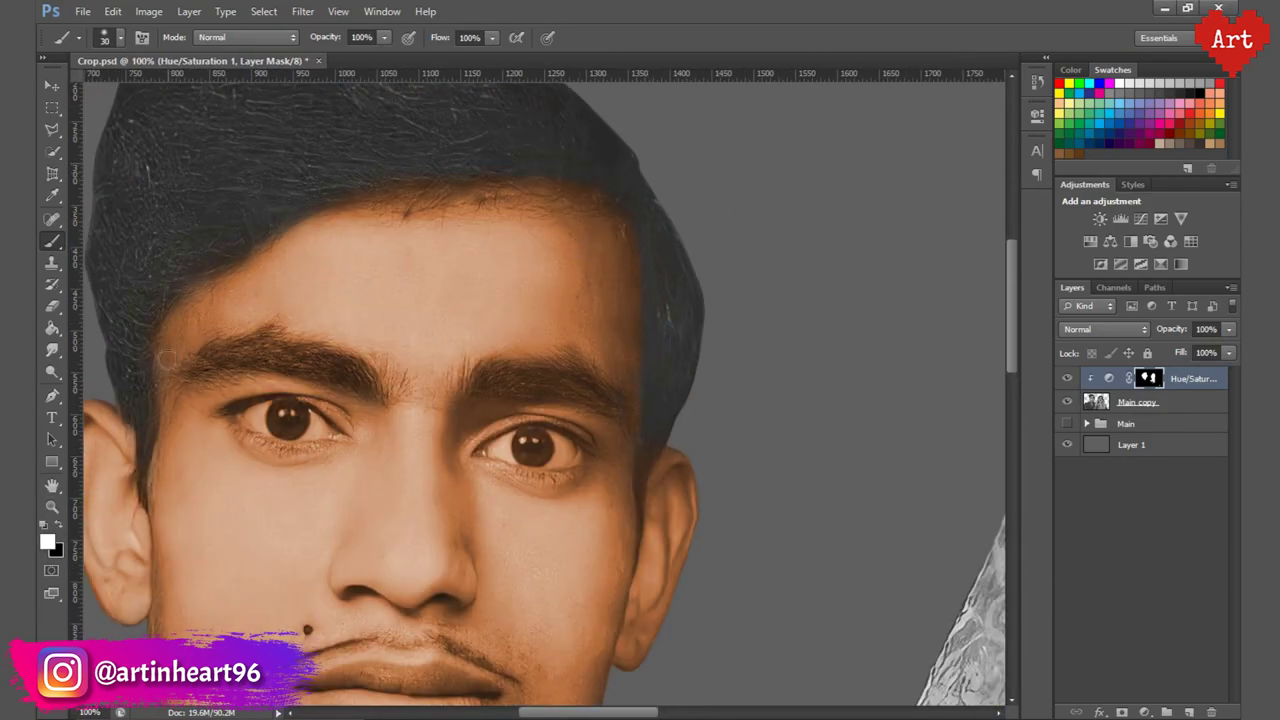
pyautogui.scroll(-5, 166, 360)
pyautogui.hotkey('ctrl', '-')
pyautogui.hotkey('ctrl', '-')
pyautogui.hotkey('ctrl', '-')
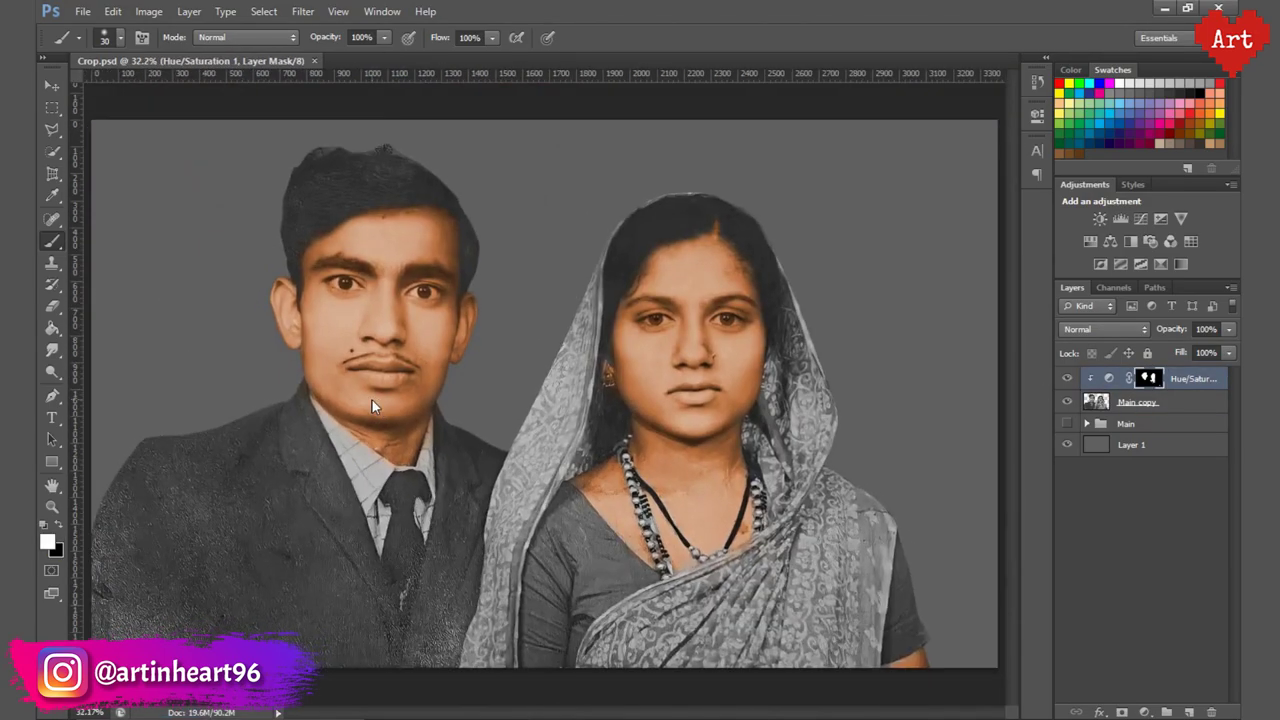
pyautogui.press(']')
pyautogui.hotkey('ctrl', '+')
pyautogui.hotkey('ctrl', '+')
pyautogui.hotkey('ctrl', '+')
pyautogui.press('6')
pyautogui.hotkey('ctrl', '-')
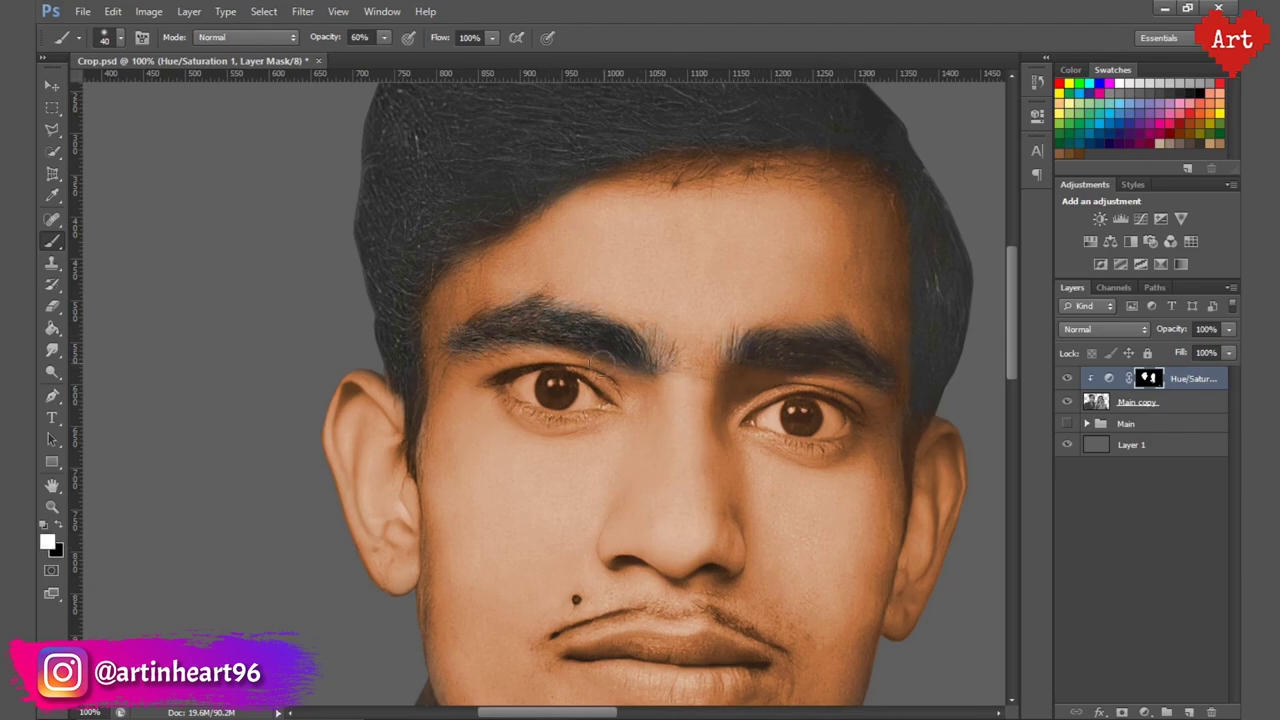
pyautogui.hotkey('ctrl', '-')
pyautogui.hotkey('ctrl', '+')
pyautogui.hotkey('ctrl', '+')
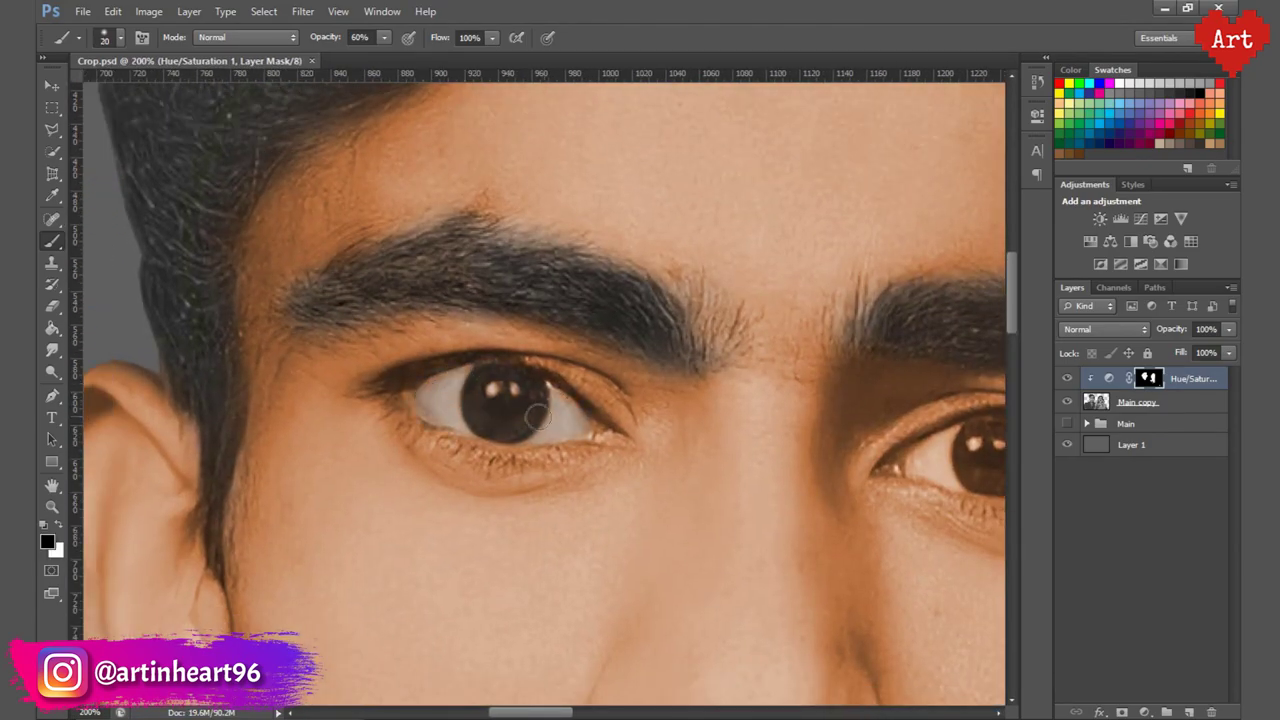
pyautogui.hotkey('ctrl', '-')
pyautogui.hotkey('ctrl', '+')
pyautogui.hotkey('ctrl', '+')
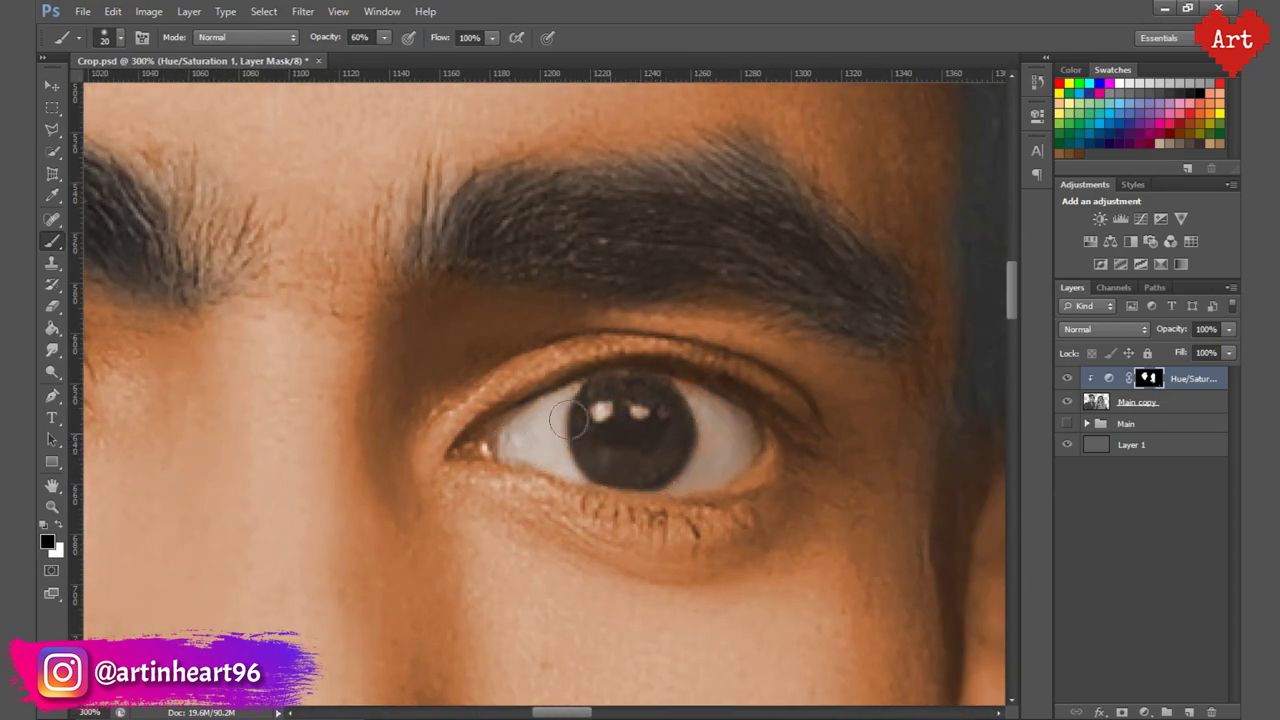
# Shrink the brush to 20 and mask the tint off the man's mouth.
pyautogui.hscroll(-5, 500, 400)
pyautogui.hotkey('ctrl', '-')
pyautogui.hotkey('ctrl', '-')
pyautogui.hotkey('ctrl', '-')
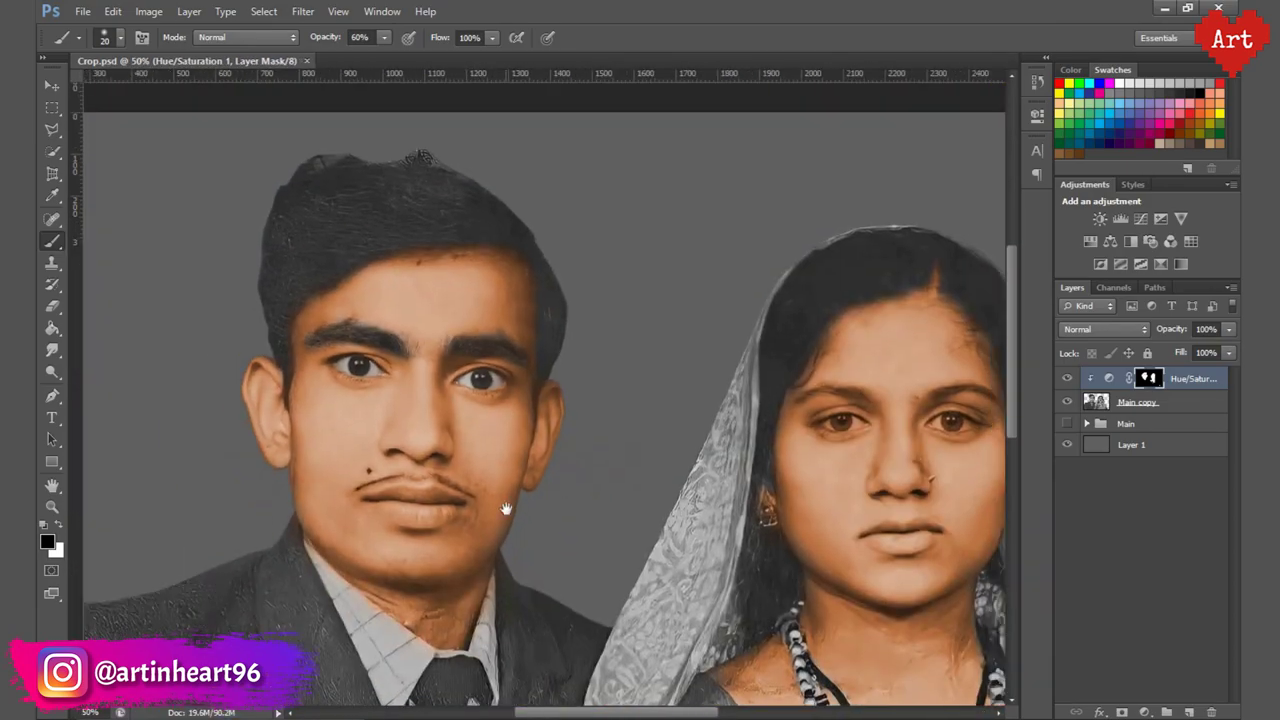
pyautogui.hotkey('ctrl', '+')
pyautogui.hotkey('ctrl', '+')
pyautogui.hotkey('ctrl', '+')
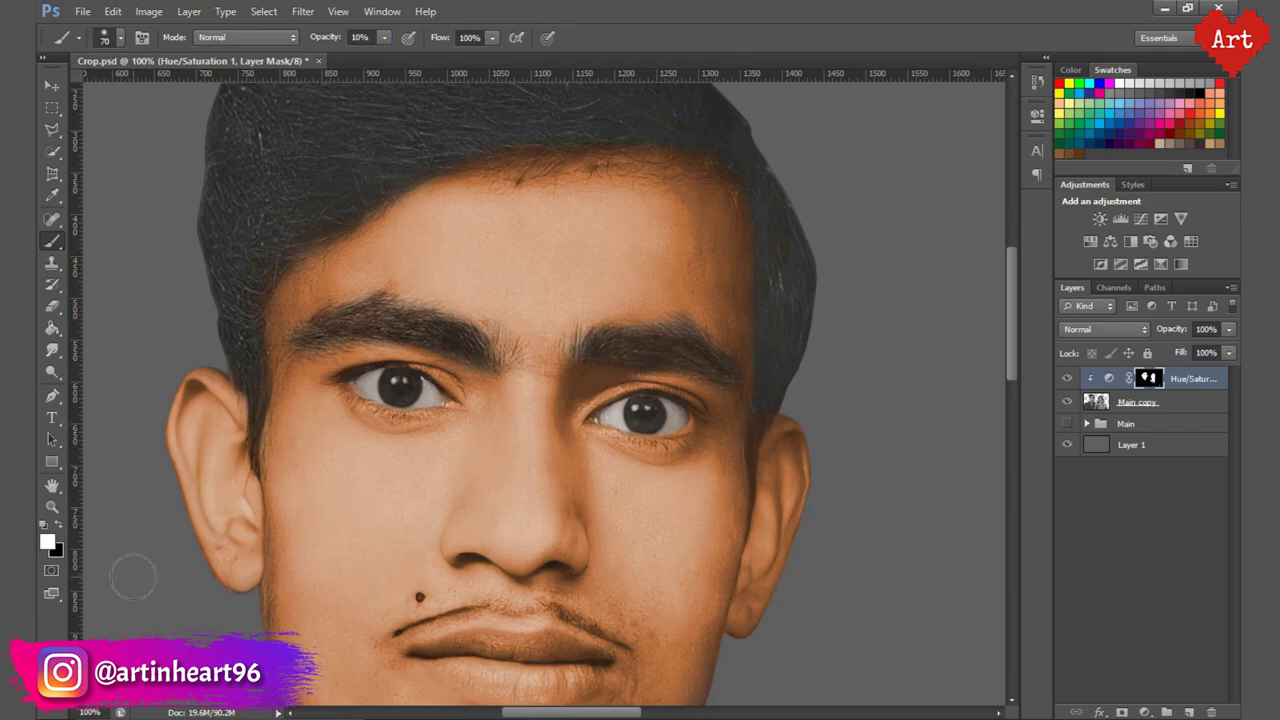
pyautogui.hotkey('ctrl', '+')
pyautogui.scroll(-5, 660, 348)
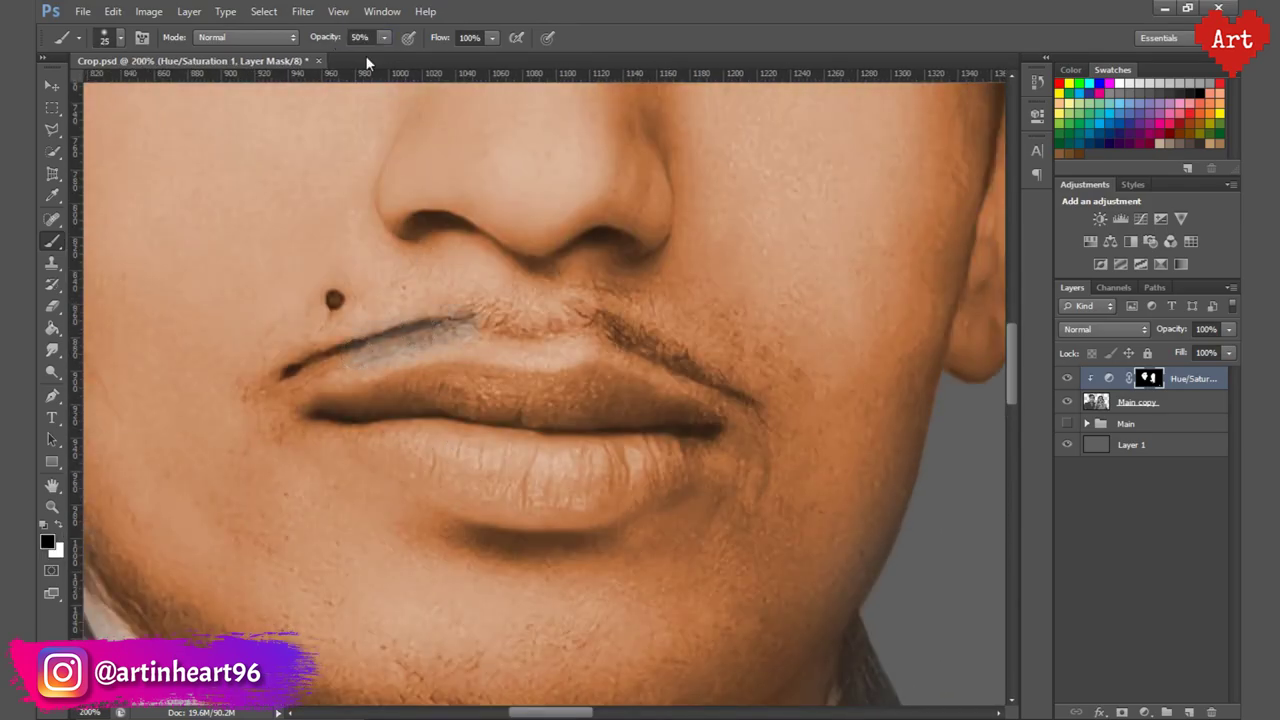
pyautogui.press('[')
pyautogui.scroll(-1, 337, 250)
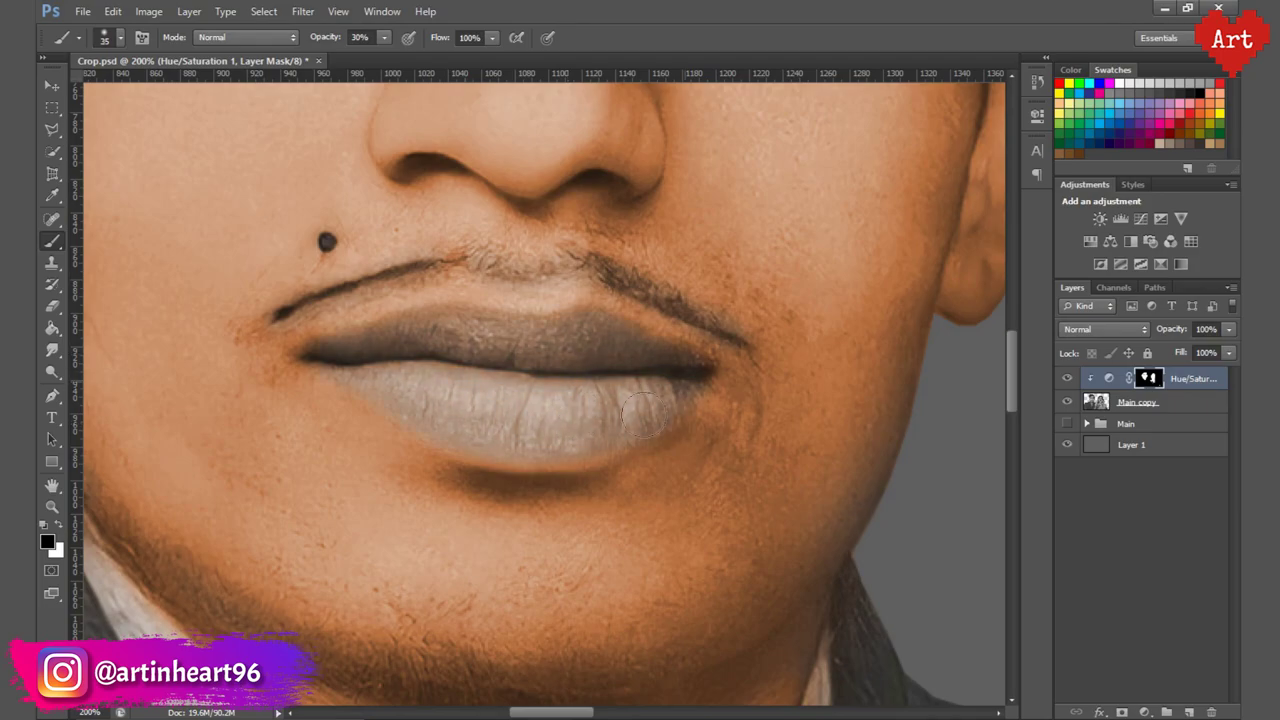
# Mask the tint off the woman's eyes and lips.
pyautogui.moveTo(604, 341); pyautogui.dragTo(823, 400)
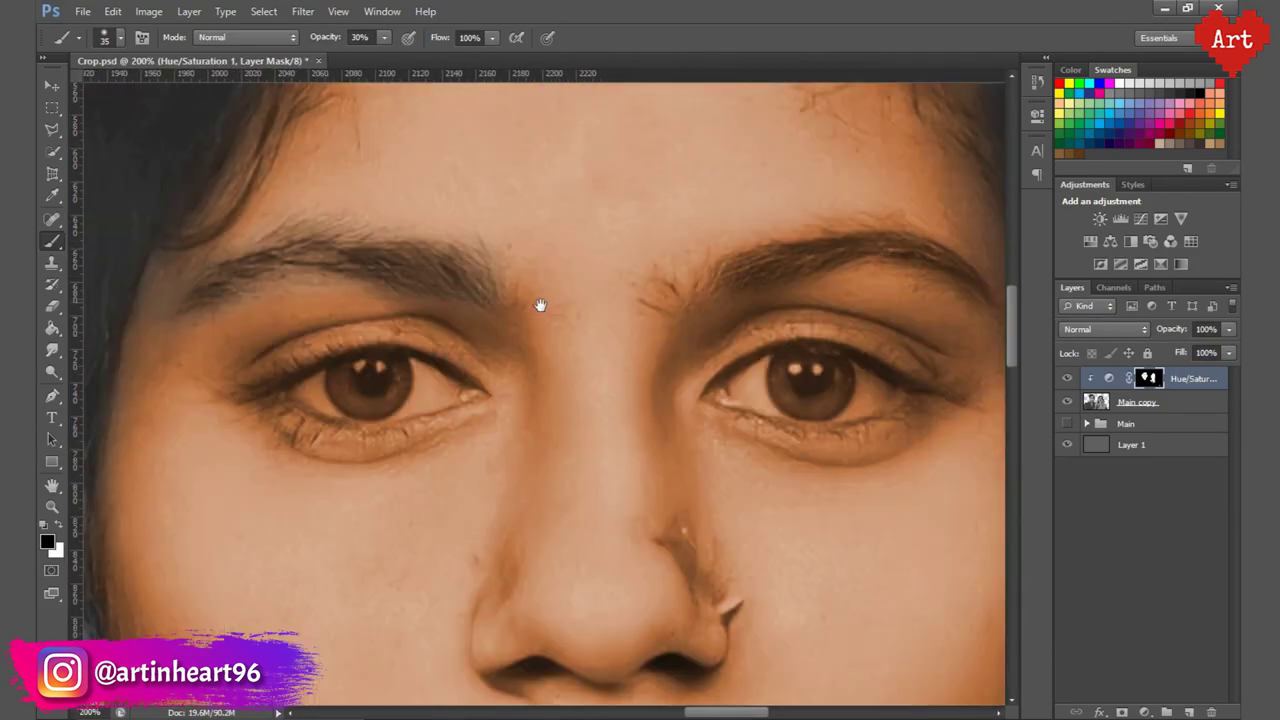
pyautogui.moveTo(540, 305); pyautogui.dragTo(520, 305)
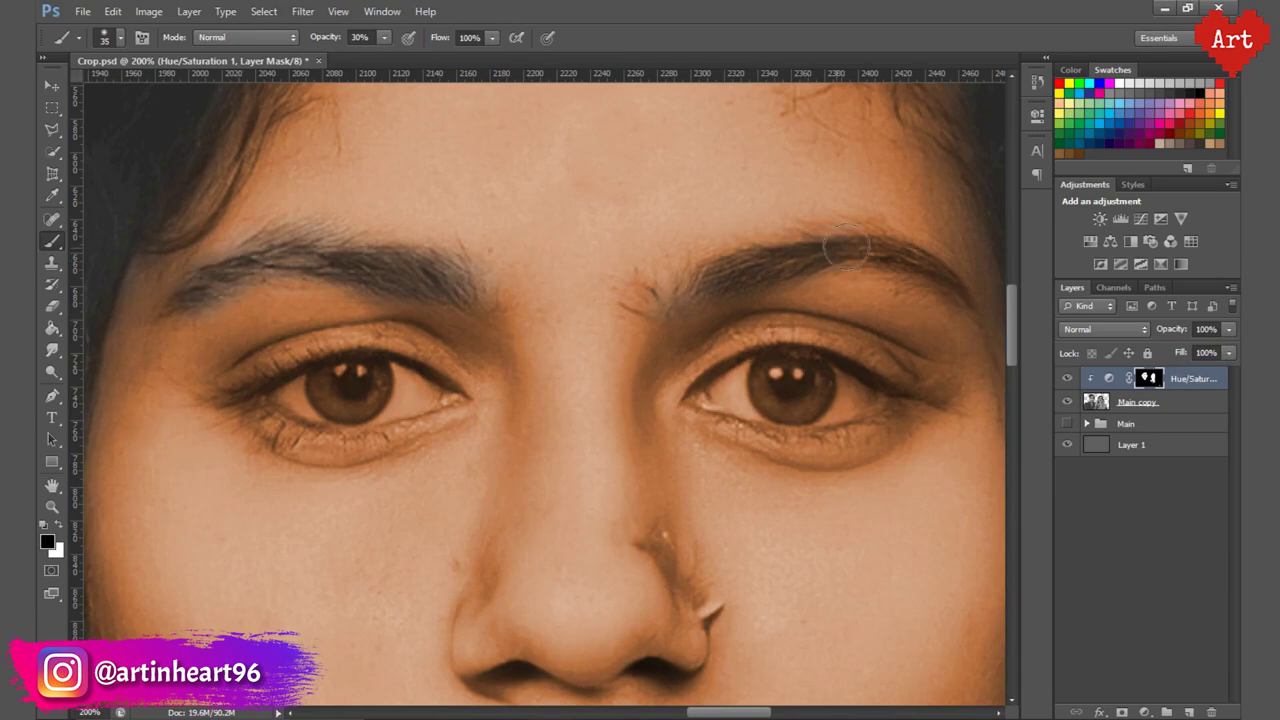
pyautogui.hotkey('ctrl', '+')
pyautogui.moveTo(260, 434); pyautogui.dragTo(440, 429)
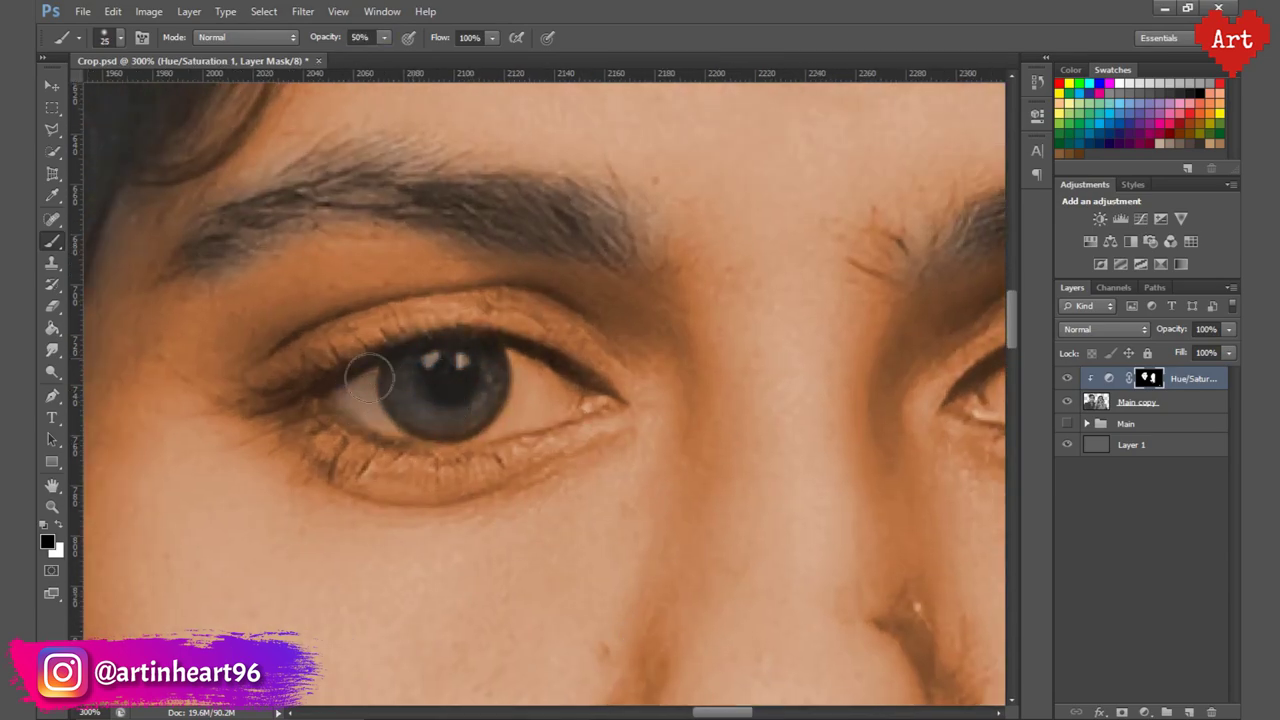
pyautogui.hscroll(5, 350, 397)
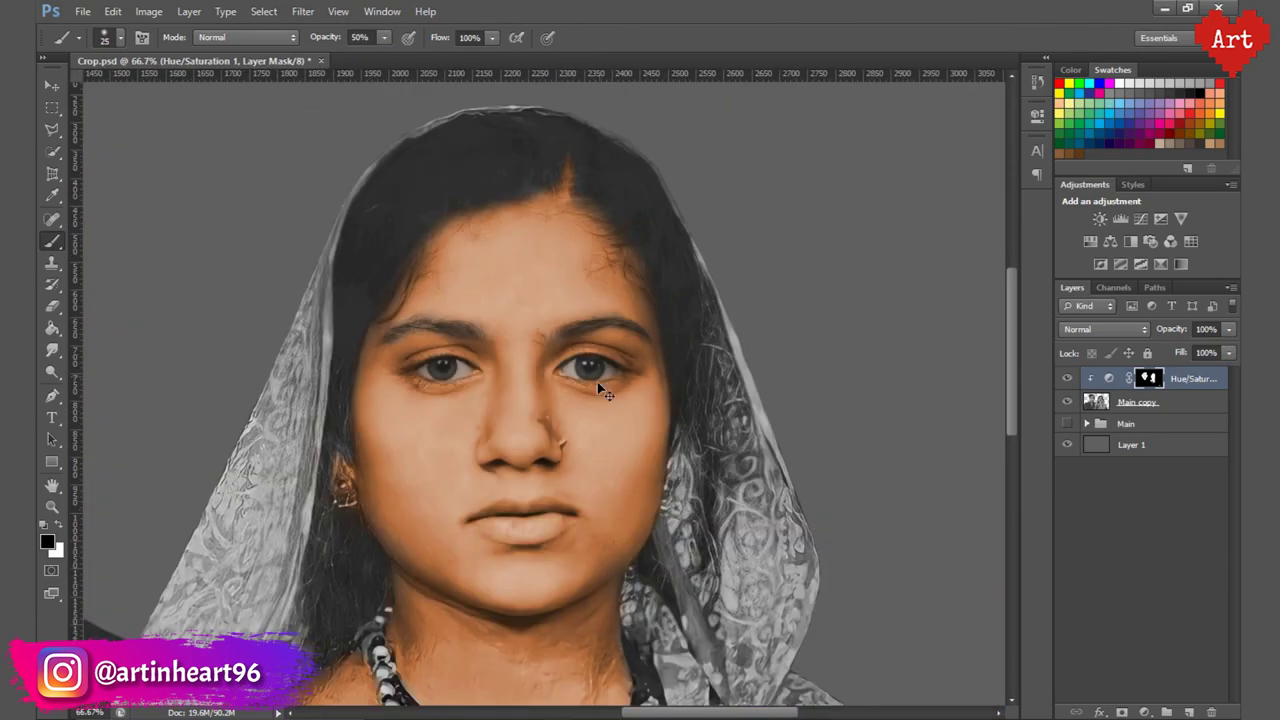
pyautogui.moveTo(591, 399); pyautogui.dragTo(523, 529)
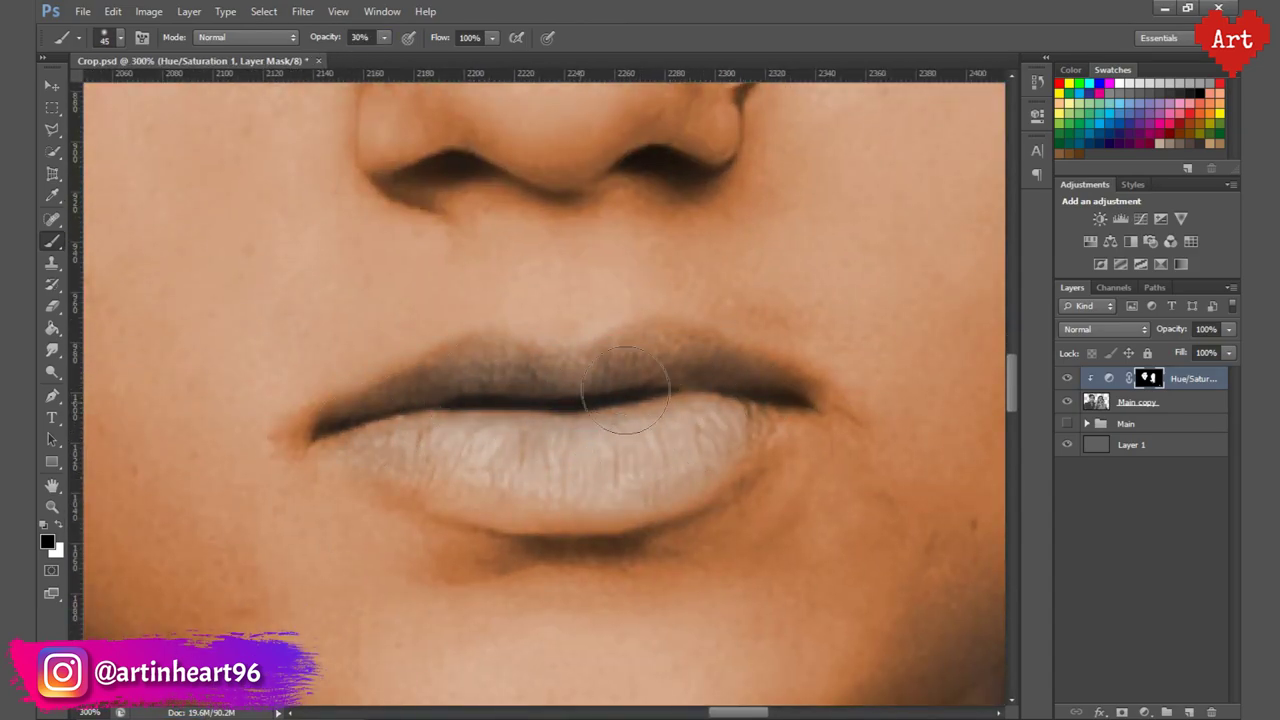
pyautogui.scroll(-4, 688, 397)
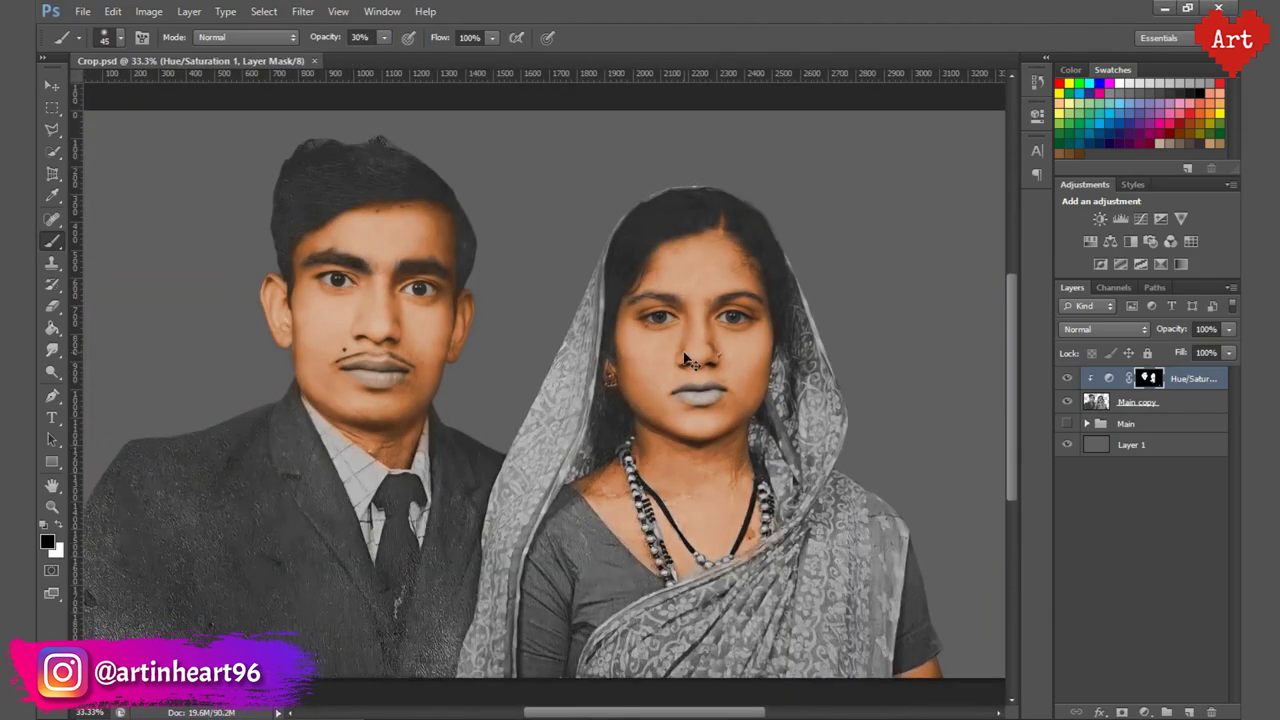
pyautogui.scroll(3, 634, 366)
pyautogui.scroll(-3, 611, 407)
pyautogui.scroll(2, 462, 337)
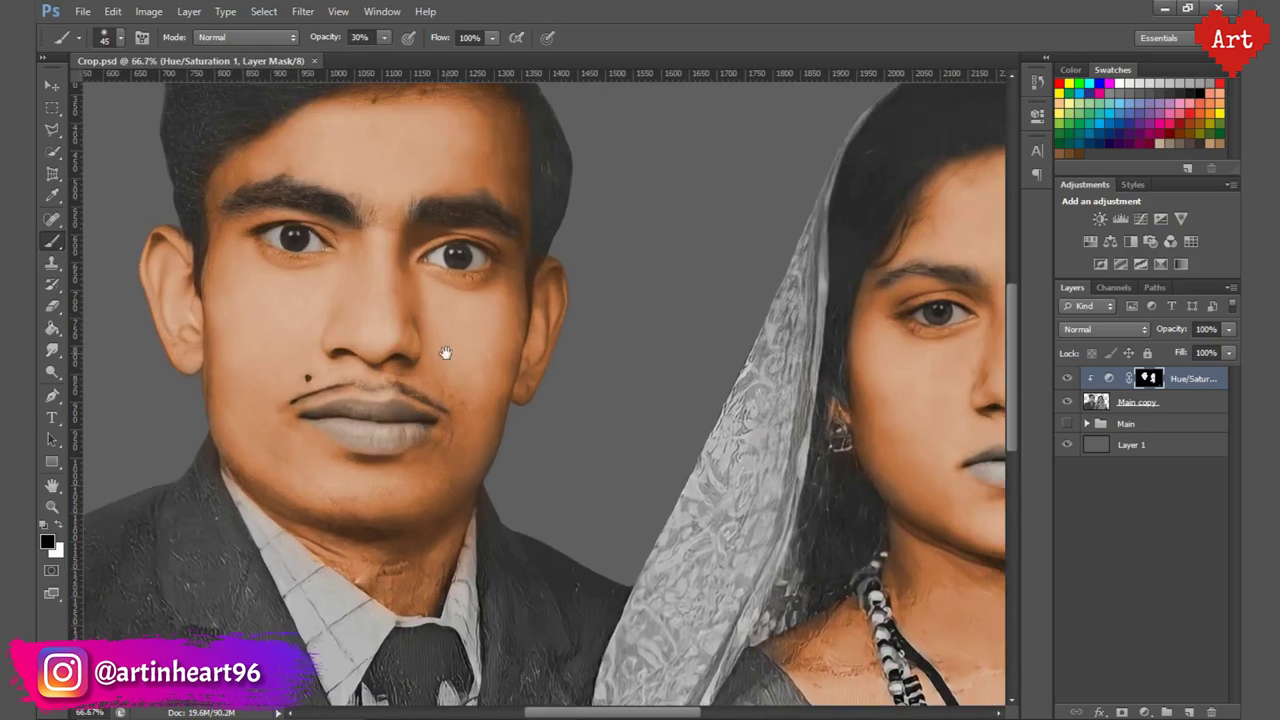
pyautogui.write('Skin')
pyautogui.scroll(-2, 600, 380)
pyautogui.scroll(4, 810, 385)
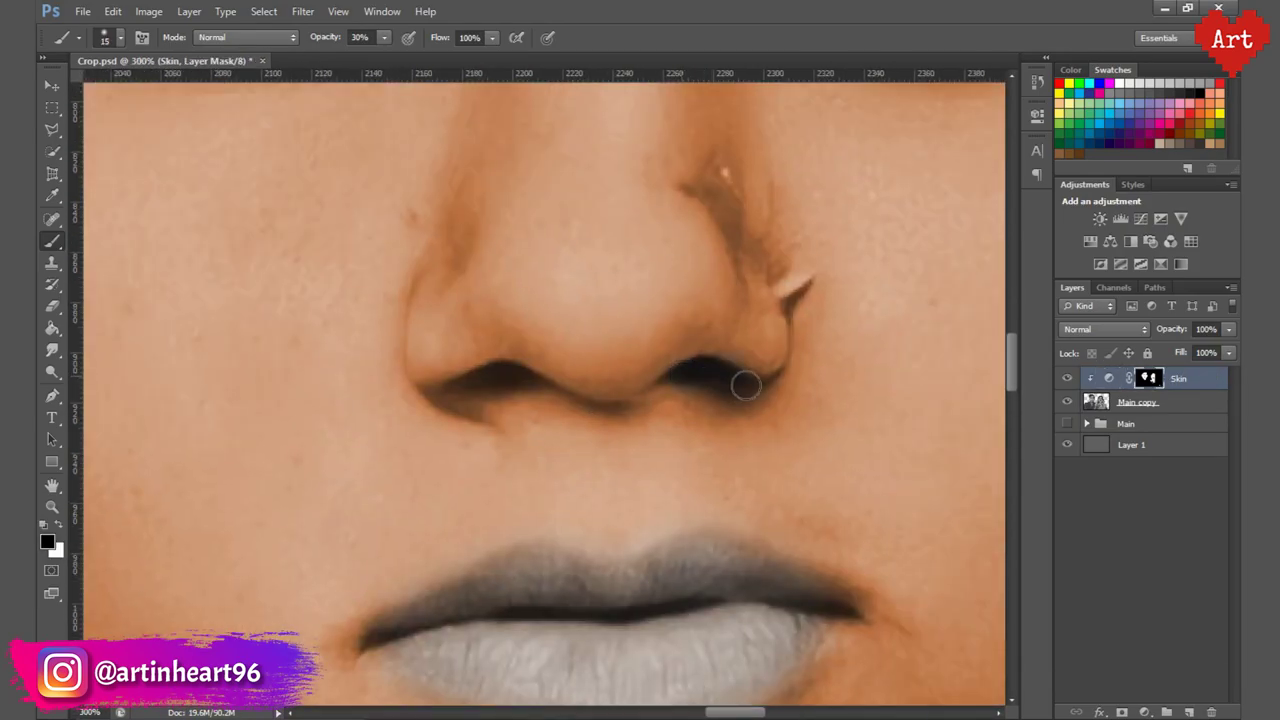
pyautogui.scroll(-3, 745, 385)
pyautogui.scroll(3, 557, 291)
pyautogui.scroll(-5, 651, 279)
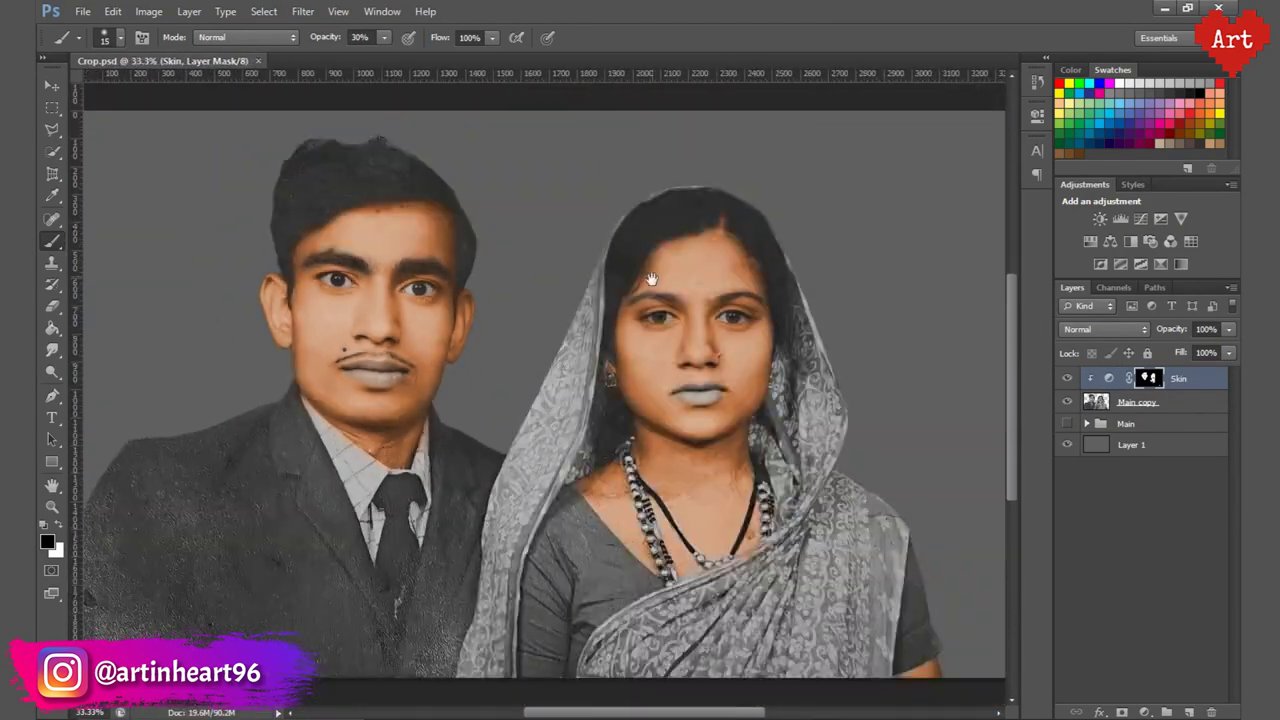
pyautogui.scroll(2, 400, 370)
pyautogui.scroll(2, 666, 517)
# Create a Lips layer in Color Burn mode with a pink foreground colour.
pyautogui.click(1189, 712)
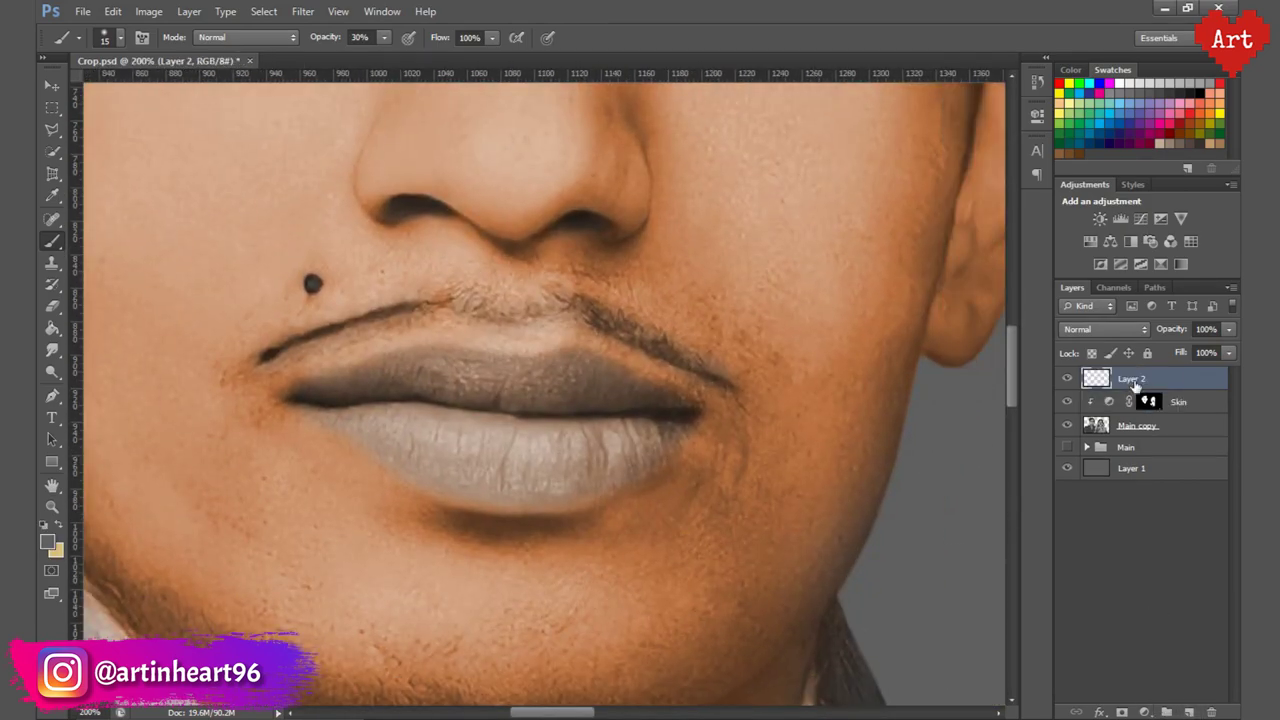
pyautogui.write('Lips')
pyautogui.press('Return')
pyautogui.click(47, 541)
pyautogui.moveTo(1062, 350); pyautogui.dragTo(1062, 300)
pyautogui.click(1229, 252)
pyautogui.click(1105, 329)
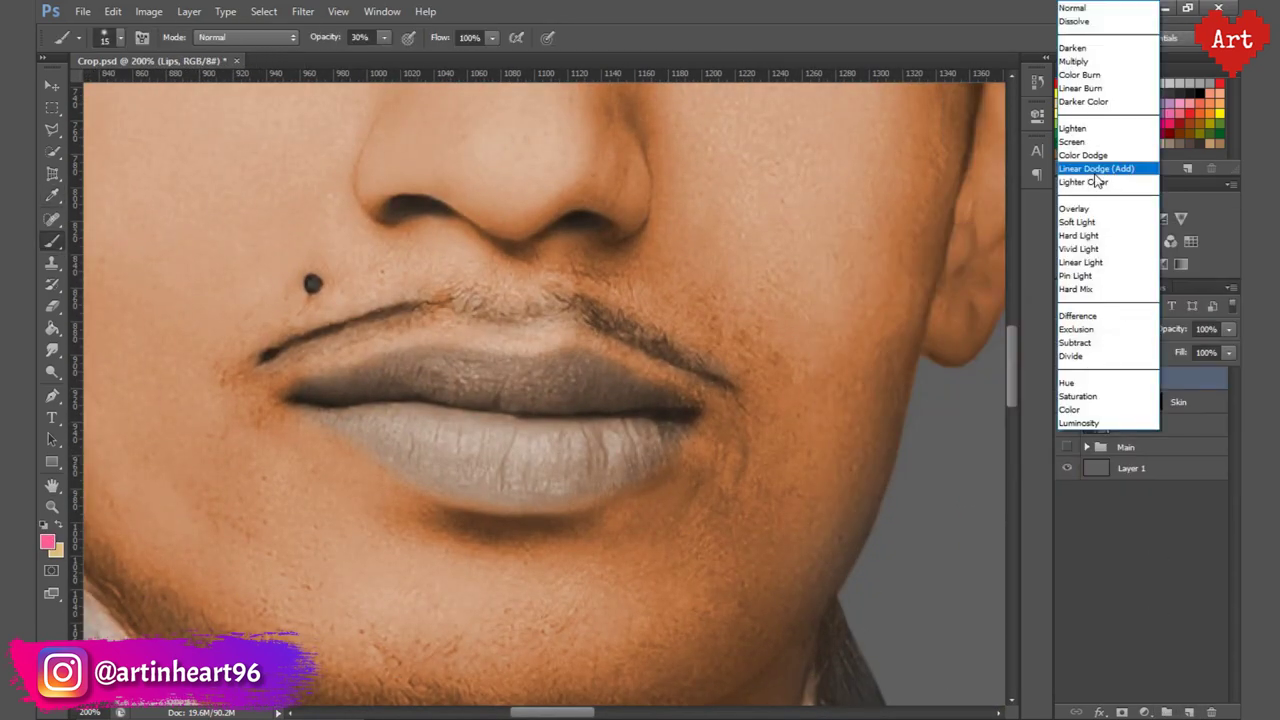
pyautogui.click(1079, 74)
# Paint the couple's lips pink with a size-40 brush.
pyautogui.press(']')
pyautogui.press(']')
pyautogui.press(']')
pyautogui.moveTo(590, 440)
pyautogui.mouseDown()
pyautogui.moveTo(450, 380)
pyautogui.moveTo(408, 432)
pyautogui.mouseUp()
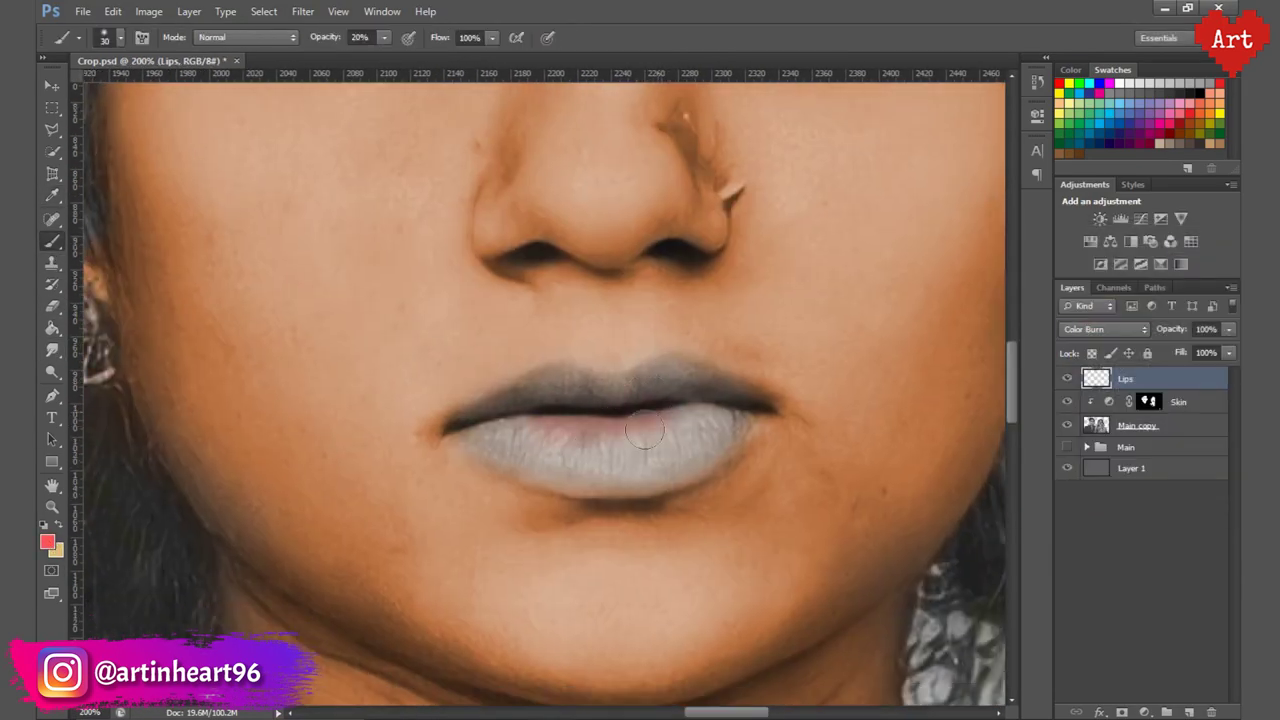
pyautogui.moveTo(545, 445); pyautogui.dragTo(740, 430)
pyautogui.moveTo(470, 420)
pyautogui.mouseDown()
pyautogui.moveTo(700, 450)
pyautogui.moveTo(730, 440)
pyautogui.mouseUp()
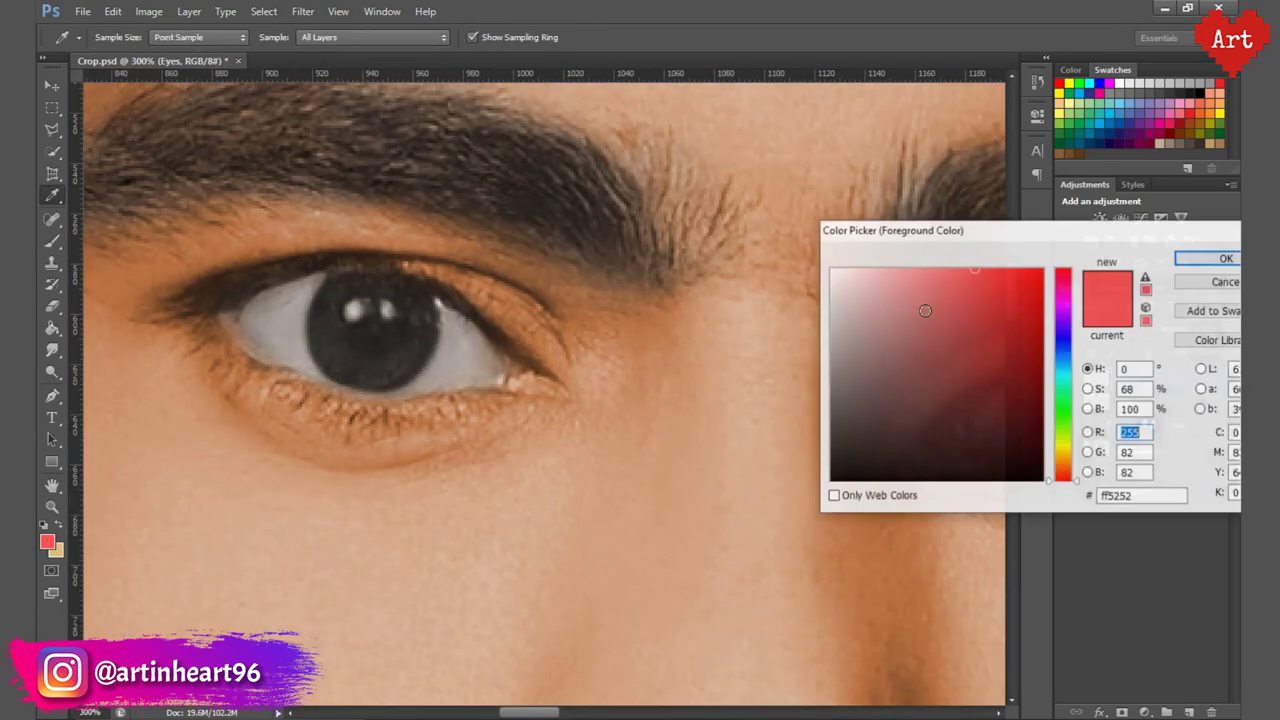
# Brighten the eye whites with white paint.
pyautogui.moveTo(240, 316); pyautogui.dragTo(300, 350)
pyautogui.moveTo(420, 330); pyautogui.dragTo(470, 360)
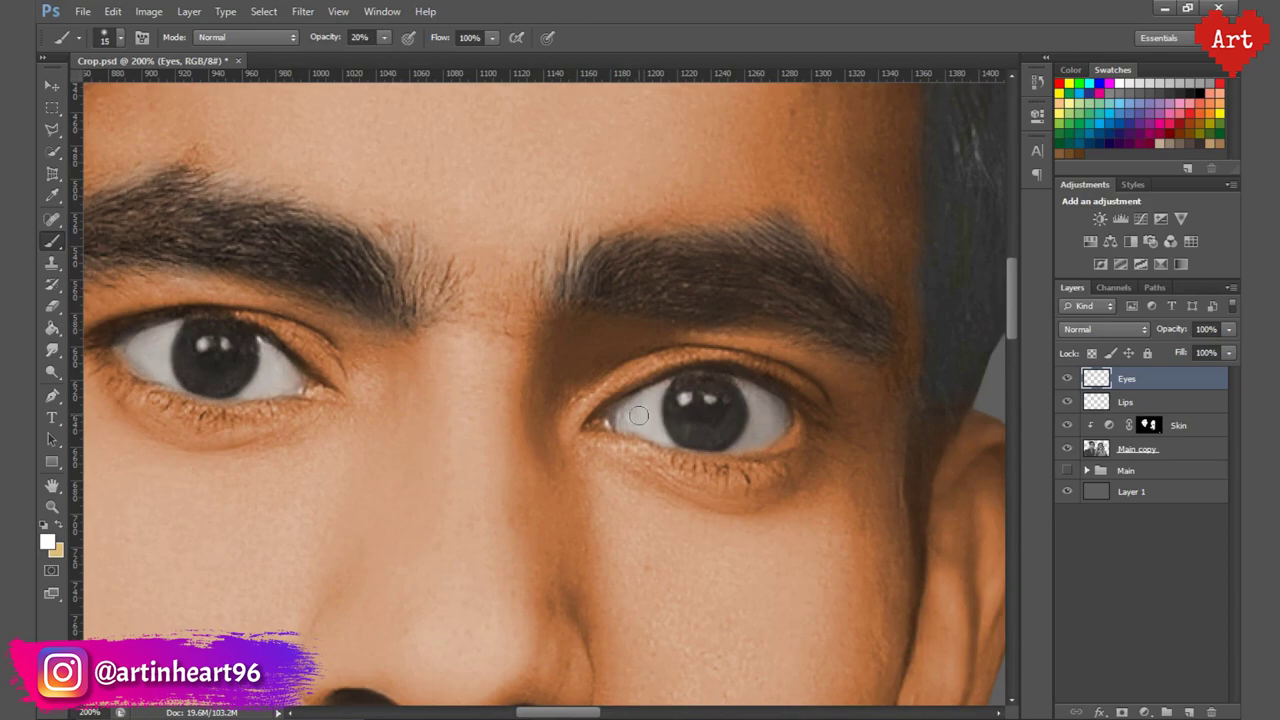
pyautogui.moveTo(634, 426); pyautogui.dragTo(735, 451)
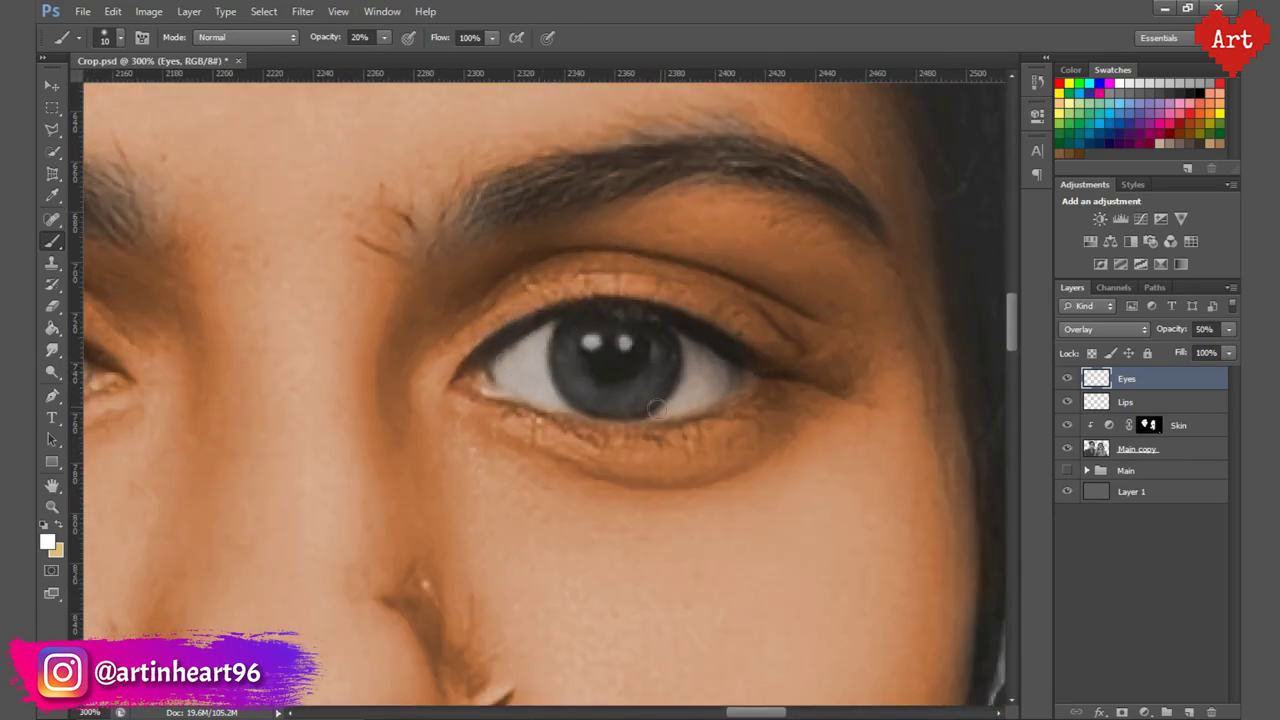
pyautogui.hotkey('ctrl', '0')
pyautogui.hotkey('ctrl', '+')
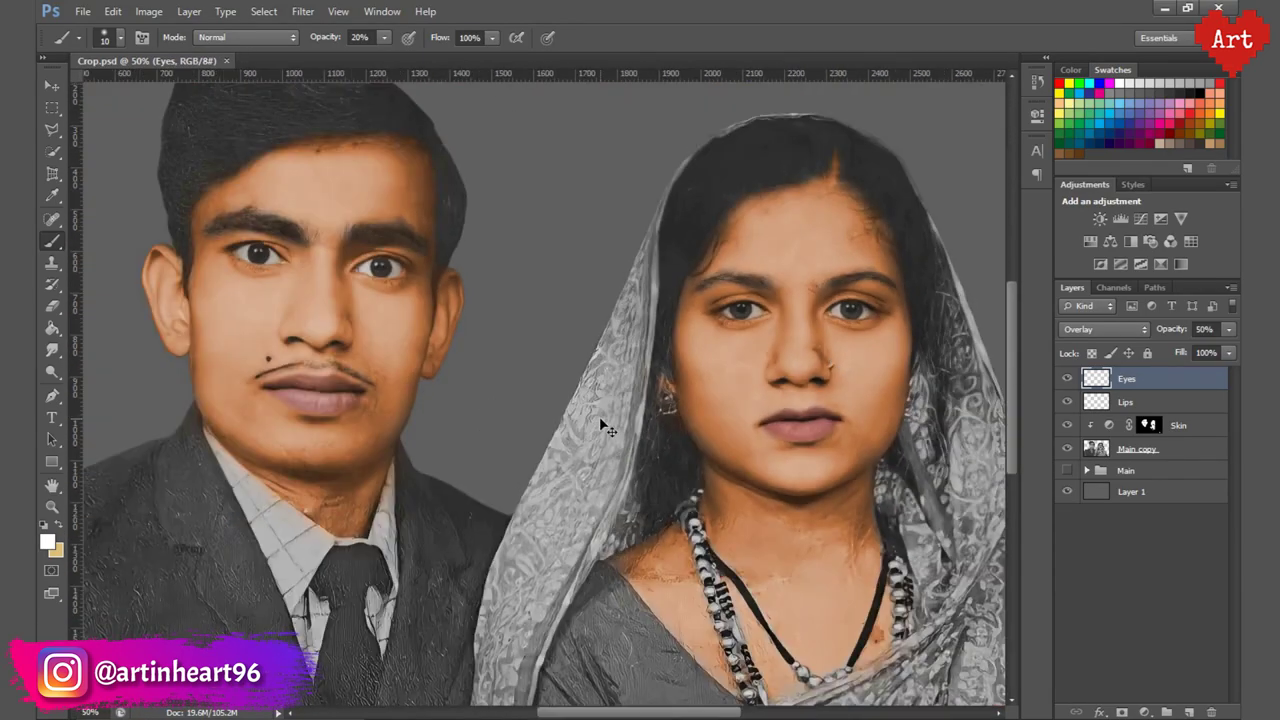
pyautogui.hotkey('ctrl', '0')
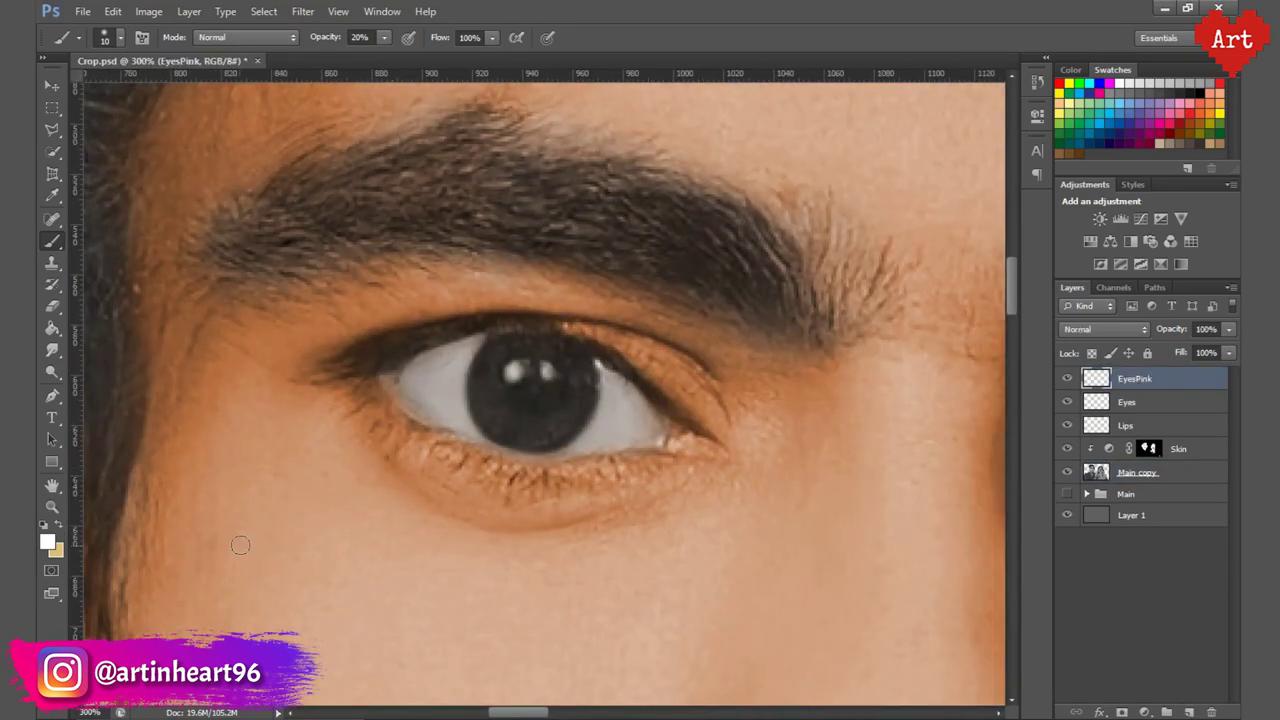
# Add a new Color Burn layer for the eye tint and choose pink.
pyautogui.click(1105, 329)
pyautogui.click(1100, 180)
pyautogui.click(46, 541)
pyautogui.click(1229, 257)
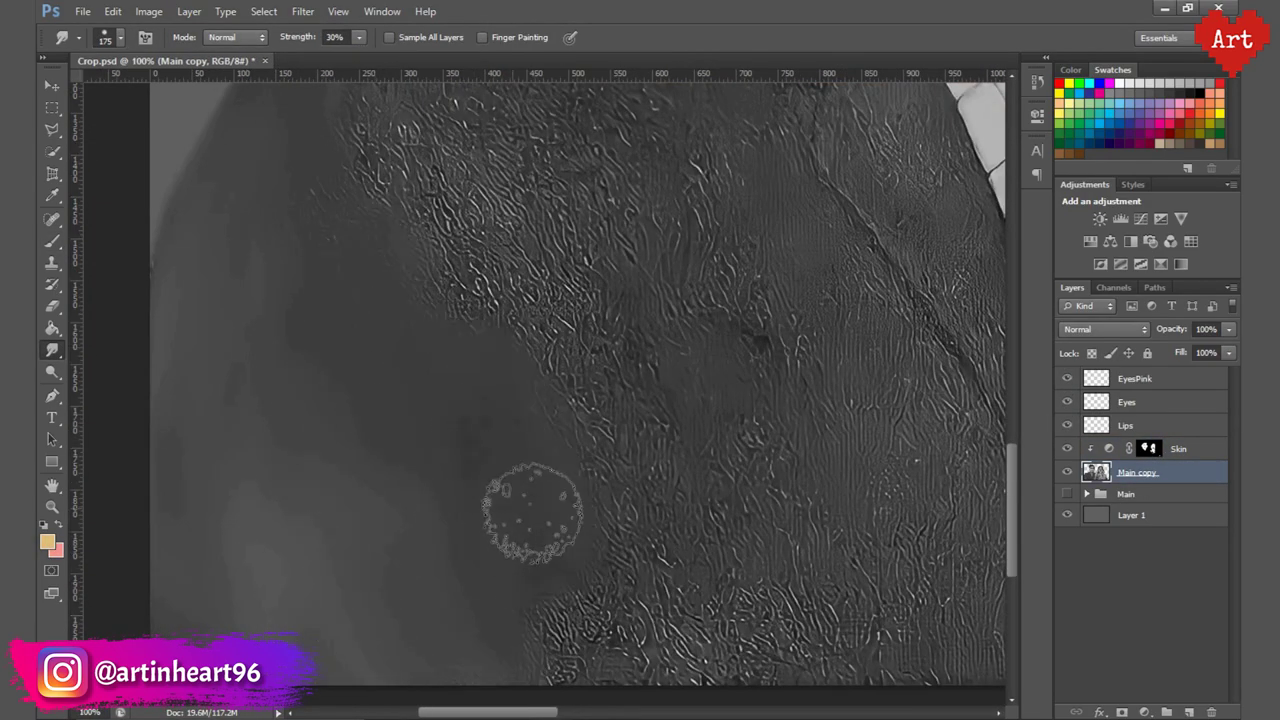
# Smudge the textured jacket lapels and tie region on Main copy into a smooth finish.
pyautogui.scroll(3, 533, 512)
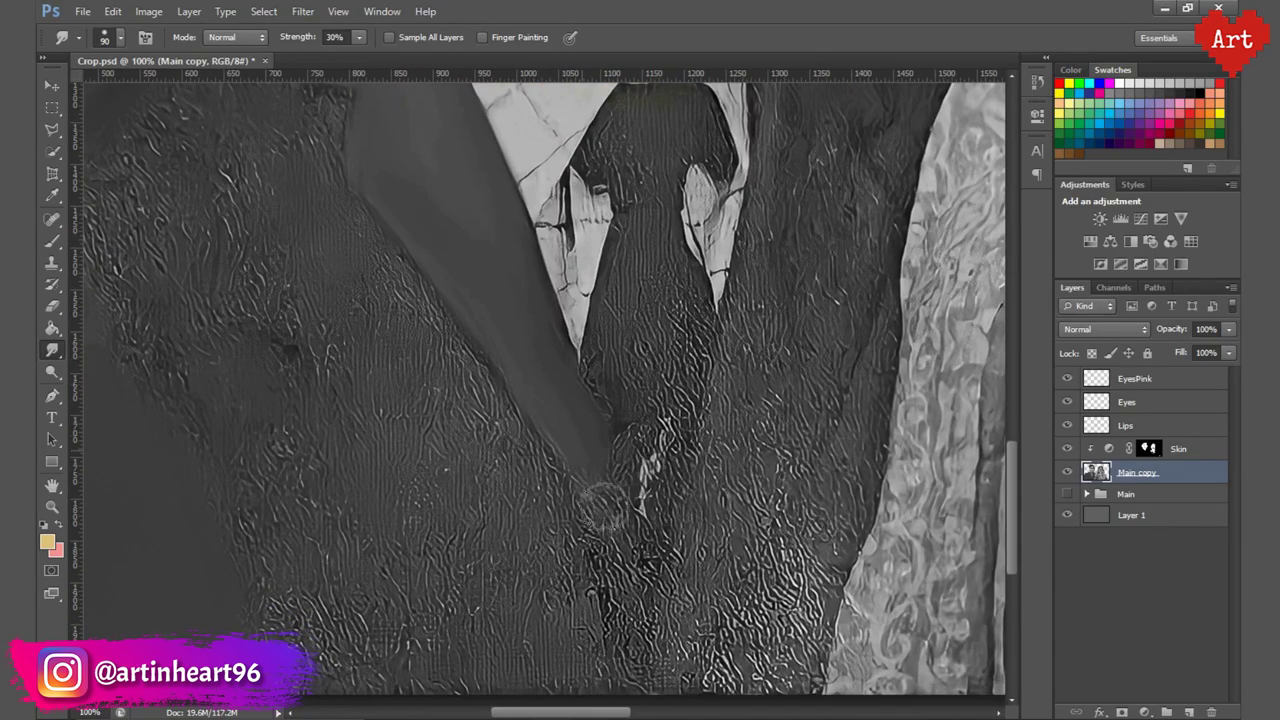
pyautogui.moveTo(601, 507); pyautogui.dragTo(323, 377)
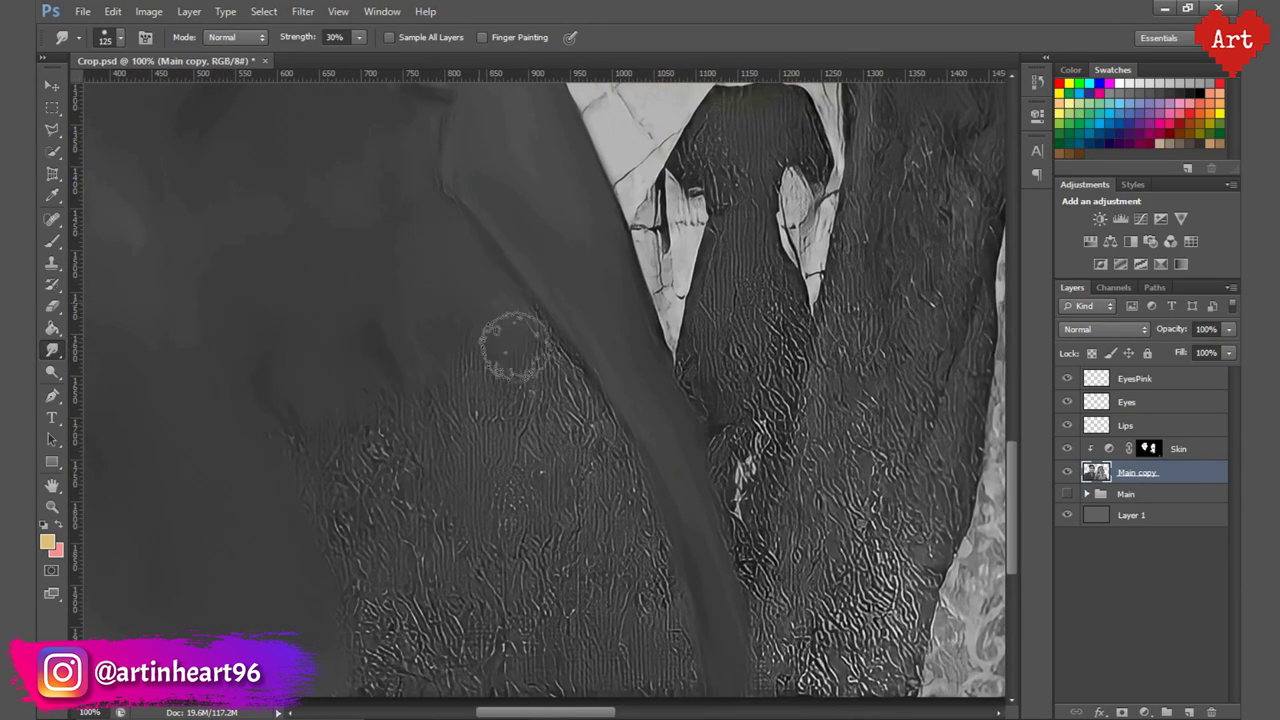
pyautogui.scroll(-3, 513, 345)
pyautogui.moveTo(429, 234)
pyautogui.mouseDown()
pyautogui.moveTo(471, 243)
pyautogui.moveTo(586, 543)
pyautogui.moveTo(338, 567)
pyautogui.mouseUp()
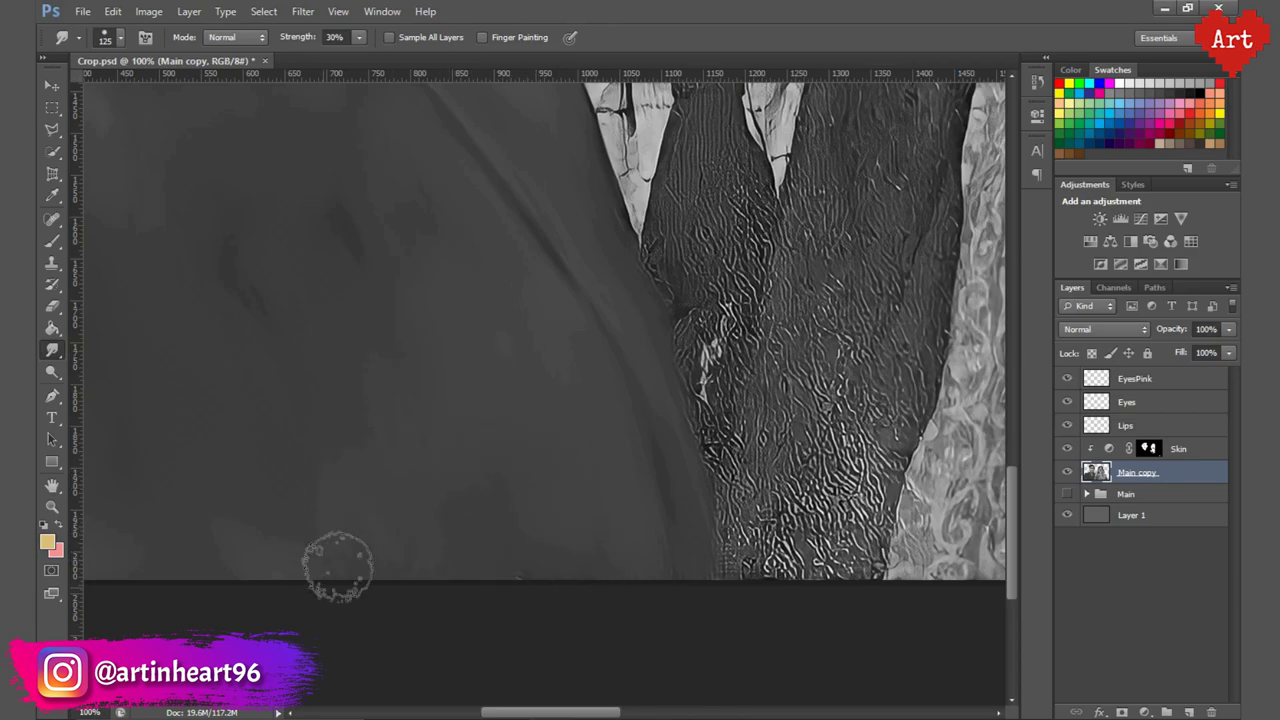
pyautogui.hotkey('ctrl', '0')
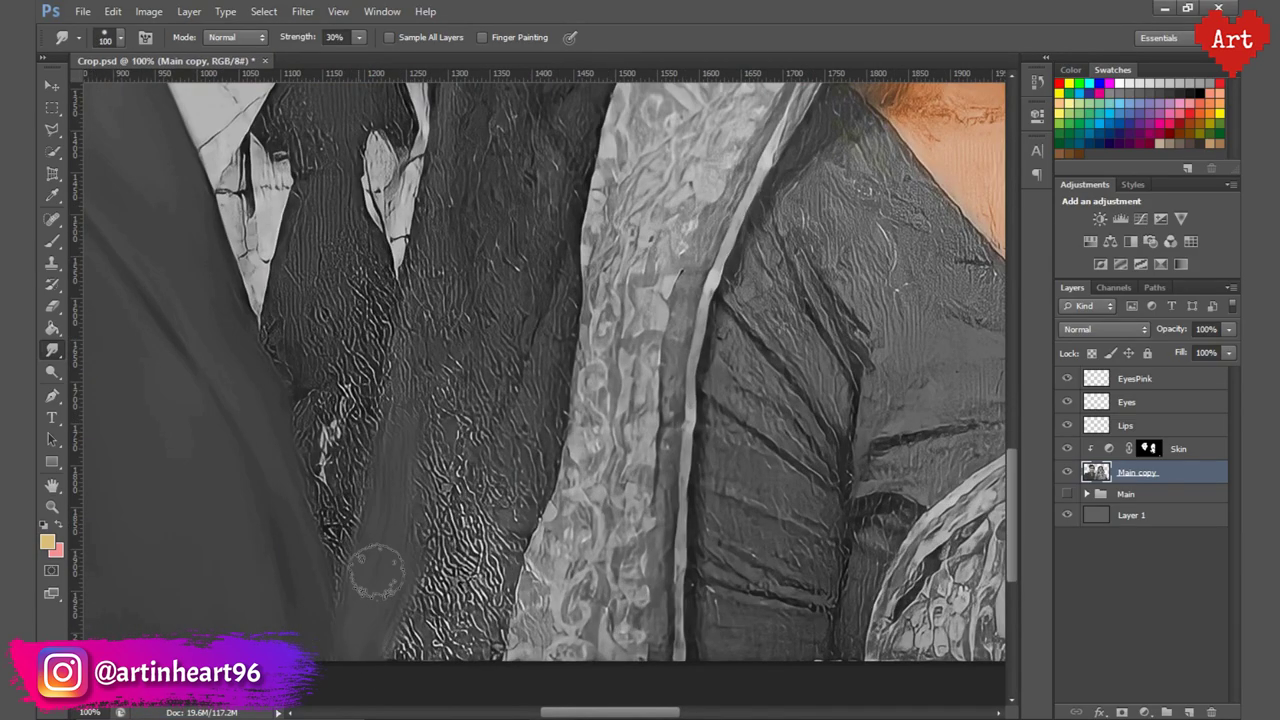
pyautogui.moveTo(371, 586)
pyautogui.mouseDown()
pyautogui.moveTo(430, 510)
pyautogui.moveTo(465, 585)
pyautogui.moveTo(522, 473)
pyautogui.mouseUp()
# Enlarge the smudge brush and smooth away wrinkles on the lower shirt collar.
pyautogui.press('[')
pyautogui.scroll(3, 520, 300)
pyautogui.press(']')
pyautogui.press(']')
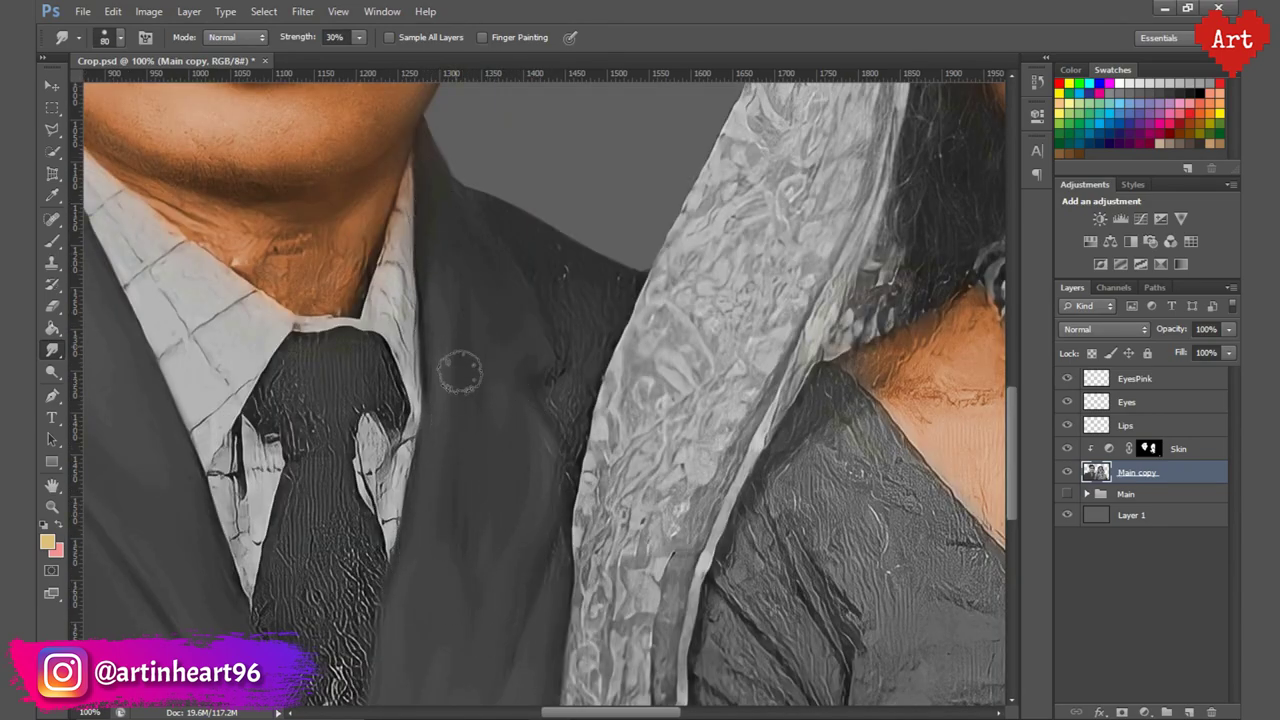
pyautogui.press(']')
pyautogui.press(']')
pyautogui.scroll(-3, 570, 318)
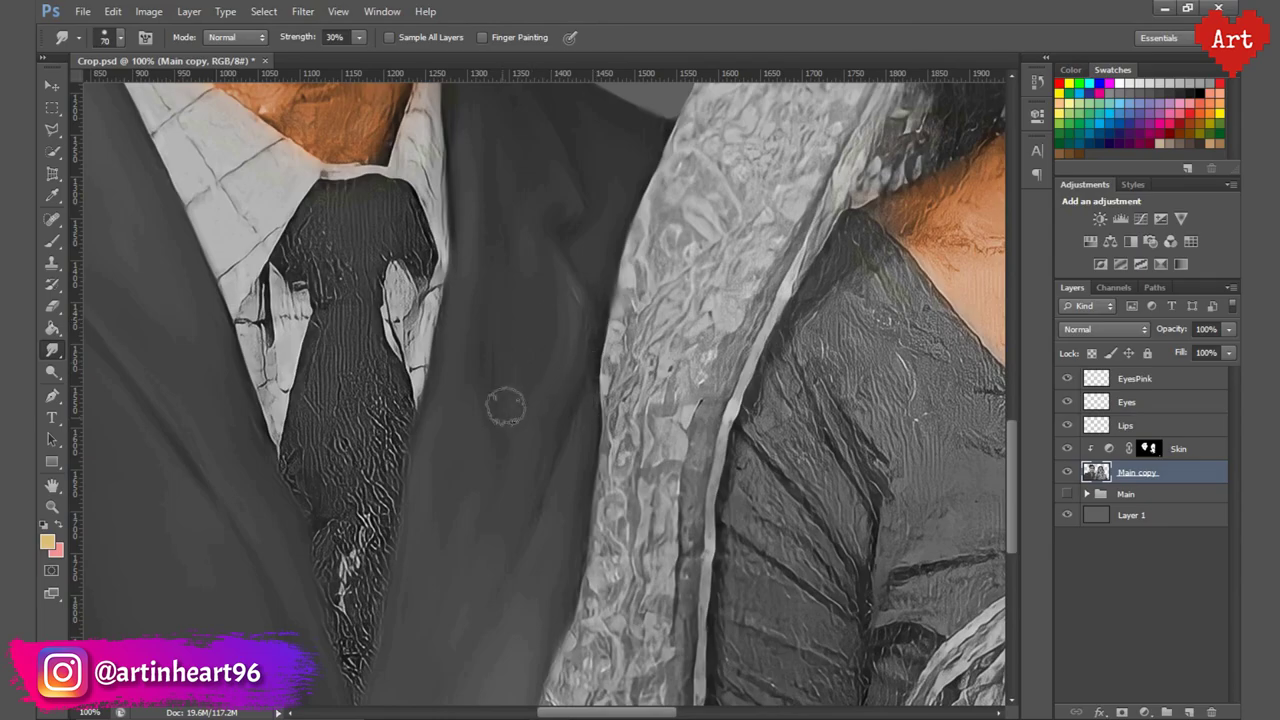
pyautogui.press('h')
pyautogui.moveTo(505, 405); pyautogui.dragTo(408, 425)
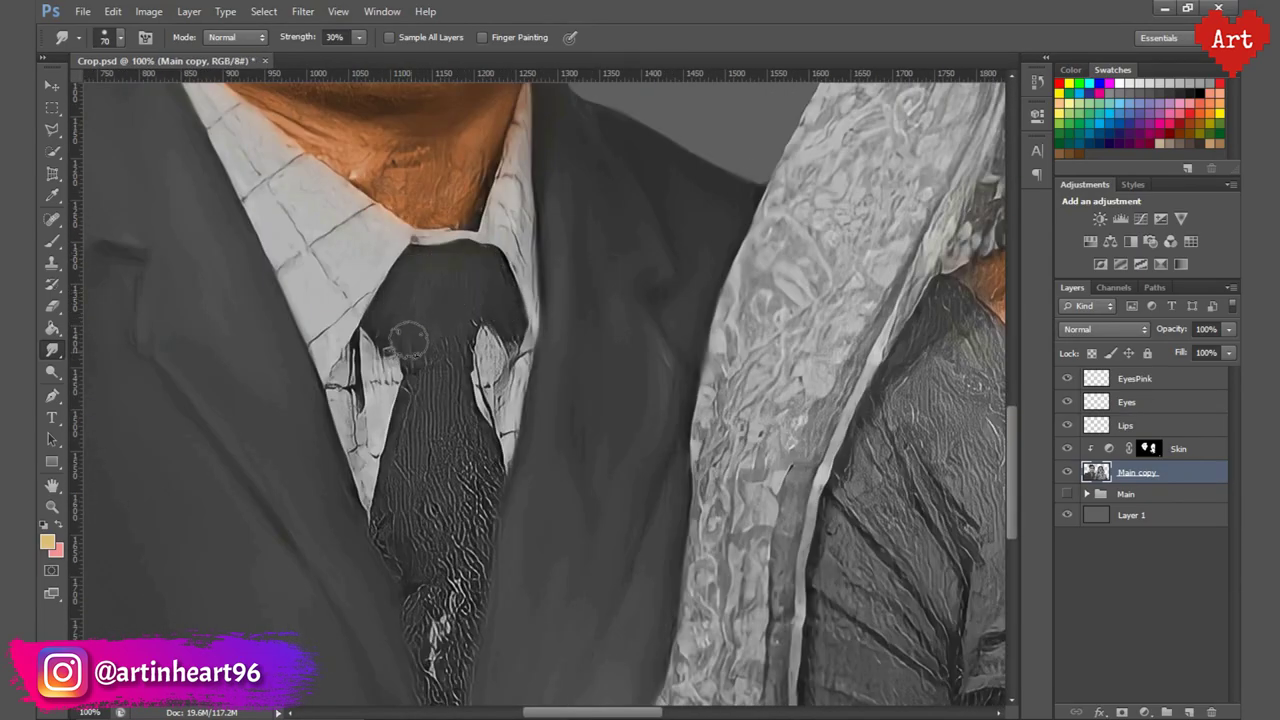
pyautogui.press(']')
pyautogui.press(']')
pyautogui.scroll(-2, 460, 460)
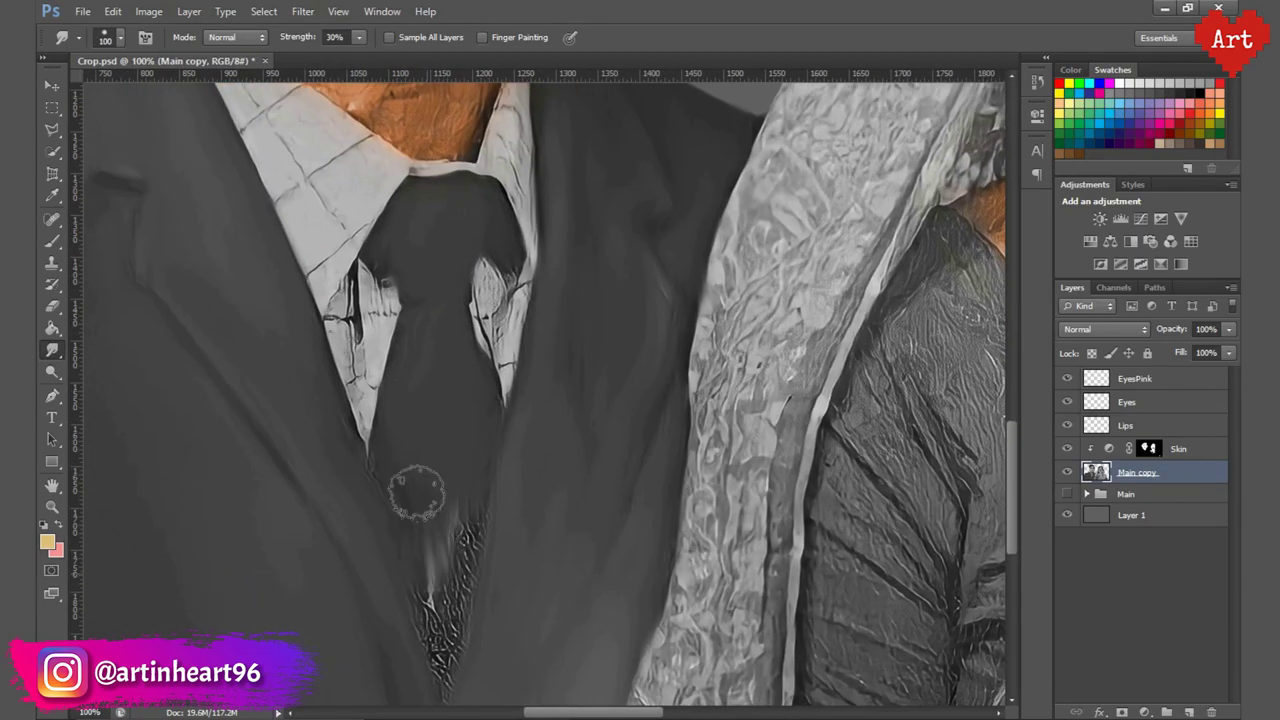
pyautogui.hotkey('ctrl', '0')
pyautogui.scroll(5, 354, 478)
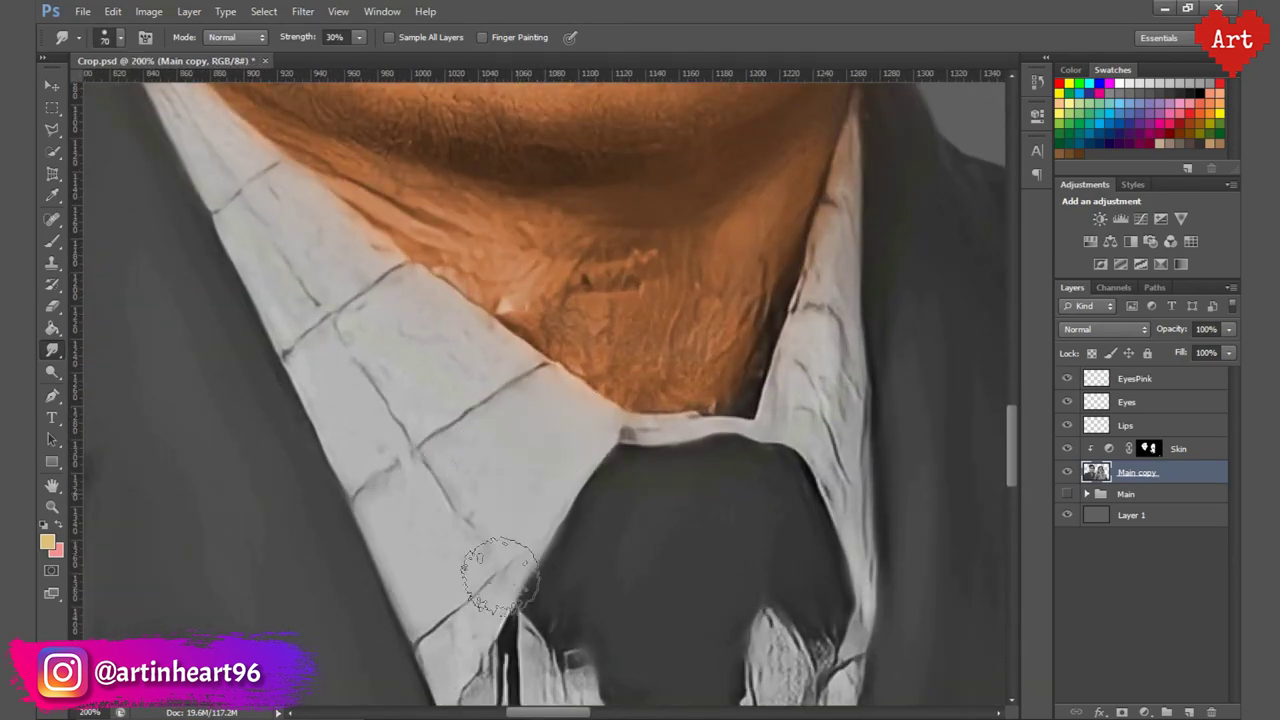
pyautogui.moveTo(500, 575); pyautogui.dragTo(433, 500)
# Smudge the left side of the jacket smooth with a larger brush.
pyautogui.scroll(3, 422, 487)
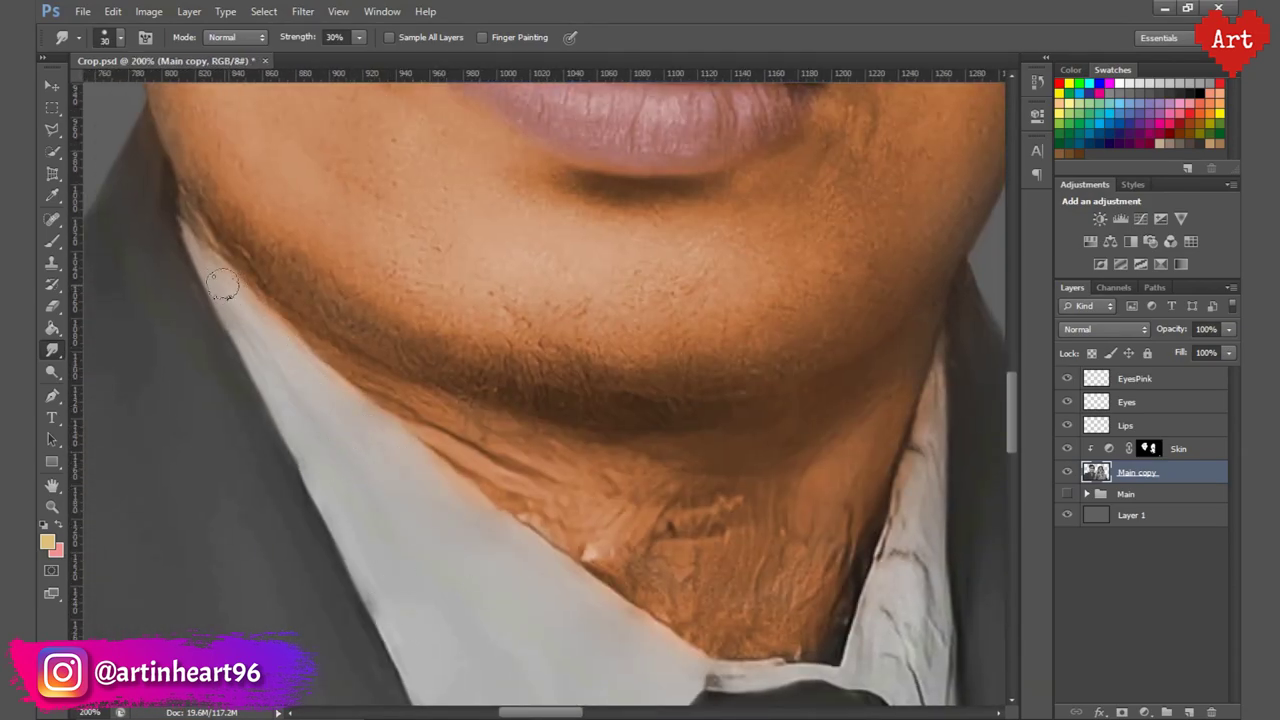
pyautogui.scroll(-5, 222, 286)
pyautogui.scroll(5, 463, 523)
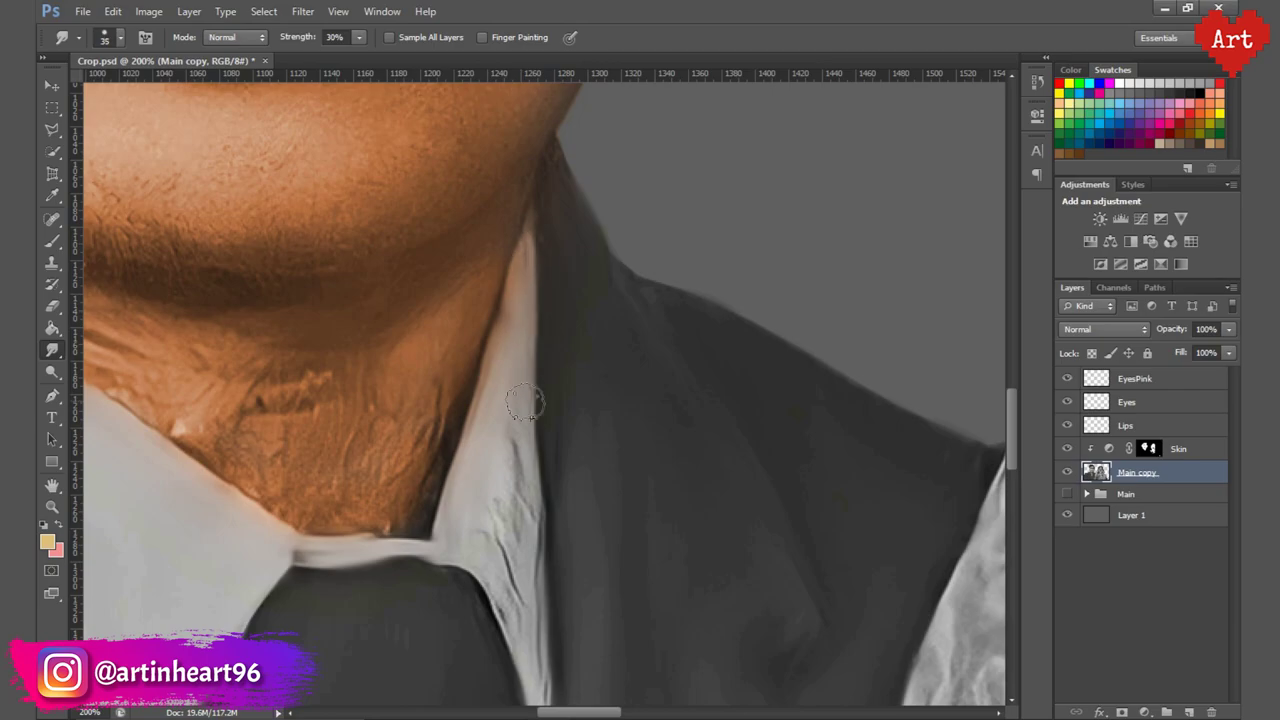
pyautogui.scroll(-3, 525, 403)
pyautogui.scroll(-3, 525, 403)
pyautogui.press(']')
pyautogui.moveTo(250, 400); pyautogui.dragTo(270, 580)
pyautogui.moveTo(265, 375); pyautogui.dragTo(345, 500)
pyautogui.hscroll(-2, 333, 392)
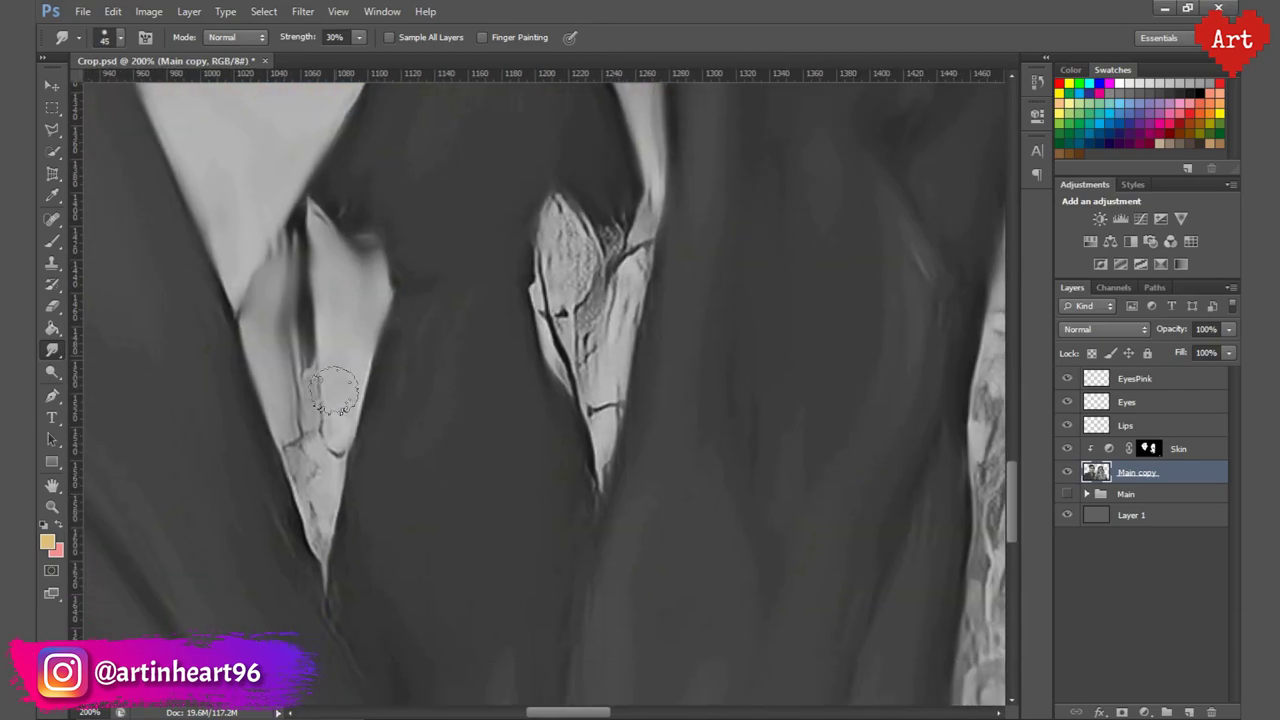
pyautogui.scroll(-1, 528, 263)
pyautogui.scroll(-1, 540, 380)
pyautogui.scroll(-1, 553, 410)
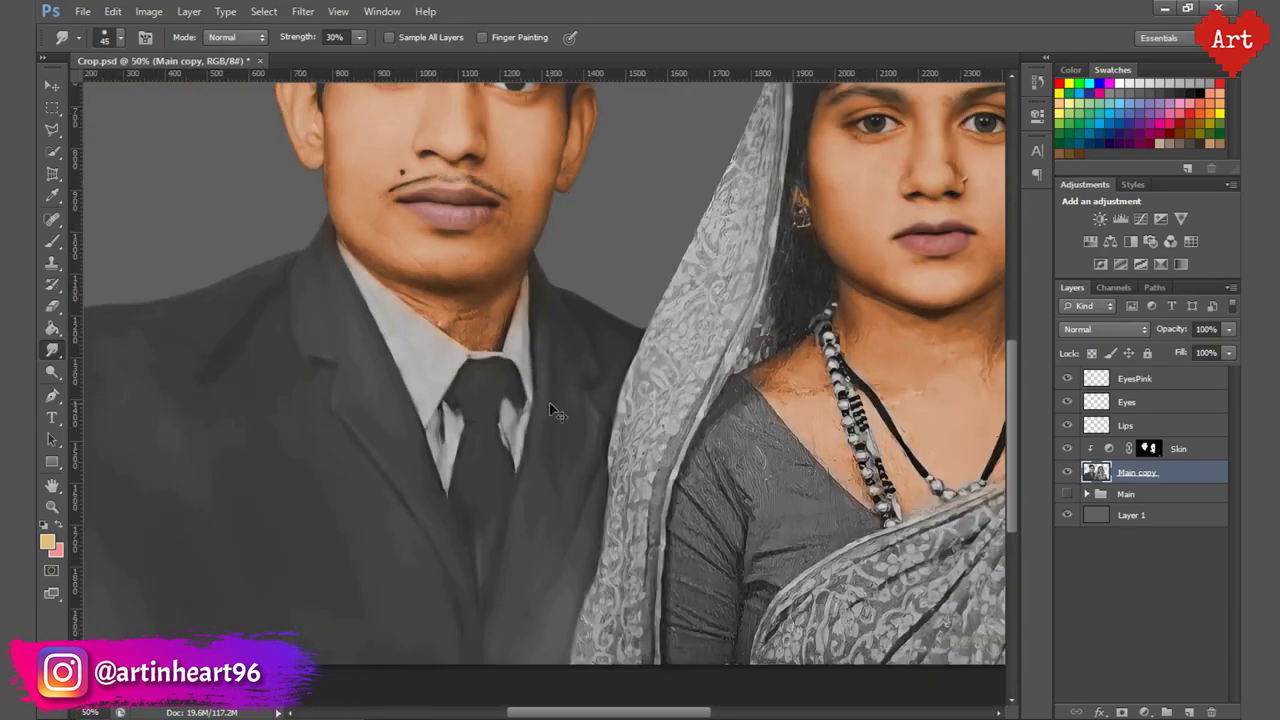
pyautogui.scroll(-1, 553, 410)
pyautogui.scroll(1, 208, 178)
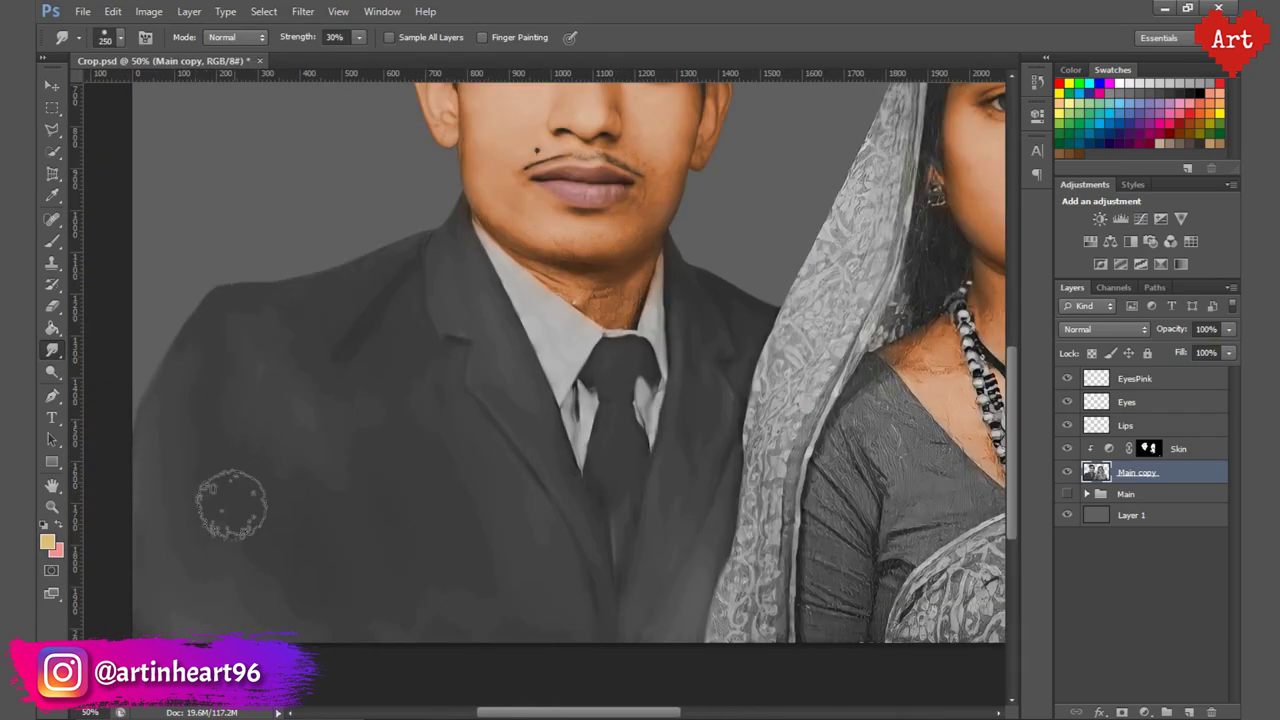
pyautogui.scroll(1, 363, 462)
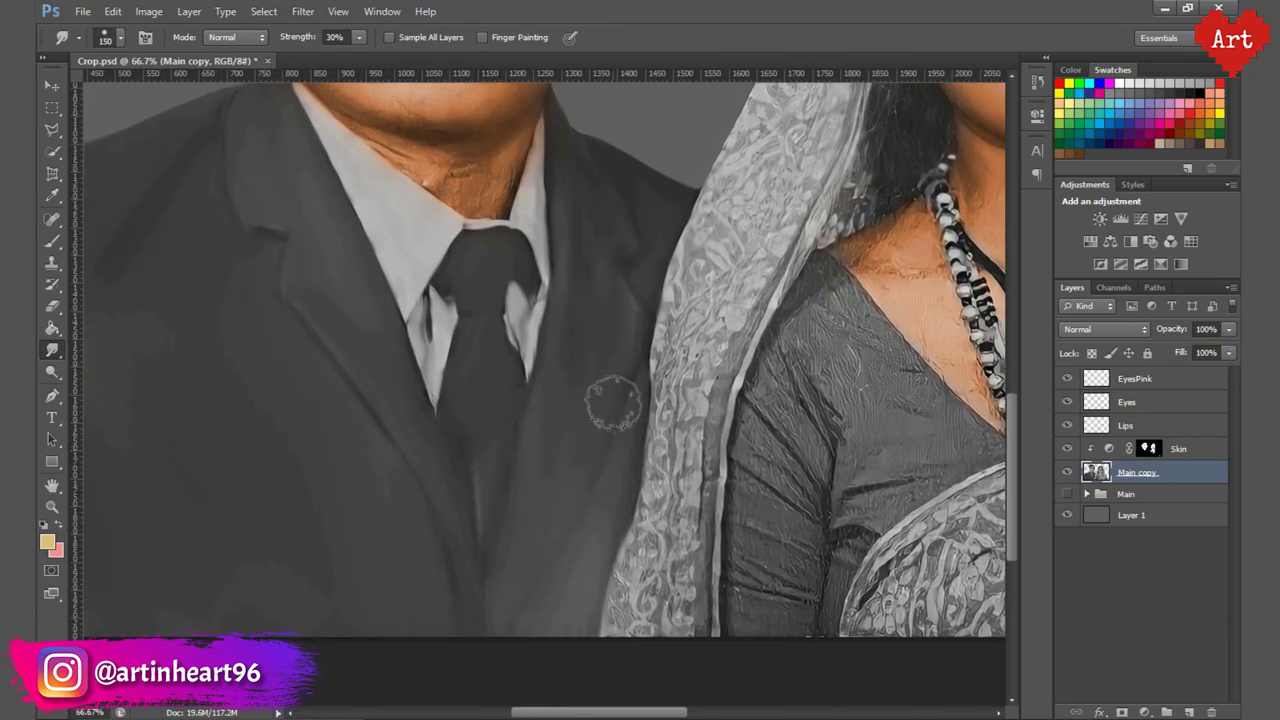
# With a smaller brush, smooth the tie edges and blend shirt tones into the lapel.
pyautogui.press('[')
pyautogui.press('[')
pyautogui.press('[')
pyautogui.scroll(2, 395, 485)
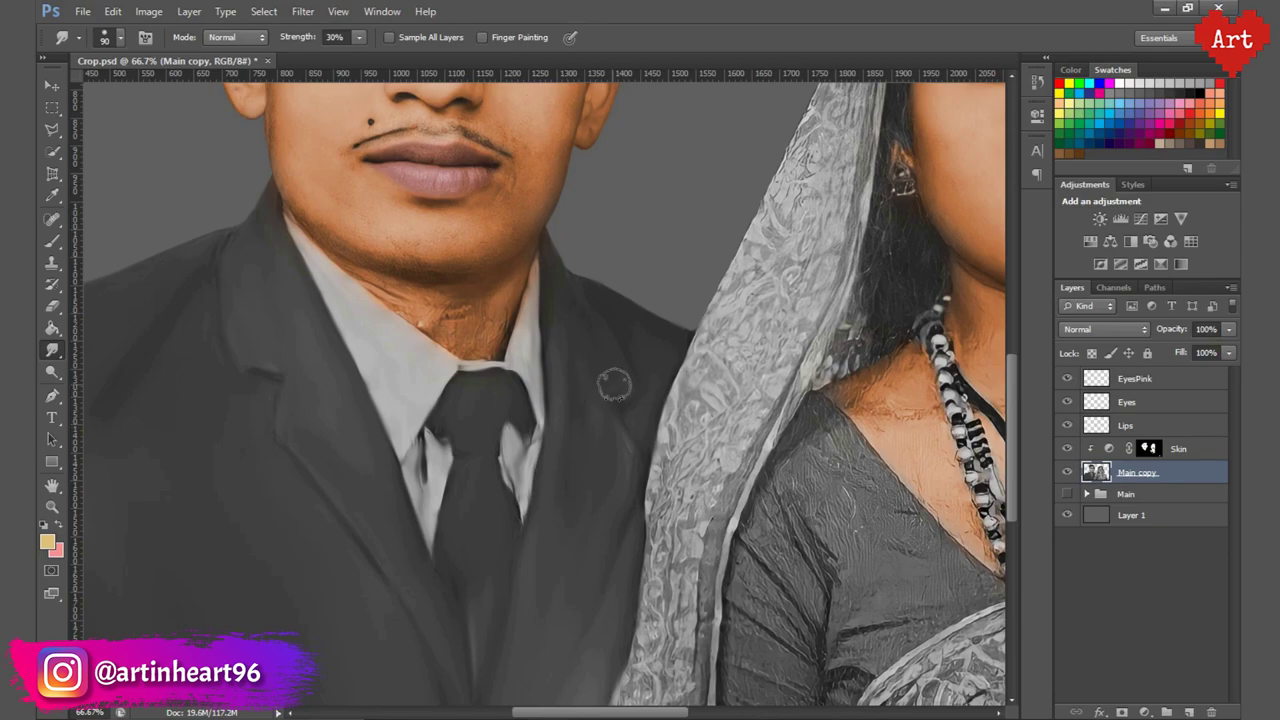
pyautogui.scroll(2, 428, 423)
pyautogui.press('[')
pyautogui.press('[')
pyautogui.press('[')
pyautogui.moveTo(428, 423); pyautogui.dragTo(645, 428)
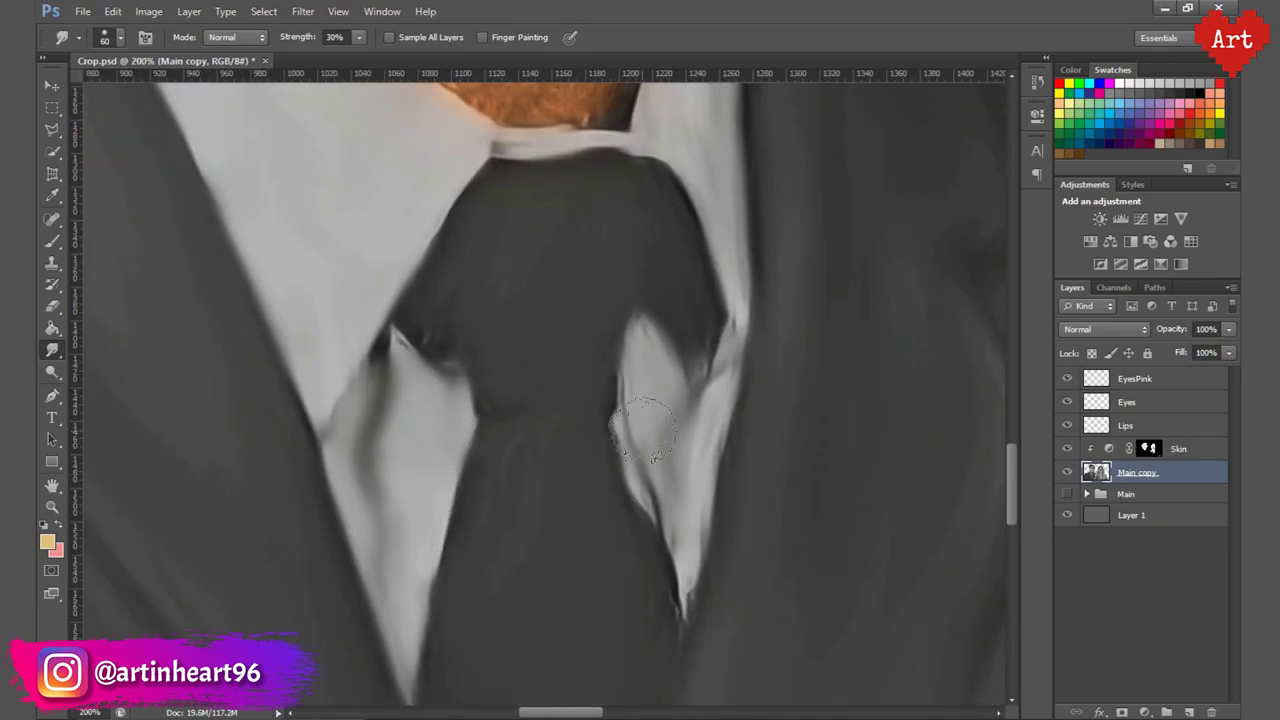
pyautogui.moveTo(386, 420); pyautogui.dragTo(382, 440)
# Smudge the horizontal folds in the blouse fabric smooth with a progressively larger brush.
pyautogui.scroll(-3, 312, 498)
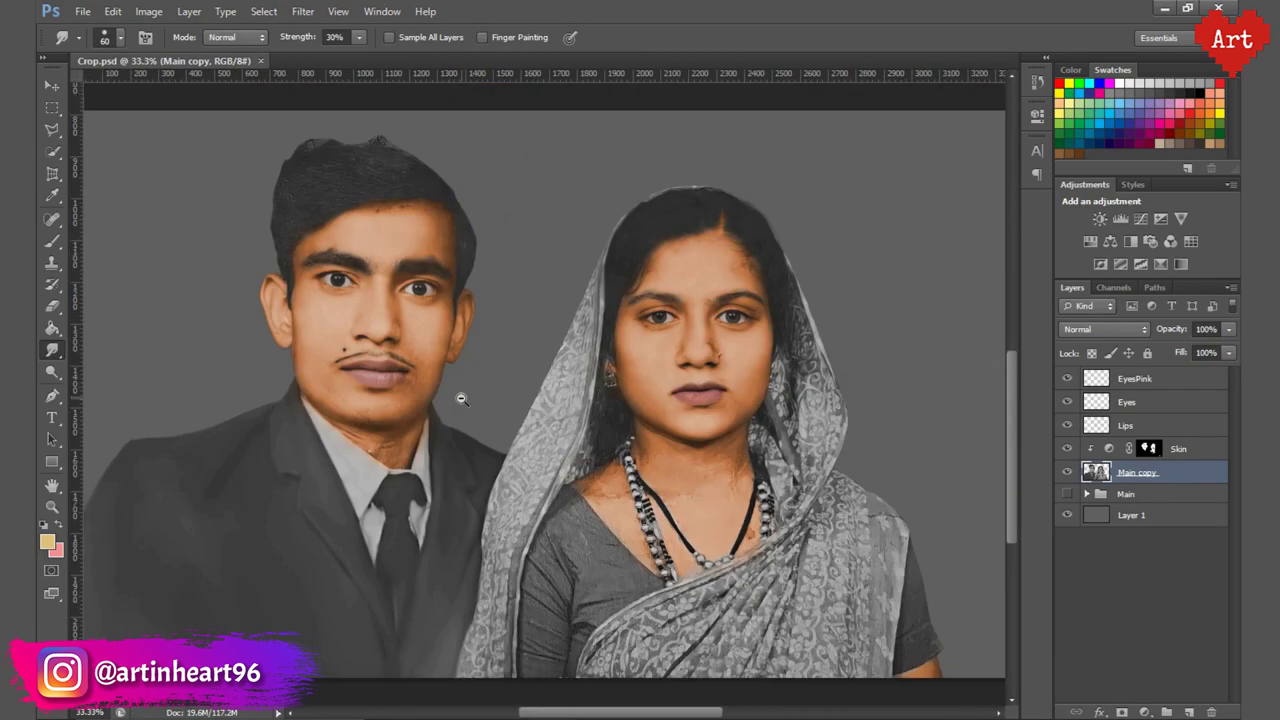
pyautogui.scroll(2, 654, 514)
pyautogui.scroll(1, 600, 590)
pyautogui.moveTo(516, 648)
pyautogui.mouseDown()
pyautogui.moveTo(423, 571)
pyautogui.moveTo(623, 606)
pyautogui.moveTo(614, 543)
pyautogui.moveTo(378, 380)
pyautogui.mouseUp()
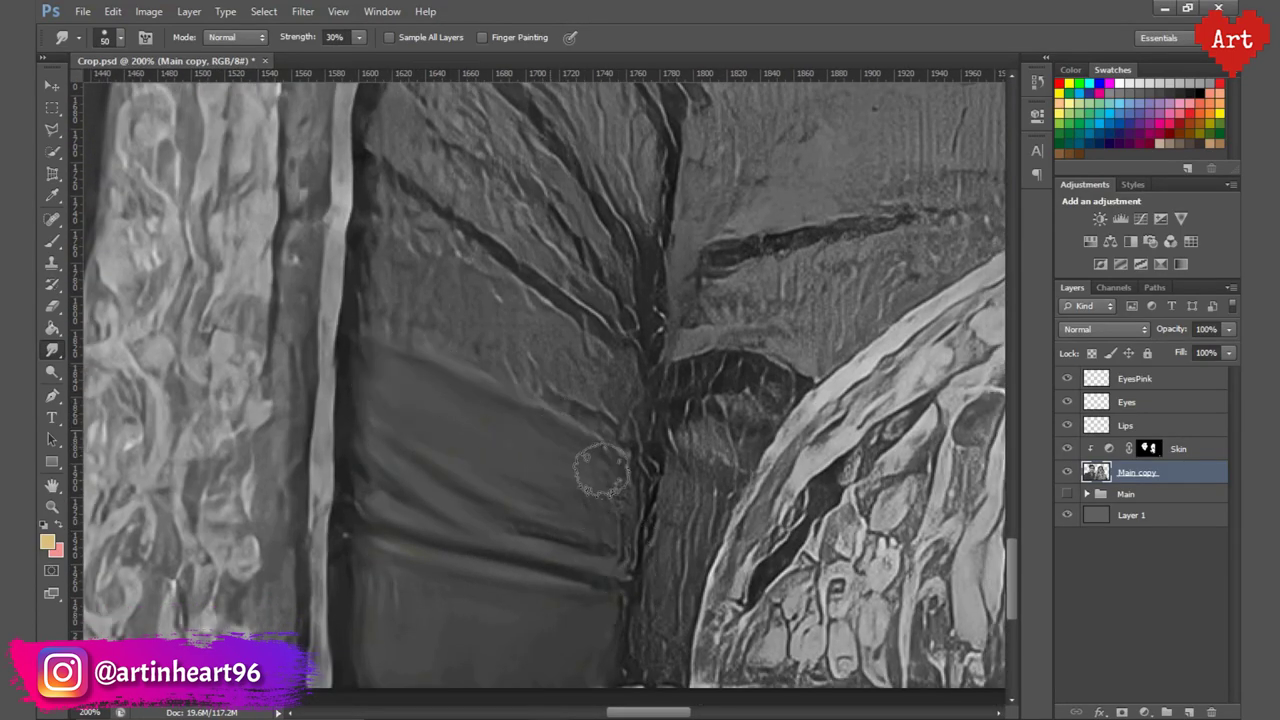
pyautogui.press(']')
pyautogui.press(']')
pyautogui.press(']')
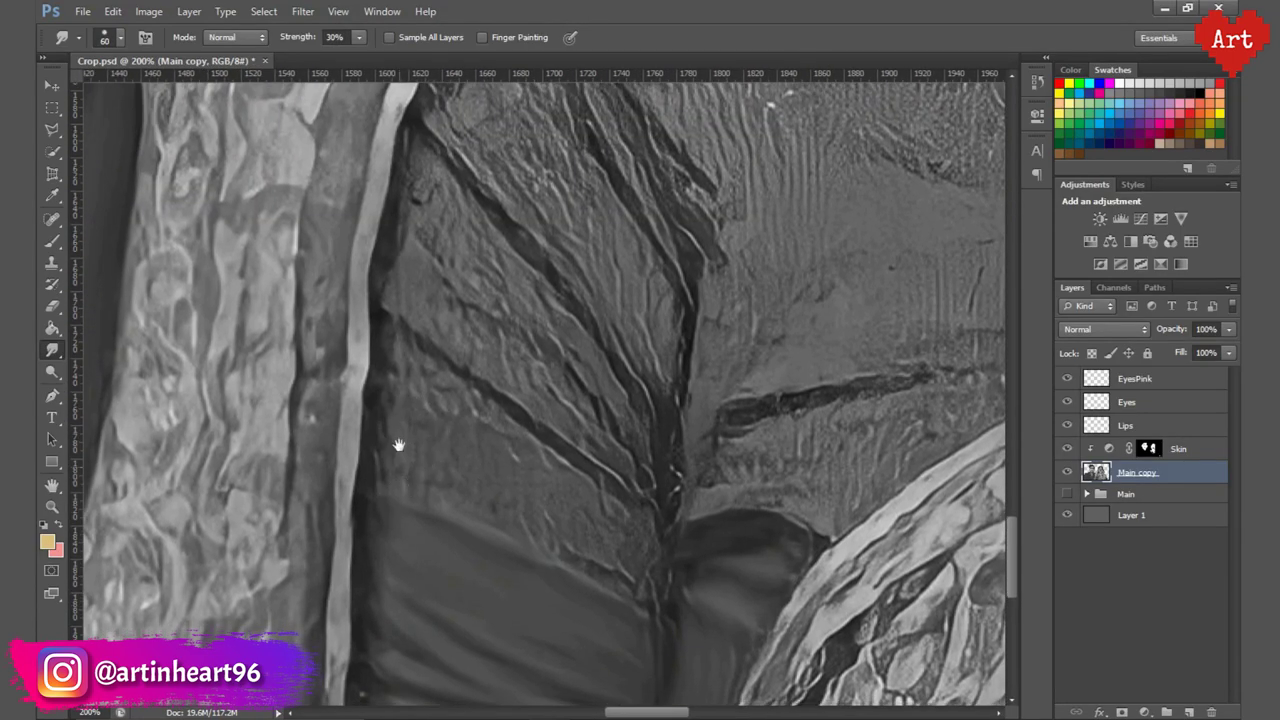
pyautogui.scroll(3, 430, 490)
pyautogui.moveTo(430, 490); pyautogui.dragTo(543, 543)
pyautogui.scroll(-1, 614, 449)
pyautogui.scroll(2, 609, 540)
pyautogui.press(']')
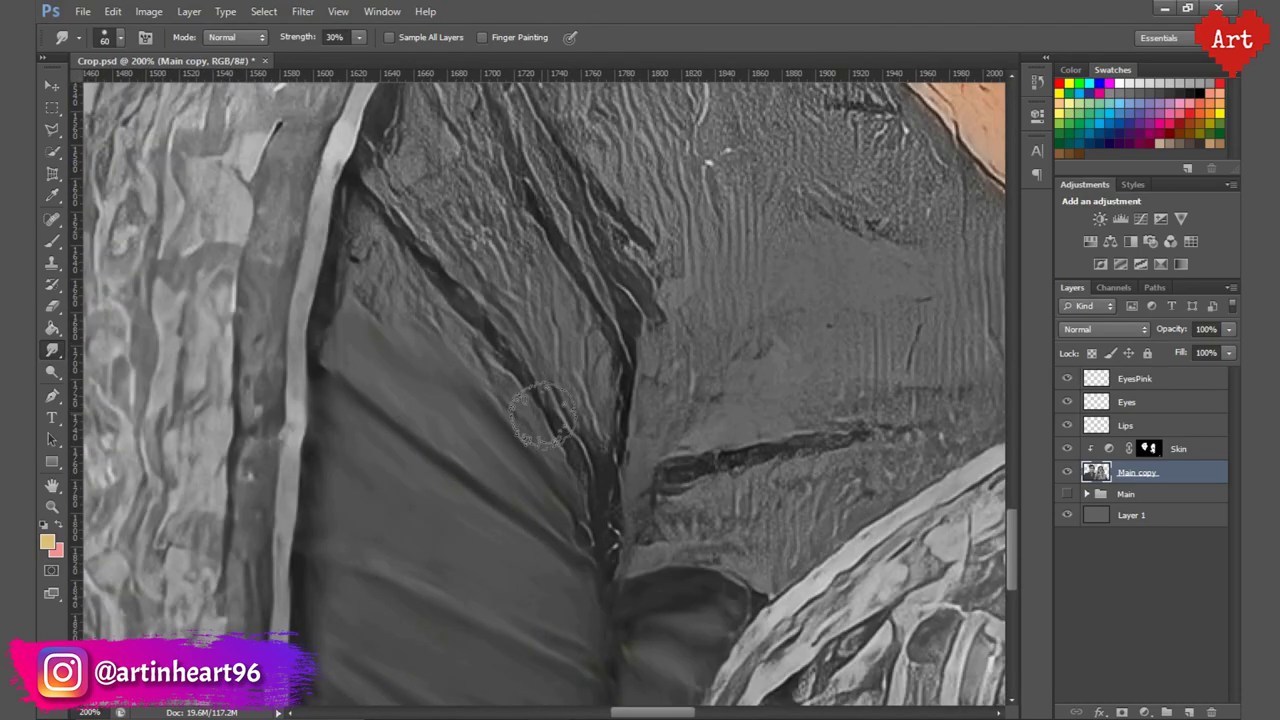
pyautogui.moveTo(580, 460); pyautogui.dragTo(360, 240)
pyautogui.scroll(2, 360, 240)
pyautogui.scroll(2, 430, 235)
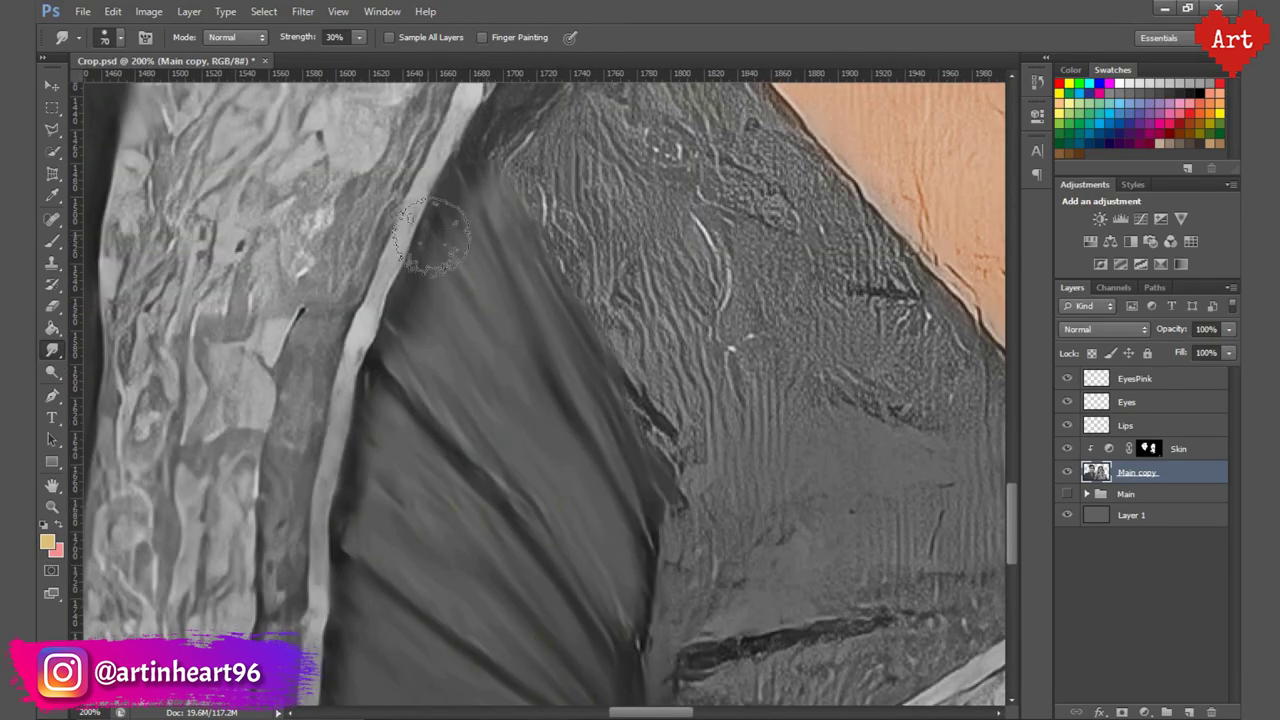
pyautogui.scroll(2, 555, 325)
pyautogui.hscroll(2, 555, 328)
# Smooth the remaining folds and creases in the blouse fabric along the sari edge.
pyautogui.moveTo(555, 328); pyautogui.dragTo(650, 500)
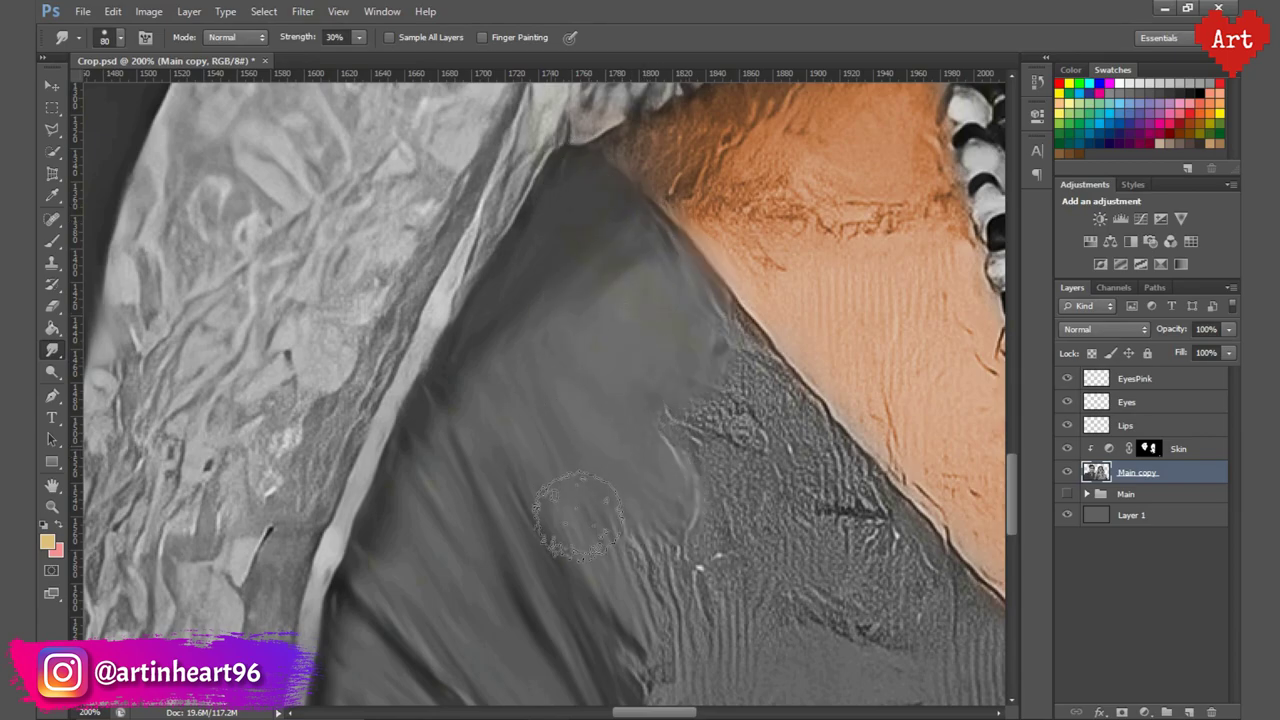
pyautogui.press(']')
pyautogui.hscroll(2, 583, 370)
pyautogui.scroll(-2, 583, 370)
pyautogui.scroll(-2, 590, 250)
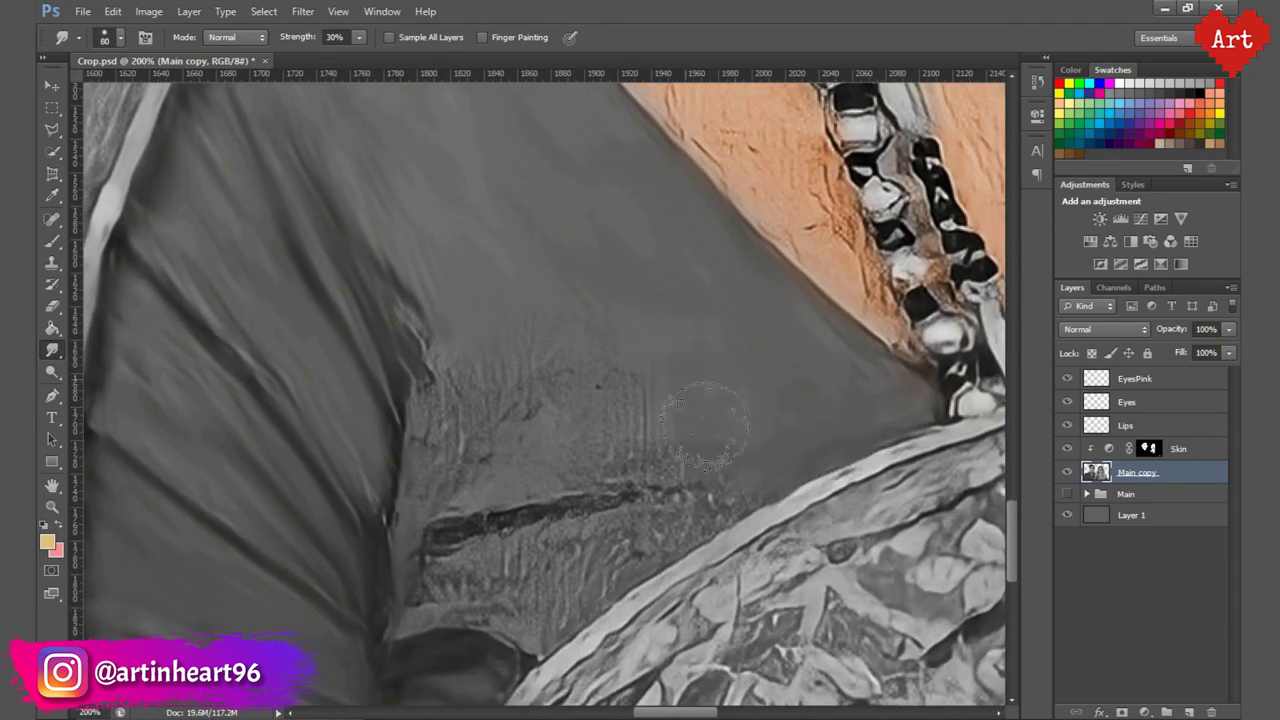
pyautogui.moveTo(600, 490); pyautogui.dragTo(700, 505)
pyautogui.scroll(-3, 600, 450)
pyautogui.hscroll(-2, 600, 450)
pyautogui.moveTo(540, 380); pyautogui.dragTo(720, 370)
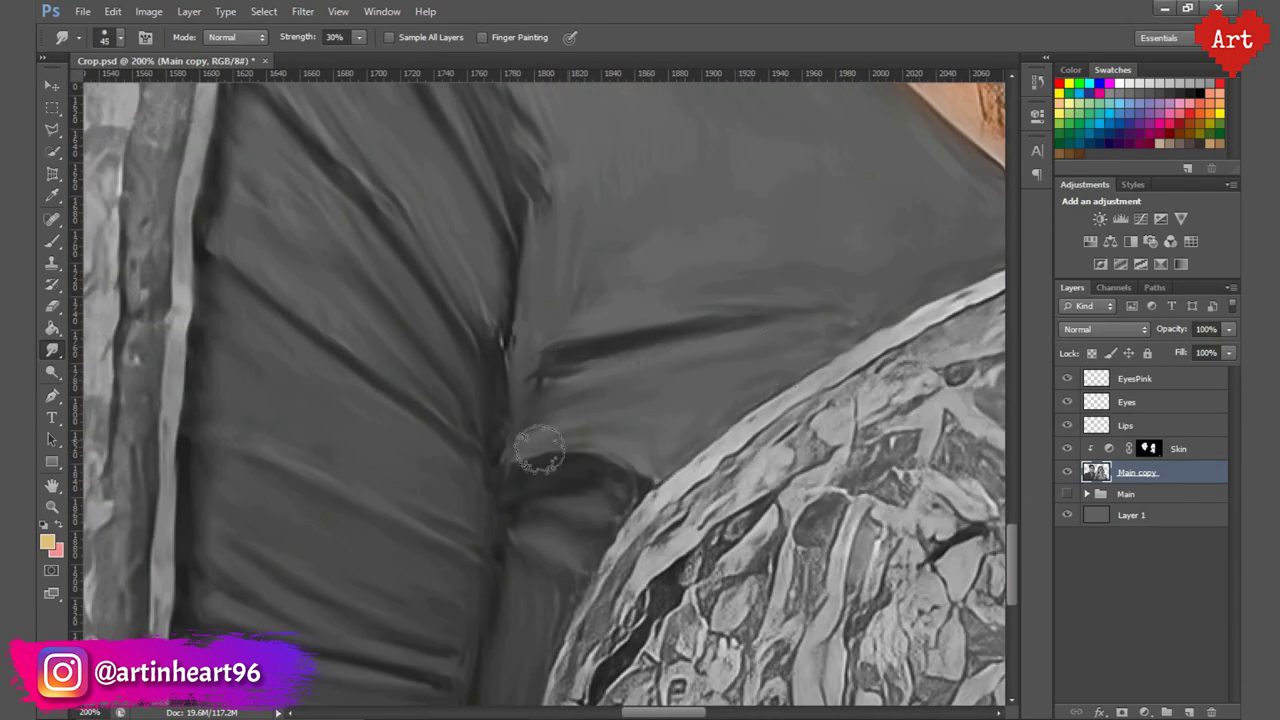
pyautogui.moveTo(600, 445); pyautogui.dragTo(500, 450)
pyautogui.press('[')
pyautogui.moveTo(566, 597); pyautogui.dragTo(714, 557)
pyautogui.scroll(-5, 729, 437)
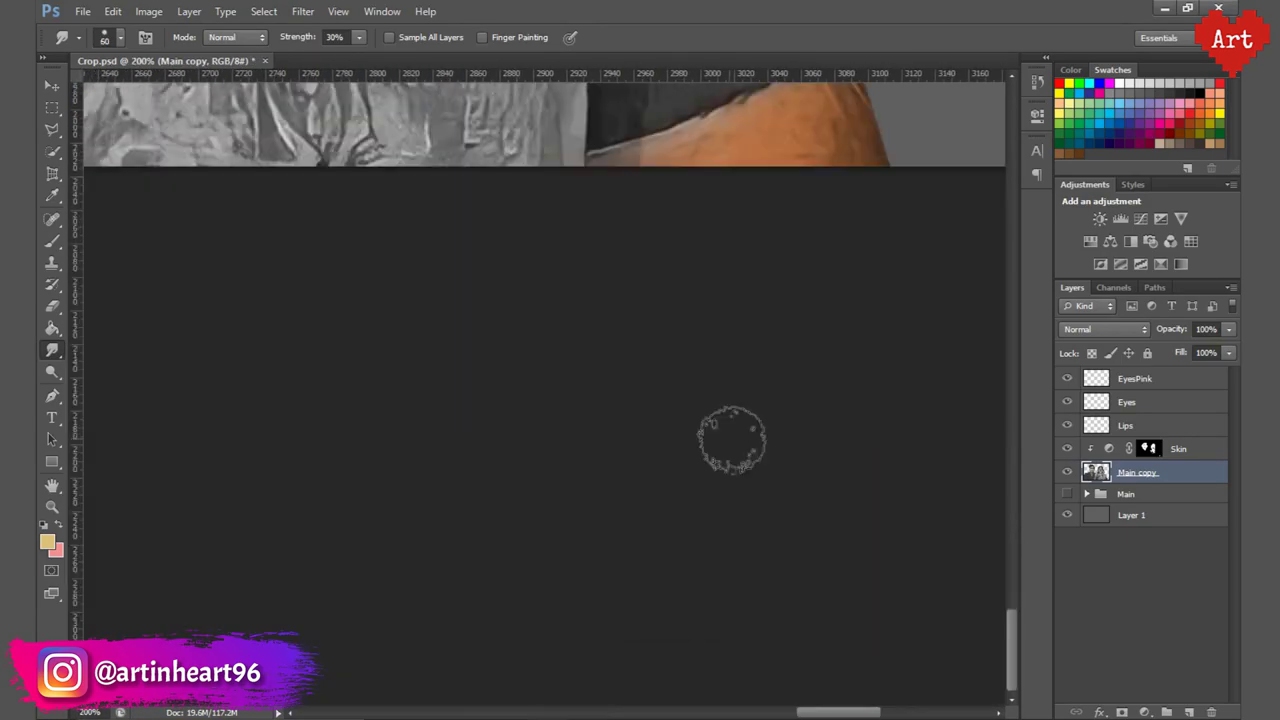
pyautogui.scroll(5, 790, 565)
pyautogui.press(']')
pyautogui.press(']')
pyautogui.scroll(3, 829, 457)
pyautogui.scroll(3, 677, 420)
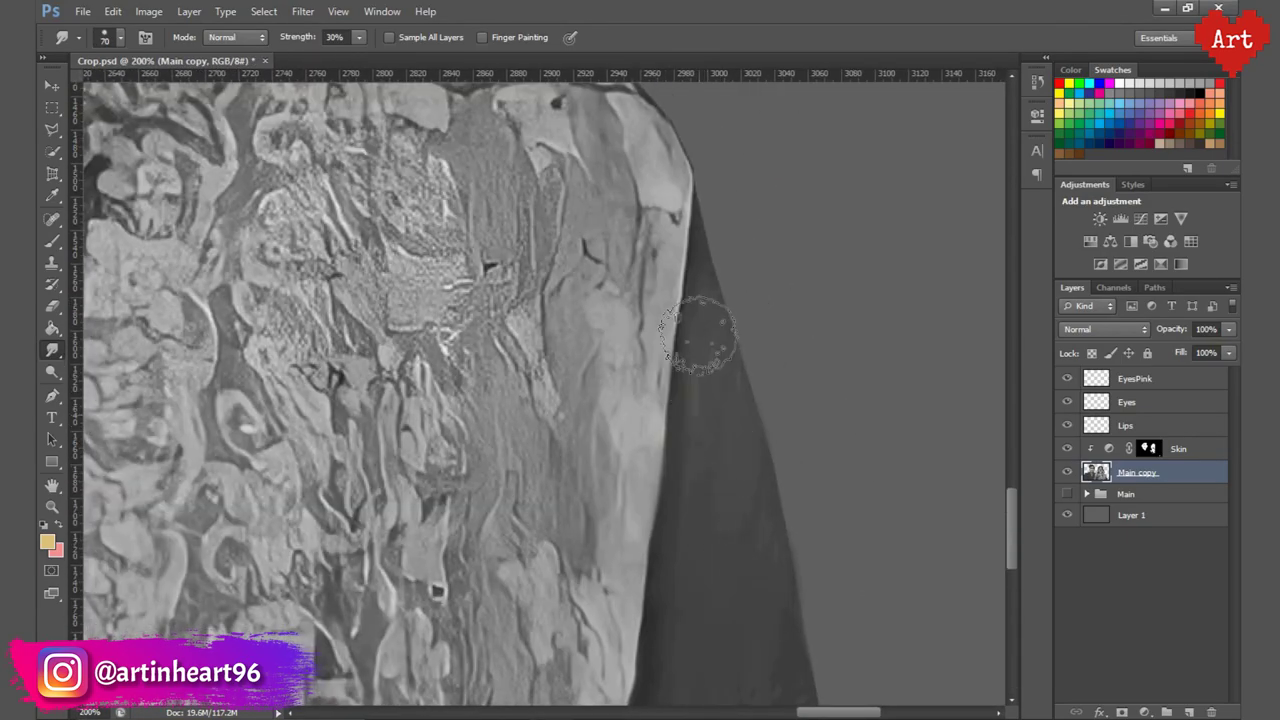
pyautogui.press(']')
# Save the document and group the layers EyesPink through Main copy with Ctrl+G.
pyautogui.hotkey('ctrl', '0')
pyautogui.hotkey('ctrl', 's')
pyautogui.keyDown('shift'); pyautogui.click(1135, 378); pyautogui.keyUp('shift')
pyautogui.keyDown('alt'); pyautogui.click(1145, 712); pyautogui.keyUp('alt')
# Create the new group, hide the original Main group, and rename the group Color.
pyautogui.press('Return')
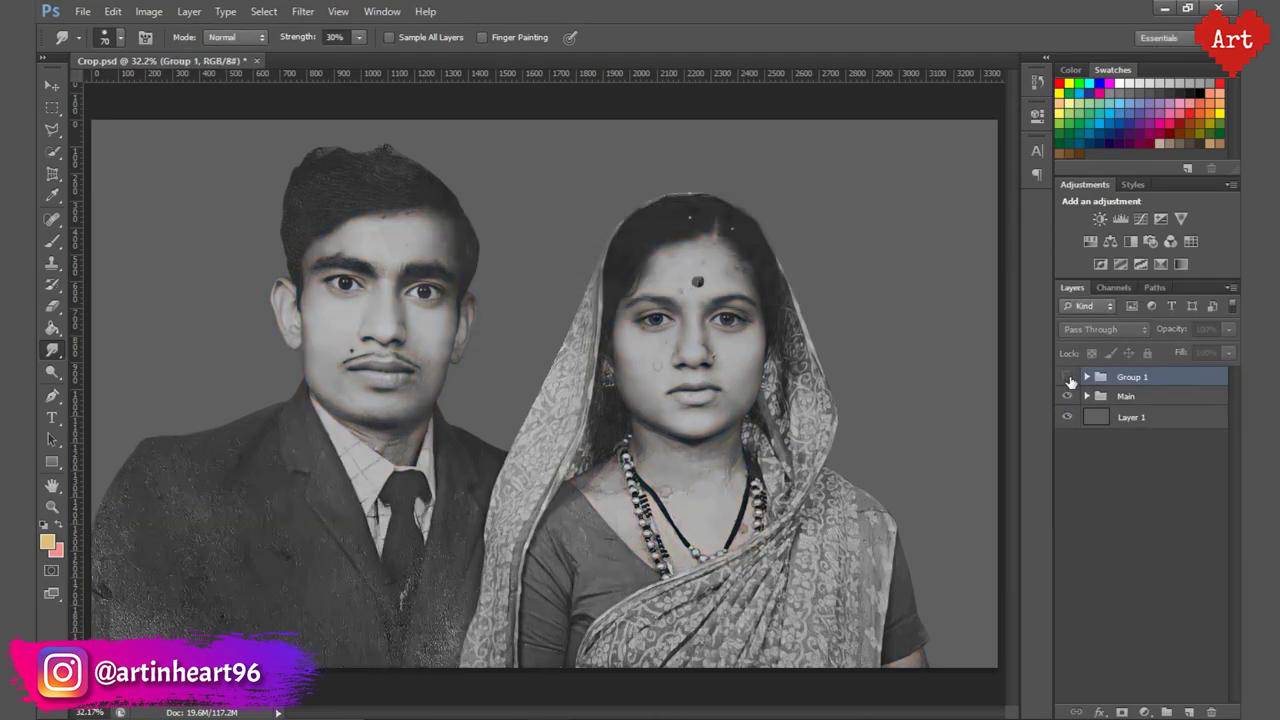
pyautogui.click(1067, 398)
pyautogui.click(1087, 376)
pyautogui.scroll(2, 327, 254)
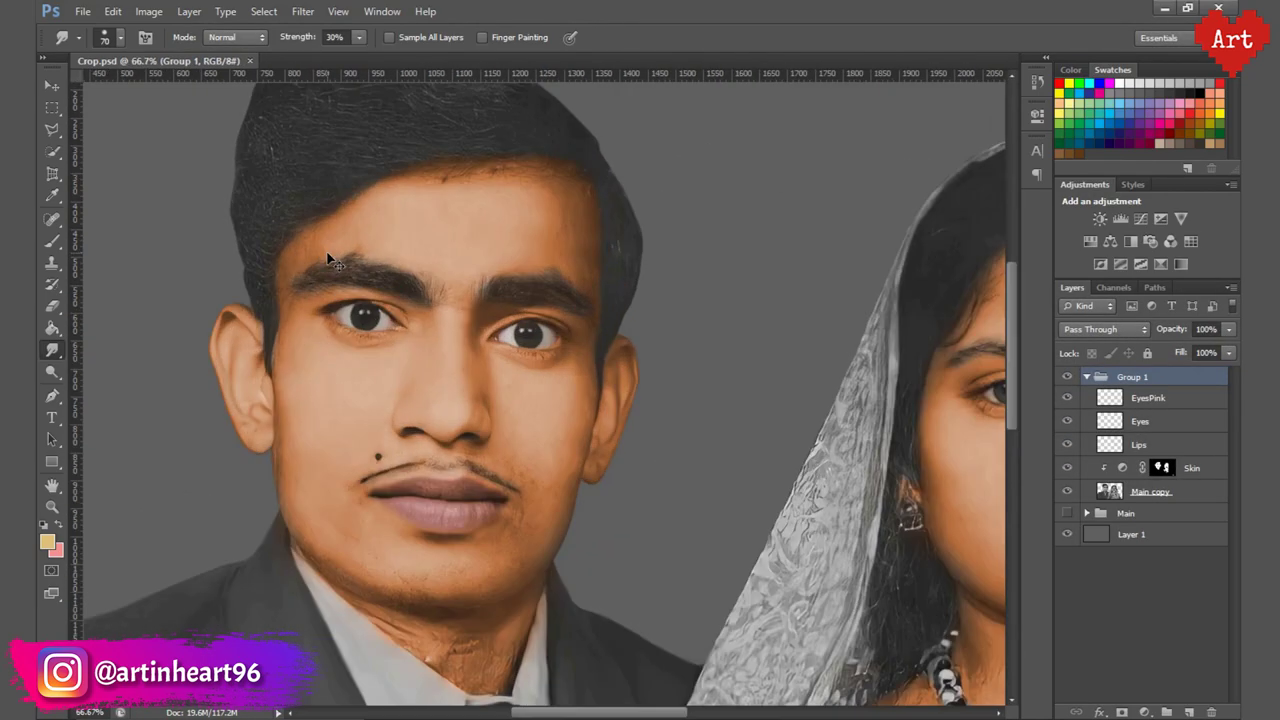
pyautogui.hotkey('ctrl', '0')
pyautogui.click(1147, 399)
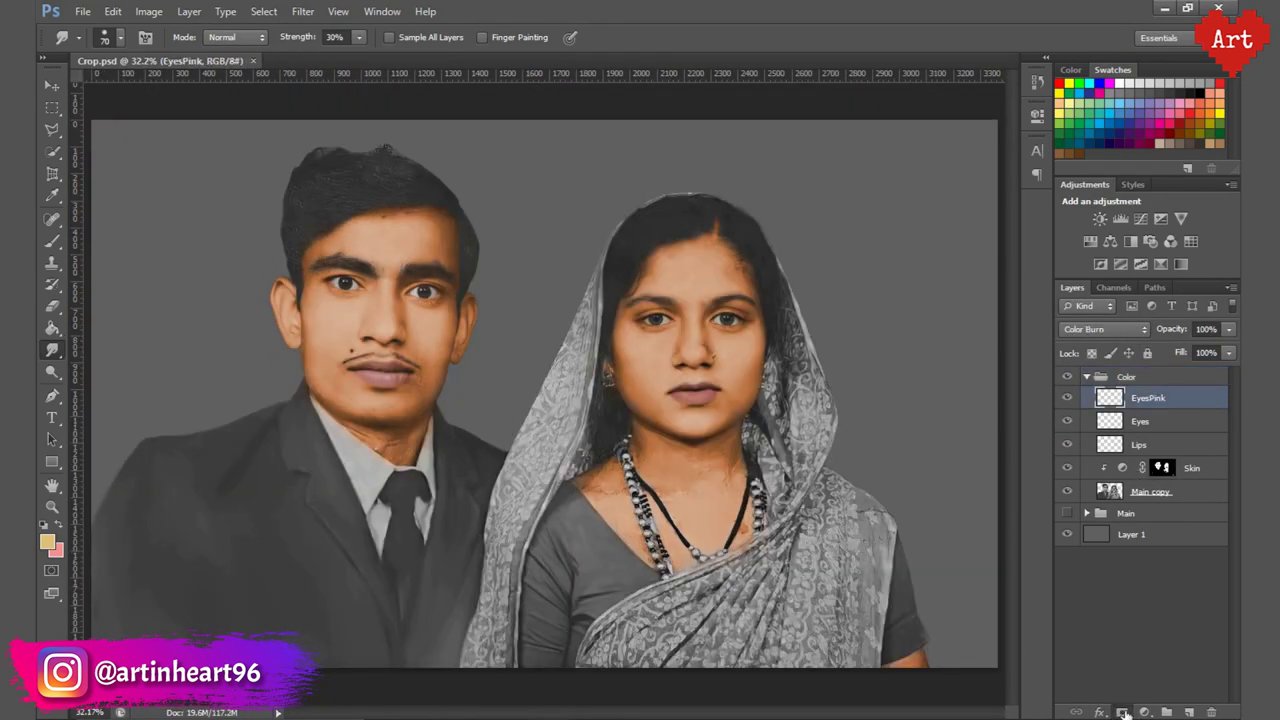
# Add a Colorize Hue/Saturation adjustment with a muted red tint, placed below the Lips layer.
pyautogui.click(1145, 712)
pyautogui.click(1157, 506)
pyautogui.click(870, 309)
pyautogui.moveTo(815, 217); pyautogui.dragTo(993, 217)
pyautogui.moveTo(923, 285); pyautogui.dragTo(851, 285)
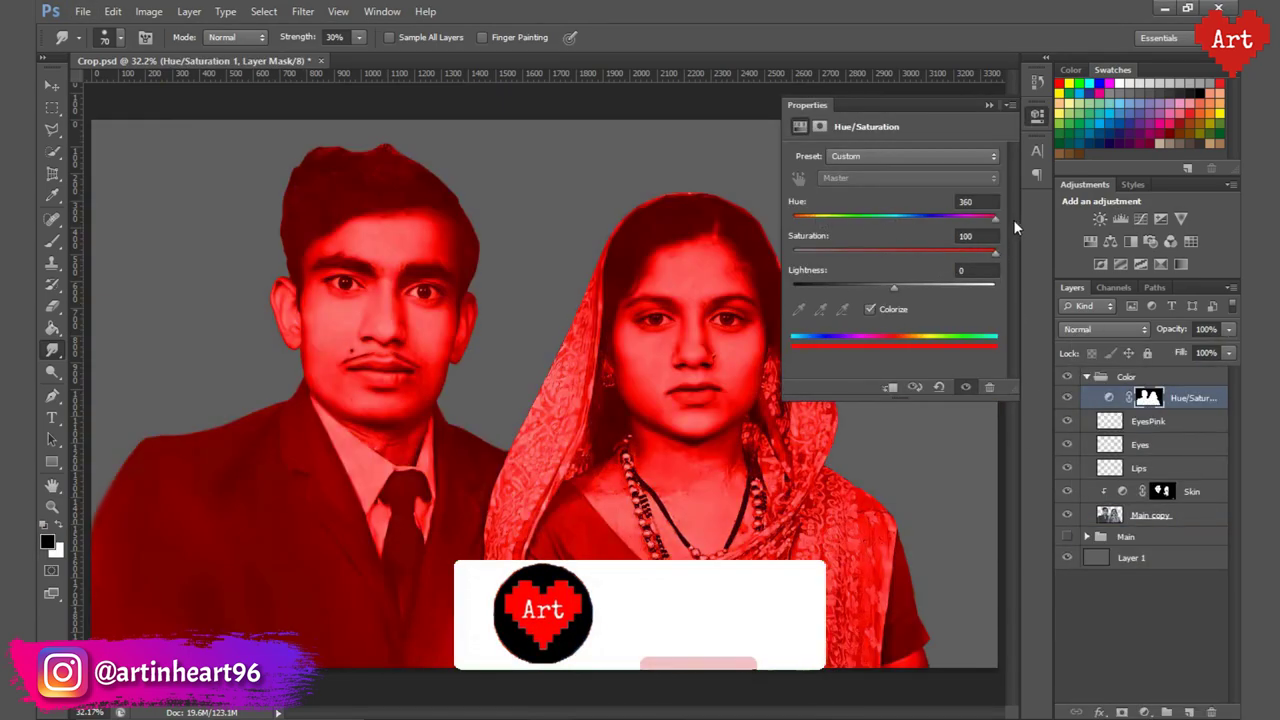
pyautogui.moveTo(995, 252)
pyautogui.mouseDown()
pyautogui.moveTo(871, 252)
pyautogui.moveTo(899, 287)
pyautogui.mouseUp()
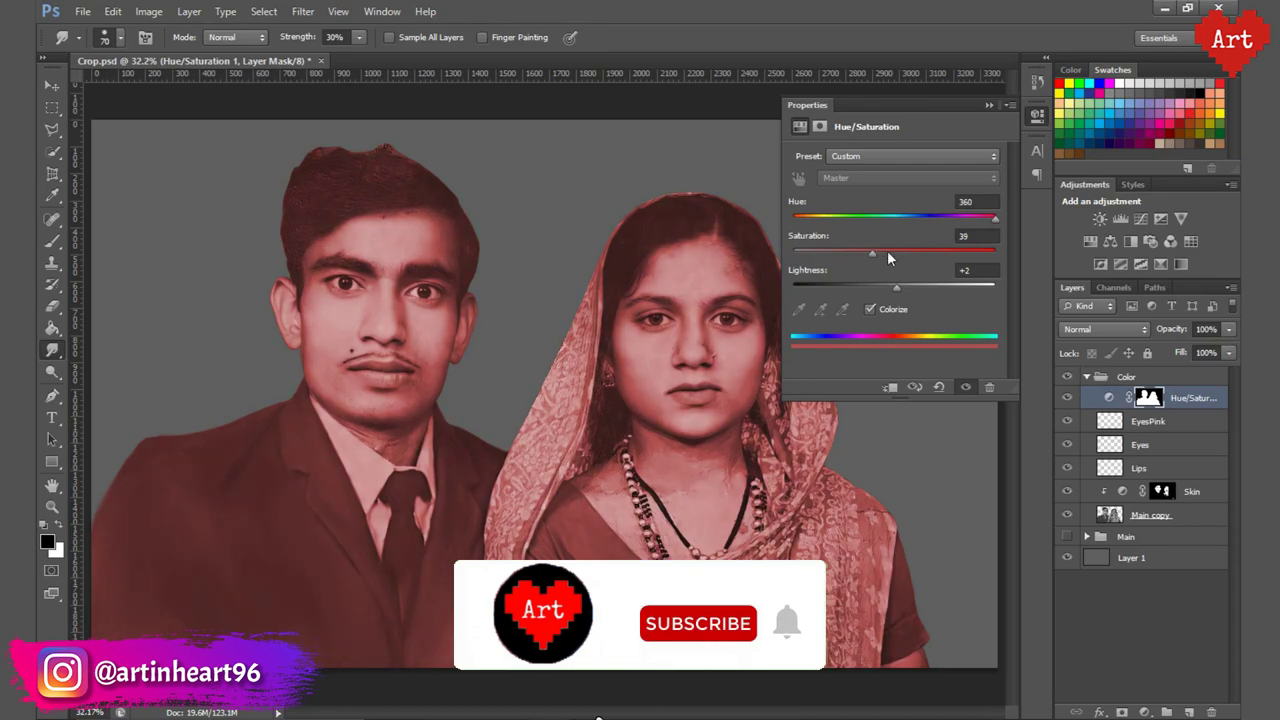
pyautogui.click(989, 105)
pyautogui.moveTo(1150, 397); pyautogui.dragTo(1125, 467)
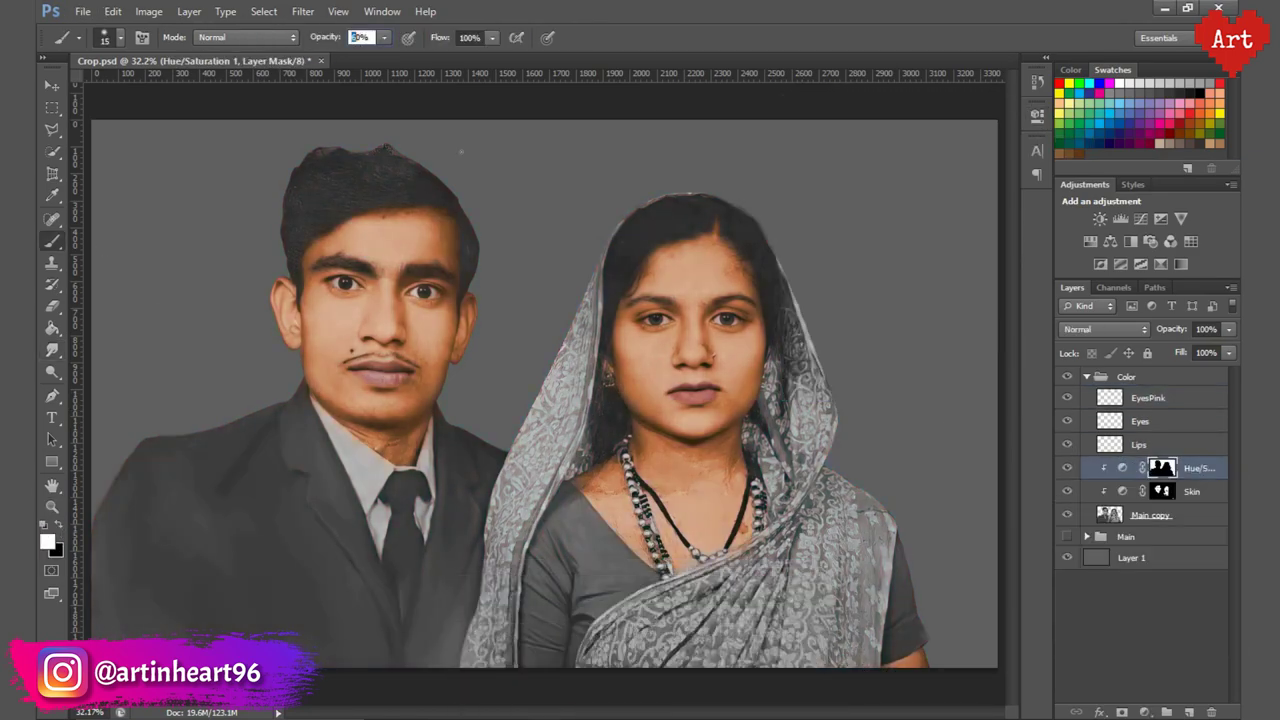
# Paint the adjustment's mask to reveal the red tint over the veil and sari, then save.
pyautogui.moveTo(800, 470)
pyautogui.mouseDown()
pyautogui.moveTo(830, 600)
pyautogui.moveTo(680, 650)
pyautogui.moveTo(800, 430)
pyautogui.moveTo(800, 320)
pyautogui.mouseUp()
pyautogui.press('[')
pyautogui.press('[')
pyautogui.moveTo(590, 280)
pyautogui.mouseDown()
pyautogui.moveTo(548, 376)
pyautogui.moveTo(491, 662)
pyautogui.mouseUp()
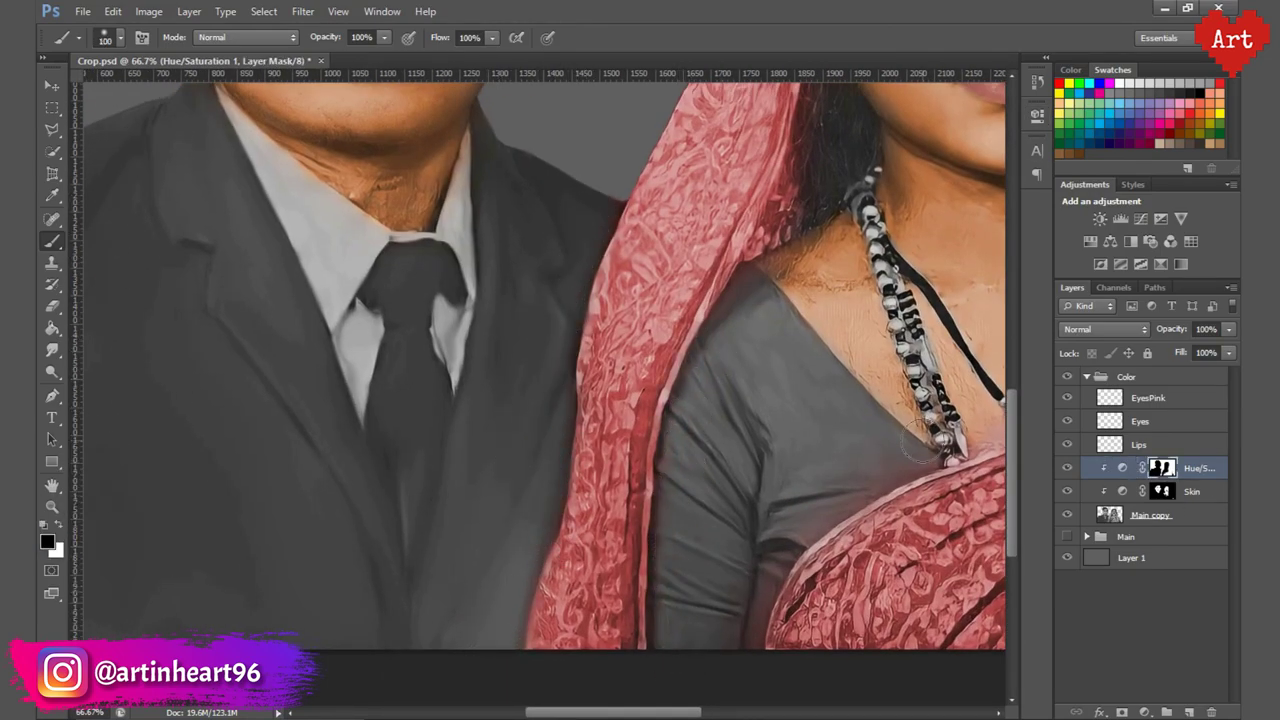
pyautogui.moveTo(689, 326); pyautogui.dragTo(499, 686)
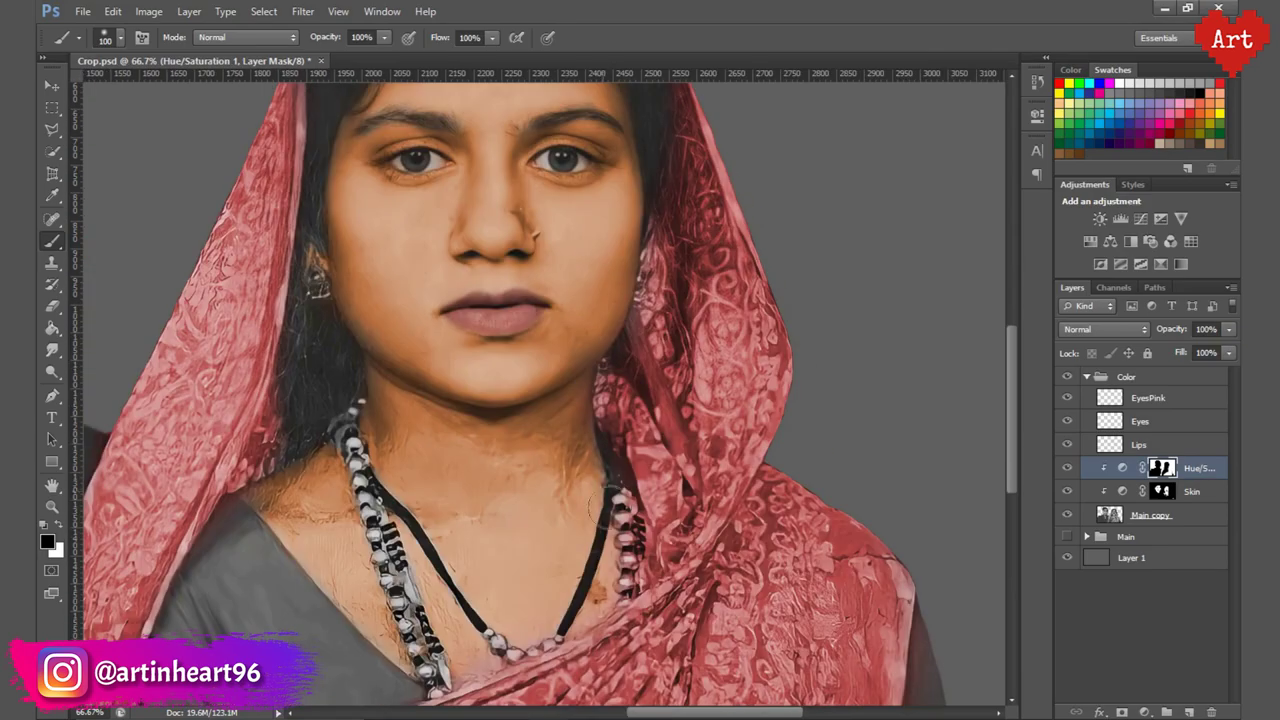
pyautogui.moveTo(566, 428); pyautogui.dragTo(776, 341)
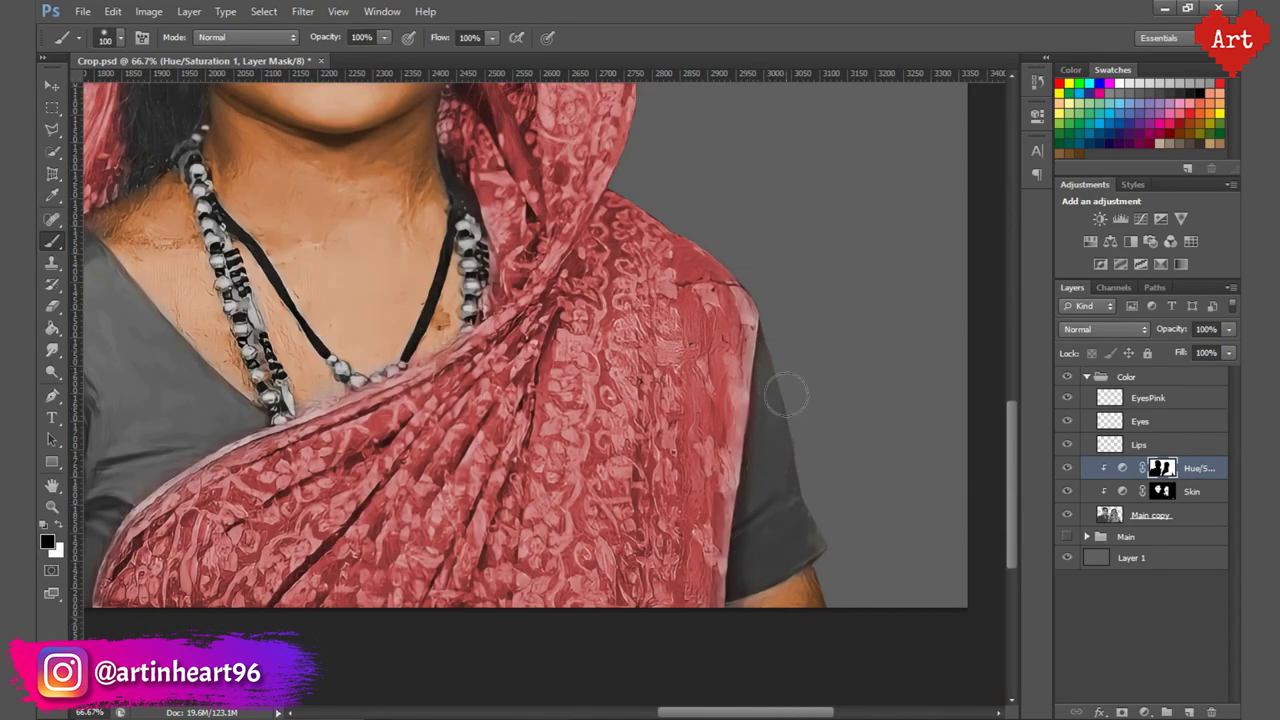
pyautogui.hotkey('ctrl', '0')
pyautogui.hotkey('ctrl', 's')
# Add a second Hue/Saturation adjustment colorized red, with its mask inverted to hide it.
pyautogui.click(1100, 712)
pyautogui.click(1130, 509)
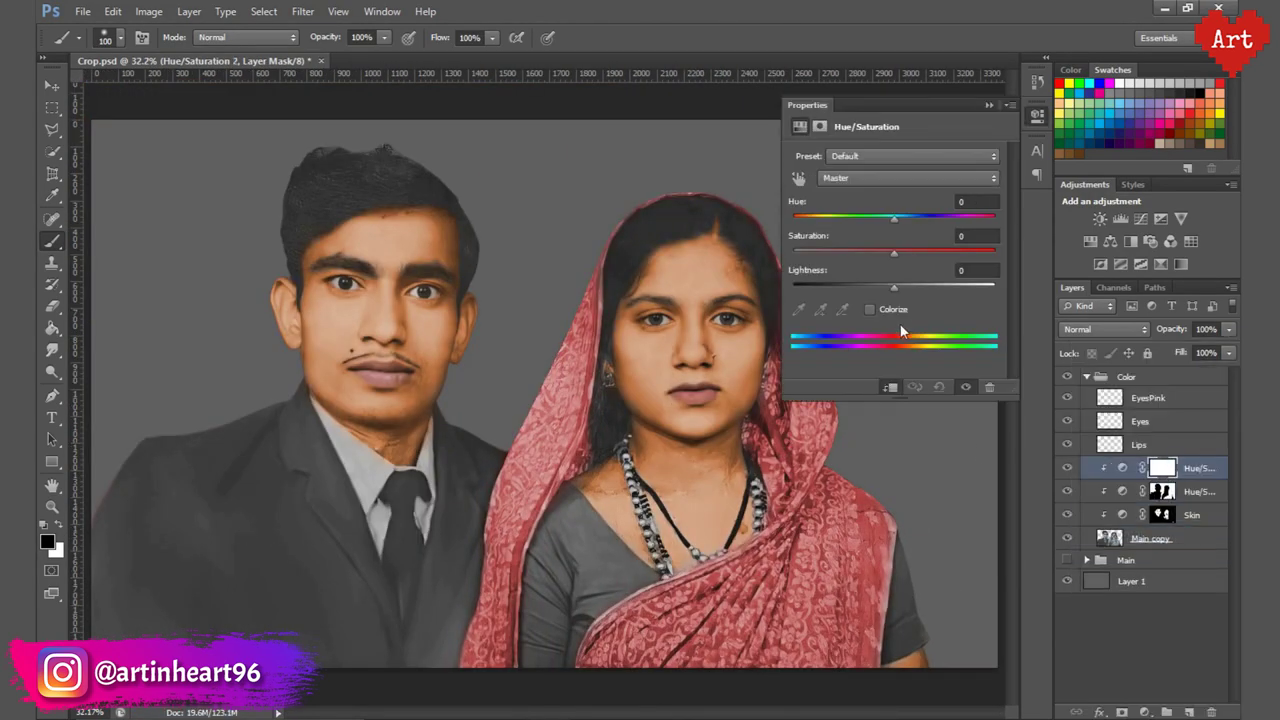
pyautogui.click(870, 309)
pyautogui.moveTo(841, 252)
pyautogui.mouseDown()
pyautogui.moveTo(902, 252)
pyautogui.moveTo(886, 285)
pyautogui.mouseUp()
pyautogui.click(819, 126)
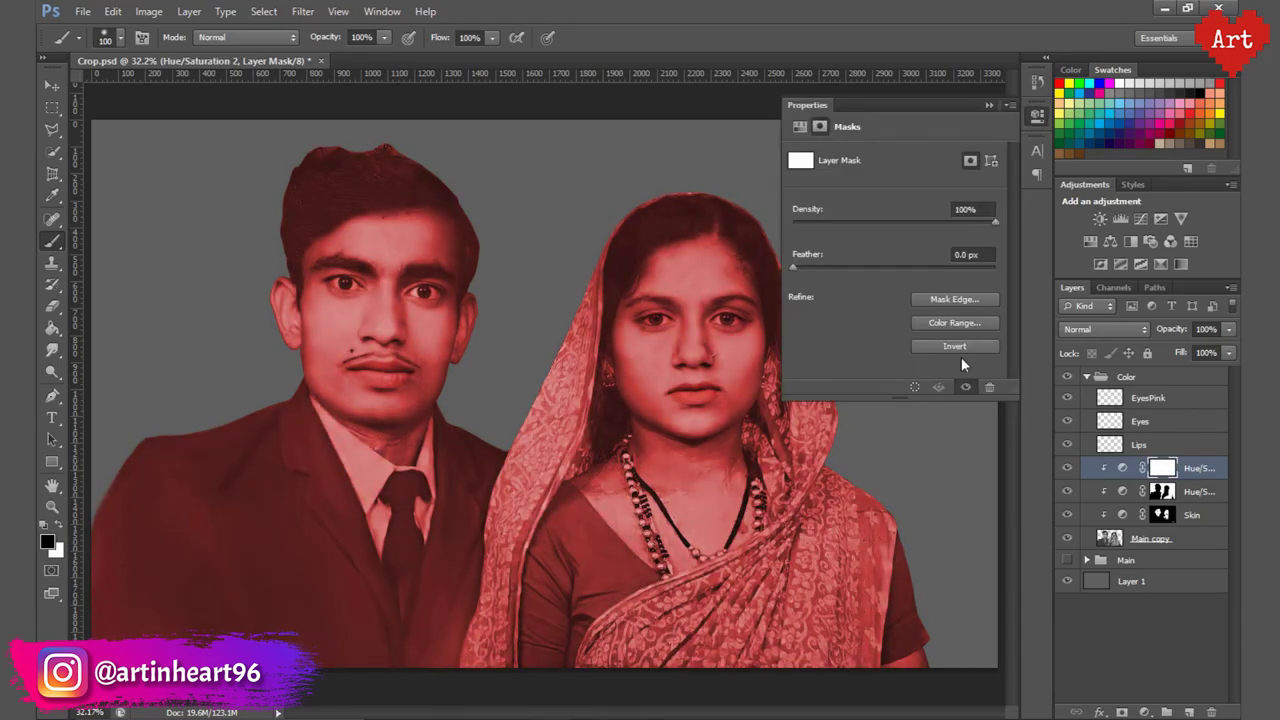
pyautogui.click(957, 346)
pyautogui.hotkey('ctrl', '+')
# Paint white on the mask over the blouse and its shoulder edge to tint it dark red.
pyautogui.moveTo(560, 360)
pyautogui.mouseDown()
pyautogui.moveTo(600, 320)
pyautogui.moveTo(700, 430)
pyautogui.mouseUp()
pyautogui.hotkey('ctrl', '+')
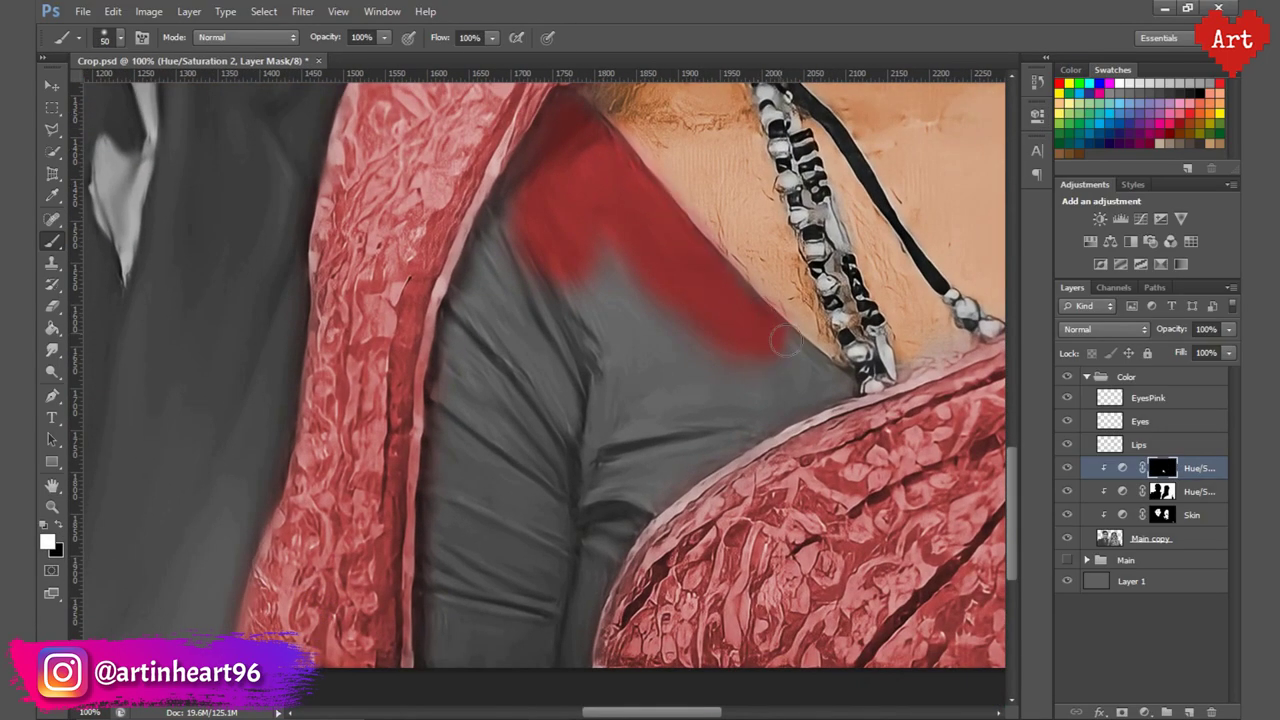
pyautogui.moveTo(785, 342); pyautogui.dragTo(490, 300)
pyautogui.press(']')
pyautogui.press(']')
pyautogui.press(']')
pyautogui.scroll(-1, 586, 289)
pyautogui.moveTo(586, 289)
pyautogui.mouseDown()
pyautogui.moveTo(605, 234)
pyautogui.moveTo(471, 300)
pyautogui.moveTo(594, 380)
pyautogui.moveTo(491, 414)
pyautogui.mouseUp()
pyautogui.press('h')
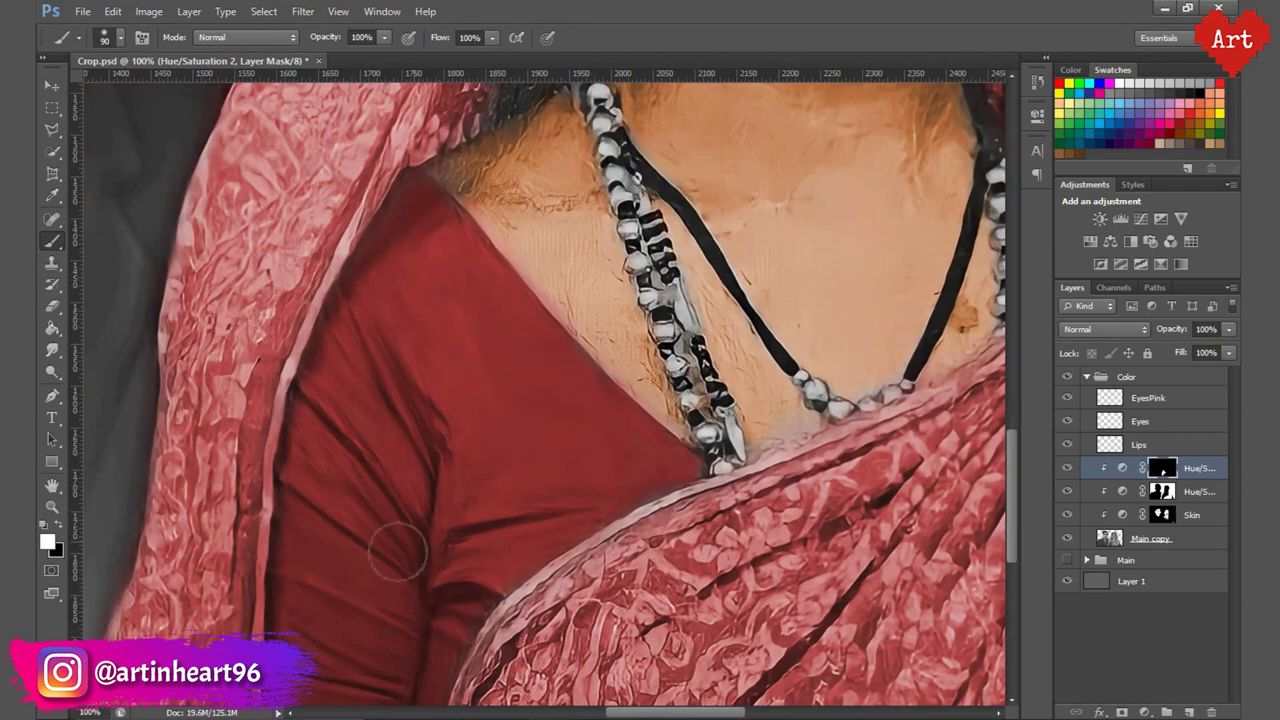
pyautogui.press('h')
pyautogui.moveTo(398, 550)
pyautogui.mouseDown()
pyautogui.moveTo(680, 583)
pyautogui.moveTo(690, 262)
pyautogui.mouseUp()
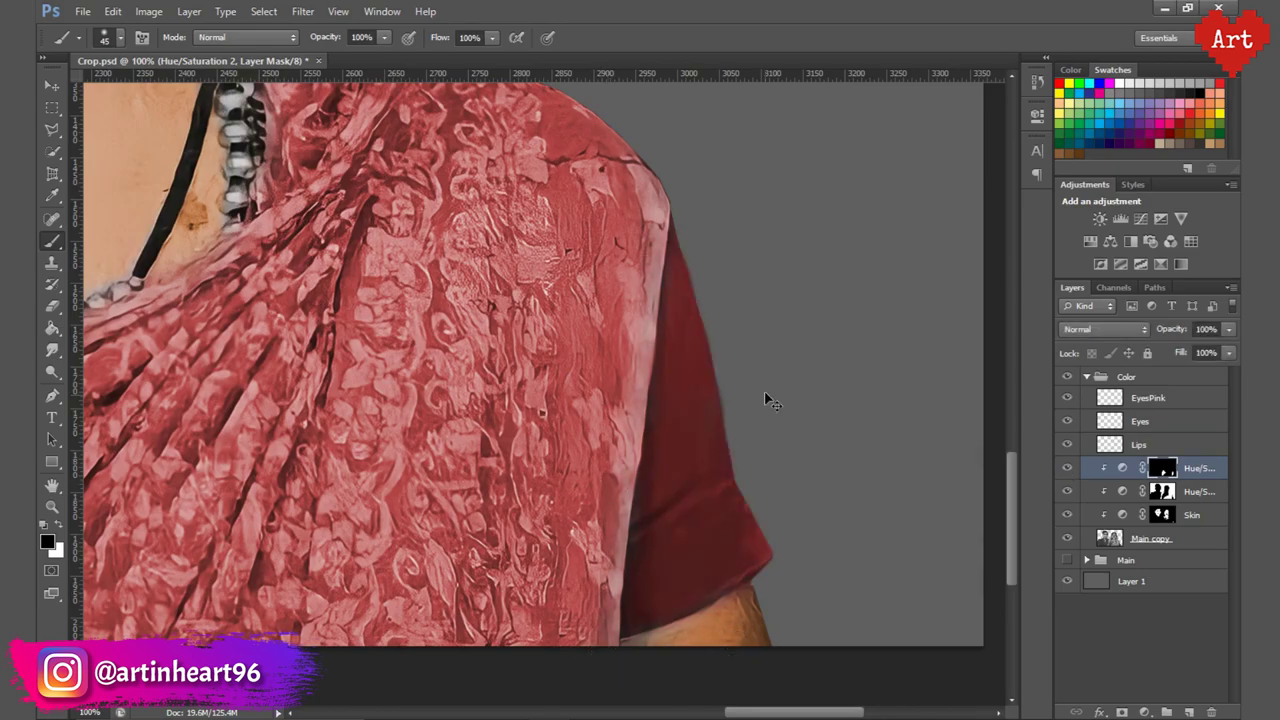
pyautogui.hotkey('ctrl', '0')
# Add a third Hue/Saturation layer colorized at hue 210, with its mask inverted to hide it.
pyautogui.click(1143, 712)
pyautogui.click(1125, 434)
pyautogui.click(870, 309)
pyautogui.moveTo(796, 217); pyautogui.dragTo(911, 217)
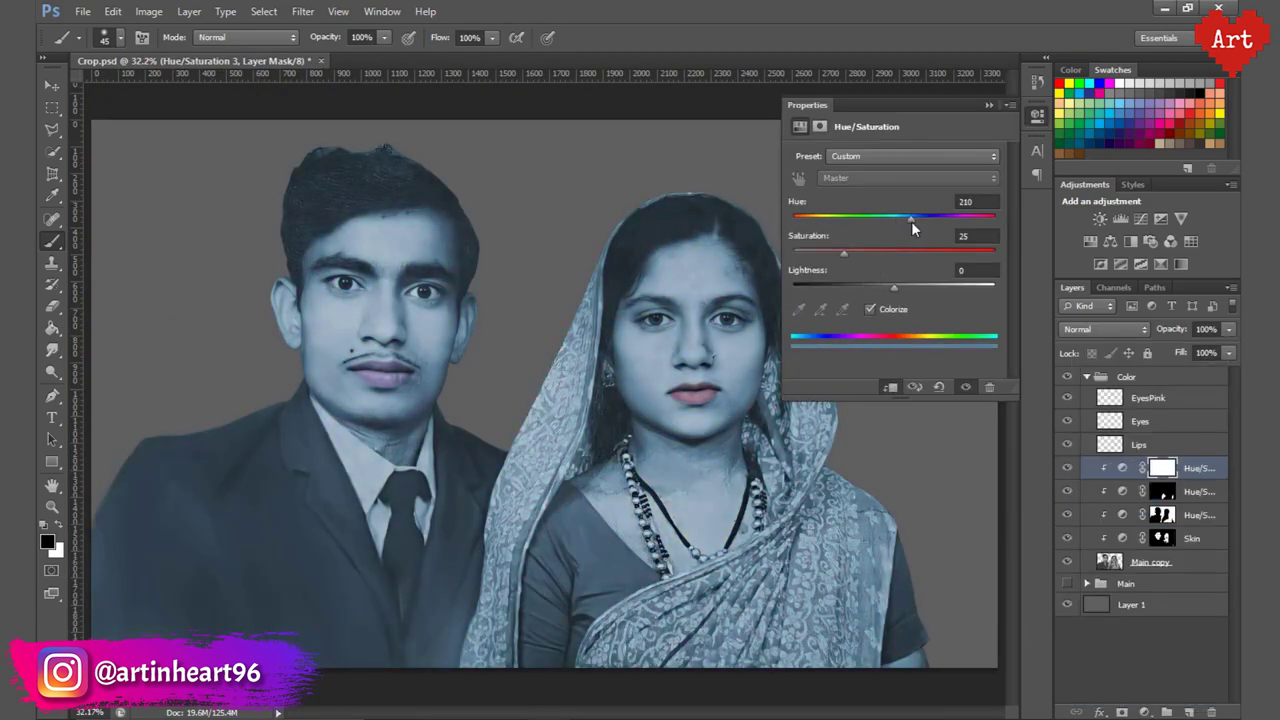
pyautogui.hotkey('ctrl', 'i')
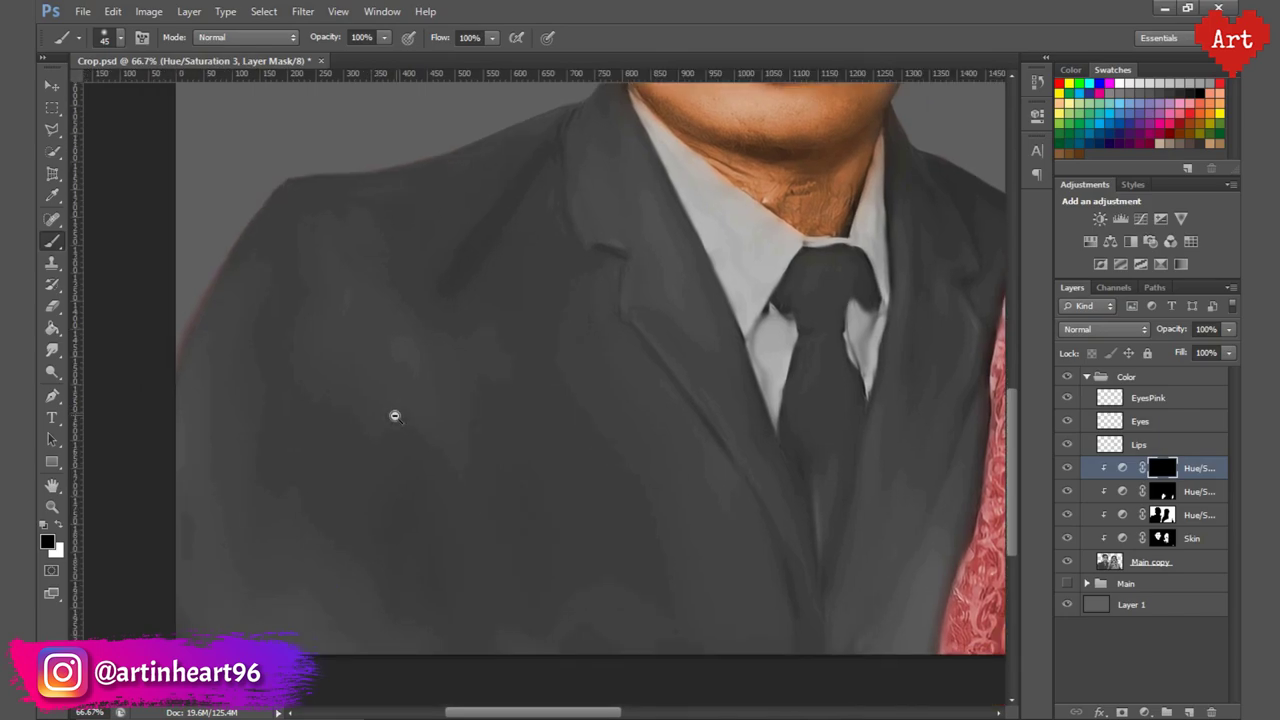
# Paint white on the mask to show blue over the man's suit and left lapel.
pyautogui.press(']')
pyautogui.press(']')
pyautogui.press(']')
pyautogui.press('x')
pyautogui.moveTo(280, 300)
pyautogui.mouseDown()
pyautogui.moveTo(314, 457)
pyautogui.moveTo(571, 451)
pyautogui.moveTo(538, 529)
pyautogui.mouseUp()
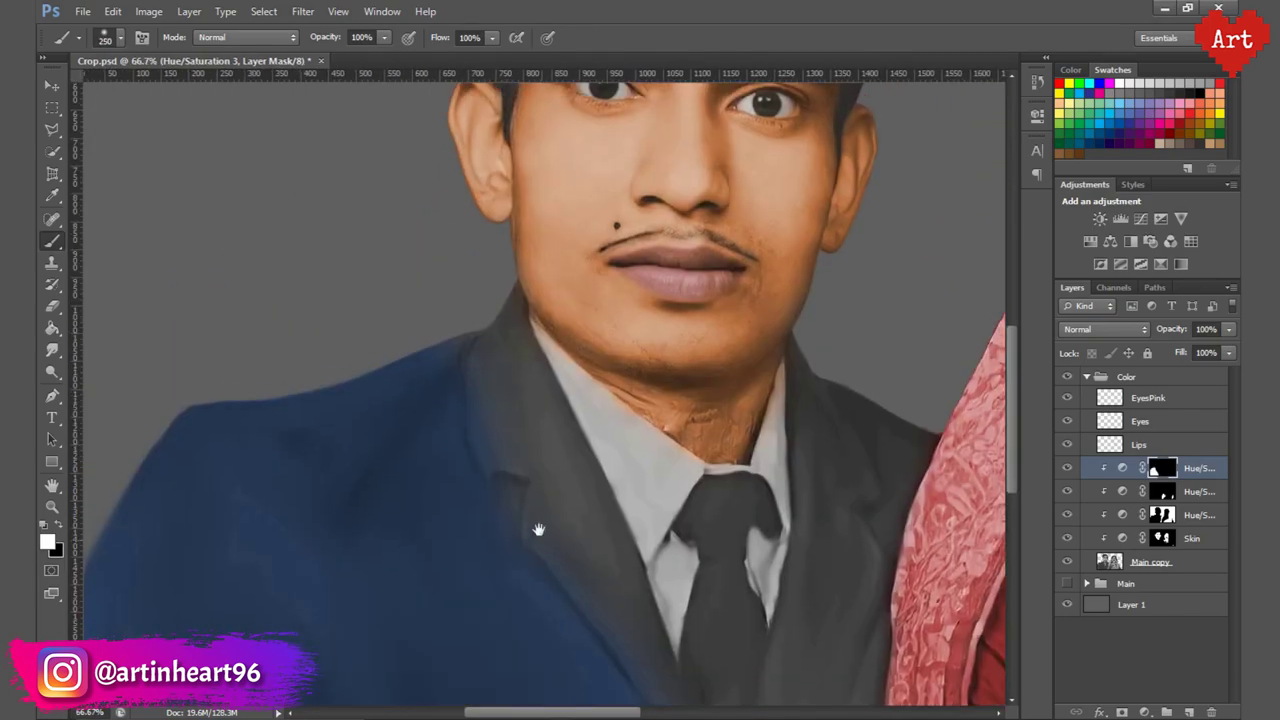
pyautogui.moveTo(527, 362); pyautogui.dragTo(523, 420)
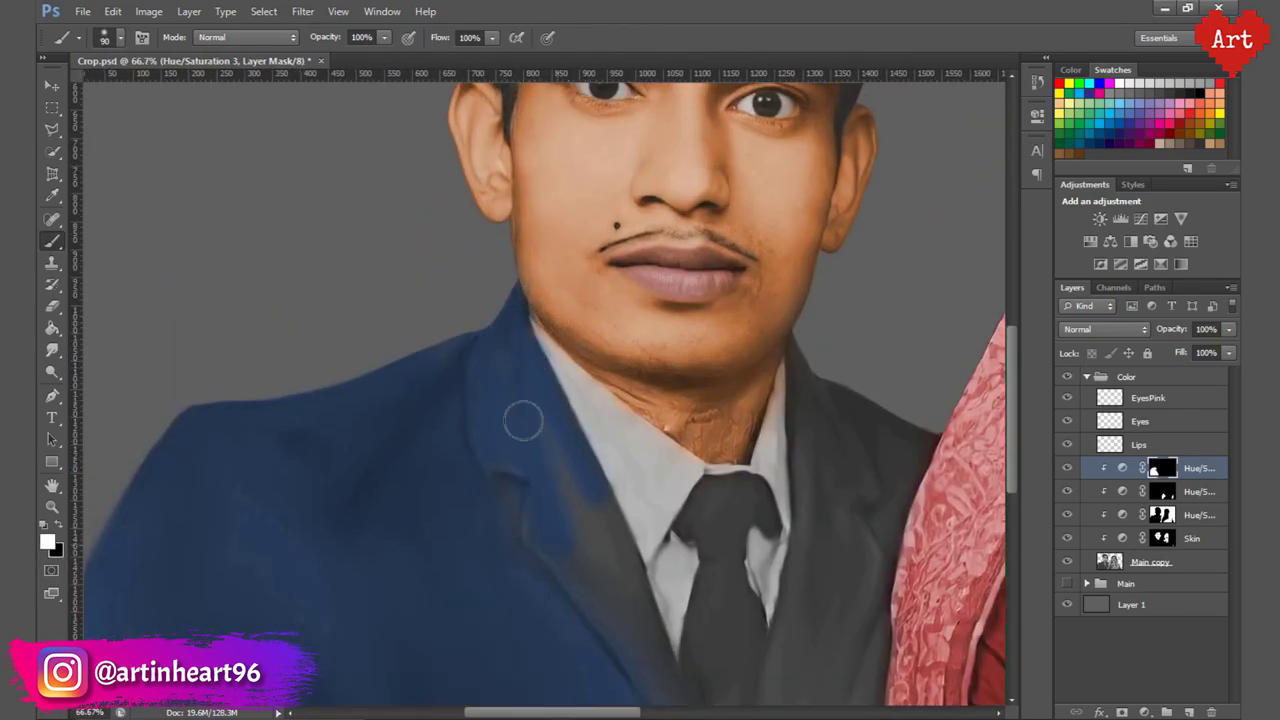
pyautogui.scroll(-5, 506, 511)
pyautogui.hscroll(3, 506, 511)
pyautogui.press(']')
pyautogui.press(']')
pyautogui.press(']')
pyautogui.hotkey('ctrl', '+')
pyautogui.hotkey('ctrl', '+')
# Reselect the blue adjustment's mask and paint blue along the lapel by the neck.
pyautogui.keyDown('ctrl'); pyautogui.click(605, 318); pyautogui.keyUp('ctrl')
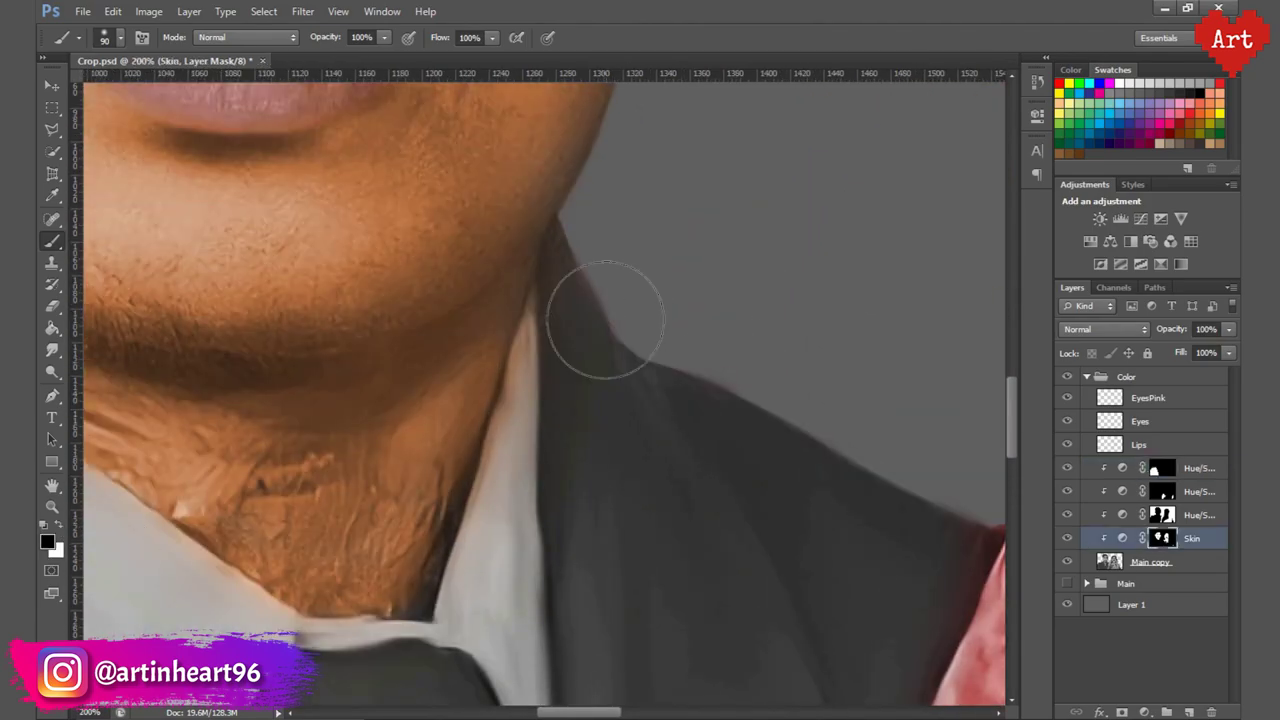
pyautogui.click(58, 530)
pyautogui.keyDown('ctrl'); pyautogui.click(566, 349); pyautogui.keyUp('ctrl')
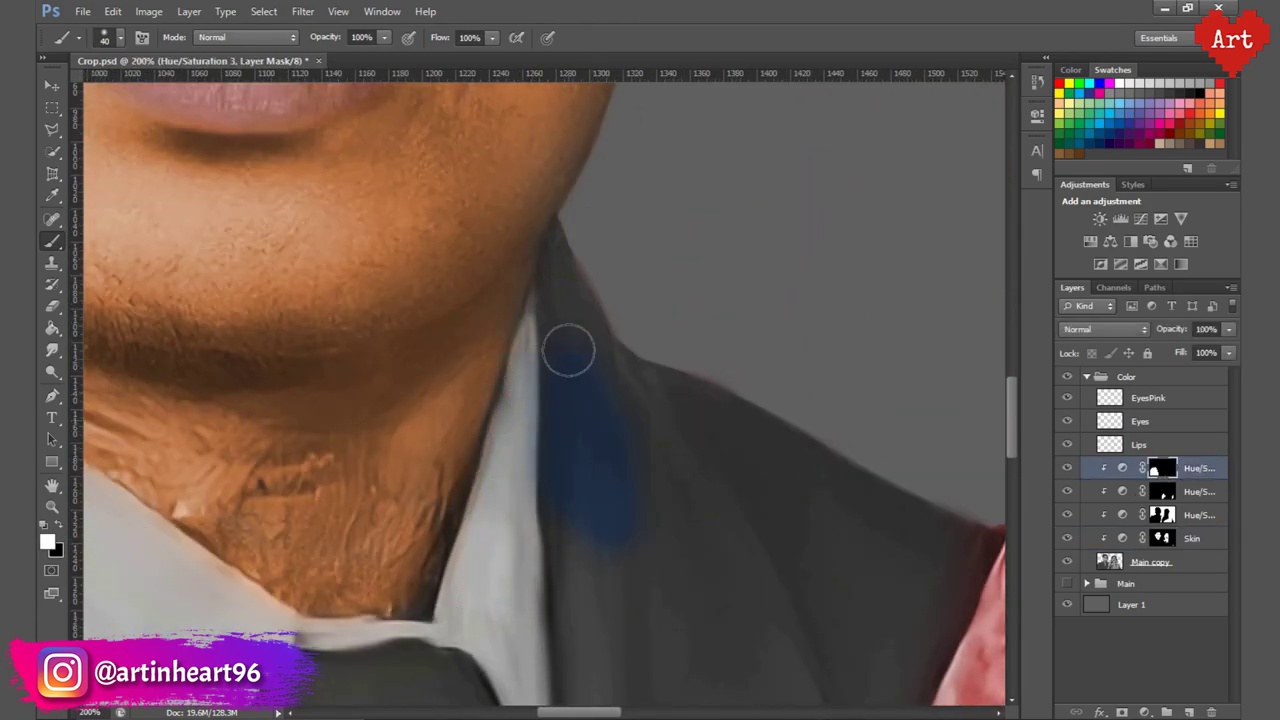
pyautogui.moveTo(566, 349); pyautogui.dragTo(617, 543)
pyautogui.scroll(-5, 617, 543)
pyautogui.moveTo(817, 329)
pyautogui.mouseDown()
pyautogui.moveTo(462, 413)
pyautogui.moveTo(560, 500)
pyautogui.mouseUp()
# Extend the blue tint beside the tie and down the lower tie.
pyautogui.hotkey('ctrl', '-')
pyautogui.press(']')
pyautogui.press(']')
pyautogui.press(']')
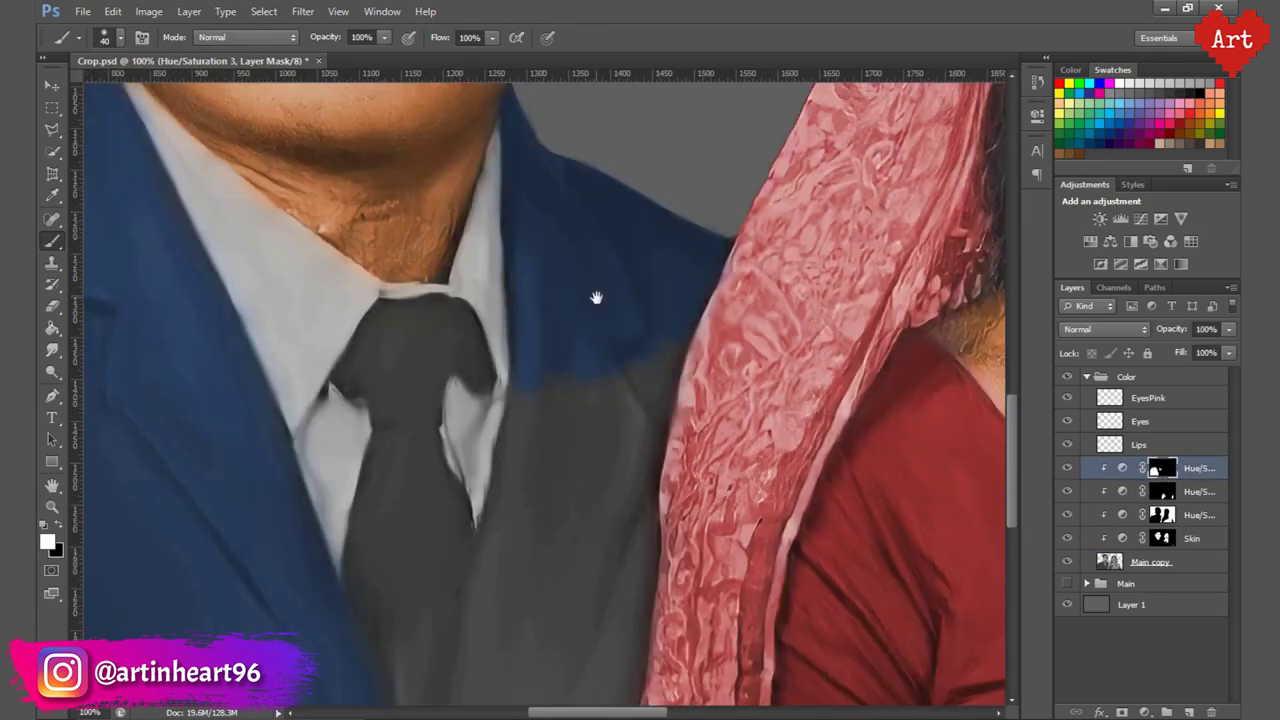
pyautogui.moveTo(594, 294); pyautogui.dragTo(560, 451)
pyautogui.scroll(-3, 560, 451)
pyautogui.moveTo(543, 369); pyautogui.dragTo(600, 594)
pyautogui.hotkey('ctrl', '-')
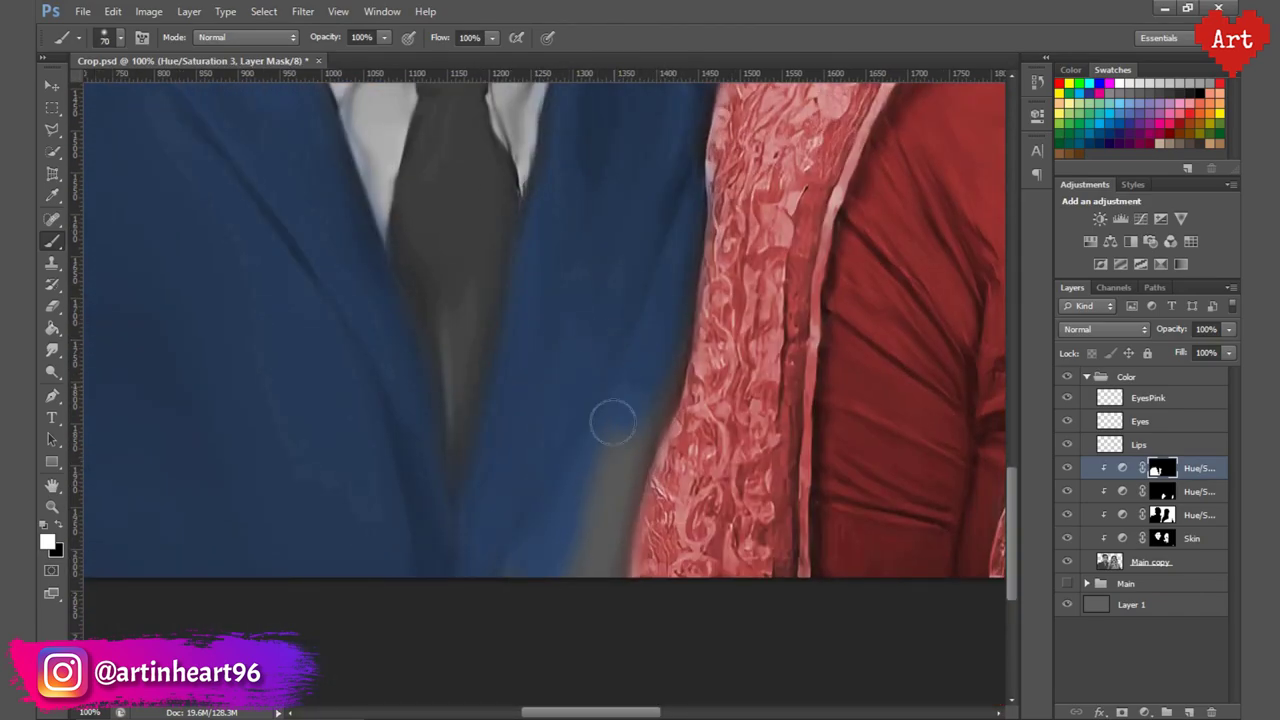
pyautogui.moveTo(608, 423); pyautogui.dragTo(586, 591)
pyautogui.hotkey('ctrl', '0')
pyautogui.hotkey('ctrl', '1')
pyautogui.moveTo(407, 568); pyautogui.dragTo(463, 592)
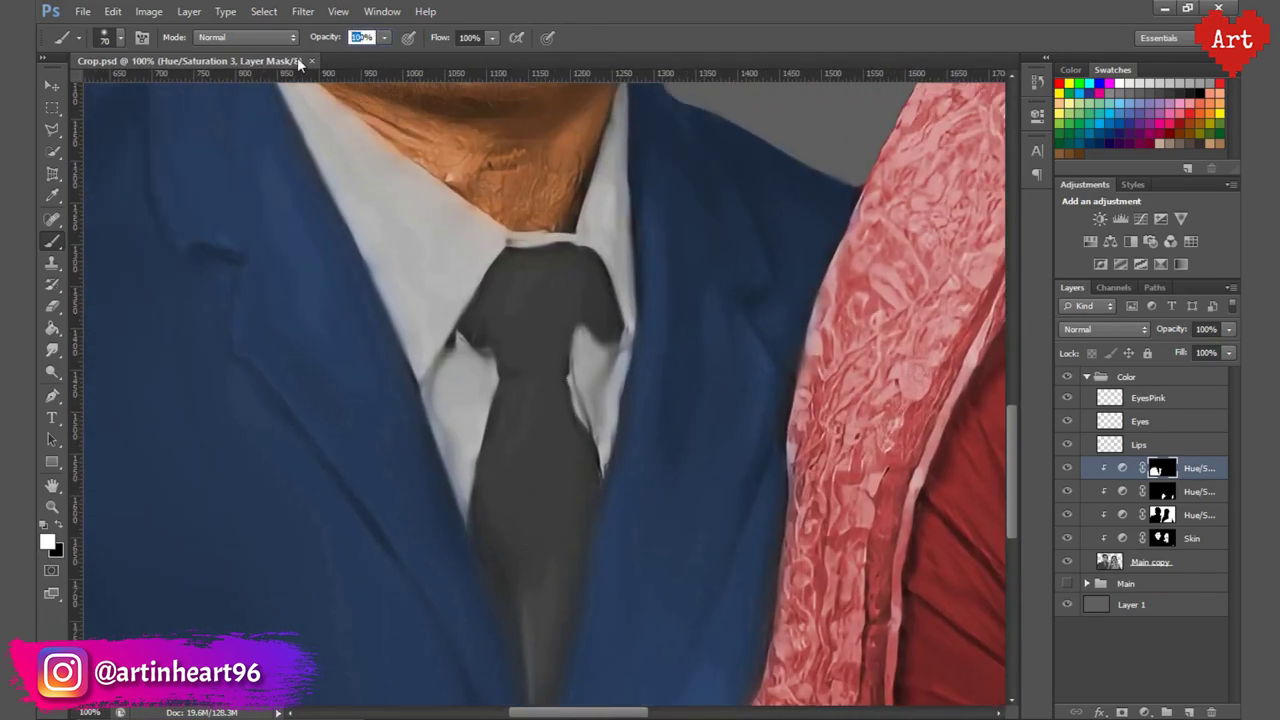
pyautogui.moveTo(548, 329)
pyautogui.mouseDown()
pyautogui.moveTo(529, 506)
pyautogui.moveTo(540, 650)
pyautogui.mouseUp()
pyautogui.scroll(-2, 527, 299)
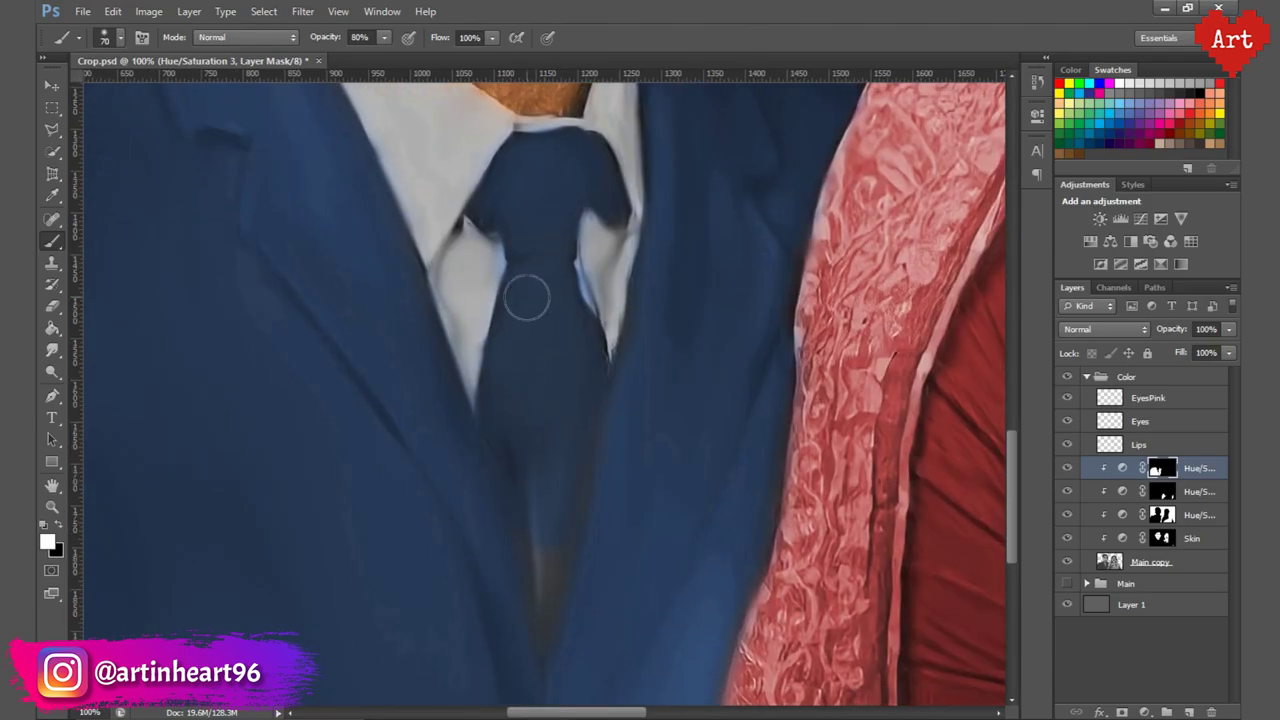
# Review the whole photo and refine the blue tint to hue 216, saturation 47, lightness -8.
pyautogui.hotkey('ctrl', '0')
pyautogui.scroll(4, 276, 338)
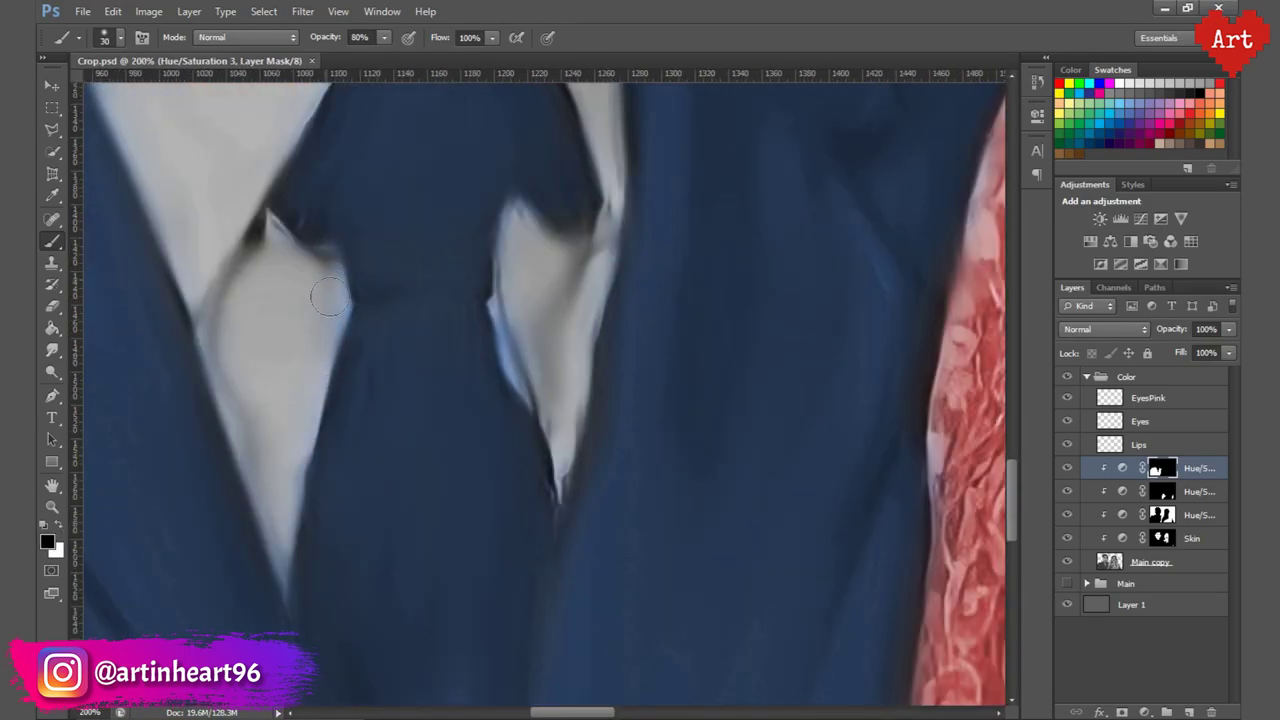
pyautogui.scroll(-3, 561, 397)
pyautogui.scroll(-2, 500, 400)
pyautogui.scroll(3, 335, 480)
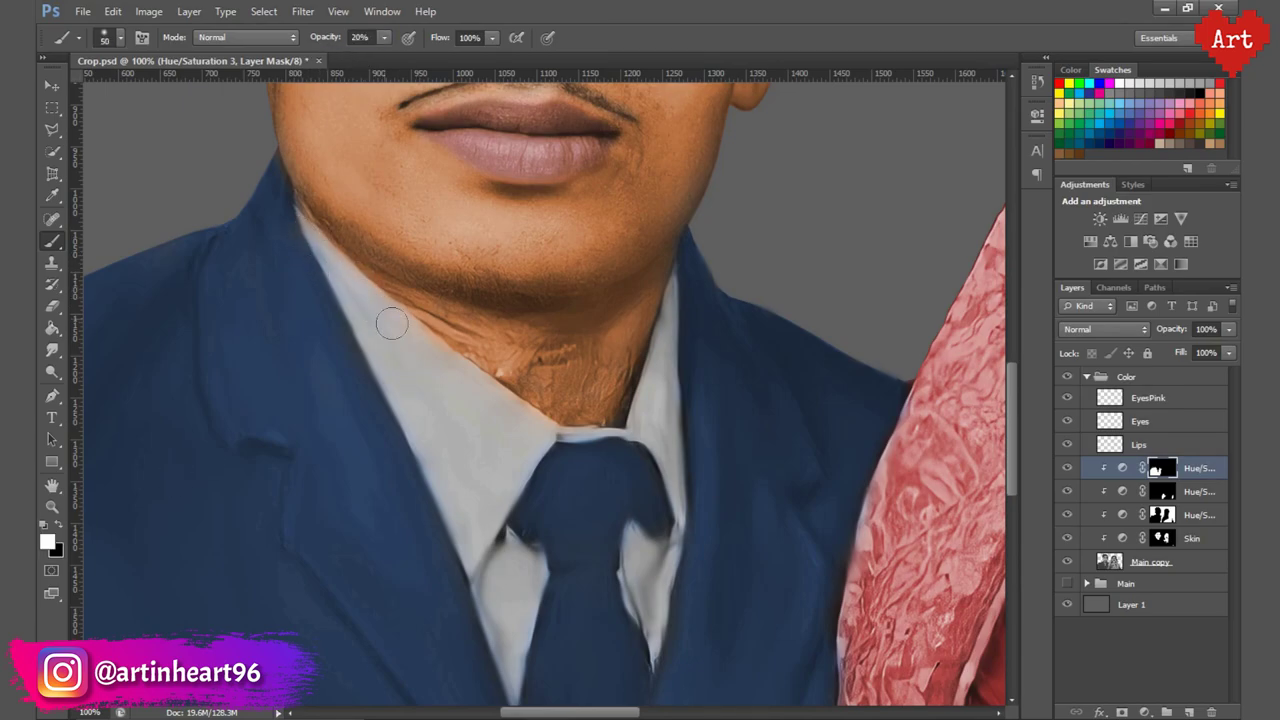
pyautogui.scroll(-3, 345, 311)
pyautogui.press('0')
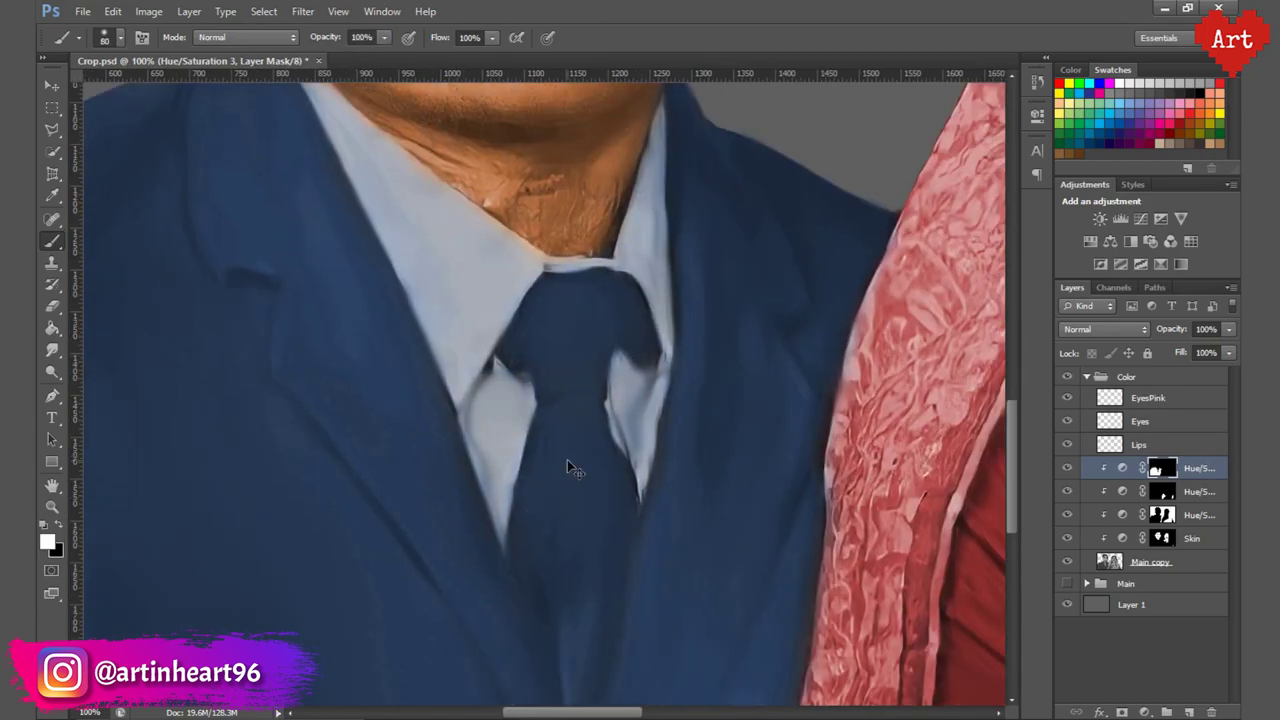
pyautogui.hotkey('ctrl', '0')
pyautogui.scroll(2, 118, 595)
pyautogui.hotkey('ctrl', '-')
pyautogui.doubleClick(1122, 467)
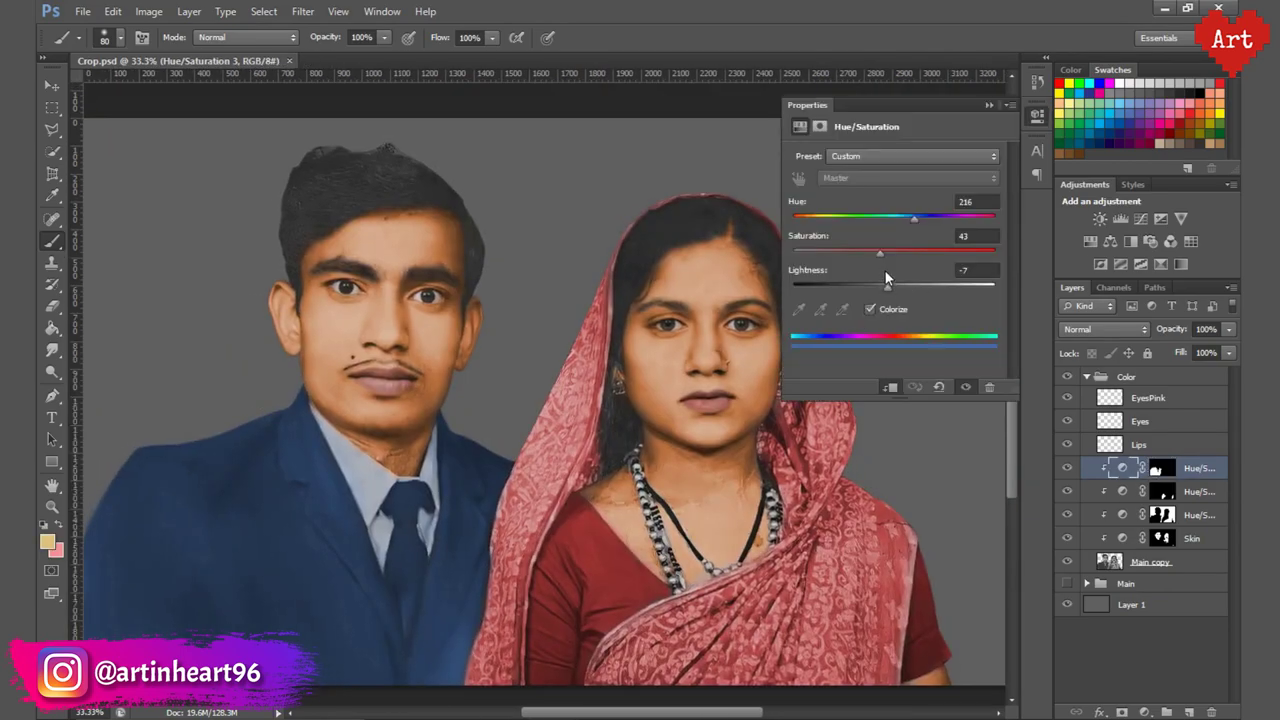
pyautogui.moveTo(891, 287)
pyautogui.mouseDown()
pyautogui.moveTo(897, 300)
pyautogui.moveTo(885, 287)
pyautogui.mouseUp()
# Add a new empty layer and set the foreground colour to light yellow.
pyautogui.hotkey('ctrl', 'shift', 'alt', 'n')
pyautogui.click(46, 541)
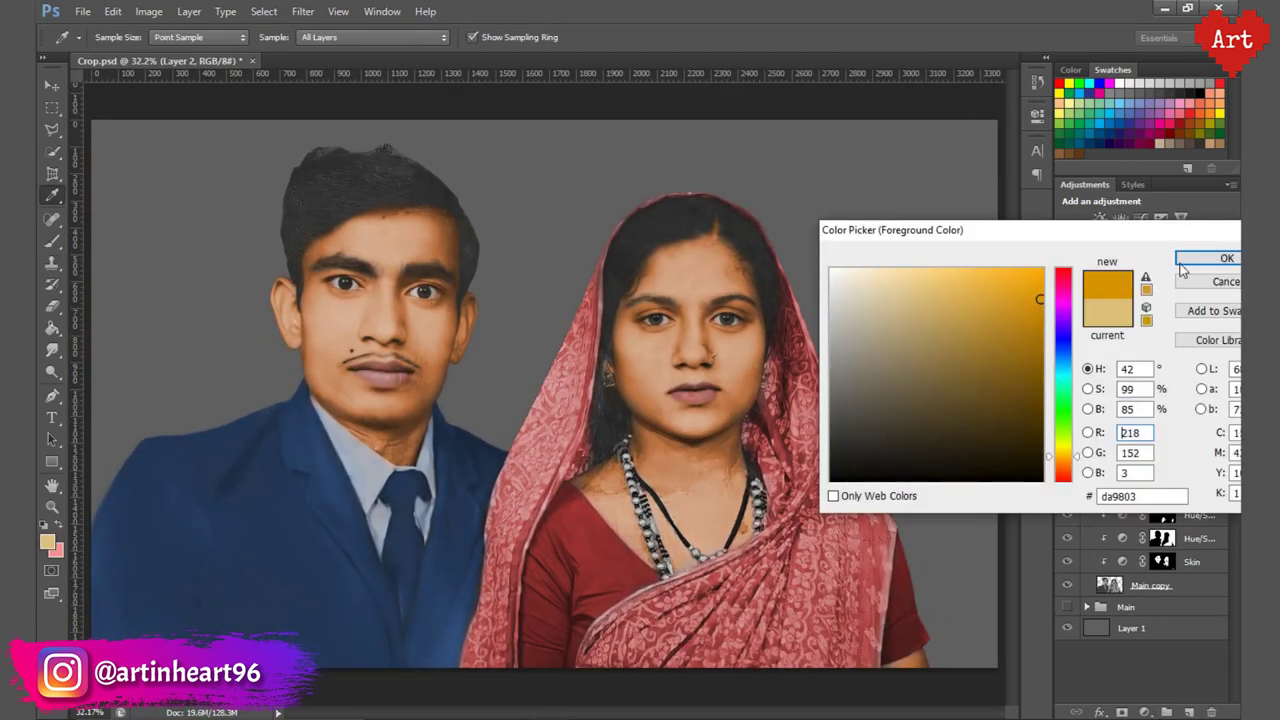
pyautogui.press('Return')
pyautogui.scroll(5, 500, 405)
pyautogui.click(46, 541)
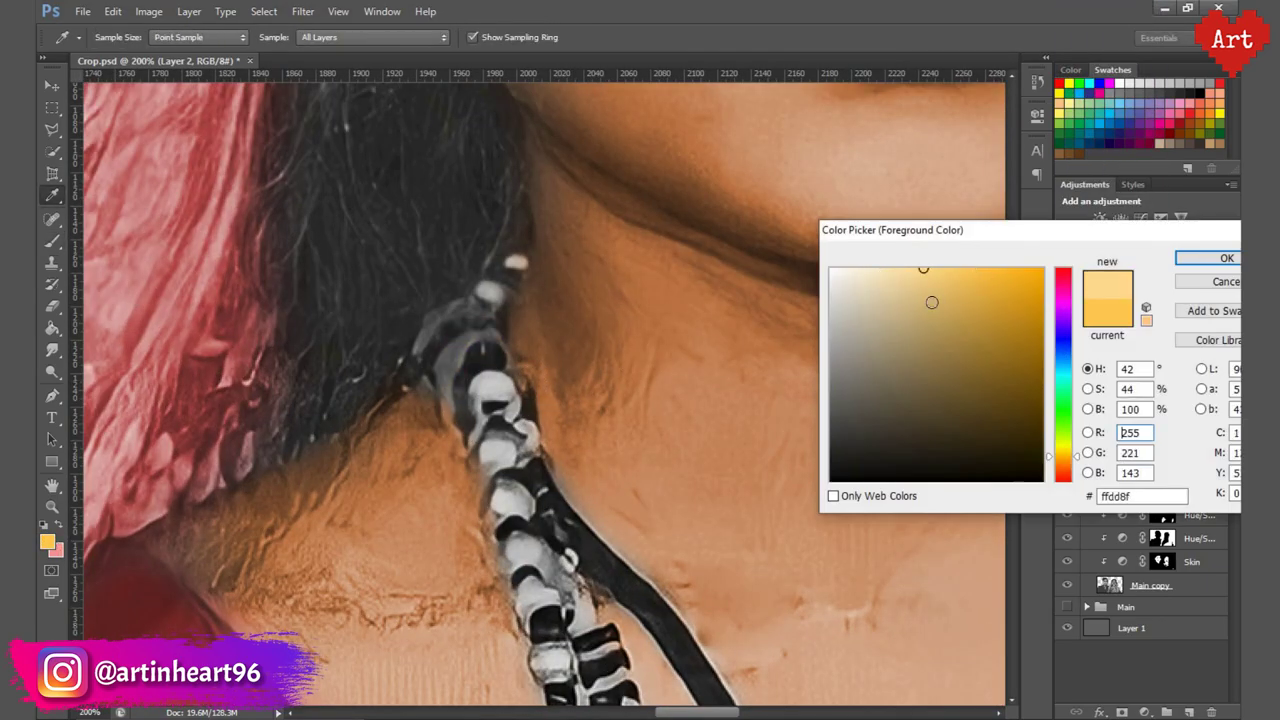
pyautogui.press('Return')
pyautogui.moveTo(480, 370); pyautogui.dragTo(500, 400)
pyautogui.scroll(-2, 500, 400)
# Paint the upper and lower necklace beads yellow.
pyautogui.moveTo(440, 260); pyautogui.dragTo(427, 196)
pyautogui.scroll(-3, 427, 196)
pyautogui.moveTo(455, 300); pyautogui.dragTo(505, 480)
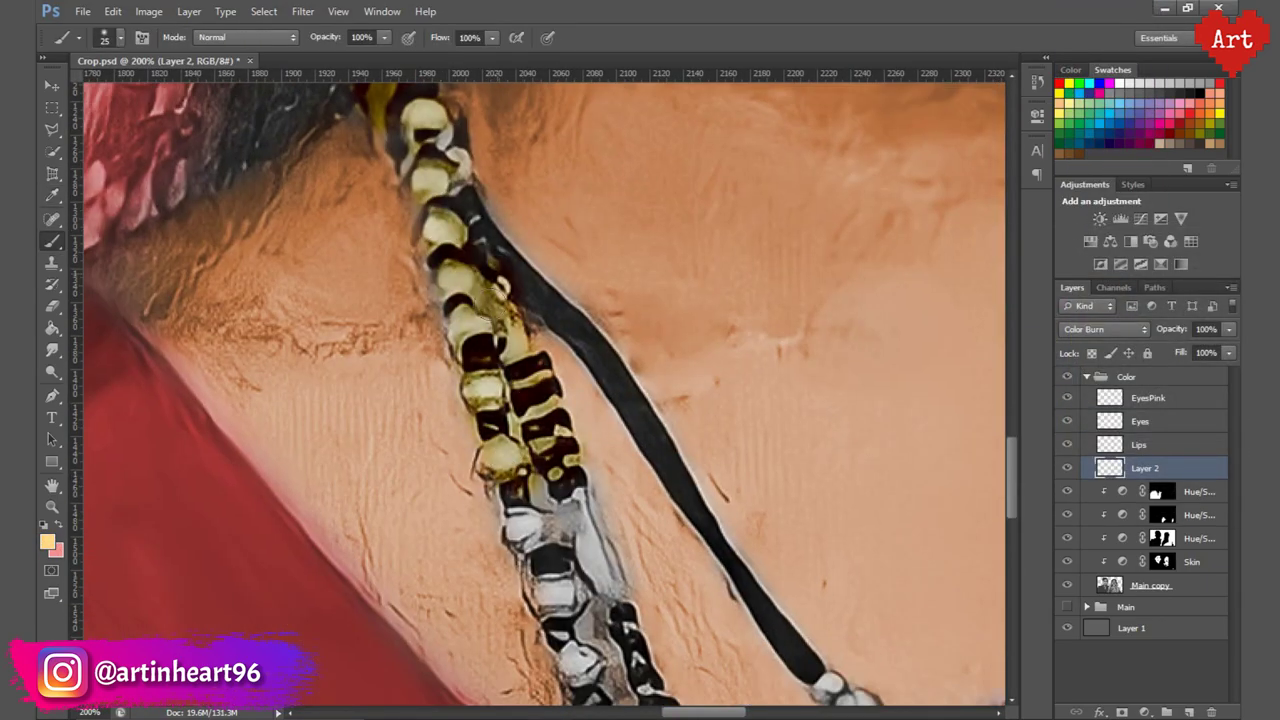
pyautogui.moveTo(480, 260)
pyautogui.mouseDown()
pyautogui.moveTo(570, 490)
pyautogui.moveTo(425, 378)
pyautogui.moveTo(525, 580)
pyautogui.mouseUp()
pyautogui.hscroll(2, 600, 450)
pyautogui.scroll(-4, 525, 580)
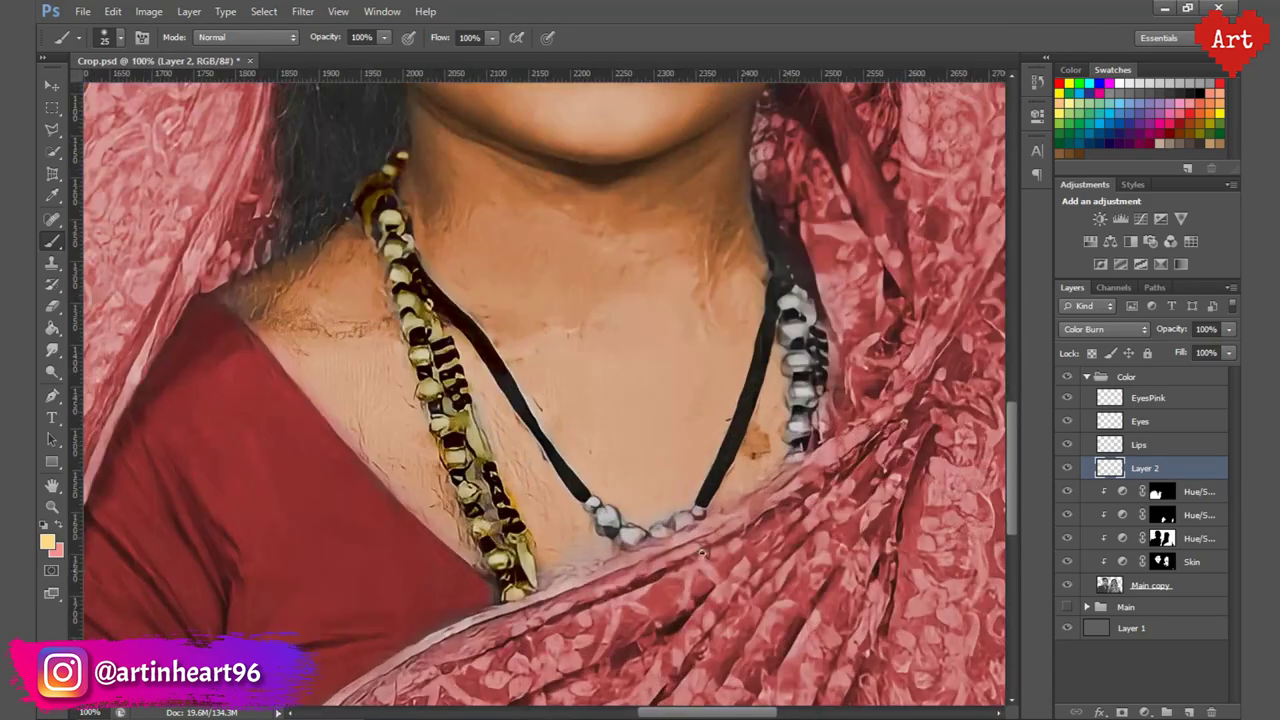
pyautogui.scroll(4, 600, 400)
pyautogui.moveTo(800, 495); pyautogui.dragTo(392, 203)
pyautogui.scroll(-2, 709, 414)
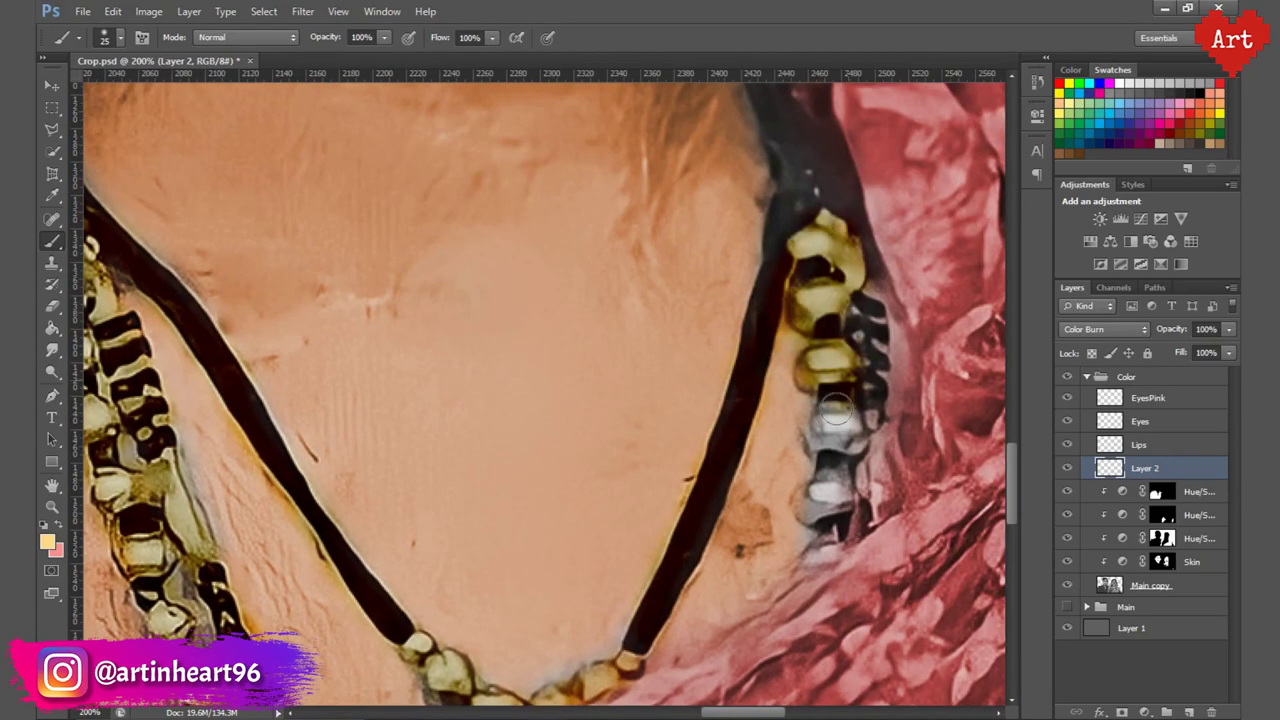
pyautogui.scroll(3, 800, 429)
pyautogui.scroll(-2, 795, 413)
pyautogui.scroll(2, 795, 413)
pyautogui.scroll(1, 272, 290)
# Switch to the Eraser and bring the necklace strands into view to clean stray yellow.
pyautogui.press('e')
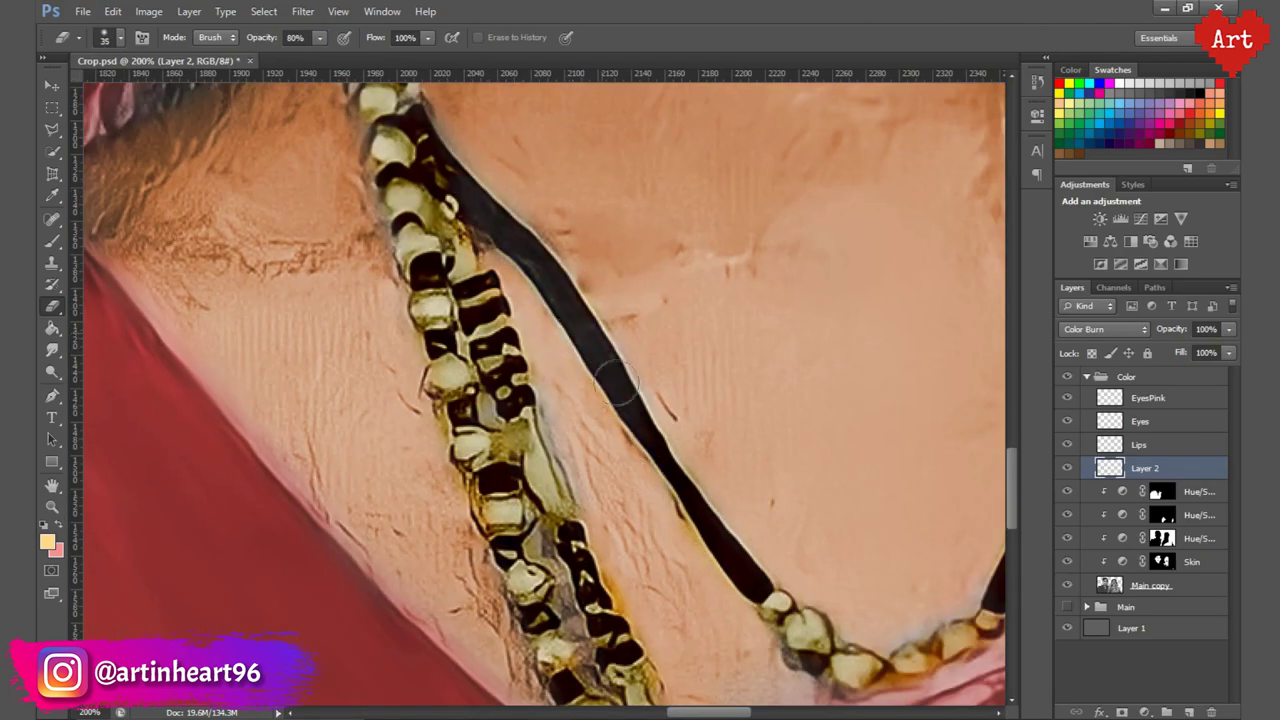
pyautogui.moveTo(740, 600); pyautogui.dragTo(672, 442)
pyautogui.moveTo(432, 316)
pyautogui.mouseDown()
pyautogui.moveTo(212, 226)
pyautogui.moveTo(500, 450)
pyautogui.mouseUp()
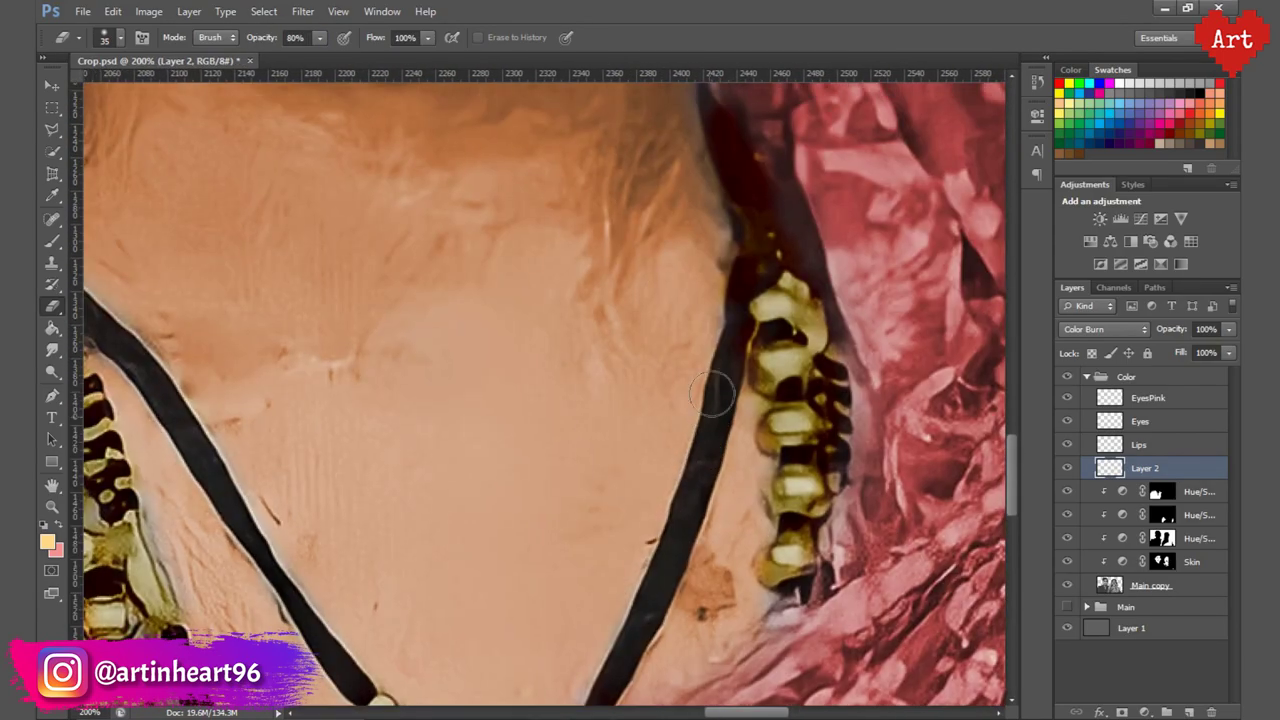
pyautogui.scroll(-4, 702, 585)
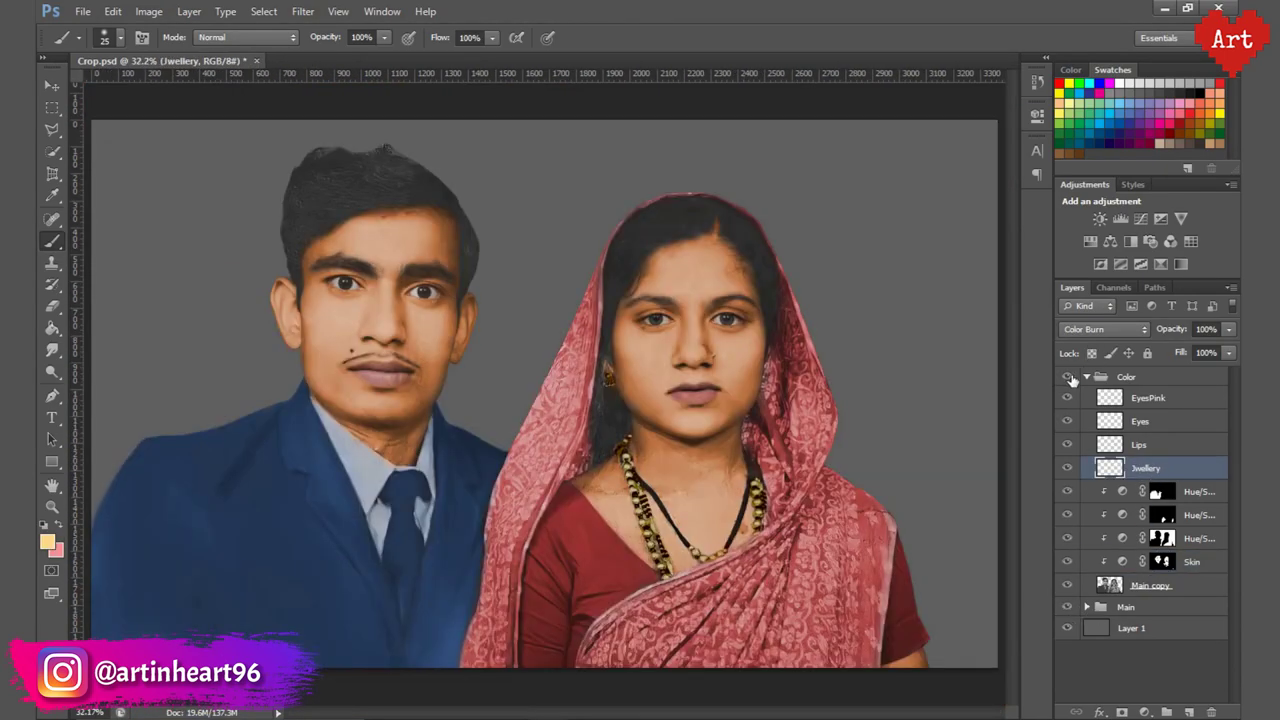
# Set the foreground to a deep dark red and paint a bindi dot on the woman's forehead.
pyautogui.click(1066, 376)
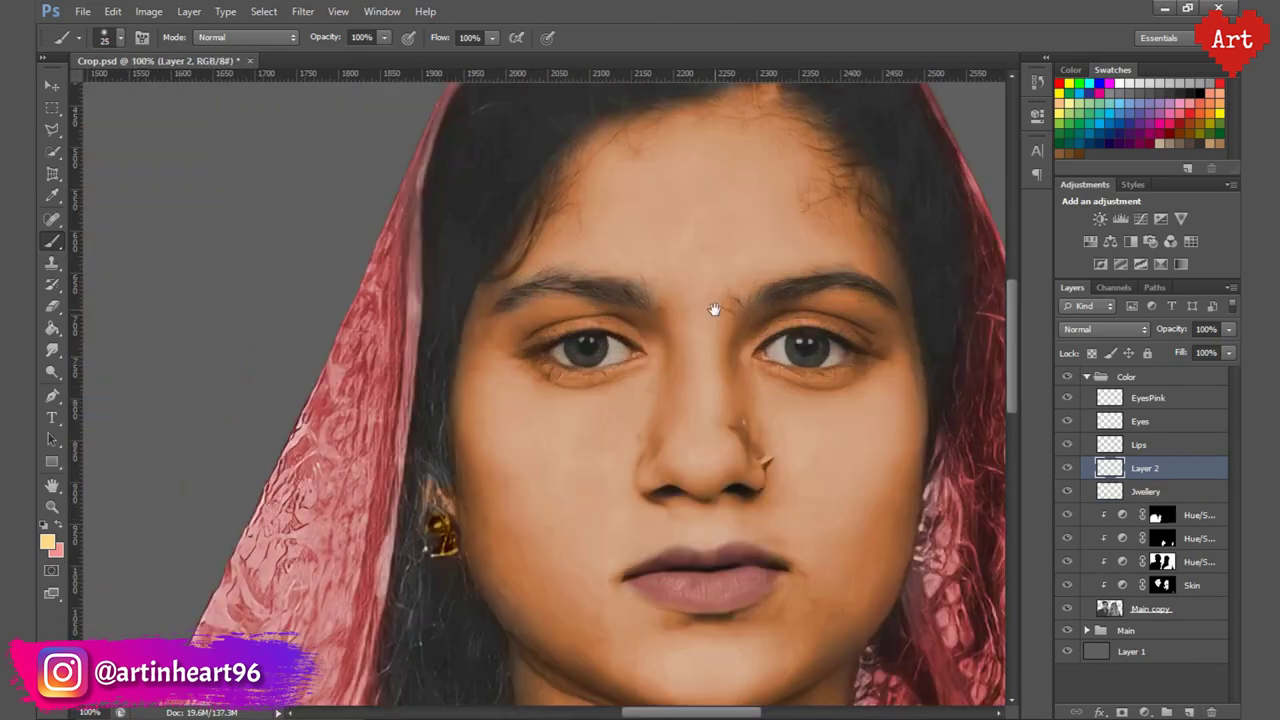
pyautogui.moveTo(714, 309); pyautogui.dragTo(714, 399)
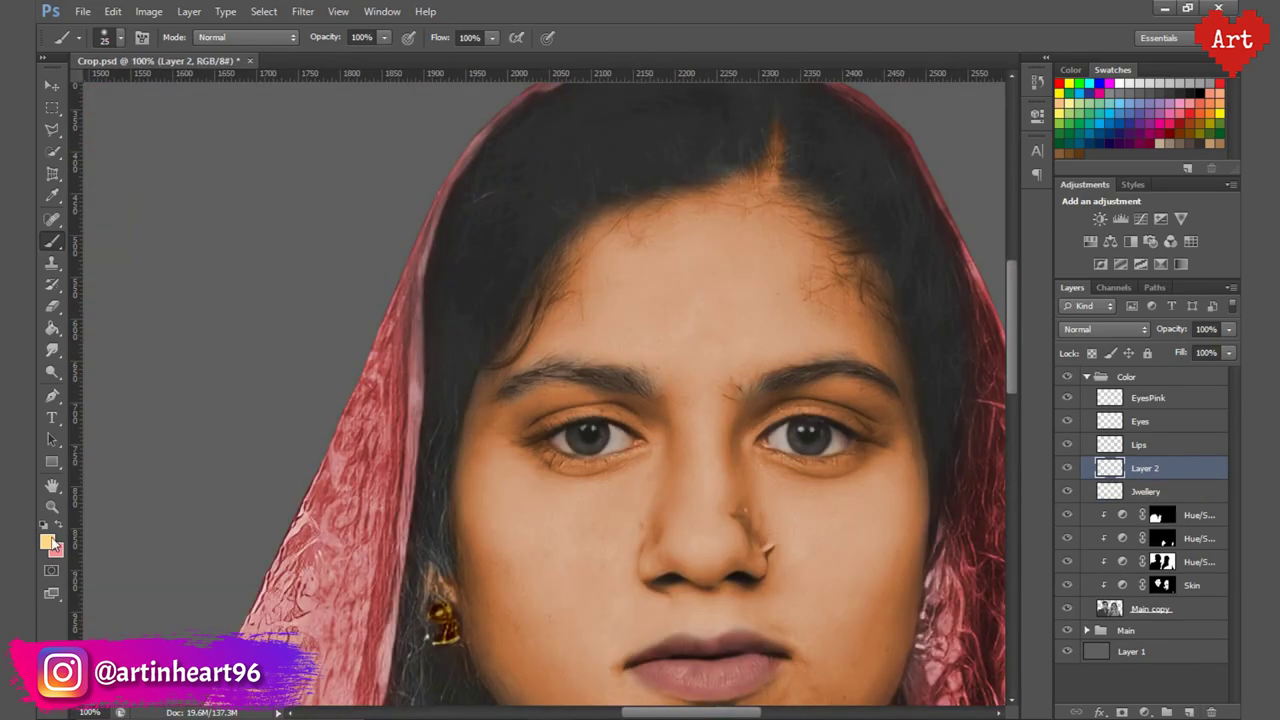
pyautogui.click(46, 541)
pyautogui.press('Return')
pyautogui.click(46, 541)
pyautogui.press('Return')
pyautogui.click(702, 377)
pyautogui.click(703, 377)
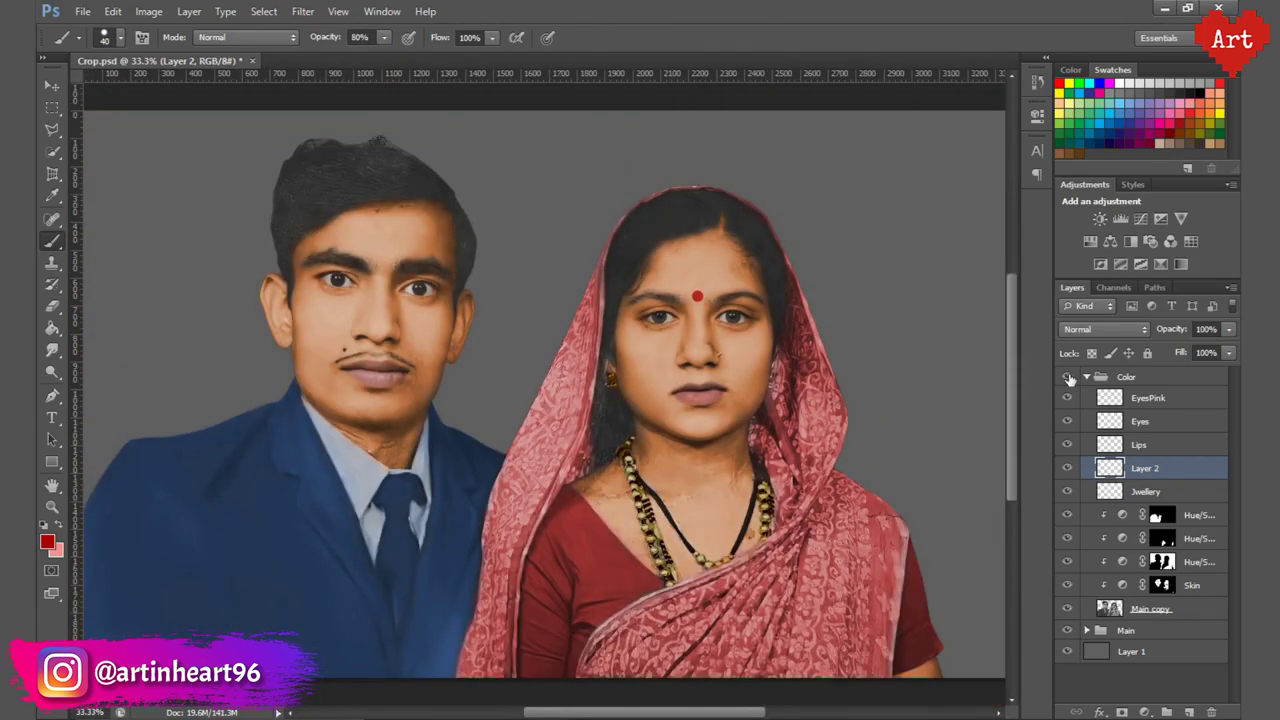
# Soften the bindi's edges with Smudge and save the document.
pyautogui.press('r')
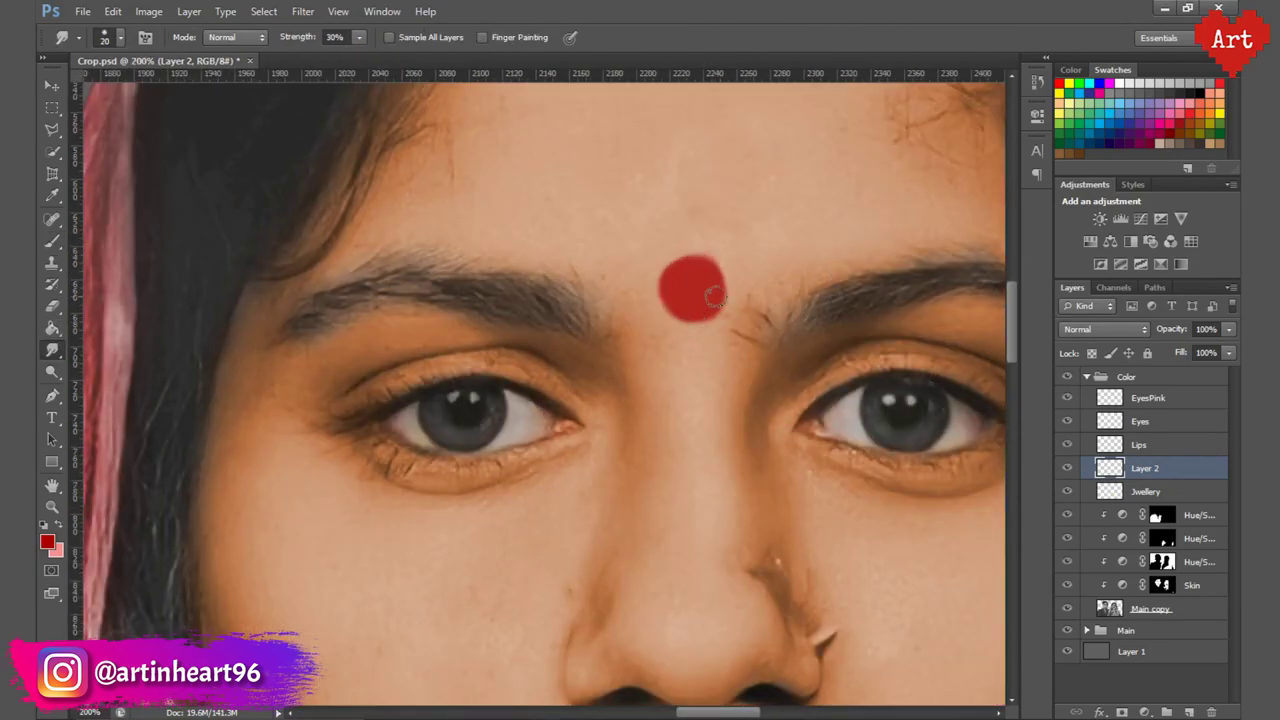
pyautogui.hotkey('ctrl', '0')
pyautogui.hotkey('ctrl', 's')
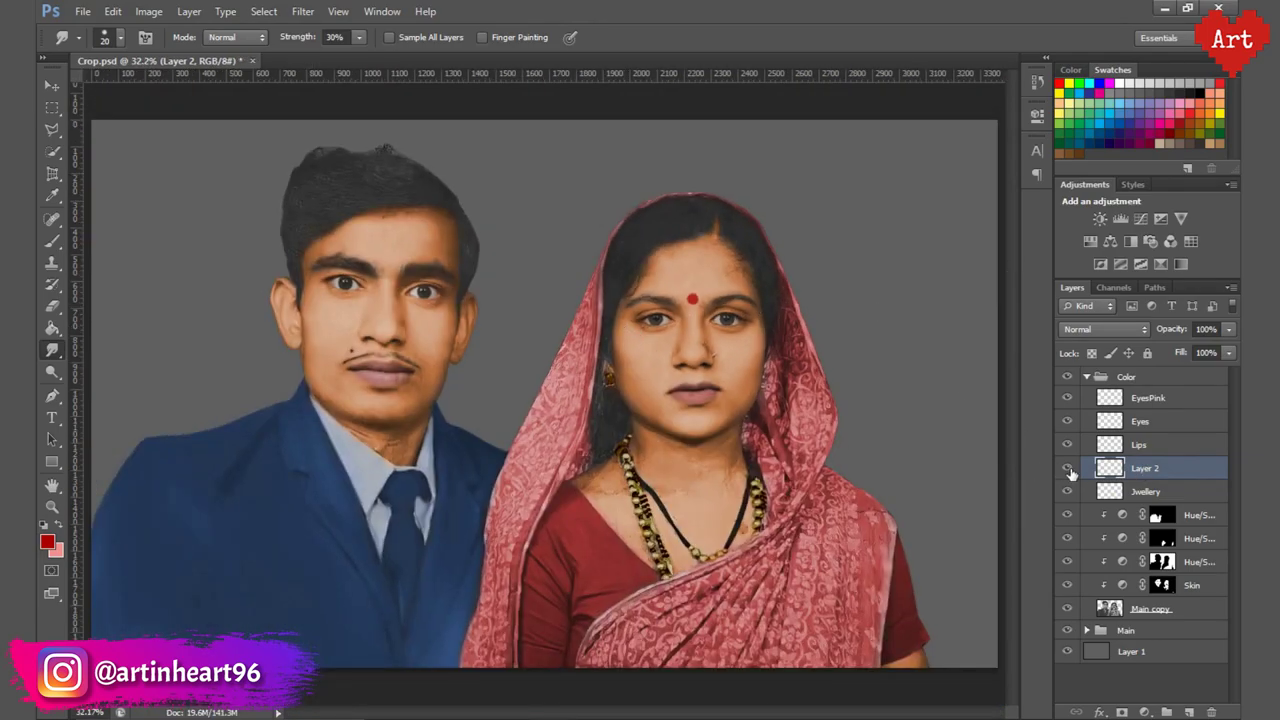
pyautogui.click(1140, 444)
pyautogui.hotkey('ctrl', '1')
pyautogui.press('b')
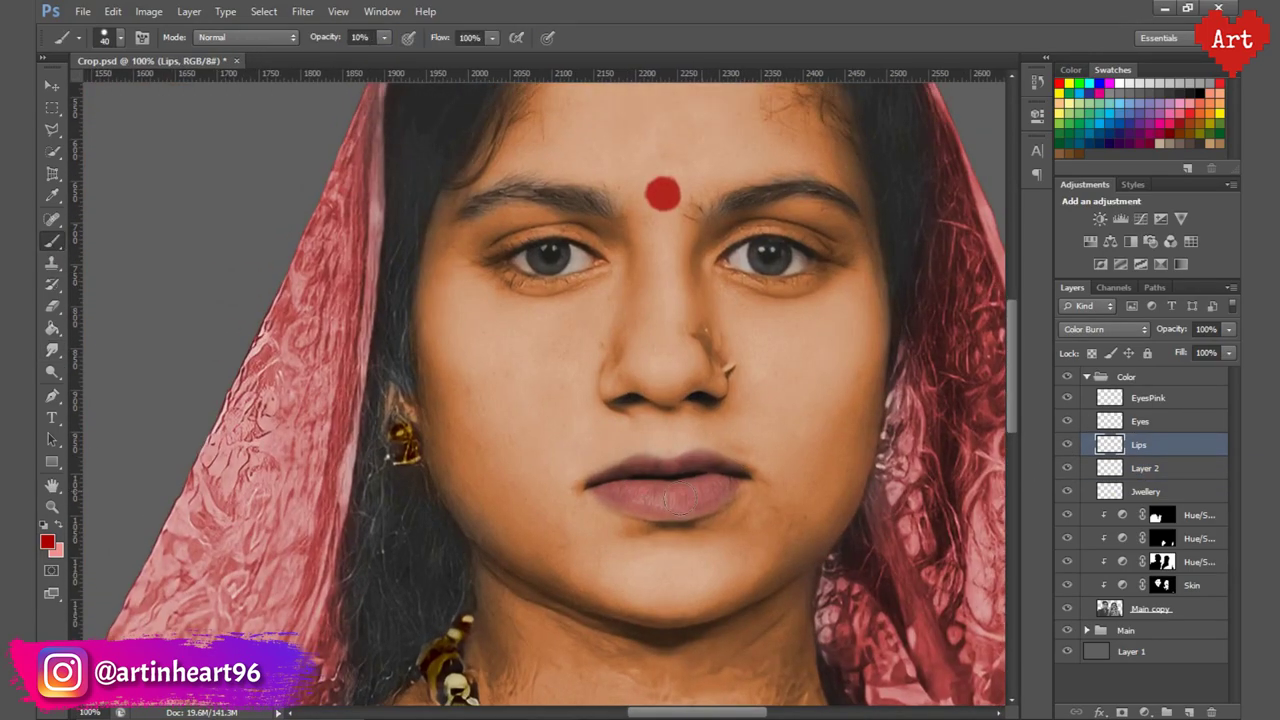
# Compare the colourised portrait with the original by toggling the Color group, then collapse it.
pyautogui.scroll(2, 675, 497)
pyautogui.scroll(-4, 686, 430)
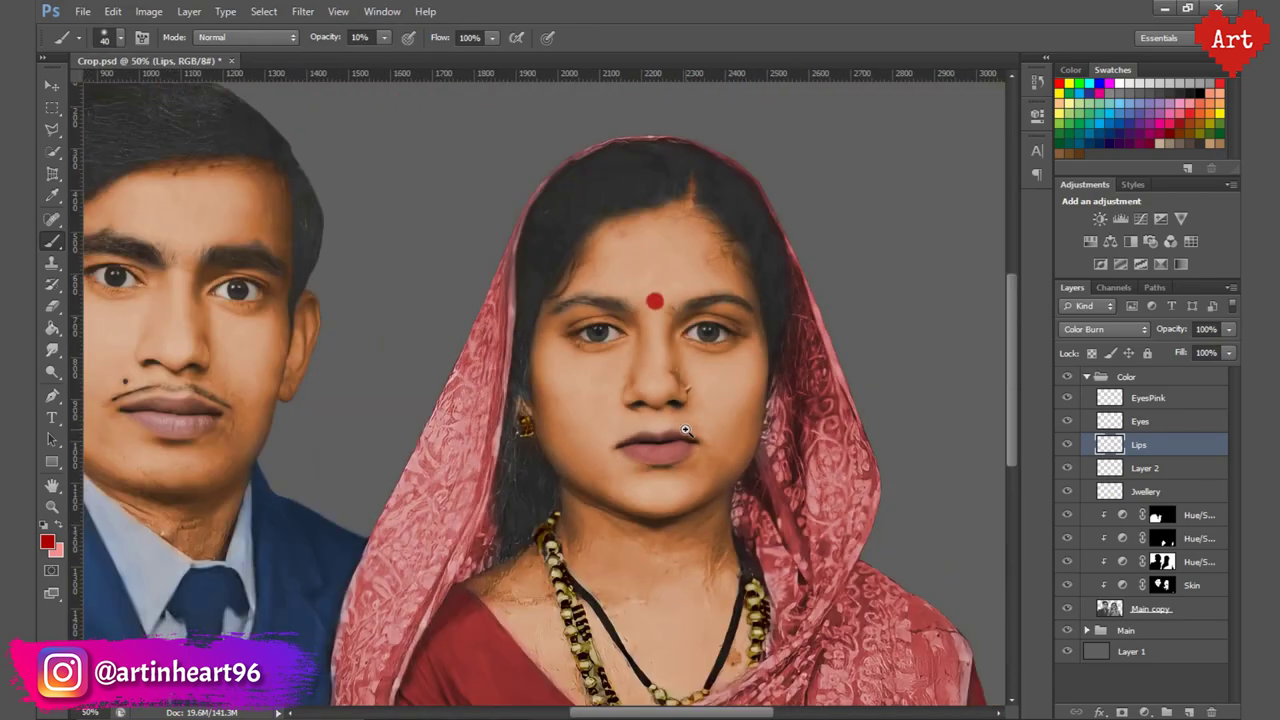
pyautogui.hotkey('ctrl', '0')
pyautogui.click(1067, 376)
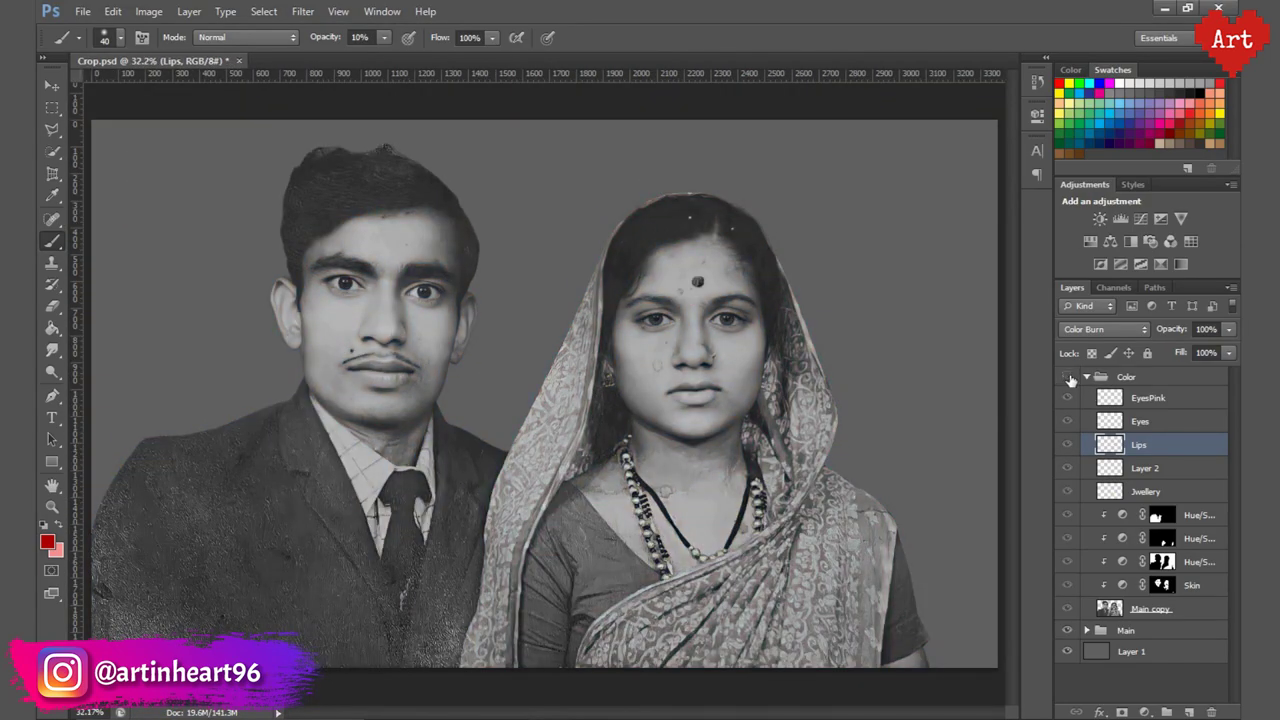
pyautogui.click(1067, 376)
pyautogui.click(1087, 376)
# Create a new 4416×2484 px document and fit it in the window.
pyautogui.press('v')
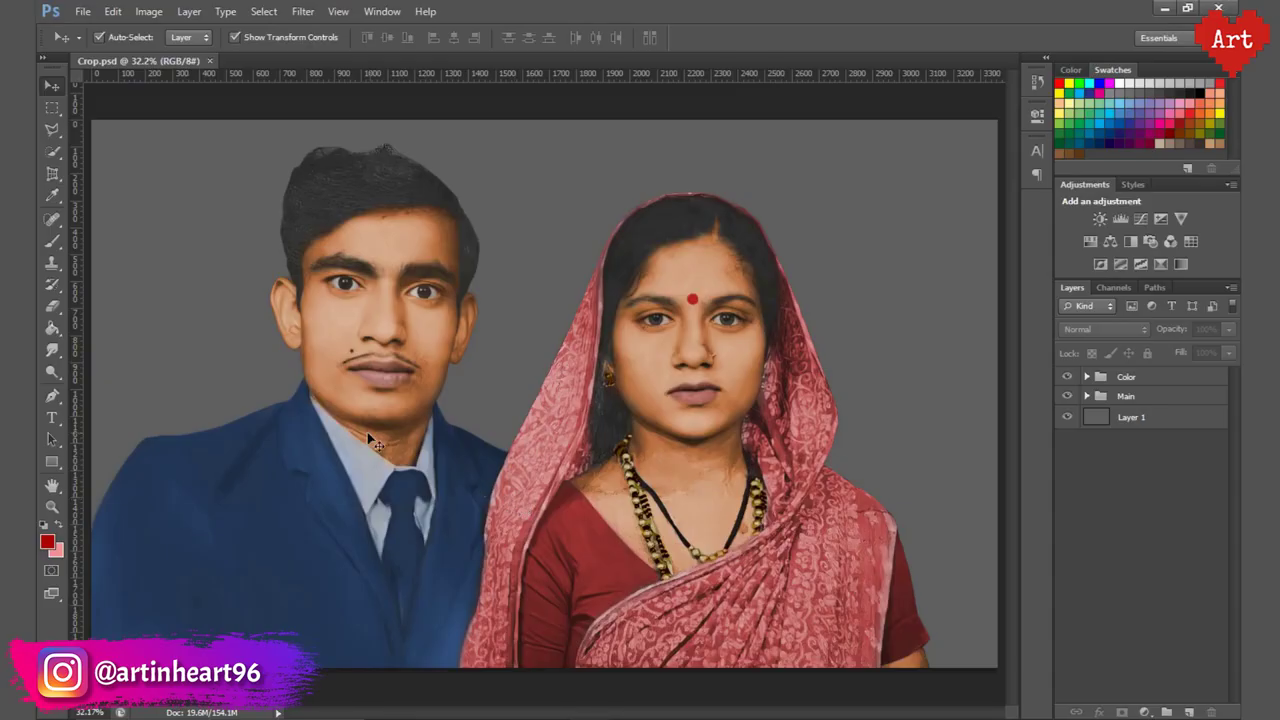
pyautogui.click(83, 11)
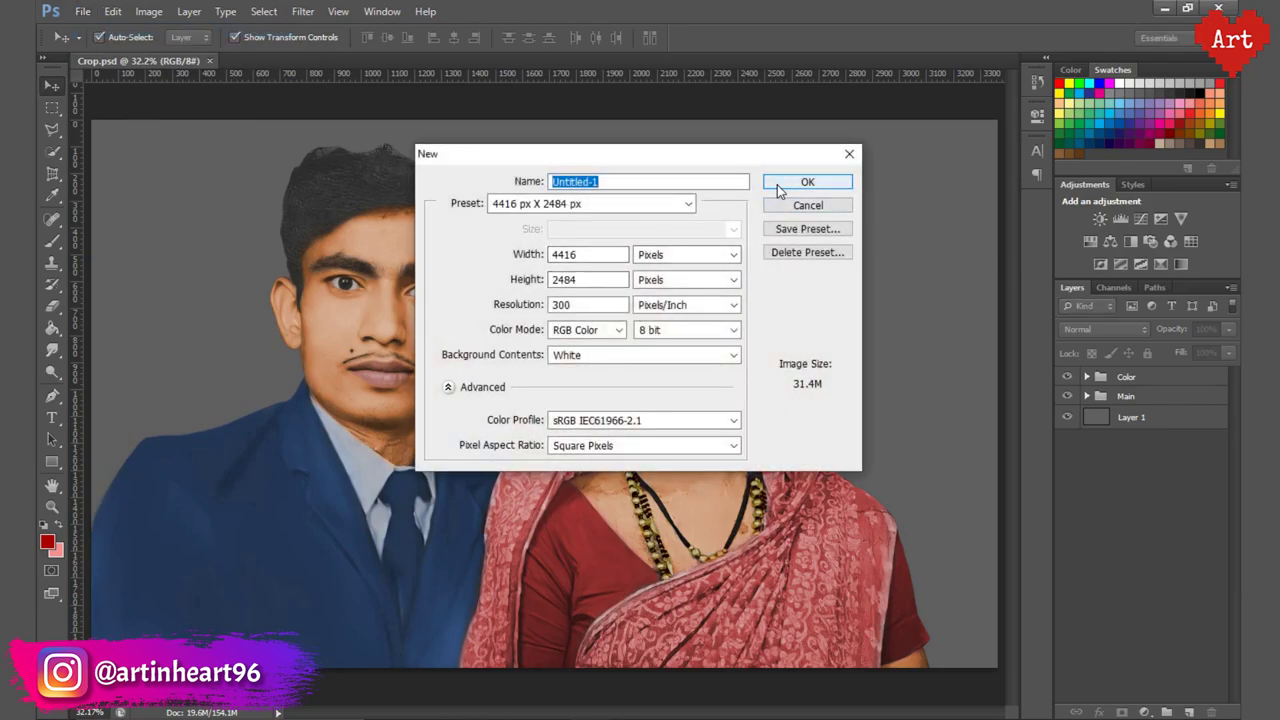
pyautogui.click(779, 185)
pyautogui.hotkey('ctrl', '0')
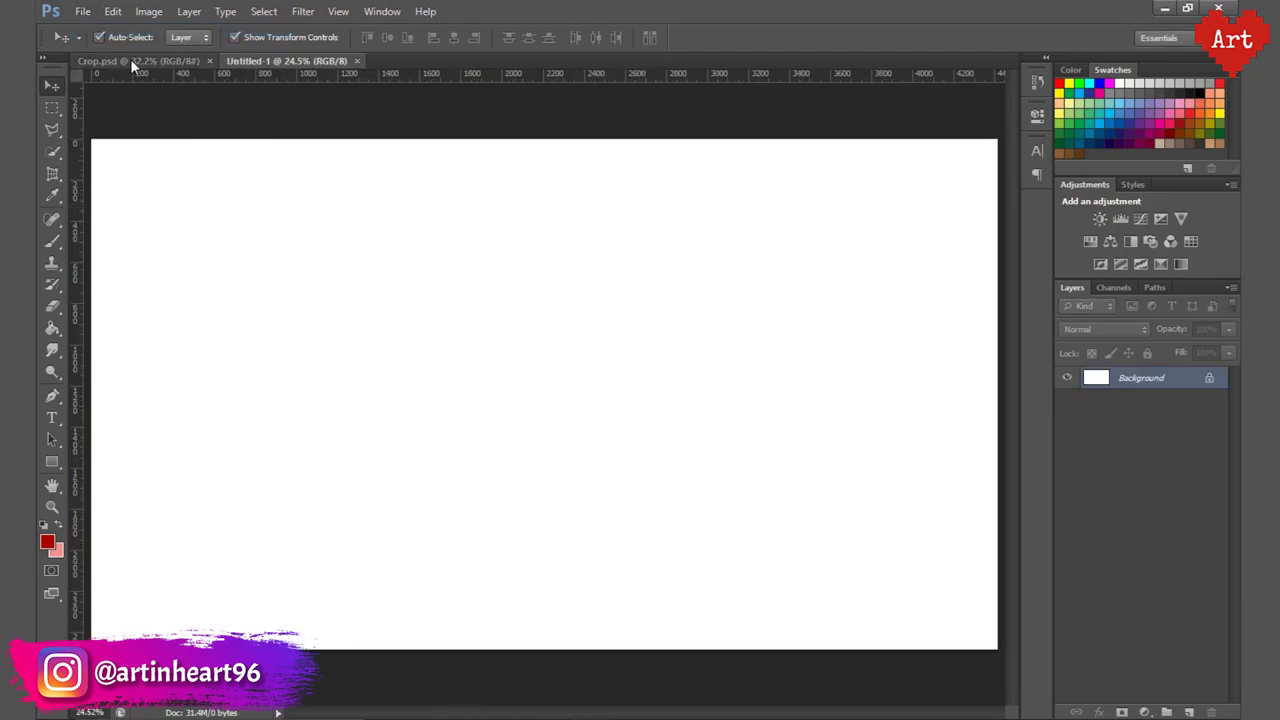
# Duplicate the Color group from Crop.psd into Untitled-1.
pyautogui.click(130, 60)
pyautogui.click(1136, 381)
pyautogui.click(1067, 377)
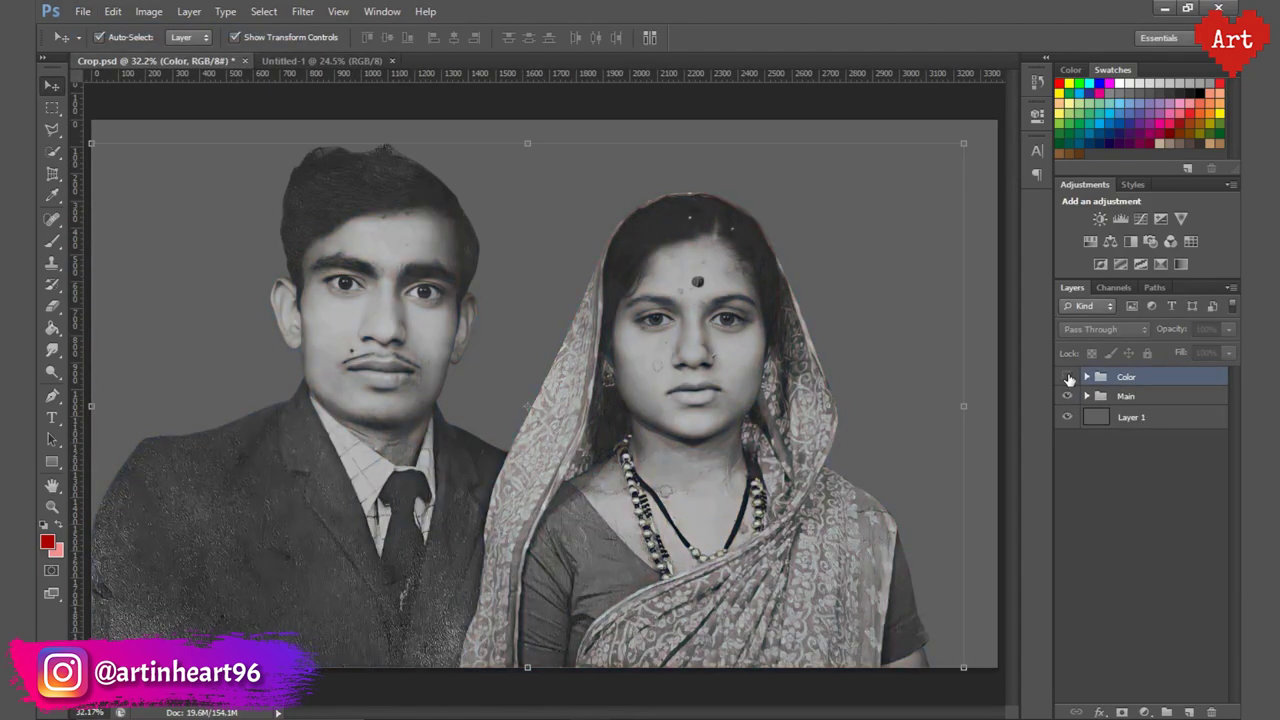
pyautogui.click(1067, 397)
pyautogui.click(1067, 377)
pyautogui.rightClick(1150, 377)
pyautogui.click(1000, 323)
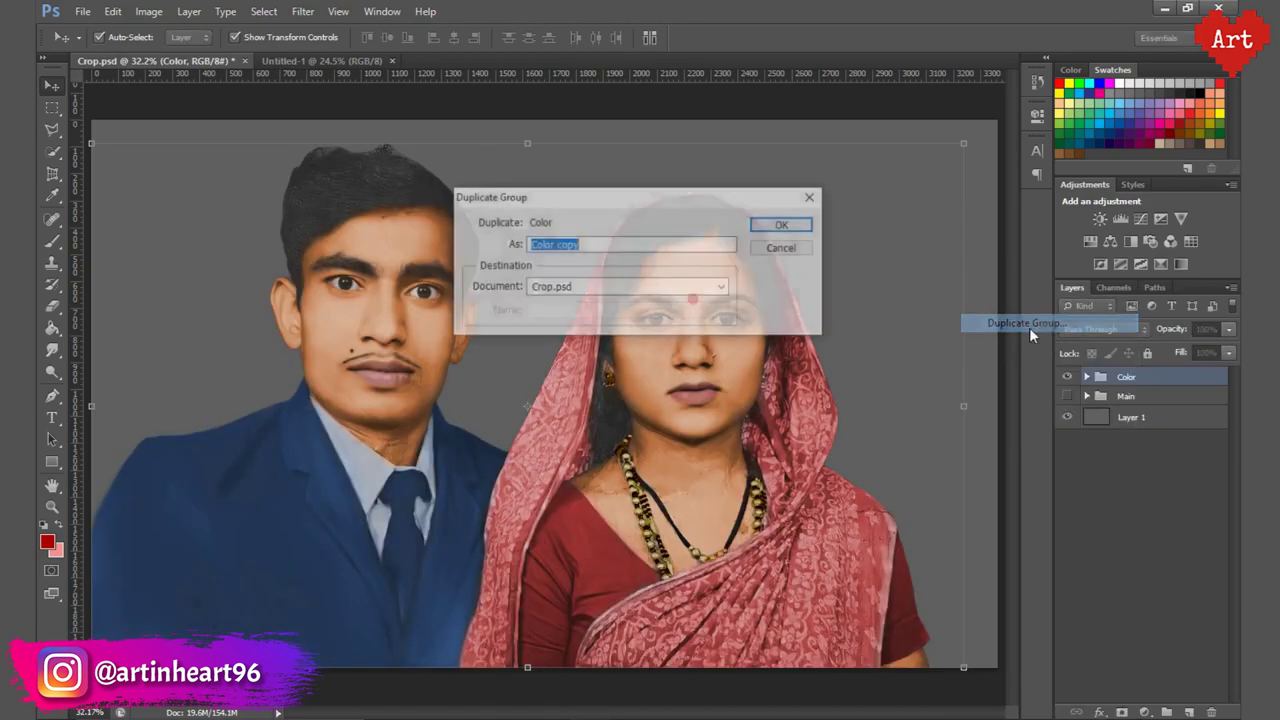
pyautogui.click(622, 287)
pyautogui.click(560, 314)
pyautogui.click(784, 224)
# Scale the copied couple to about 120% and shift it down and right.
pyautogui.click(325, 61)
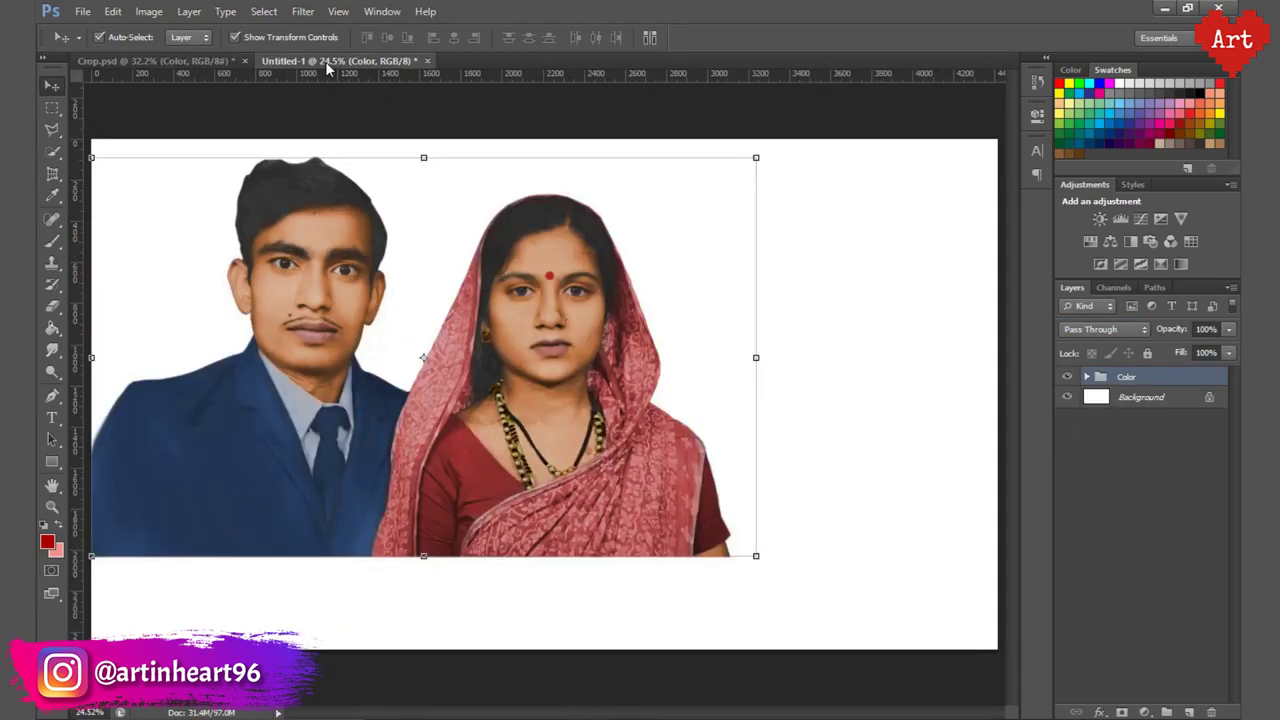
pyautogui.hotkey('ctrl', 't')
pyautogui.moveTo(737, 534); pyautogui.dragTo(912, 654)
pyautogui.moveTo(712, 478); pyautogui.dragTo(736, 477)
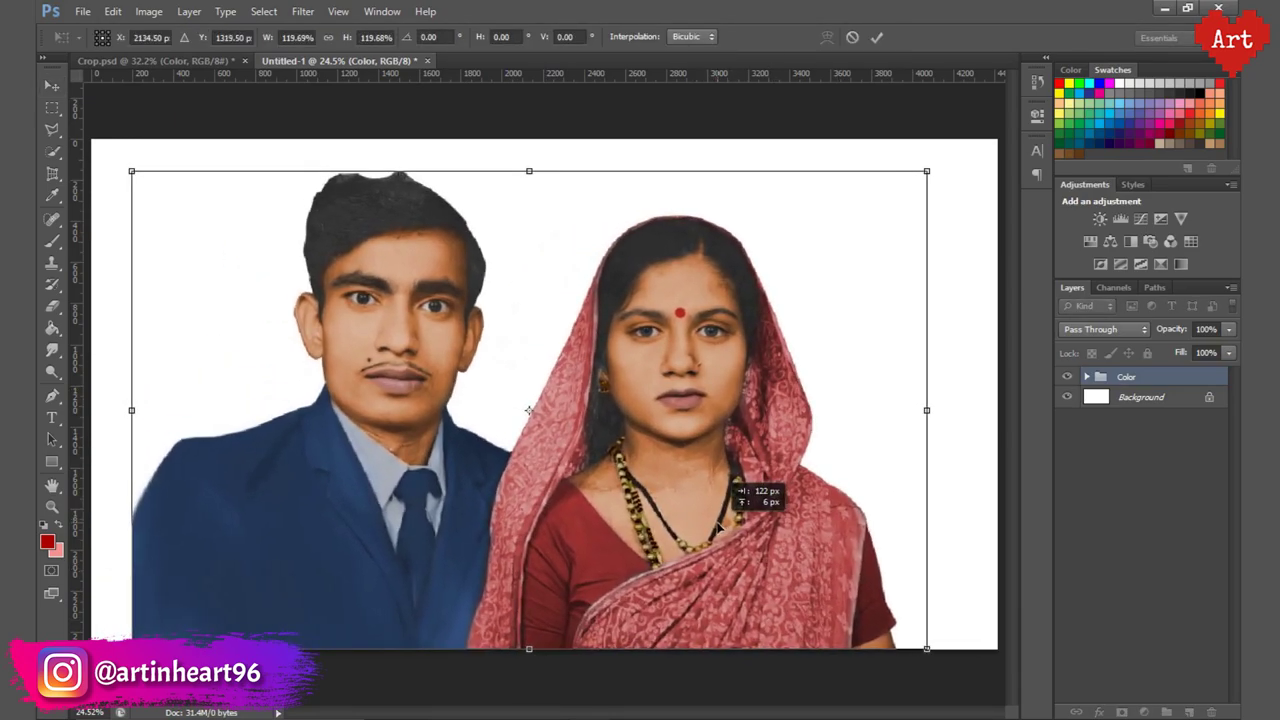
pyautogui.click(876, 38)
# Convert the Background to Layer 0 and centre the couple horizontally, nudging slightly left.
pyautogui.doubleClick(1210, 400)
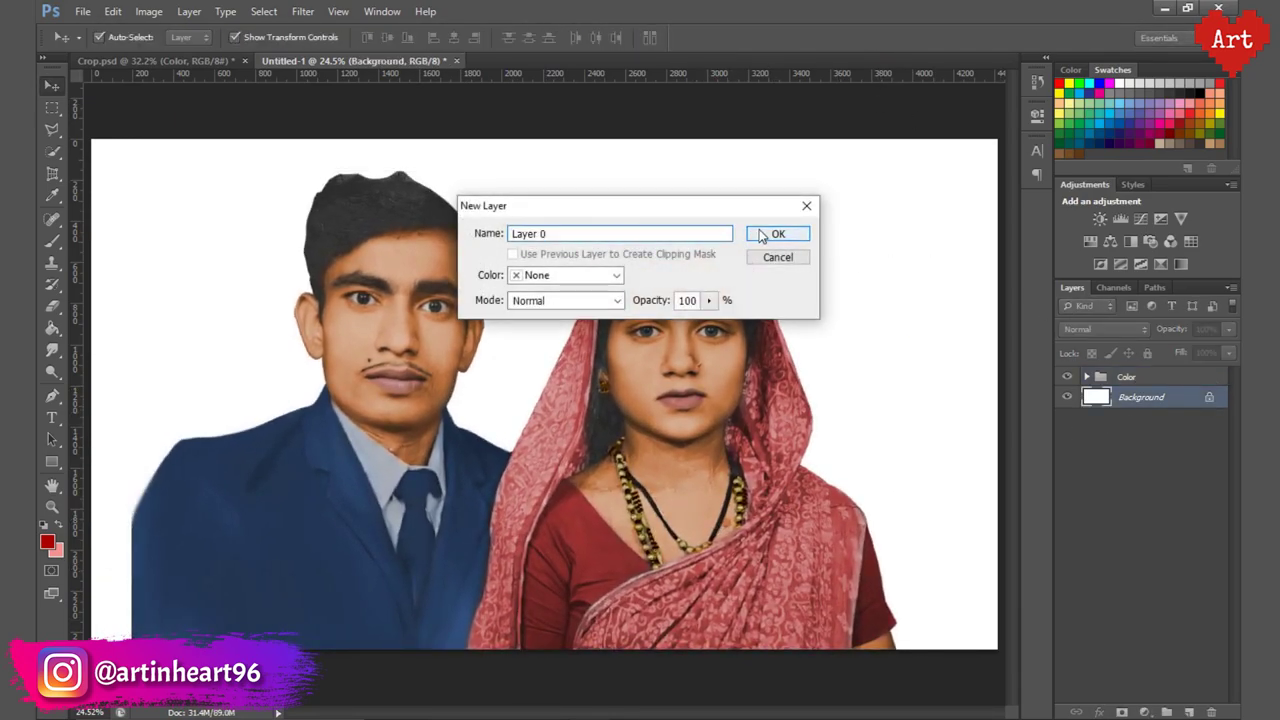
pyautogui.press('Return')
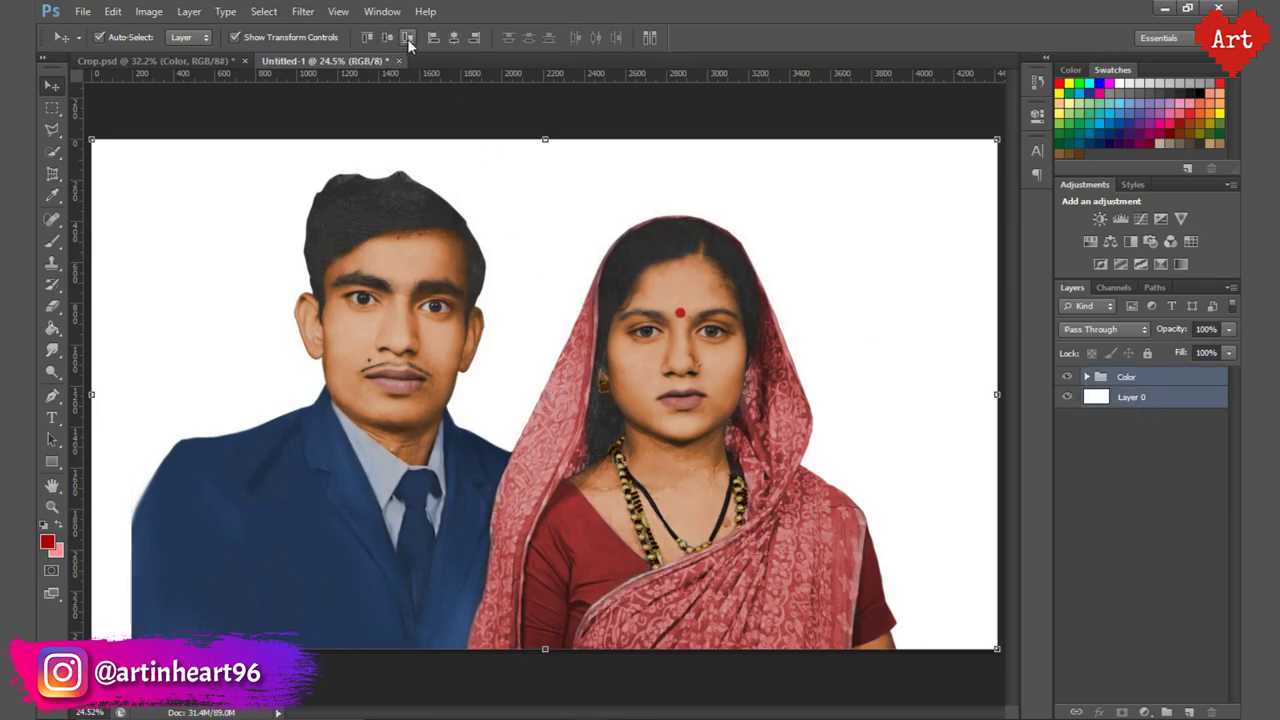
pyautogui.click(454, 38)
pyautogui.click(1140, 377)
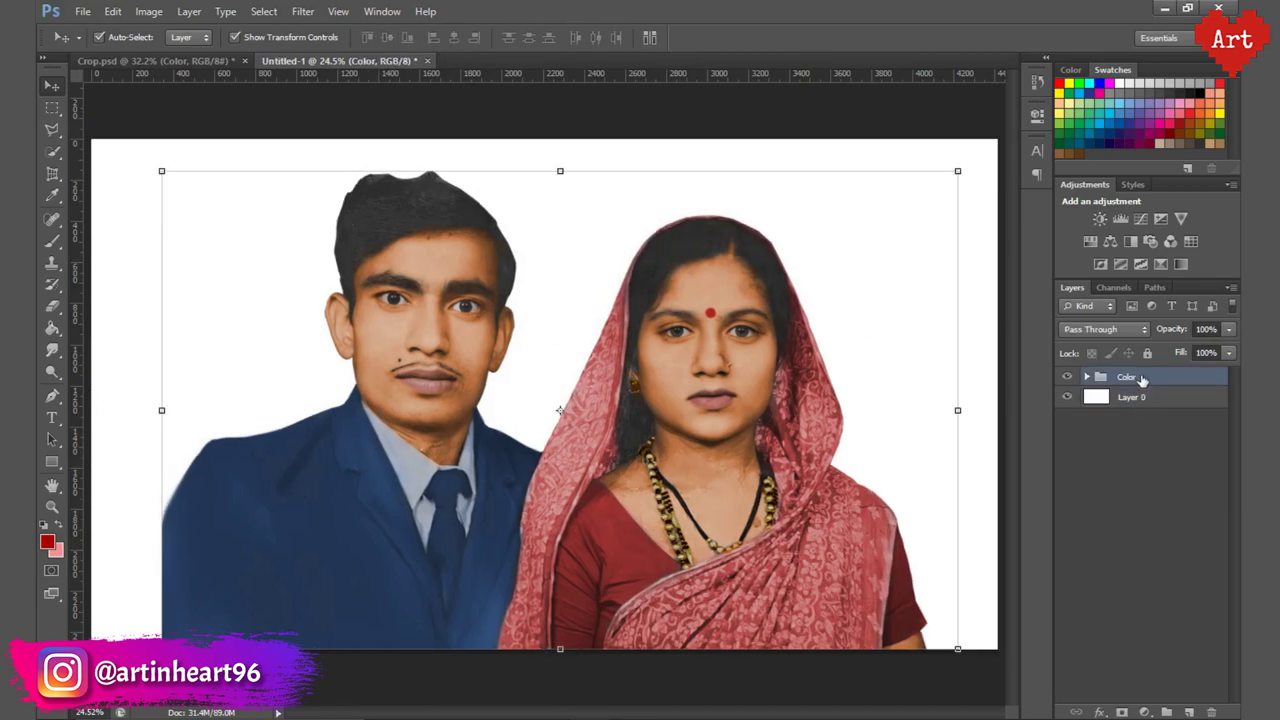
pyautogui.hotkey('ctrl', 't')
pyautogui.hotkey('shift', 'Left')
pyautogui.hotkey('shift', 'Left')
pyautogui.hotkey('shift', 'Left')
pyautogui.hotkey('shift', 'Left')
pyautogui.hotkey('shift', 'Left')
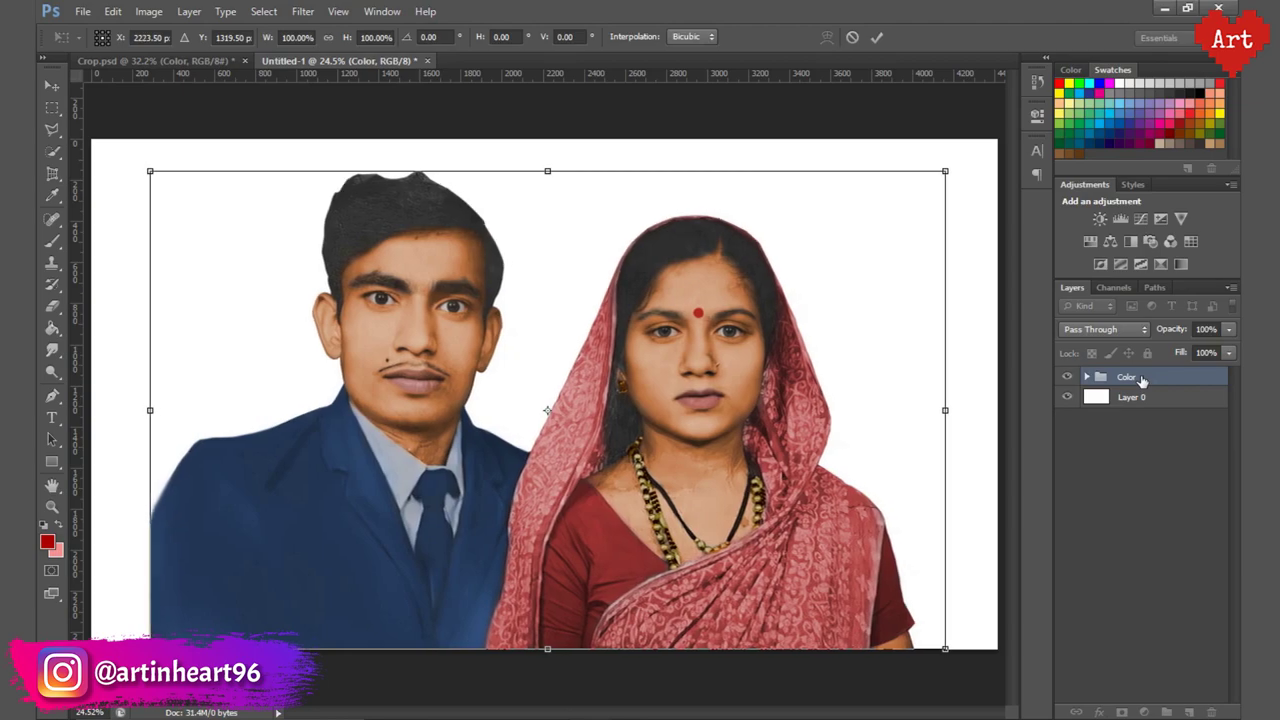
pyautogui.press('Return')
# Select Layer 0, pick a grey foreground colour and ready the Paint Bucket.
pyautogui.click(960, 432)
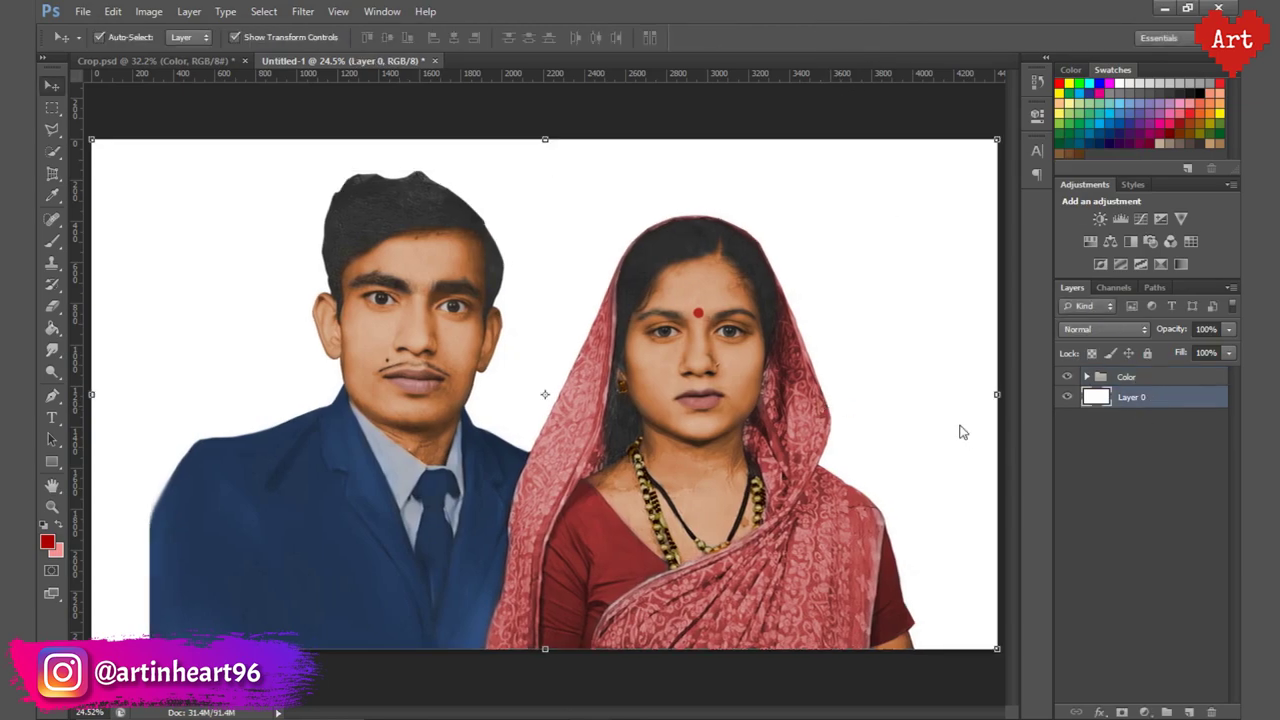
pyautogui.click(47, 543)
pyautogui.click(834, 383)
pyautogui.click(1223, 249)
pyautogui.press('g')
pyautogui.click(275, 311)
# Save the document under the new name Main.
pyautogui.click(83, 11)
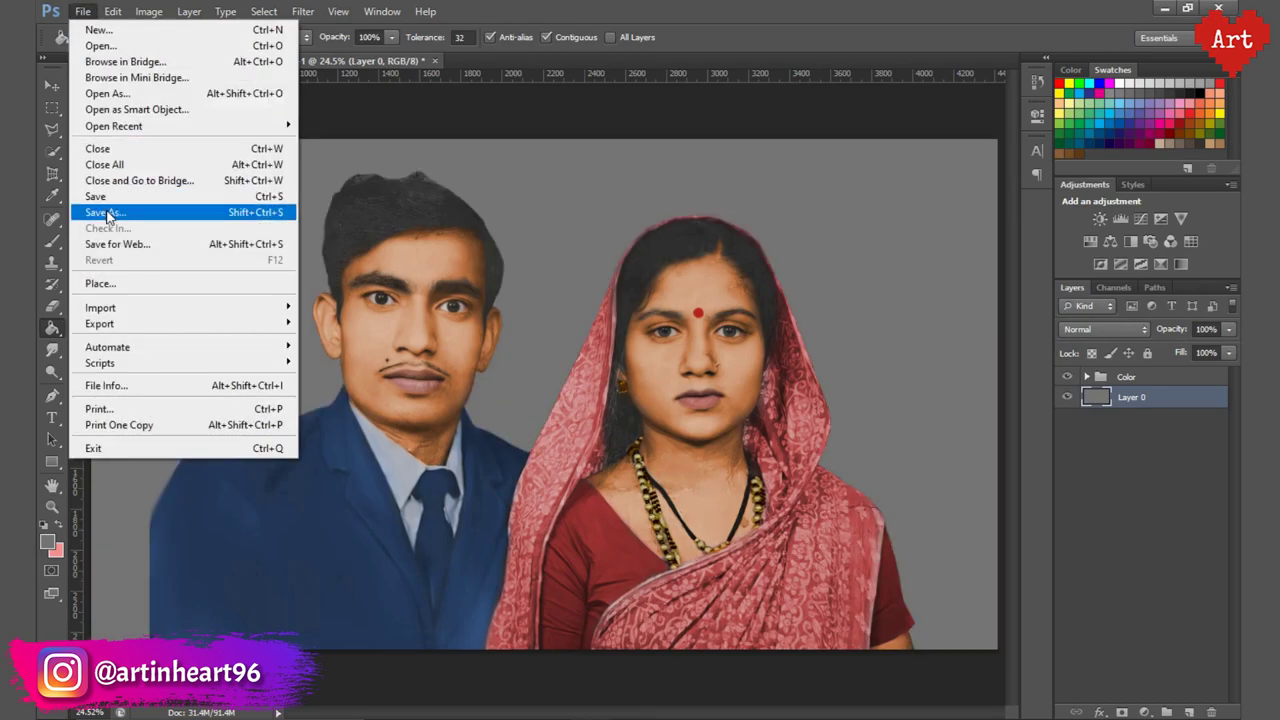
pyautogui.click(100, 212)
pyautogui.write('Main')
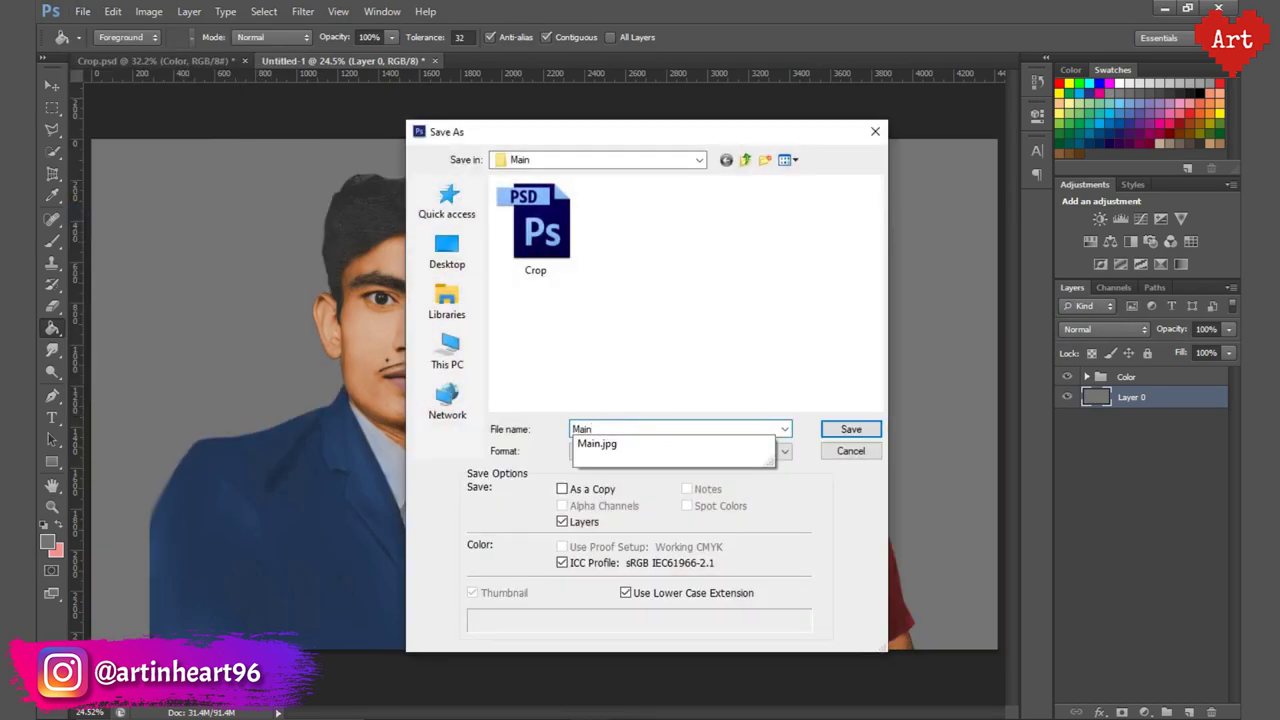
pyautogui.click(837, 449)
# Rename the Color group to Main and make a duplicate of it.
pyautogui.doubleClick(1128, 377)
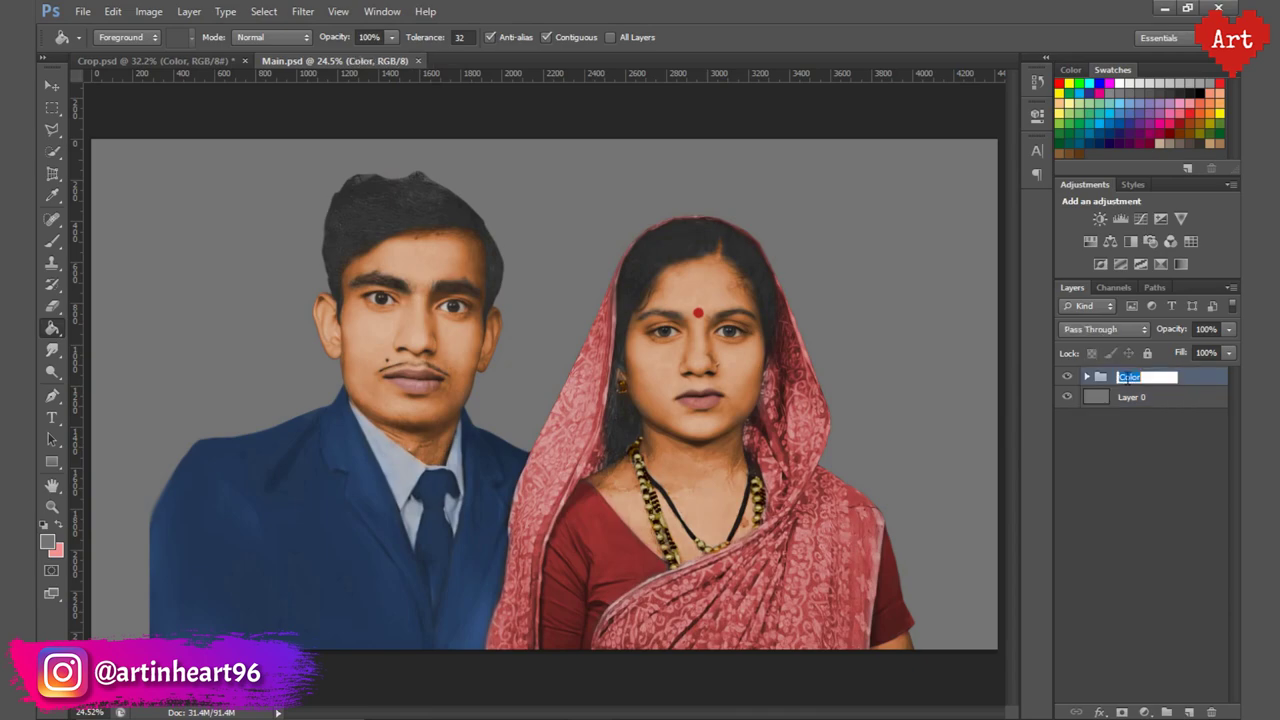
pyautogui.write('Main')
pyautogui.press('Return')
pyautogui.rightClick(1125, 378)
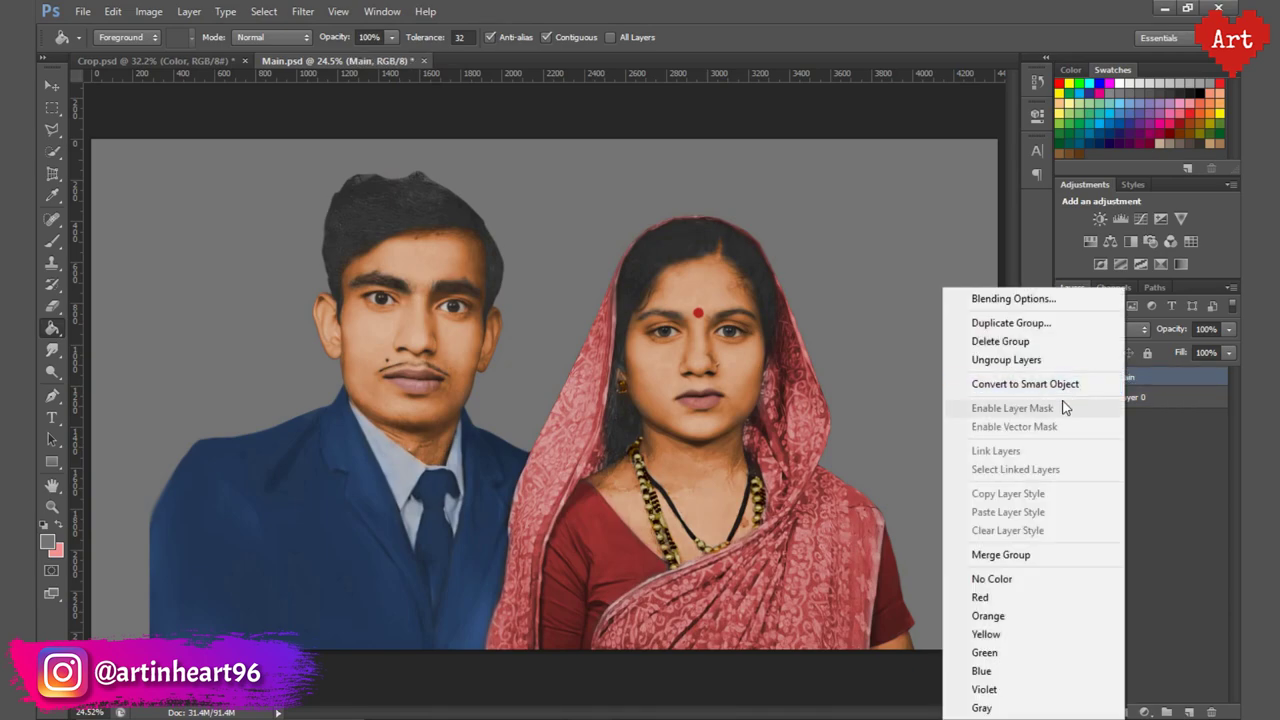
pyautogui.click(986, 323)
pyautogui.click(793, 228)
# Merge the Main copy 2 group into a single layer.
pyautogui.rightClick(1132, 378)
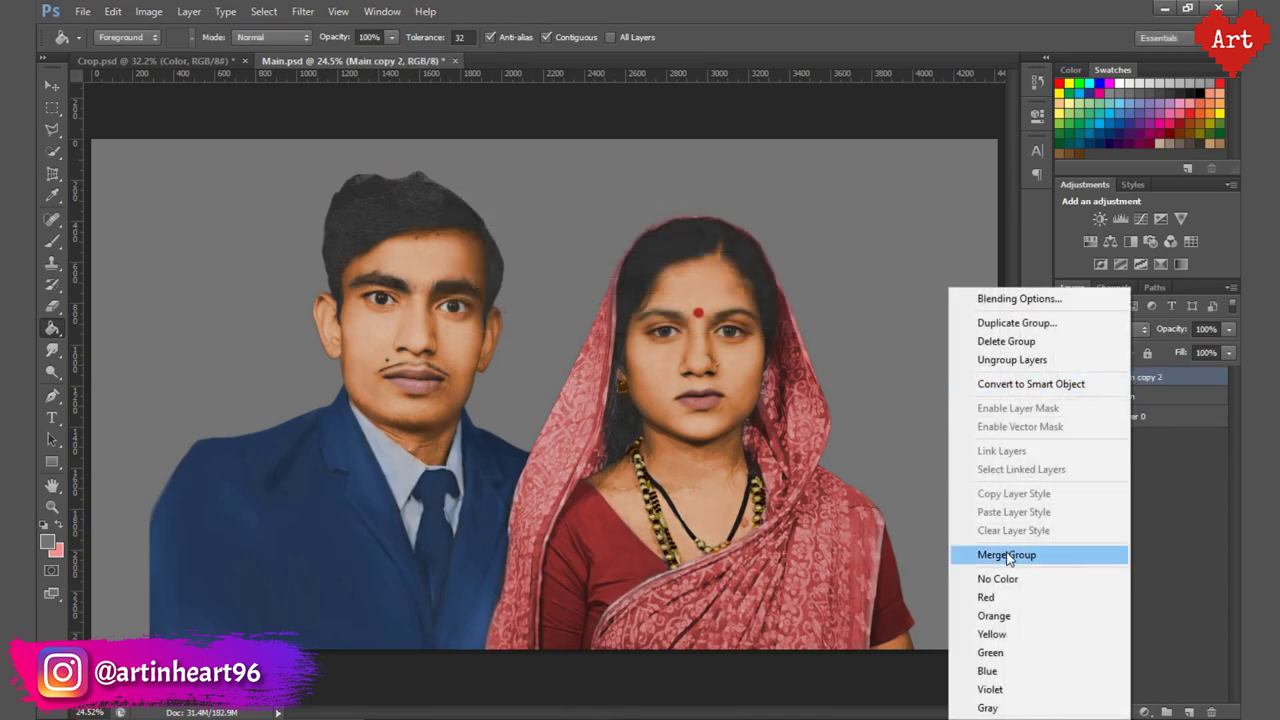
pyautogui.click(975, 556)
pyautogui.scroll(2, 515, 380)
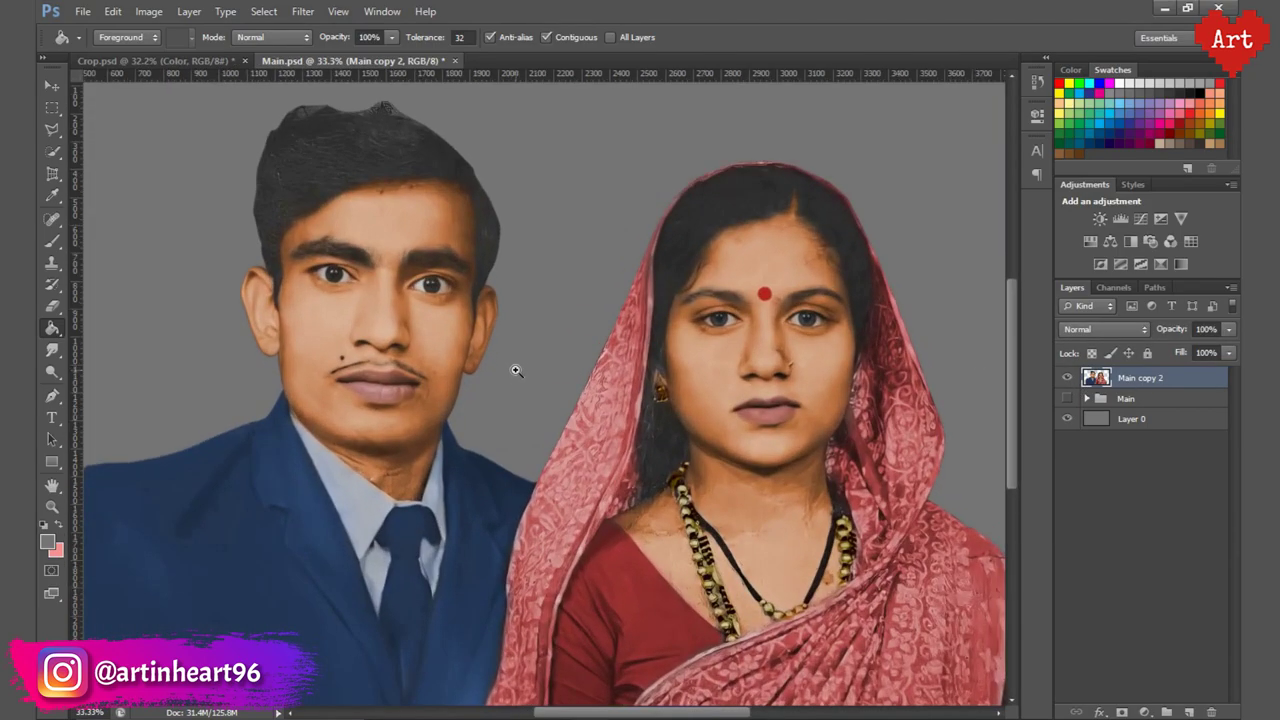
pyautogui.scroll(-1, 523, 423)
pyautogui.scroll(-1, 527, 427)
pyautogui.scroll(-1, 527, 427)
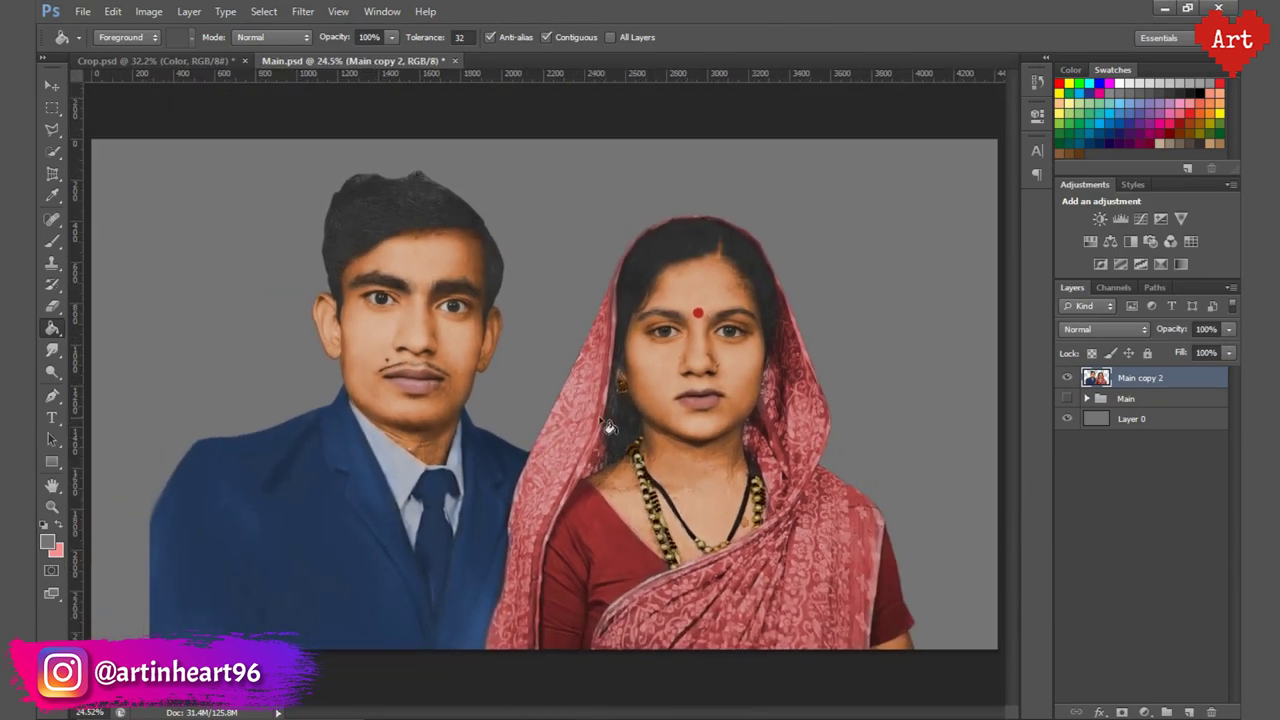
# Duplicate the merged layer as Unsharp, rename the original to Main, and select Unsharp.
pyautogui.rightClick(1128, 381)
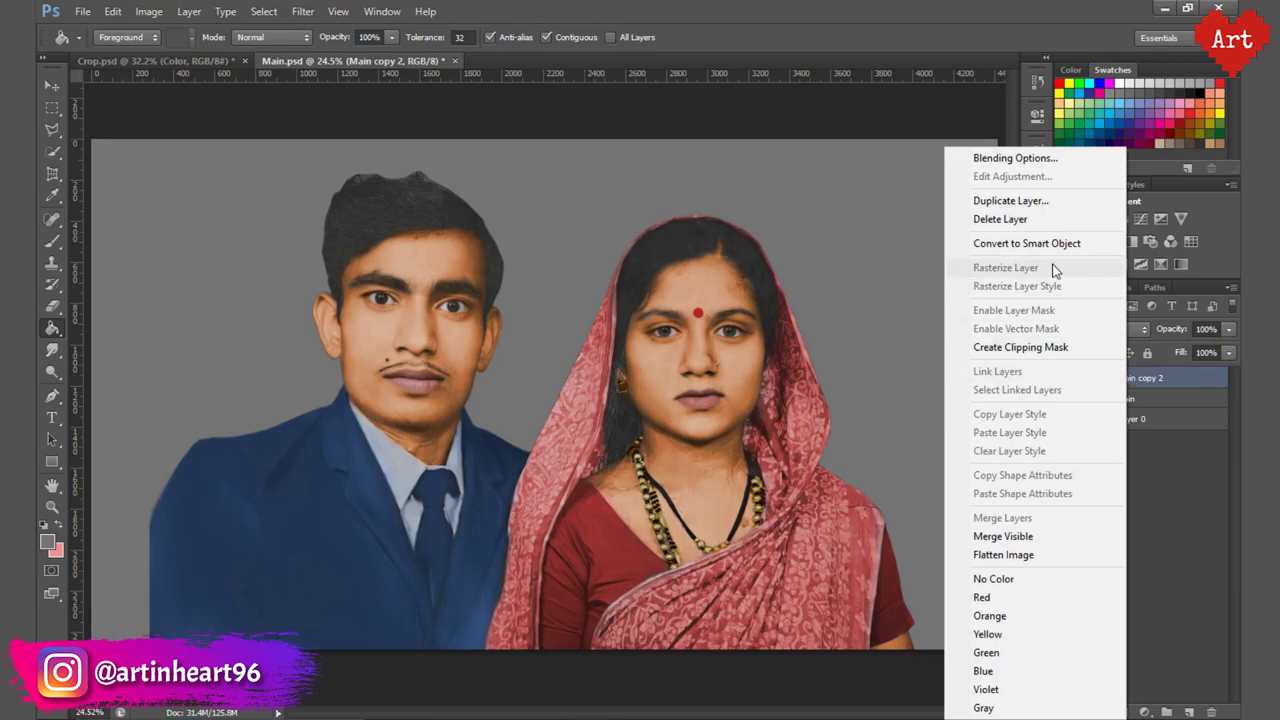
pyautogui.click(985, 204)
pyautogui.press('Return')
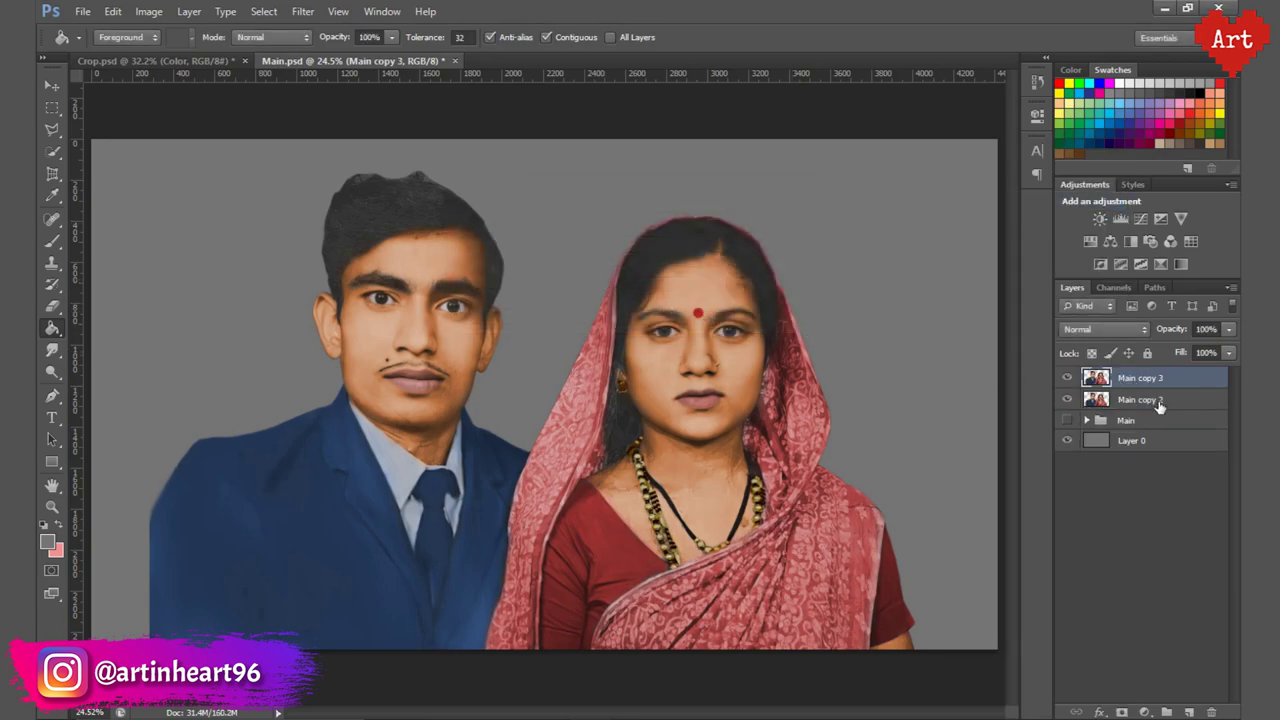
pyautogui.write('Unsharp')
pyautogui.press('Return')
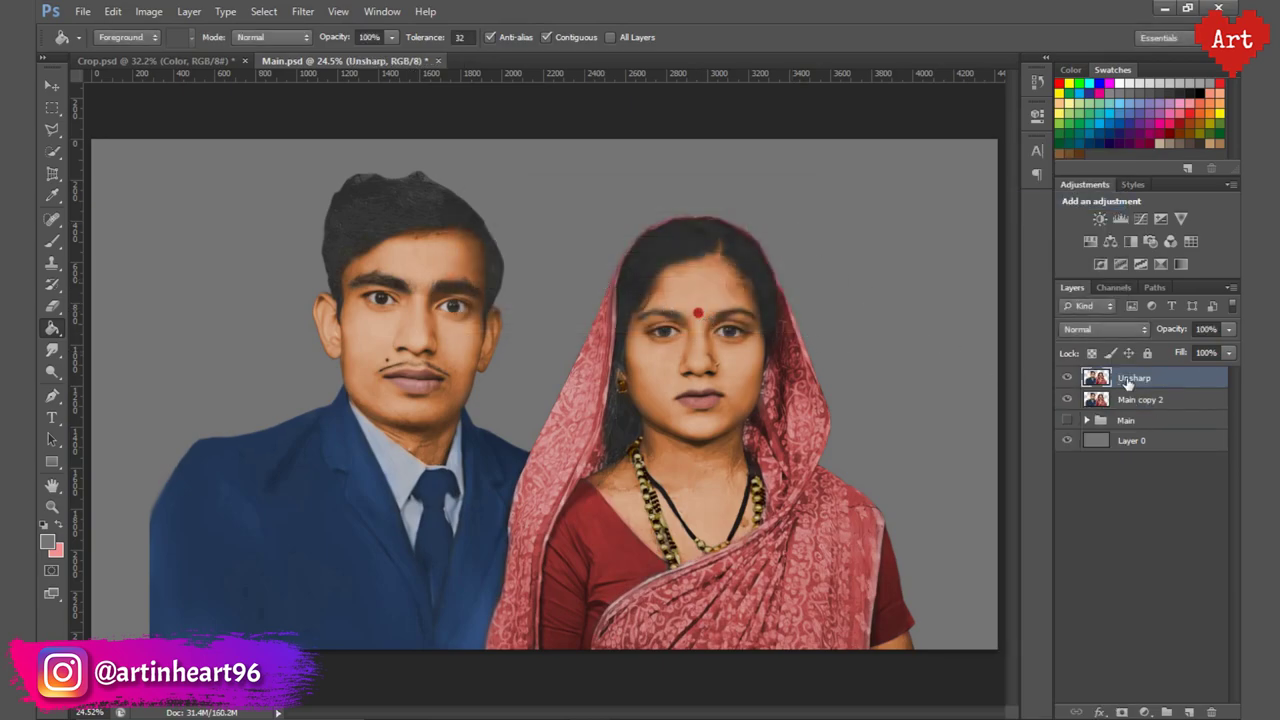
pyautogui.doubleClick(1134, 400)
pyautogui.write('ain')
pyautogui.press('Return')
pyautogui.click(1138, 380)
# Apply Unsharp Mask at 200% amount to the Unsharp layer, previewing the man's face.
pyautogui.click(302, 11)
pyautogui.moveTo(320, 260)
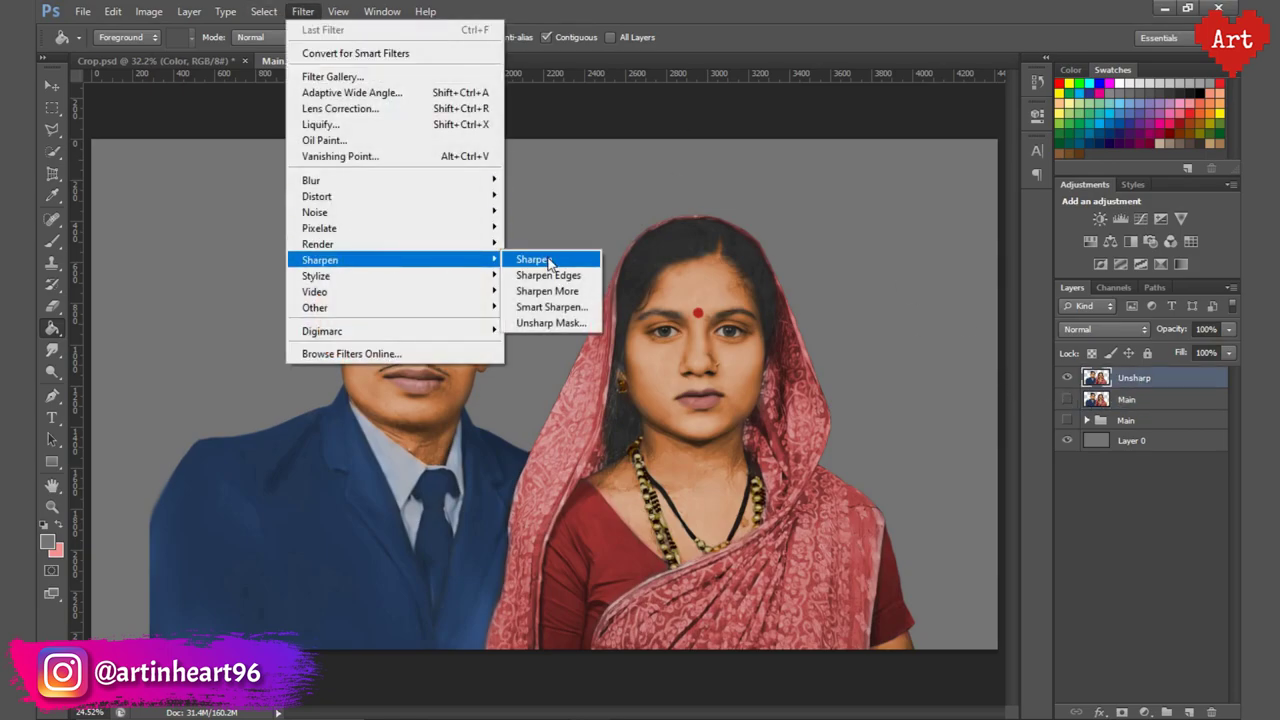
pyautogui.click(572, 323)
pyautogui.keyDown('ctrl'); pyautogui.click(446, 349); pyautogui.keyUp('ctrl')
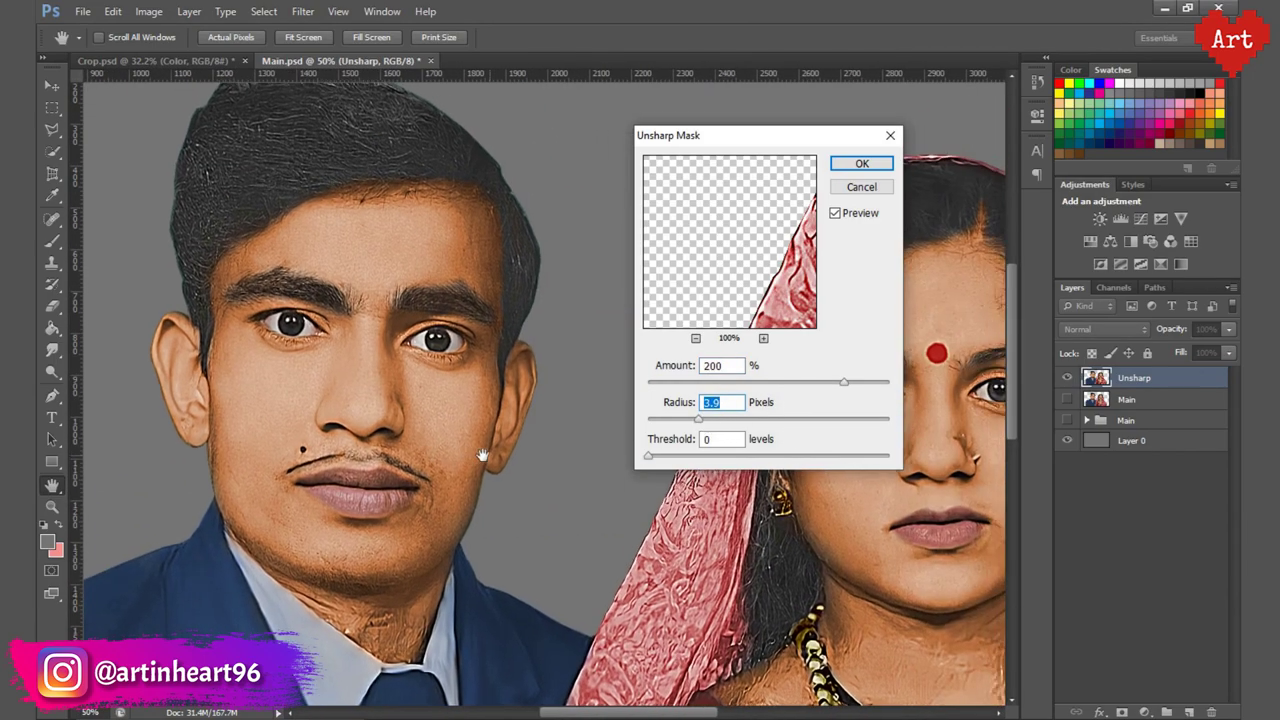
pyautogui.moveTo(850, 450); pyautogui.dragTo(644, 448)
pyautogui.moveTo(858, 552); pyautogui.dragTo(552, 620)
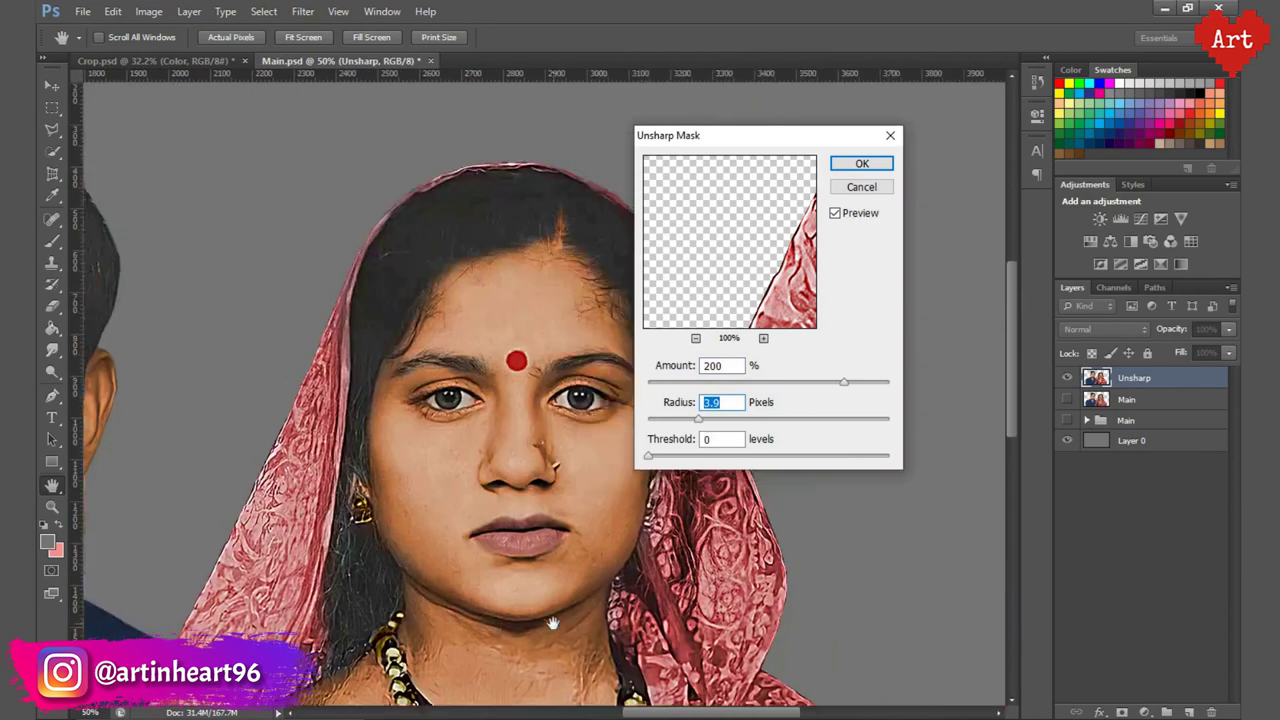
pyautogui.moveTo(312, 456); pyautogui.dragTo(800, 503)
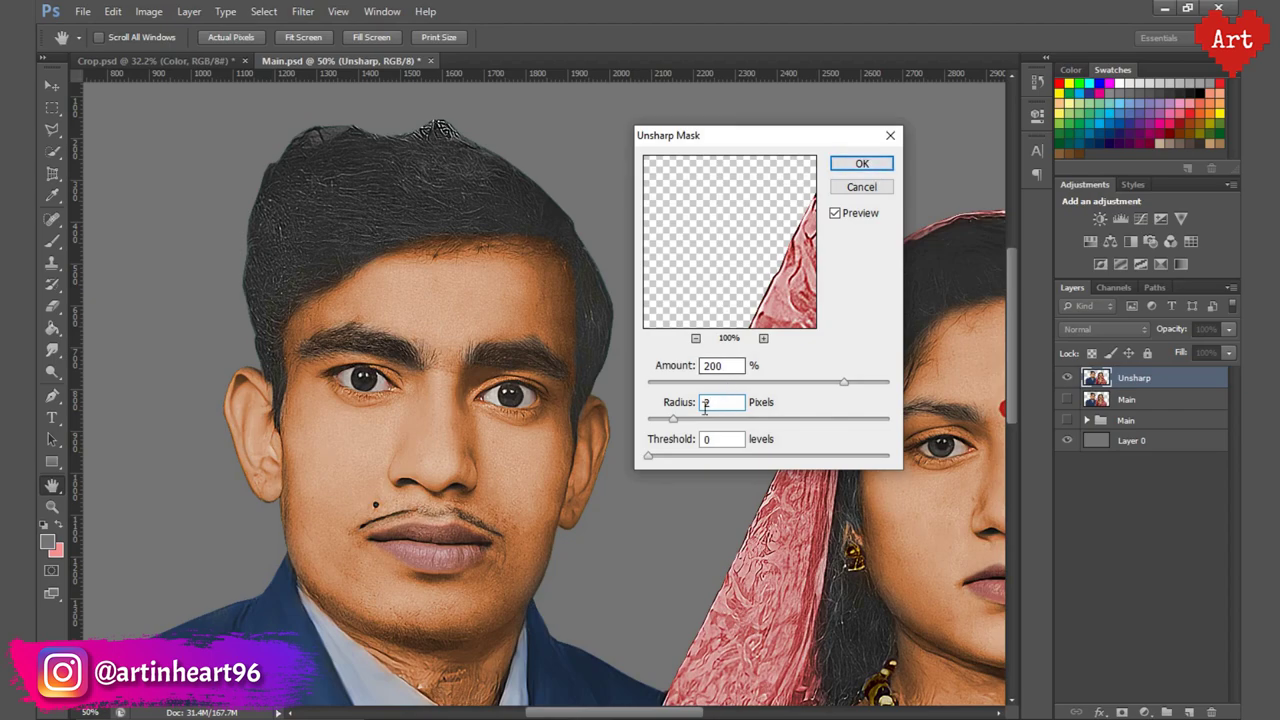
pyautogui.click(860, 164)
# Zoom out and toggle layer visibility to compare the sharpened and original portrait.
pyautogui.hotkey('ctrl', '-')
pyautogui.press('g')
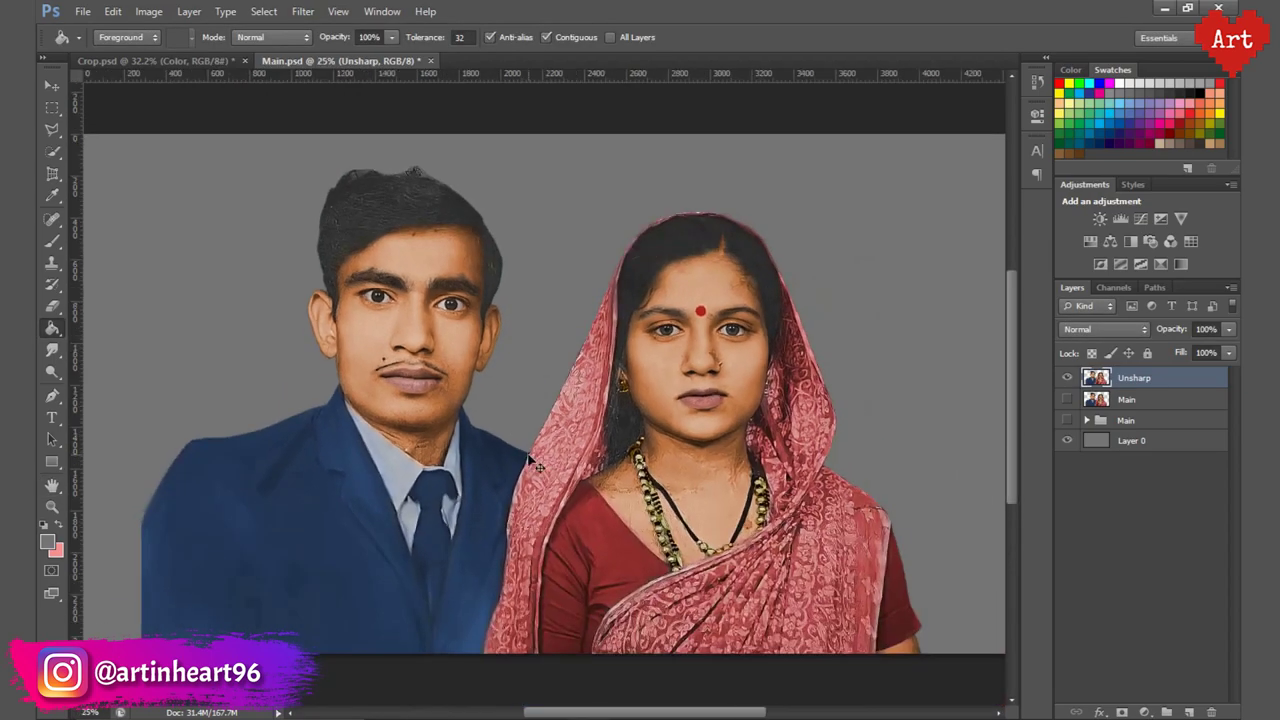
pyautogui.click(1067, 378)
pyautogui.click(1067, 378)
pyautogui.scroll(2, 306, 354)
pyautogui.scroll(-3, 449, 427)
pyautogui.hscroll(5, 449, 427)
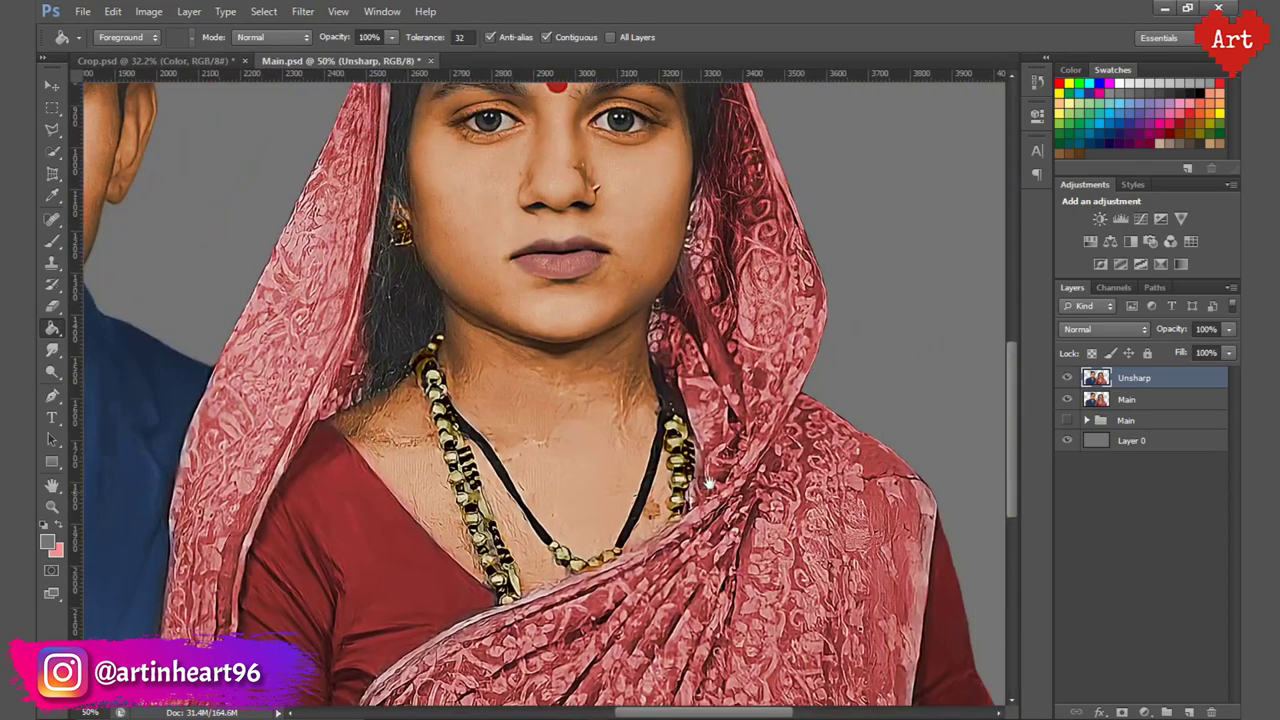
pyautogui.scroll(-2, 789, 426)
pyautogui.click(52, 306)
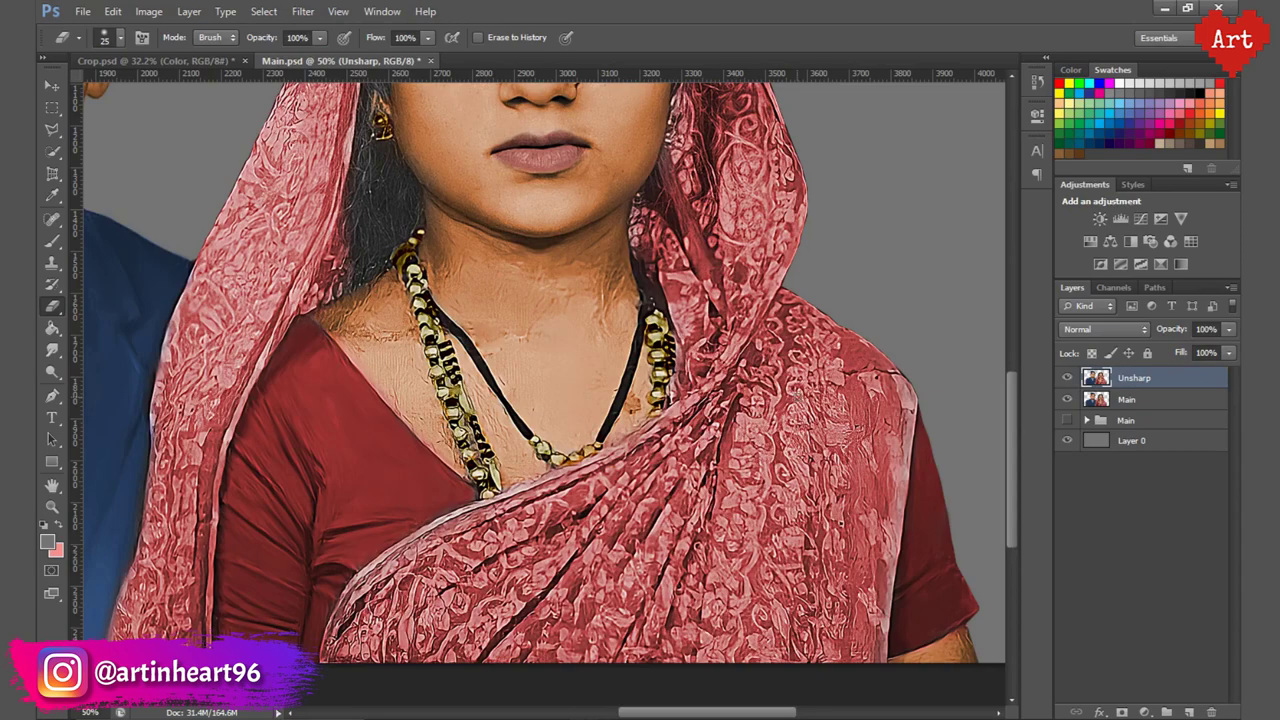
# Add a layer mask to Unsharp and paint sharpening off the saree's right side and folds.
pyautogui.rightClick(1131, 383)
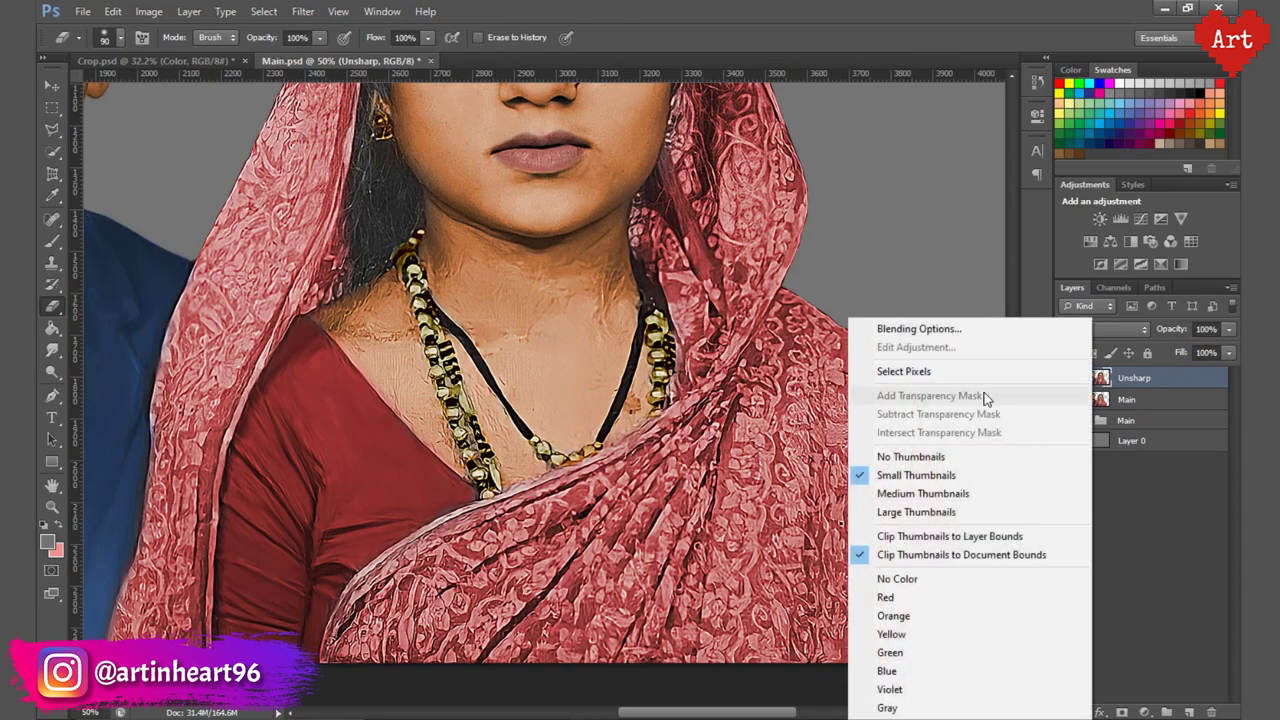
pyautogui.click(1121, 712)
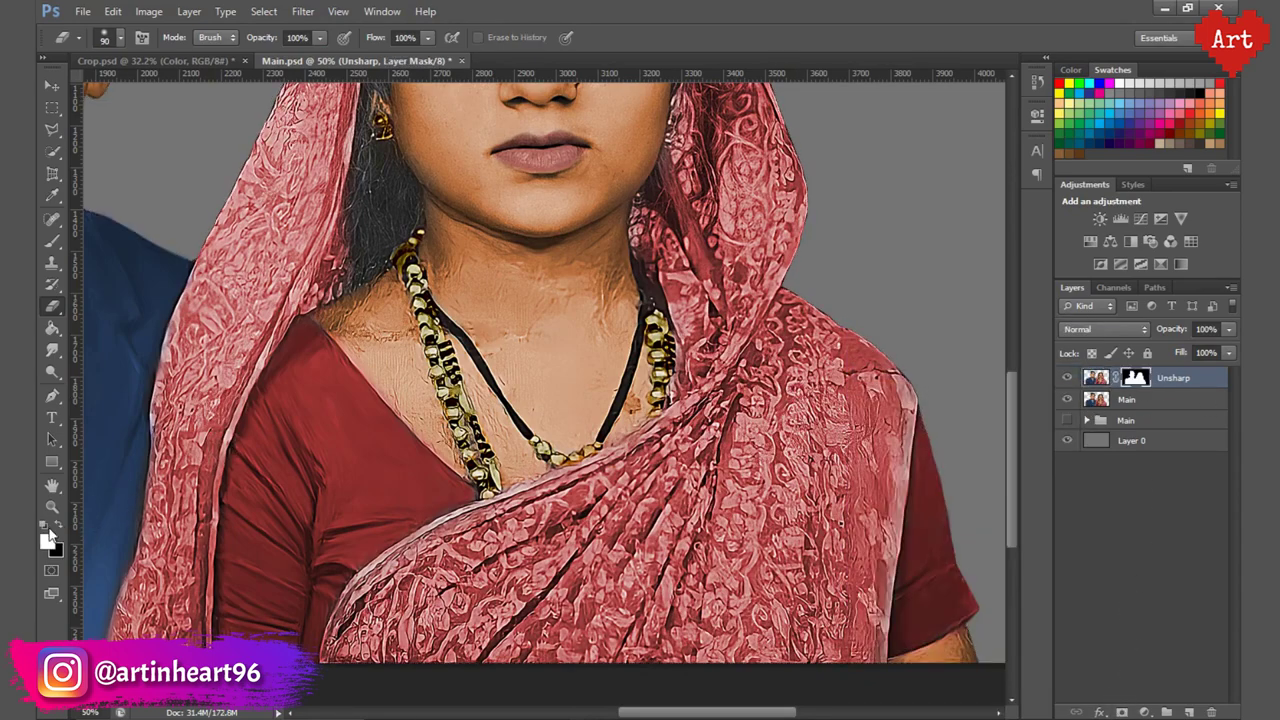
pyautogui.click(53, 243)
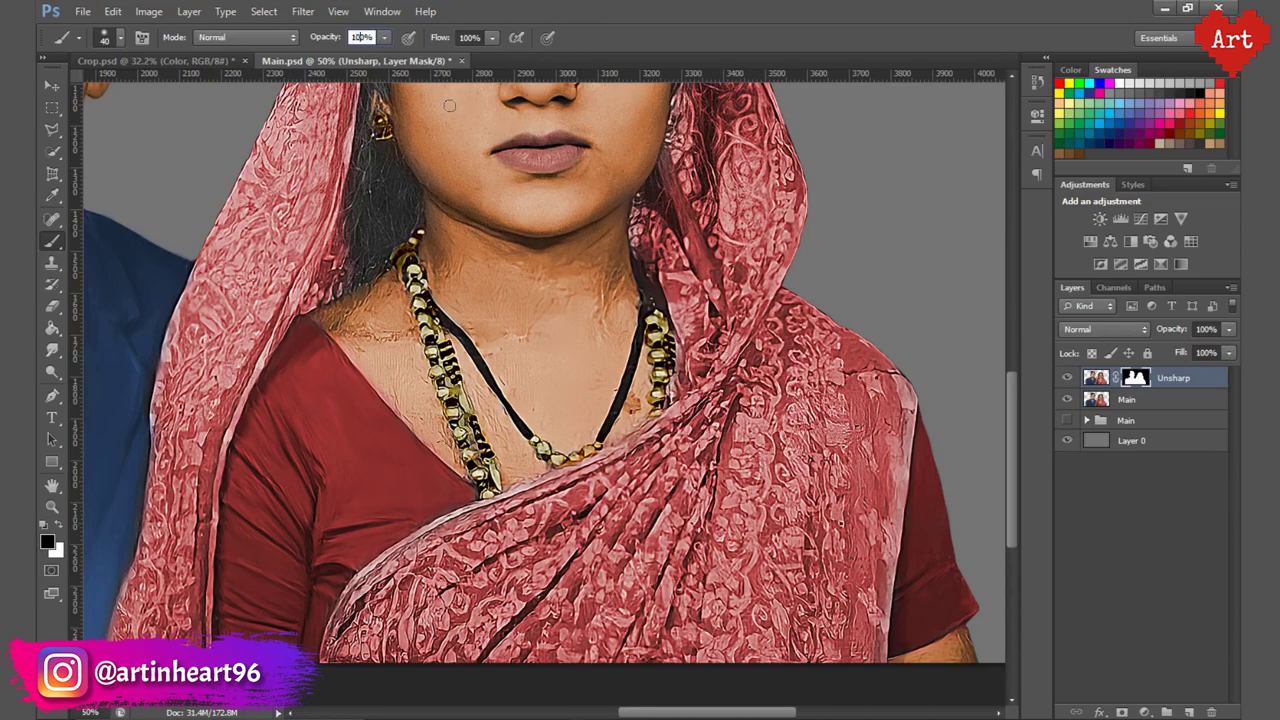
pyautogui.press('[')
pyautogui.press('[')
pyautogui.moveTo(770, 300)
pyautogui.mouseDown()
pyautogui.moveTo(800, 400)
pyautogui.moveTo(860, 440)
pyautogui.moveTo(820, 640)
pyautogui.moveTo(690, 410)
pyautogui.mouseUp()
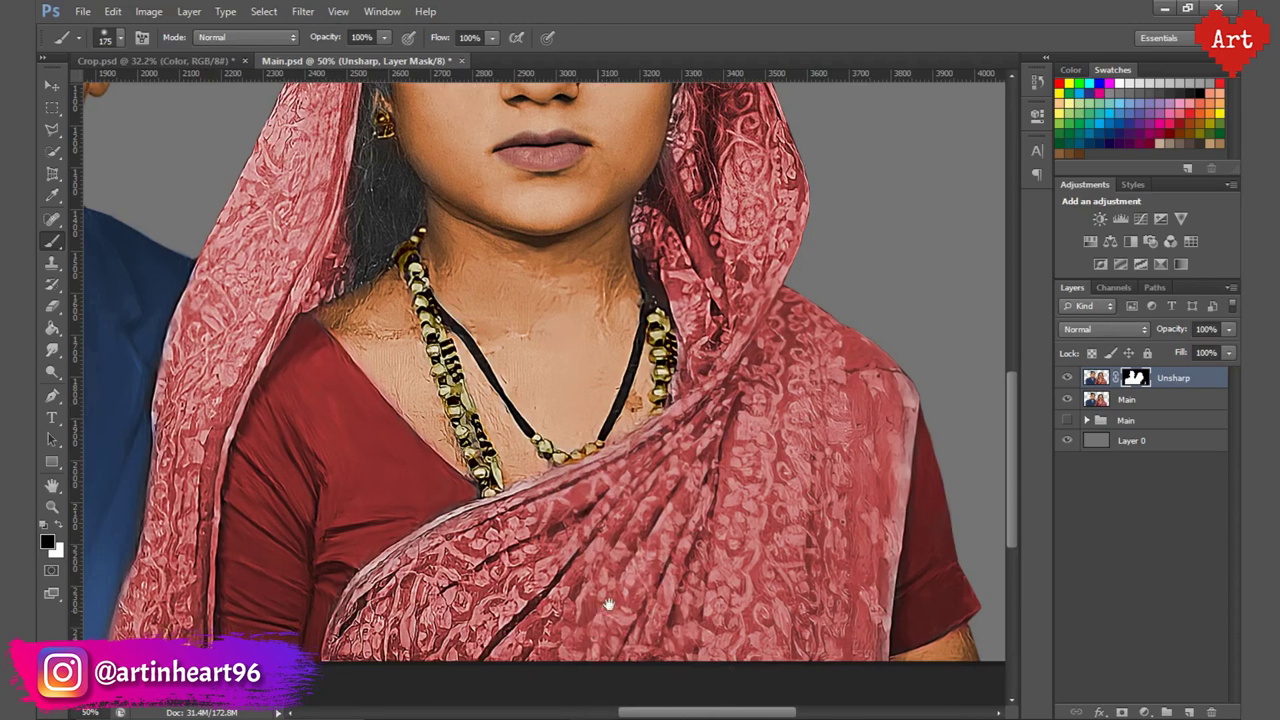
pyautogui.moveTo(441, 688); pyautogui.dragTo(591, 638)
pyautogui.moveTo(600, 570)
pyautogui.mouseDown()
pyautogui.moveTo(660, 450)
pyautogui.moveTo(520, 560)
pyautogui.mouseUp()
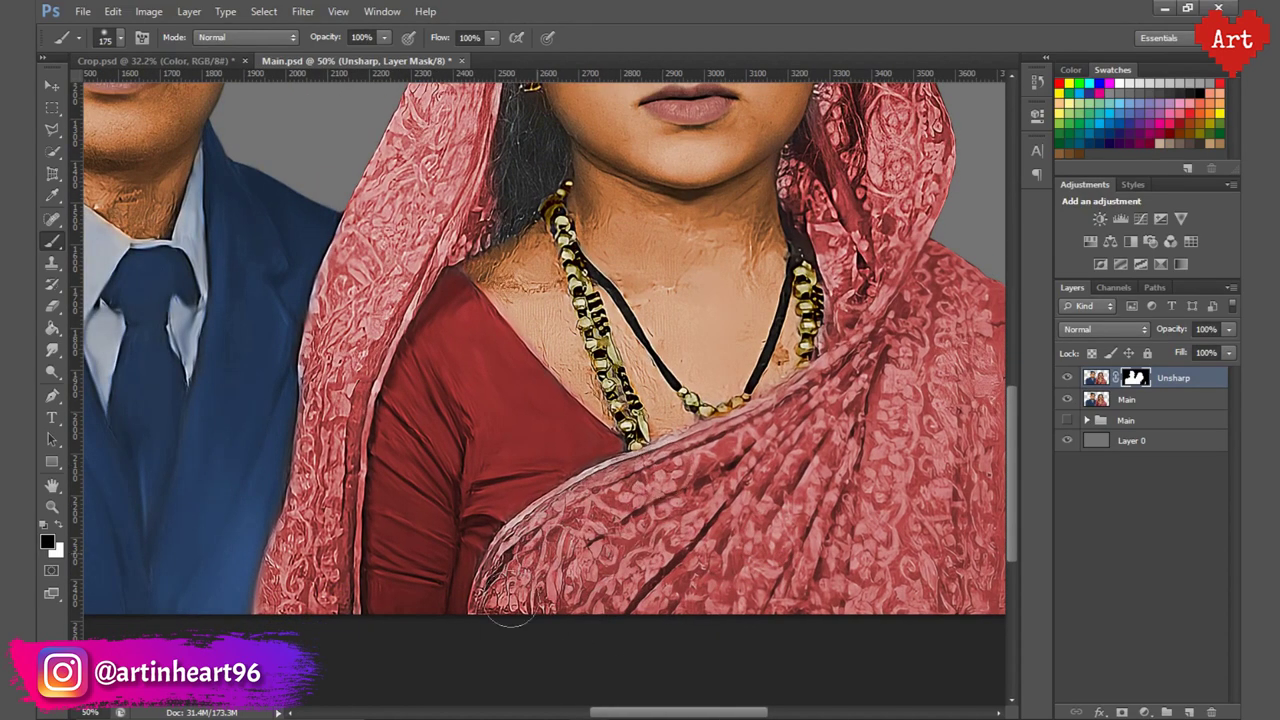
# Mask more sharpening off the saree beside the face and along its left edge.
pyautogui.scroll(3, 780, 590)
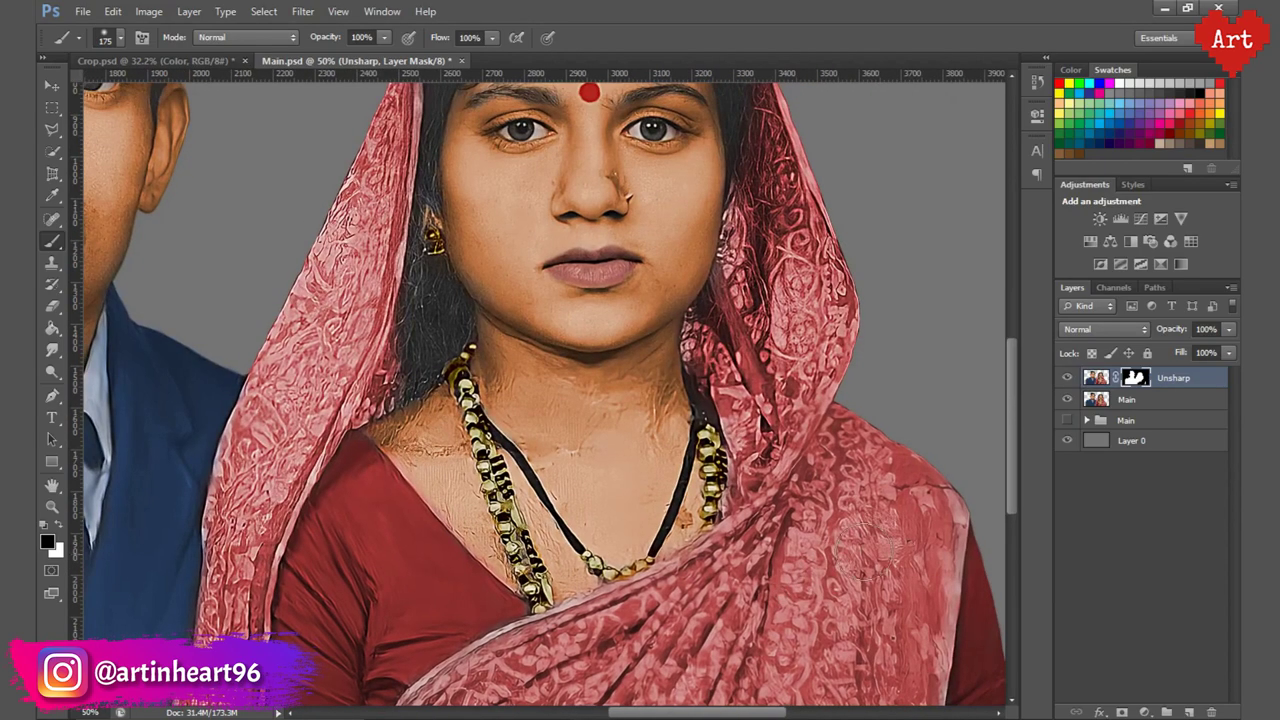
pyautogui.moveTo(726, 312)
pyautogui.mouseDown()
pyautogui.moveTo(770, 200)
pyautogui.moveTo(772, 330)
pyautogui.mouseUp()
pyautogui.scroll(5, 833, 235)
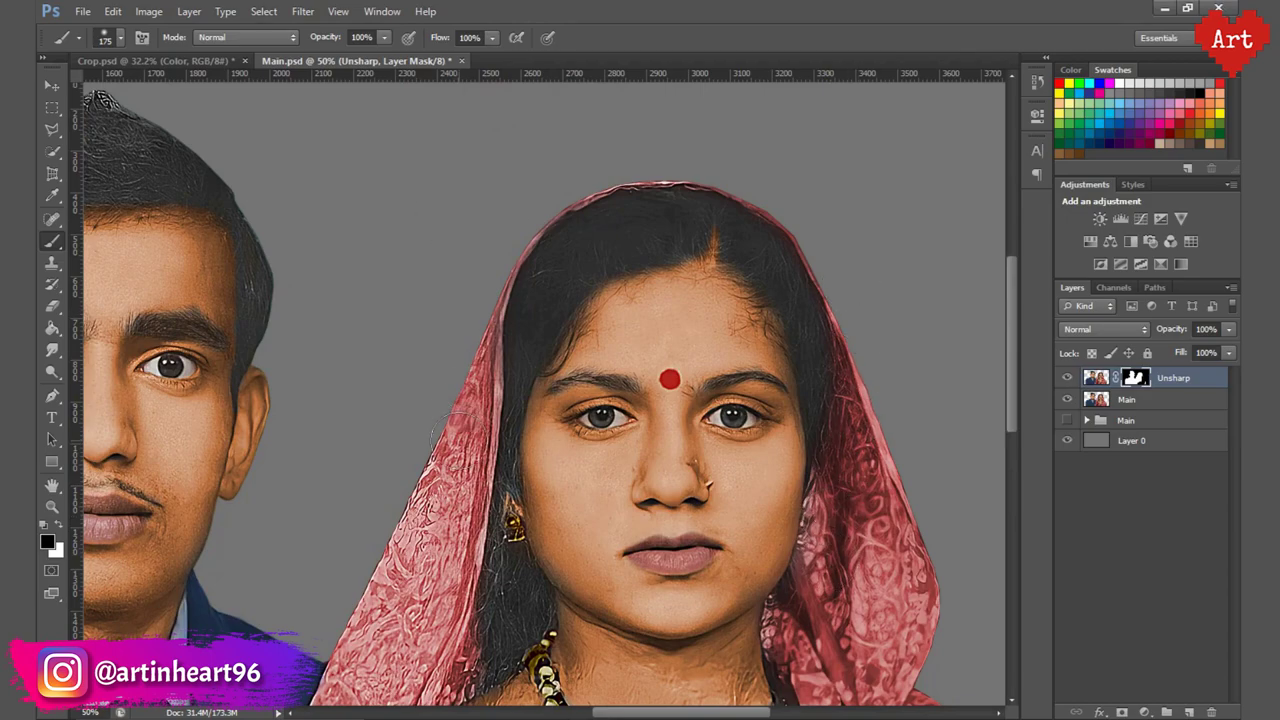
pyautogui.moveTo(406, 553); pyautogui.dragTo(538, 322)
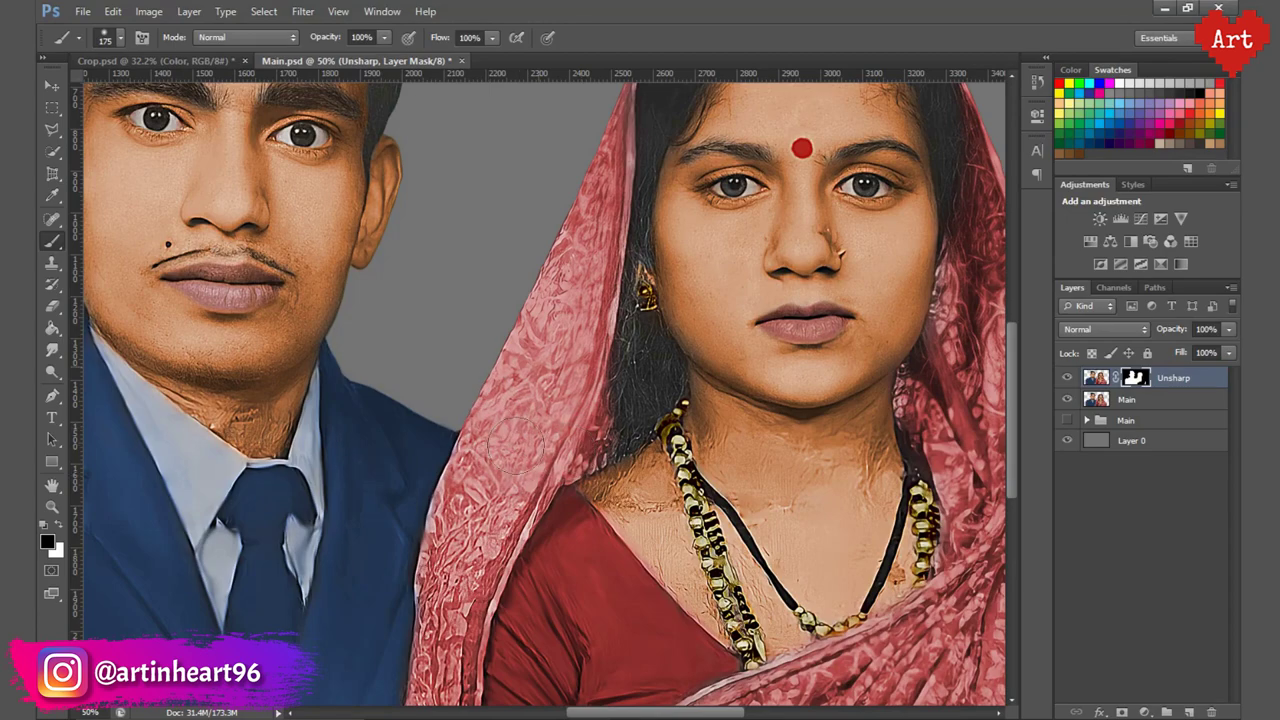
pyautogui.moveTo(516, 445); pyautogui.dragTo(576, 195)
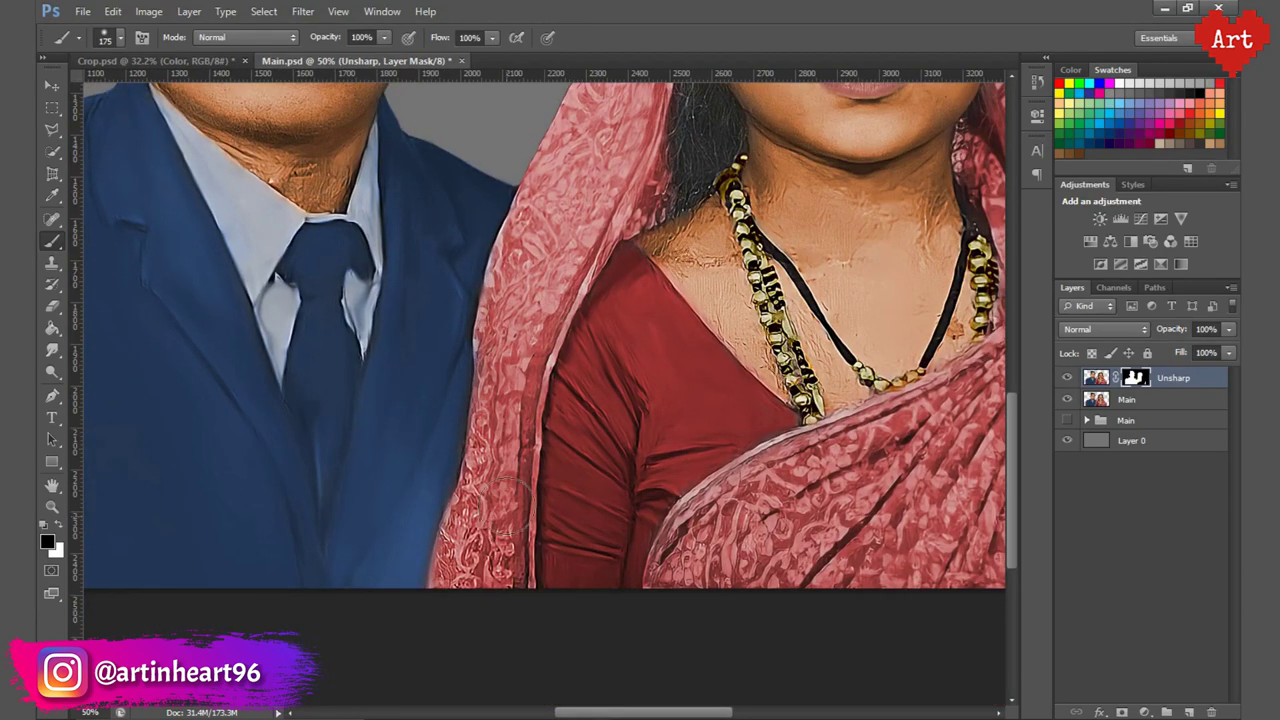
pyautogui.moveTo(508, 503); pyautogui.dragTo(463, 556)
# Fit the photo to the window and hide, then show, the Main layer to check the mask.
pyautogui.hotkey('ctrl', '0')
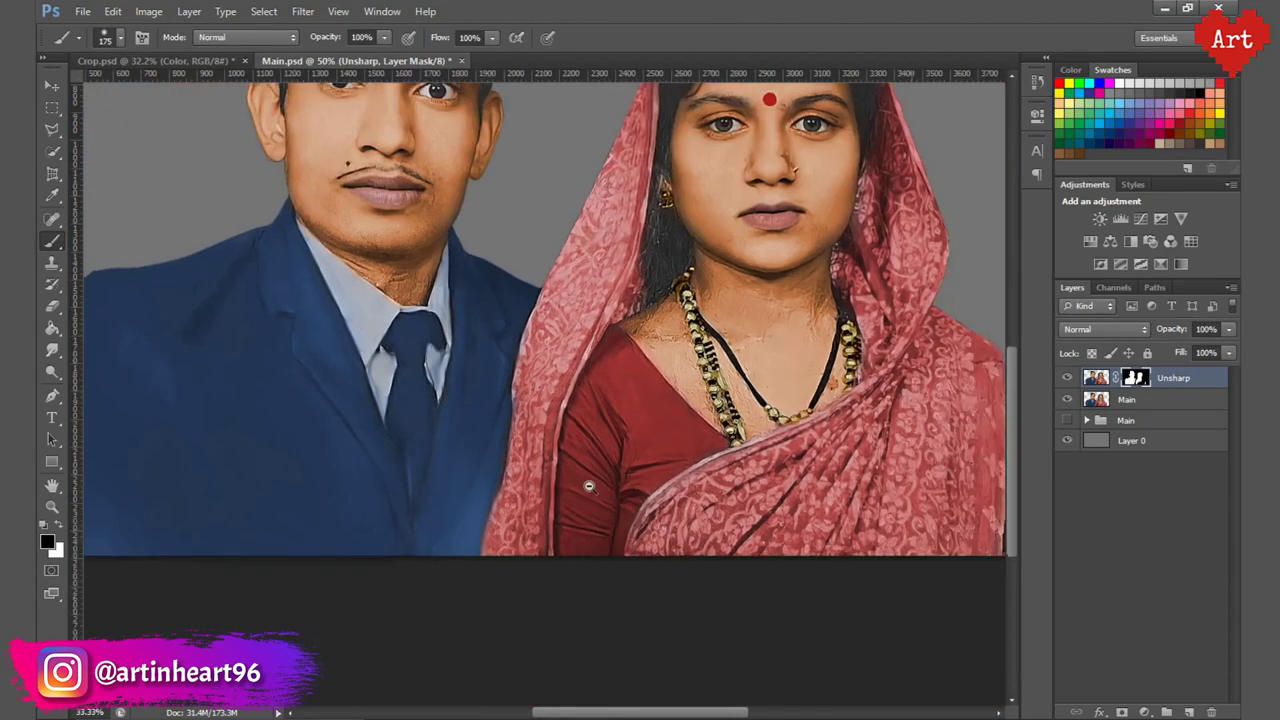
pyautogui.scroll(2, 420, 520)
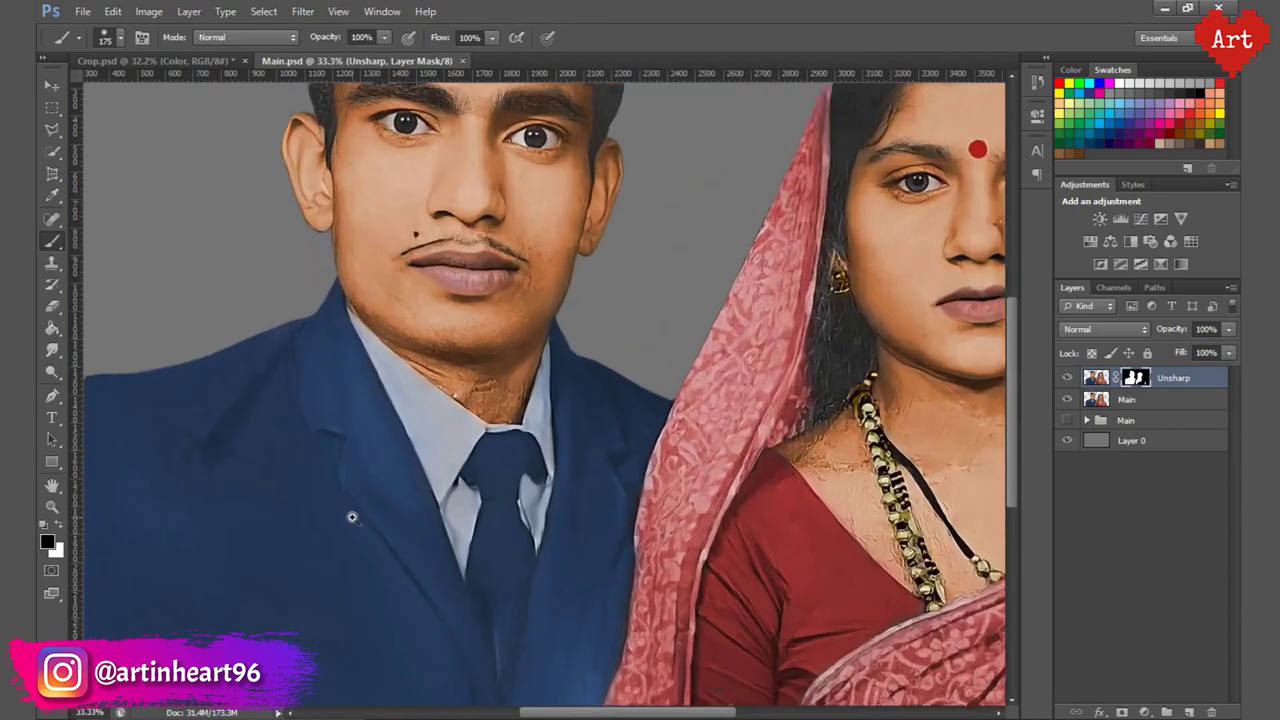
pyautogui.scroll(2, 480, 540)
pyautogui.hotkey('ctrl', '0')
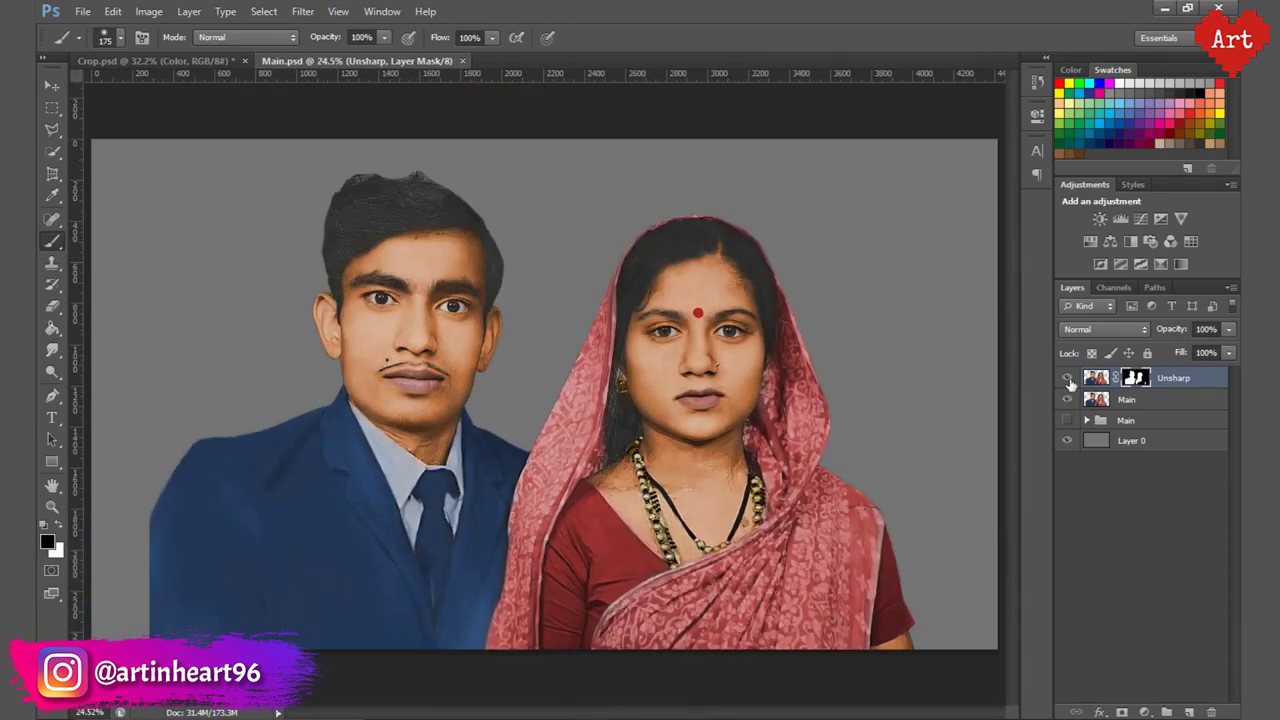
pyautogui.click(1068, 400)
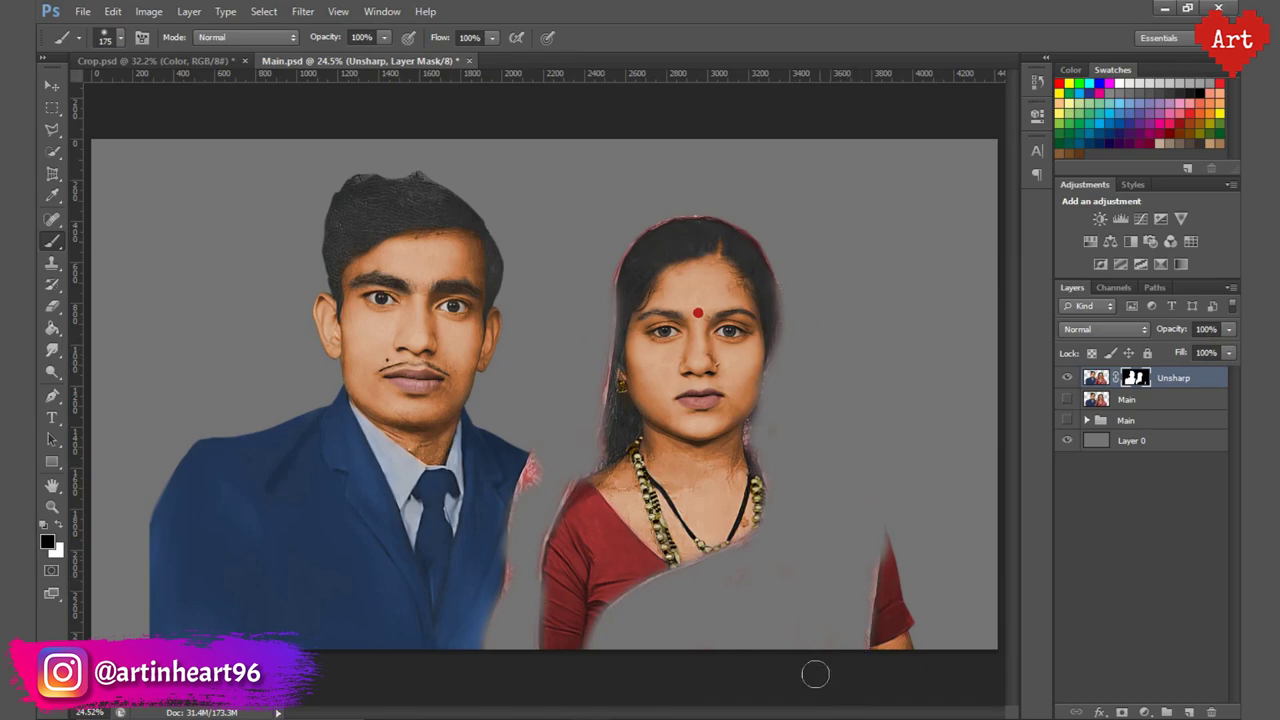
pyautogui.scroll(1, 836, 632)
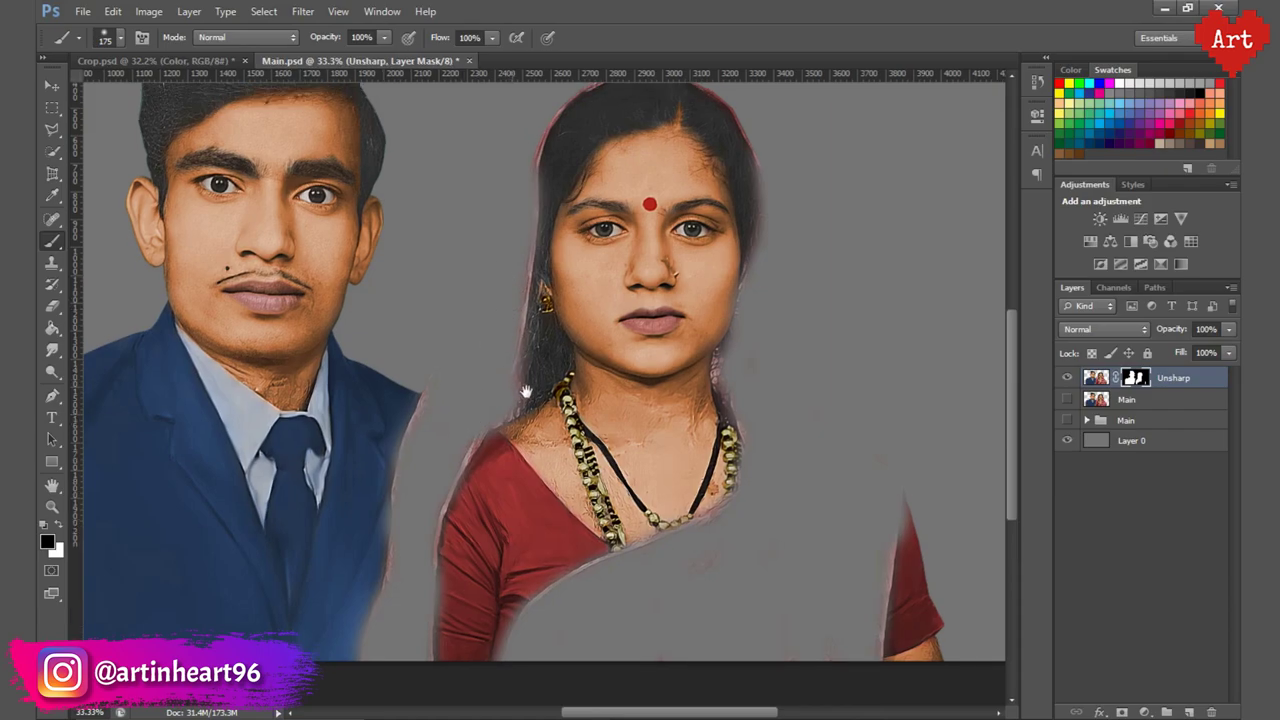
pyautogui.scroll(-1, 523, 380)
pyautogui.click(1067, 400)
pyautogui.scroll(-1, 610, 437)
pyautogui.scroll(1, 610, 437)
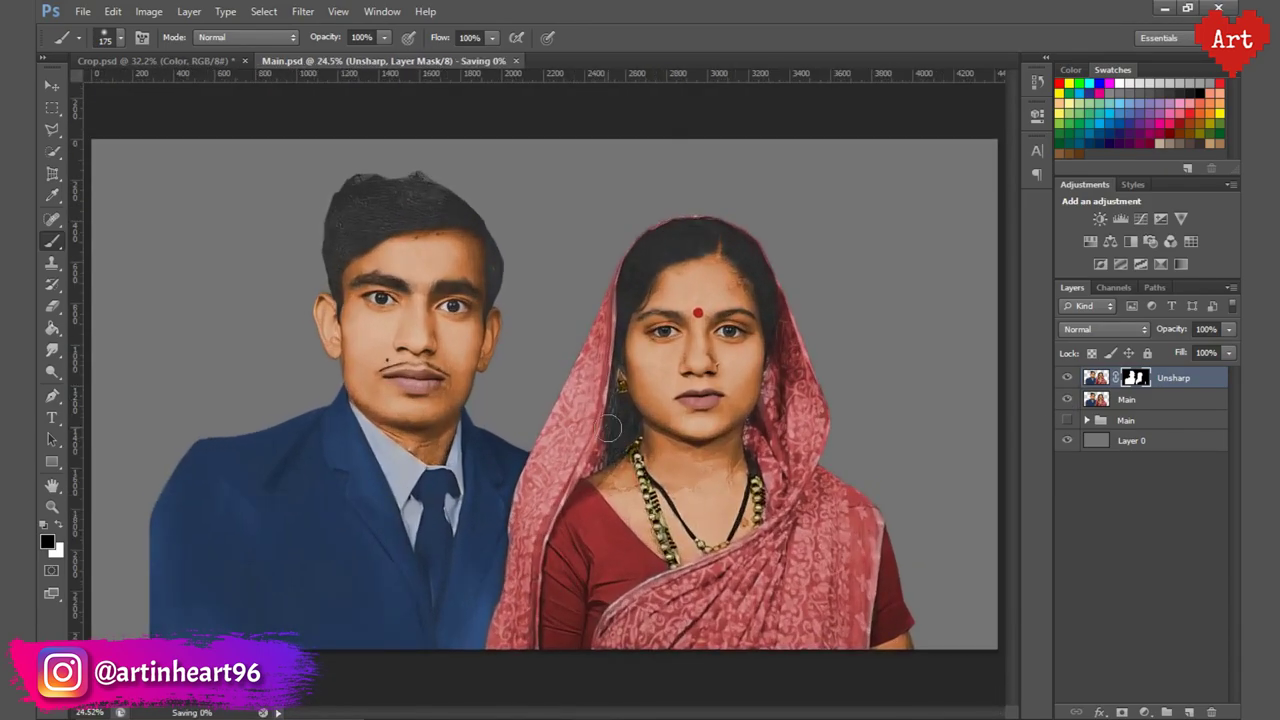
# Duplicate the Unsharp and Main layers into Unsharp copy and Main copy 2.
pyautogui.rightClick(1183, 380)
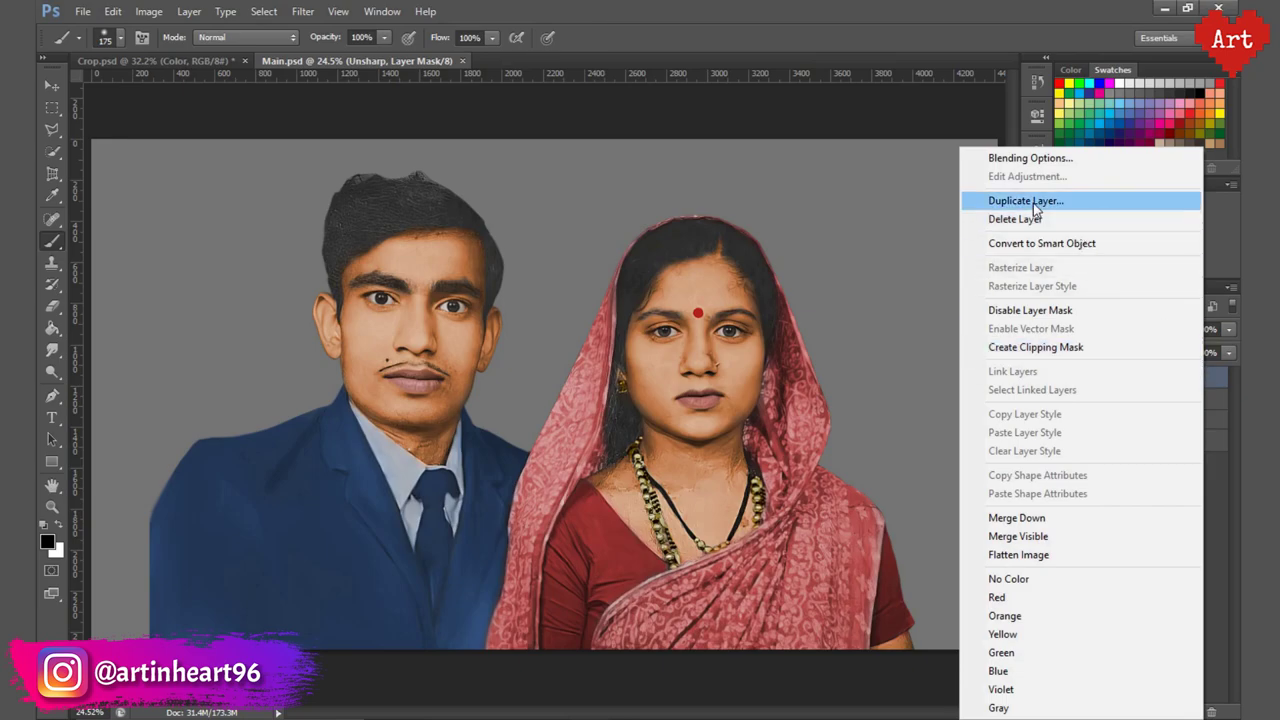
pyautogui.click(1075, 199)
pyautogui.click(782, 226)
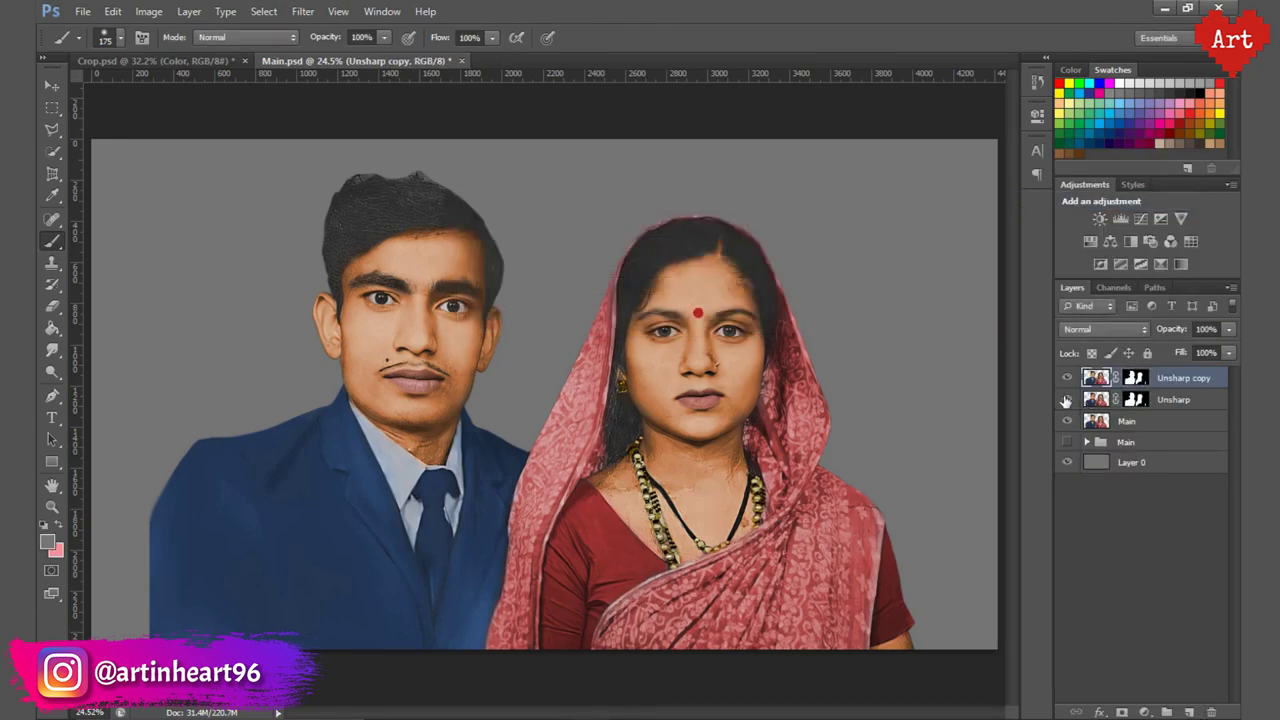
pyautogui.rightClick(1153, 430)
pyautogui.click(1006, 201)
pyautogui.press('Return')
# Move Main copy 2 under Unsharp copy, hide Unsharp, and merge the two copies.
pyautogui.moveTo(1140, 421); pyautogui.dragTo(1140, 399)
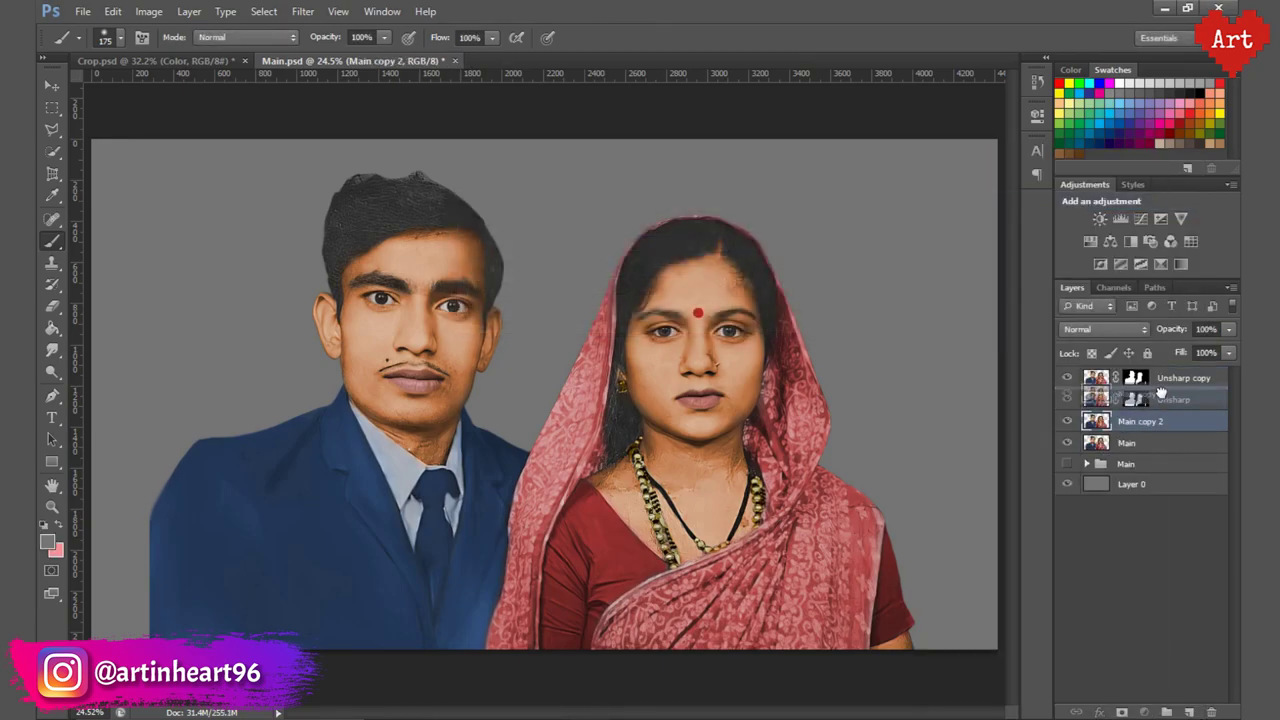
pyautogui.click(1066, 421)
pyautogui.rightClick(1186, 385)
pyautogui.click(1063, 530)
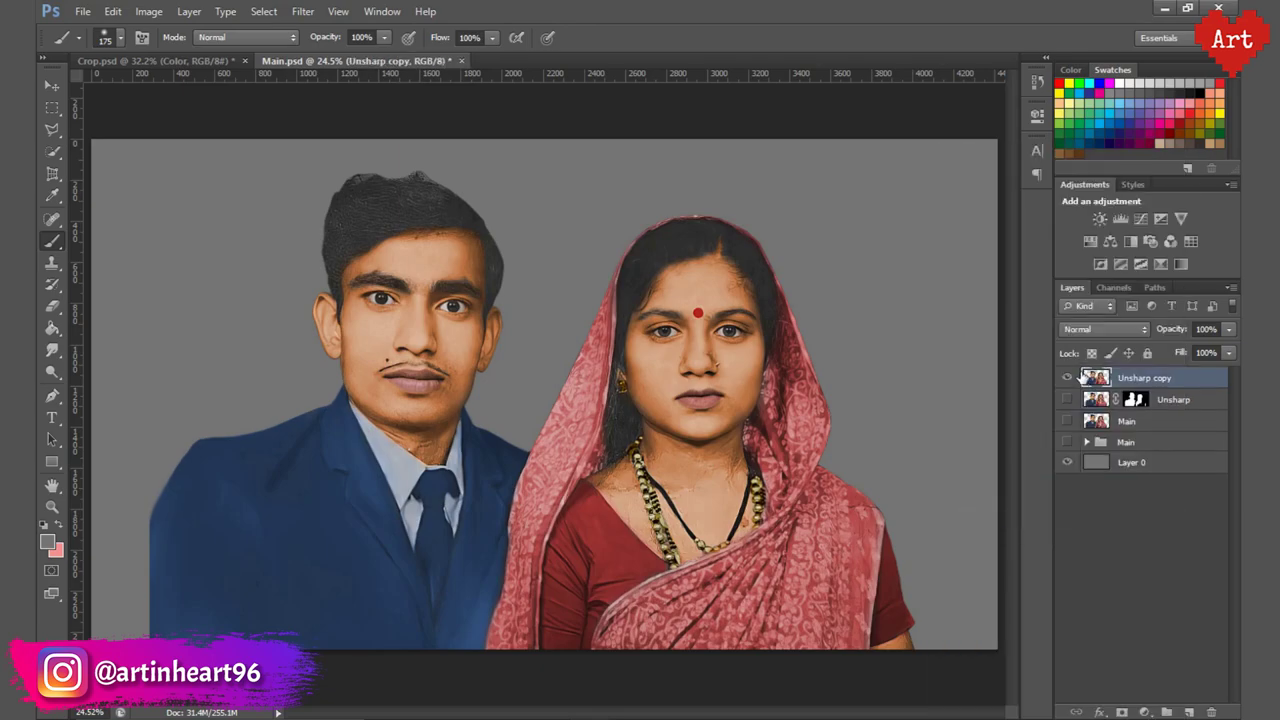
pyautogui.scroll(4, 357, 361)
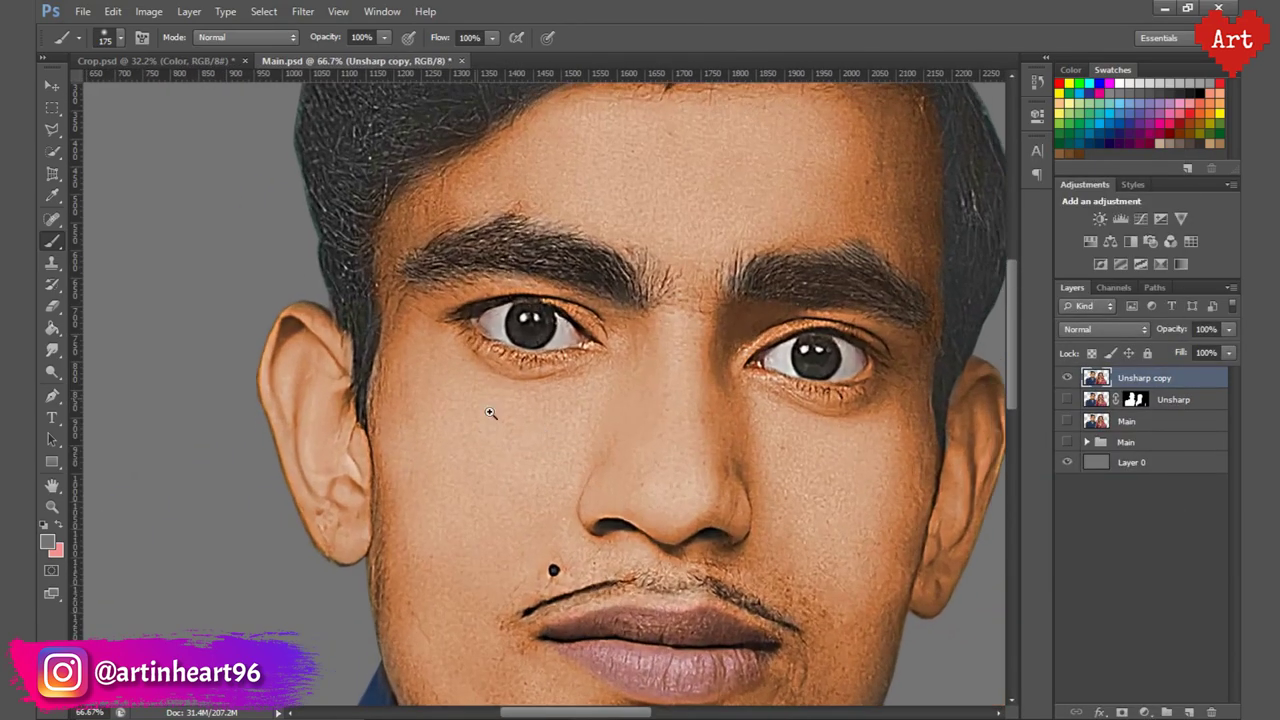
# Smudge the man's forehead skin smooth in a wide band at 20% strength.
pyautogui.press('r')
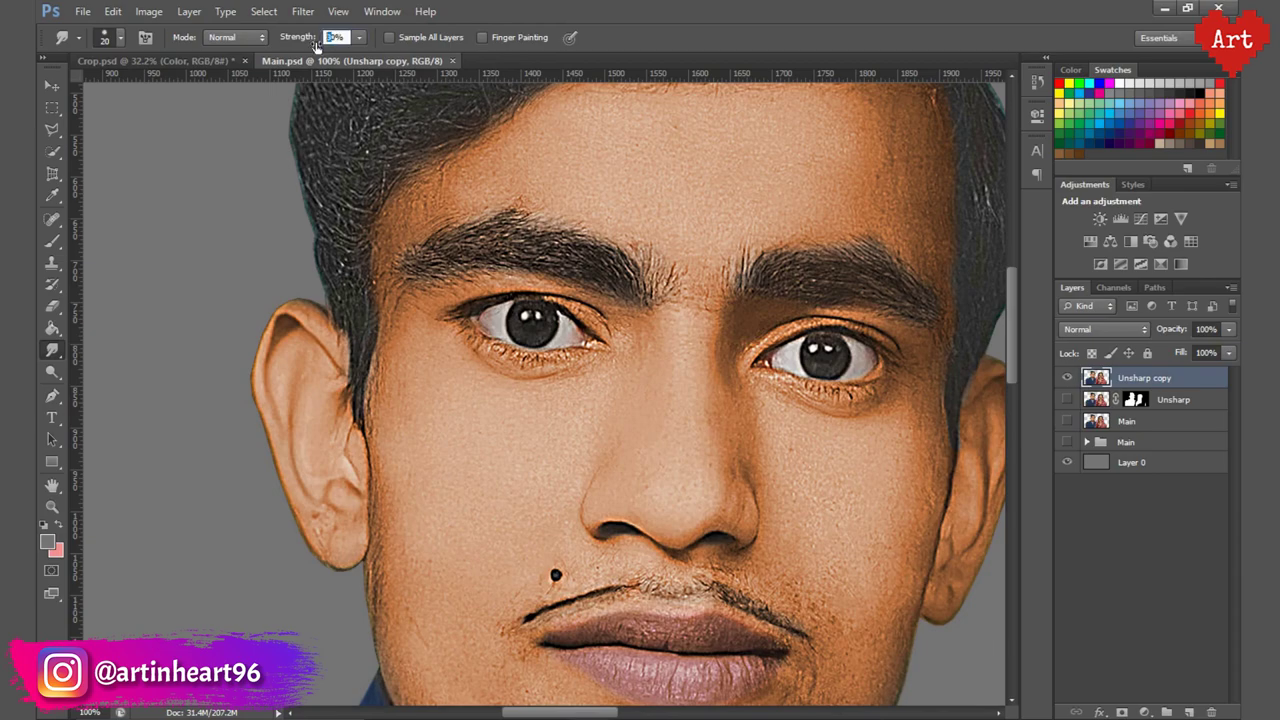
pyautogui.moveTo(659, 243); pyautogui.dragTo(679, 381)
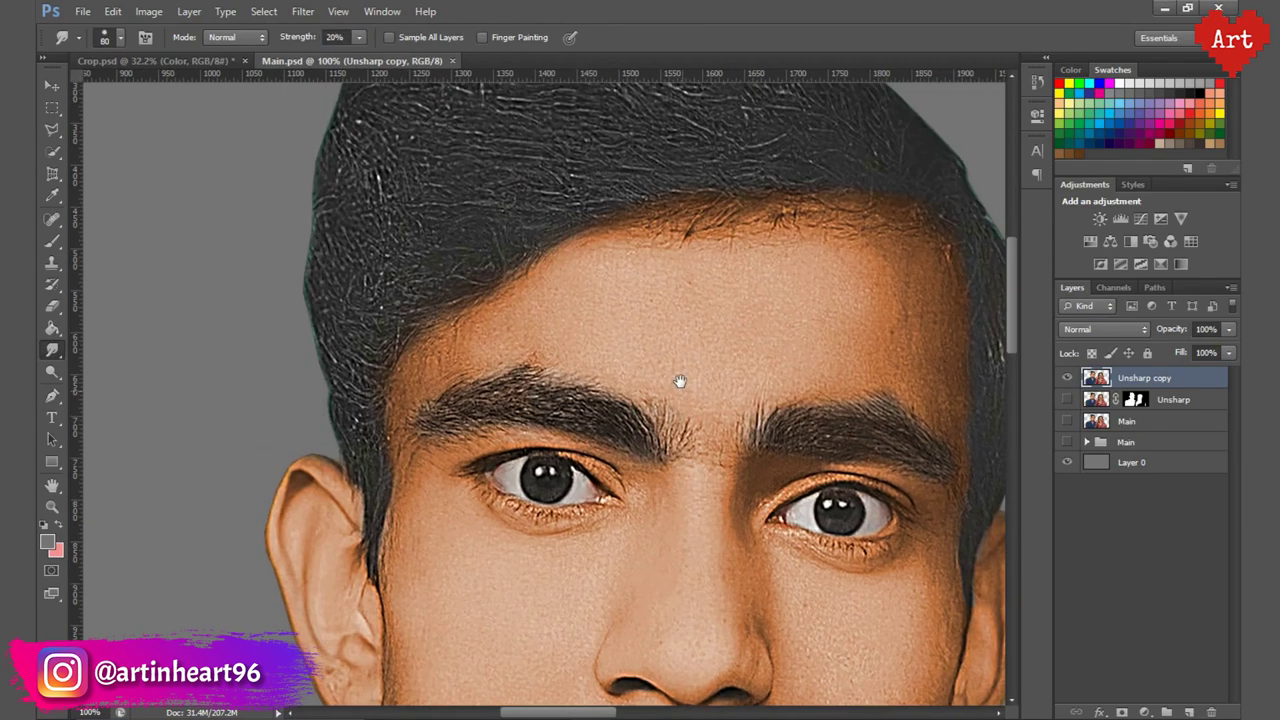
pyautogui.press(']')
pyautogui.press(']')
pyautogui.moveTo(571, 271)
pyautogui.mouseDown()
pyautogui.moveTo(808, 329)
pyautogui.moveTo(904, 247)
pyautogui.mouseUp()
pyautogui.press('[')
pyautogui.press('[')
pyautogui.press('[')
# Smudge the skin beside the mole under the man's left eye.
pyautogui.moveTo(596, 369); pyautogui.dragTo(708, 359)
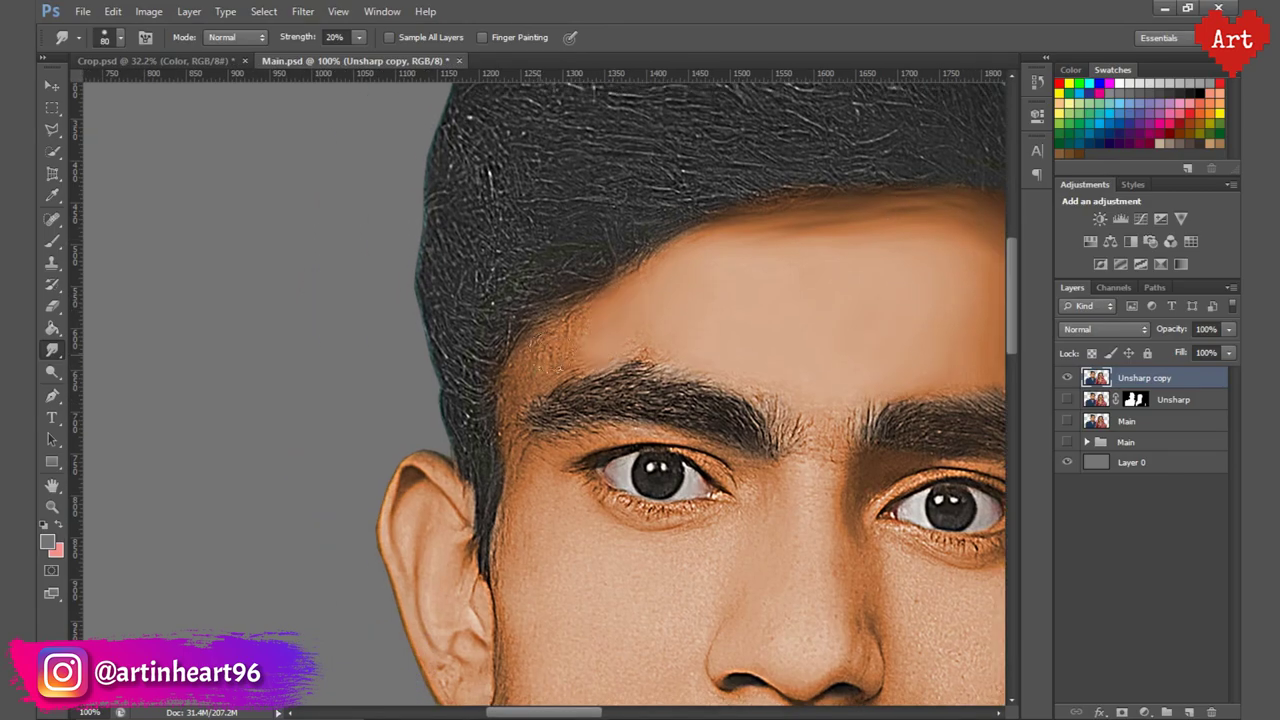
pyautogui.press('[')
pyautogui.press('[')
pyautogui.scroll(1, 657, 400)
pyautogui.moveTo(400, 640)
pyautogui.mouseDown()
pyautogui.moveTo(540, 398)
pyautogui.moveTo(355, 388)
pyautogui.mouseUp()
pyautogui.press('[')
pyautogui.press('[')
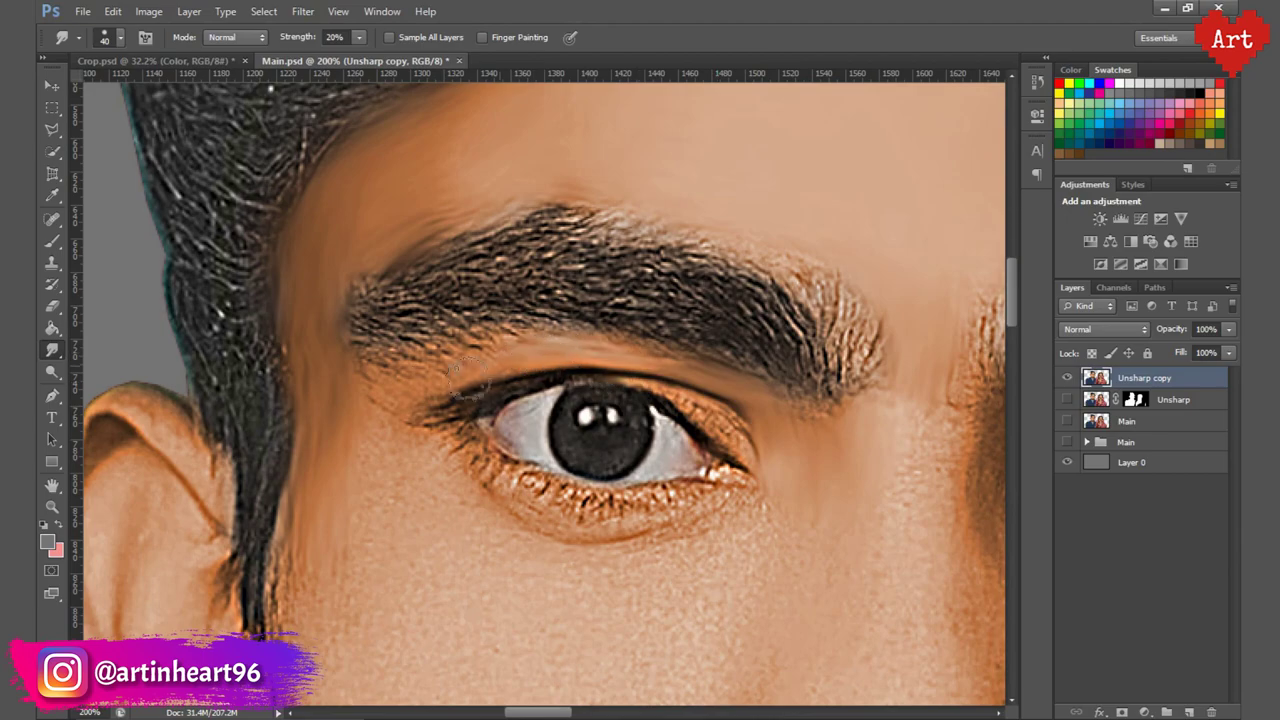
pyautogui.press(']')
pyautogui.moveTo(625, 517)
pyautogui.mouseDown()
pyautogui.moveTo(597, 382)
pyautogui.moveTo(460, 316)
pyautogui.mouseUp()
pyautogui.press(']')
pyautogui.press(']')
pyautogui.scroll(-1, 628, 403)
pyautogui.press(']')
pyautogui.press(']')
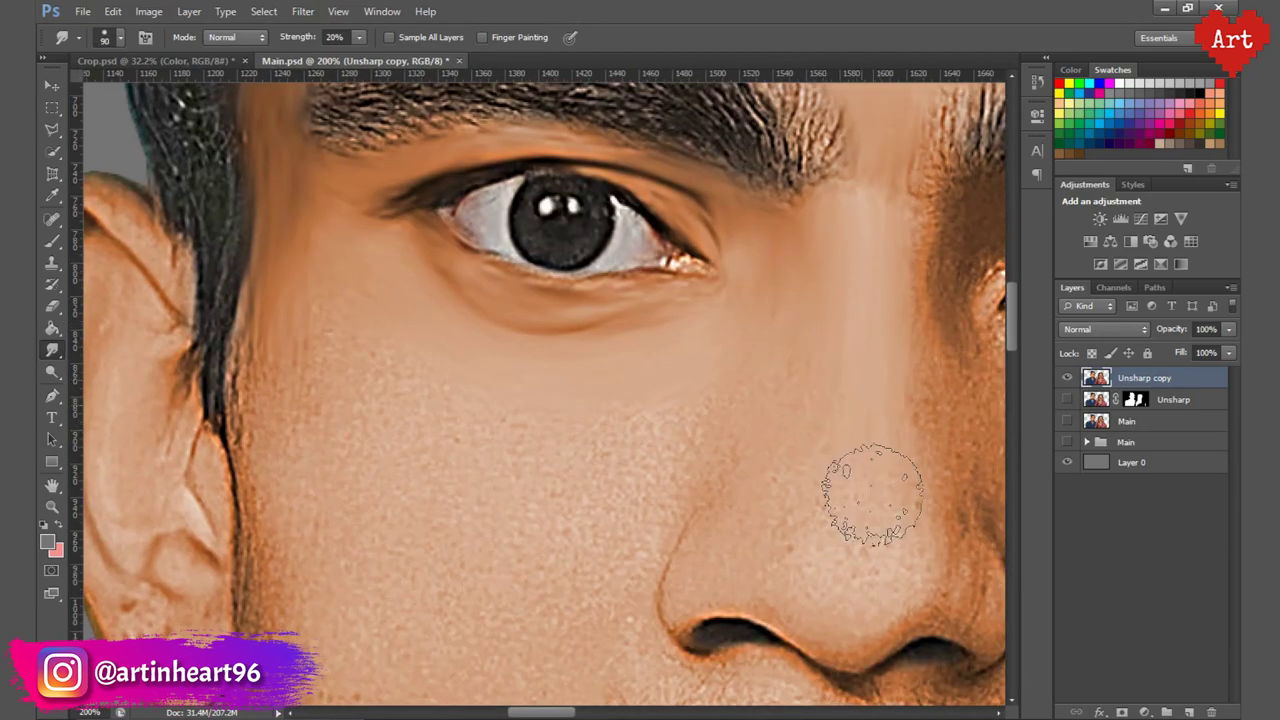
pyautogui.press(']')
pyautogui.scroll(-1, 450, 420)
pyautogui.scroll(-1, 430, 410)
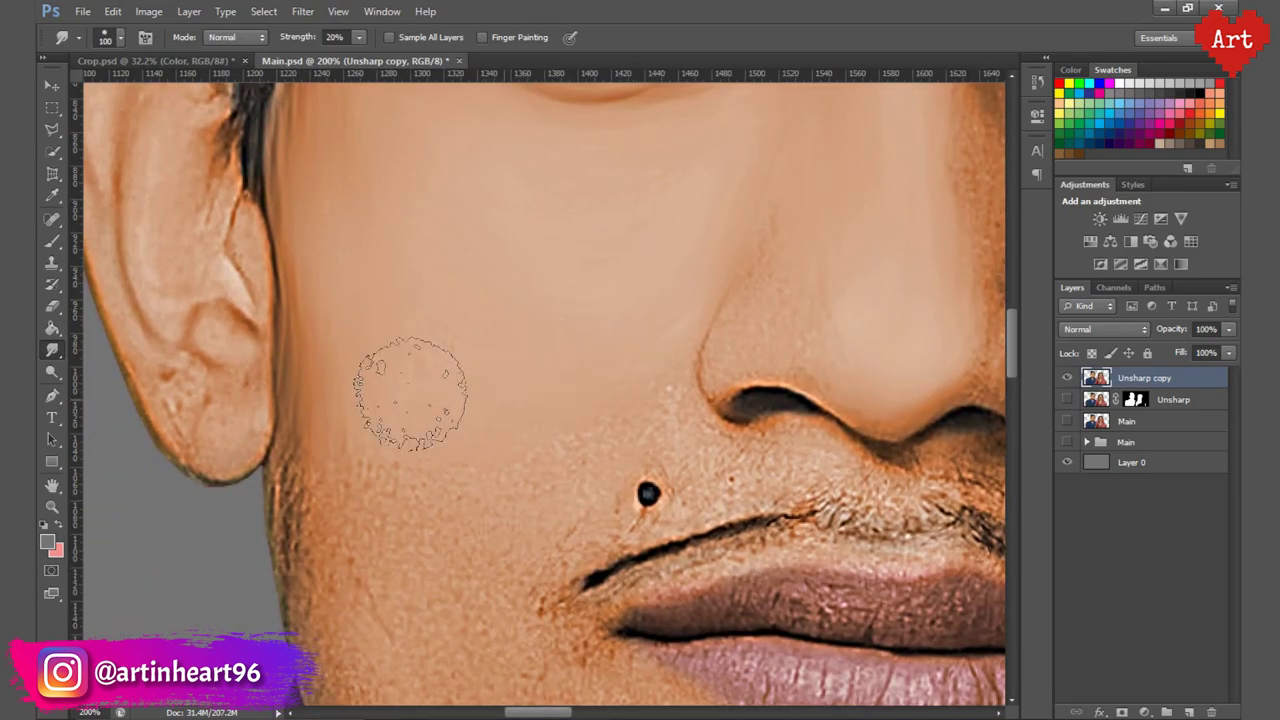
pyautogui.scroll(-1, 410, 393)
pyautogui.keyDown('alt'); pyautogui.scroll(-1, 410, 440); pyautogui.keyUp('alt')
pyautogui.scroll(2, 600, 350)
pyautogui.hscroll(1, 600, 350)
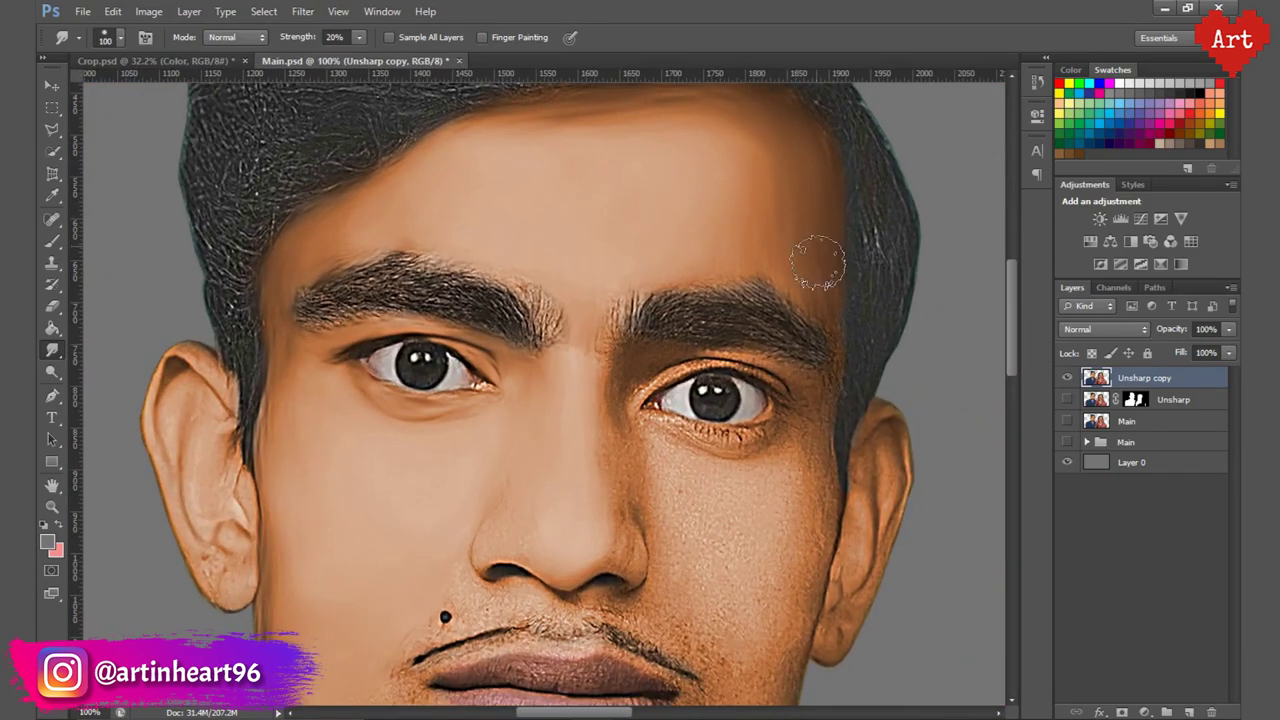
pyautogui.keyDown('alt'); pyautogui.scroll(1, 817, 262); pyautogui.keyUp('alt')
pyautogui.scroll(-2, 600, 330)
pyautogui.press('[')
pyautogui.press('[')
pyautogui.press('[')
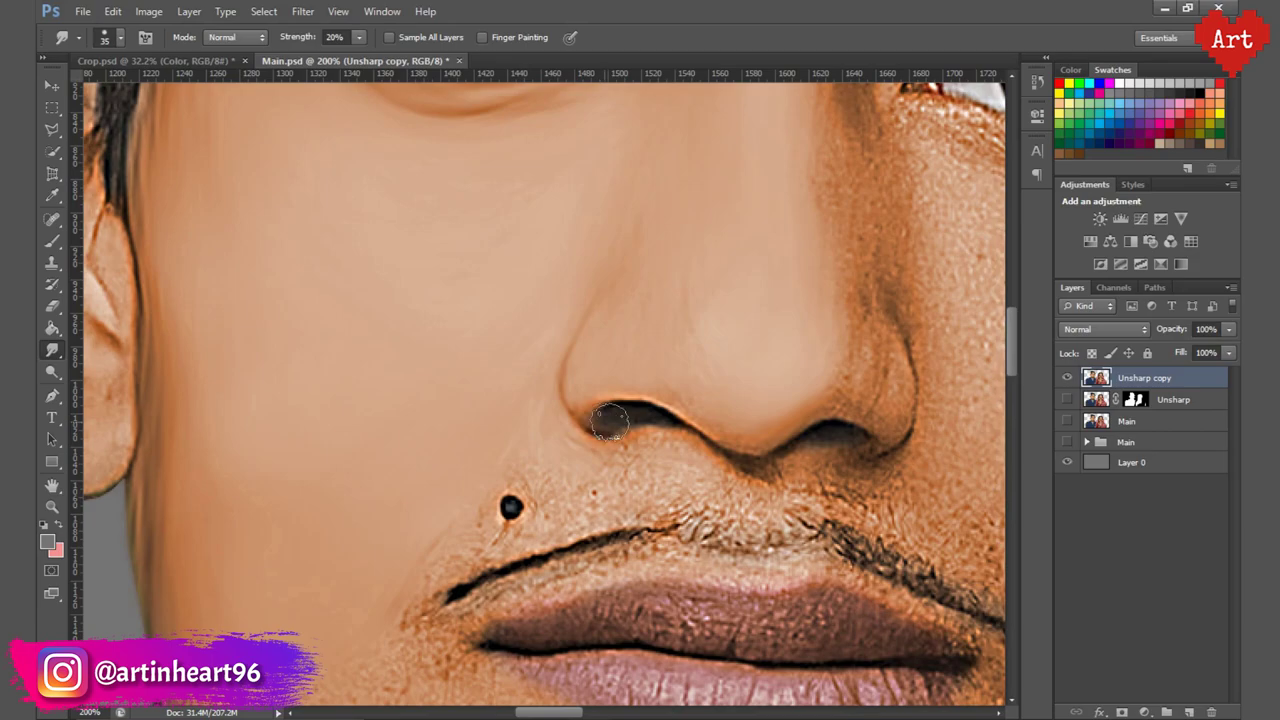
pyautogui.press('[')
pyautogui.press('[')
pyautogui.press('[')
pyautogui.moveTo(550, 465); pyautogui.dragTo(515, 500)
# Smudge the lashes along the lower eyelid smooth.
pyautogui.press('[')
pyautogui.hscroll(2, 540, 500)
pyautogui.scroll(1, 560, 510)
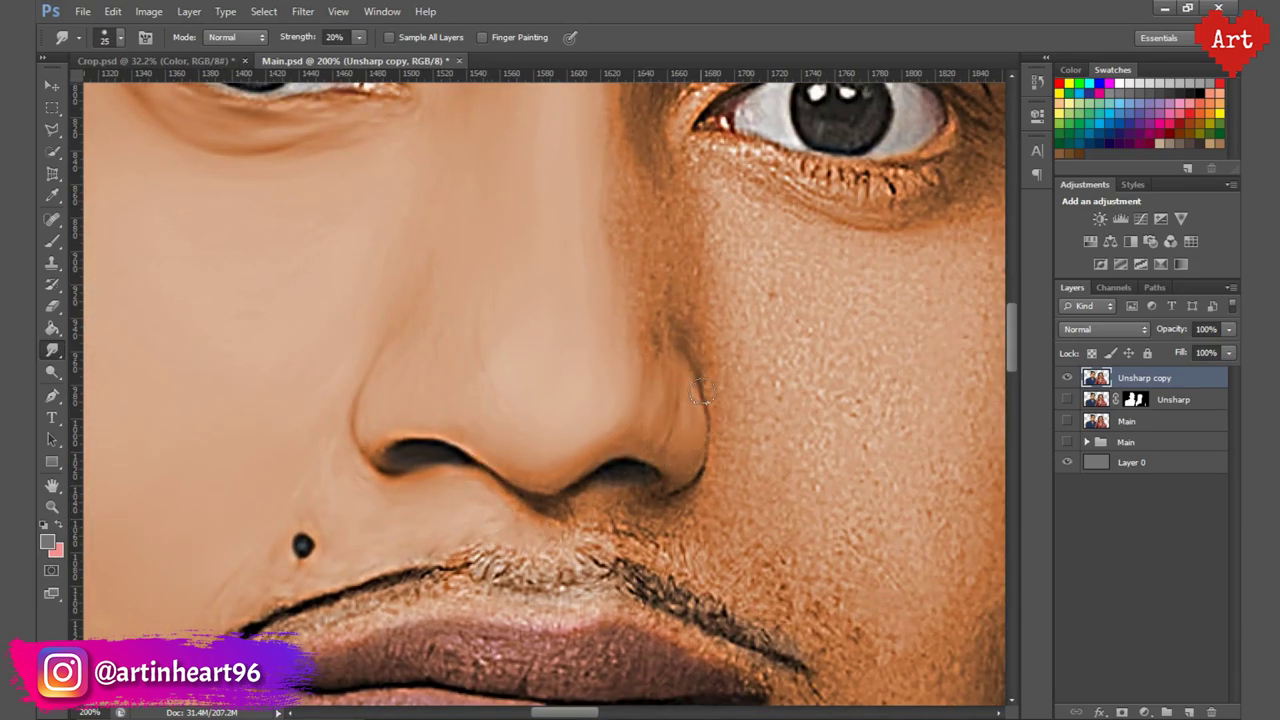
pyautogui.hscroll(1, 694, 523)
pyautogui.scroll(2, 600, 490)
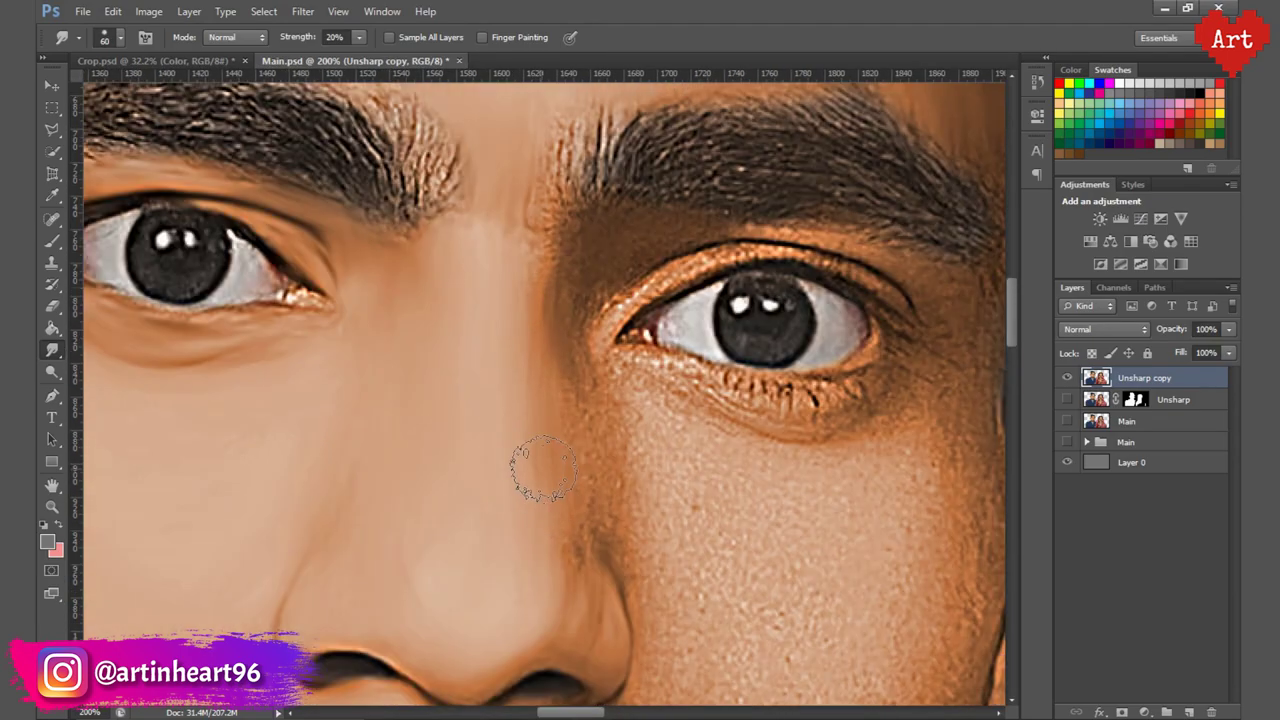
pyautogui.hscroll(2, 672, 265)
pyautogui.press('[')
pyautogui.press('[')
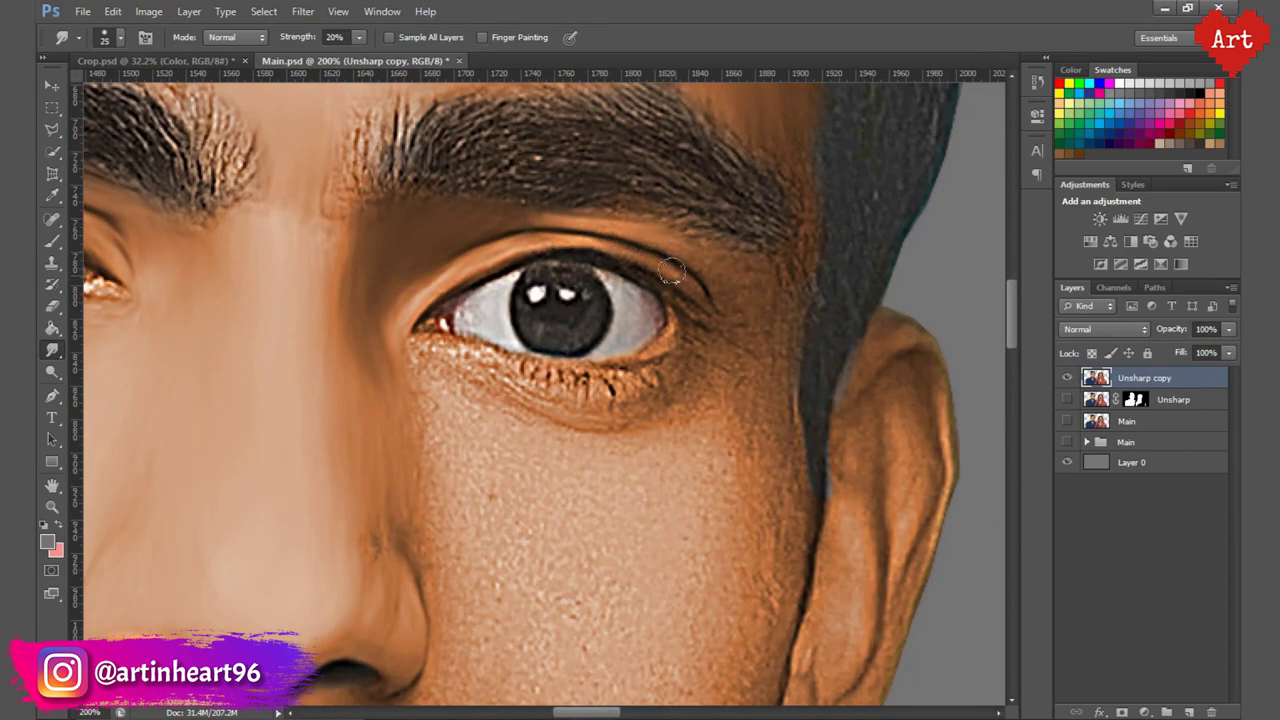
pyautogui.press(']')
pyautogui.moveTo(420, 338)
pyautogui.mouseDown()
pyautogui.moveTo(586, 380)
pyautogui.moveTo(668, 366)
pyautogui.mouseUp()
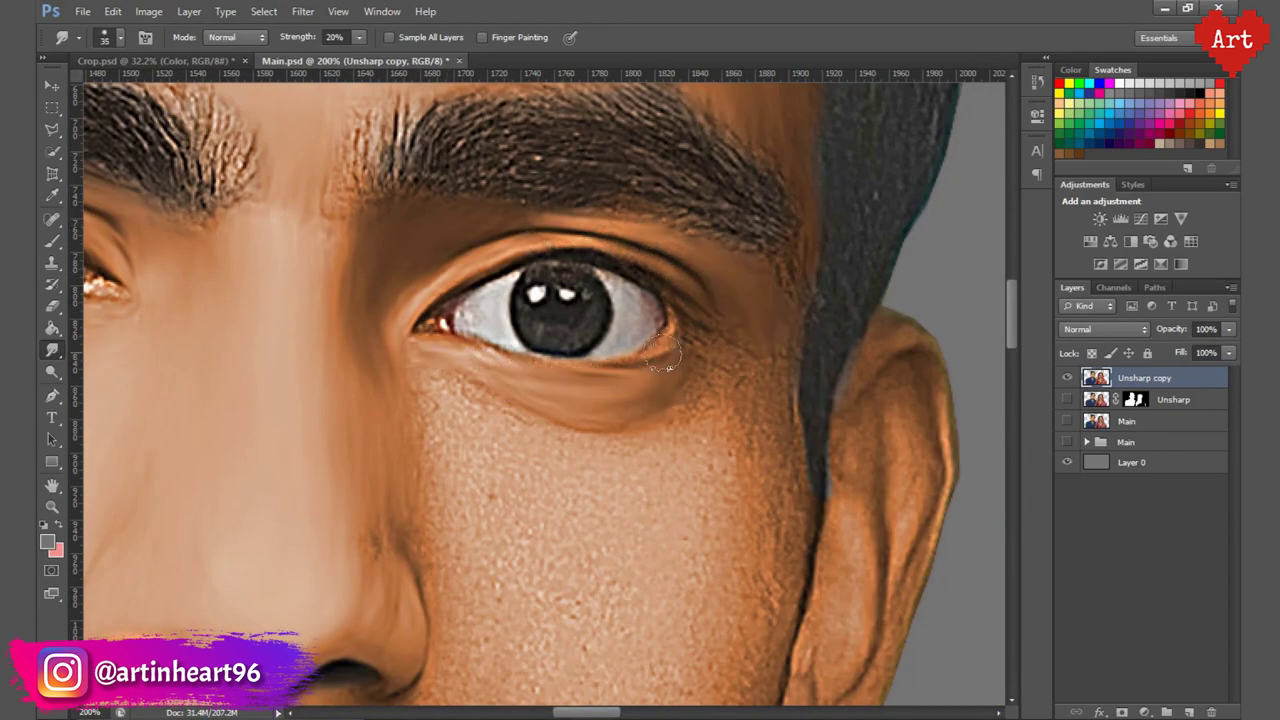
# Smudge the cheek and chin skin smooth.
pyautogui.scroll(-2, 710, 377)
pyautogui.press(']')
pyautogui.moveTo(455, 243)
pyautogui.mouseDown()
pyautogui.moveTo(563, 300)
pyautogui.moveTo(700, 320)
pyautogui.mouseUp()
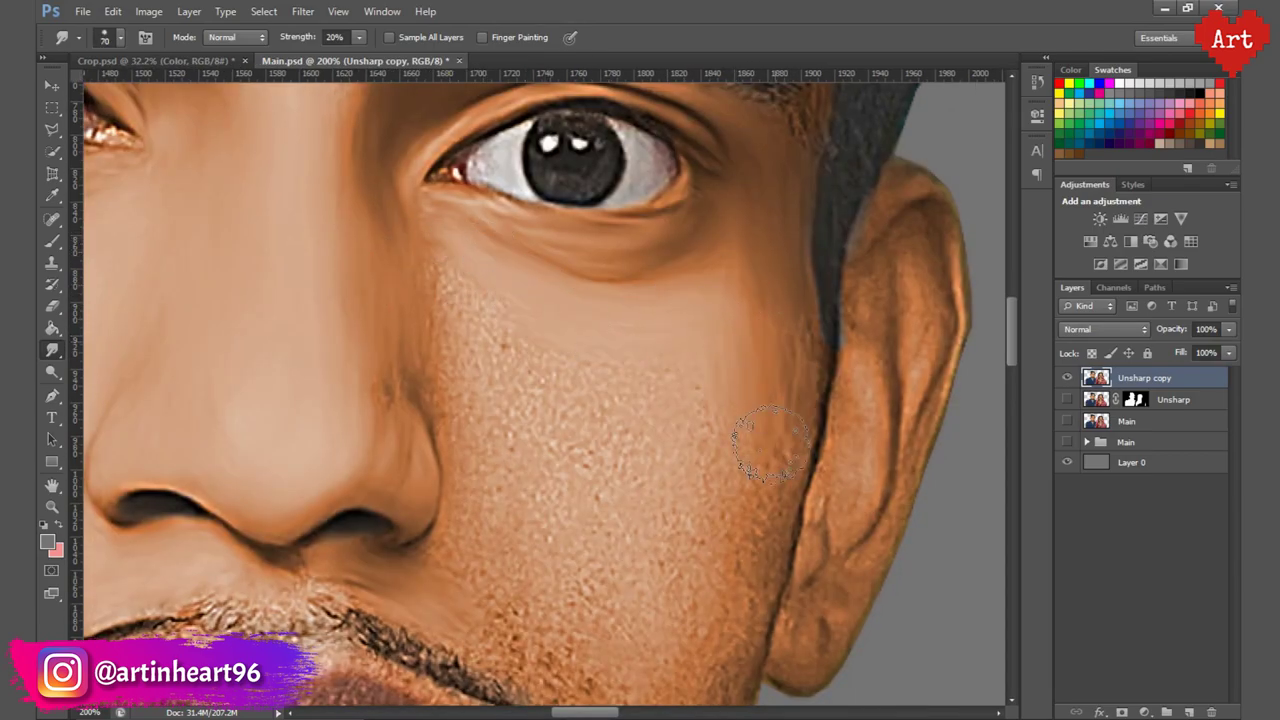
pyautogui.press(']')
pyautogui.press(']')
pyautogui.press(']')
pyautogui.scroll(1, 586, 480)
pyautogui.scroll(-2, 749, 337)
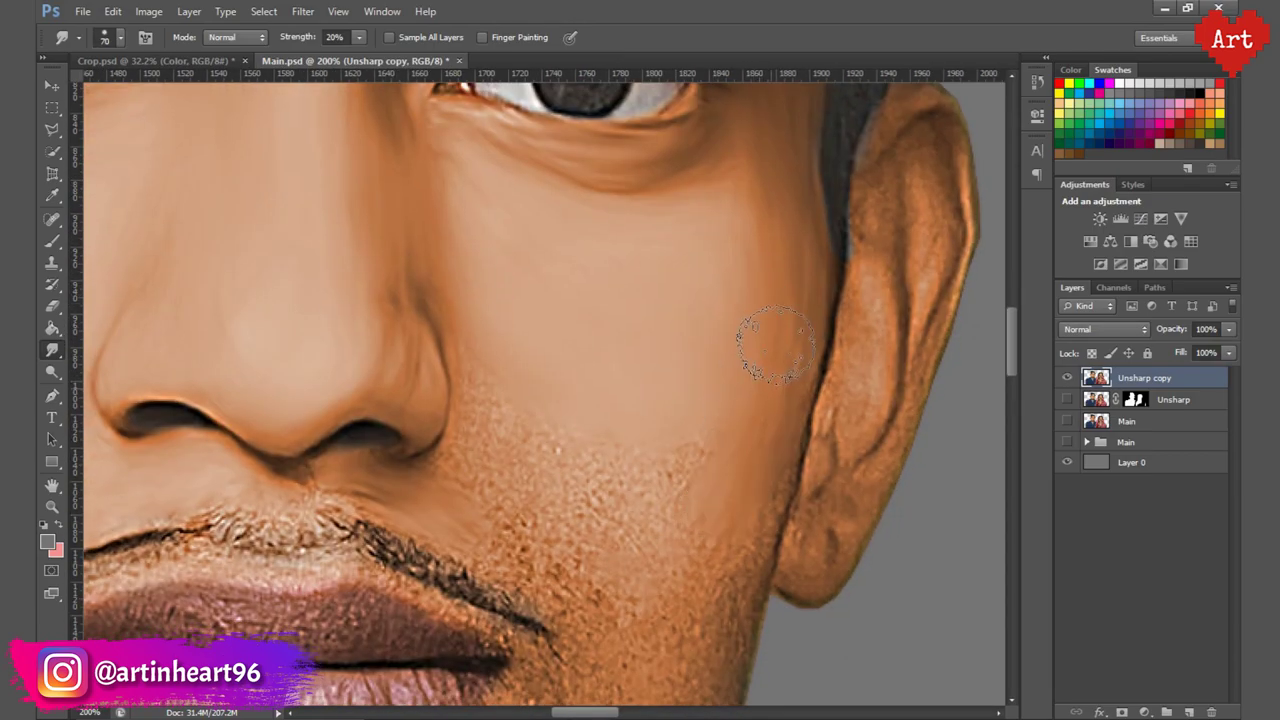
pyautogui.scroll(-4, 748, 507)
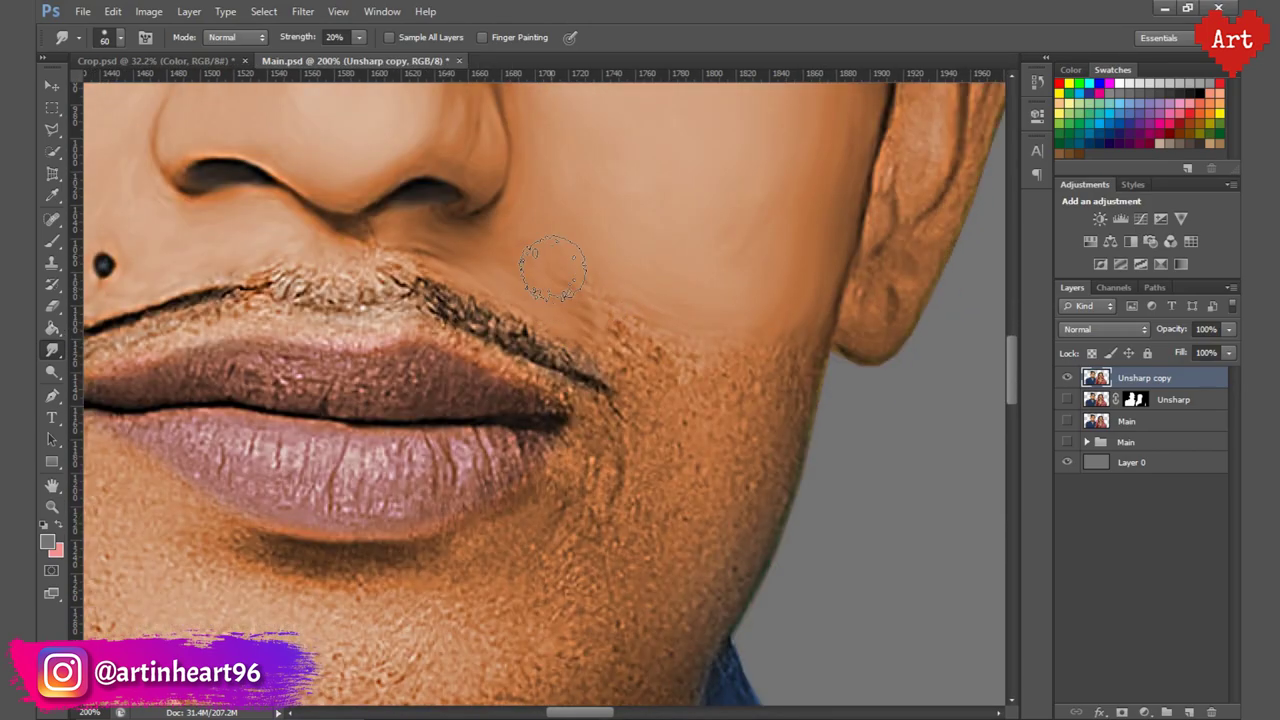
pyautogui.hscroll(-2, 770, 366)
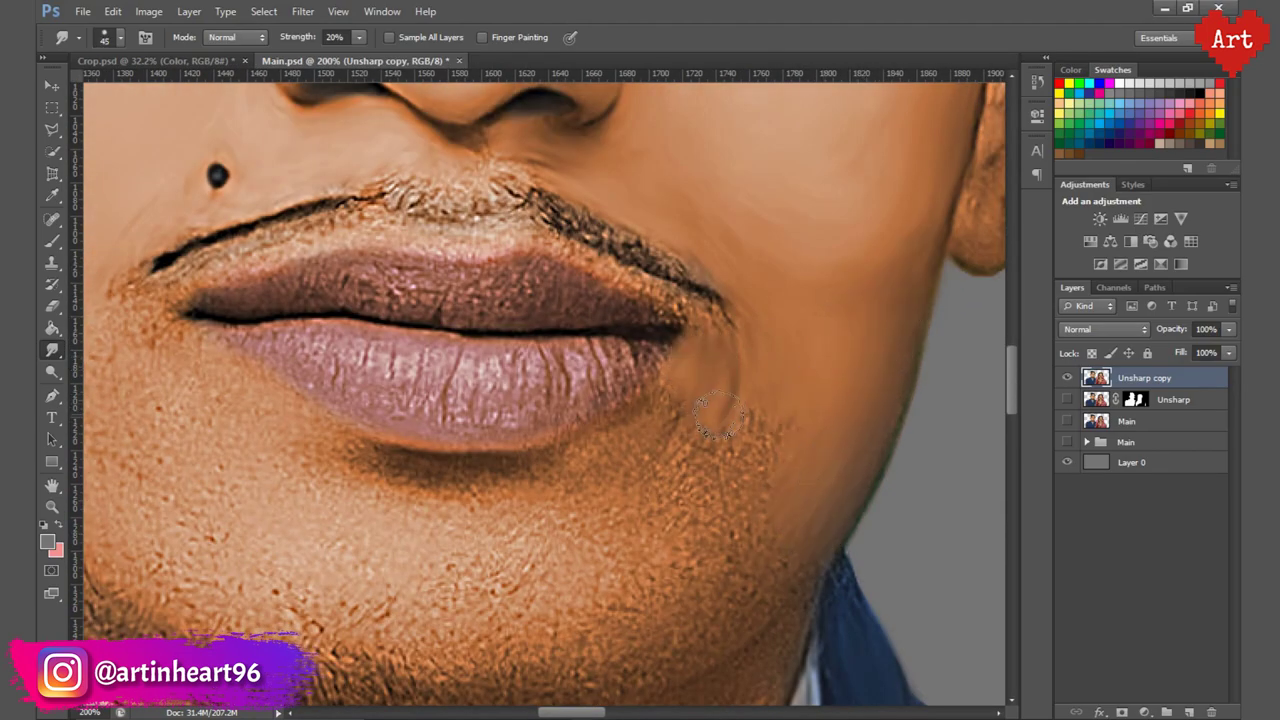
pyautogui.scroll(-1, 750, 430)
pyautogui.hscroll(-2, 750, 430)
pyautogui.moveTo(800, 514)
pyautogui.mouseDown()
pyautogui.moveTo(686, 471)
pyautogui.moveTo(586, 614)
pyautogui.mouseUp()
# Smudge the left cheek, jaw and neck skin above the collar.
pyautogui.press(']')
pyautogui.press(']')
pyautogui.hscroll(-3, 637, 491)
pyautogui.moveTo(637, 491); pyautogui.dragTo(563, 409)
pyautogui.press('[')
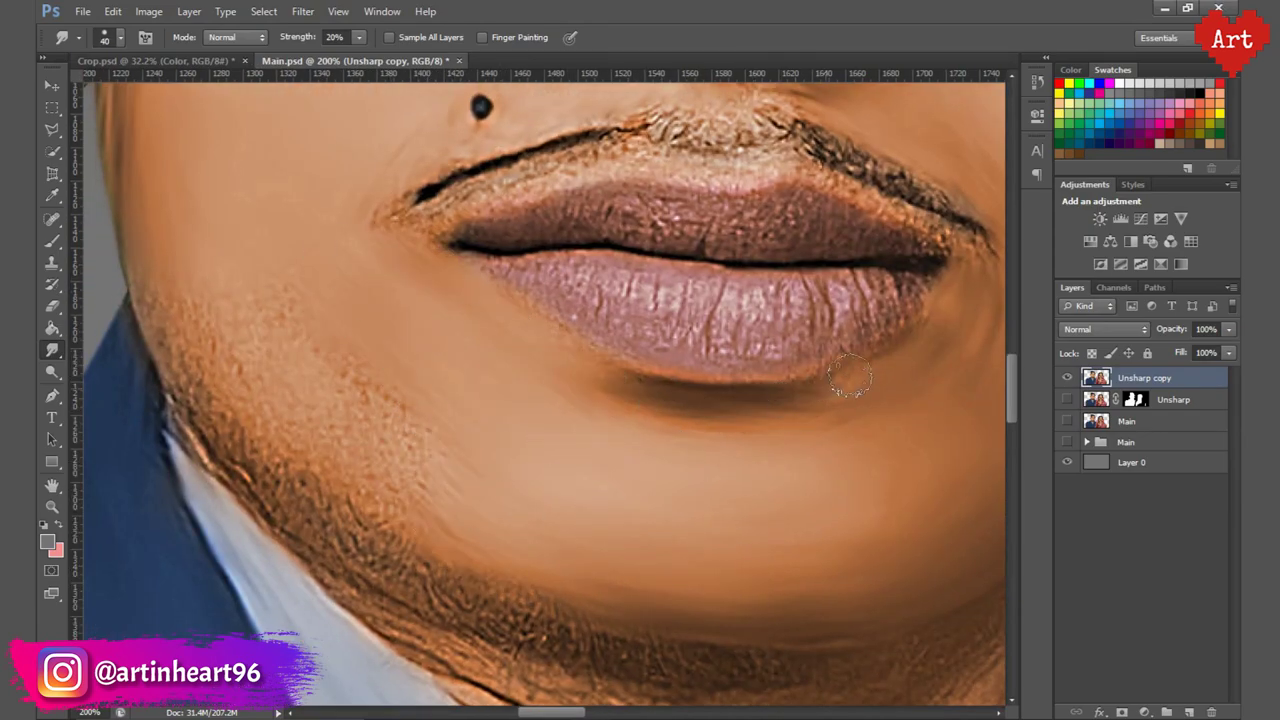
pyautogui.moveTo(237, 277)
pyautogui.mouseDown()
pyautogui.moveTo(375, 553)
pyautogui.moveTo(486, 414)
pyautogui.mouseUp()
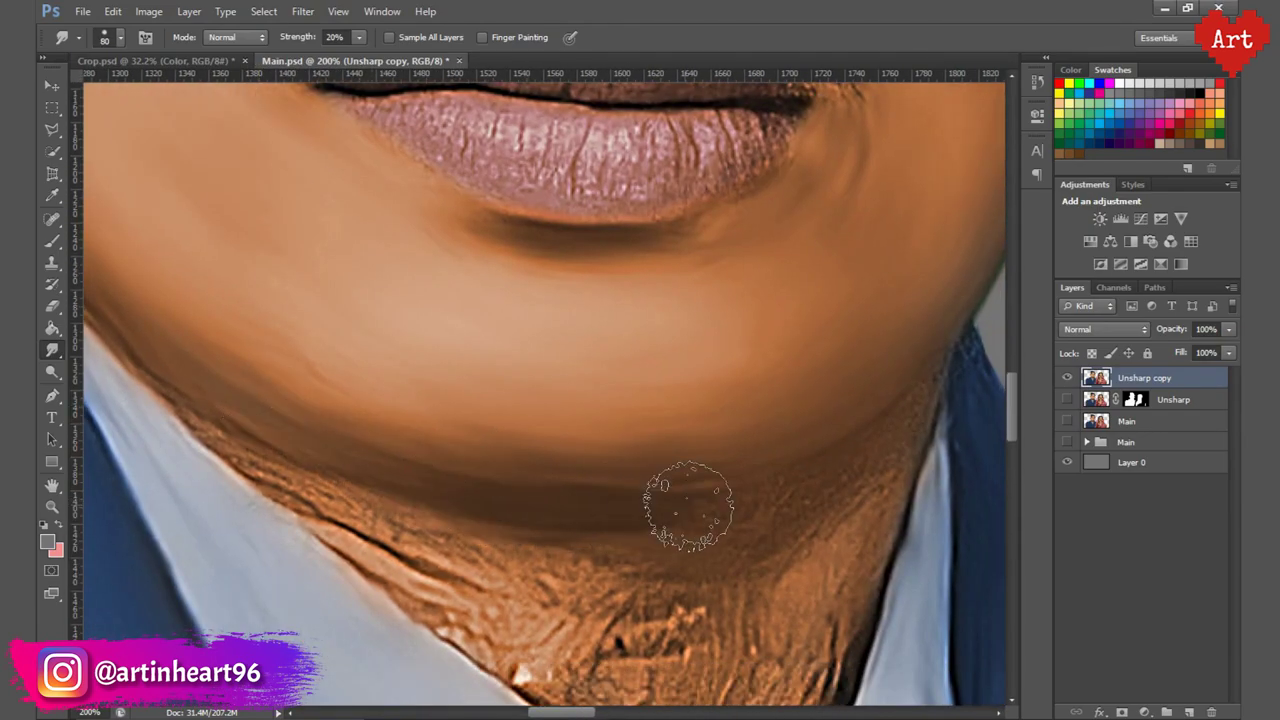
pyautogui.moveTo(634, 517); pyautogui.dragTo(556, 404)
pyautogui.moveTo(300, 380); pyautogui.dragTo(470, 500)
pyautogui.moveTo(617, 446)
pyautogui.mouseDown()
pyautogui.moveTo(497, 346)
pyautogui.moveTo(590, 520)
pyautogui.moveTo(768, 393)
pyautogui.moveTo(557, 357)
pyautogui.moveTo(814, 257)
pyautogui.mouseUp()
pyautogui.press(']')
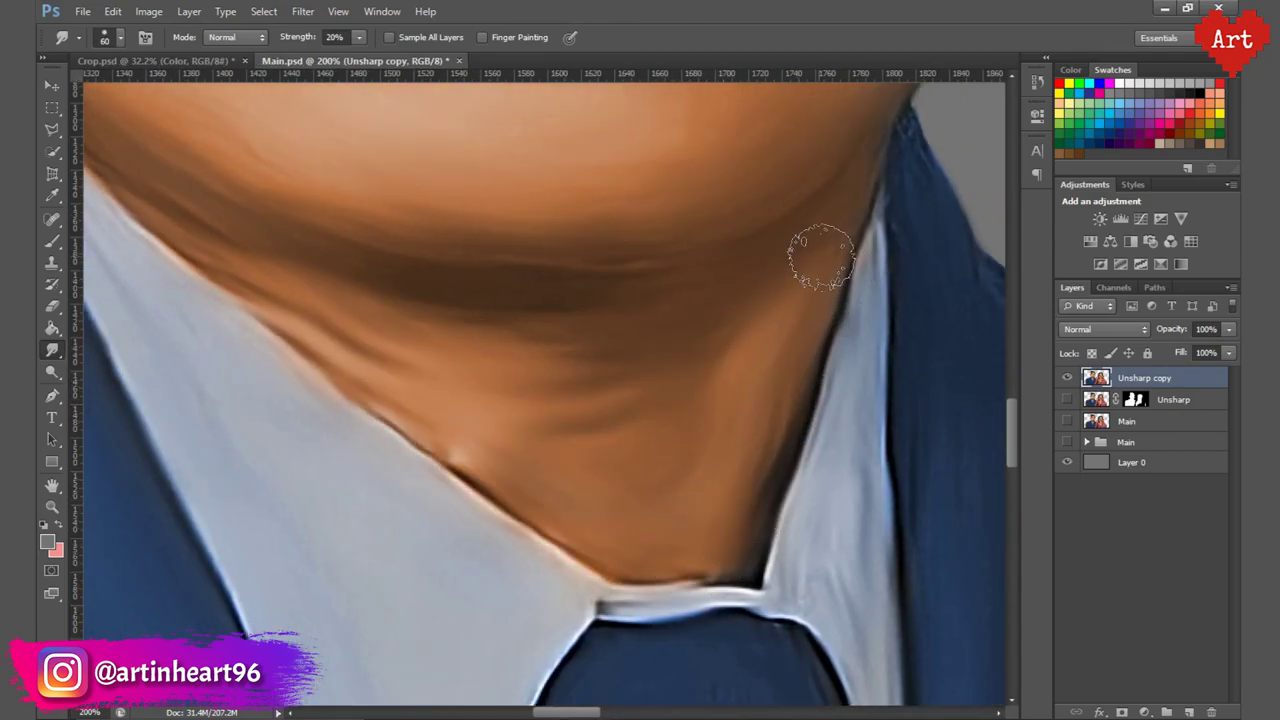
# Zoom in on the lips and soften the upper-lip line with a small brush.
pyautogui.press('[')
pyautogui.press('[')
pyautogui.hotkey('ctrl', '-')
pyautogui.hotkey('ctrl', '-')
pyautogui.hotkey('ctrl', '+')
pyautogui.click(610, 476)
pyautogui.press('[')
pyautogui.press('[')
pyautogui.press('[')
pyautogui.moveTo(340, 425); pyautogui.dragTo(880, 455)
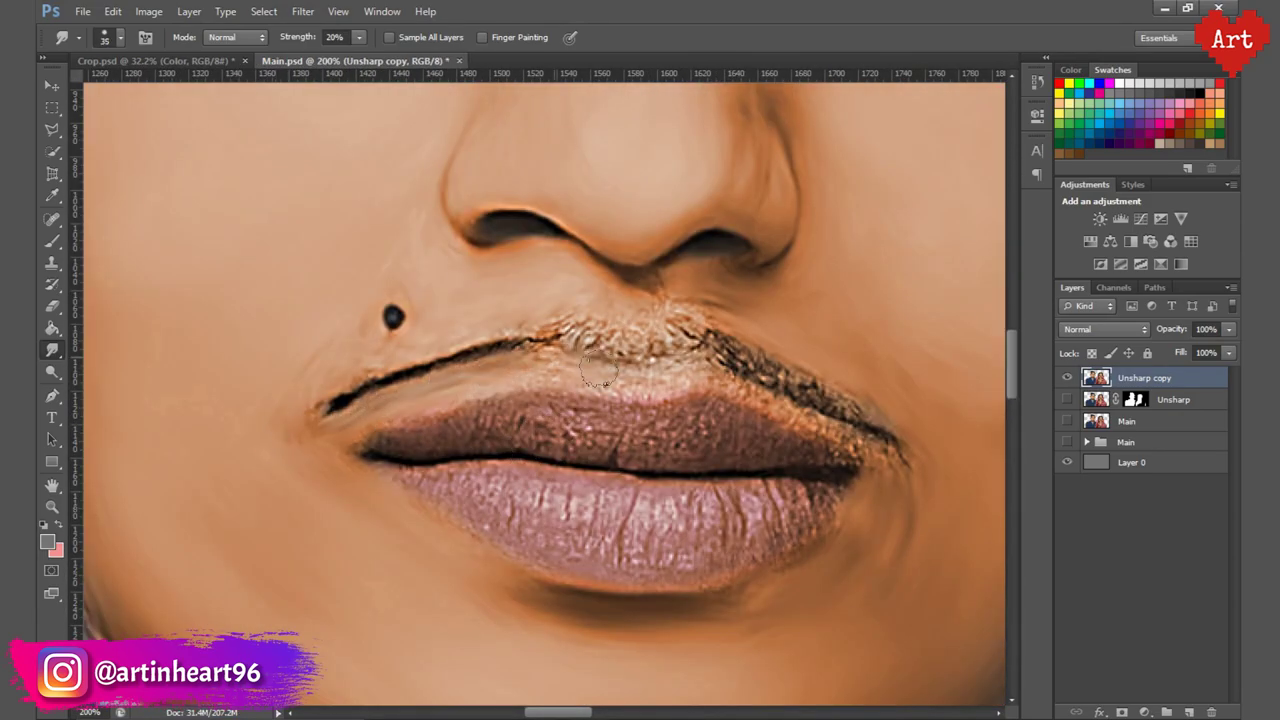
# Smudge away the spots on the man's earlobe with a resized brush.
pyautogui.scroll(-3, 301, 395)
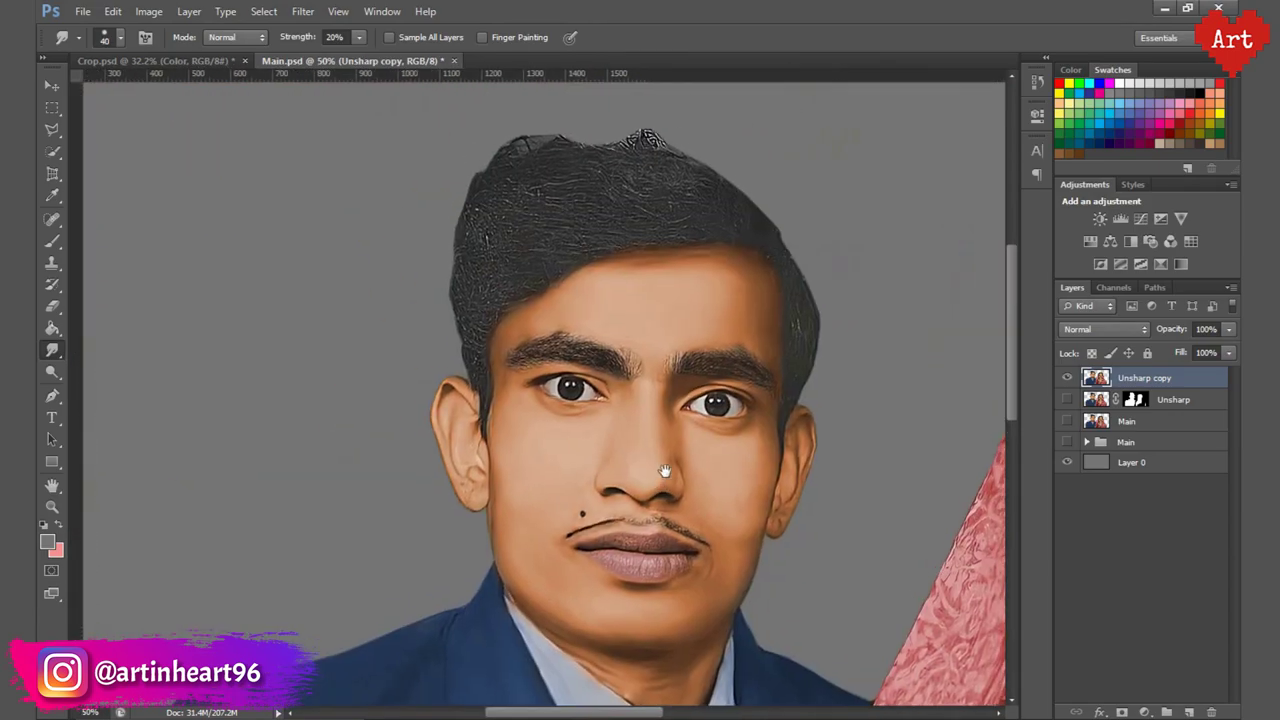
pyautogui.scroll(3, 301, 395)
pyautogui.scroll(-3, 400, 360)
pyautogui.scroll(3, 538, 333)
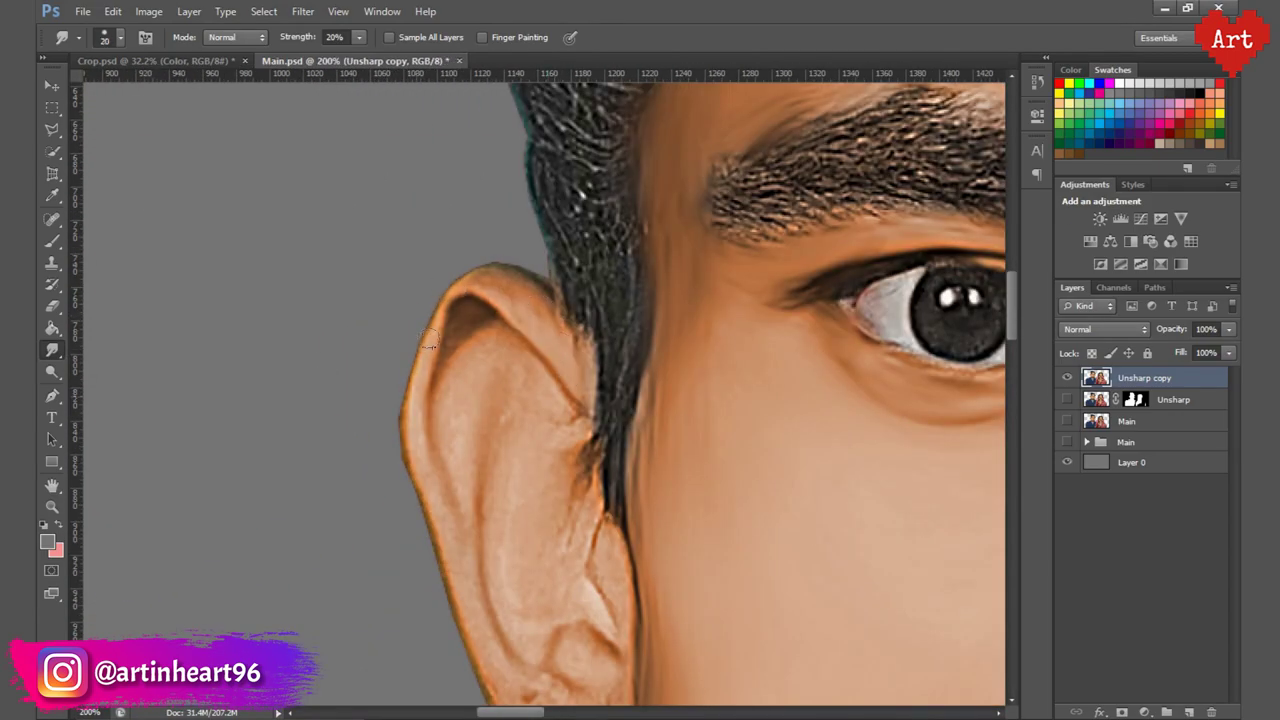
pyautogui.scroll(-3, 521, 408)
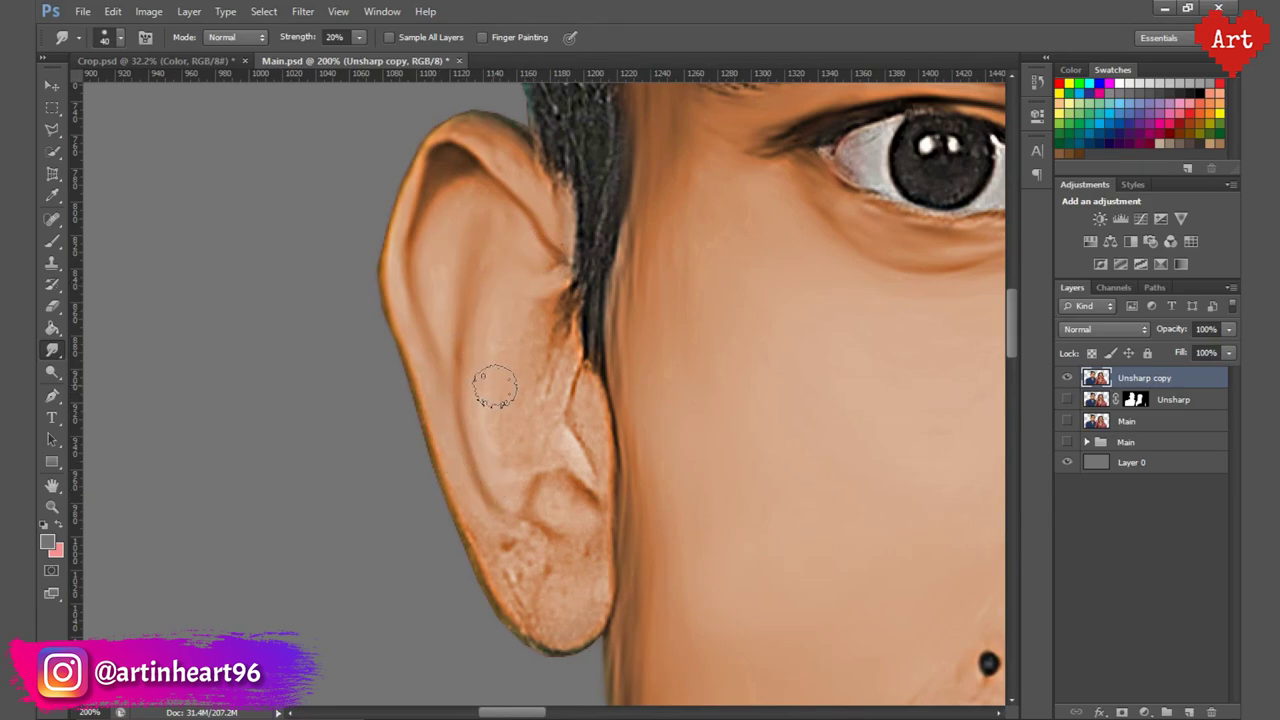
pyautogui.press('[')
pyautogui.press('[')
pyautogui.press('[')
pyautogui.press(']')
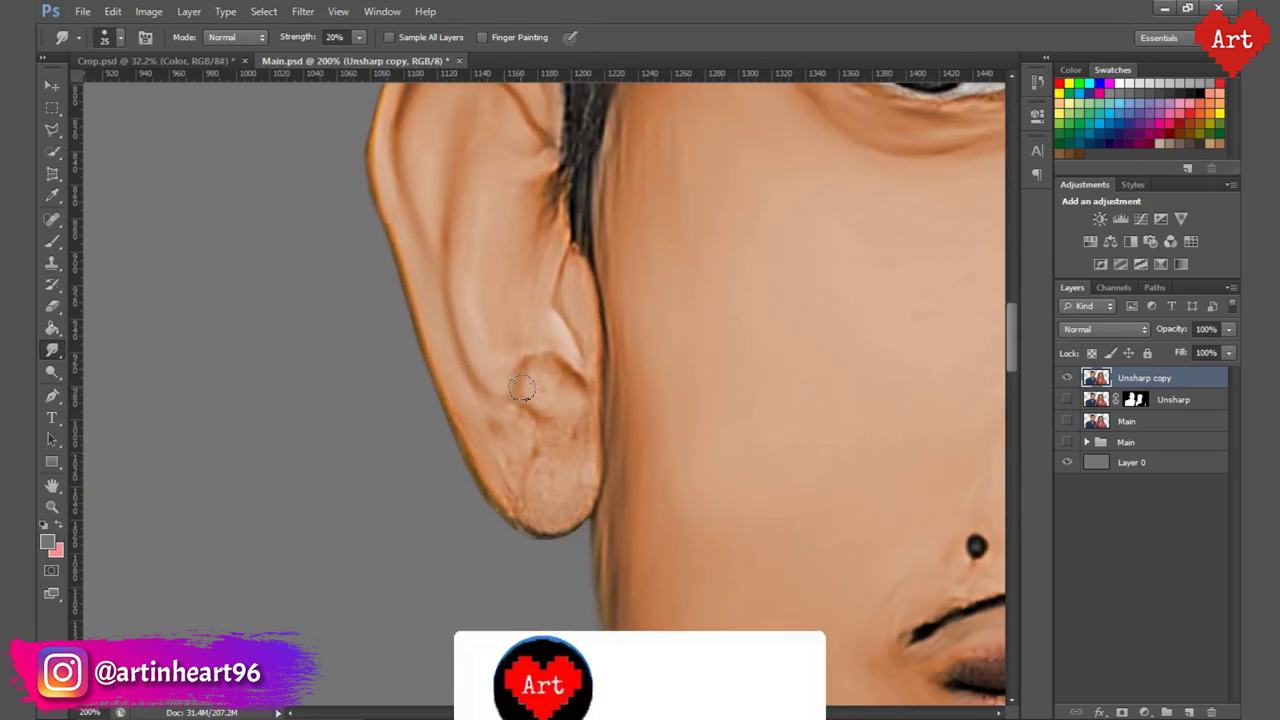
pyautogui.moveTo(458, 392); pyautogui.dragTo(545, 445)
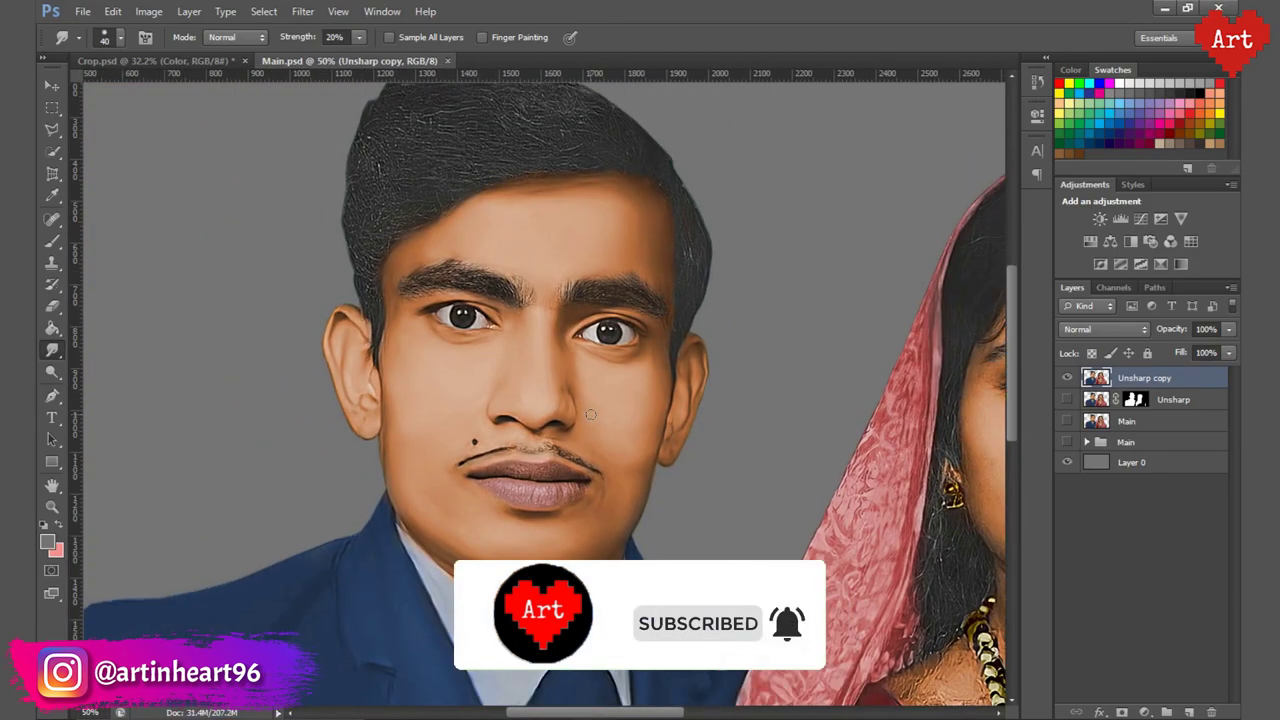
# Smudge the man's lower-lip texture smooth across the whole lip.
pyautogui.scroll(-4, 355, 485)
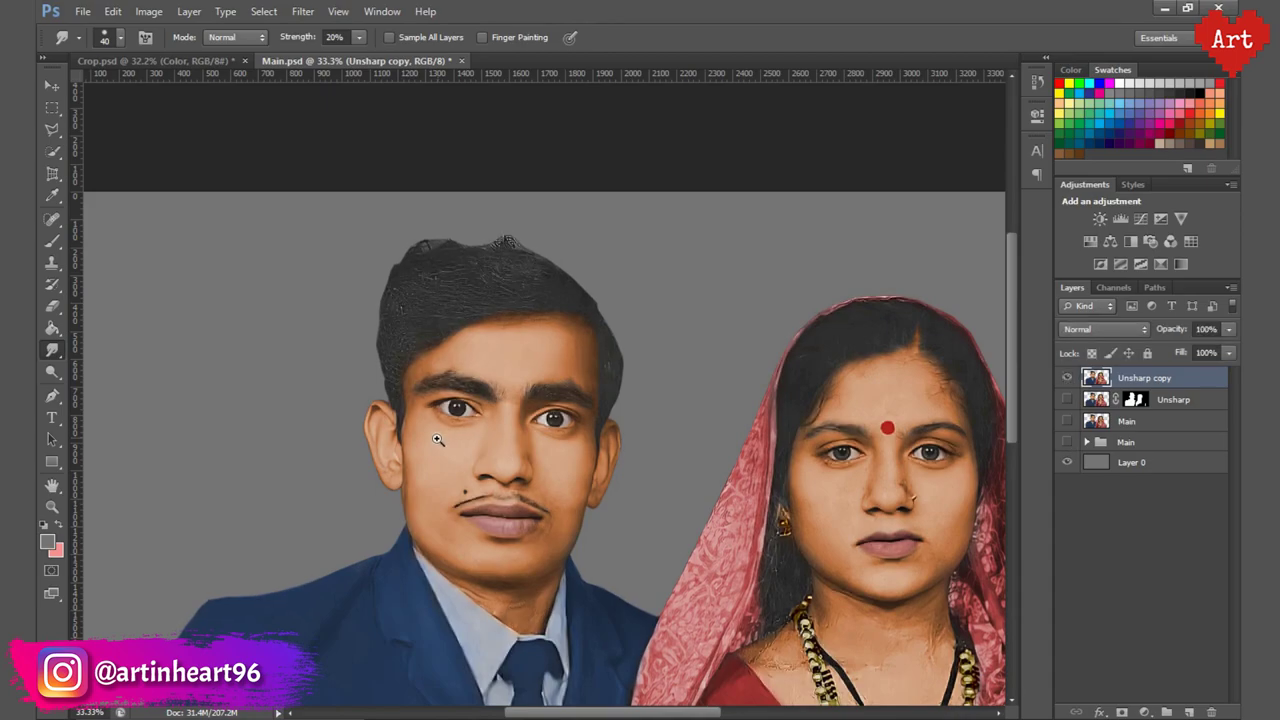
pyautogui.scroll(3, 443, 414)
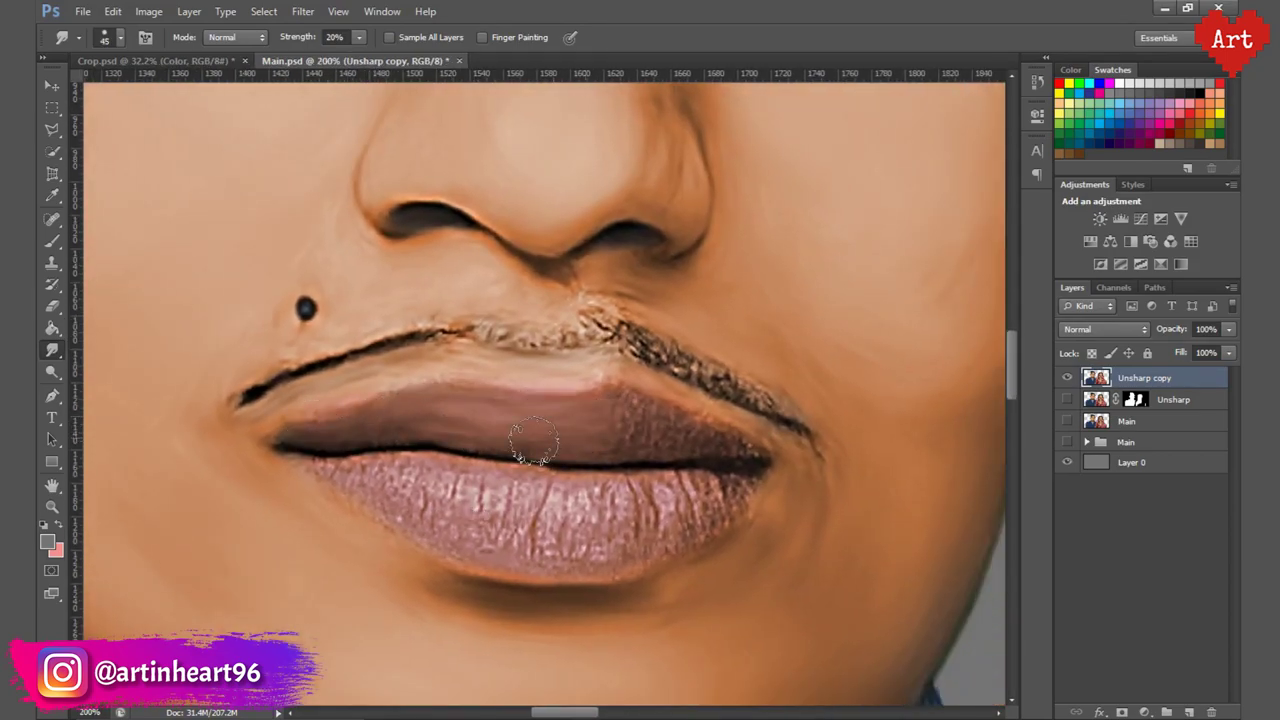
pyautogui.moveTo(400, 505); pyautogui.dragTo(505, 538)
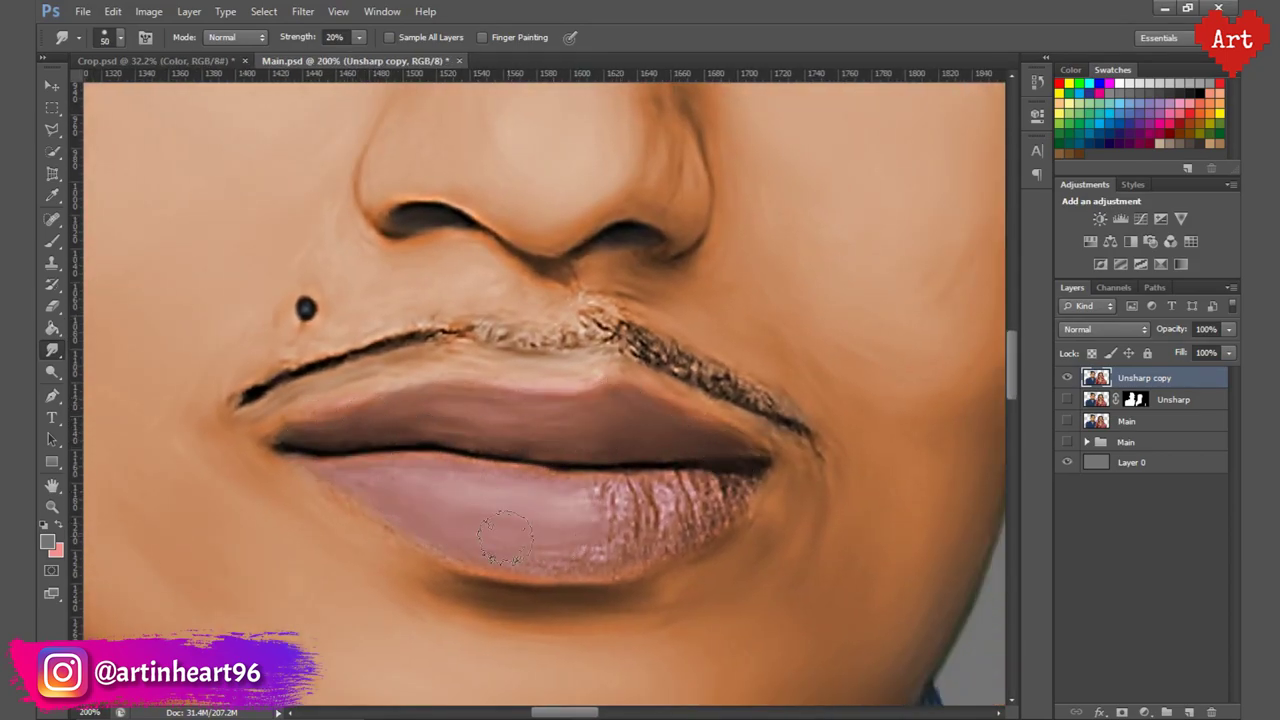
pyautogui.moveTo(641, 505); pyautogui.dragTo(728, 491)
pyautogui.press('[')
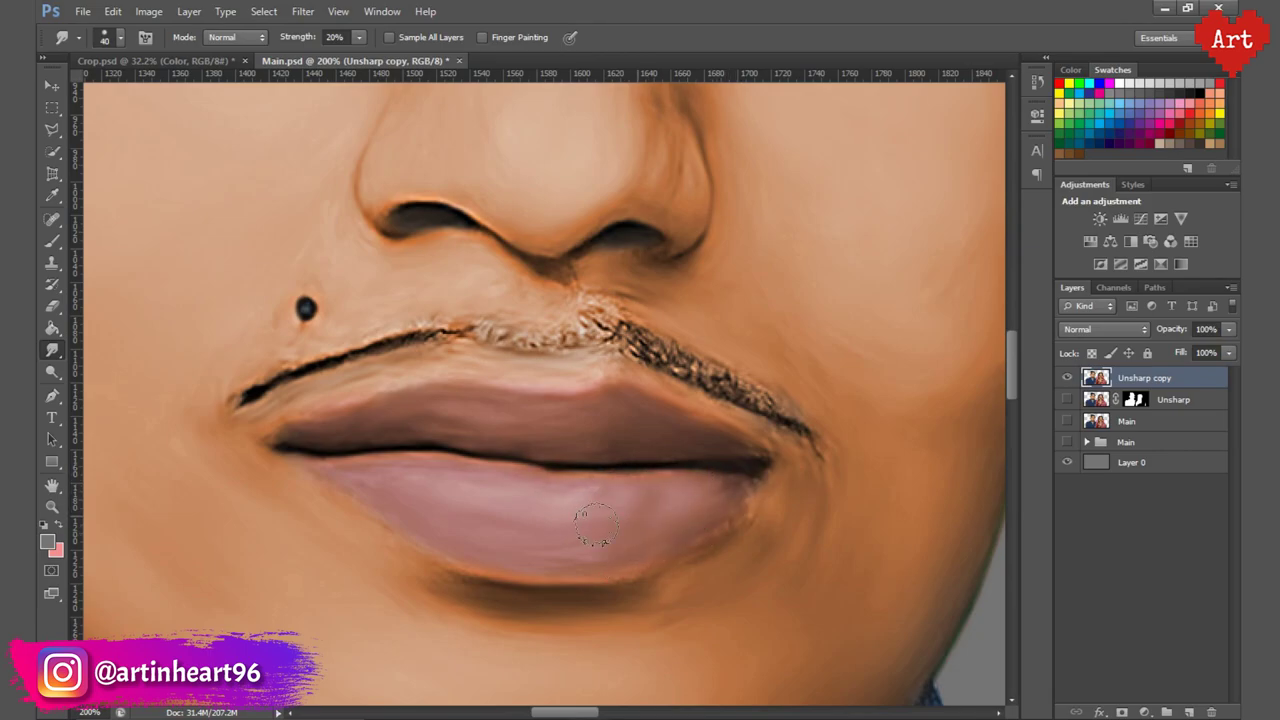
# Zoom out to the whole photo, save Main.psd, and select the Polygonal Lasso tool.
pyautogui.hotkey('ctrl', '0')
pyautogui.hotkey('ctrl', 's')
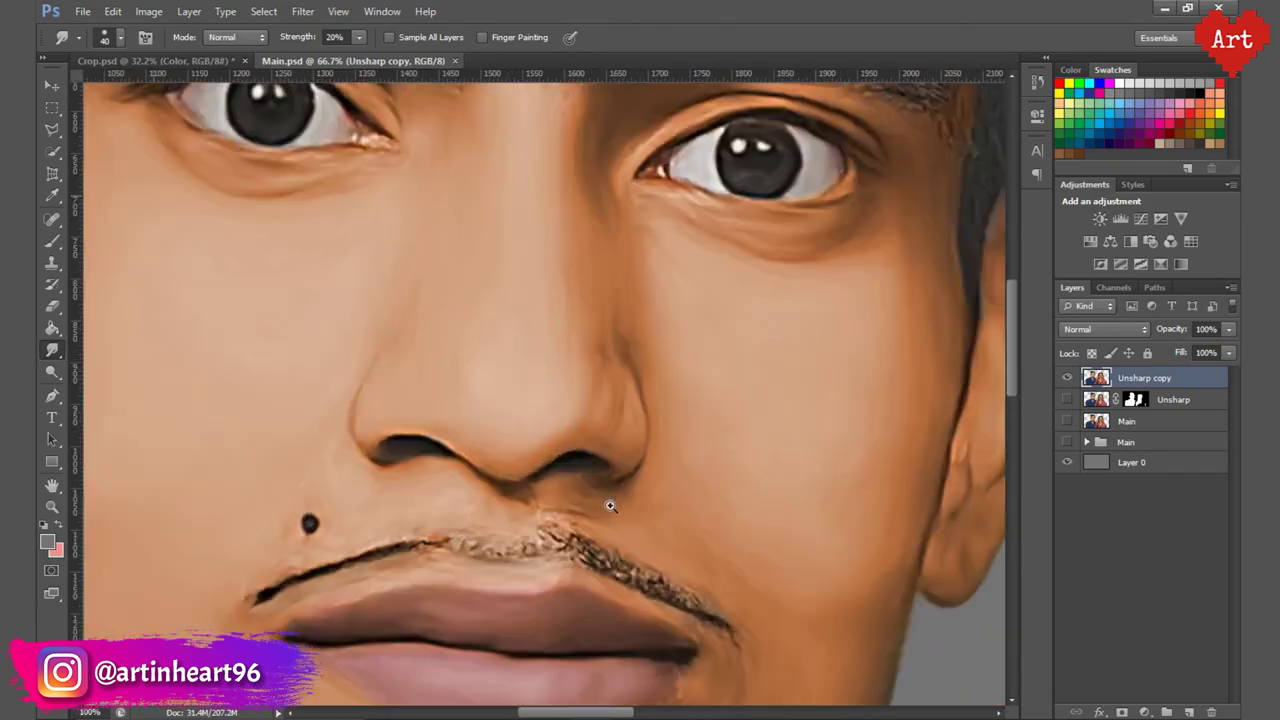
pyautogui.scroll(2, 577, 457)
pyautogui.press('l')
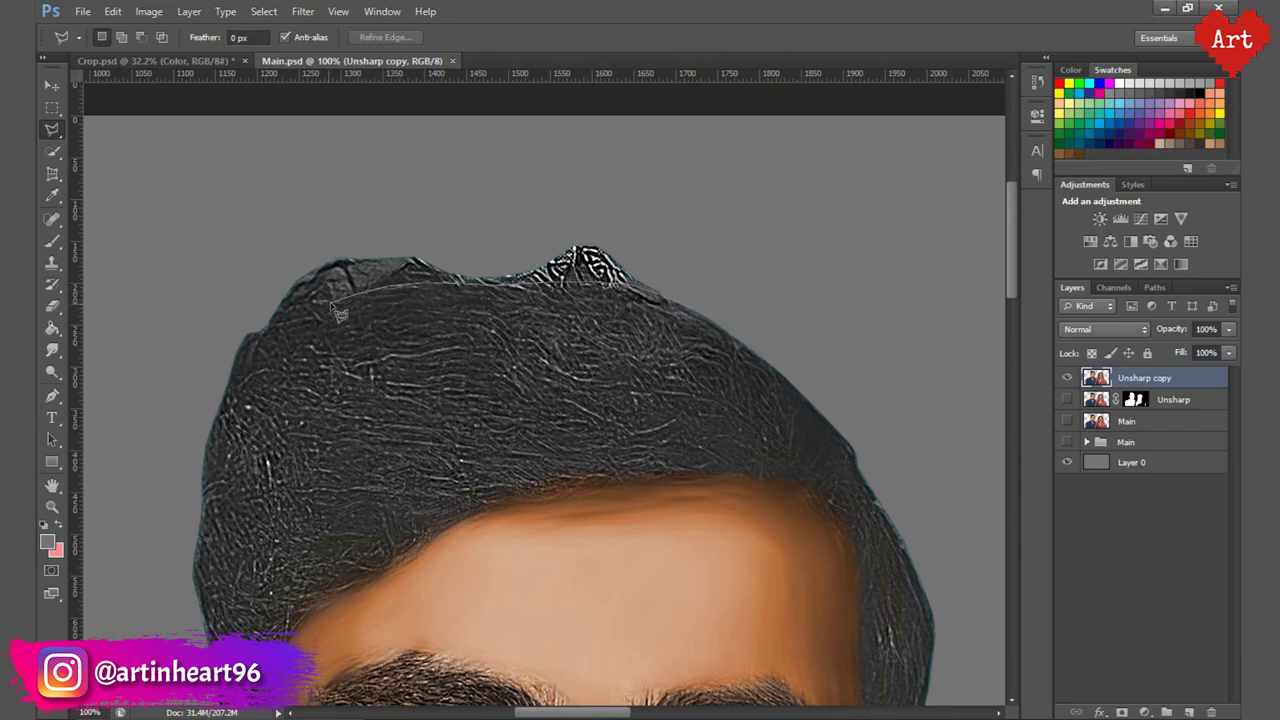
# Smear the top of the man's hair smooth with the Smudge tool at 30% strength.
pyautogui.hotkey('ctrl', '-')
pyautogui.hotkey('ctrl', '-')
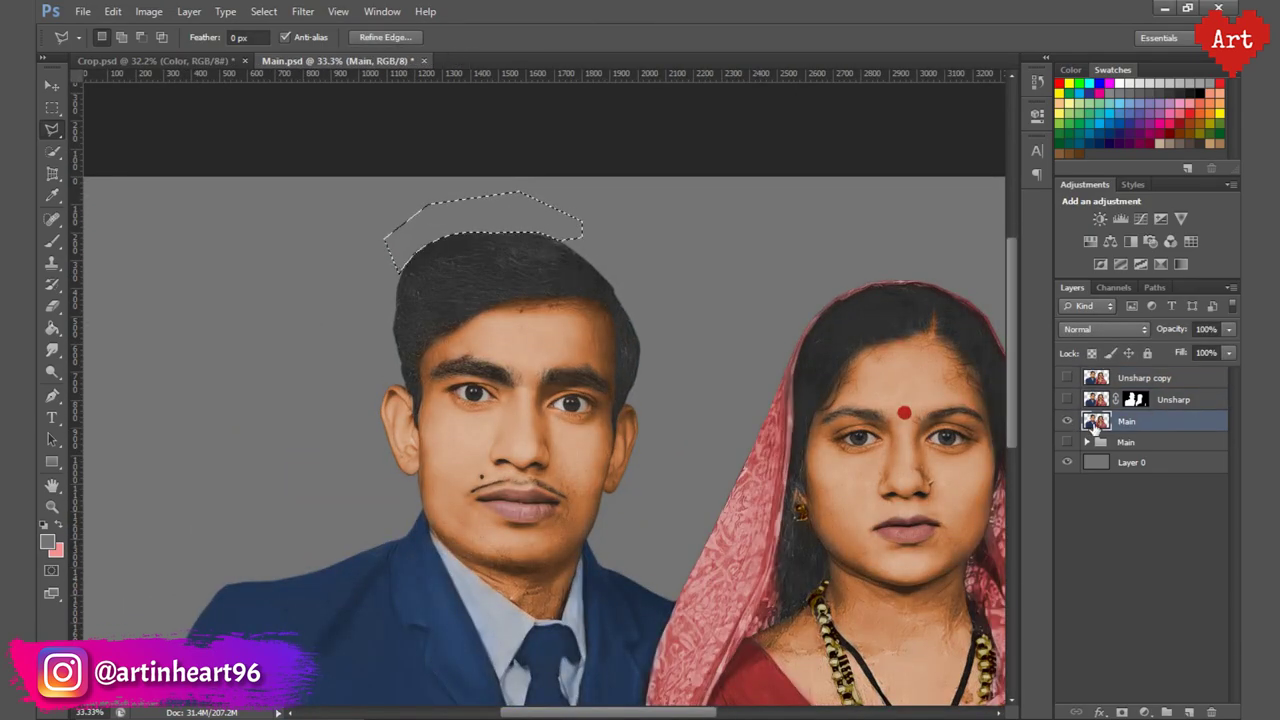
pyautogui.hotkey('ctrl', '0')
pyautogui.scroll(5, 360, 200)
pyautogui.press('r')
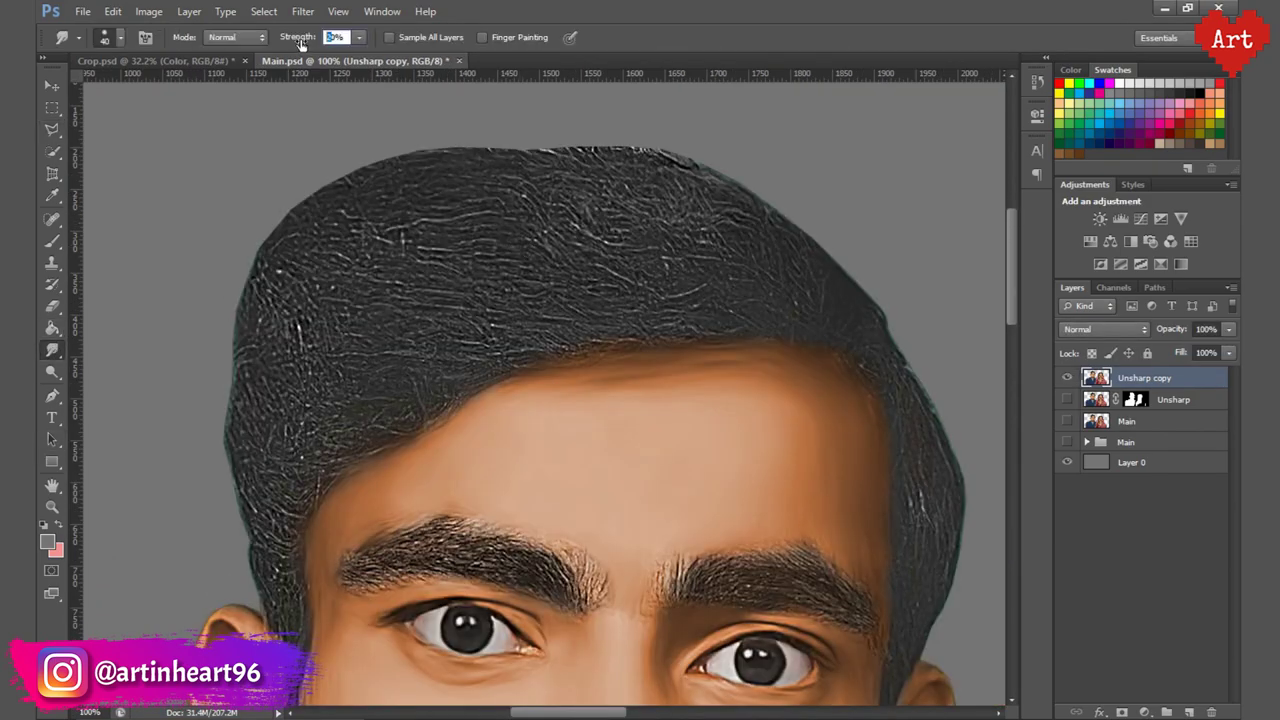
pyautogui.moveTo(789, 302)
pyautogui.mouseDown()
pyautogui.moveTo(594, 206)
pyautogui.moveTo(551, 306)
pyautogui.moveTo(451, 351)
pyautogui.moveTo(316, 337)
pyautogui.mouseUp()
# Smudge the remaining hair strands and eyebrows with a smaller brush, then view the whole photo.
pyautogui.scroll(1, 260, 260)
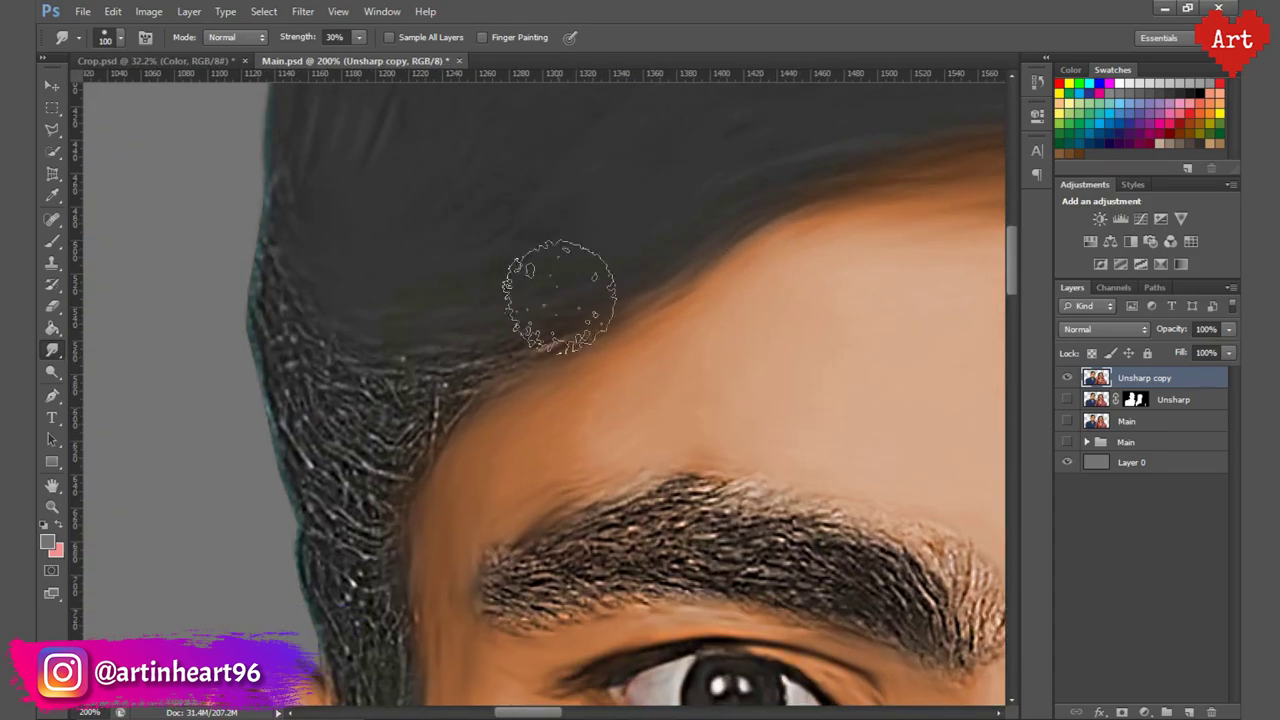
pyautogui.press('[')
pyautogui.scroll(-1, 300, 238)
pyautogui.press('[')
pyautogui.press('[')
pyautogui.press('[')
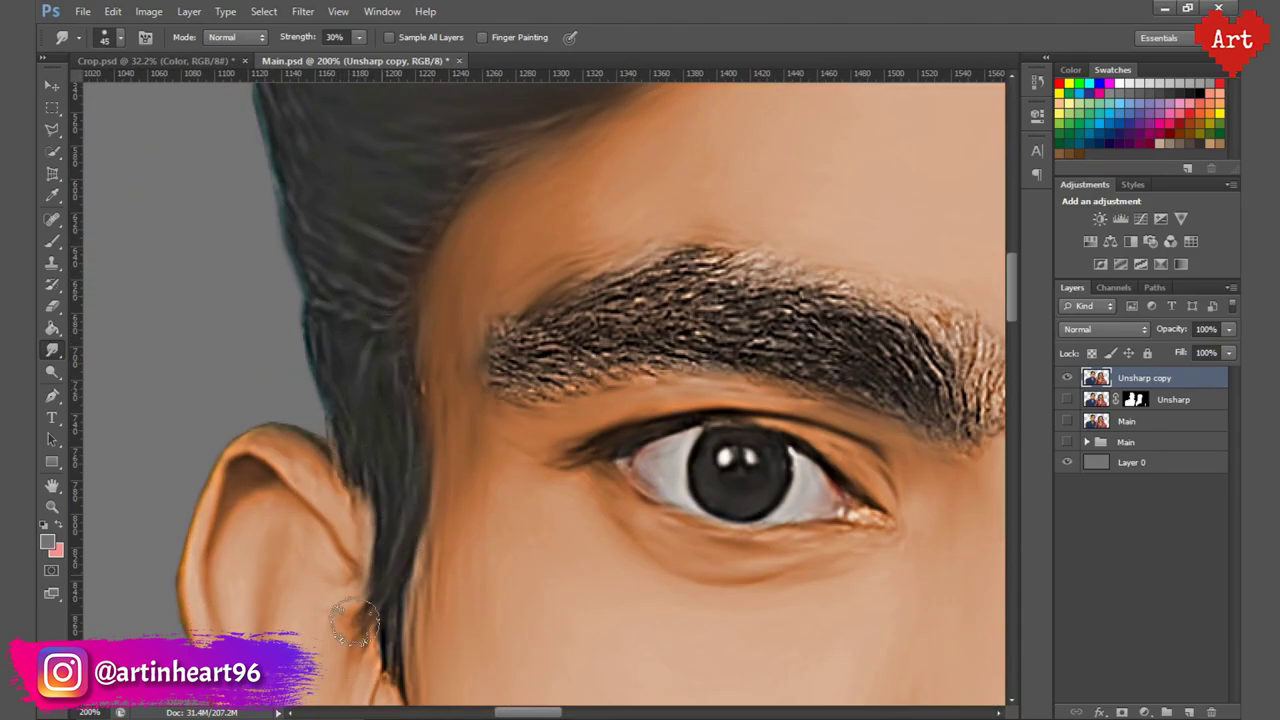
pyautogui.hscroll(3, 613, 261)
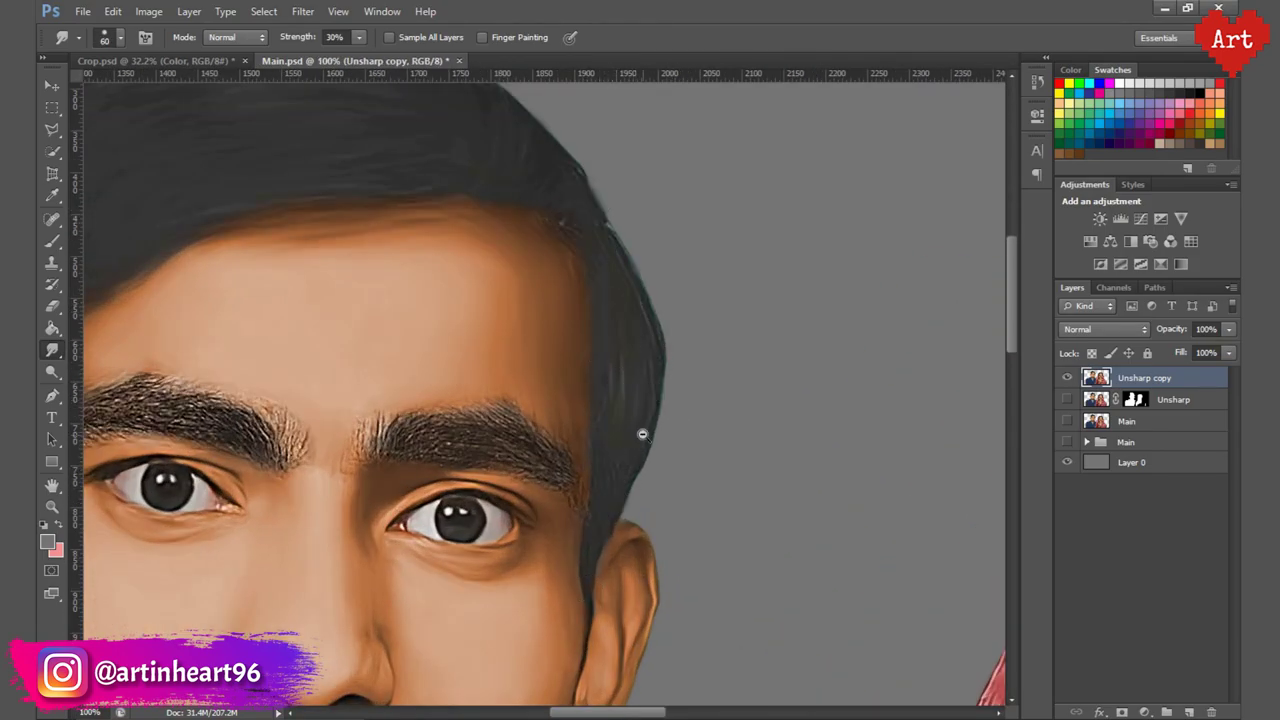
pyautogui.scroll(1, 642, 434)
pyautogui.press(']')
pyautogui.press(']')
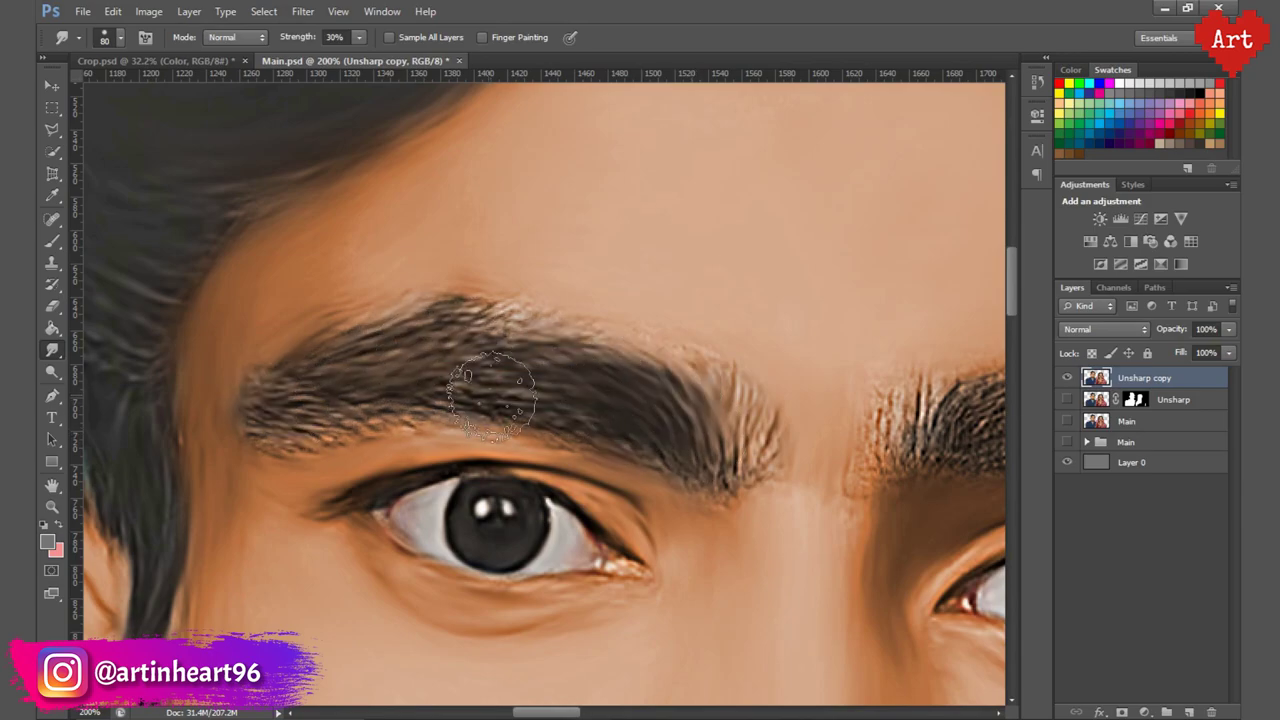
pyautogui.hscroll(5, 380, 329)
pyautogui.hscroll(1, 786, 467)
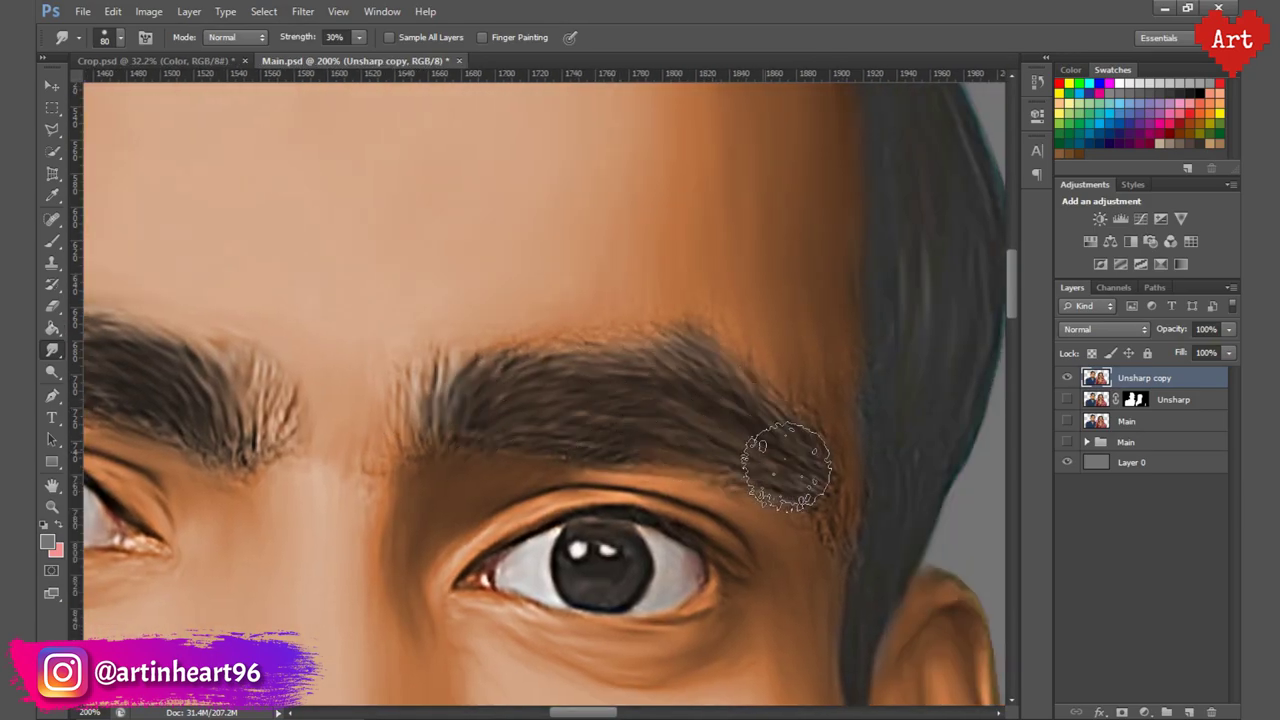
pyautogui.hotkey('ctrl', '0')
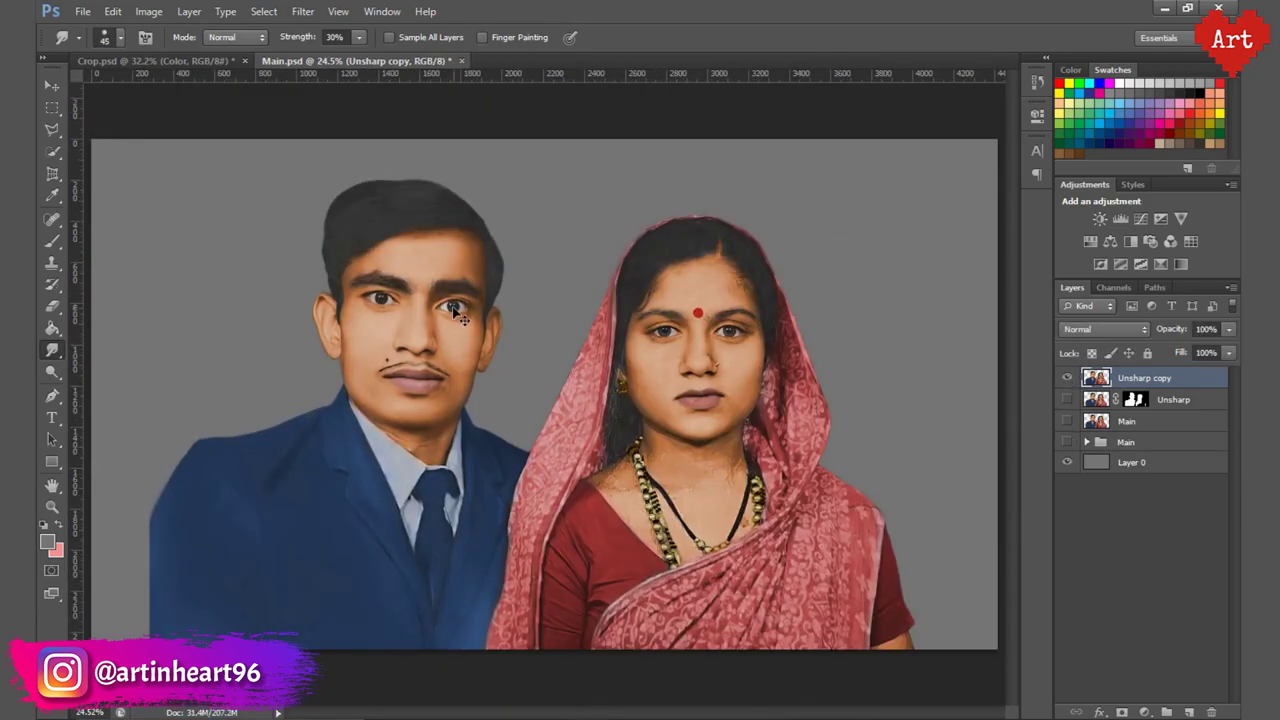
# Smudge the woman's forehead skin right of the bindi at 20% strength.
pyautogui.scroll(1, 456, 375)
pyautogui.scroll(1, 456, 375)
pyautogui.scroll(-1, 456, 375)
pyautogui.scroll(-1, 456, 375)
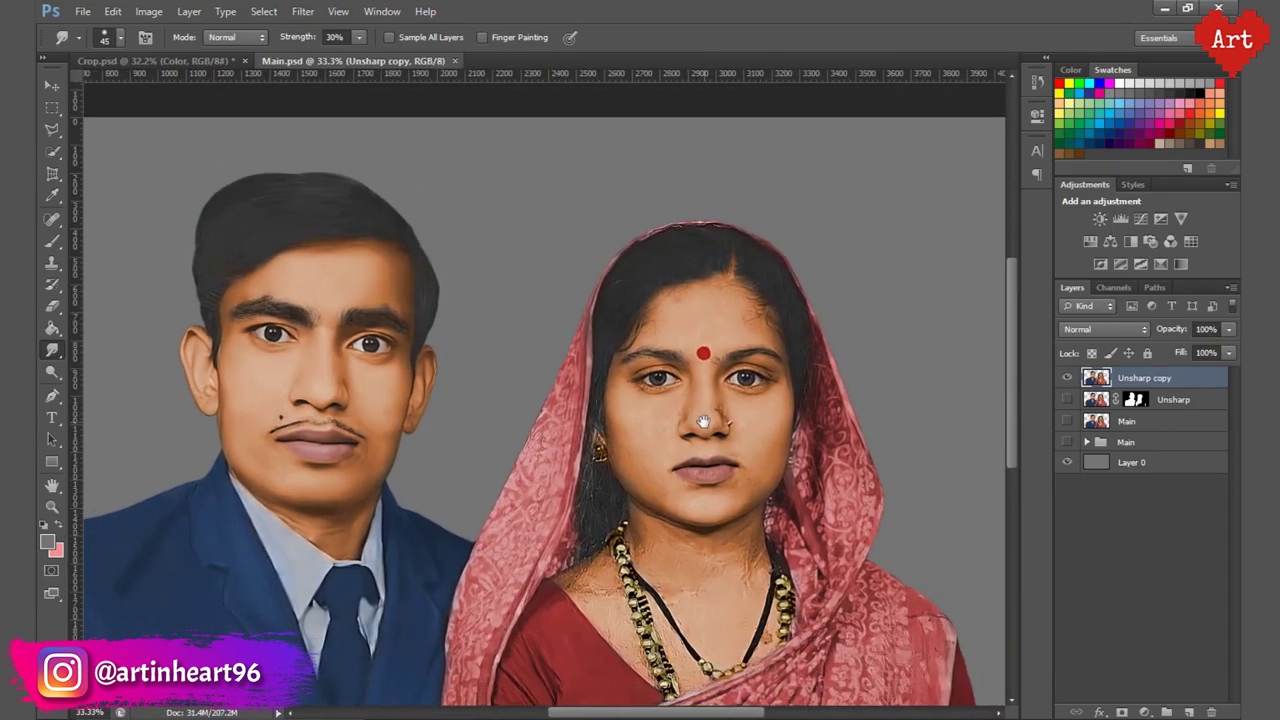
pyautogui.scroll(1, 540, 310)
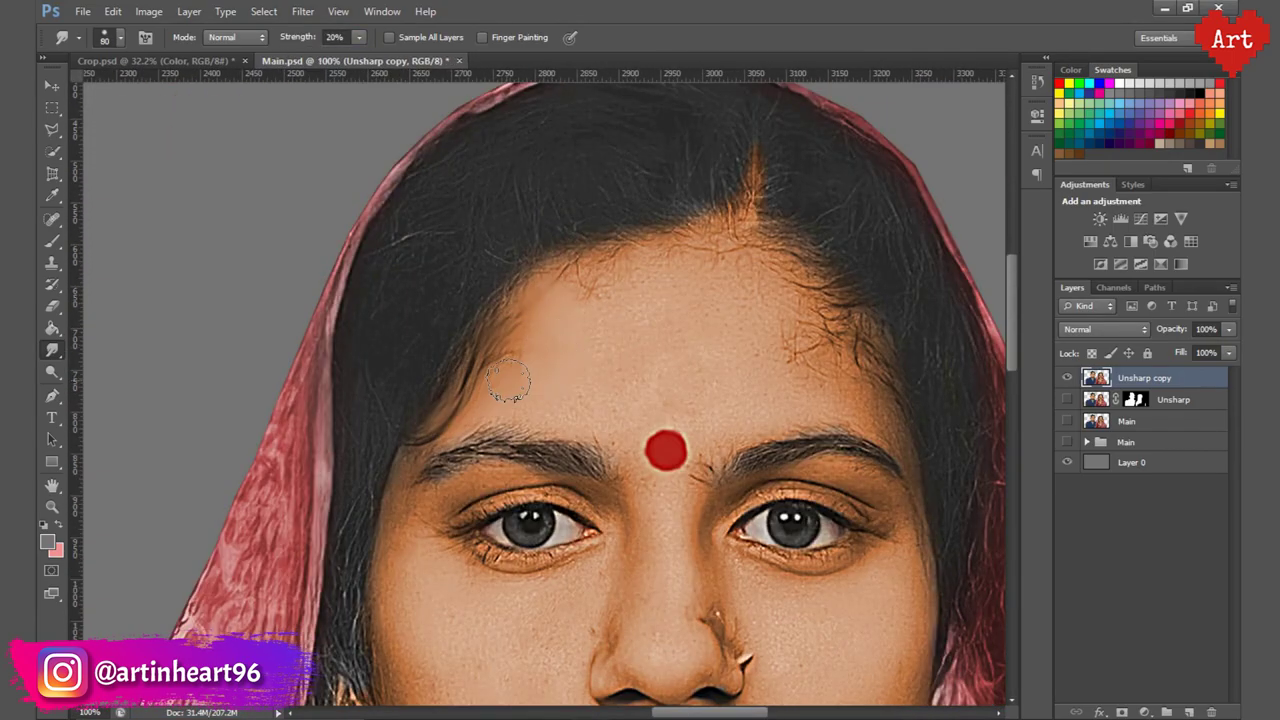
pyautogui.press('[')
pyautogui.press('[')
pyautogui.moveTo(710, 350); pyautogui.dragTo(889, 425)
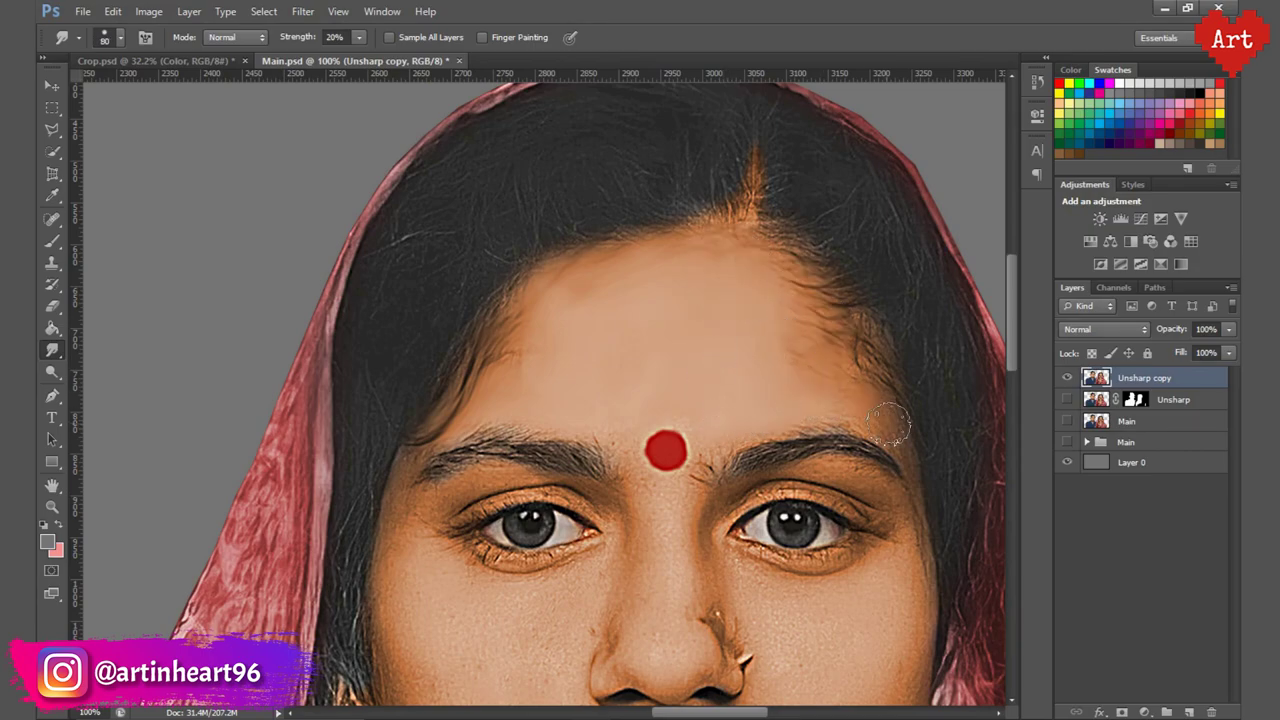
# Smooth the woman's upper eyelid crease and the skin under her eye.
pyautogui.press('[')
pyautogui.press('[')
pyautogui.press('[')
pyautogui.scroll(1, 739, 418)
pyautogui.press(']')
pyautogui.scroll(-2, 614, 440)
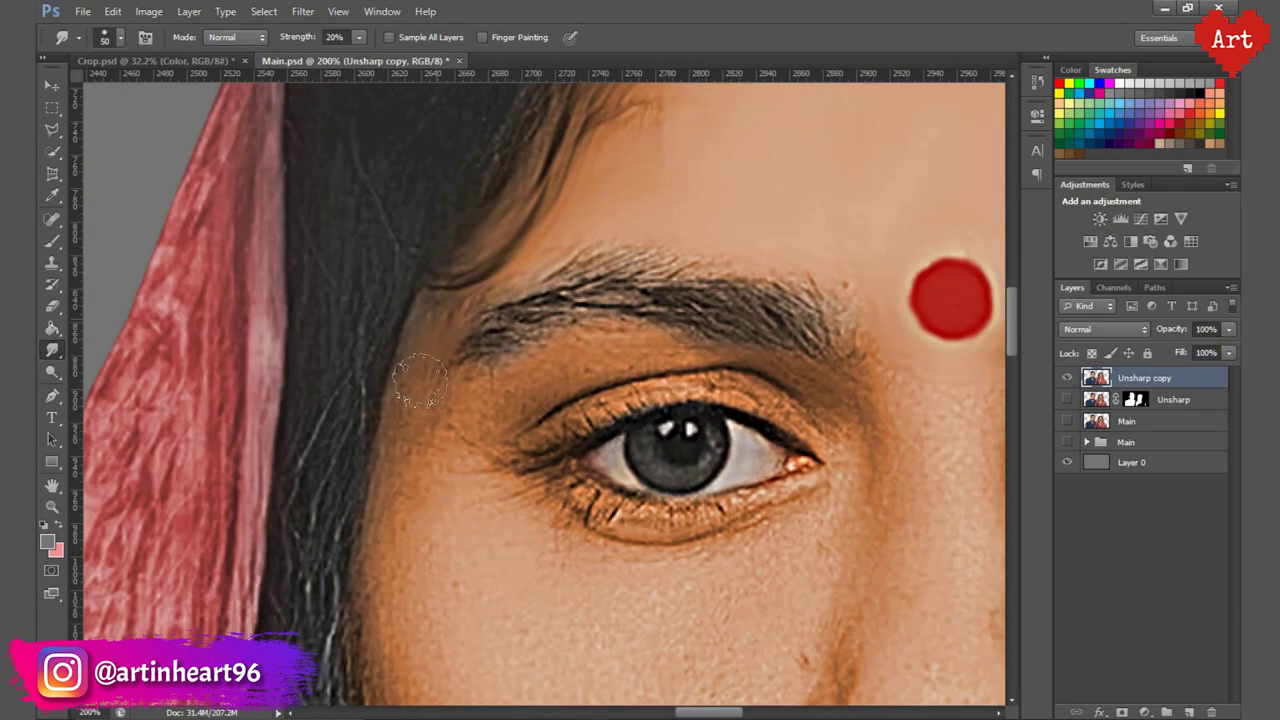
pyautogui.scroll(-1, 530, 340)
pyautogui.press('[')
pyautogui.moveTo(447, 318); pyautogui.dragTo(760, 290)
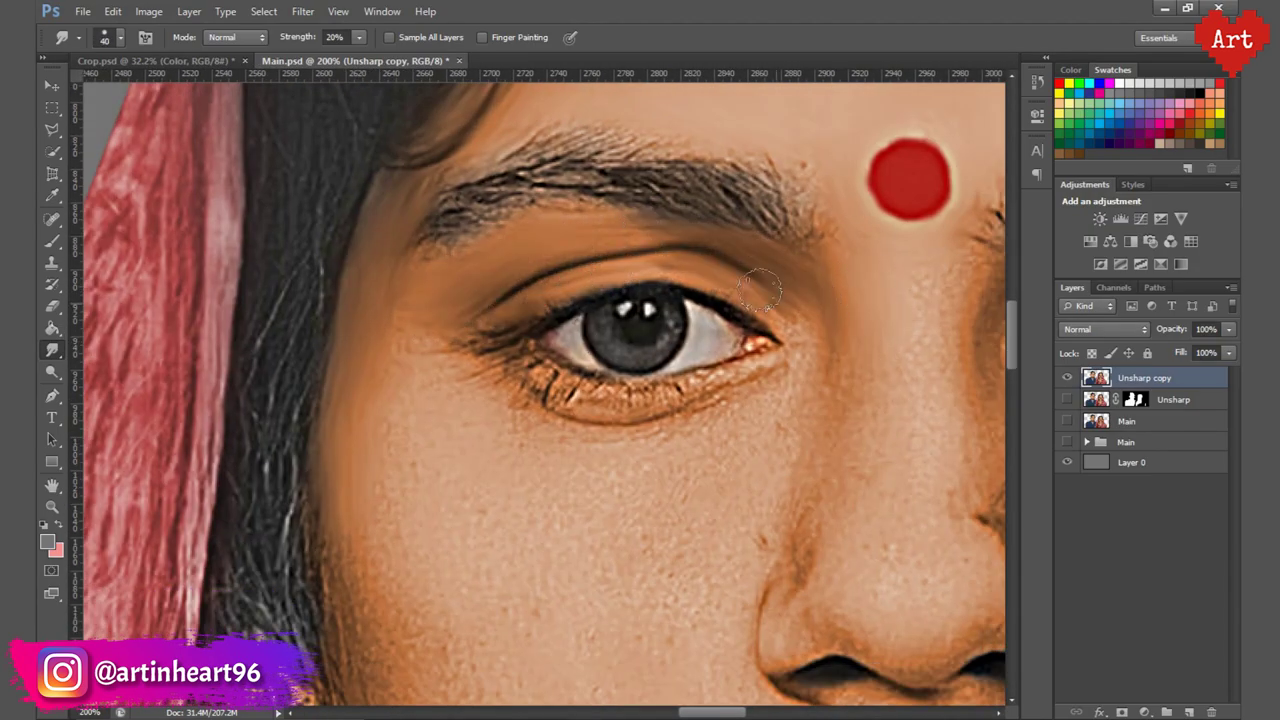
pyautogui.press('[')
pyautogui.press('[')
pyautogui.press('[')
pyautogui.moveTo(735, 382); pyautogui.dragTo(537, 384)
# Smudge the woman's cheek and nose area with a larger brush.
pyautogui.scroll(-1, 717, 447)
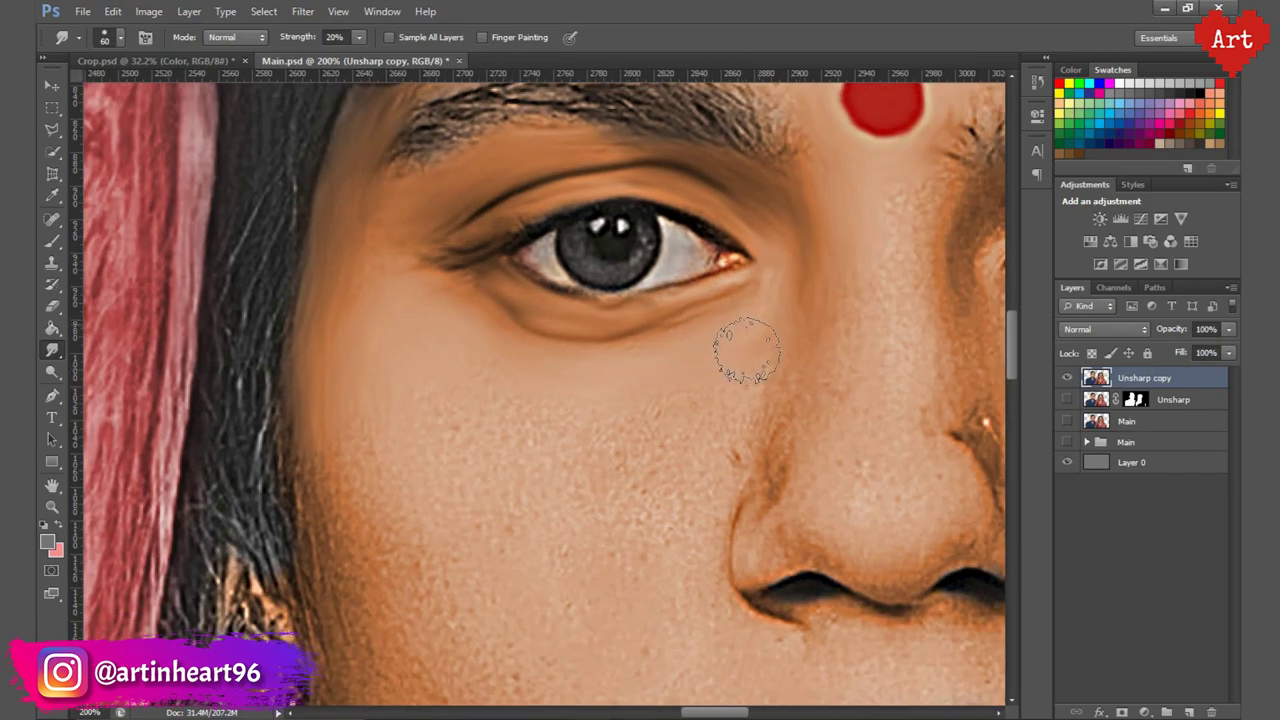
pyautogui.press(']')
pyautogui.press(']')
pyautogui.press(']')
pyautogui.press(']')
pyautogui.scroll(-2, 457, 400)
pyautogui.scroll(-1, 457, 410)
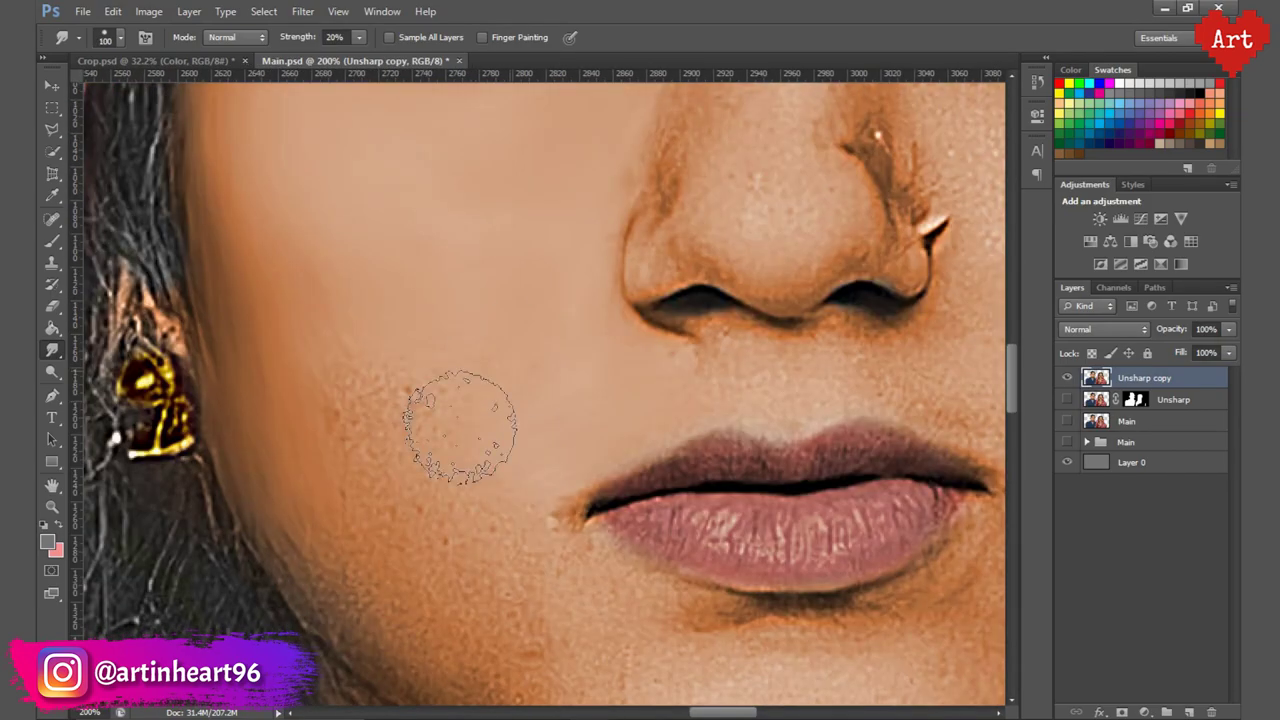
pyautogui.scroll(5, 451, 457)
pyautogui.press('[')
pyautogui.press('[')
pyautogui.press('[')
pyautogui.scroll(1, 493, 383)
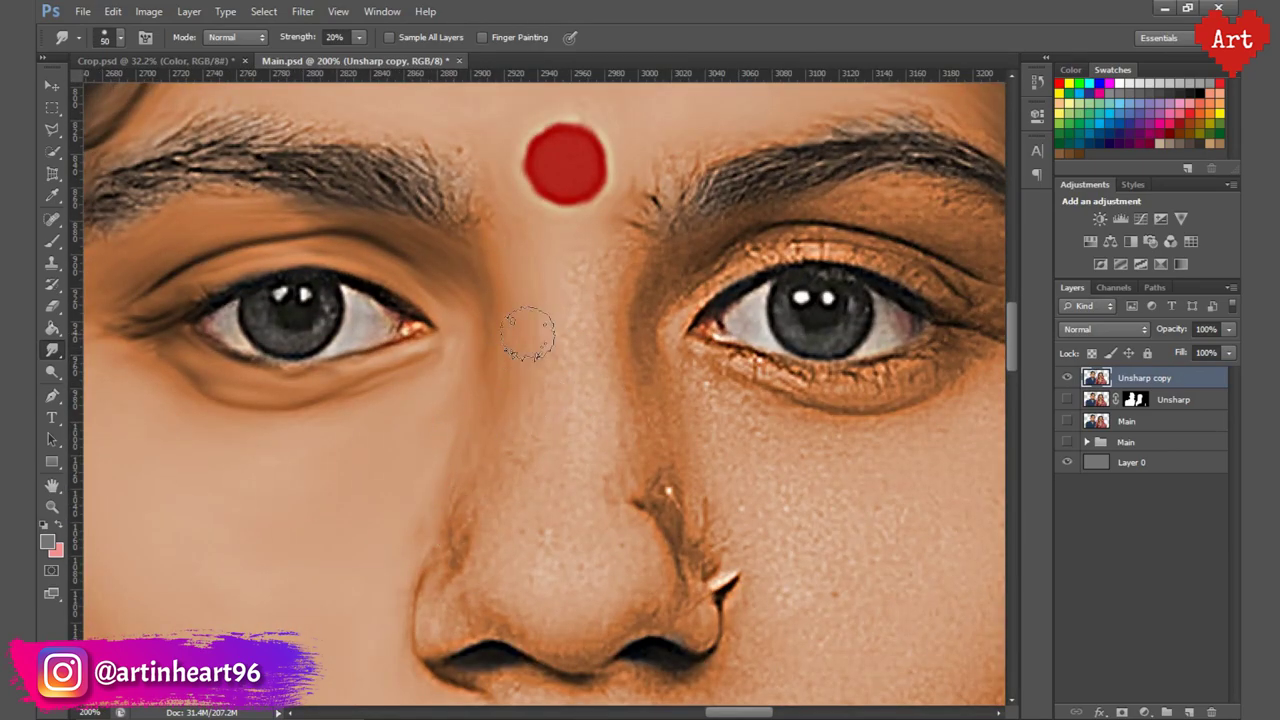
pyautogui.moveTo(530, 545); pyautogui.dragTo(584, 457)
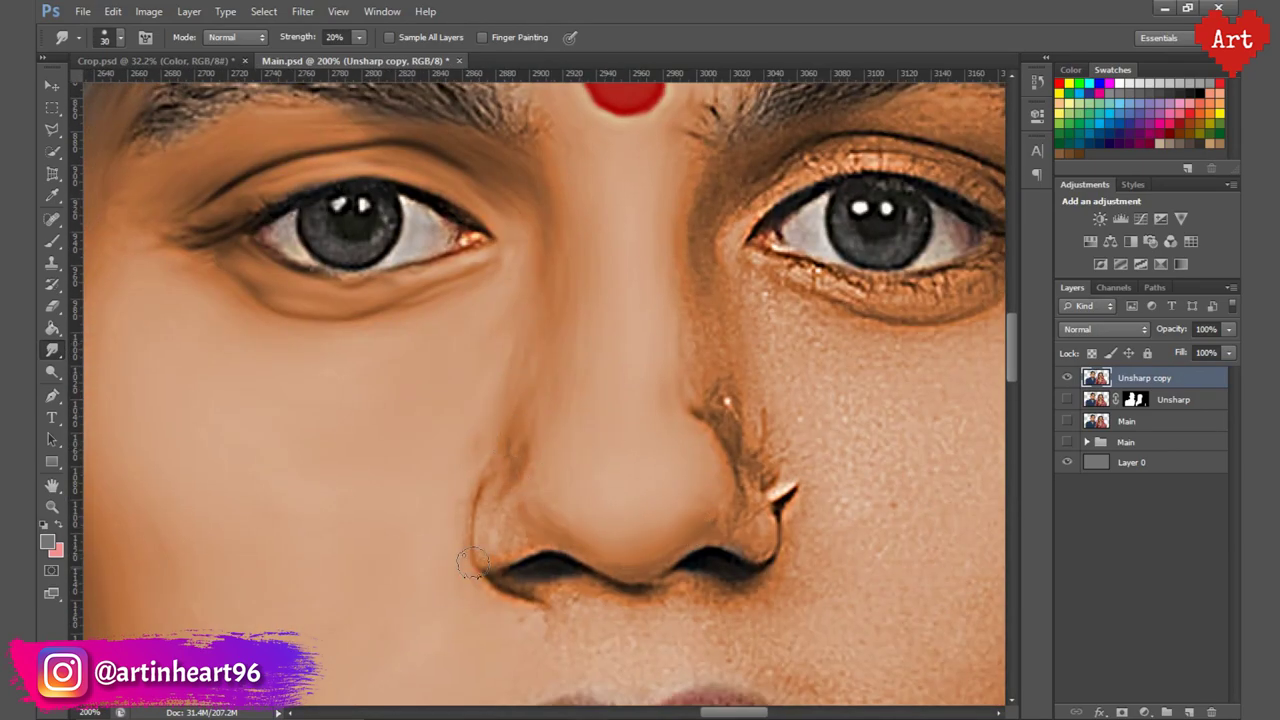
pyautogui.press(']')
pyautogui.press(']')
pyautogui.press(']')
pyautogui.scroll(-1, 497, 557)
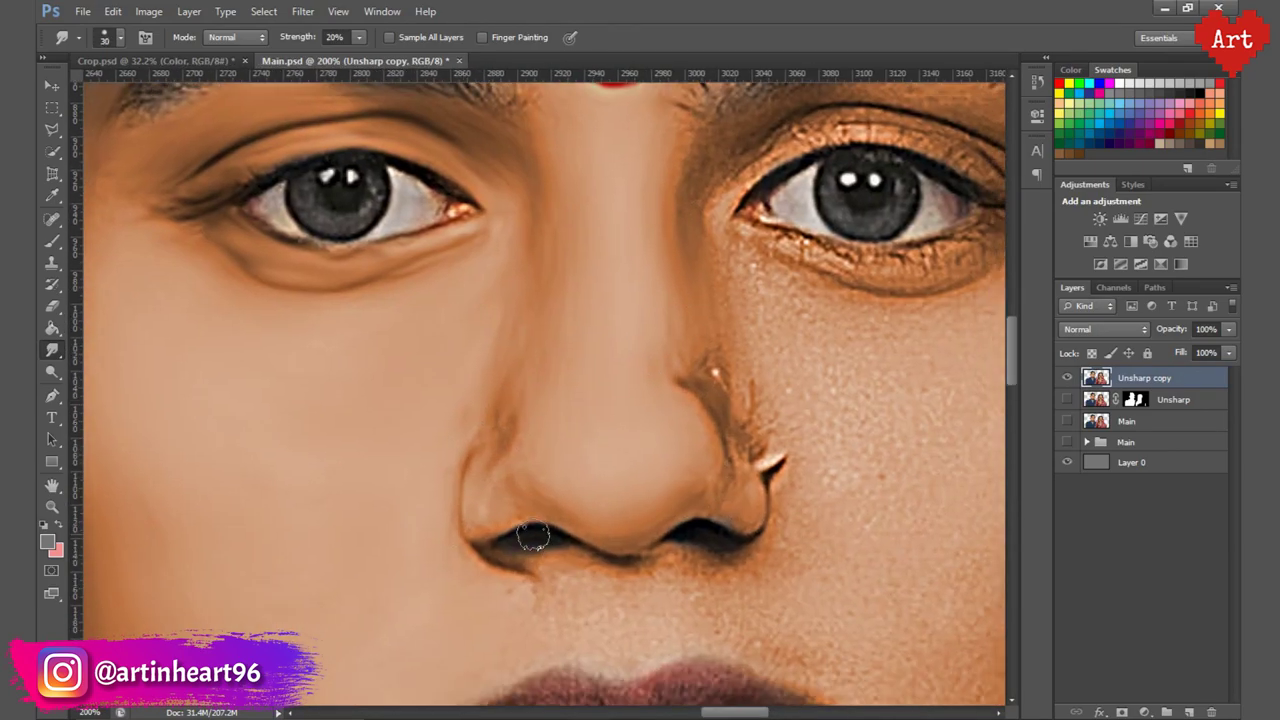
pyautogui.scroll(-3, 722, 418)
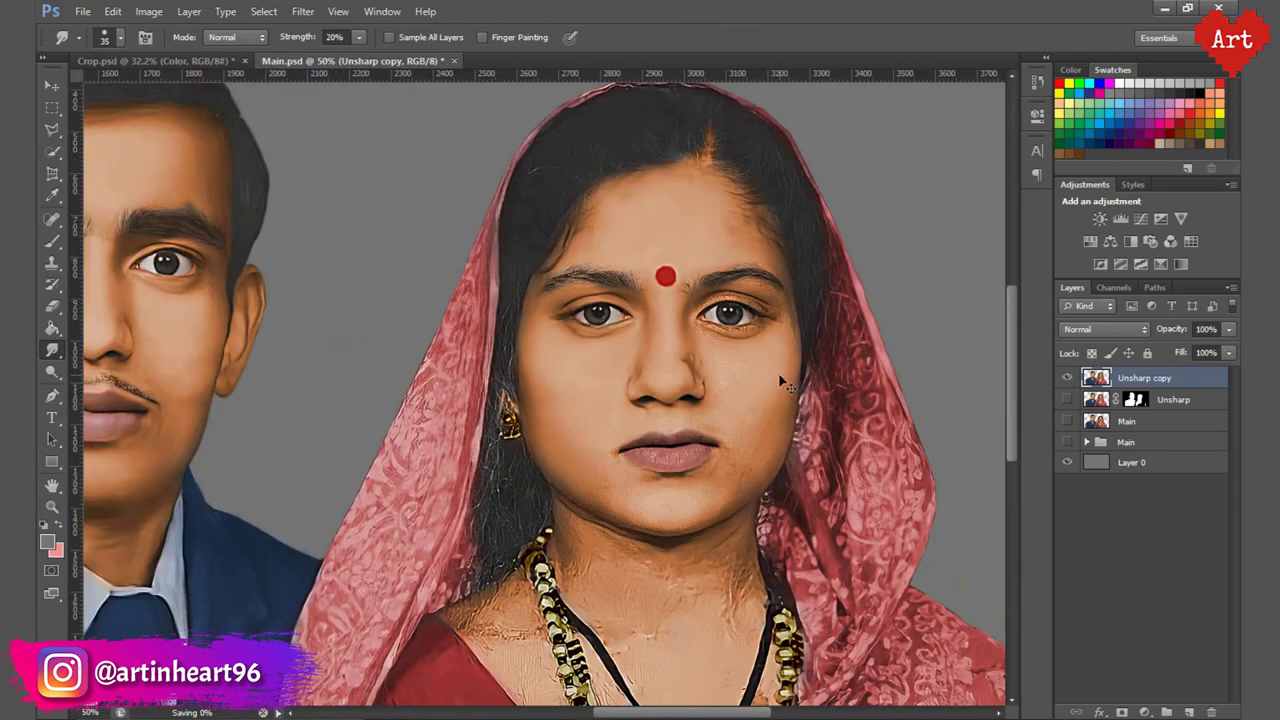
pyautogui.scroll(3, 749, 293)
pyautogui.press(']')
pyautogui.moveTo(877, 203); pyautogui.dragTo(818, 150)
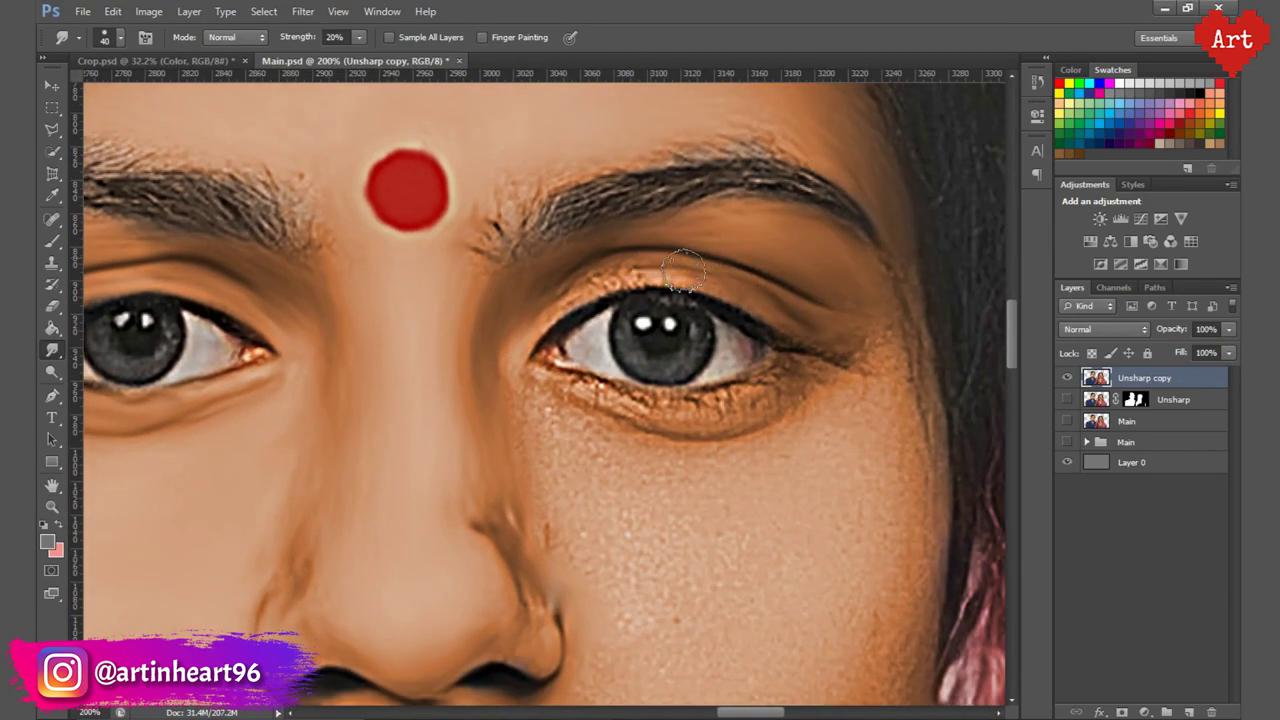
# Smooth the woman's lip area and lower chin texture with a much larger brush.
pyautogui.press(']')
pyautogui.press(']')
pyautogui.press(']')
pyautogui.moveTo(568, 450); pyautogui.dragTo(496, 315)
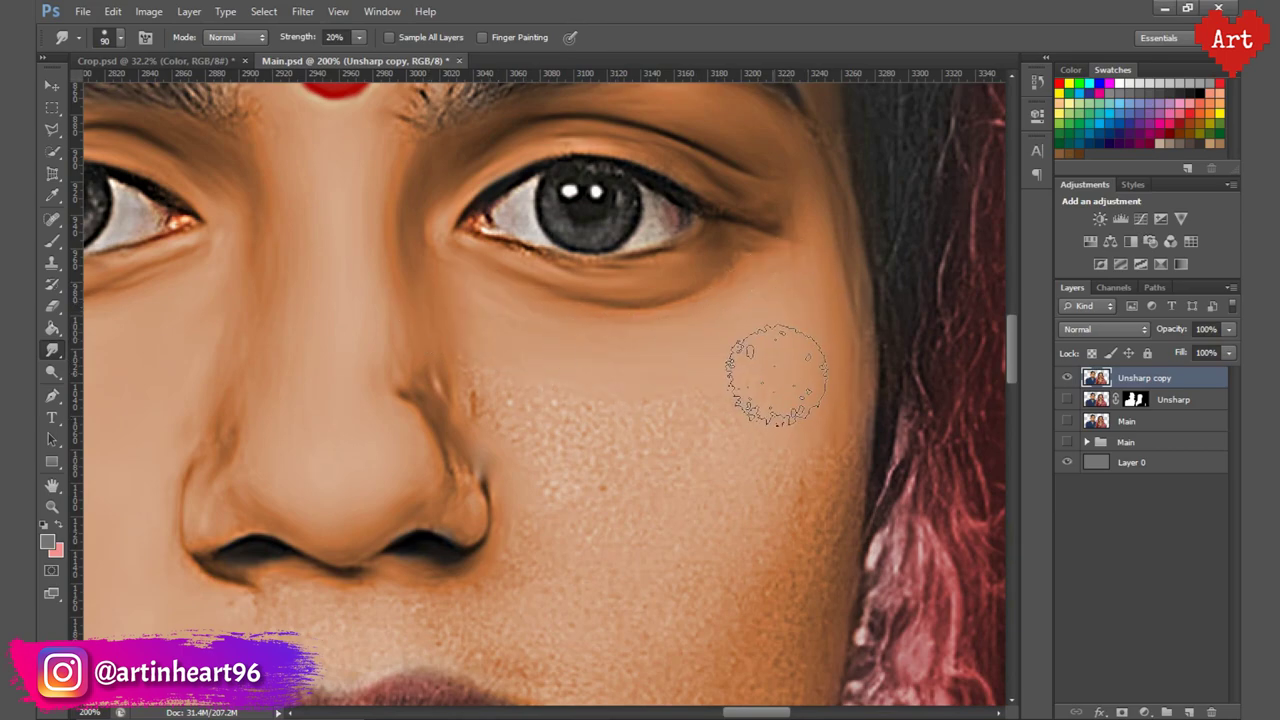
pyautogui.moveTo(799, 600); pyautogui.dragTo(749, 320)
pyautogui.moveTo(572, 257); pyautogui.dragTo(629, 357)
pyautogui.moveTo(567, 464)
pyautogui.mouseDown()
pyautogui.moveTo(659, 433)
pyautogui.moveTo(703, 276)
pyautogui.mouseUp()
pyautogui.press(']')
pyautogui.moveTo(750, 408); pyautogui.dragTo(815, 320)
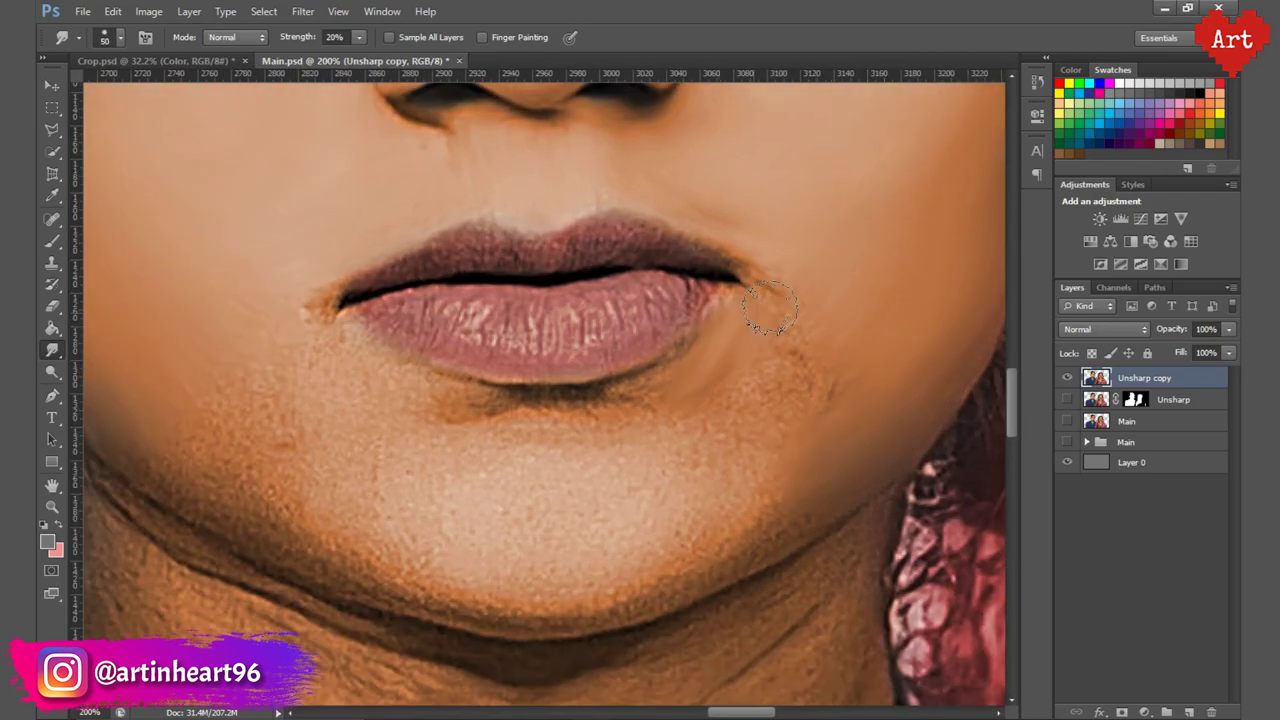
pyautogui.press(']')
pyautogui.press(']')
pyautogui.press(']')
pyautogui.moveTo(410, 520)
pyautogui.mouseDown()
pyautogui.moveTo(450, 620)
pyautogui.moveTo(640, 610)
pyautogui.mouseUp()
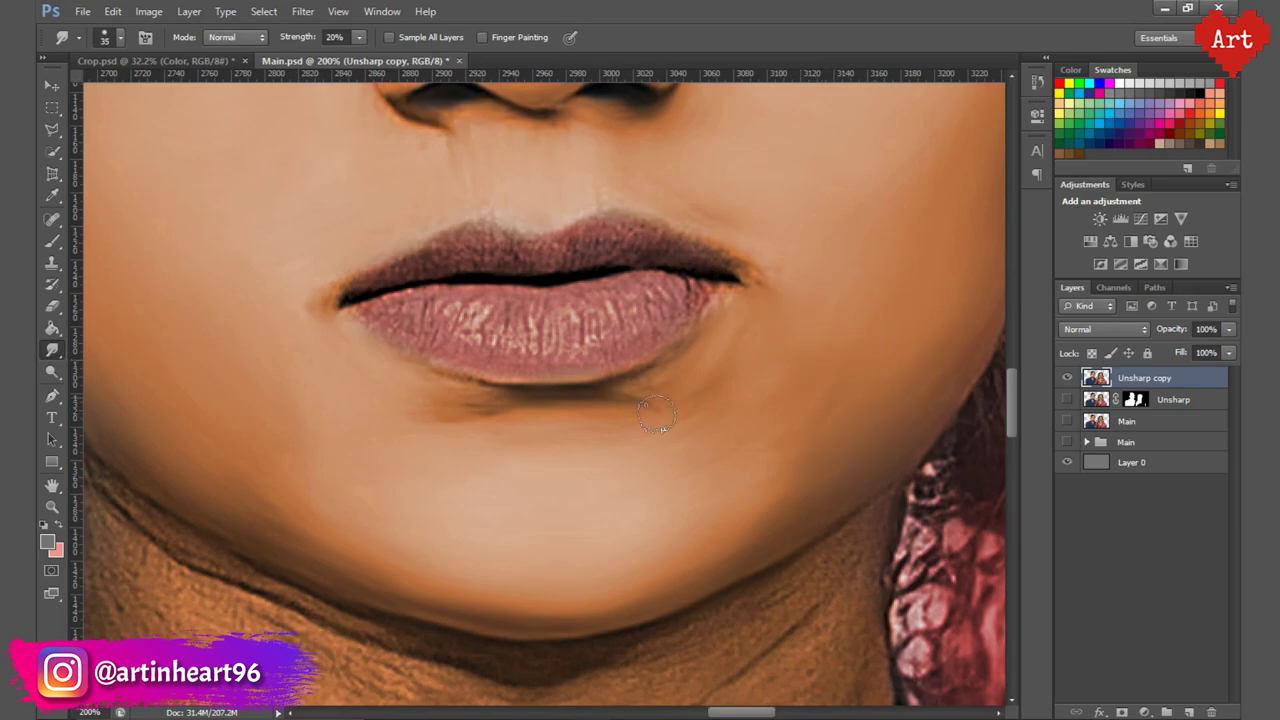
pyautogui.hotkey('ctrl', '0')
pyautogui.scroll(5, 660, 505)
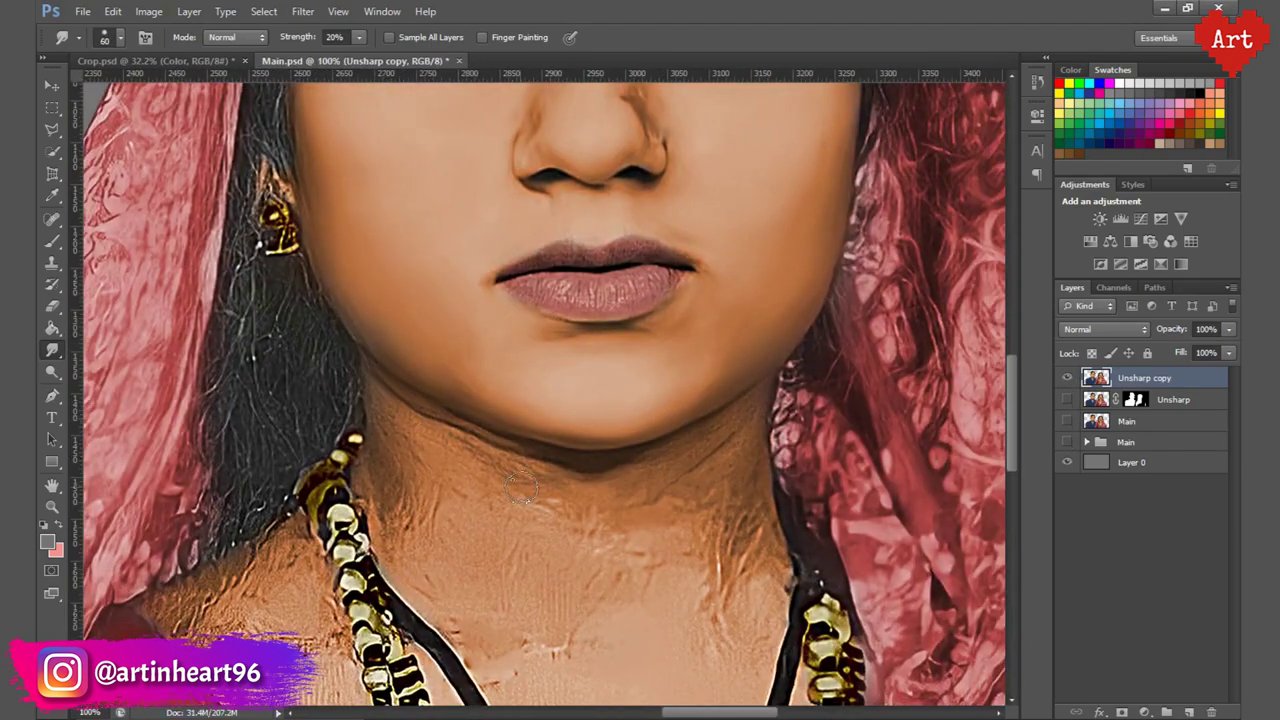
# Smudge the woman's neck skin above the necklace with a large 20% brush.
pyautogui.scroll(2, 520, 488)
pyautogui.press(']')
pyautogui.press(']')
pyautogui.press(']')
pyautogui.scroll(1, 534, 428)
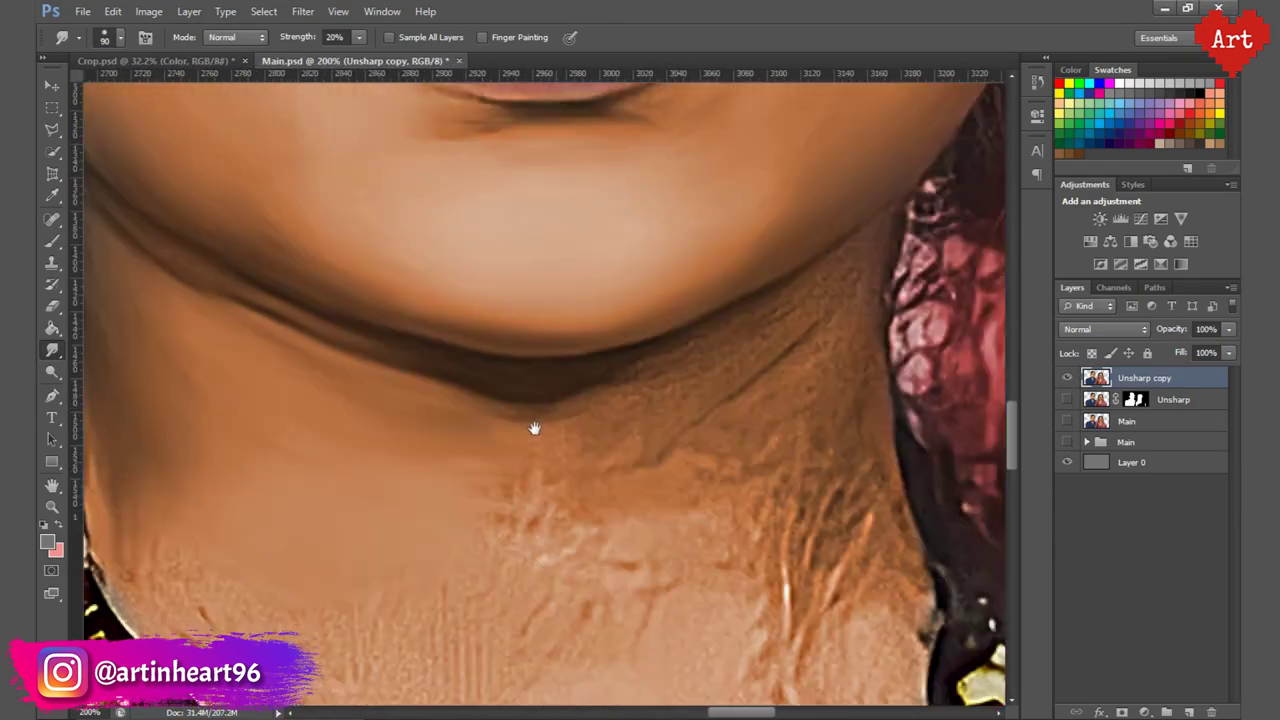
pyautogui.moveTo(534, 428); pyautogui.dragTo(512, 420)
pyautogui.press('[')
pyautogui.press('[')
pyautogui.scroll(-3, 480, 440)
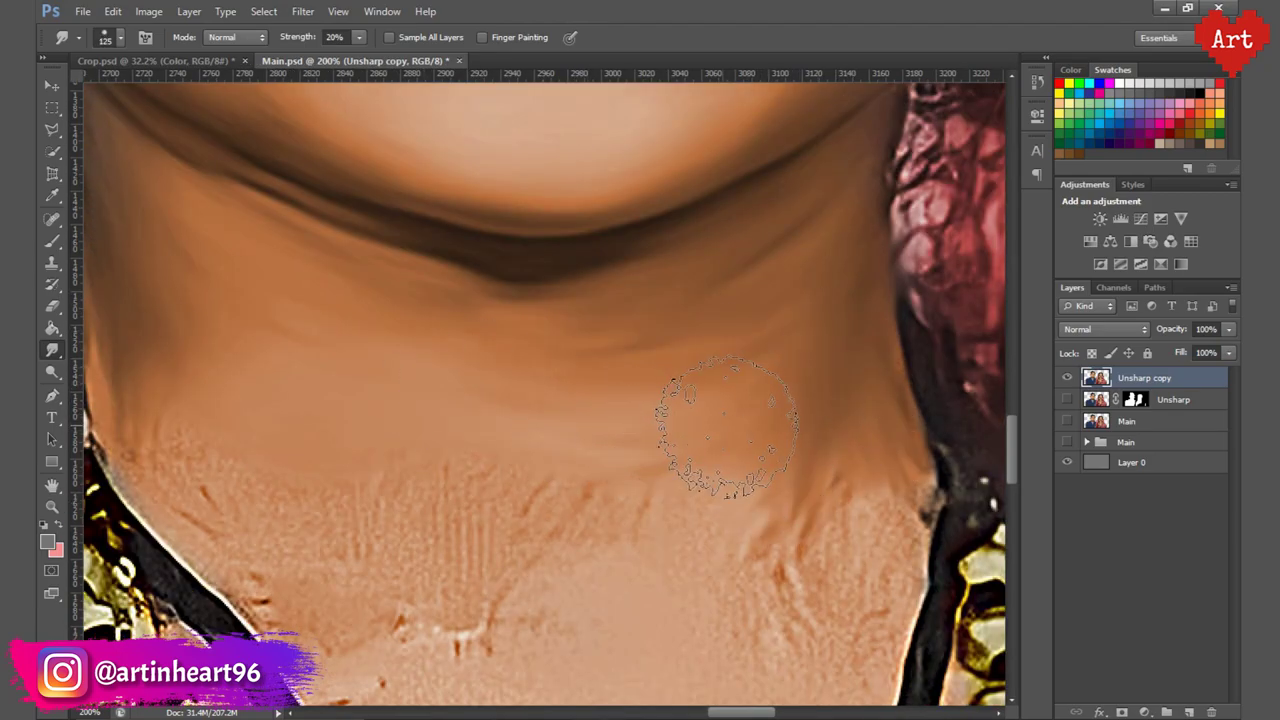
pyautogui.press(']')
pyautogui.press(']')
pyautogui.press(']')
pyautogui.scroll(-3, 473, 412)
pyautogui.scroll(-3, 486, 457)
pyautogui.hscroll(3, 766, 366)
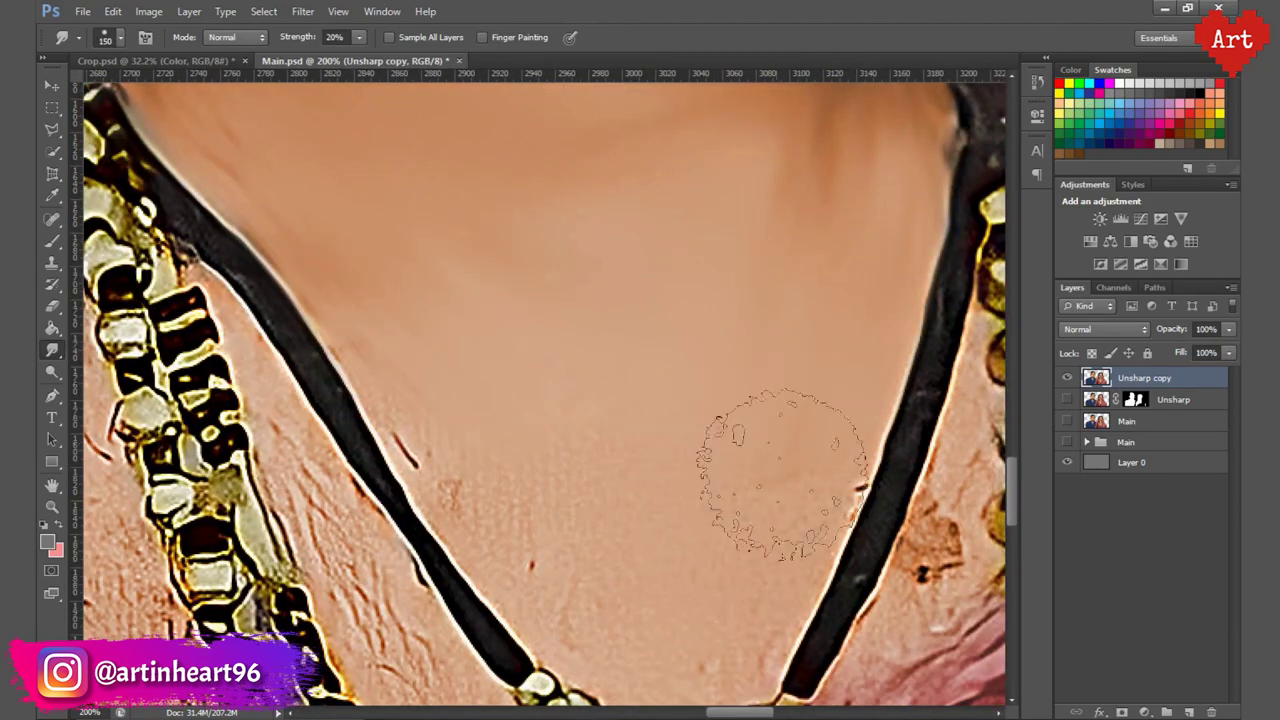
pyautogui.scroll(-3, 543, 466)
# Smooth the upper chest and shoulder skin along the necklace's right side.
pyautogui.press('[')
pyautogui.hscroll(3, 606, 428)
pyautogui.press('[')
pyautogui.press('[')
pyautogui.press('[')
pyautogui.hscroll(-5, 580, 440)
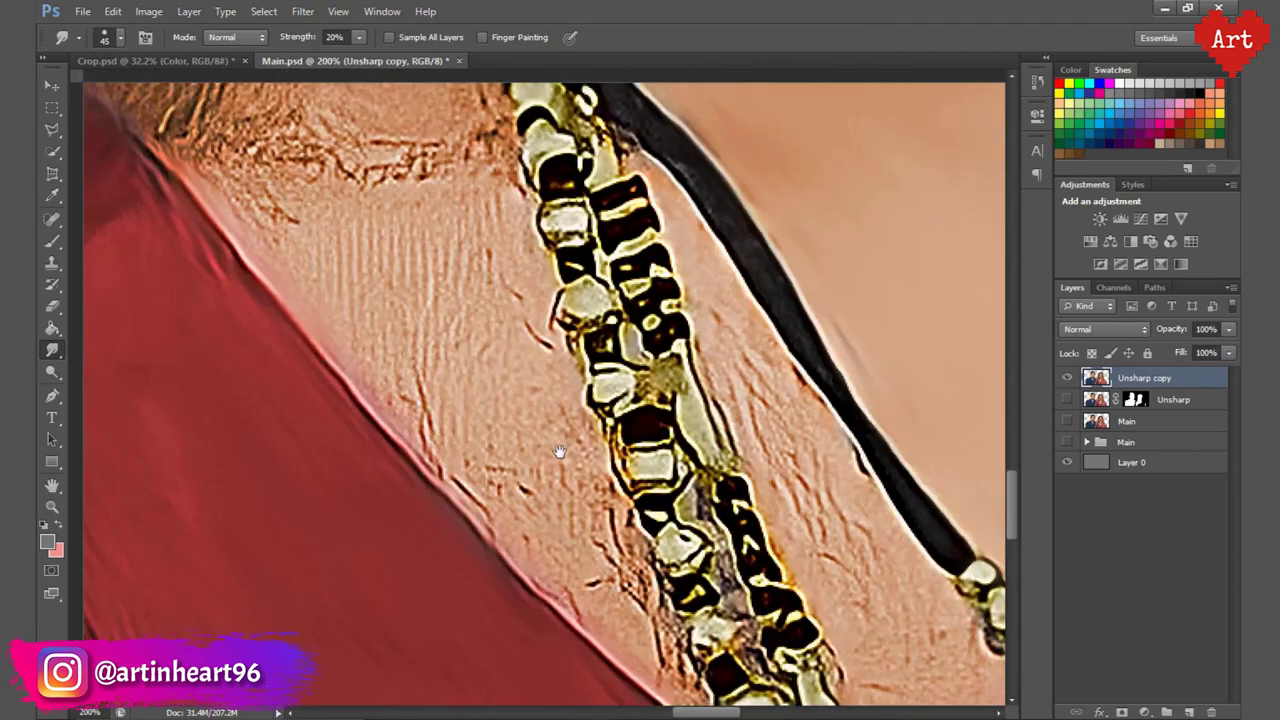
pyautogui.scroll(-3, 640, 450)
pyautogui.scroll(3, 615, 368)
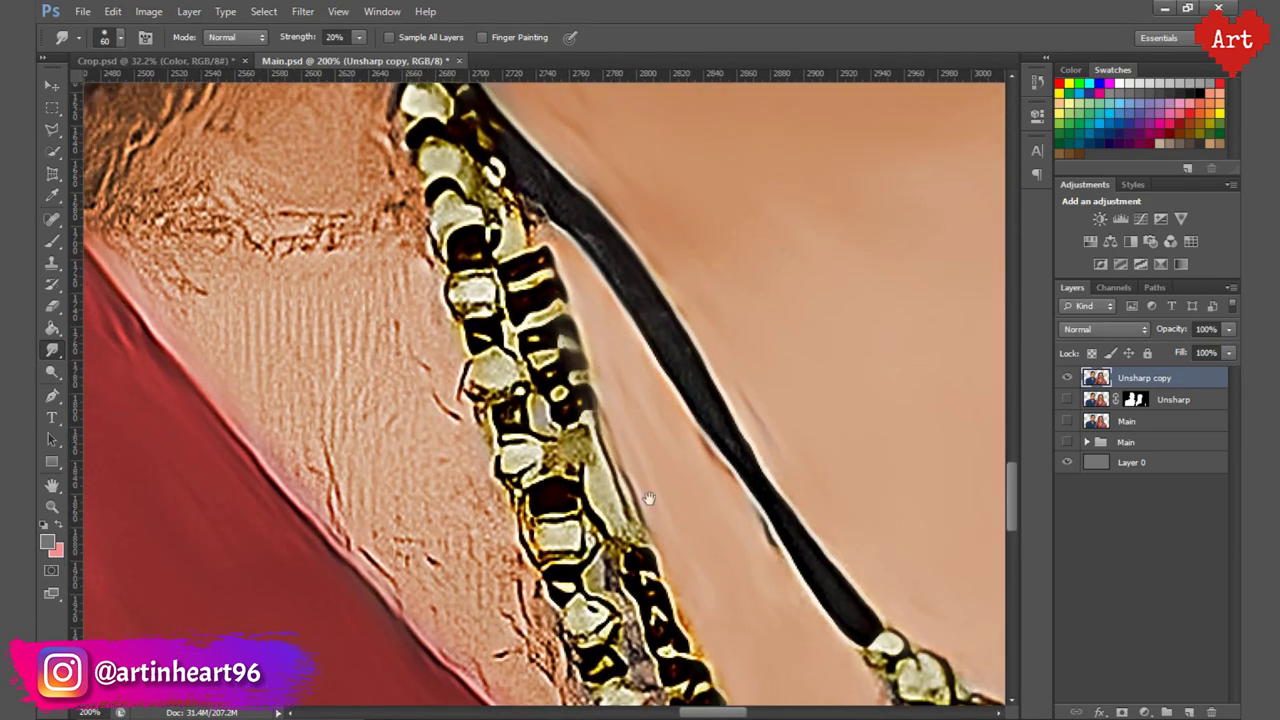
pyautogui.hscroll(-5, 560, 370)
pyautogui.press(']')
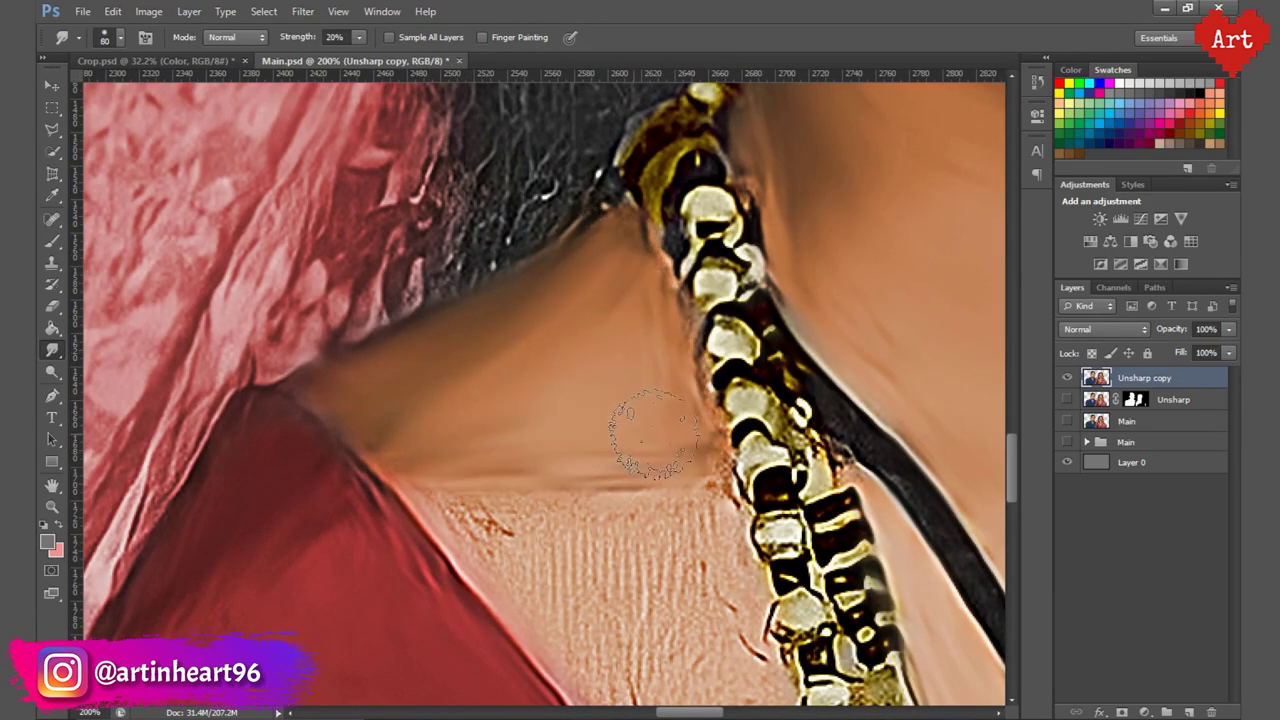
pyautogui.moveTo(634, 428); pyautogui.dragTo(323, 285)
pyautogui.press('[')
pyautogui.press('[')
pyautogui.press('[')
pyautogui.scroll(-3, 380, 340)
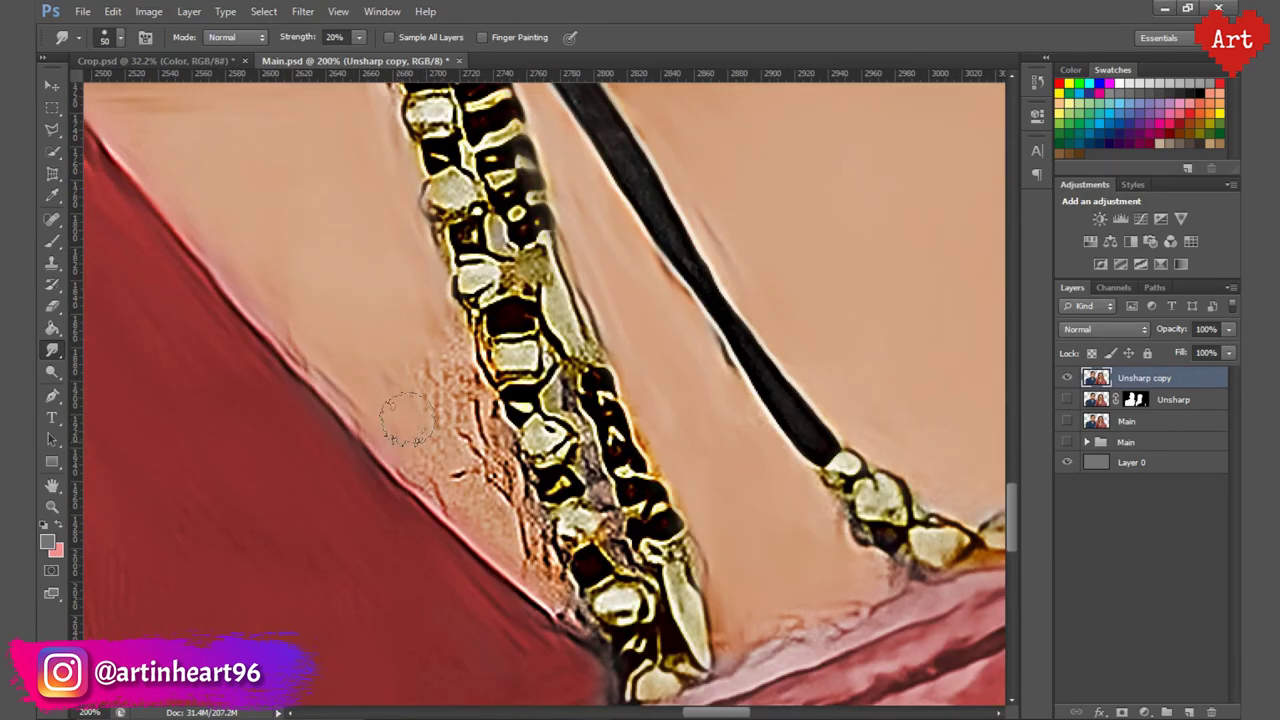
pyautogui.scroll(-3, 400, 250)
# Soften the woman's irises with a slightly enlarged Smudge brush.
pyautogui.scroll(-3, 337, 280)
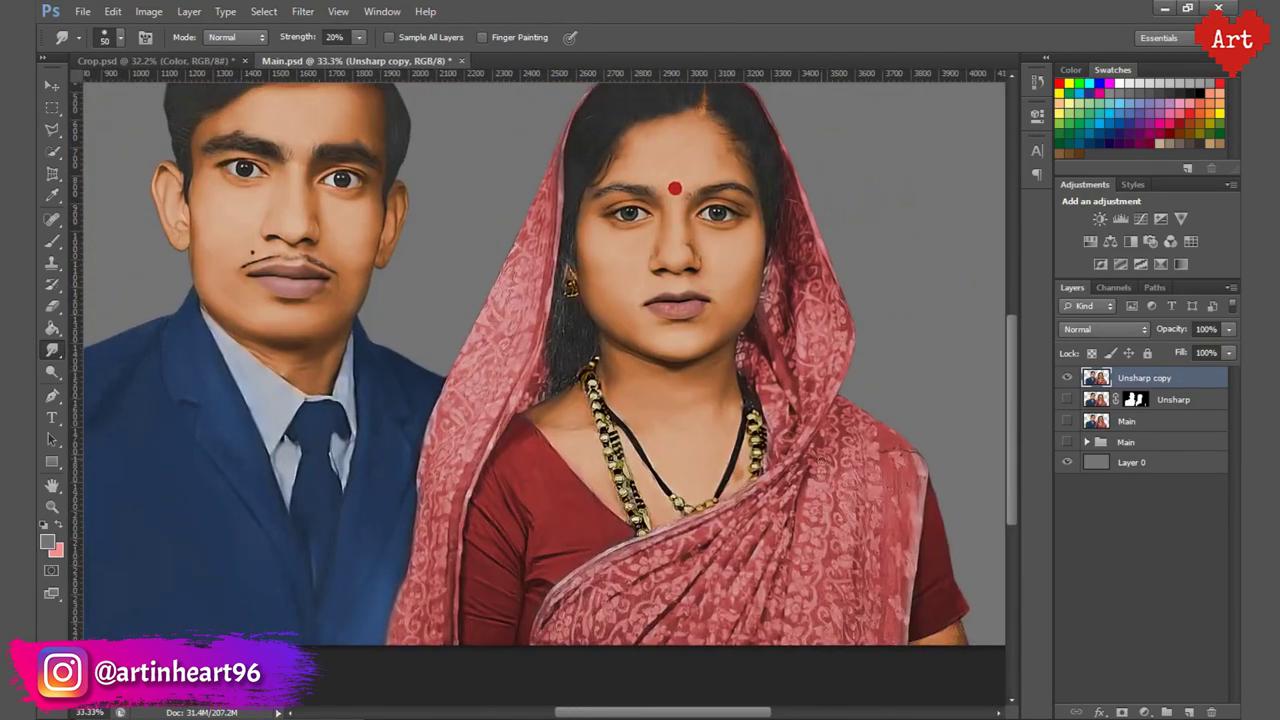
pyautogui.scroll(6, 746, 560)
pyautogui.press(']')
pyautogui.scroll(-3, 843, 486)
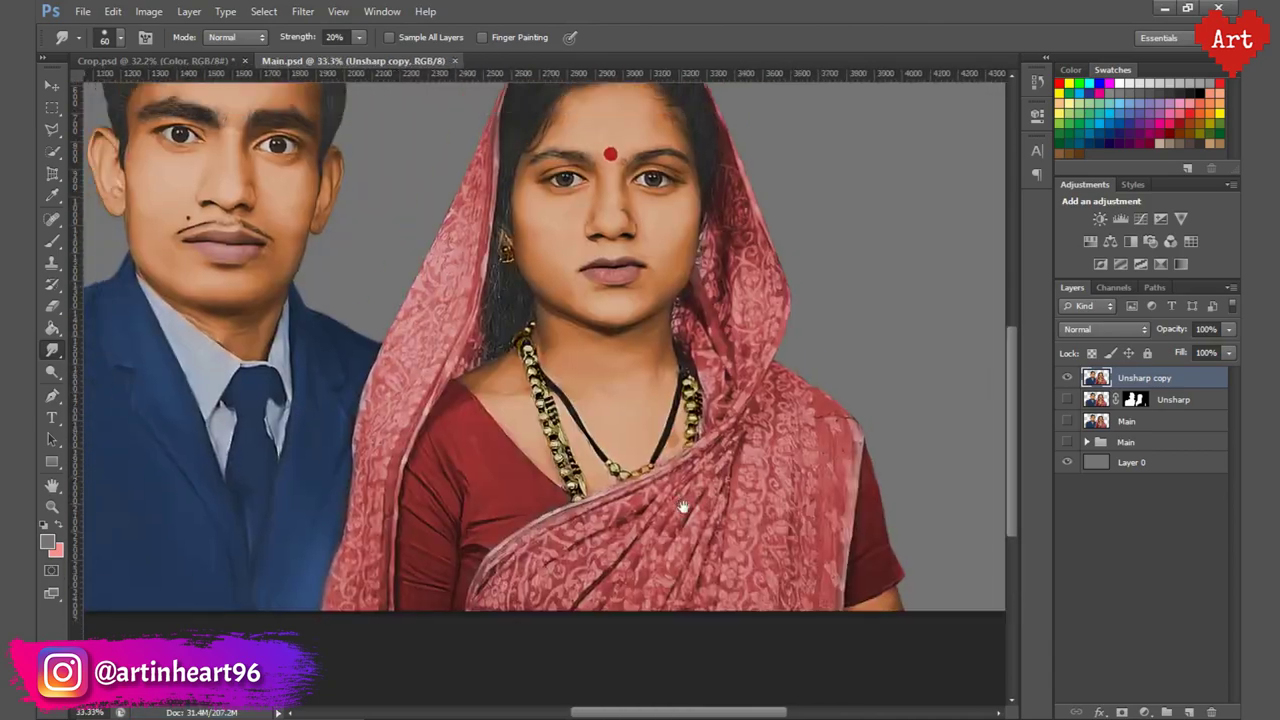
pyautogui.scroll(2, 722, 392)
pyautogui.scroll(2, 722, 392)
pyautogui.scroll(-3, 722, 392)
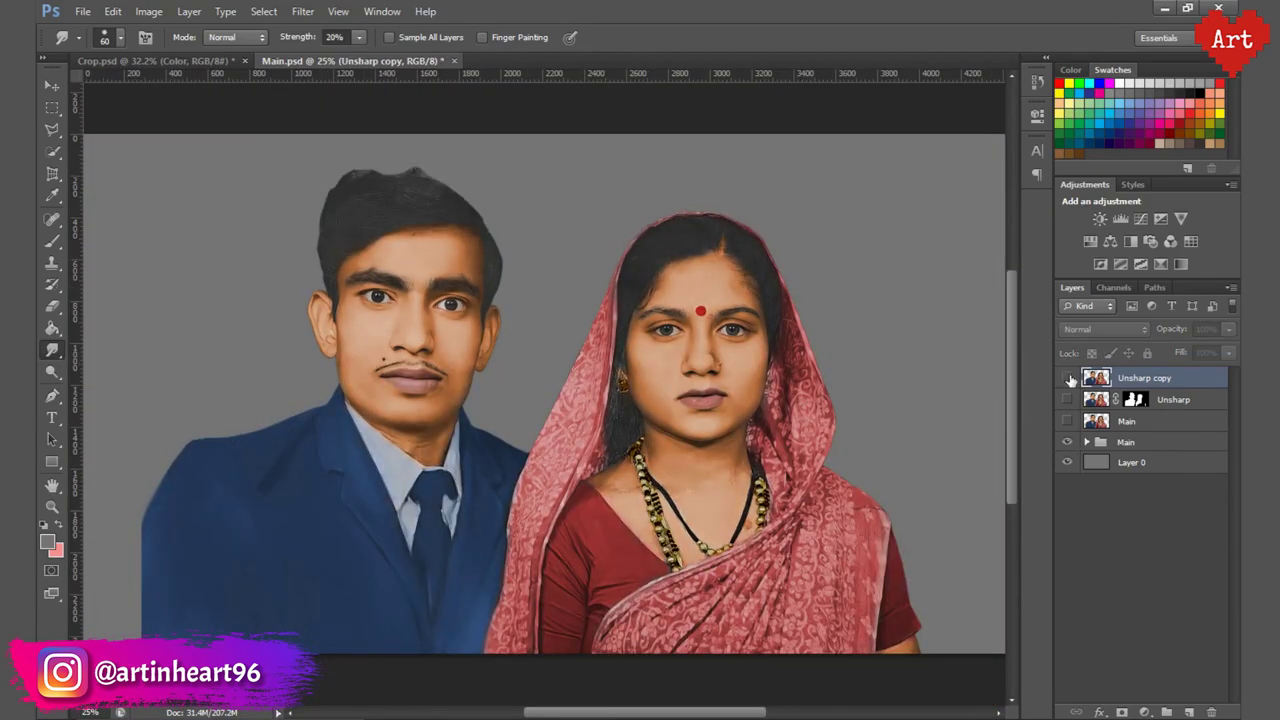
pyautogui.scroll(4, 723, 391)
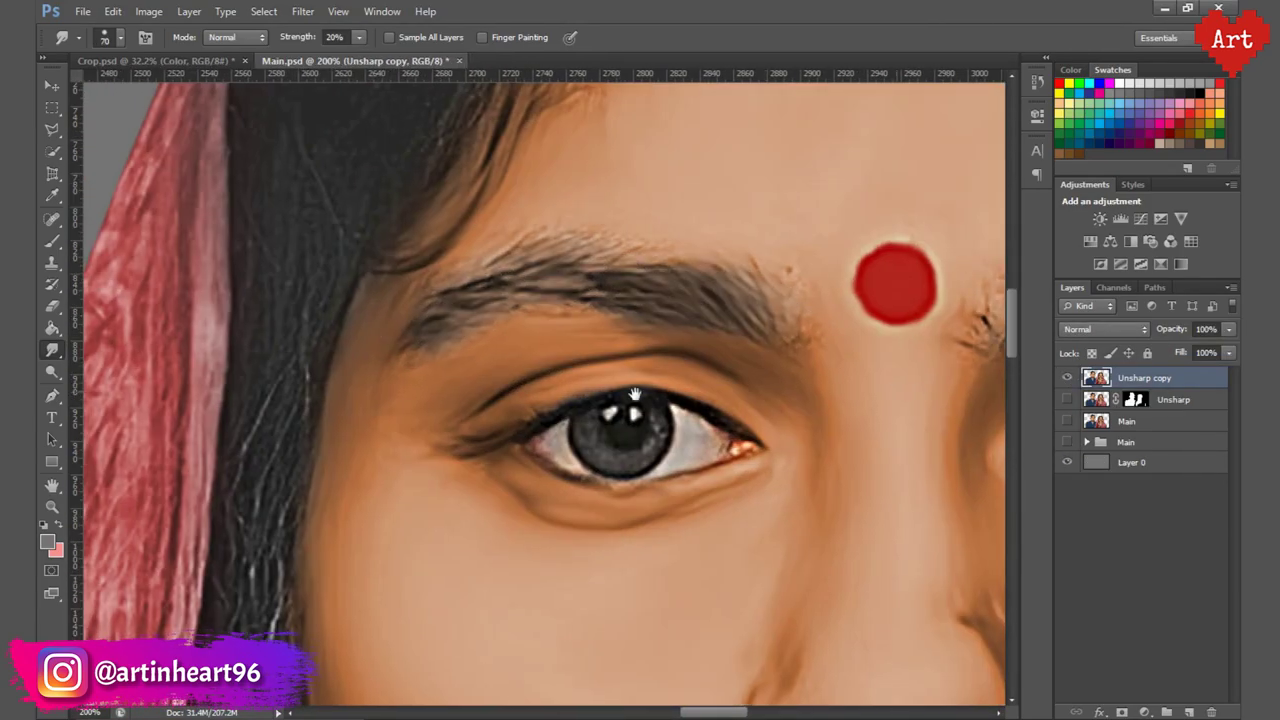
pyautogui.scroll(-3, 600, 400)
pyautogui.scroll(4, 585, 420)
# Blend the fine eye detail with a smaller Smudge brush.
pyautogui.press(']')
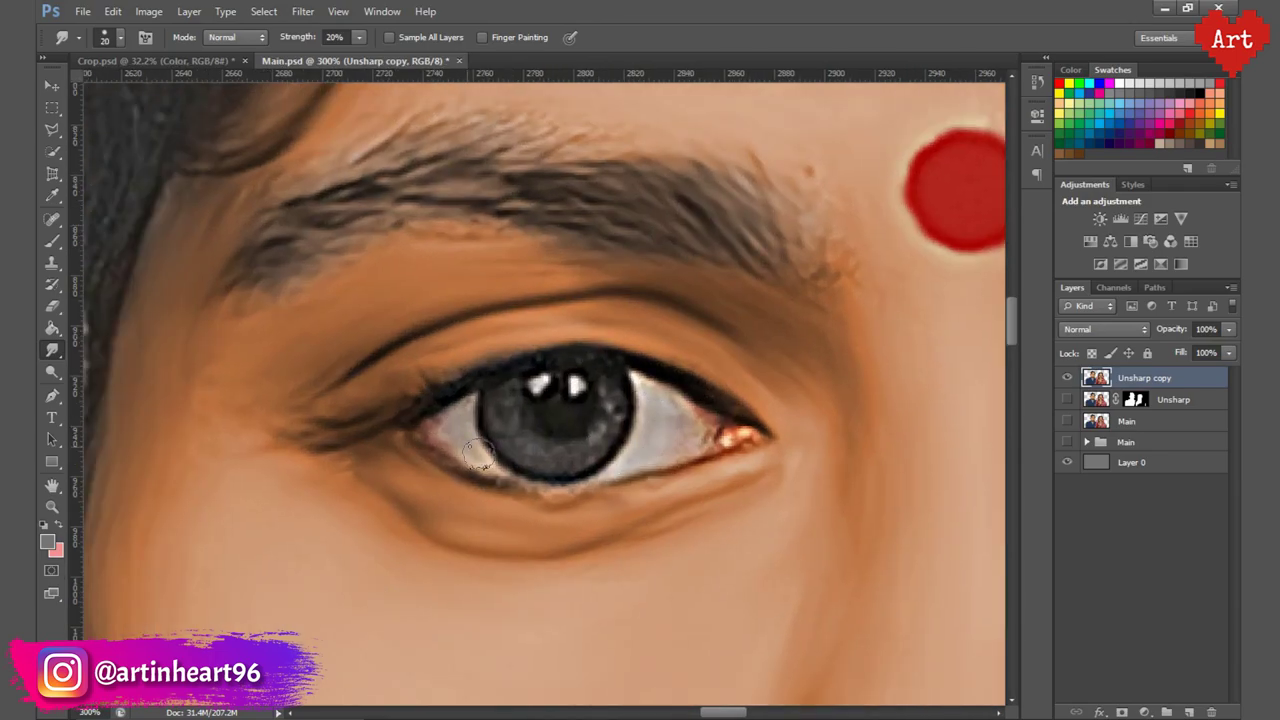
pyautogui.scroll(-3, 657, 445)
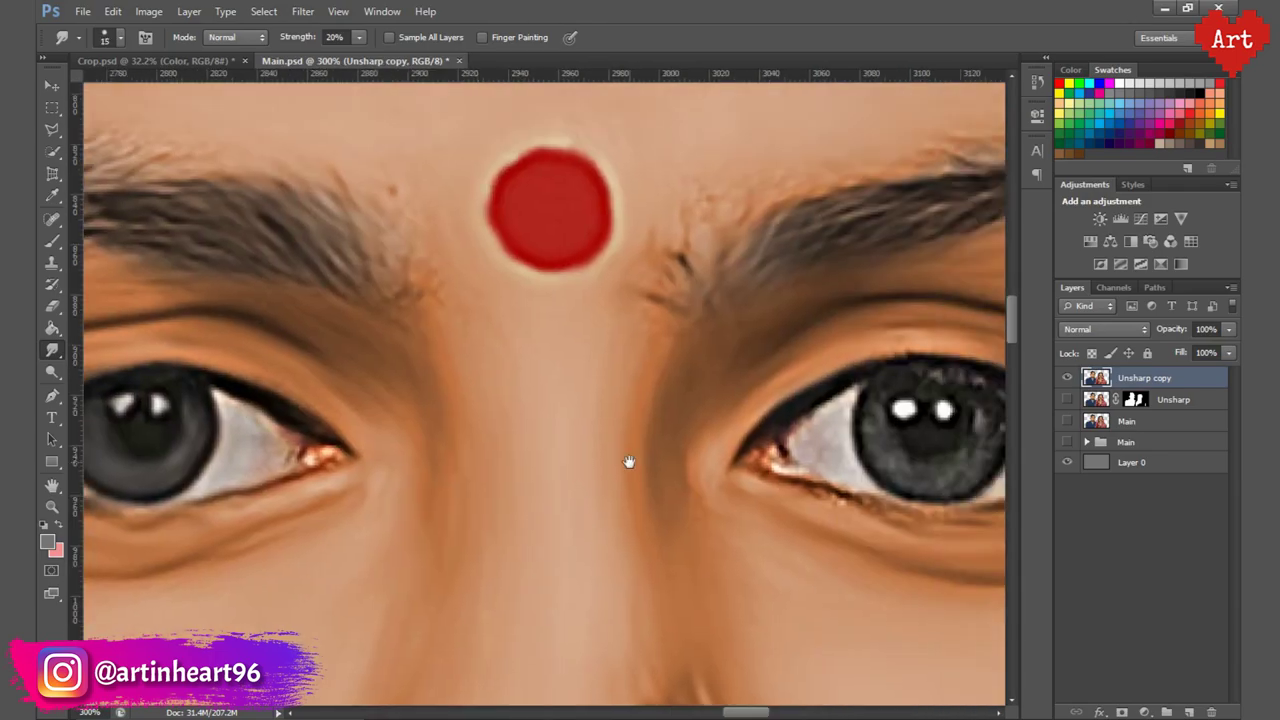
pyautogui.scroll(3, 629, 463)
pyautogui.press('[')
pyautogui.scroll(-3, 425, 450)
pyautogui.scroll(3, 717, 388)
pyautogui.press('[')
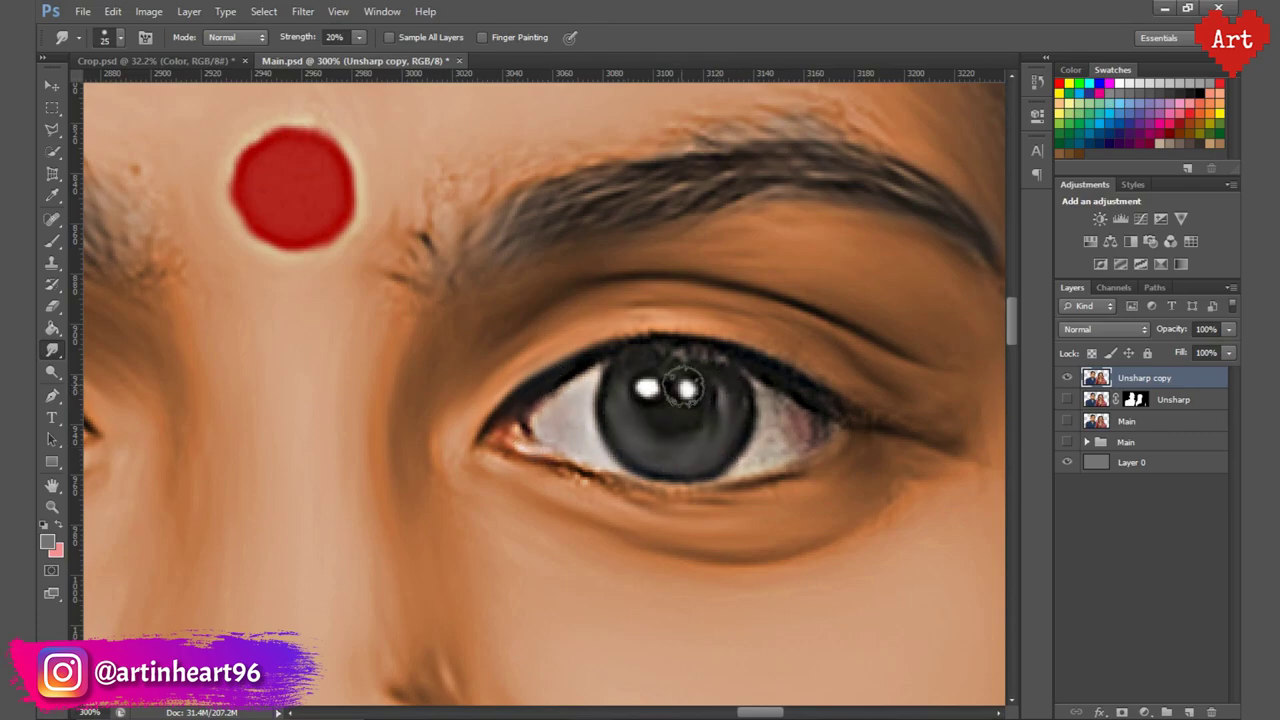
pyautogui.scroll(-3, 648, 478)
pyautogui.scroll(2, 791, 446)
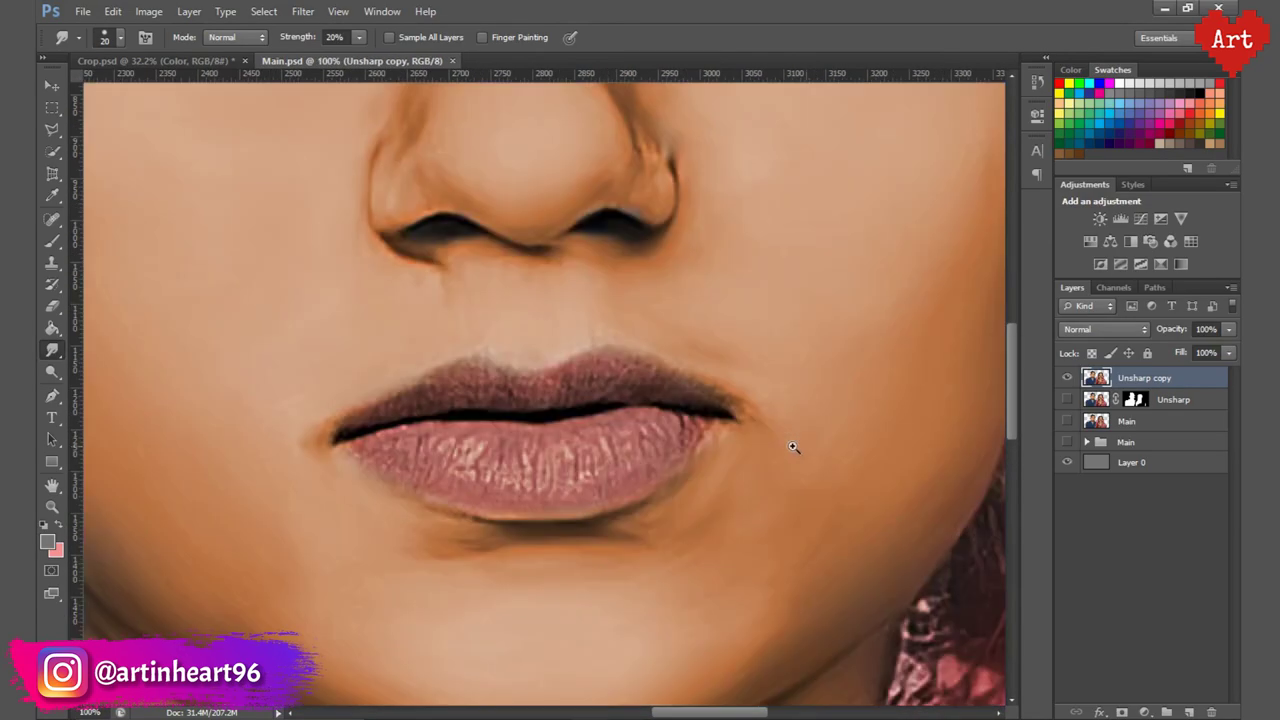
pyautogui.scroll(1, 338, 422)
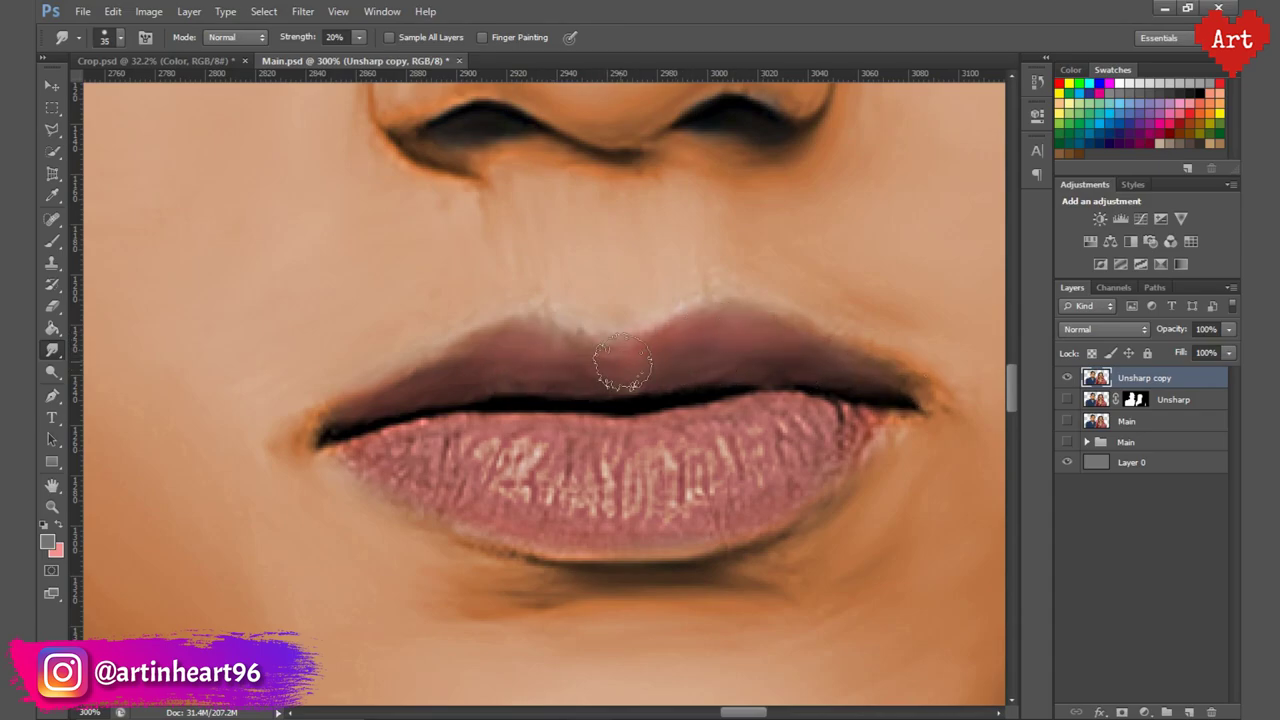
# Smudge the woman's lower-lip texture smooth.
pyautogui.press(']')
pyautogui.moveTo(457, 455)
pyautogui.mouseDown()
pyautogui.moveTo(645, 462)
pyautogui.moveTo(710, 440)
pyautogui.mouseUp()
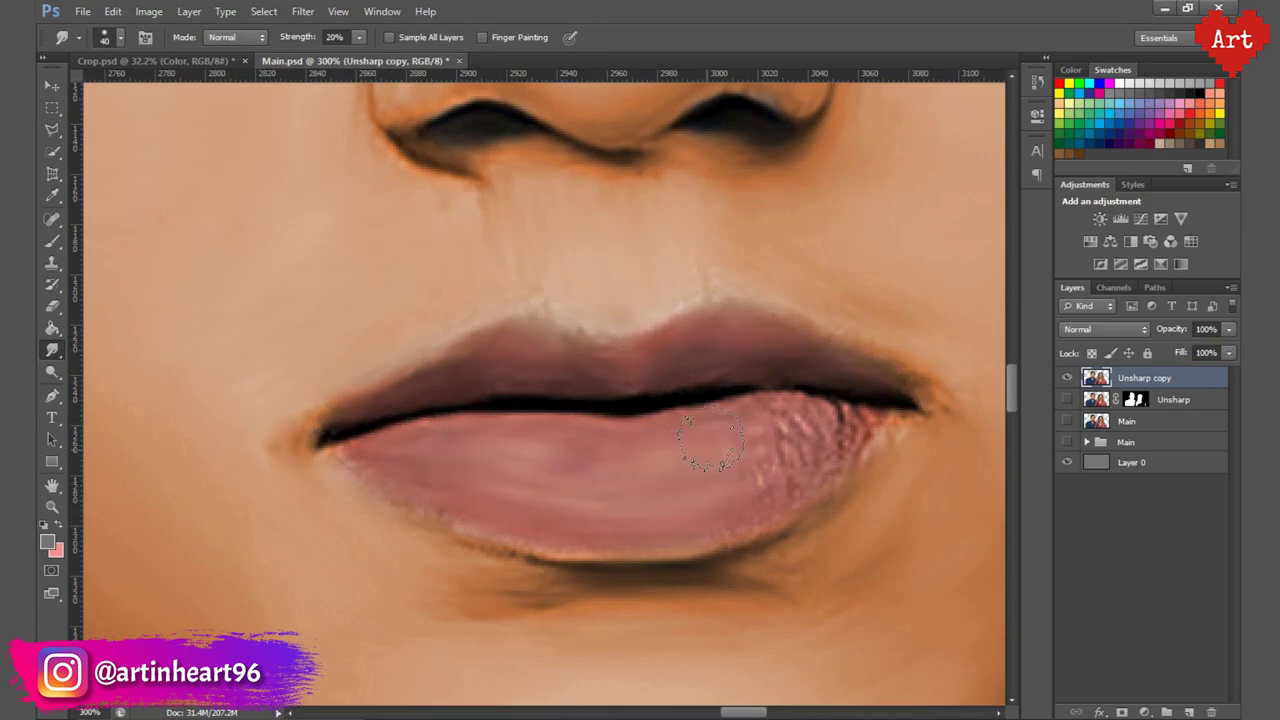
pyautogui.scroll(-3, 725, 537)
pyautogui.scroll(3, 709, 306)
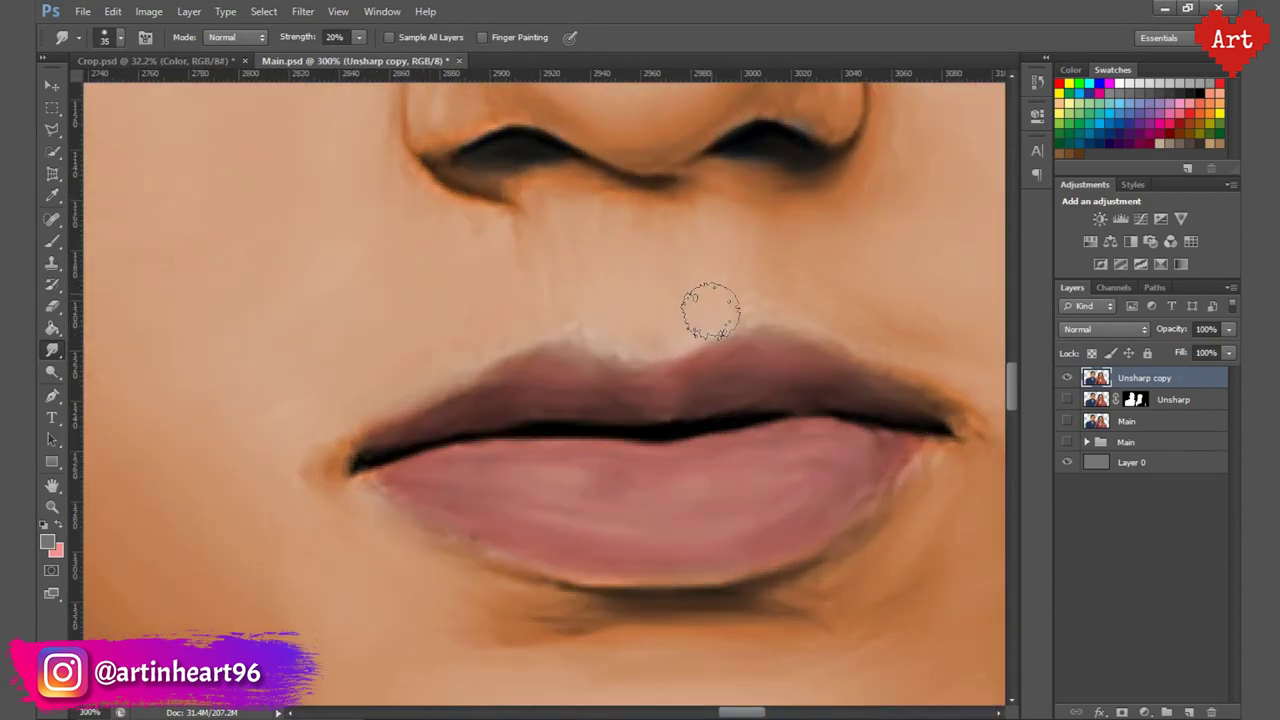
pyautogui.scroll(-5, 709, 306)
pyautogui.scroll(-1, 551, 382)
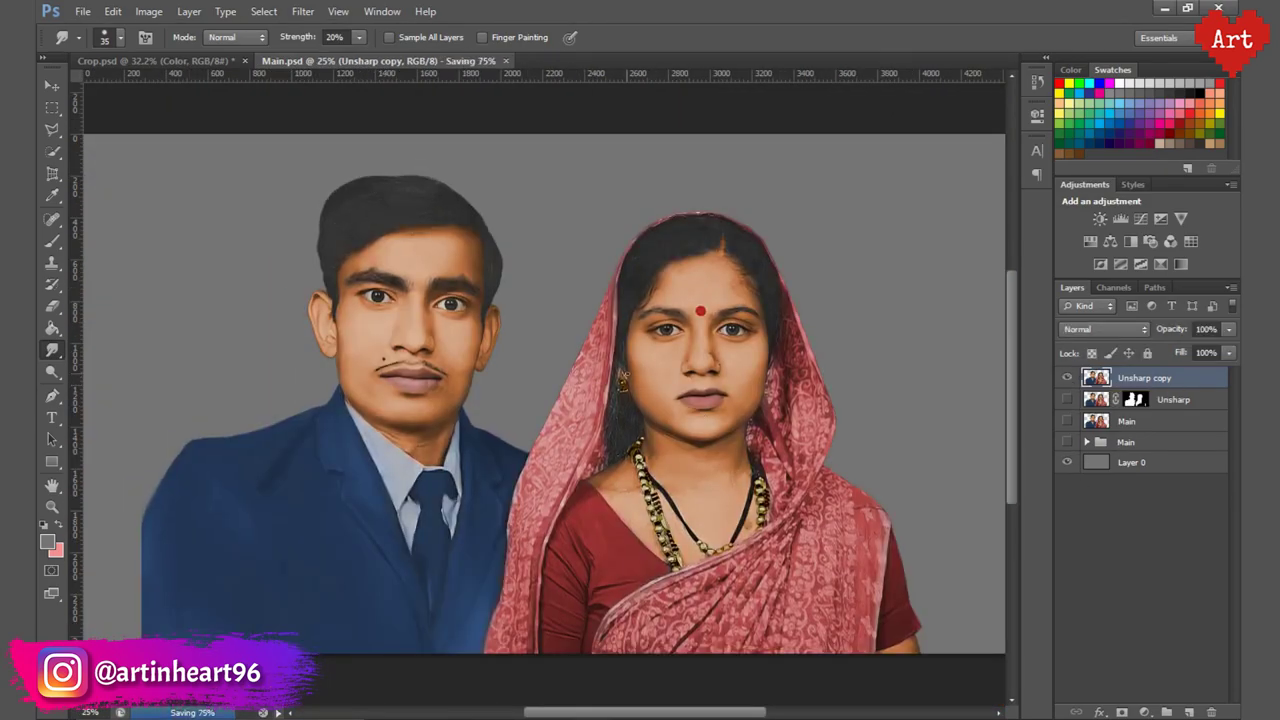
# Smudge the woman's forehead hairline at 30% strength to soften it.
pyautogui.scroll(1, 710, 237)
pyautogui.scroll(3, 710, 237)
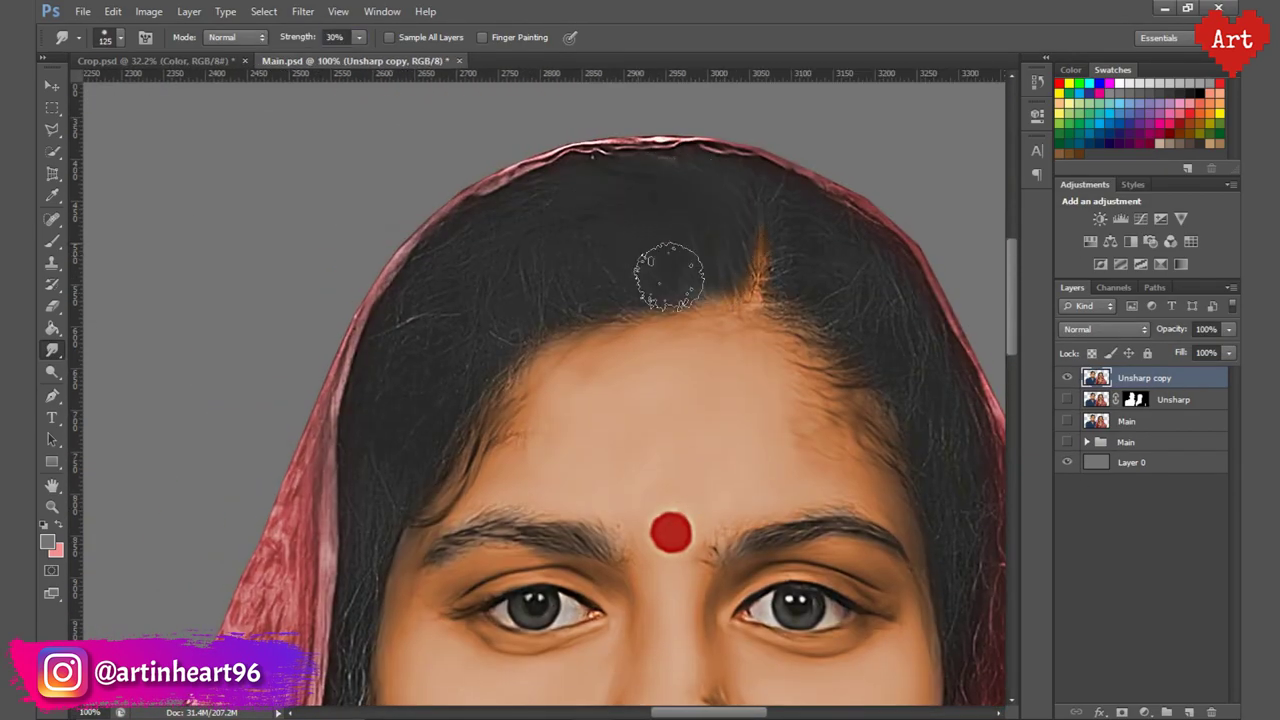
pyautogui.moveTo(669, 276); pyautogui.dragTo(439, 312)
pyautogui.scroll(2, 478, 410)
pyautogui.scroll(-3, 471, 243)
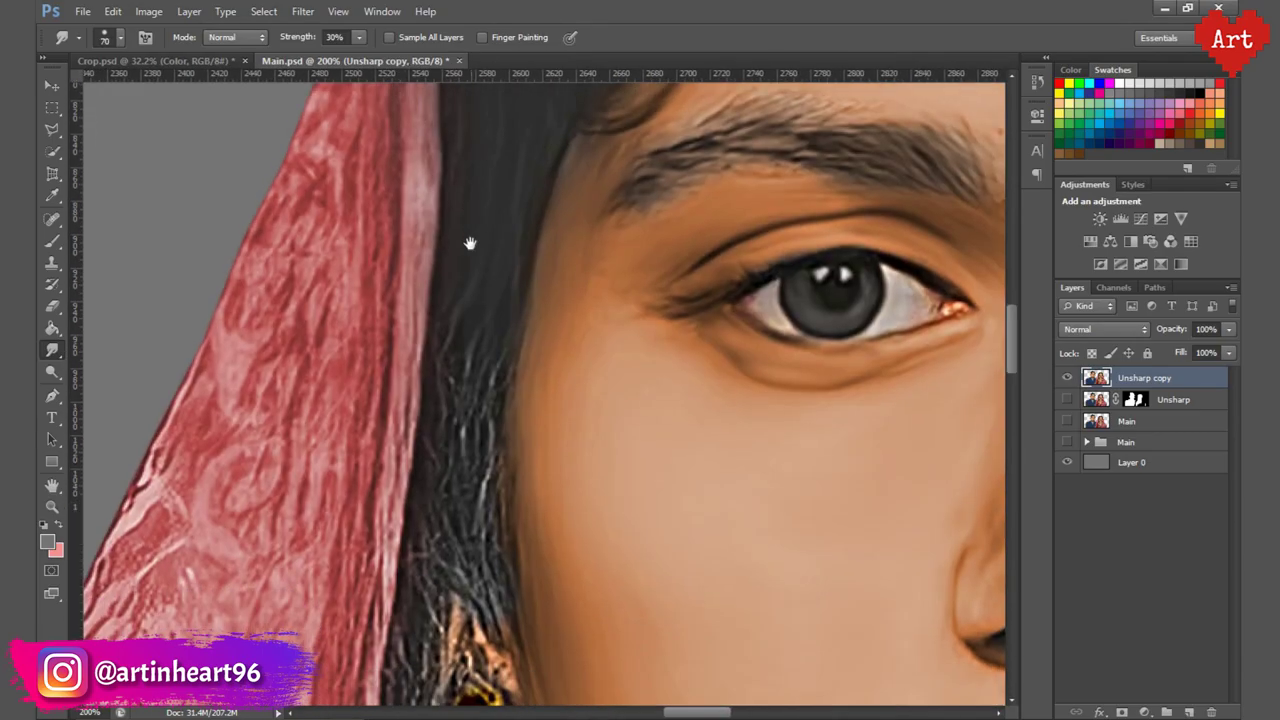
pyautogui.scroll(-5, 471, 300)
pyautogui.scroll(-5, 527, 477)
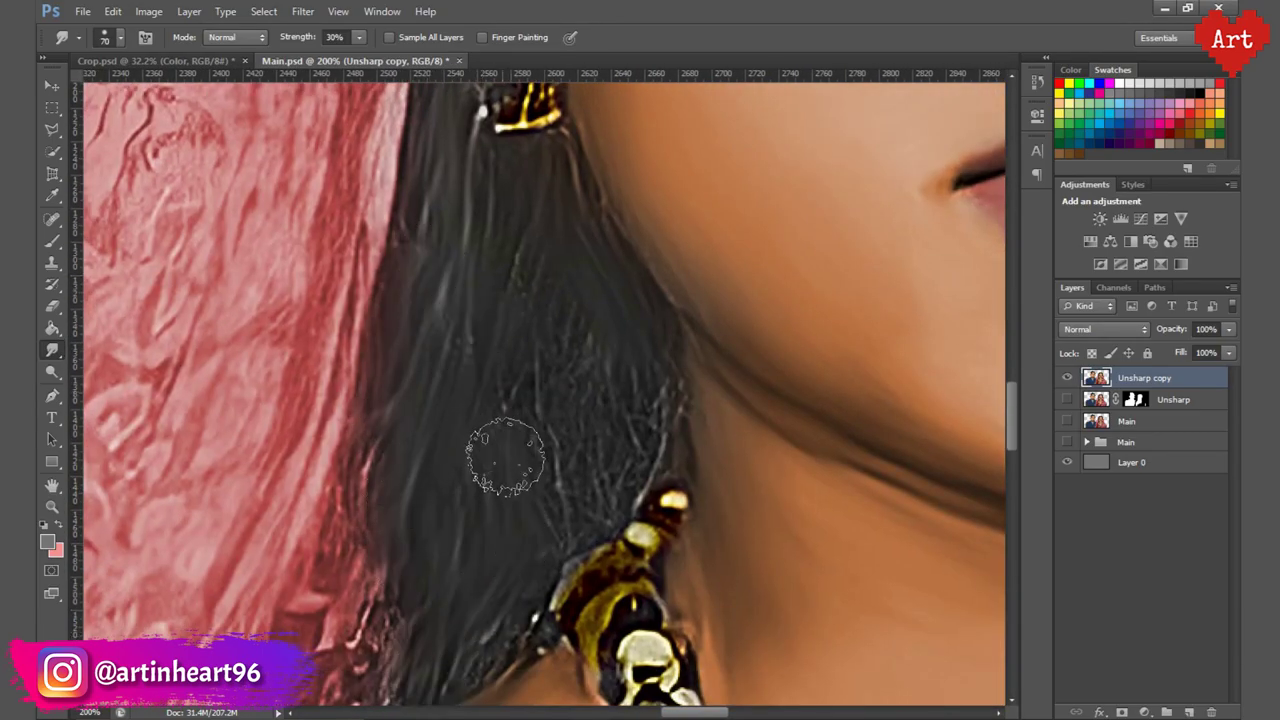
pyautogui.scroll(-2, 481, 475)
pyautogui.scroll(-3, 623, 229)
# Review the smudged portrait and save Main.psd.
pyautogui.scroll(3, 600, 250)
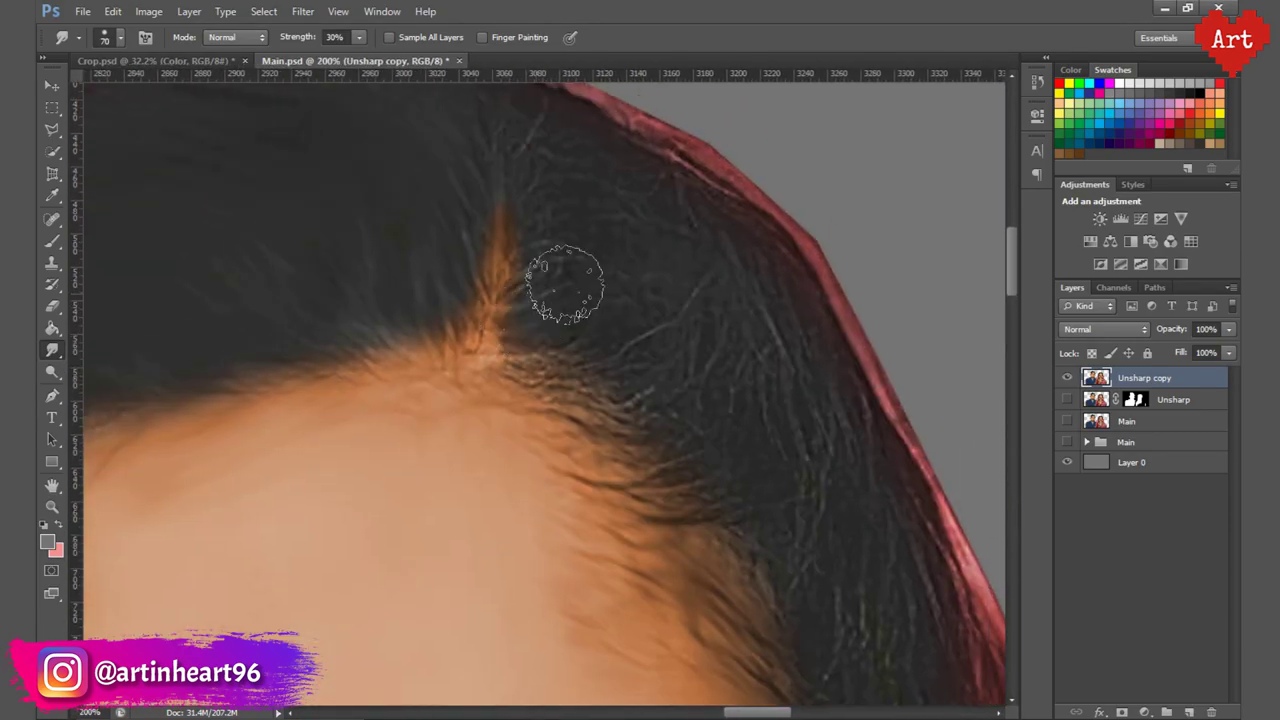
pyautogui.scroll(-3, 600, 338)
pyautogui.scroll(-3, 610, 350)
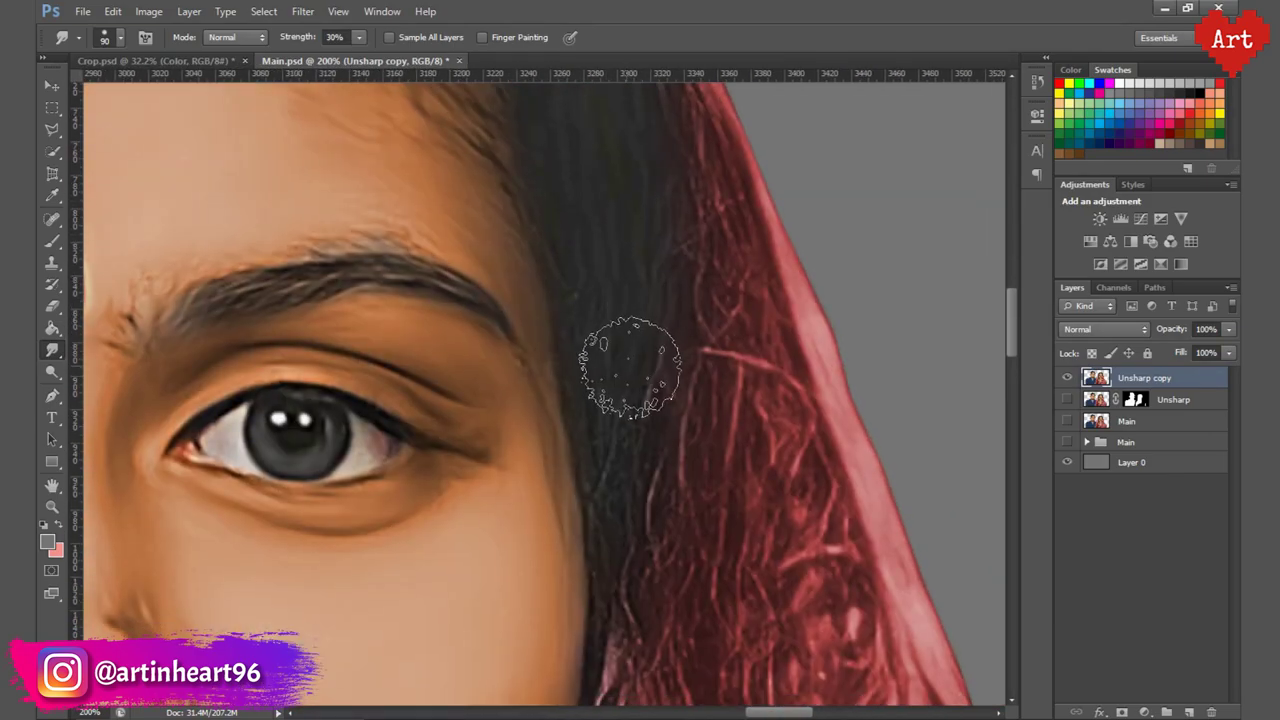
pyautogui.scroll(-2, 640, 340)
pyautogui.scroll(-6, 700, 350)
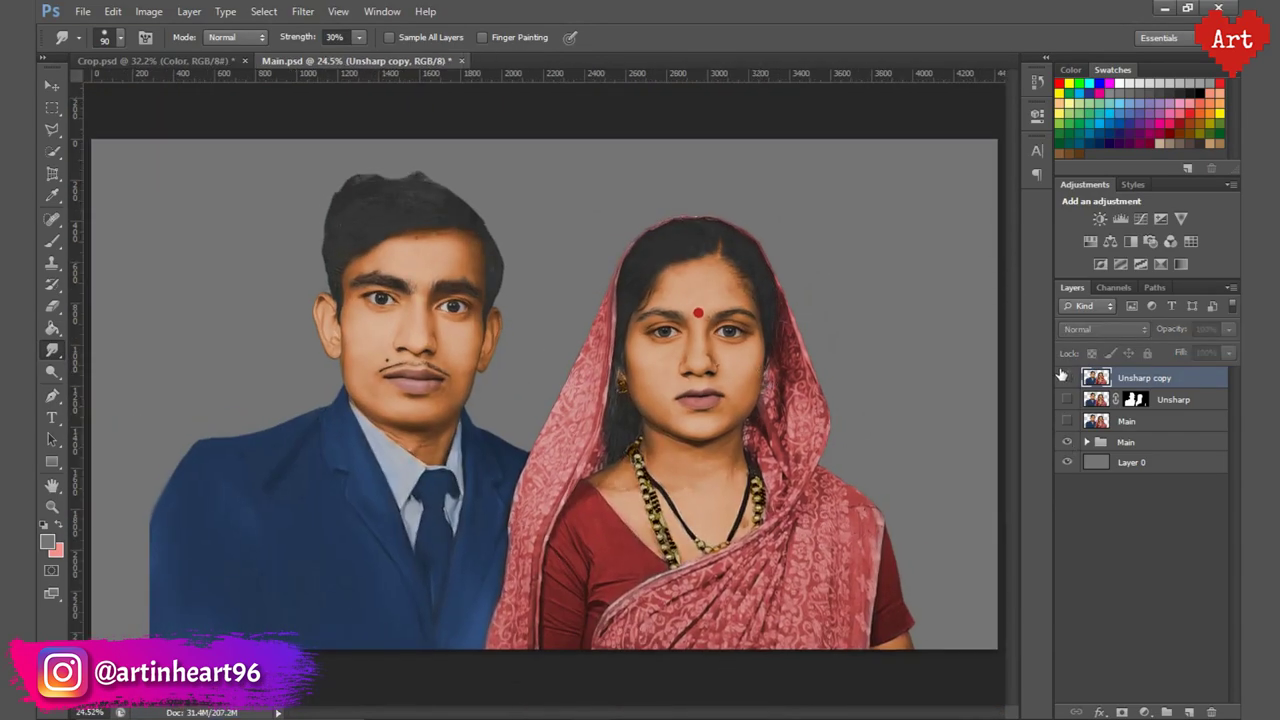
pyautogui.hotkey('ctrl', 's')
# Smudge the woman's side hair beside her cheek to soften it.
pyautogui.scroll(1, 520, 387)
pyautogui.scroll(1, 515, 400)
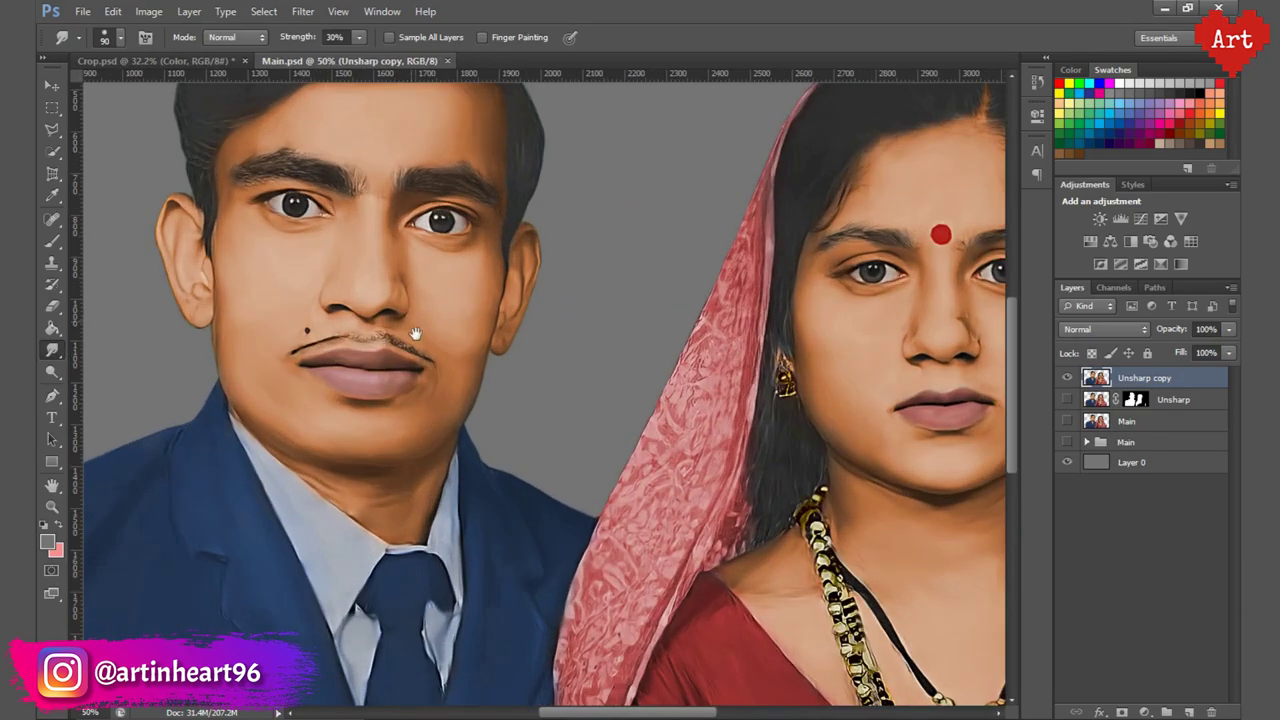
pyautogui.scroll(1, 510, 420)
pyautogui.moveTo(507, 438); pyautogui.dragTo(527, 466)
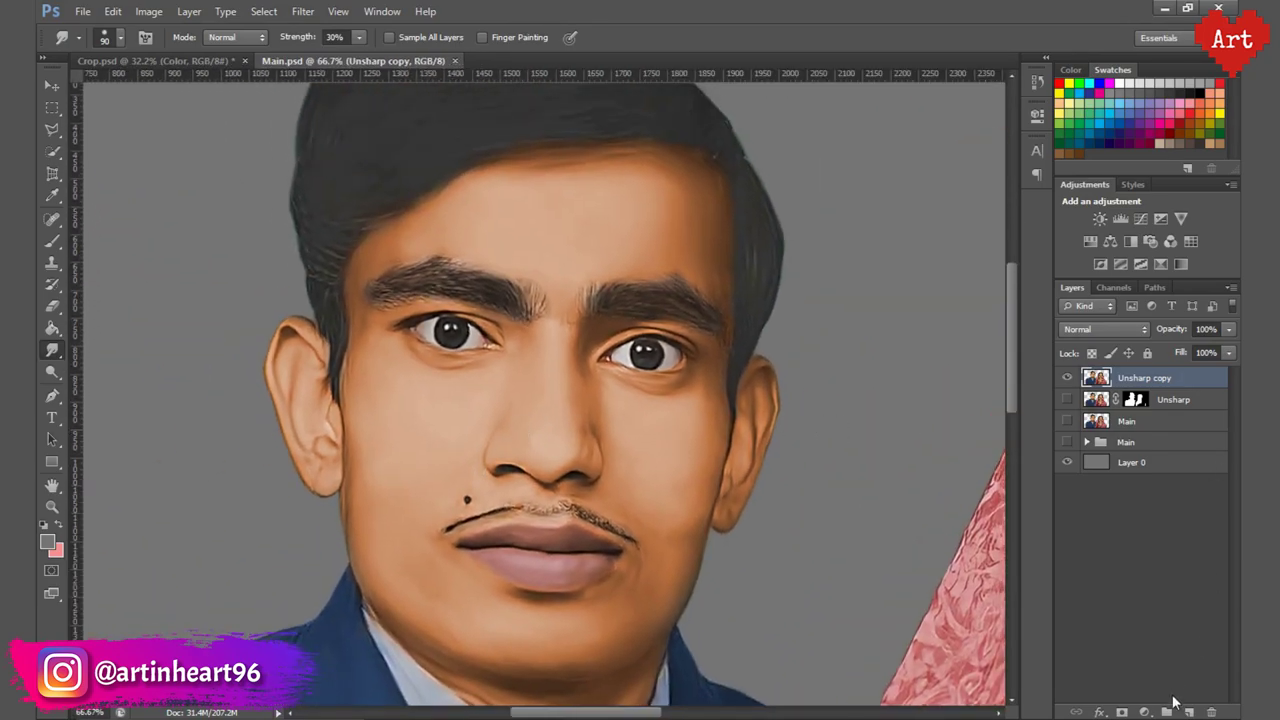
# Create a layer group named MakeUp containing a new layer named BrownHighlight.
pyautogui.click(1166, 712)
pyautogui.doubleClick(1135, 377)
pyautogui.press('Return')
pyautogui.hotkey('ctrl', 'shift', 'alt', 'n')
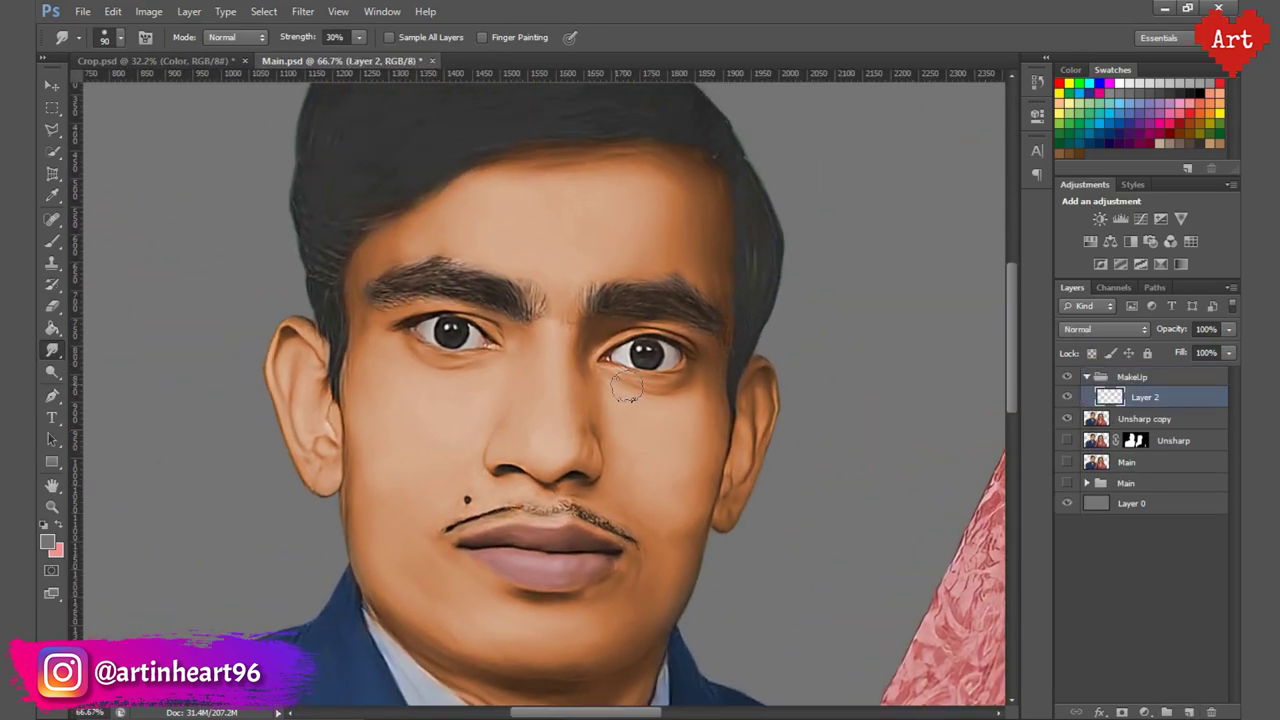
# Set the foreground paint colour to brown in the Color Picker.
pyautogui.click(47, 541)
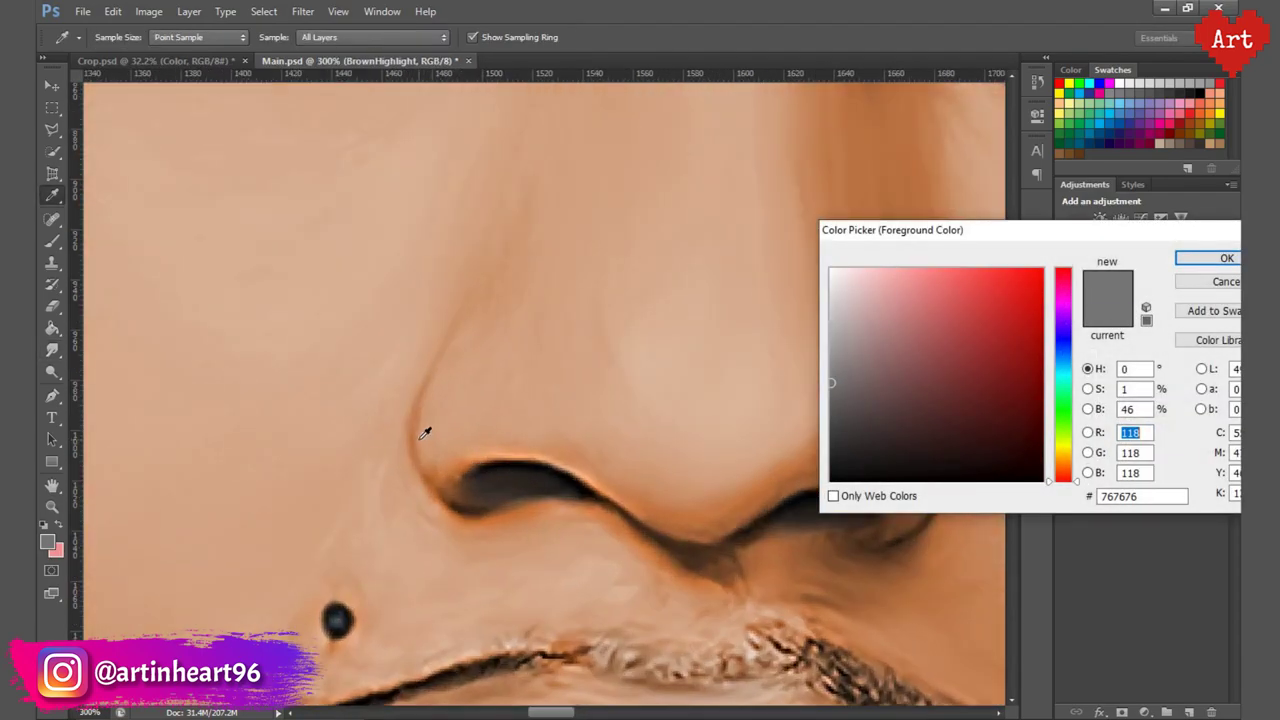
pyautogui.click(971, 351)
pyautogui.click(1223, 254)
pyautogui.press('b')
# Choose the hard round 19 px brush, then switch to the Pen tool.
pyautogui.click(110, 37)
pyautogui.moveTo(224, 187); pyautogui.dragTo(225, 238)
pyautogui.click(204, 219)
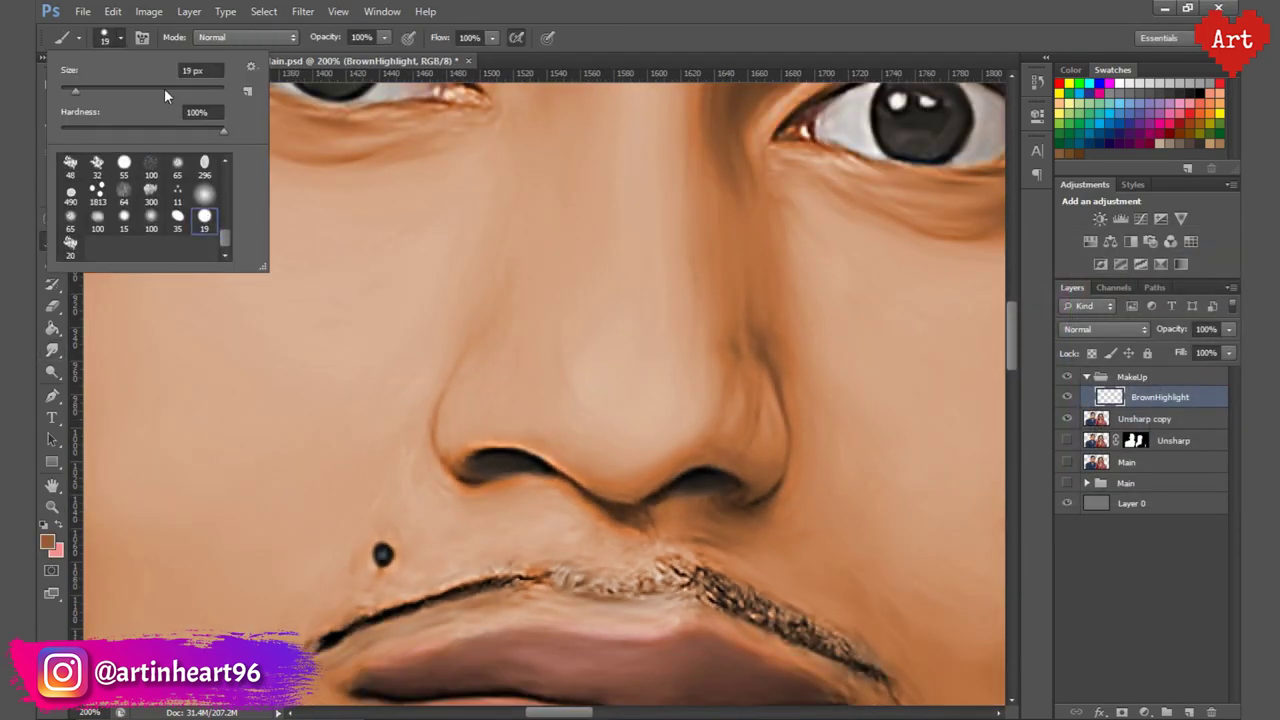
pyautogui.press('Return')
pyautogui.press('p')
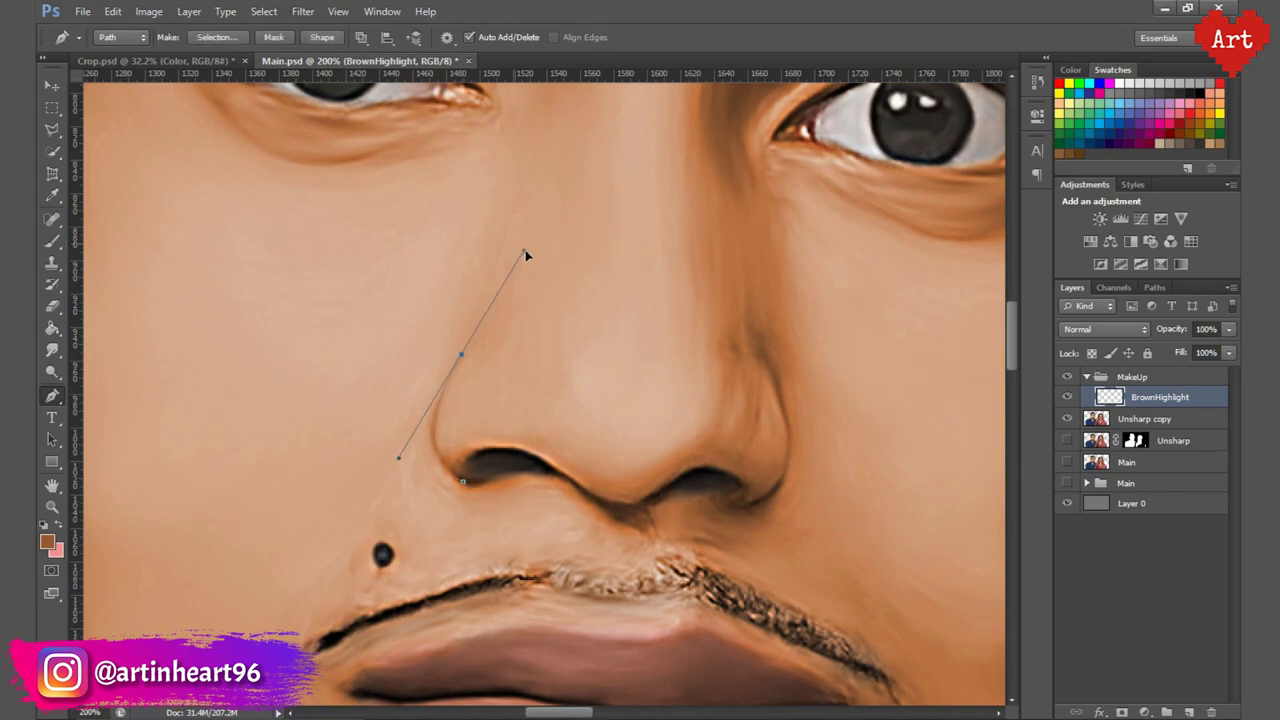
# Stroke the pen path along the man's nose with a thin brown brush line on BrownHighlight.
pyautogui.rightClick(482, 346)
pyautogui.click(540, 530)
pyautogui.click(751, 249)
pyautogui.click(1155, 287)
pyautogui.hotkey('ctrl', '-')
pyautogui.hotkey('ctrl', '-')
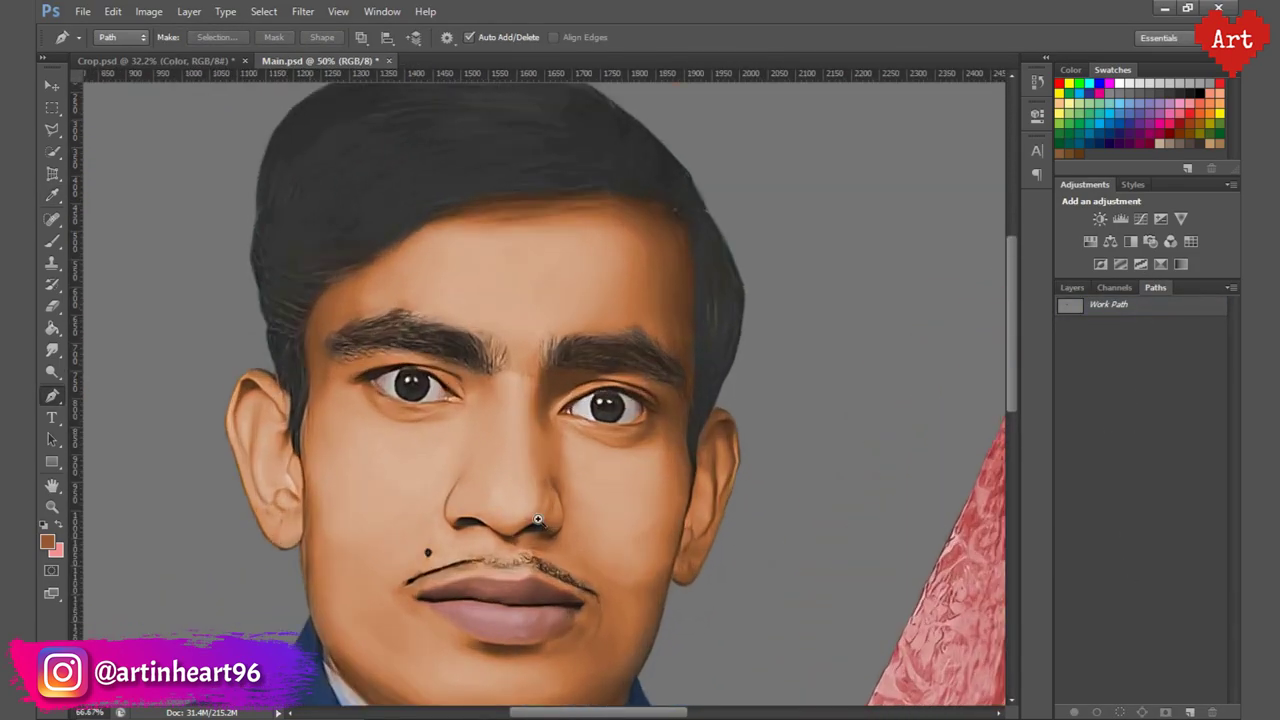
# Add an anchor and stroke a second thin brown line along the man's nose.
pyautogui.scroll(2, 537, 519)
pyautogui.click(1072, 287)
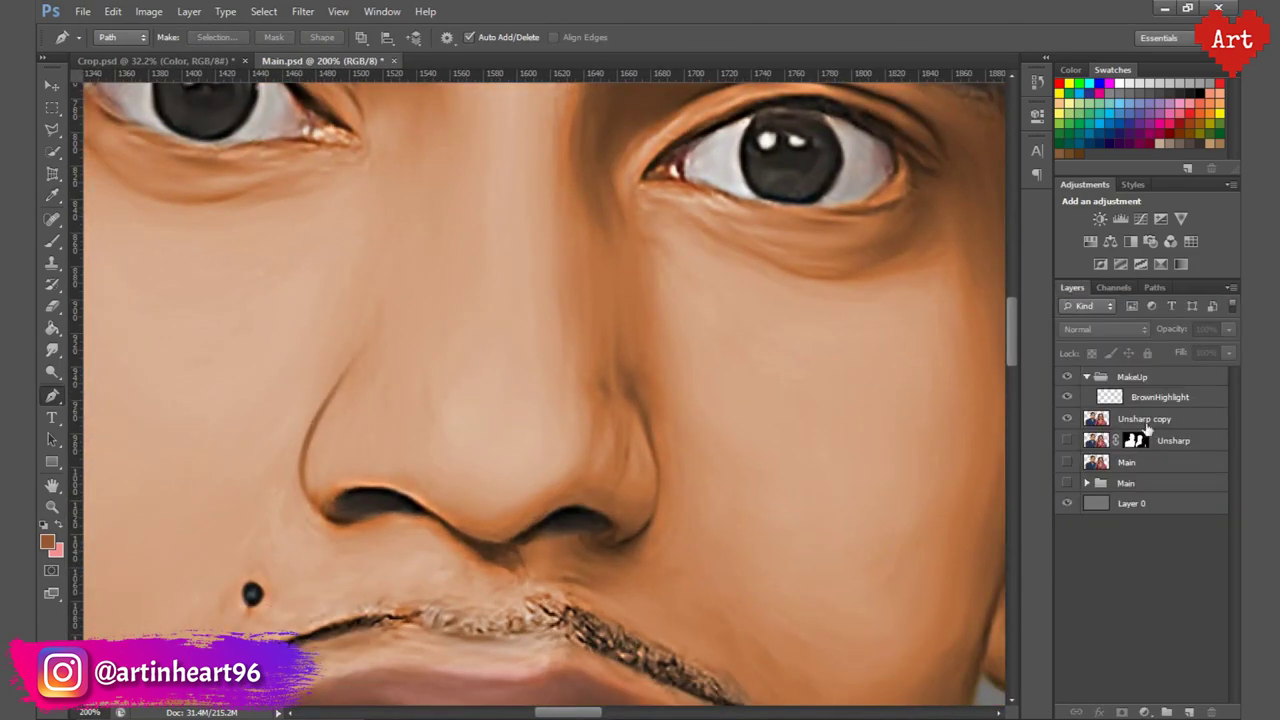
pyautogui.click(558, 247)
pyautogui.rightClick(624, 402)
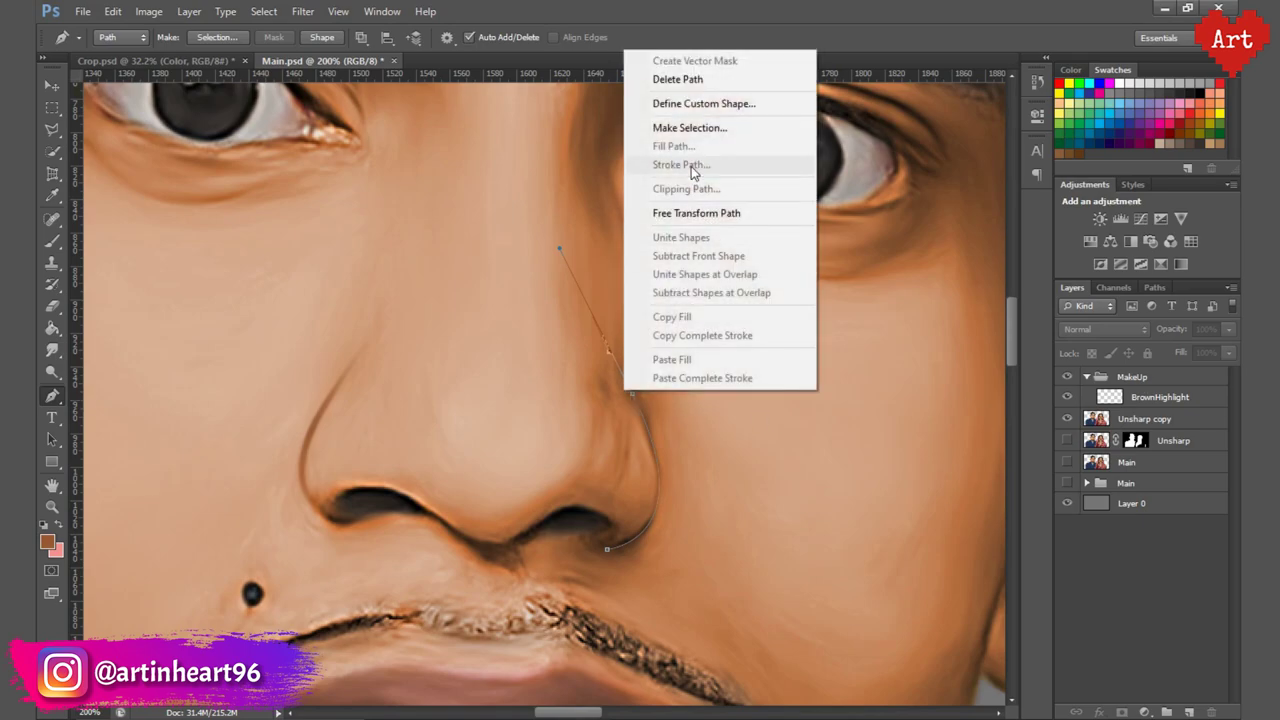
pyautogui.click(1150, 400)
pyautogui.hotkey('ctrl', '-')
pyautogui.hotkey('ctrl', '-')
pyautogui.rightClick(641, 85)
pyautogui.click(663, 171)
pyautogui.press('Return')
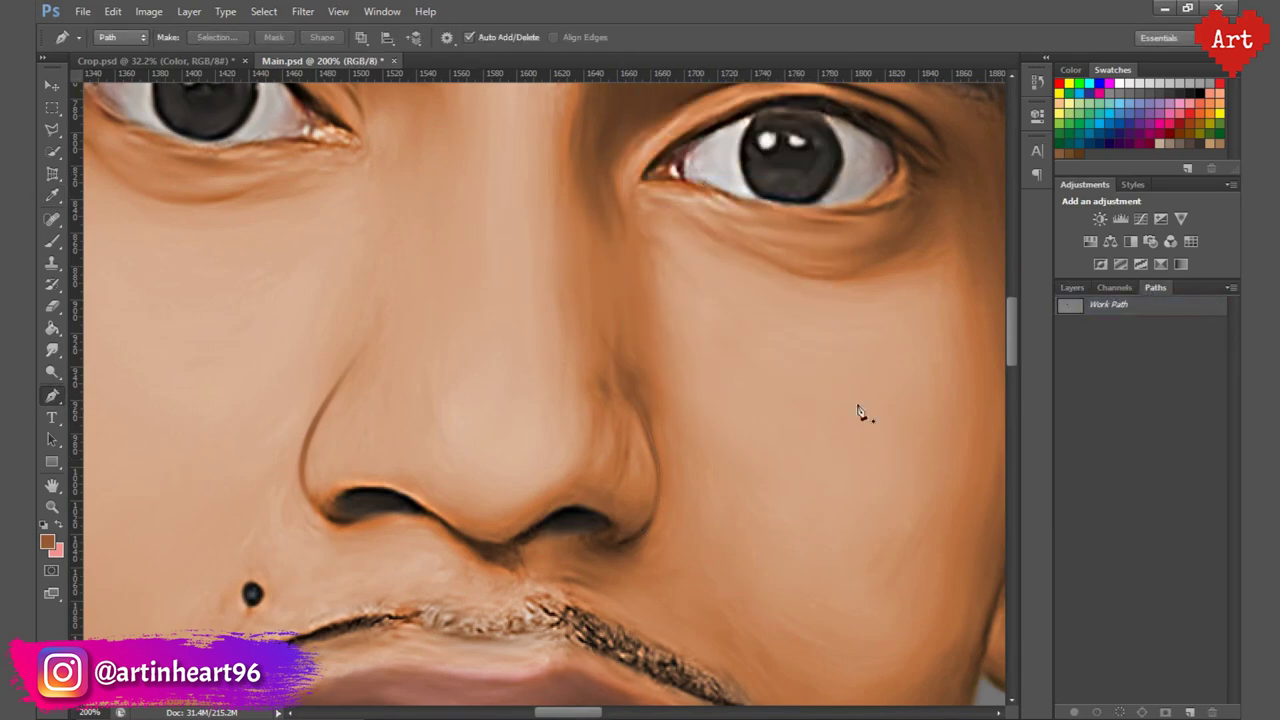
pyautogui.hotkey('ctrl', '-')
# Soften the man's mustache with the Smudge tool on the Unsharp copy layer.
pyautogui.scroll(-1, 667, 495)
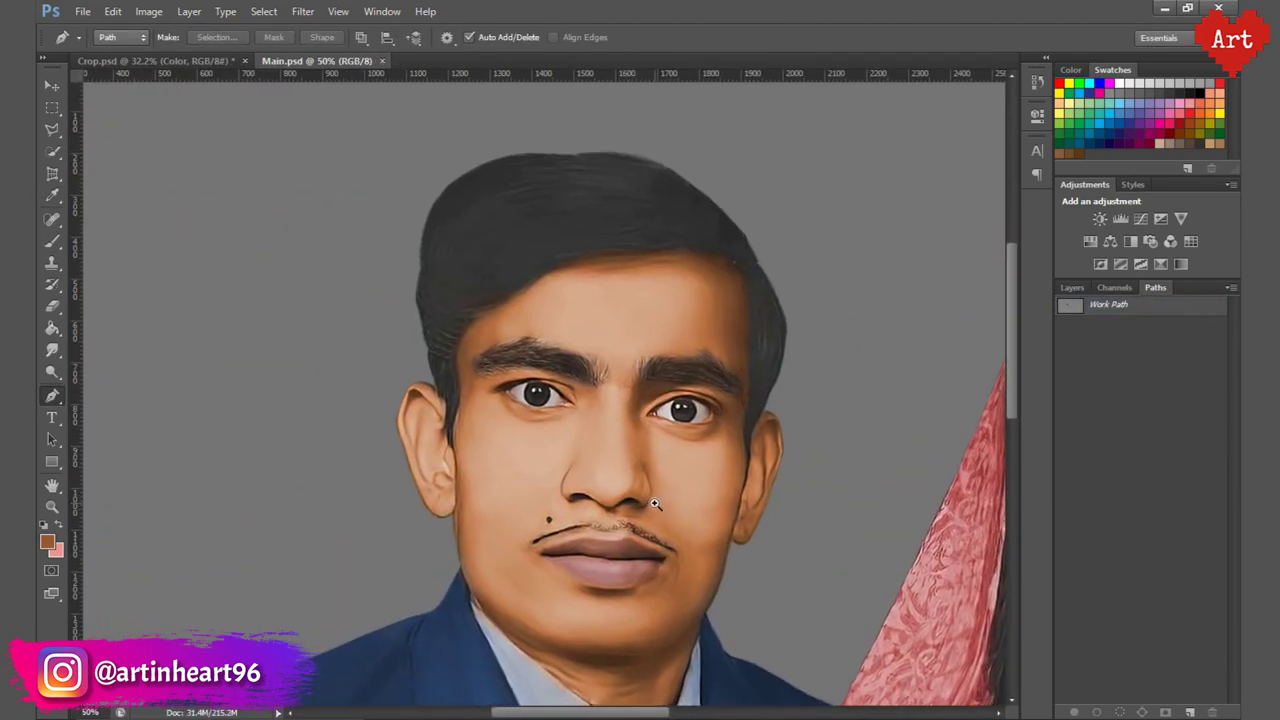
pyautogui.scroll(-1, 648, 529)
pyautogui.scroll(2, 600, 529)
pyautogui.scroll(1, 551, 437)
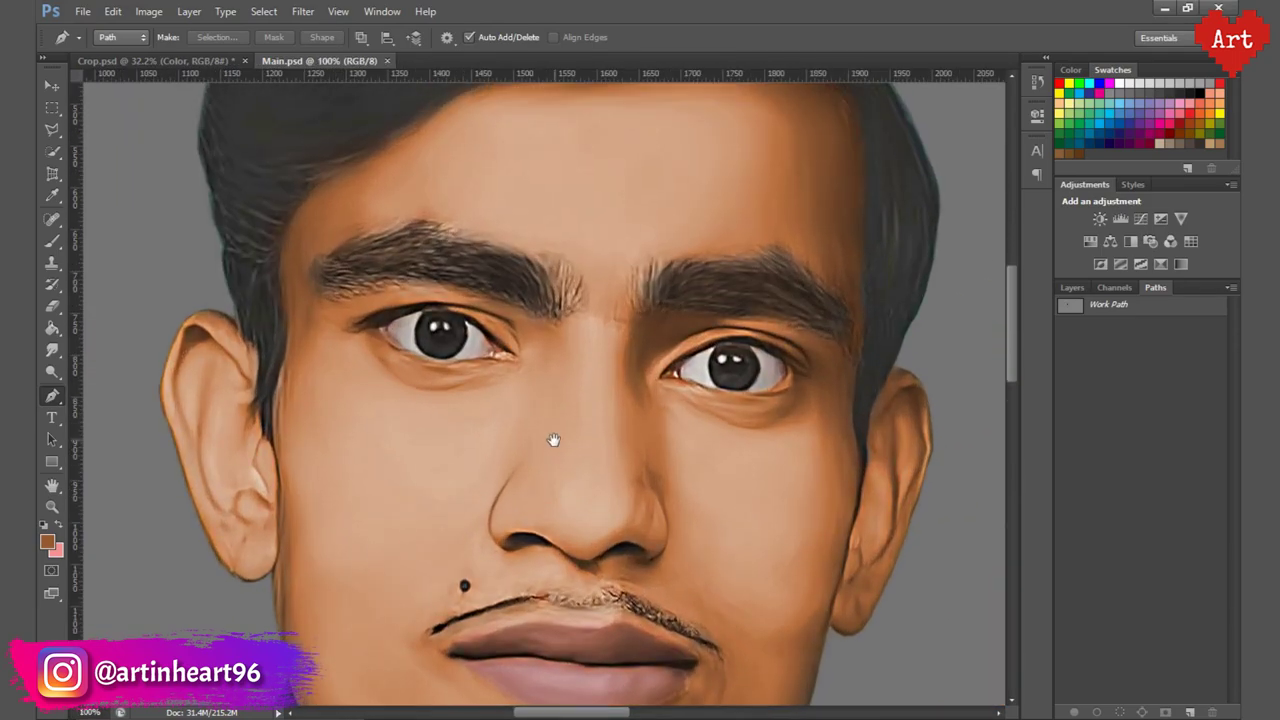
pyautogui.press('F7')
pyautogui.scroll(2, 617, 394)
pyautogui.scroll(-2, 618, 455)
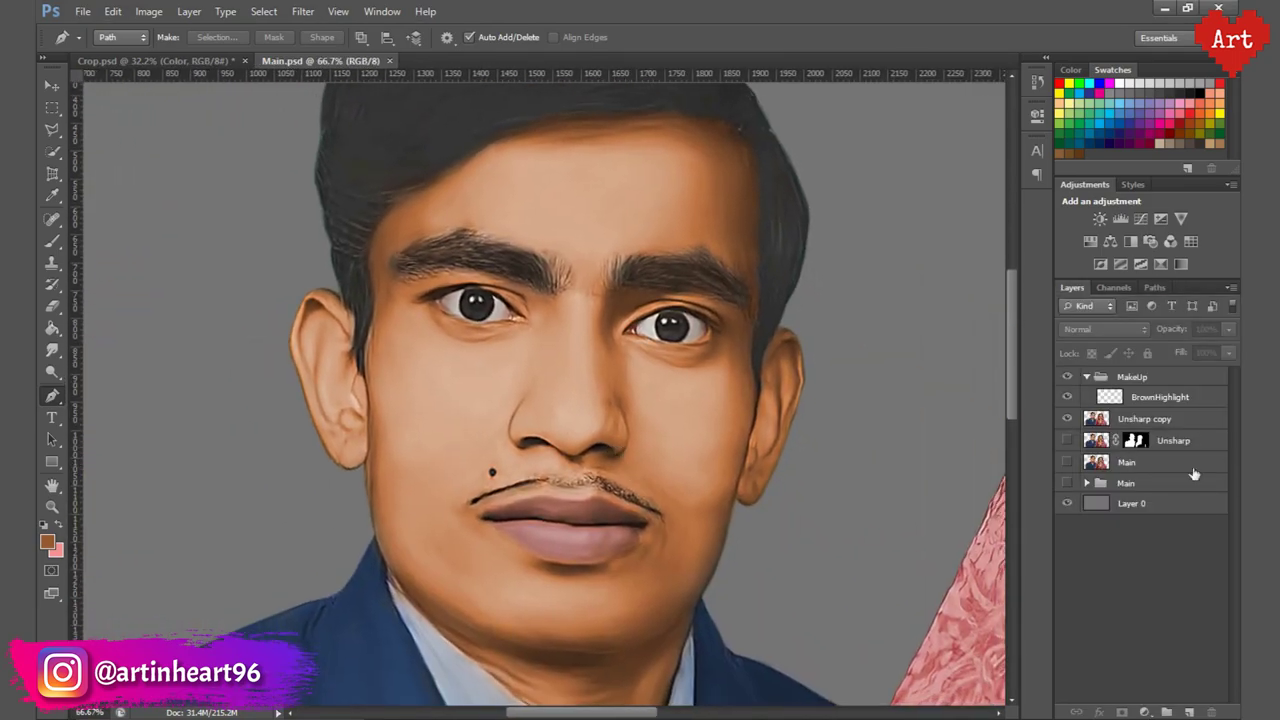
pyautogui.hotkey('alt', '[')
pyautogui.press('r')
pyautogui.scroll(2, 612, 470)
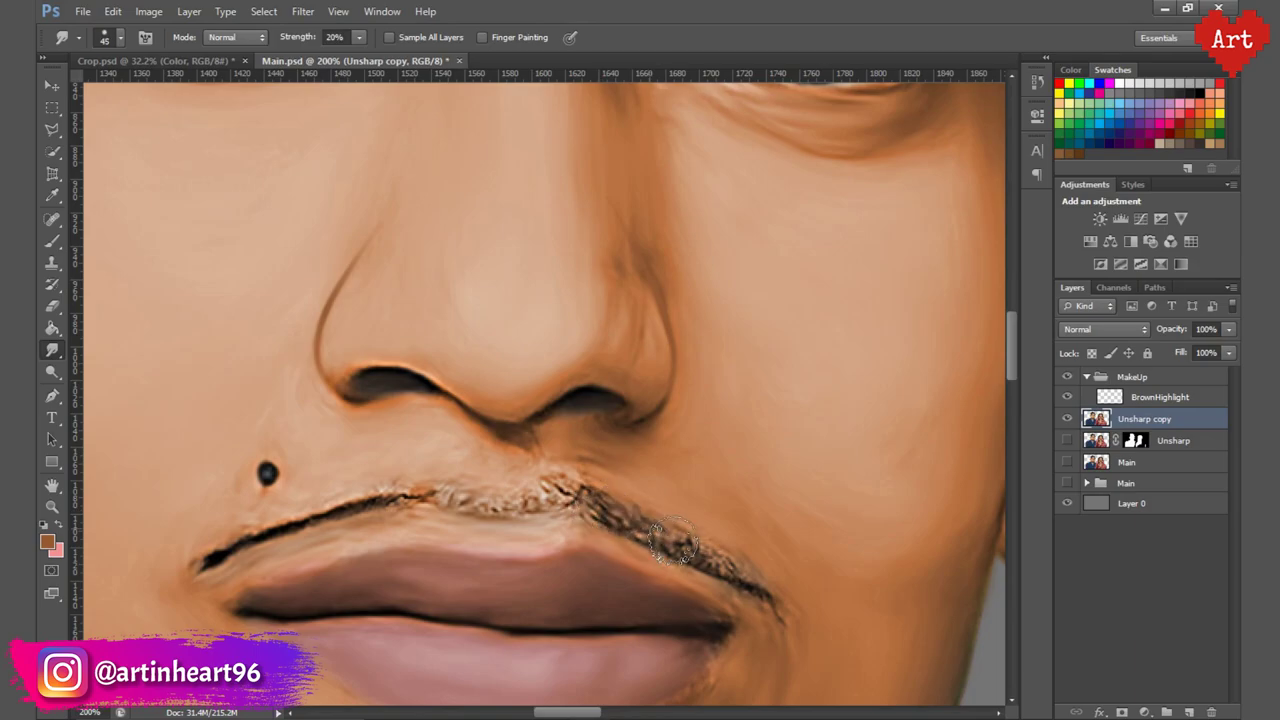
pyautogui.scroll(-3, 210, 550)
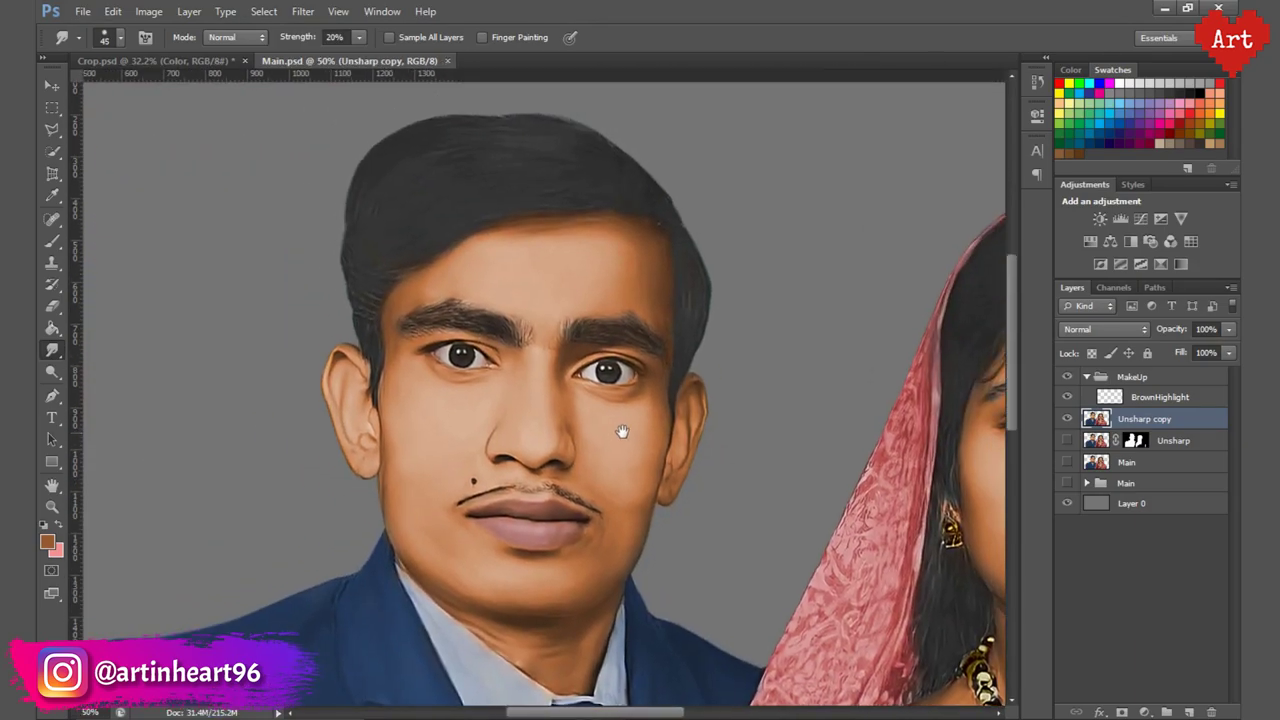
# Centre the view on the woman's nose and add a new empty Layer 2.
pyautogui.moveTo(620, 351); pyautogui.dragTo(300, 351)
pyautogui.hotkey('alt', ']')
pyautogui.scroll(3, 818, 518)
pyautogui.moveTo(818, 518); pyautogui.dragTo(671, 491)
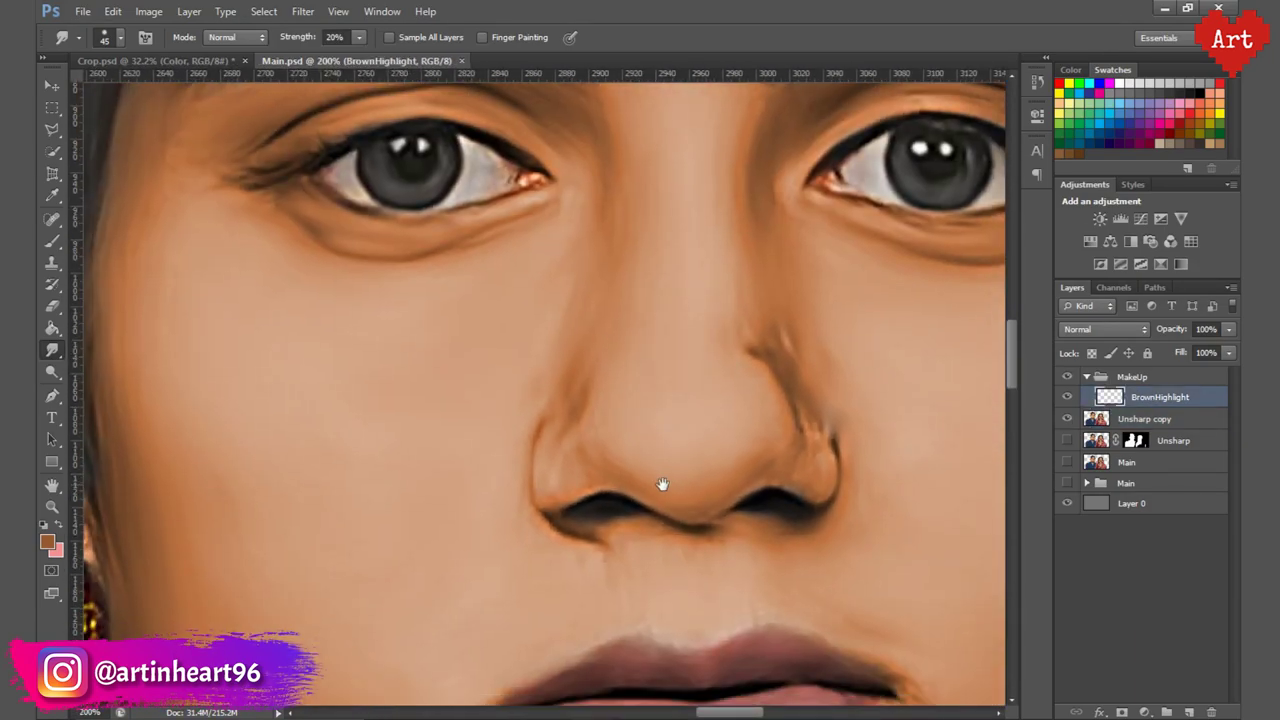
pyautogui.hotkey('ctrl', 'shift', 'alt', 'n')
pyautogui.moveTo(263, 380); pyautogui.dragTo(148, 400)
# Sample a light skin colour and paint a soft 25 px stroke along the nose crease on Layer 2.
pyautogui.press('i')
pyautogui.press('x')
pyautogui.click(46, 541)
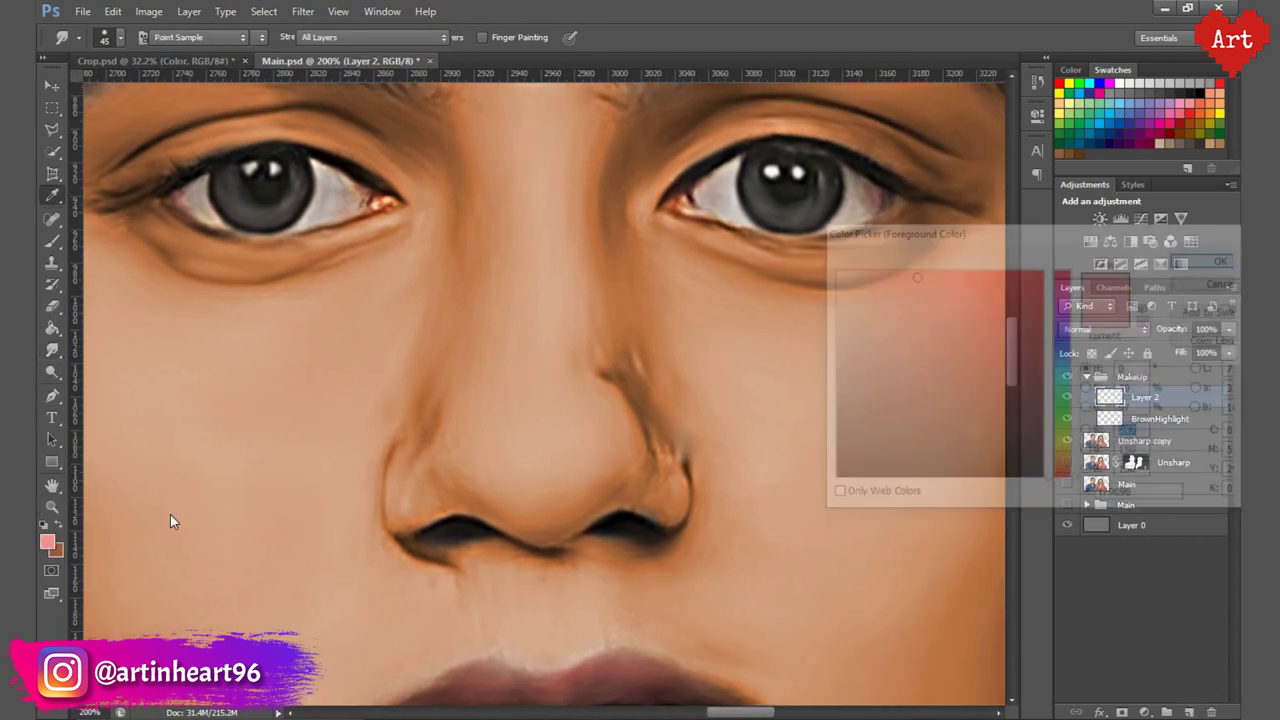
pyautogui.click(171, 520)
pyautogui.click(1212, 260)
pyautogui.press('b')
pyautogui.click(110, 37)
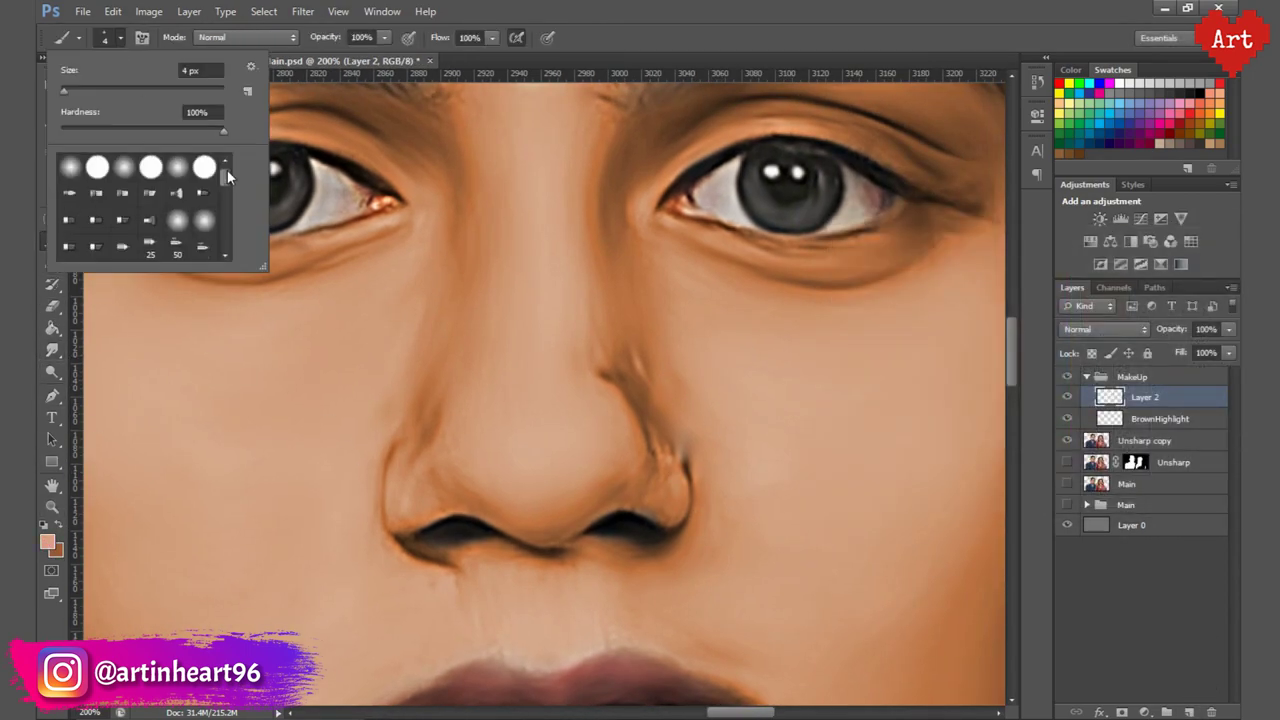
pyautogui.doubleClick(124, 168)
pyautogui.press(']')
pyautogui.press(']')
pyautogui.press(']')
pyautogui.moveTo(641, 423); pyautogui.dragTo(609, 377)
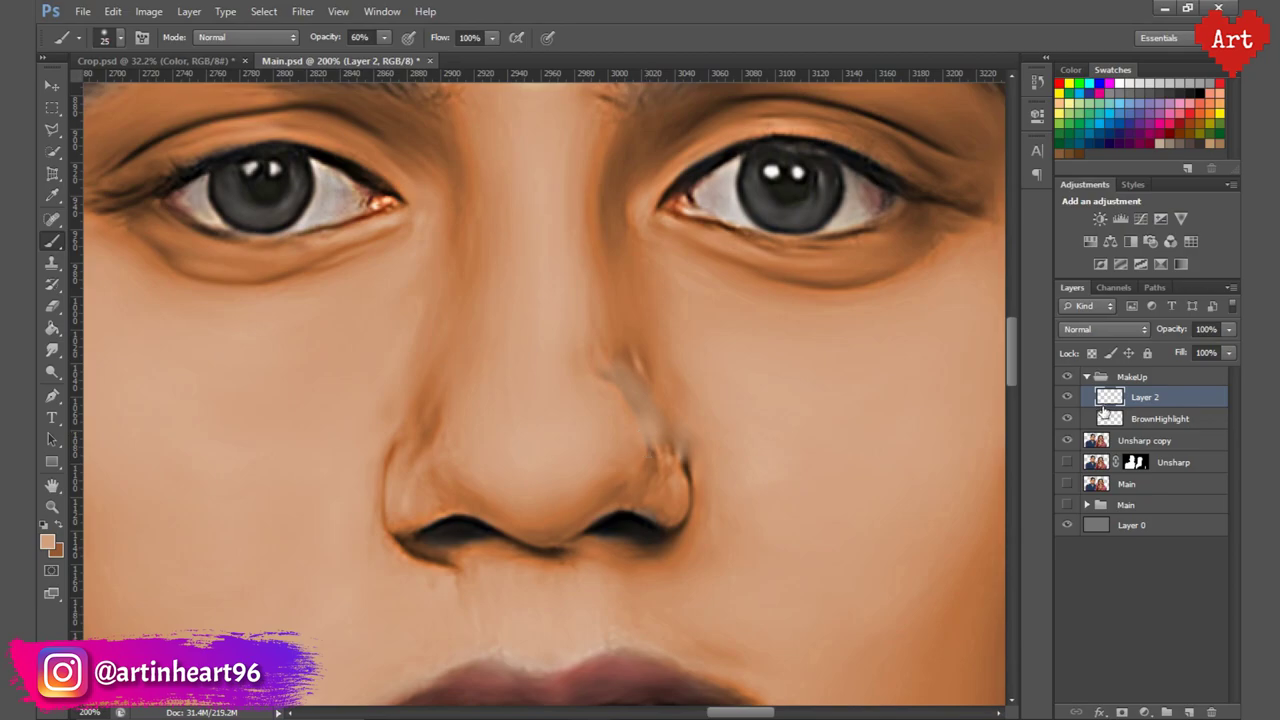
# Try Layer 2 in Overlay blending at lowered opacity, then set it back to Normal.
pyautogui.click(1104, 329)
pyautogui.press('Down')
pyautogui.press('Down')
pyautogui.press('Down')
pyautogui.press('Down')
pyautogui.press('Down')
pyautogui.press('Down')
pyautogui.press('Return')
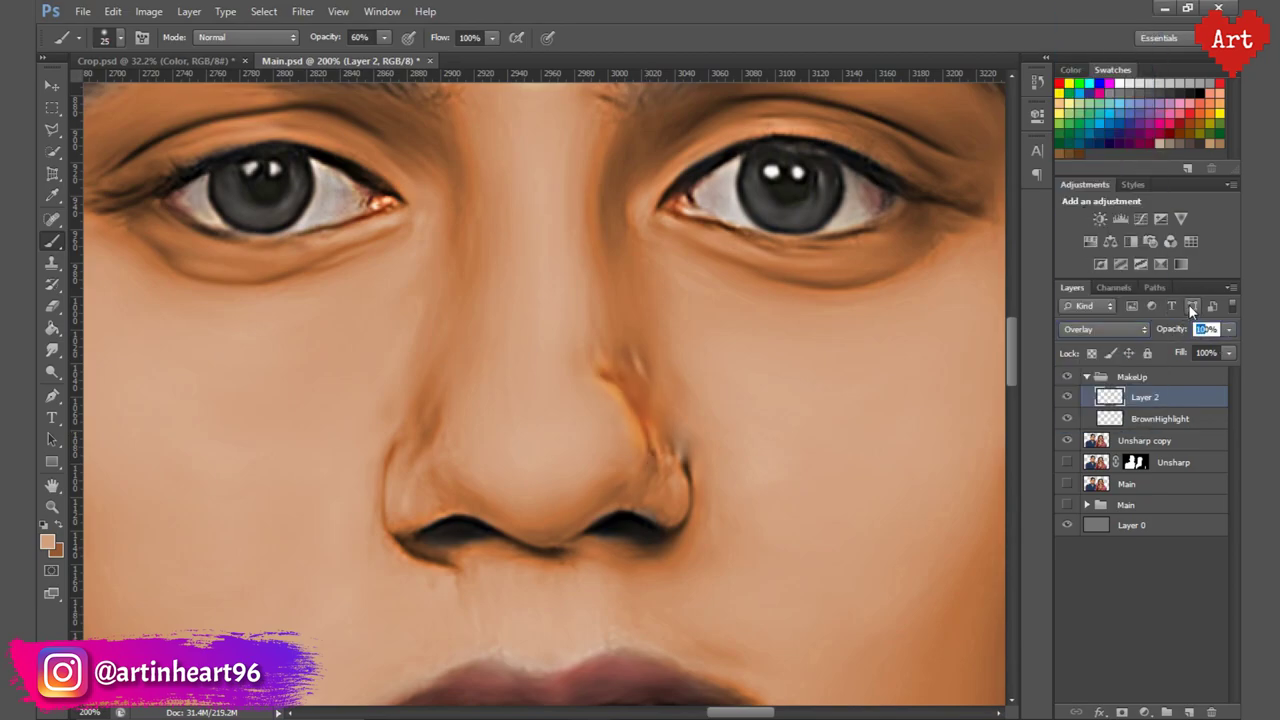
pyautogui.write('5')
pyautogui.press('Return')
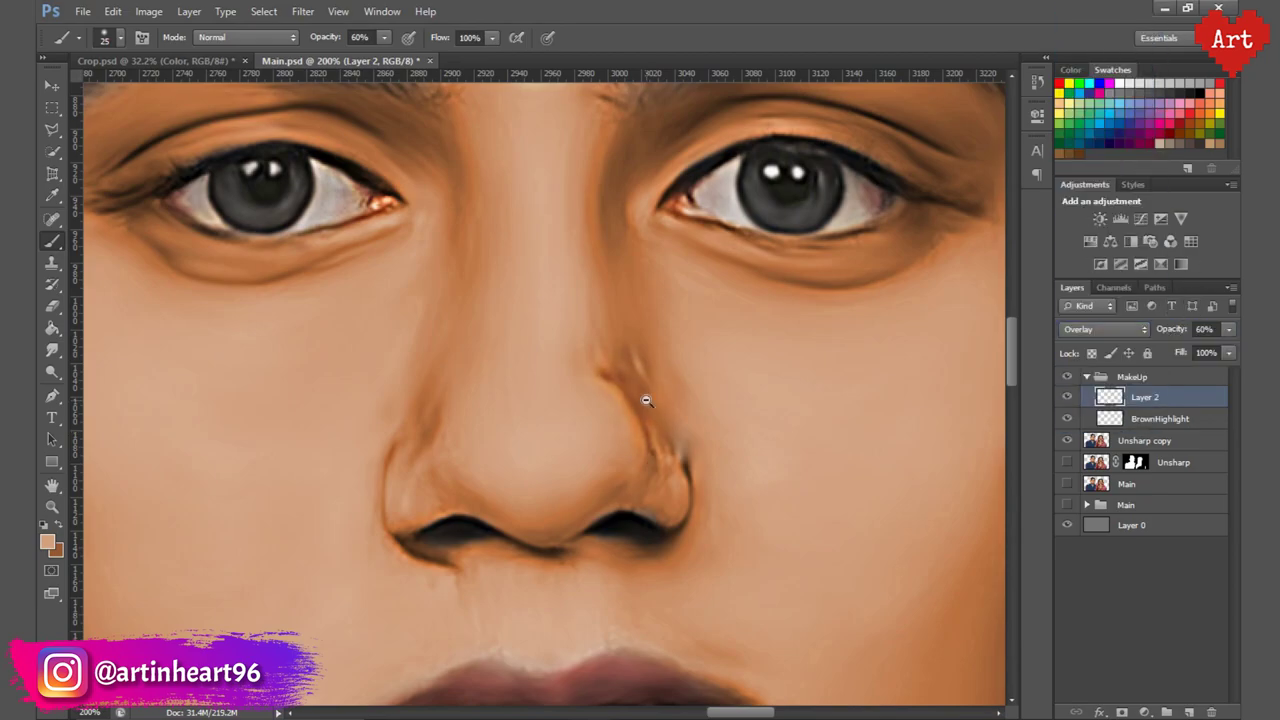
pyautogui.keyDown('alt'); pyautogui.click(646, 400); pyautogui.keyUp('alt')
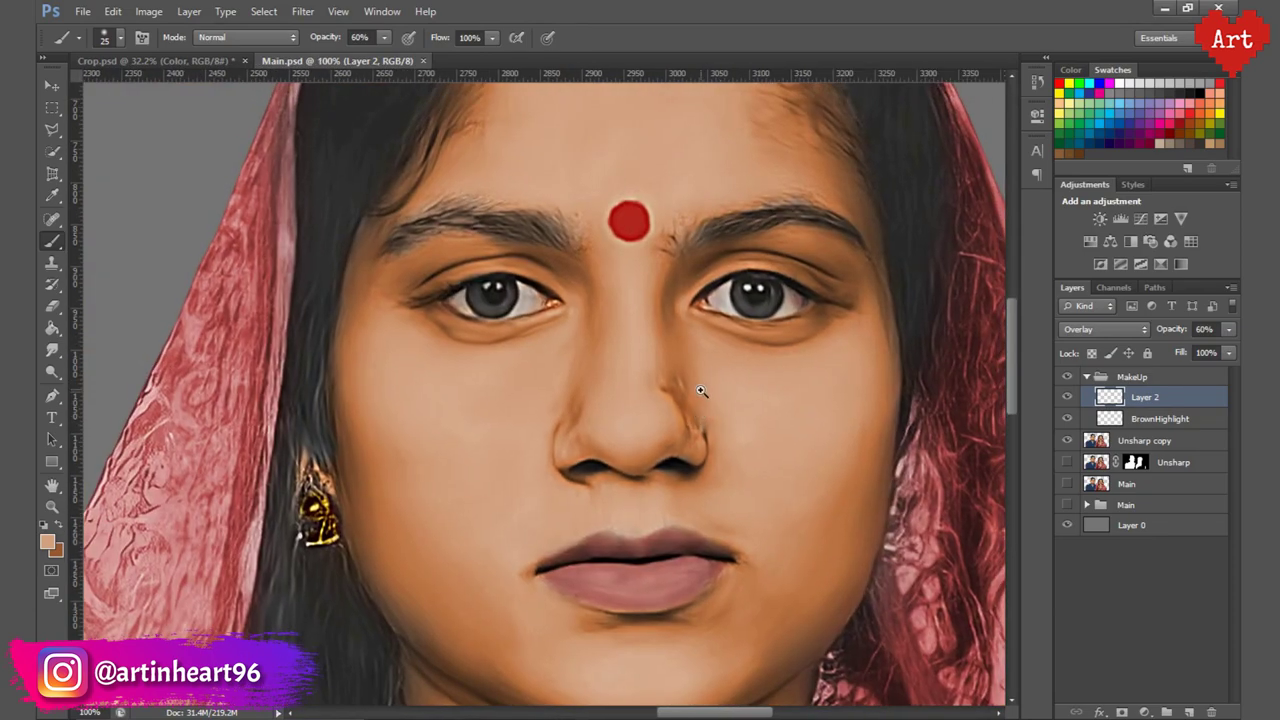
pyautogui.keyDown('ctrl'); pyautogui.click(700, 391); pyautogui.keyUp('ctrl')
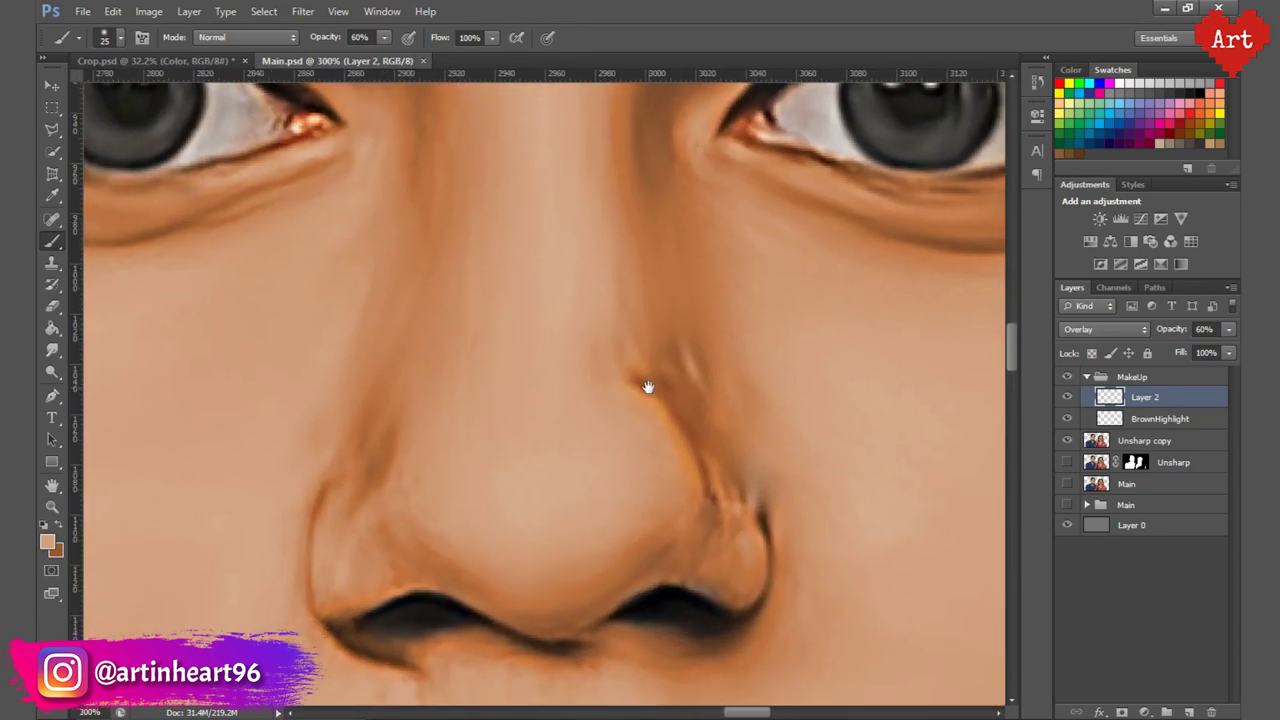
pyautogui.keyDown('alt'); pyautogui.click(648, 387); pyautogui.keyUp('alt')
pyautogui.click(1104, 329)
pyautogui.click(1100, 8)
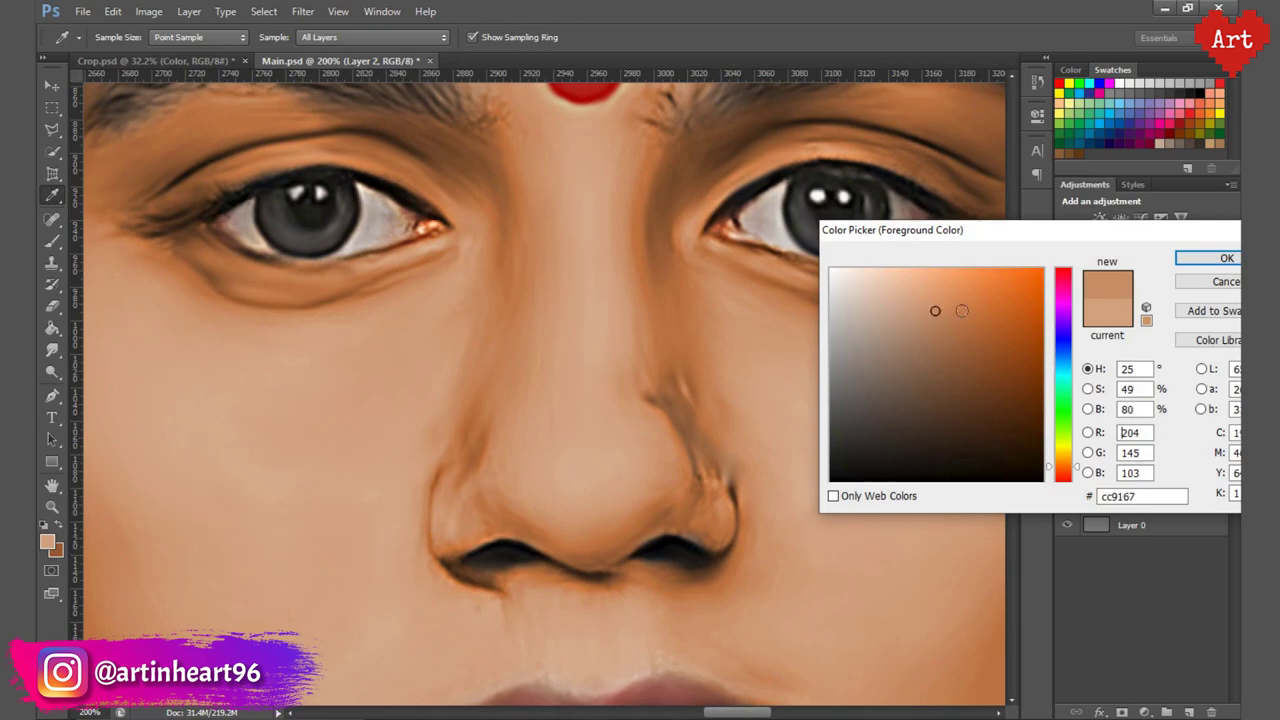
# Add a new Layer 3, hide Layer 2, and lower Layer 3's opacity.
pyautogui.click(1189, 712)
pyautogui.click(1066, 418)
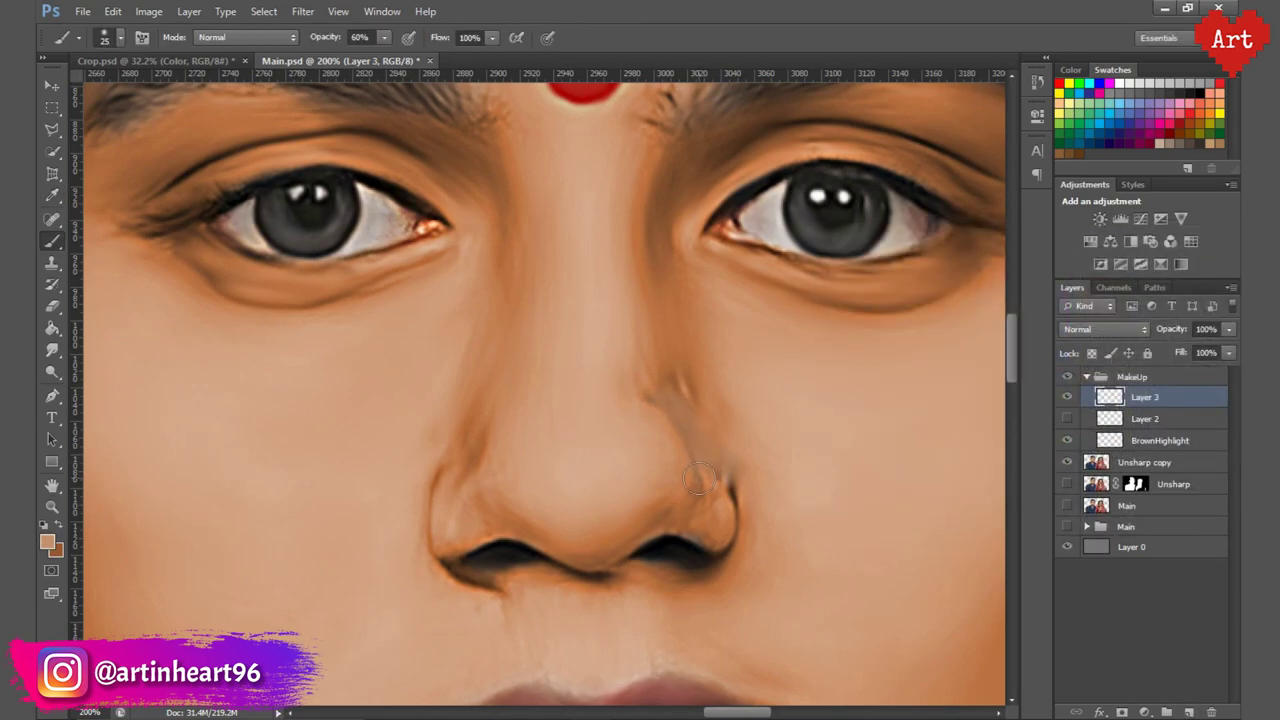
pyautogui.moveTo(1200, 331); pyautogui.dragTo(1176, 333)
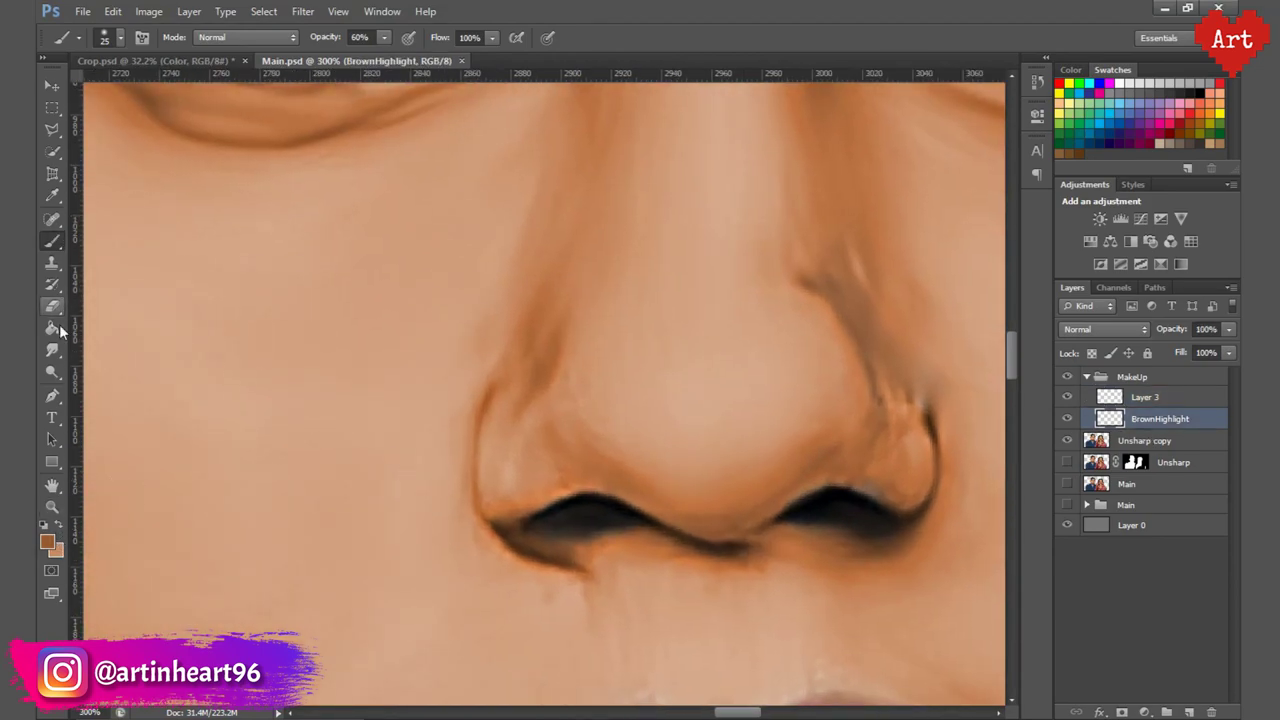
# Draw a pen curve up the left side of the woman's nose and stroke it in brown.
pyautogui.press('p')
pyautogui.press('b')
pyautogui.click(119, 37)
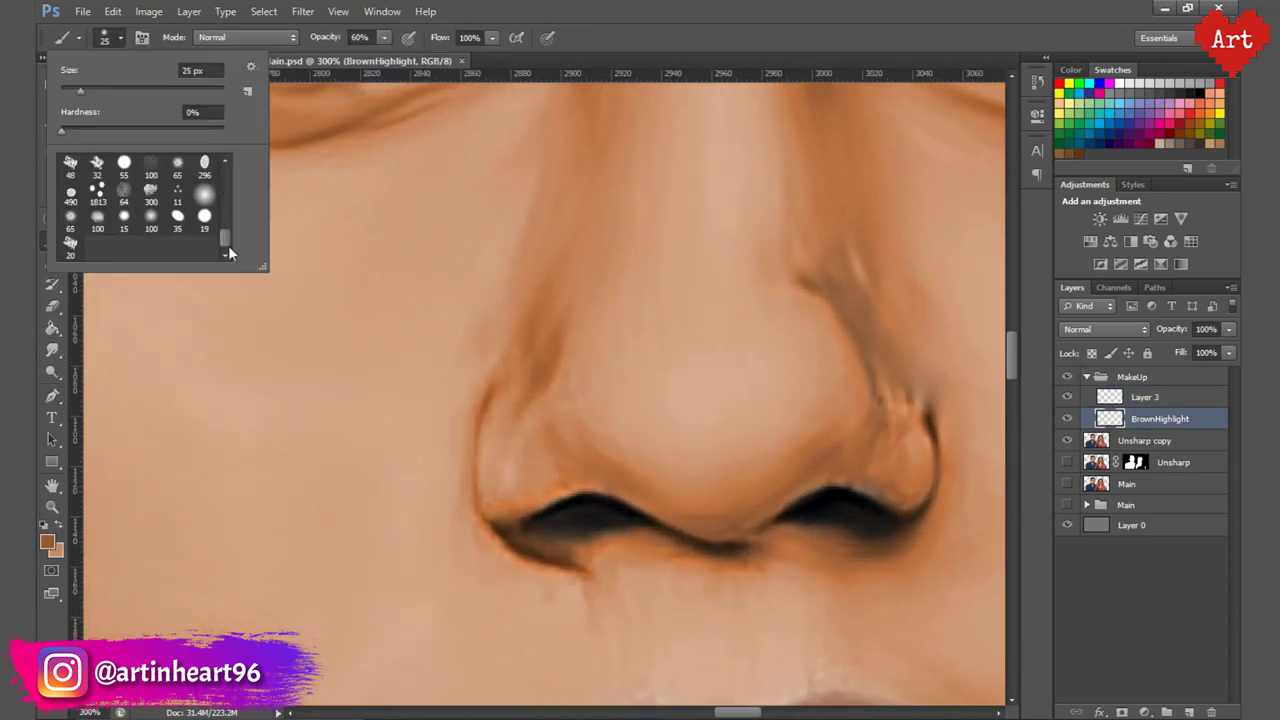
pyautogui.press('p')
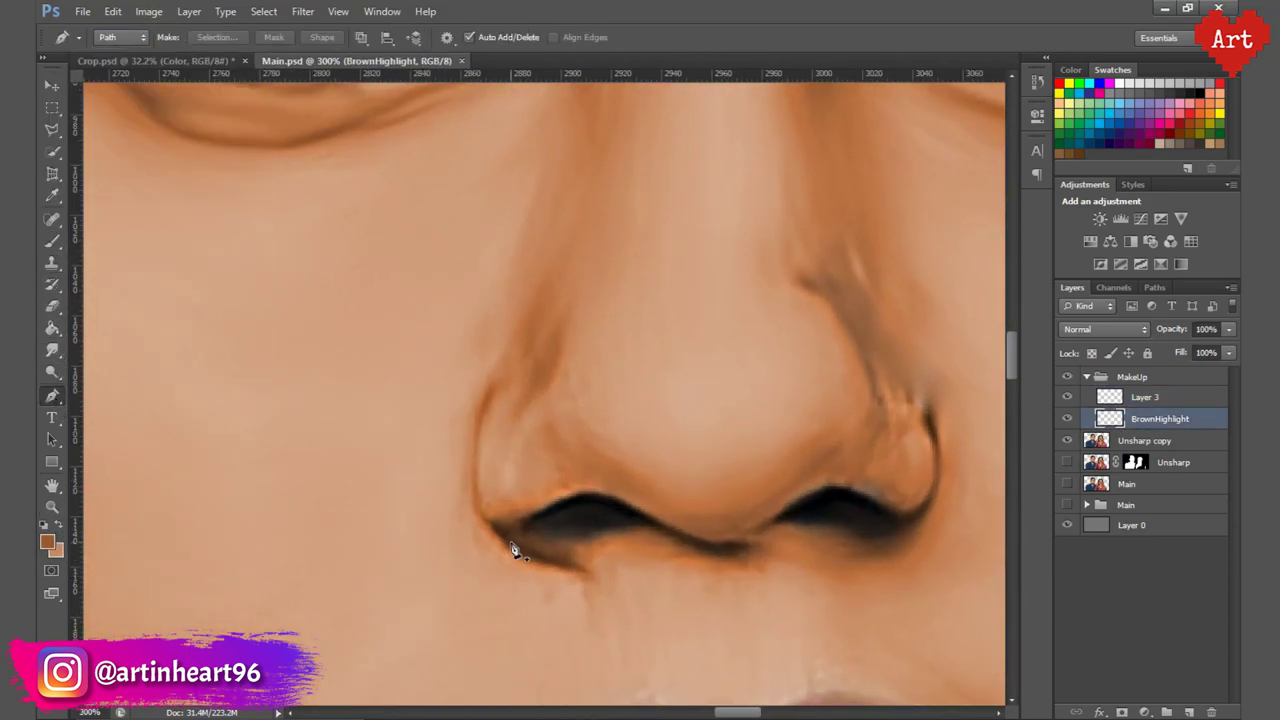
pyautogui.click(510, 541)
pyautogui.moveTo(490, 395); pyautogui.dragTo(540, 280)
pyautogui.rightClick(507, 370)
pyautogui.click(560, 477)
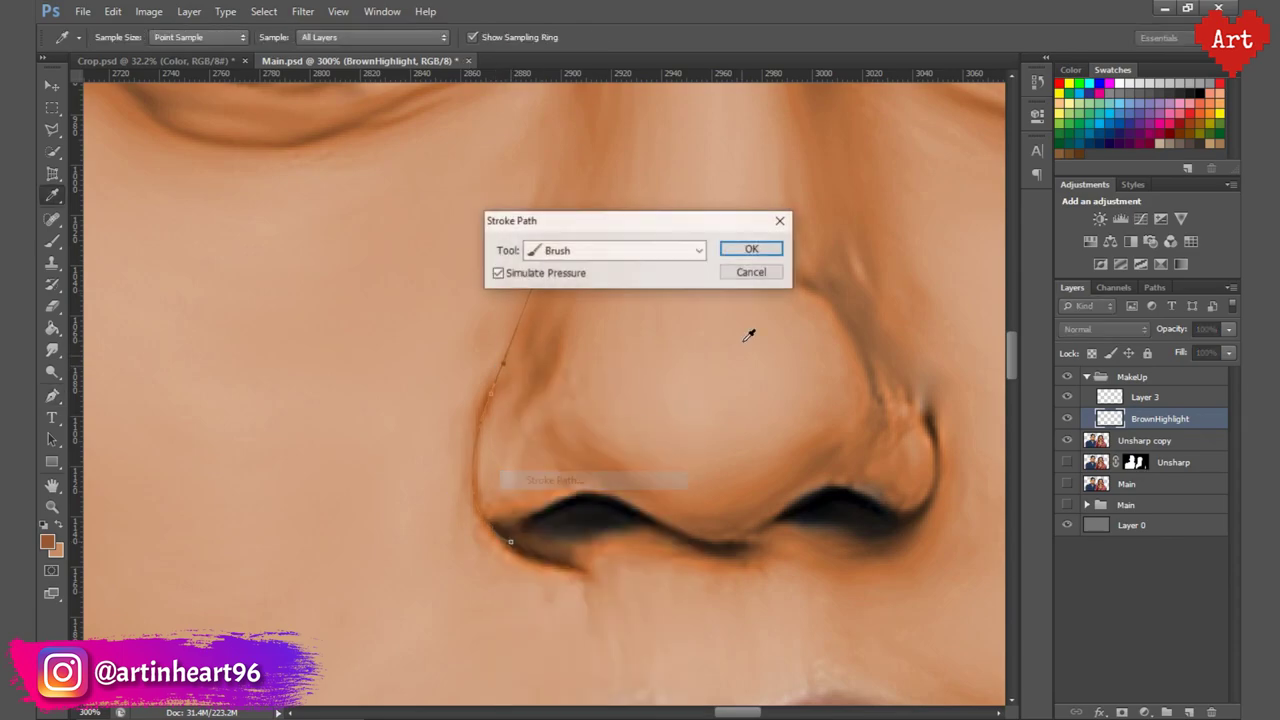
pyautogui.click(737, 251)
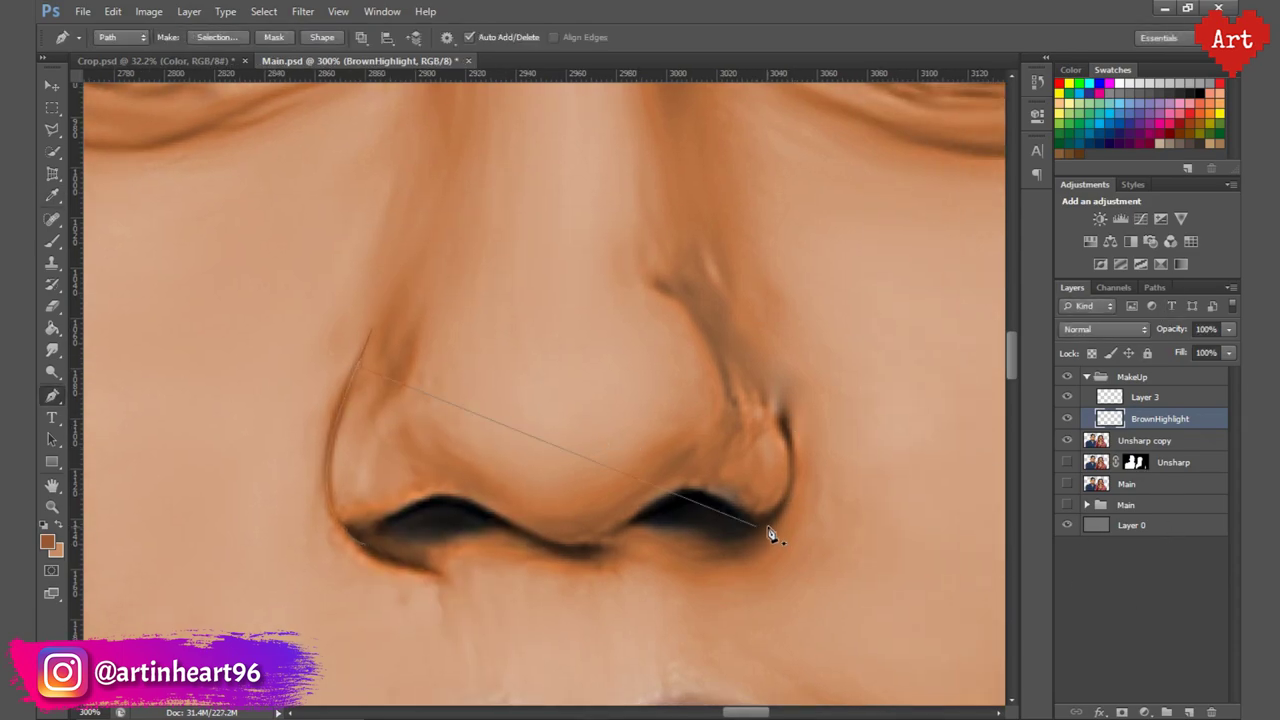
# Draw a second curve across the right side of the nose and stroke it in brown.
pyautogui.click(1155, 288)
pyautogui.click(1072, 288)
pyautogui.moveTo(754, 526); pyautogui.dragTo(812, 523)
pyautogui.rightClick(770, 398)
pyautogui.click(830, 210)
pyautogui.click(748, 249)
pyautogui.click(1155, 288)
pyautogui.hotkey('ctrl', '-')
pyautogui.hotkey('ctrl', '-')
pyautogui.hotkey('ctrl', '-')
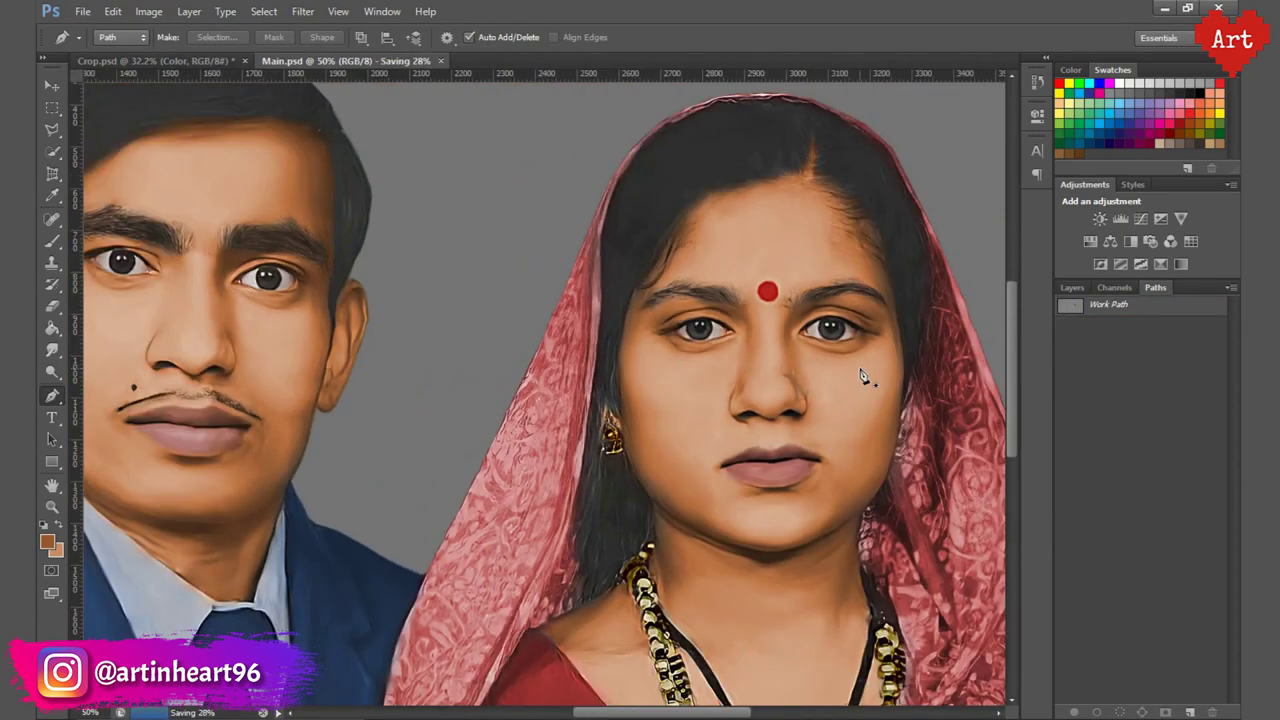
pyautogui.moveTo(820, 428); pyautogui.dragTo(1140, 500)
pyautogui.click(1072, 288)
pyautogui.scroll(2, 529, 457)
# Load the jaw path under the man's chin as a selection.
pyautogui.scroll(1, 634, 443)
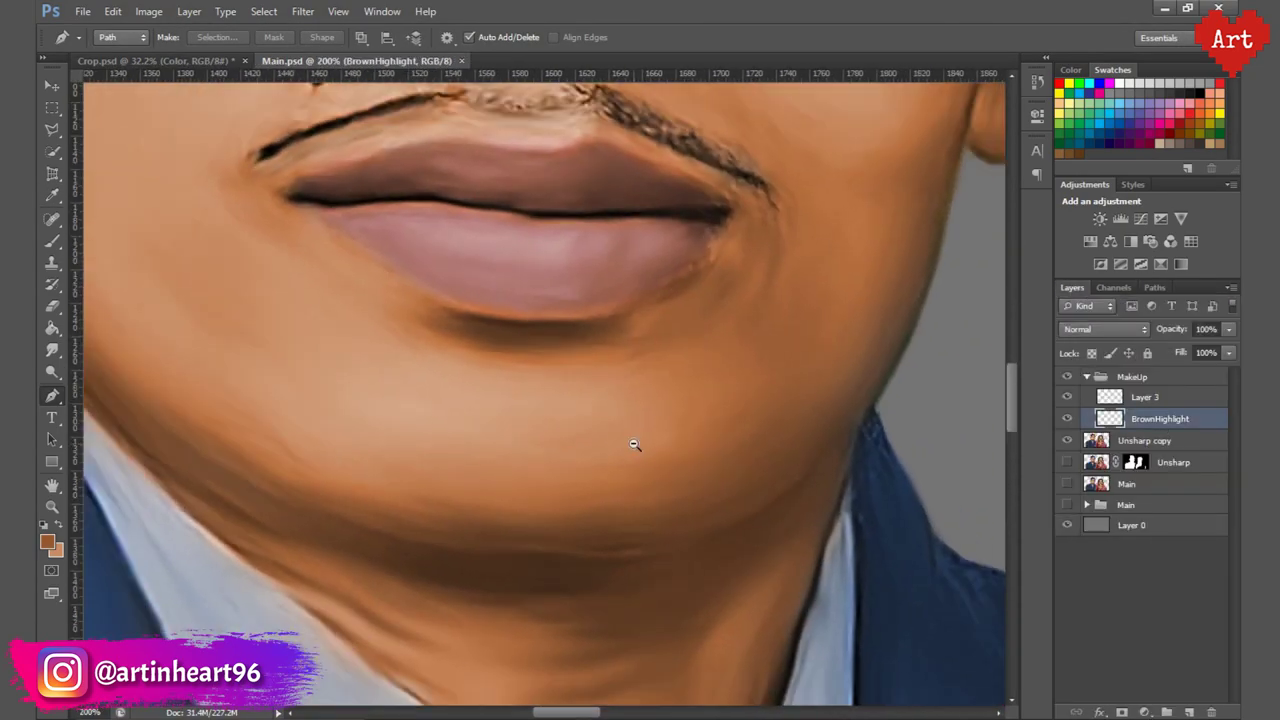
pyautogui.scroll(-1, 425, 483)
pyautogui.scroll(1, 492, 522)
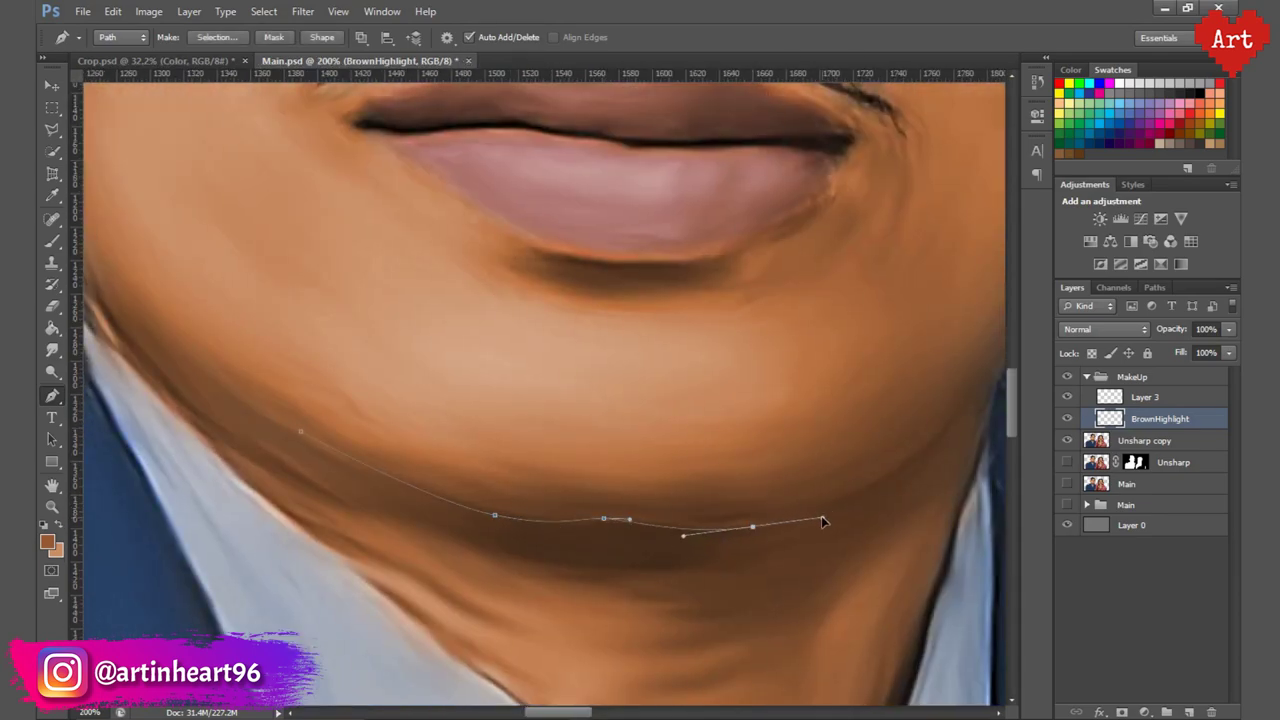
pyautogui.hscroll(2, 613, 528)
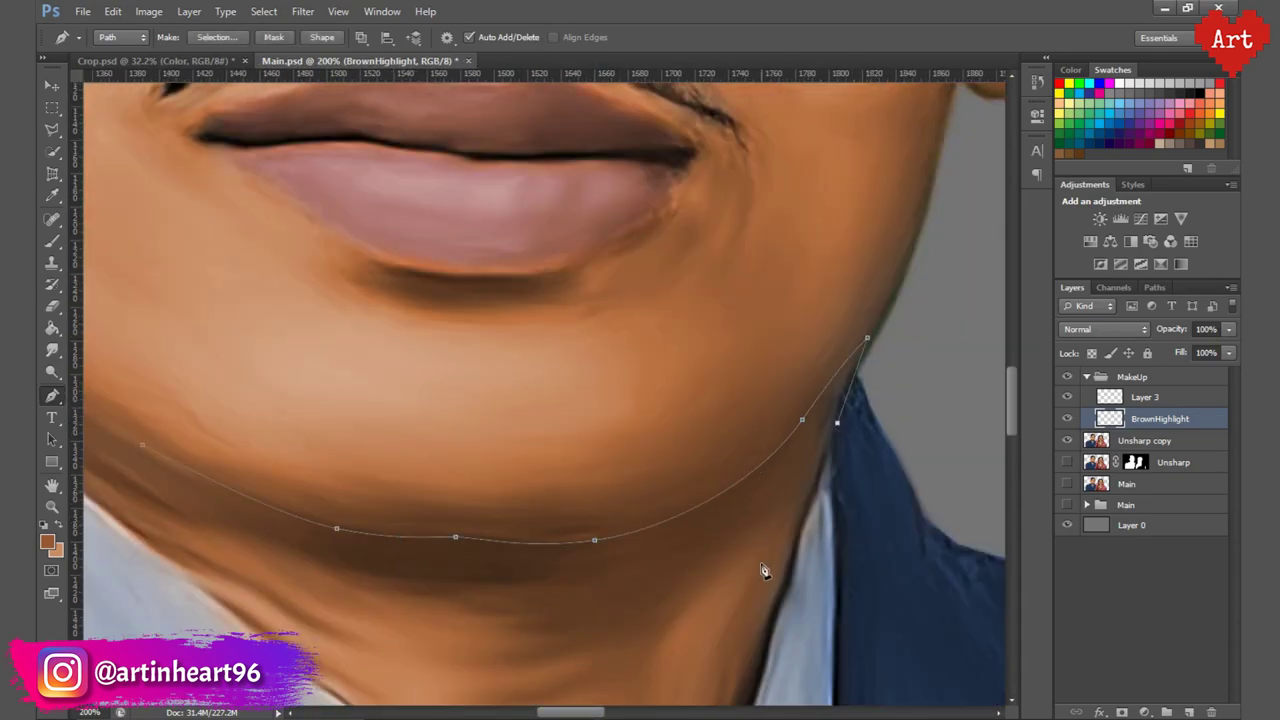
pyautogui.scroll(-1, 429, 534)
pyautogui.scroll(-2, 266, 466)
pyautogui.scroll(-2, 346, 400)
pyautogui.rightClick(472, 155)
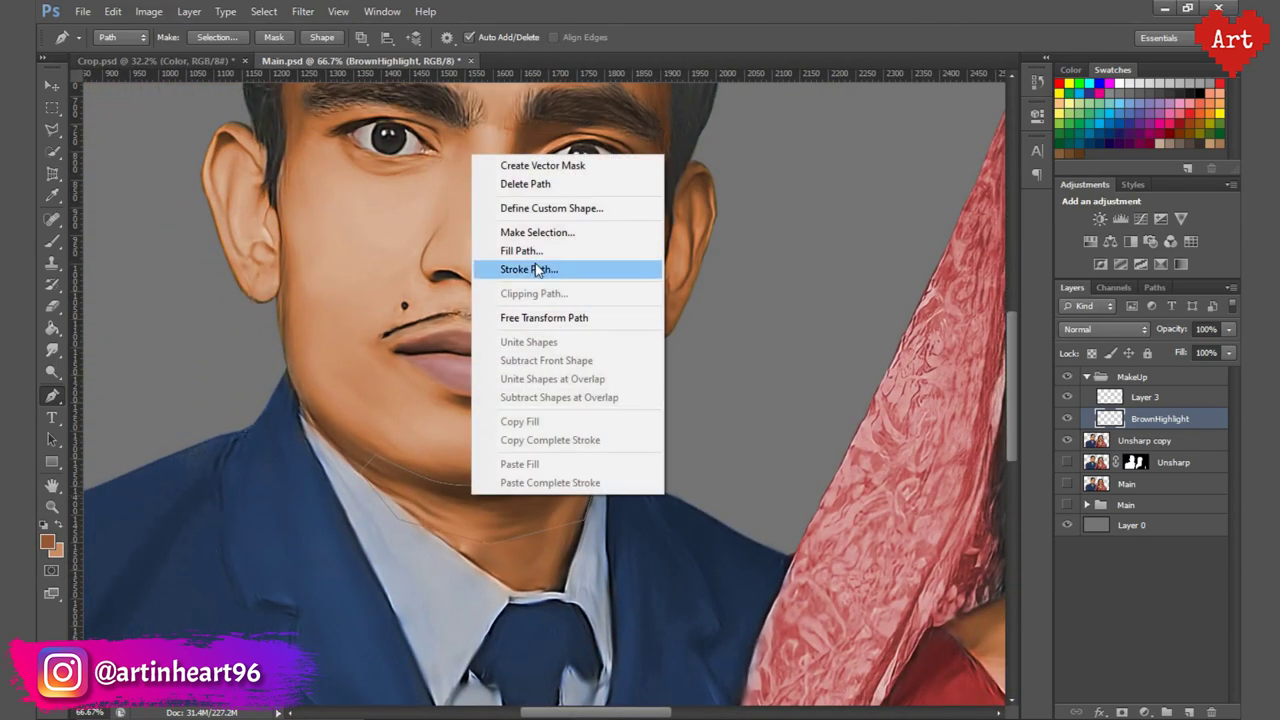
pyautogui.hotkey('ctrl', 'Return')
# Paint dark brown shadow, sampled from the jaw, inside the chin selection with a soft round brush.
pyautogui.scroll(1, 492, 480)
pyautogui.press('b')
pyautogui.click(110, 37)
pyautogui.click(124, 168)
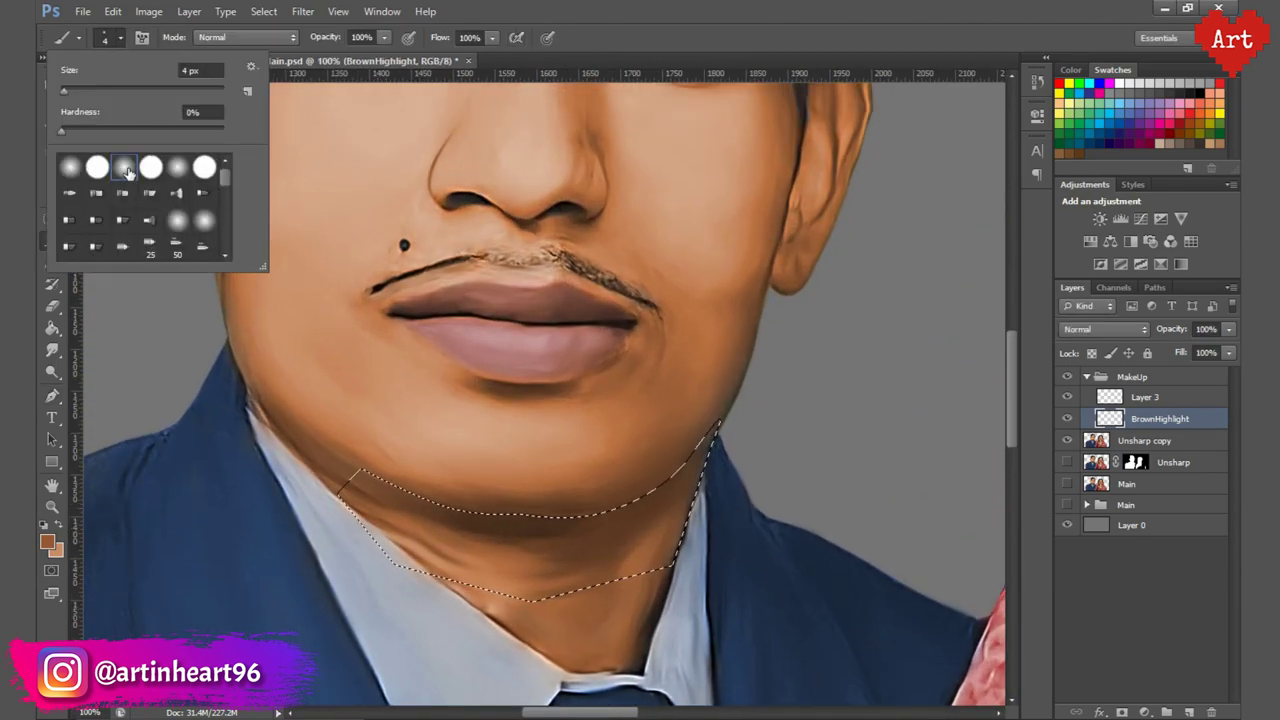
pyautogui.press('Return')
pyautogui.click(46, 541)
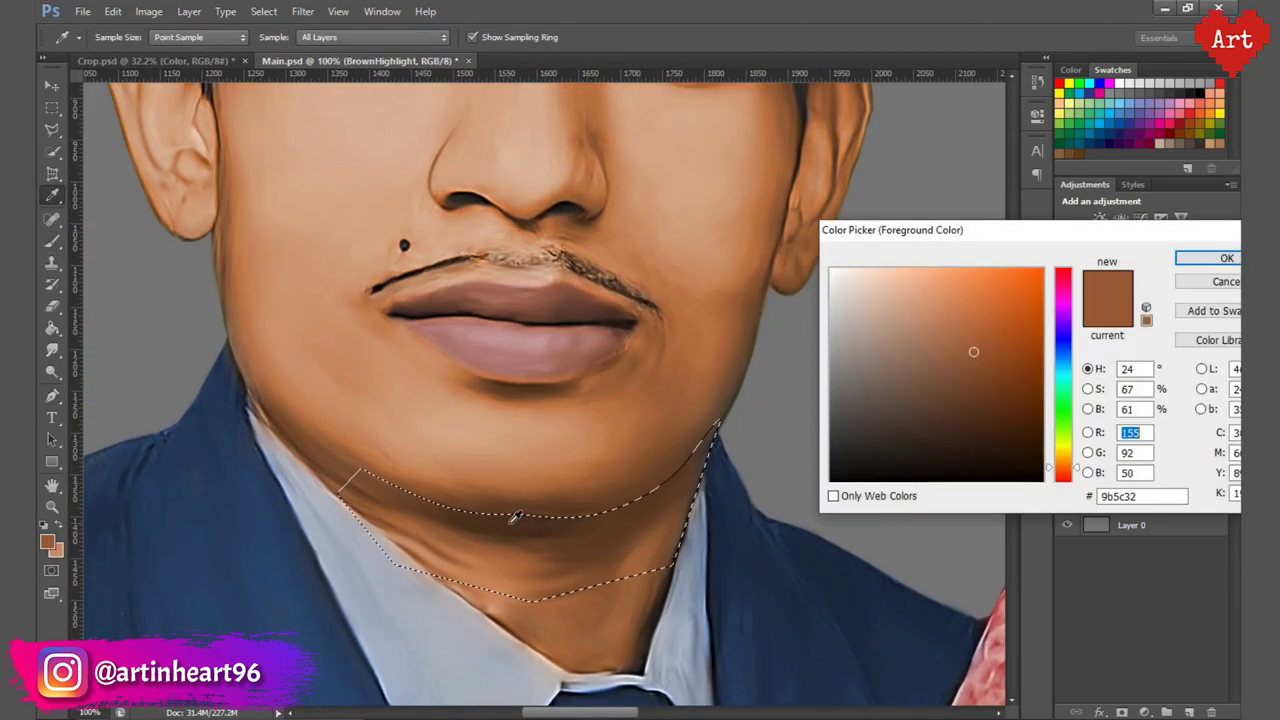
pyautogui.press('Return')
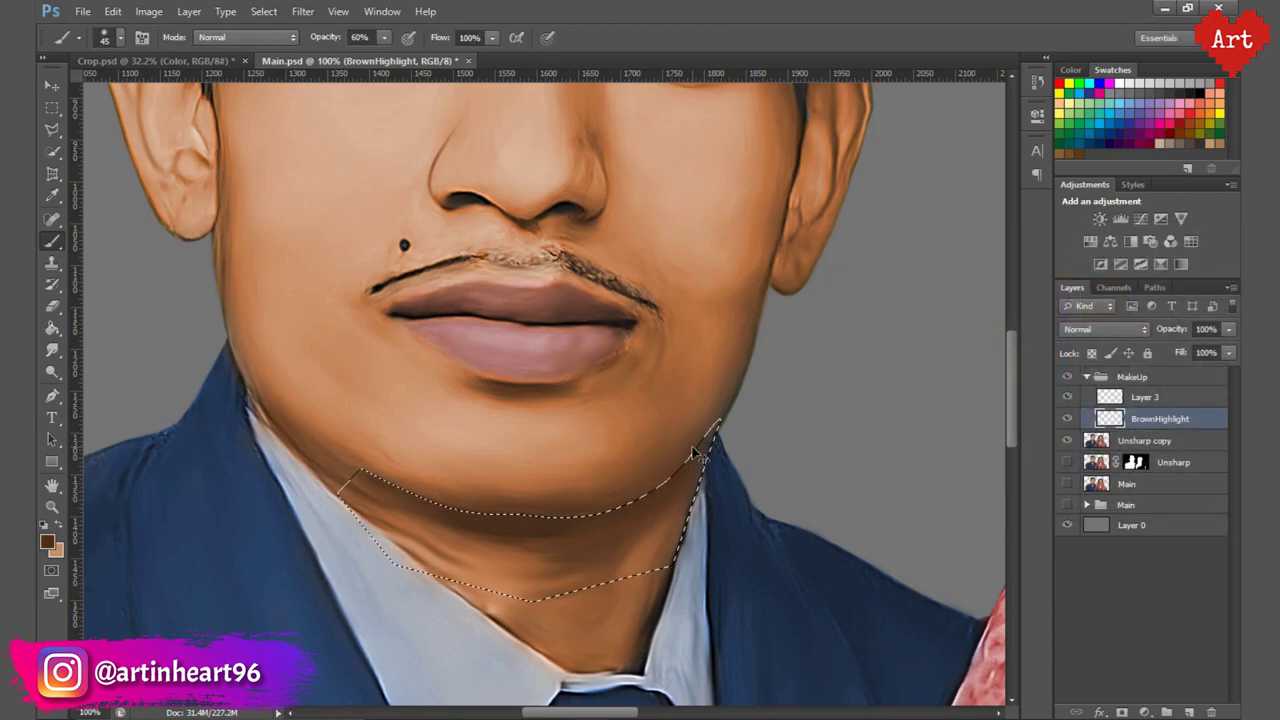
pyautogui.hotkey('ctrl', '-')
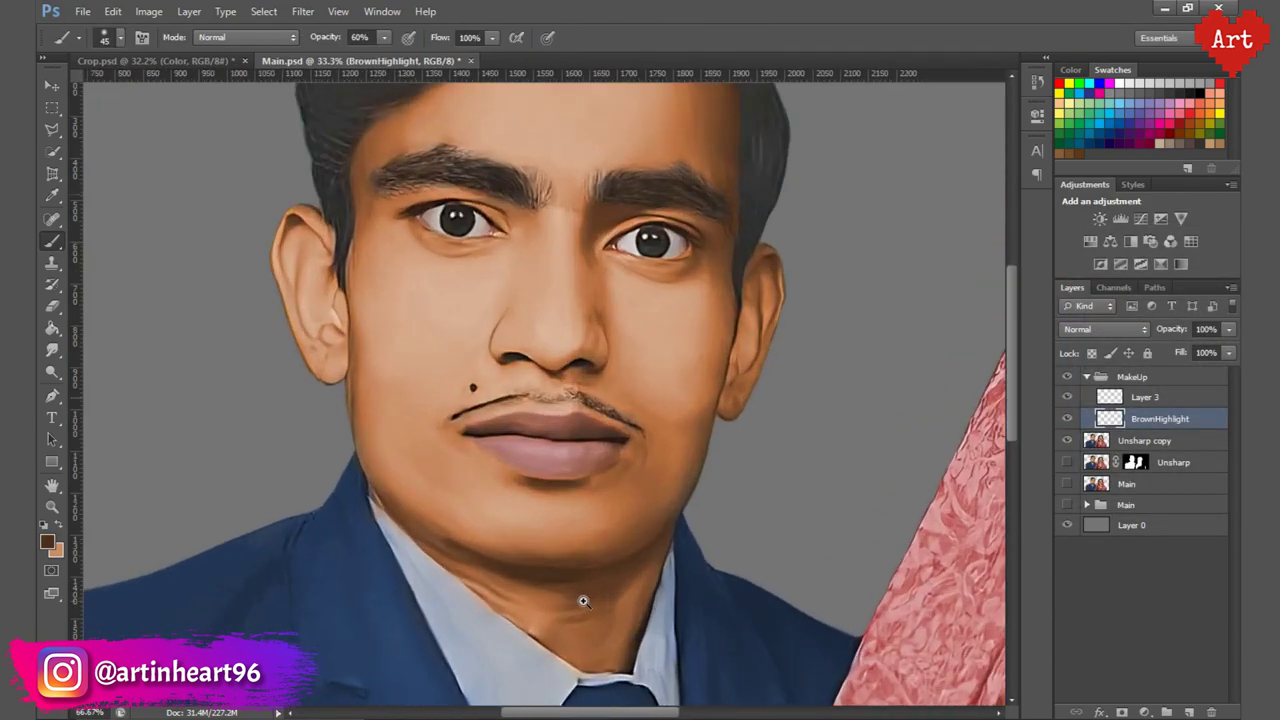
pyautogui.keyDown('ctrl'); pyautogui.click(580, 600); pyautogui.keyUp('ctrl')
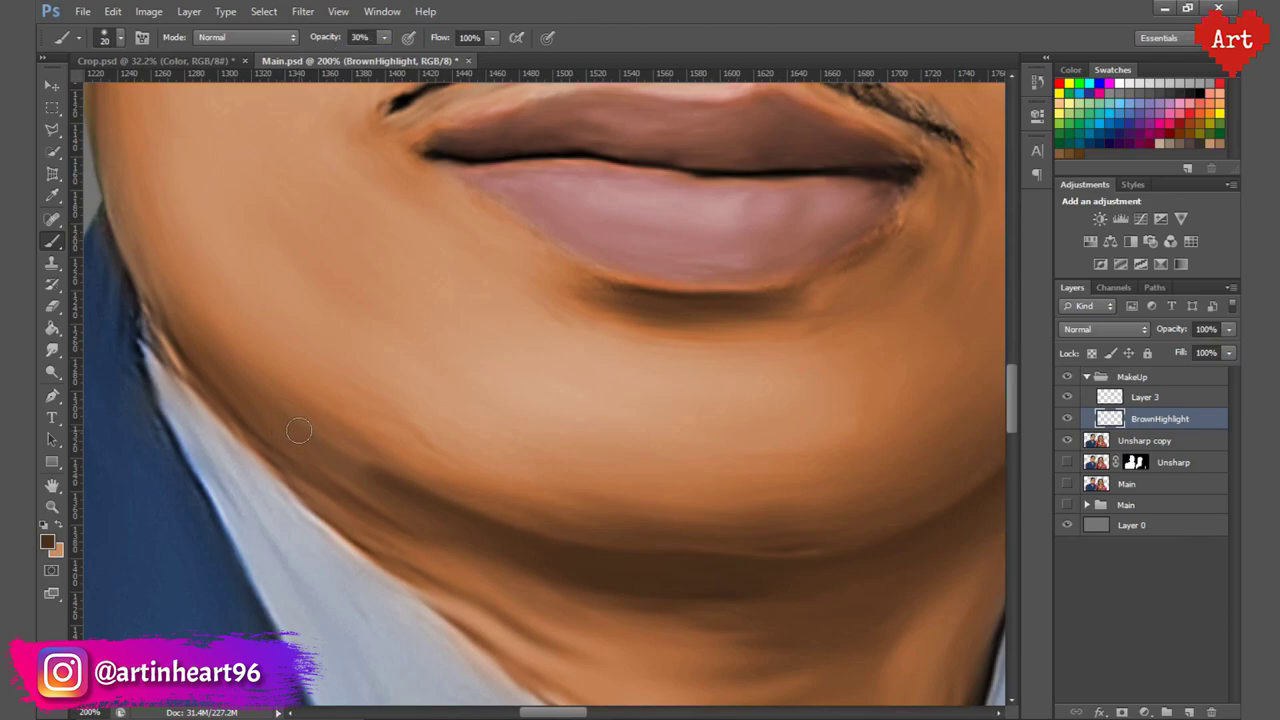
pyautogui.hotkey('ctrl', '0')
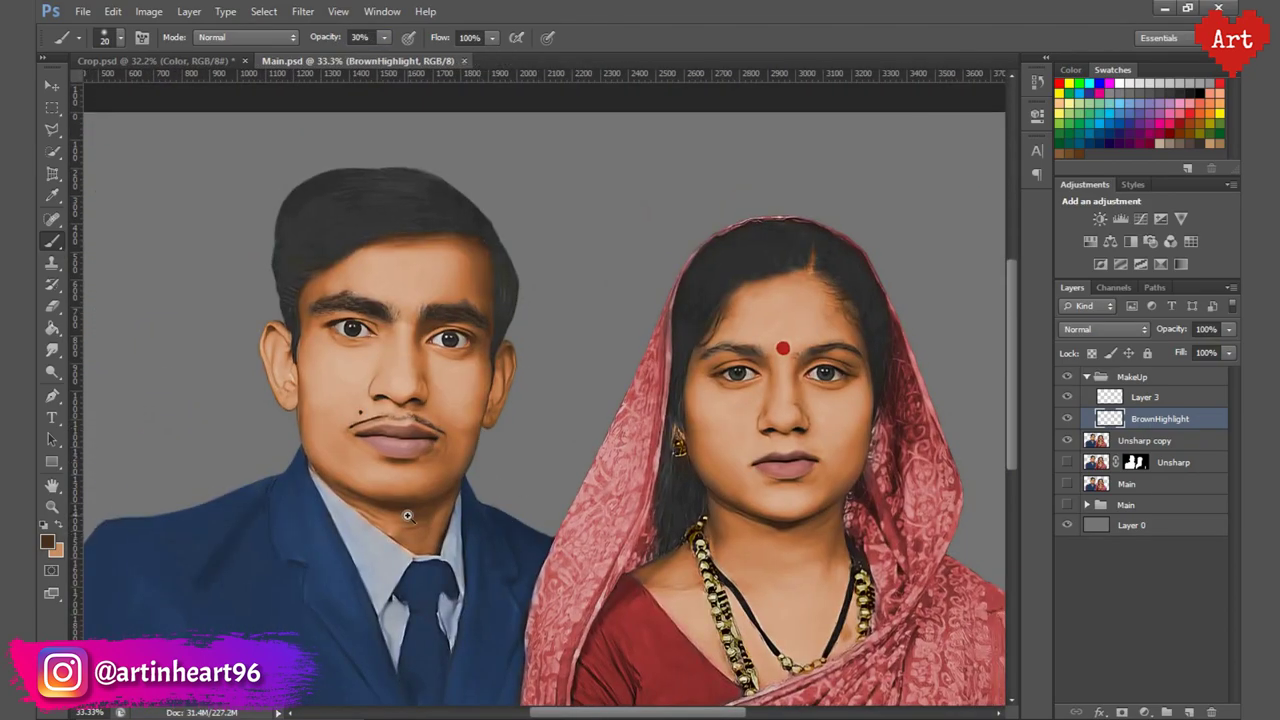
pyautogui.keyDown('ctrl'); pyautogui.click(454, 557); pyautogui.keyUp('ctrl')
# Blend the chin shading into the jaw and neck with the Smudge tool at 20% strength.
pyautogui.press('r')
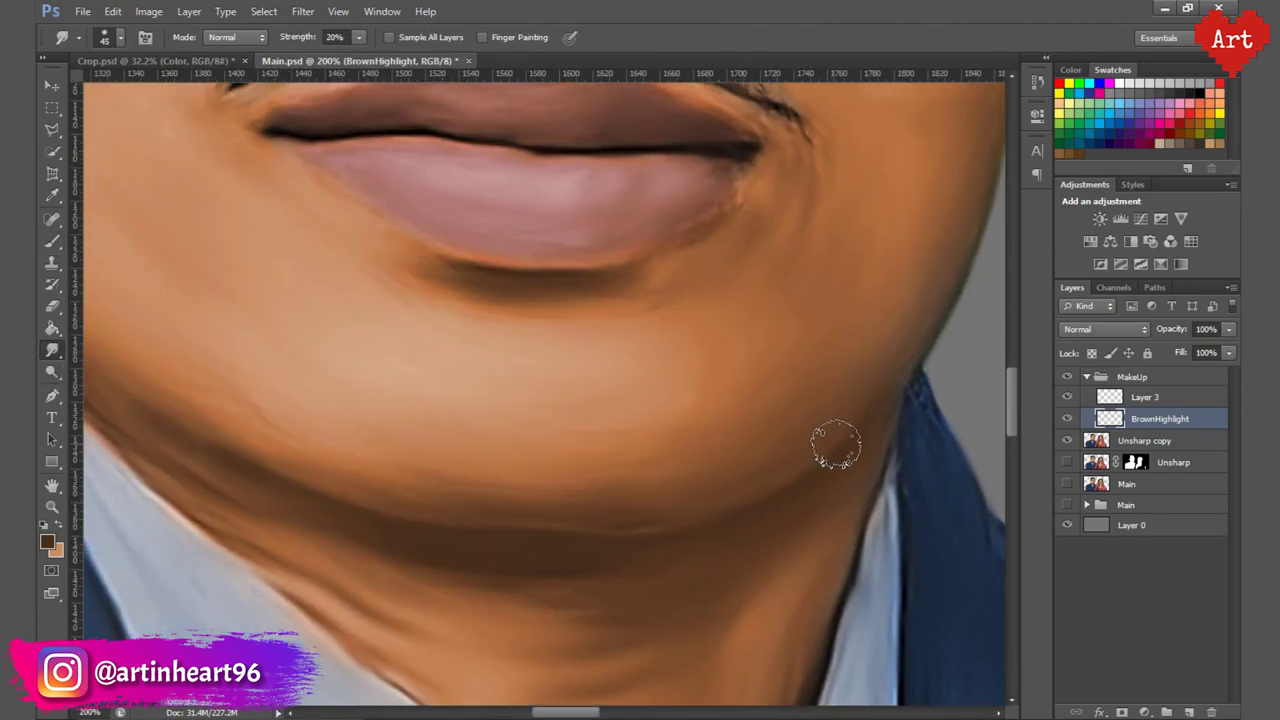
pyautogui.press('h')
pyautogui.moveTo(486, 487)
pyautogui.mouseDown()
pyautogui.moveTo(468, 446)
pyautogui.moveTo(753, 462)
pyautogui.mouseUp()
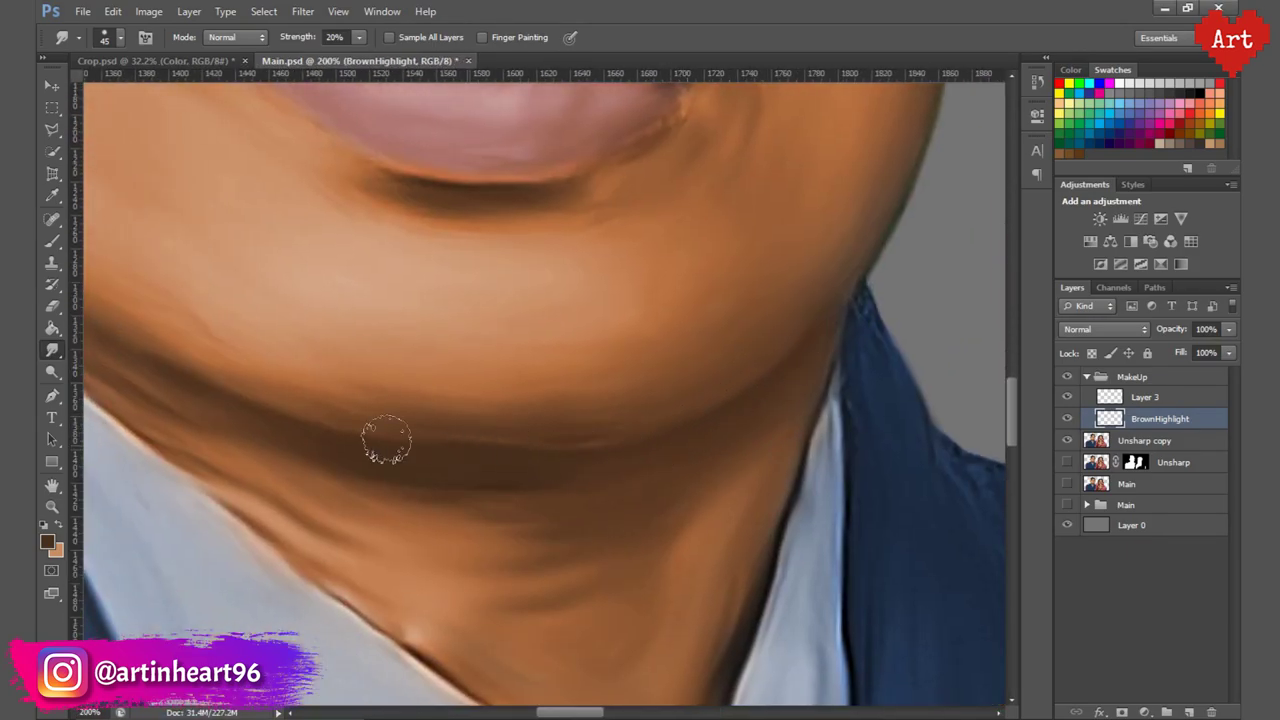
pyautogui.keyDown('alt'); pyautogui.click(462, 430); pyautogui.keyUp('alt')
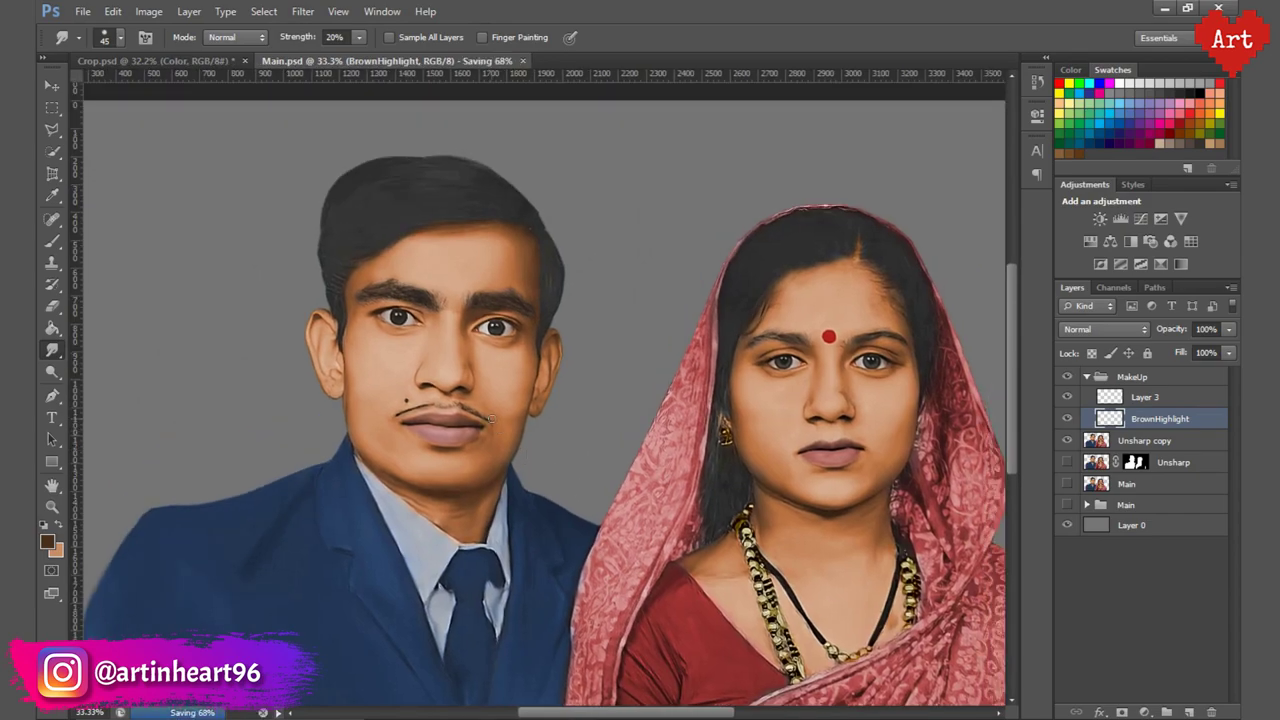
pyautogui.keyDown('ctrl'); pyautogui.click(547, 390); pyautogui.keyUp('ctrl')
# Add a new layer above Layer 3 and place it in a new group named Eyes.
pyautogui.moveTo(623, 443); pyautogui.dragTo(486, 474)
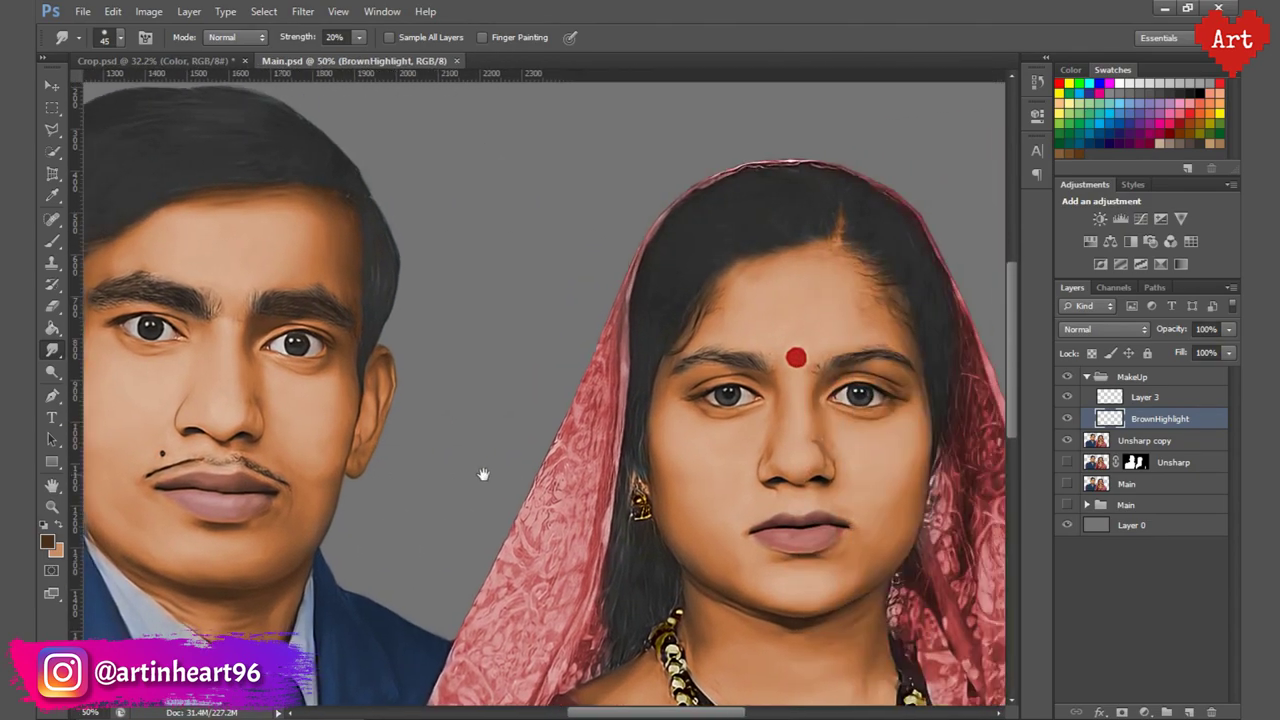
pyautogui.keyDown('alt'); pyautogui.click(743, 514); pyautogui.keyUp('alt')
pyautogui.keyDown('alt'); pyautogui.click(576, 547); pyautogui.keyUp('alt')
pyautogui.keyDown('ctrl'); pyautogui.click(355, 245); pyautogui.keyUp('ctrl')
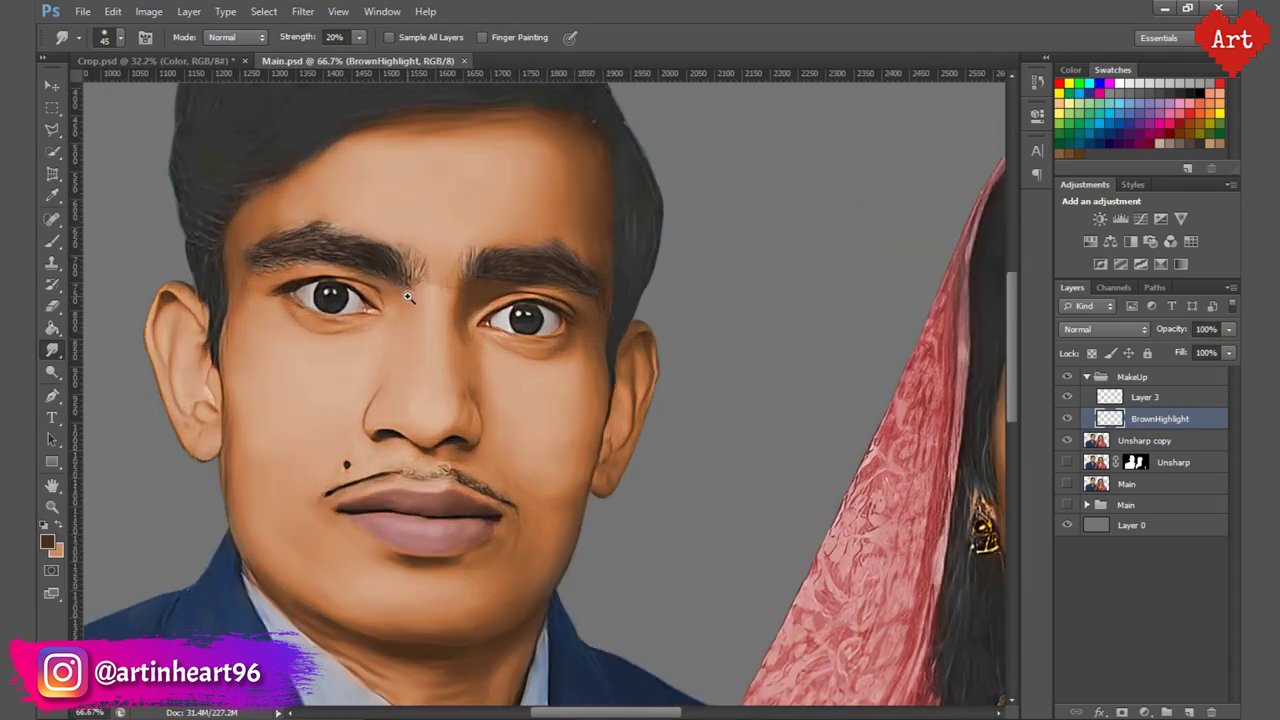
pyautogui.click(1065, 397)
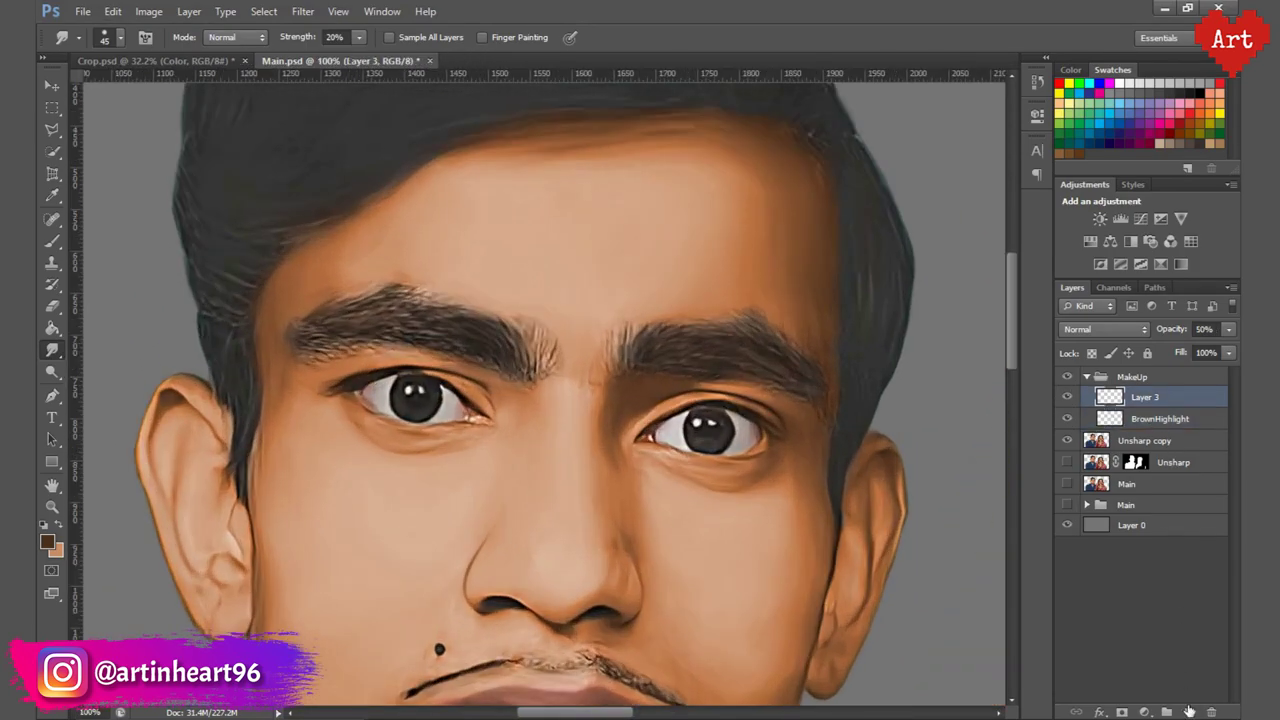
pyautogui.click(1189, 711)
pyautogui.keyDown('ctrl'); pyautogui.click(410, 405); pyautogui.keyUp('ctrl')
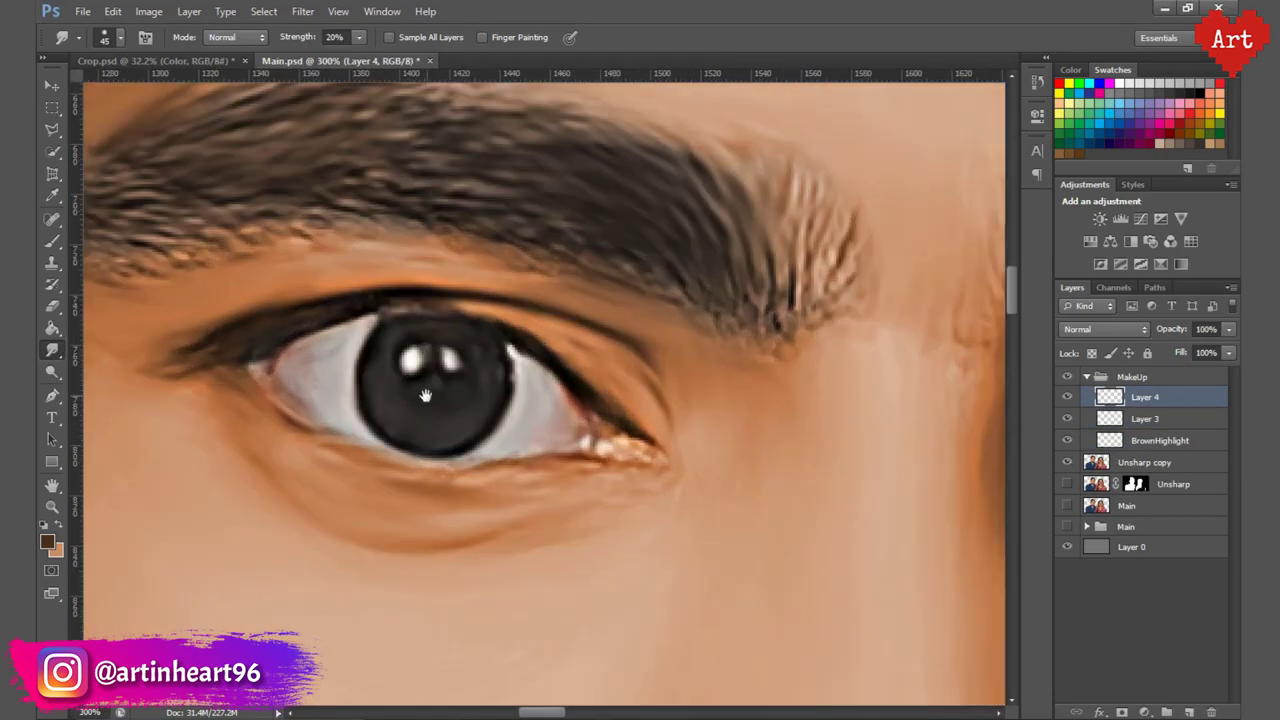
pyautogui.click(1231, 287)
pyautogui.click(1107, 384)
pyautogui.write('Eyes')
pyautogui.press('Return')
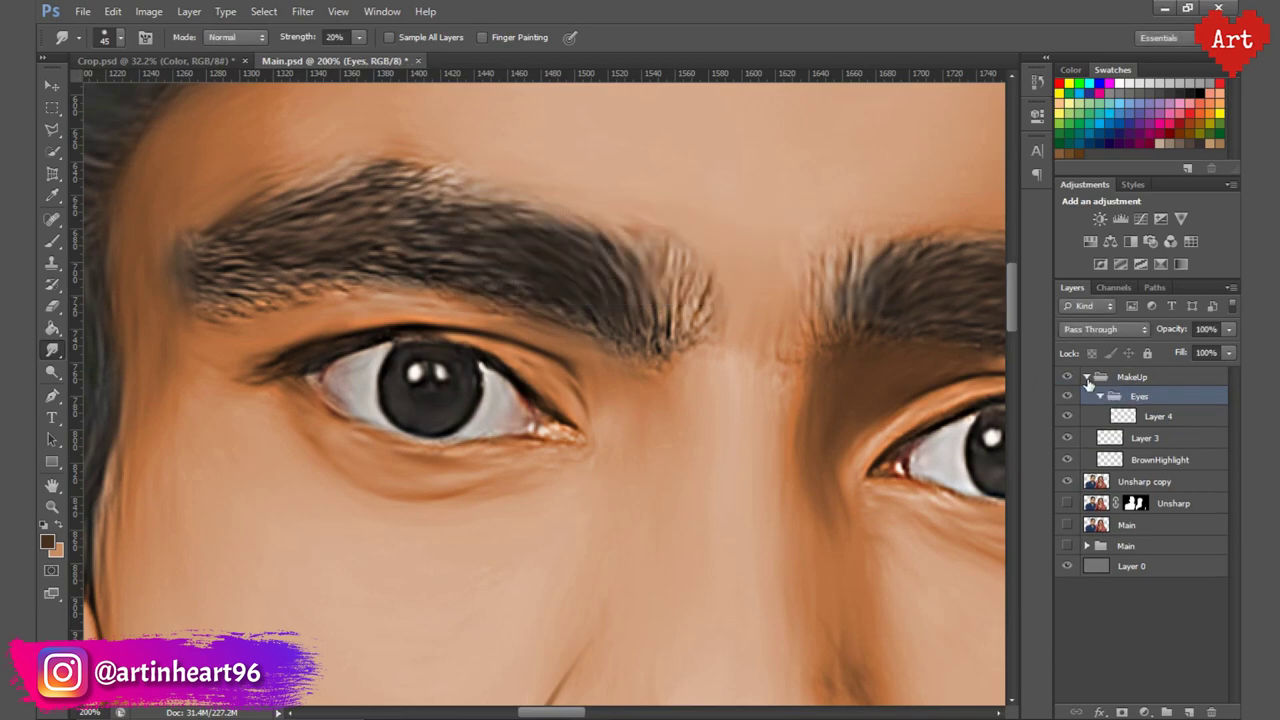
# Brush white over the whites of both of the man's eyes on Layer 4.
pyautogui.click(1157, 416)
pyautogui.press('b')
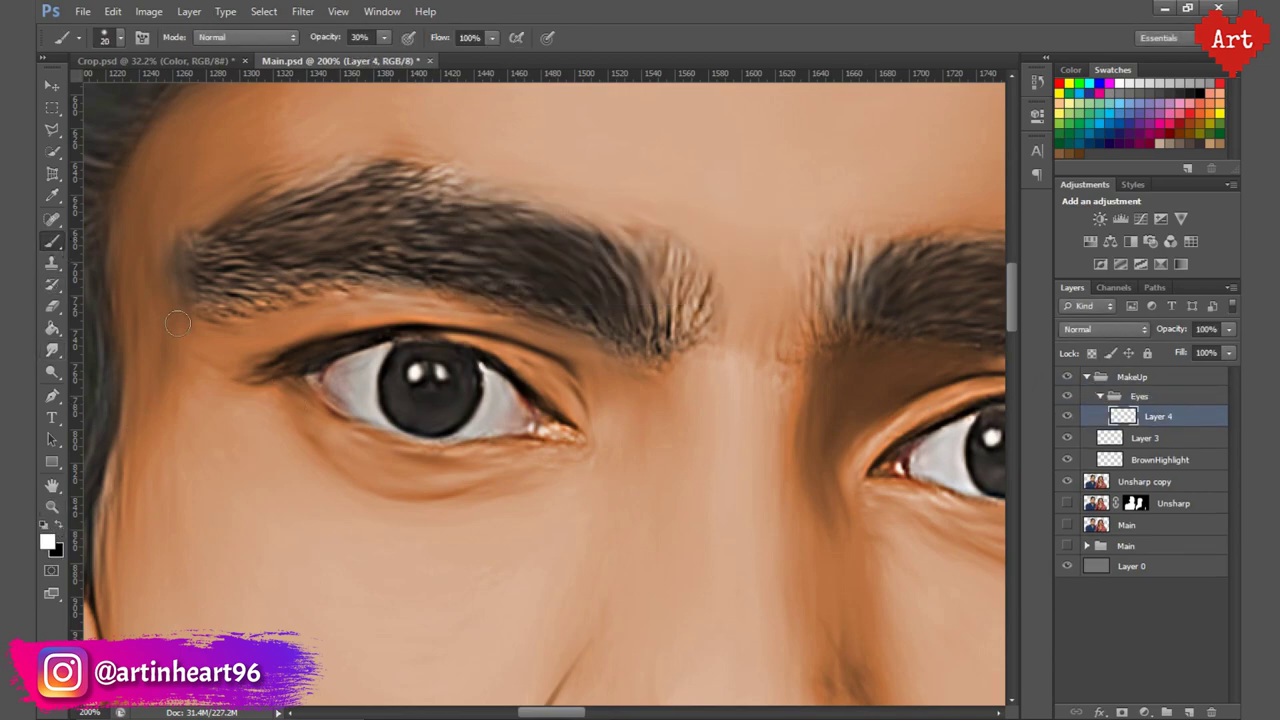
pyautogui.scroll(1, 375, 390)
pyautogui.moveTo(312, 372)
pyautogui.mouseDown()
pyautogui.moveTo(380, 340)
pyautogui.moveTo(380, 440)
pyautogui.mouseUp()
pyautogui.press('[')
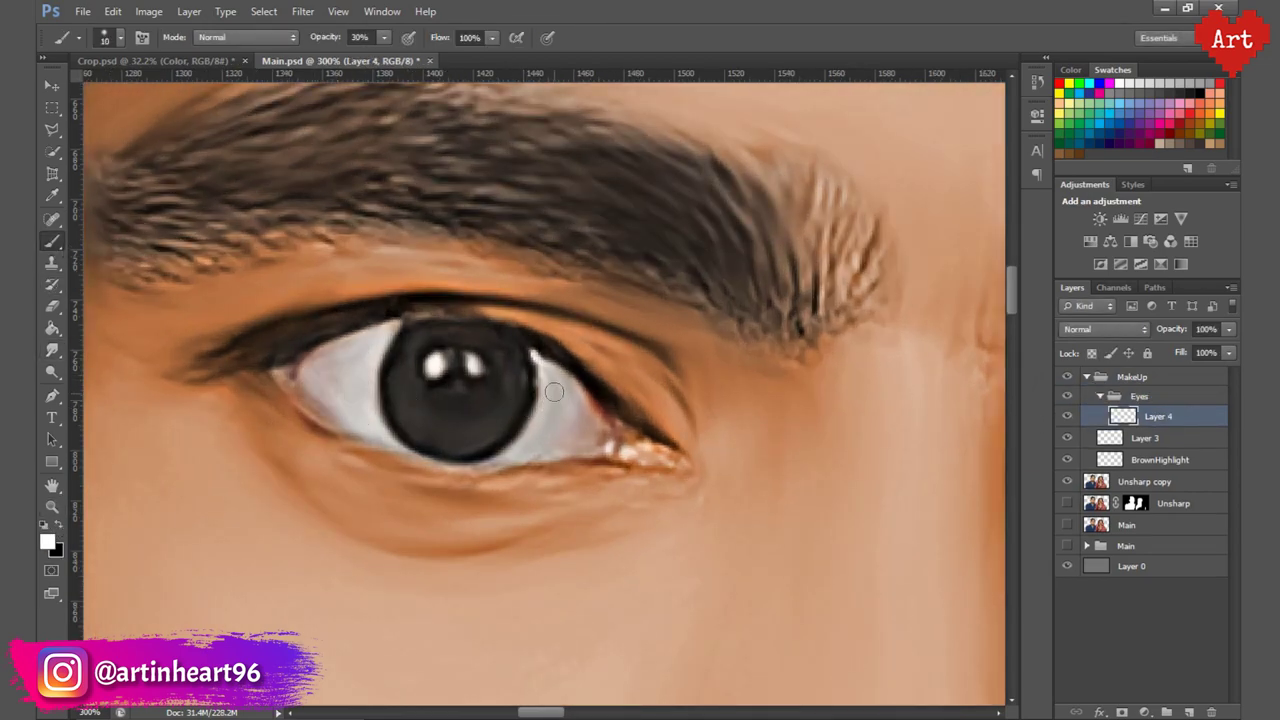
pyautogui.moveTo(540, 360); pyautogui.dragTo(590, 440)
pyautogui.moveTo(520, 420); pyautogui.dragTo(554, 437)
pyautogui.hscroll(10, 554, 437)
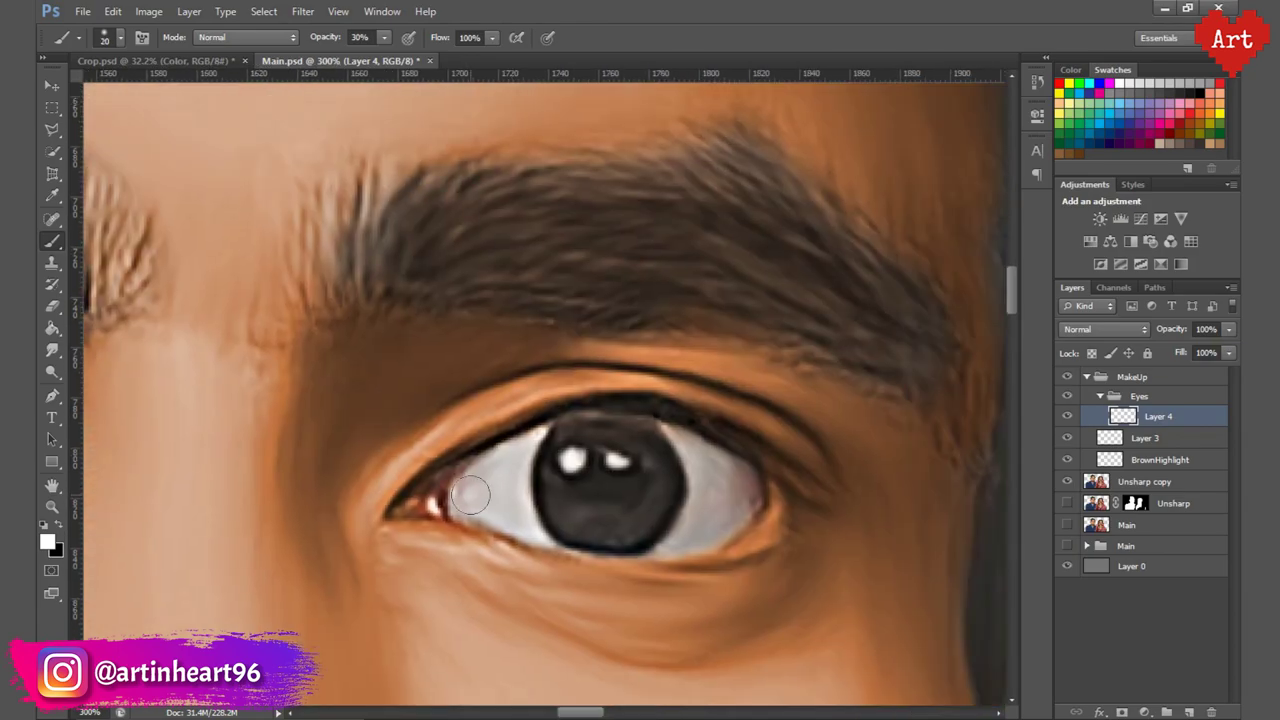
pyautogui.press('[')
pyautogui.moveTo(460, 500); pyautogui.dragTo(540, 440)
pyautogui.moveTo(670, 430)
pyautogui.mouseDown()
pyautogui.moveTo(699, 452)
pyautogui.moveTo(740, 530)
pyautogui.mouseUp()
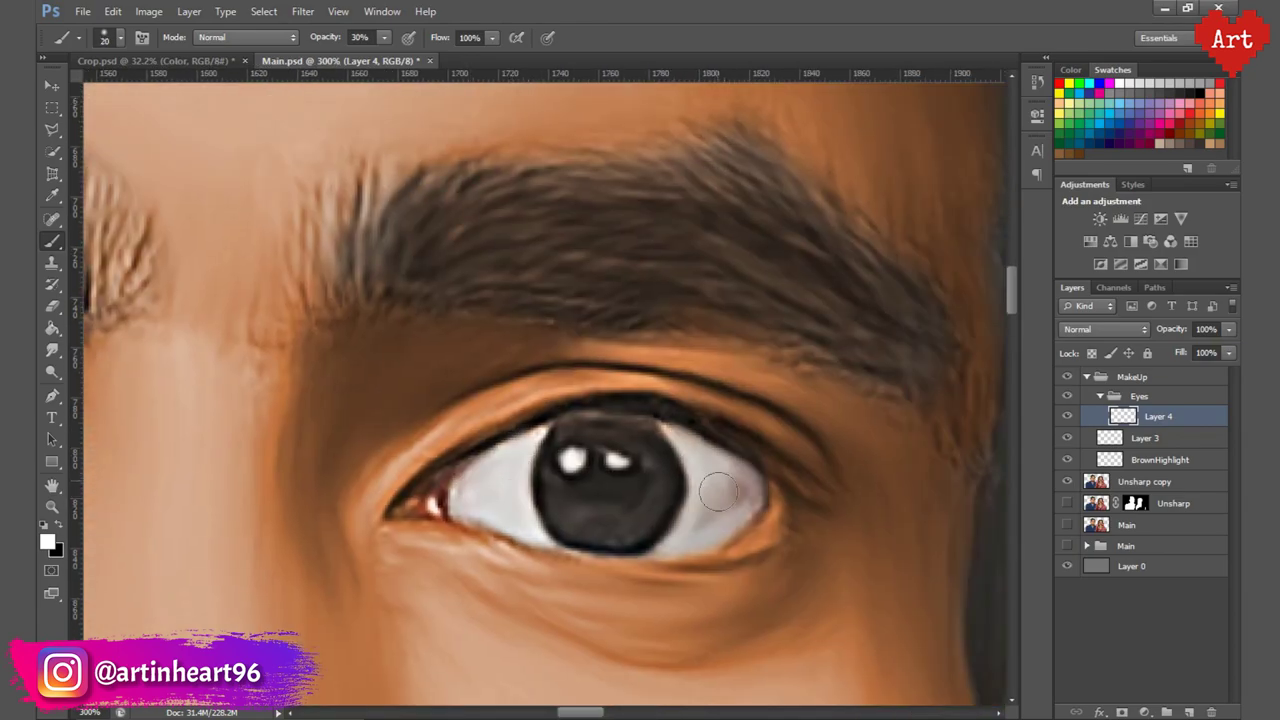
pyautogui.moveTo(680, 460); pyautogui.dragTo(730, 520)
# Brush white over the woman's eye whites, including the corners, with a smaller brush.
pyautogui.hotkey('ctrl', '0')
pyautogui.scroll(5, 850, 445)
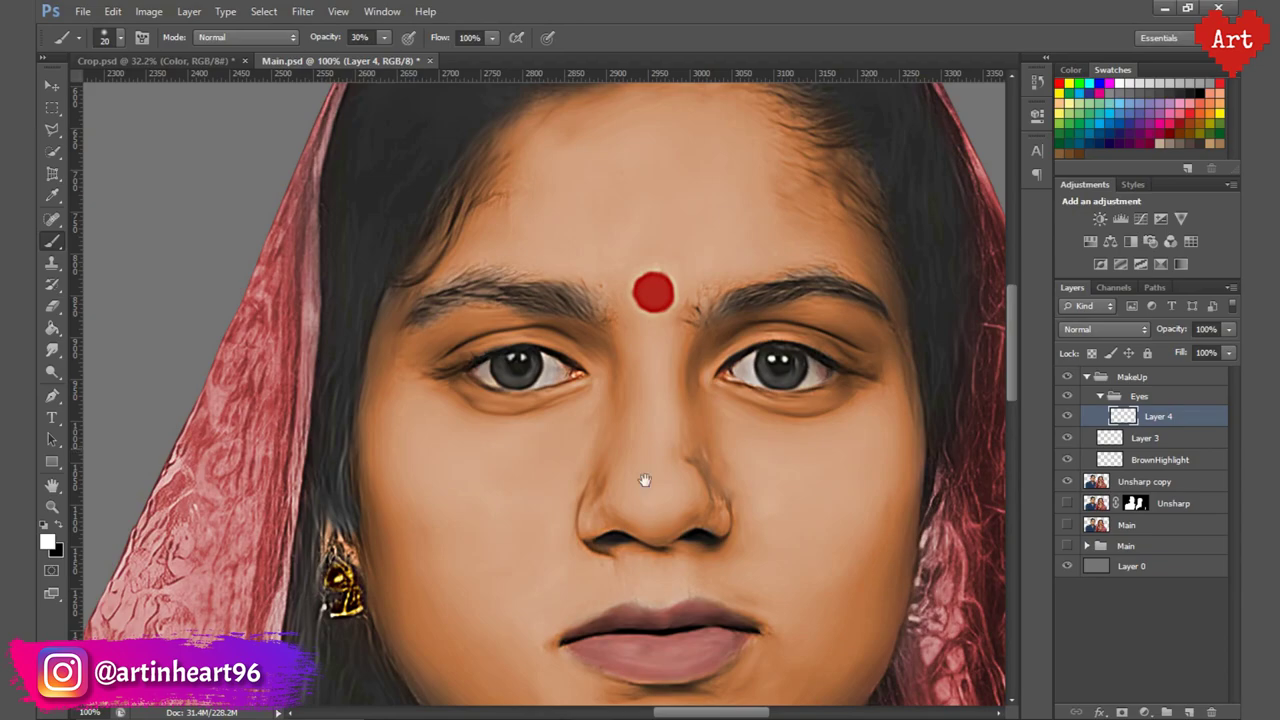
pyautogui.scroll(4, 440, 392)
pyautogui.moveTo(400, 395); pyautogui.dragTo(450, 425)
pyautogui.press(']')
pyautogui.press(']')
pyautogui.press(']')
pyautogui.moveTo(590, 340); pyautogui.dragTo(645, 375)
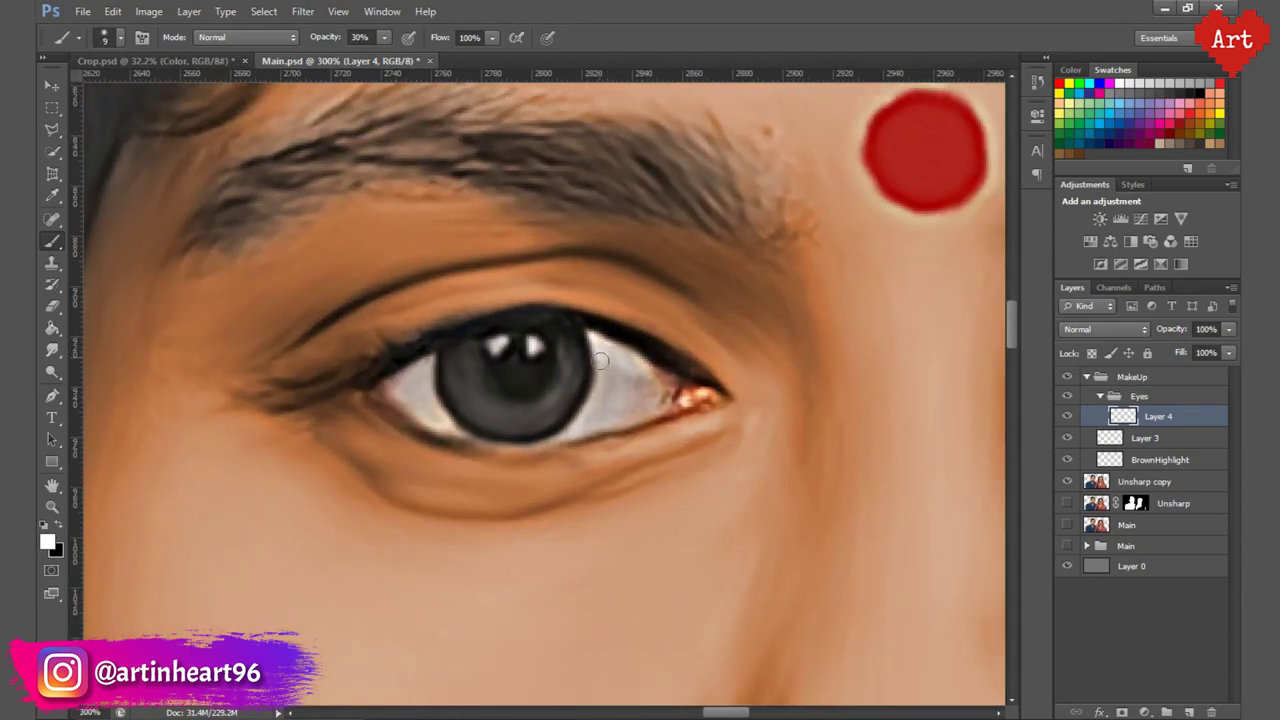
pyautogui.moveTo(570, 360)
pyautogui.mouseDown()
pyautogui.moveTo(660, 430)
pyautogui.moveTo(589, 420)
pyautogui.mouseUp()
pyautogui.hscroll(10, 605, 420)
pyautogui.hotkey('ctrl', 'r')
pyautogui.press('[')
pyautogui.press('[')
pyautogui.press('[')
pyautogui.moveTo(270, 390)
pyautogui.mouseDown()
pyautogui.moveTo(320, 360)
pyautogui.moveTo(340, 425)
pyautogui.mouseUp()
pyautogui.moveTo(500, 370); pyautogui.dragTo(491, 427)
pyautogui.scroll(-4, 512, 392)
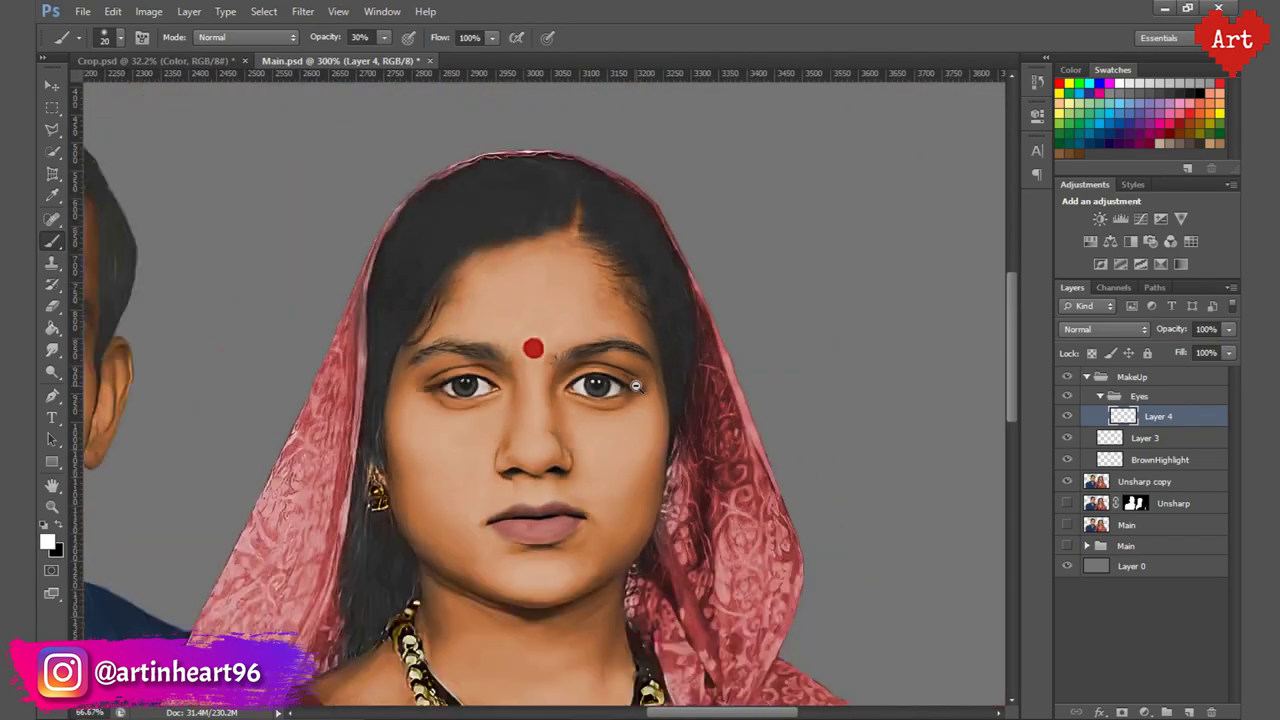
pyautogui.scroll(-3, 512, 392)
# Set the eye-white layer to Overlay at 50% opacity, name it White, and add a layer above.
pyautogui.click(1105, 329)
pyautogui.click(1095, 245)
pyautogui.scroll(2, 515, 325)
pyautogui.moveTo(542, 339); pyautogui.dragTo(508, 365)
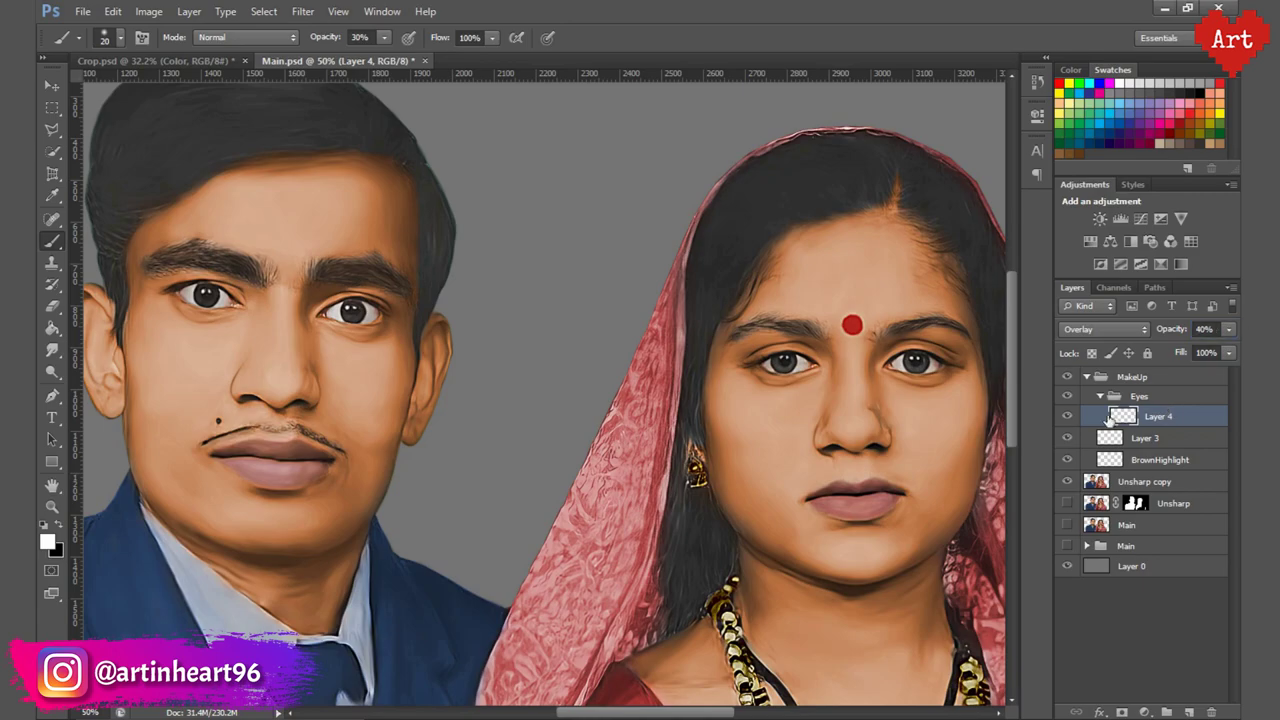
pyautogui.click(1154, 336)
pyautogui.press('Return')
pyautogui.scroll(3, 196, 293)
pyautogui.write('White')
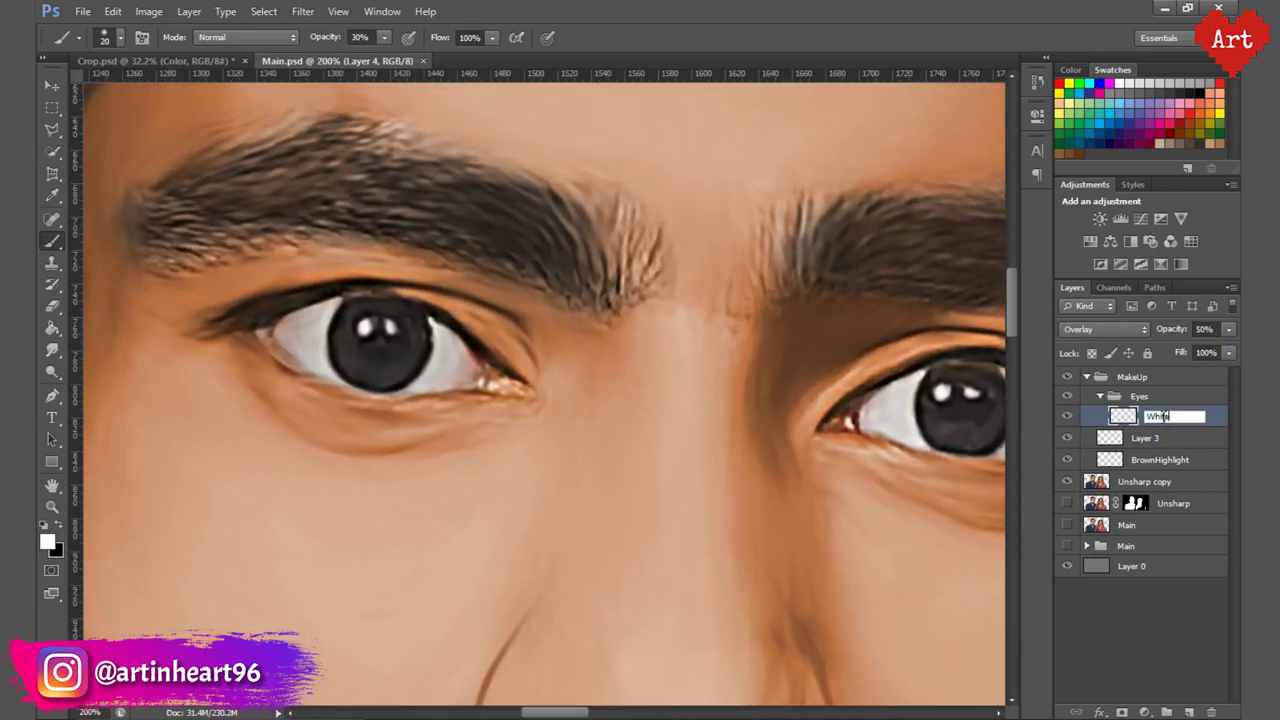
pyautogui.press('Return')
pyautogui.hotkey('ctrl', 'shift', 'alt', 'n')
pyautogui.write('Black')
# Darken both of the man's irises with a smaller brush on the Black layer.
pyautogui.scroll(1, 514, 302)
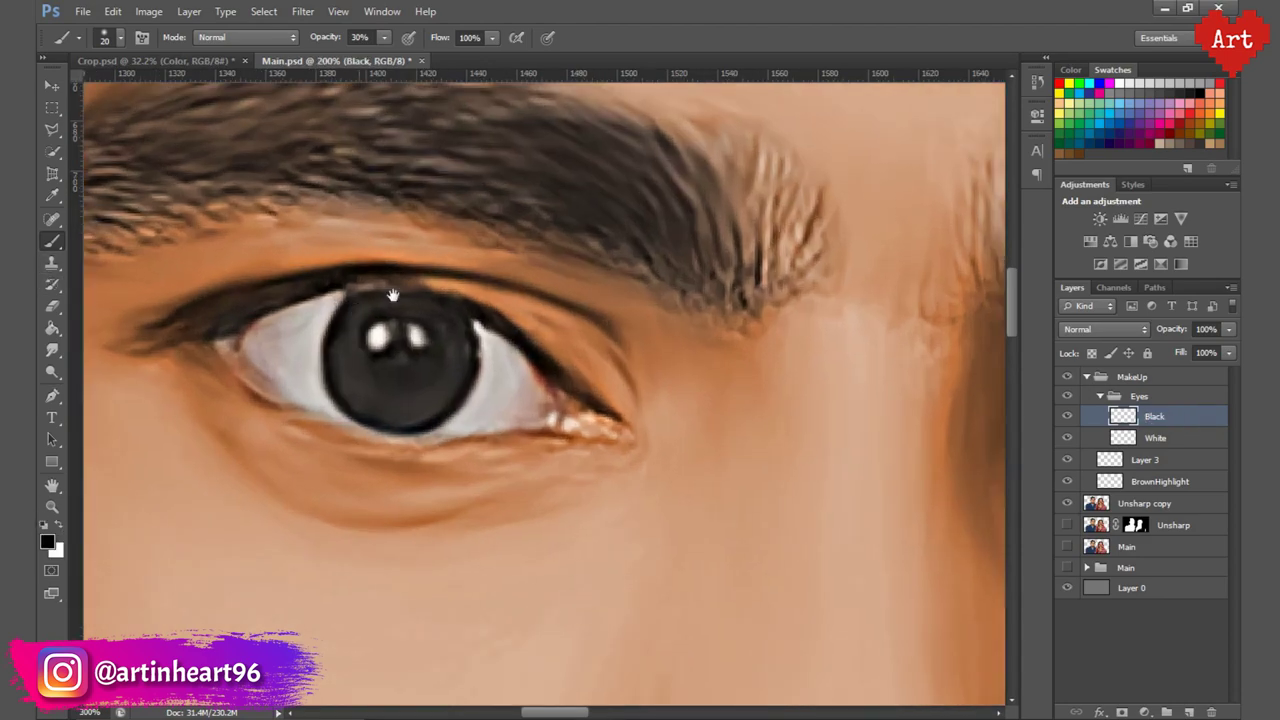
pyautogui.press('[')
pyautogui.press('[')
pyautogui.press('[')
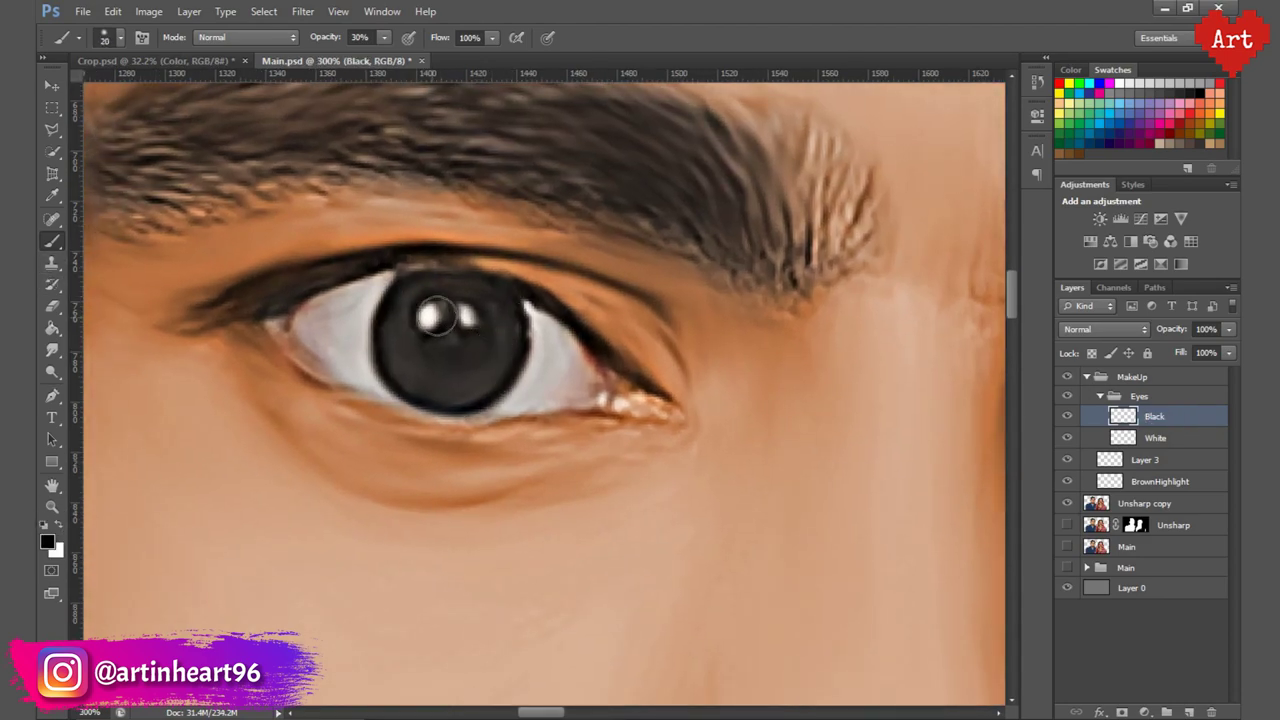
pyautogui.moveTo(438, 317); pyautogui.dragTo(443, 317)
pyautogui.hscroll(5, 520, 320)
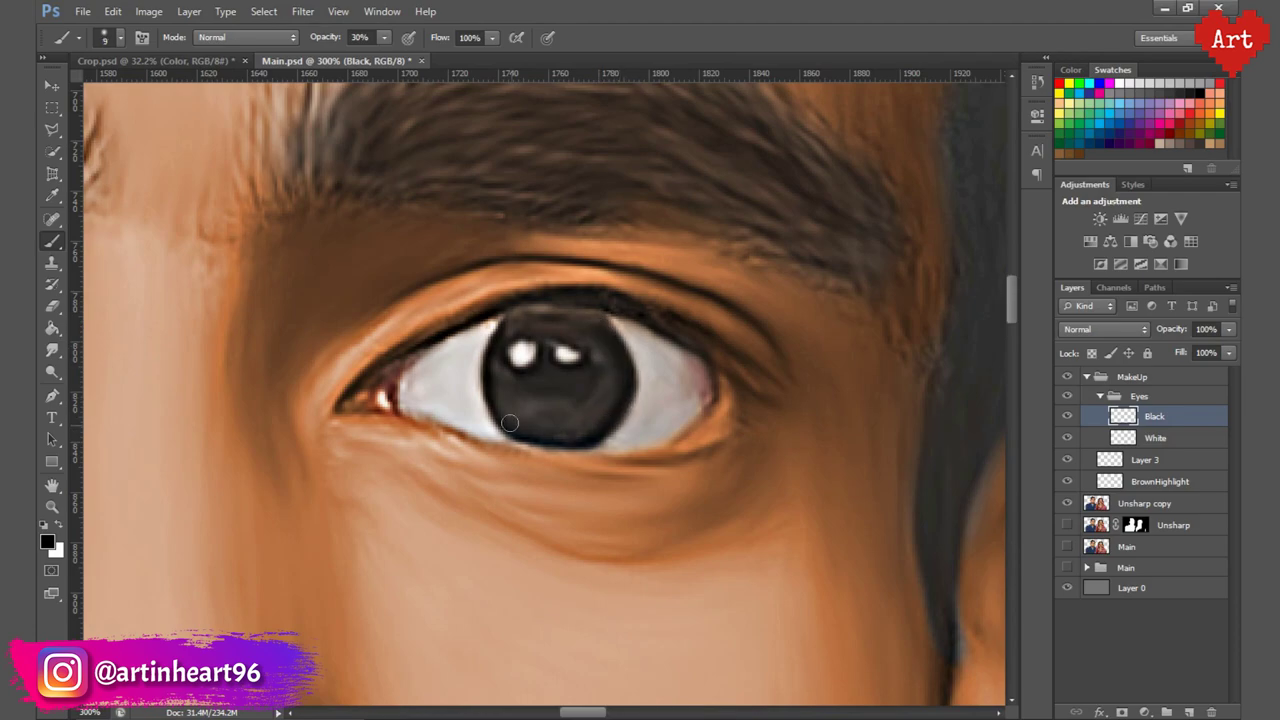
pyautogui.moveTo(509, 423); pyautogui.dragTo(598, 318)
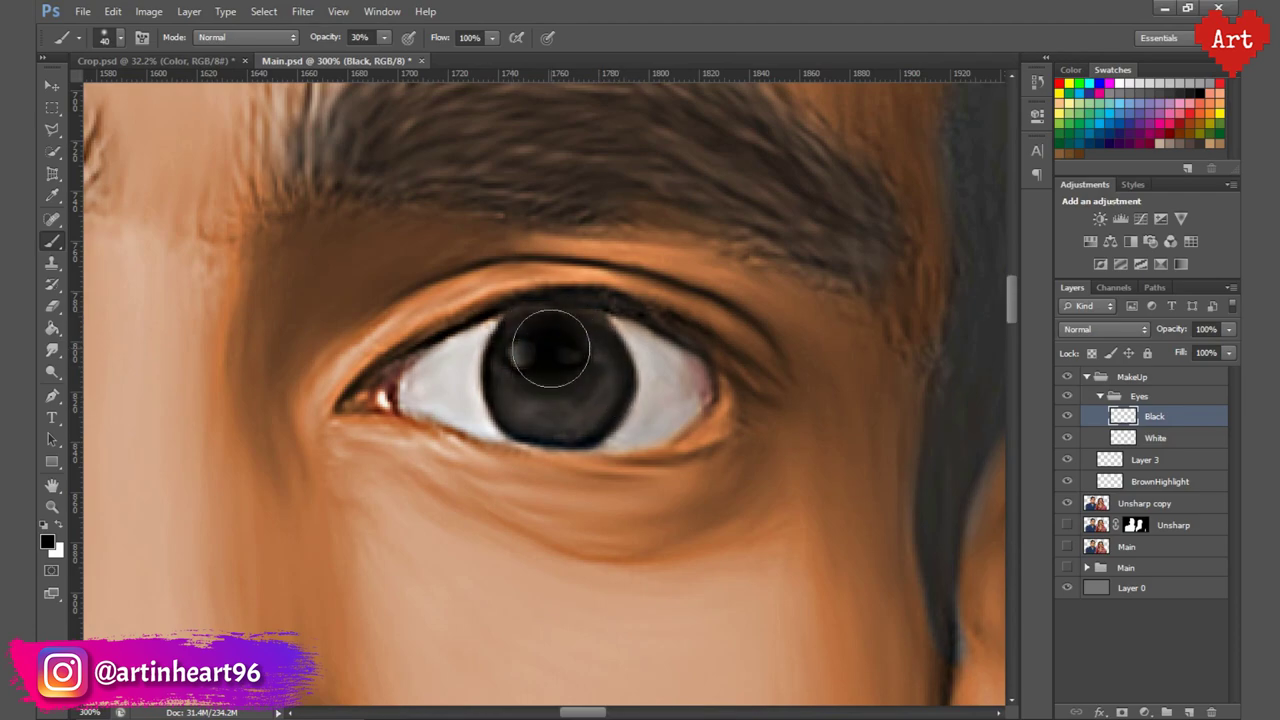
pyautogui.hotkey('ctrl', '0')
pyautogui.hotkey('ctrl', '1')
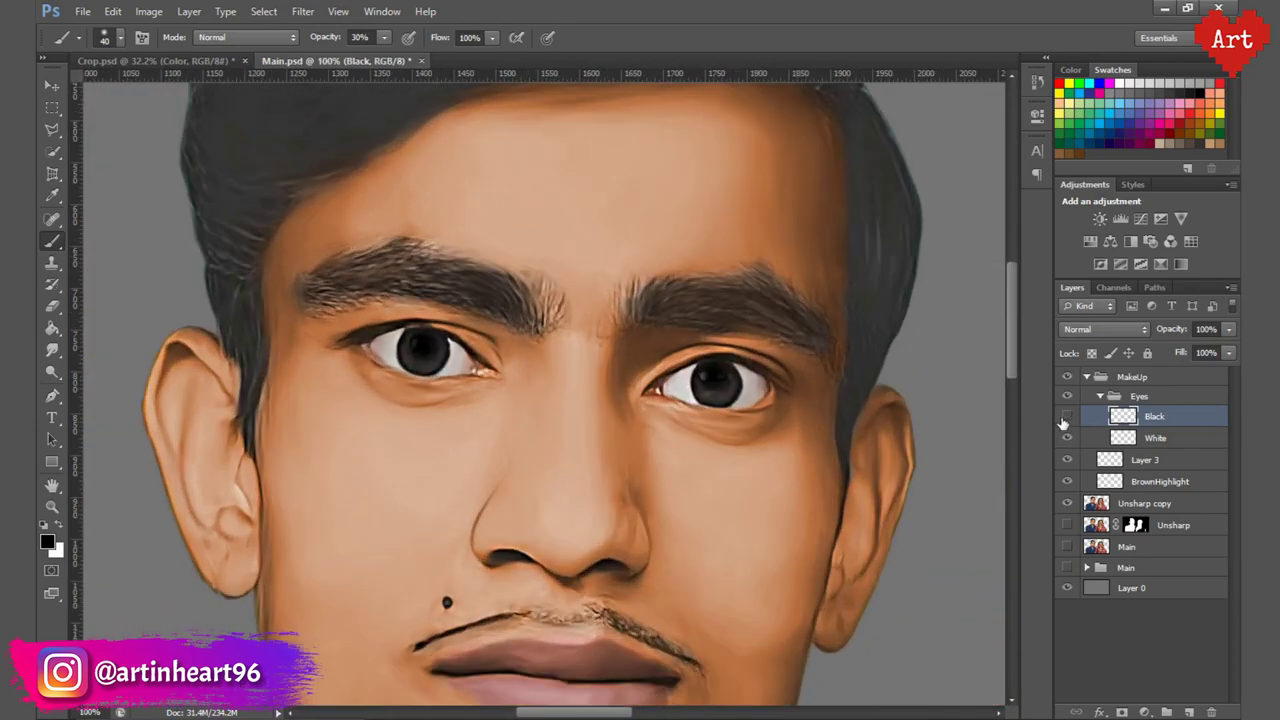
# Create a WhiteHL layer and set up a white brush tip for the catchlights.
pyautogui.hotkey('ctrl', 'shift', 'alt', 'n')
pyautogui.write('WhiteHL')
pyautogui.press('Return')
pyautogui.hotkey('ctrl', '+')
pyautogui.press('x')
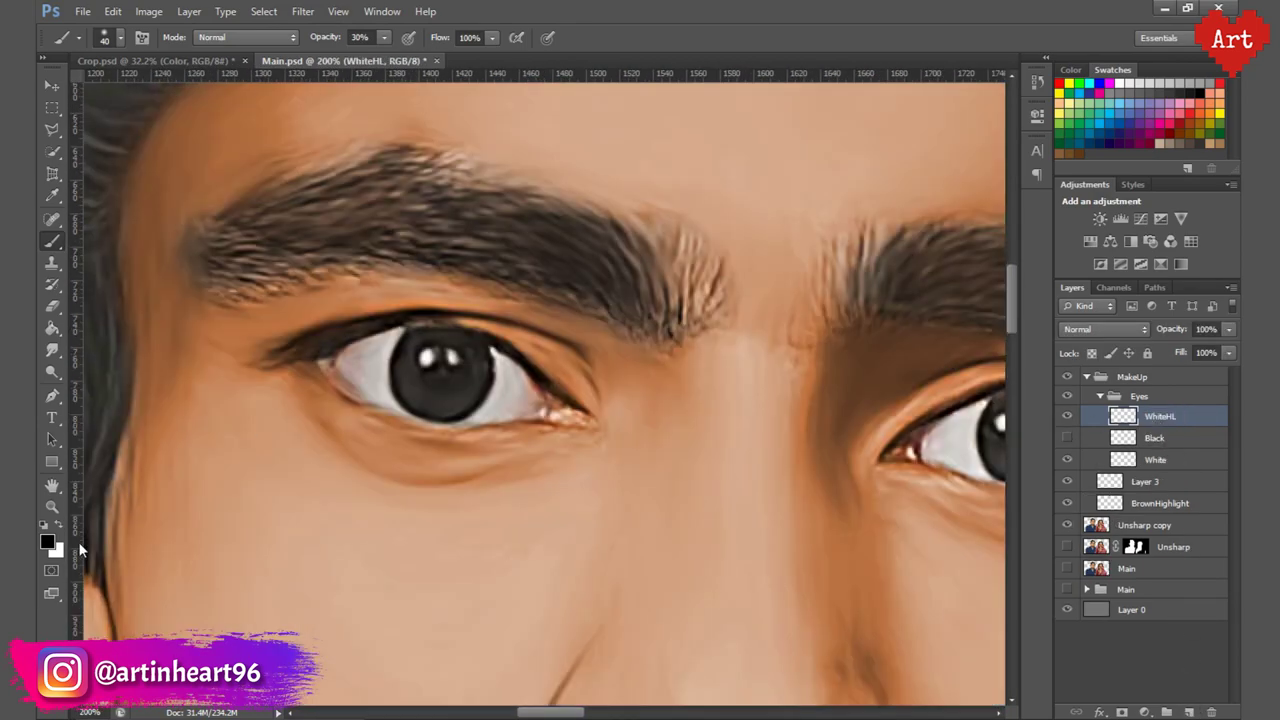
pyautogui.click(105, 37)
pyautogui.doubleClick(96, 168)
# Add a new layer above the White layer and begin renaming it Brown.
pyautogui.hscroll(5, 507, 367)
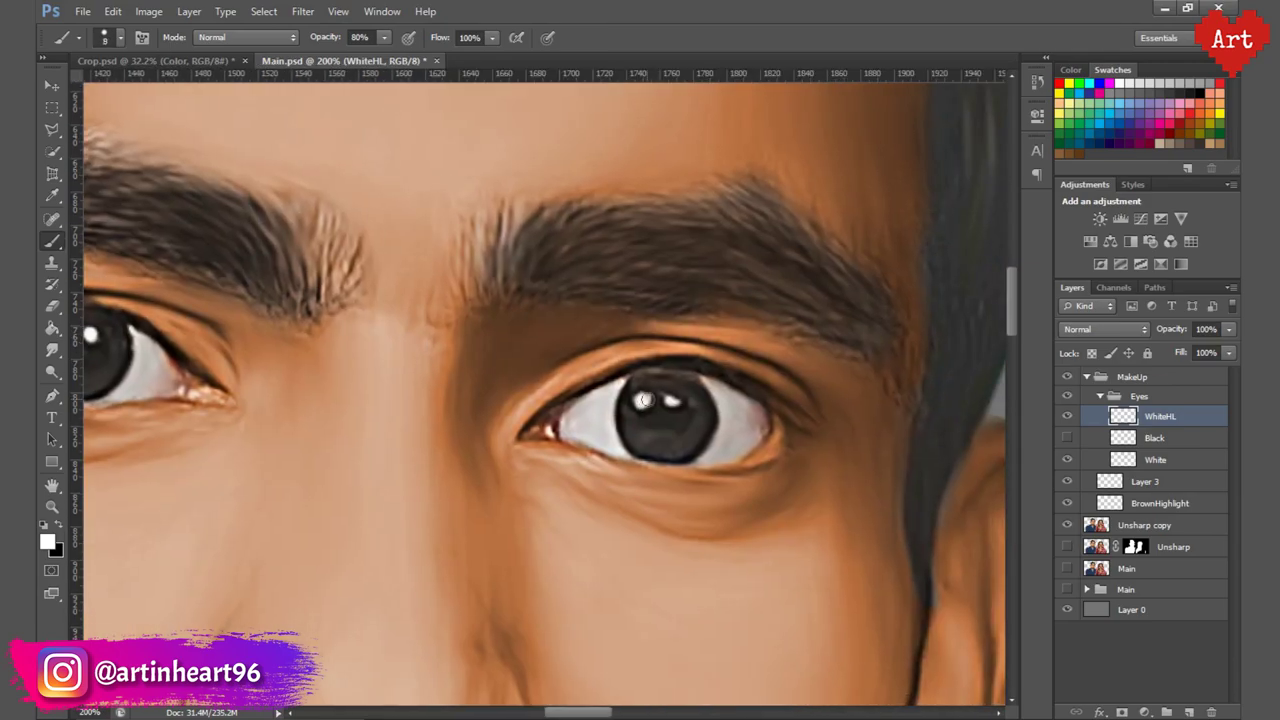
pyautogui.hotkey('ctrl', '0')
pyautogui.scroll(5, 532, 365)
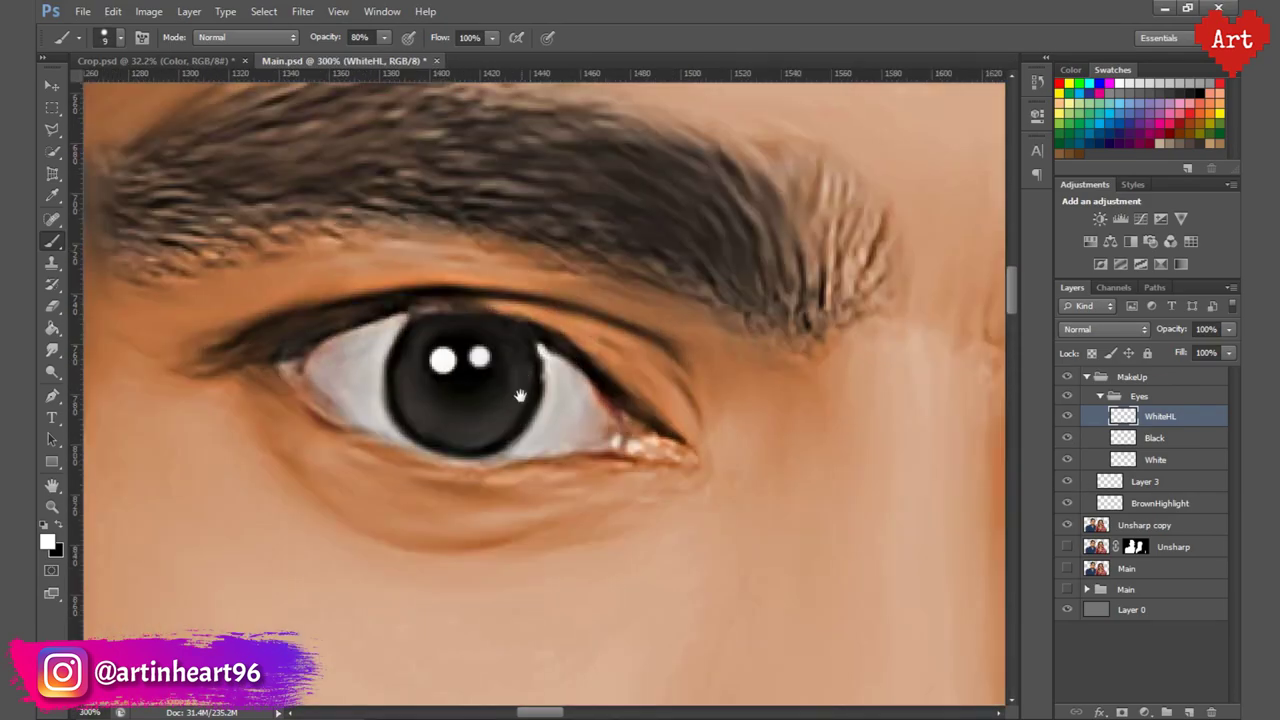
pyautogui.click(1155, 459)
pyautogui.hotkey('ctrl', 'shift', 'alt', 'n')
pyautogui.doubleClick(1160, 460)
# On the Brown layer, paint grey over both of the man's irises.
pyautogui.hotkey('ctrl', '0')
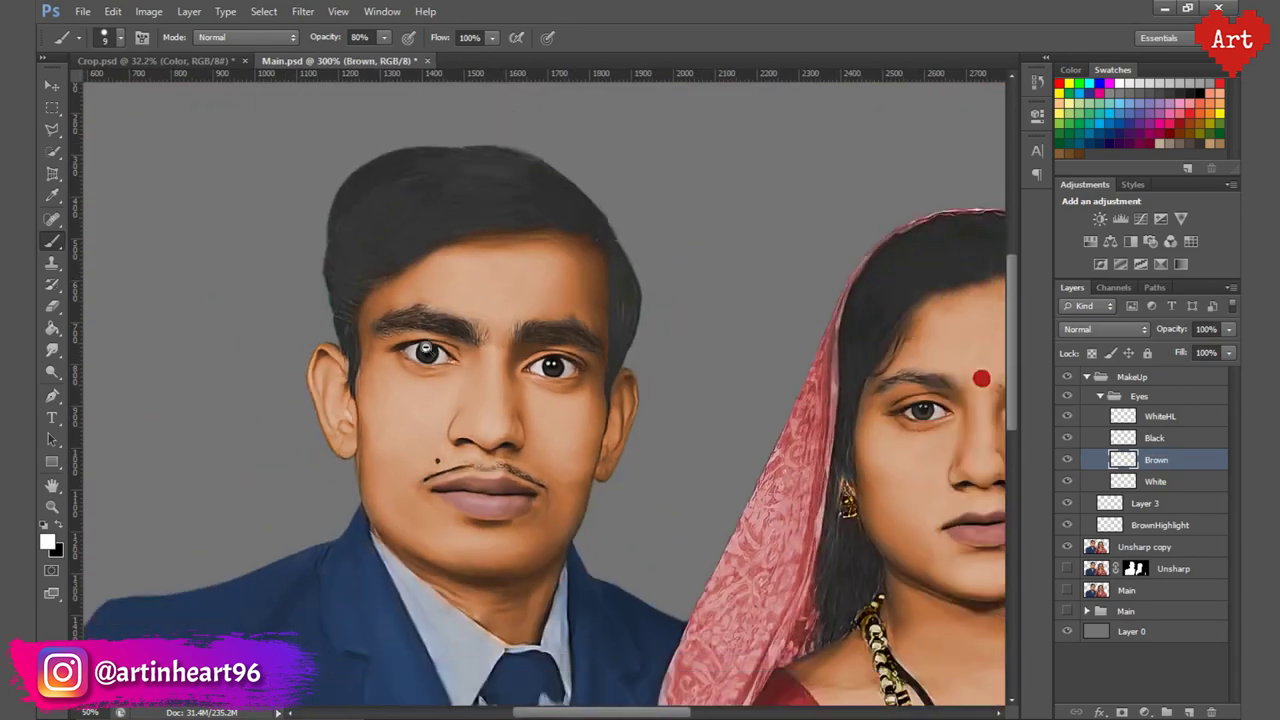
pyautogui.scroll(3, 423, 330)
pyautogui.scroll(2, 423, 330)
pyautogui.press('i')
pyautogui.click(46, 541)
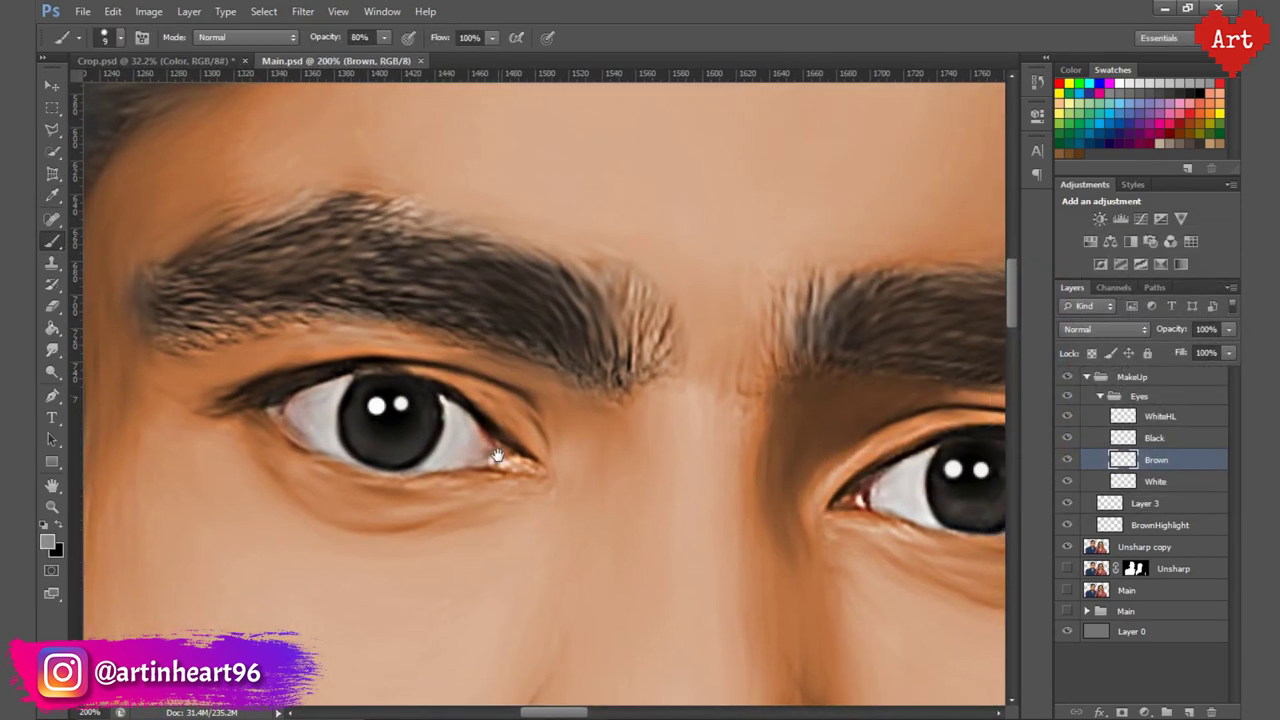
pyautogui.click(119, 37)
pyautogui.moveTo(370, 400); pyautogui.dragTo(420, 450)
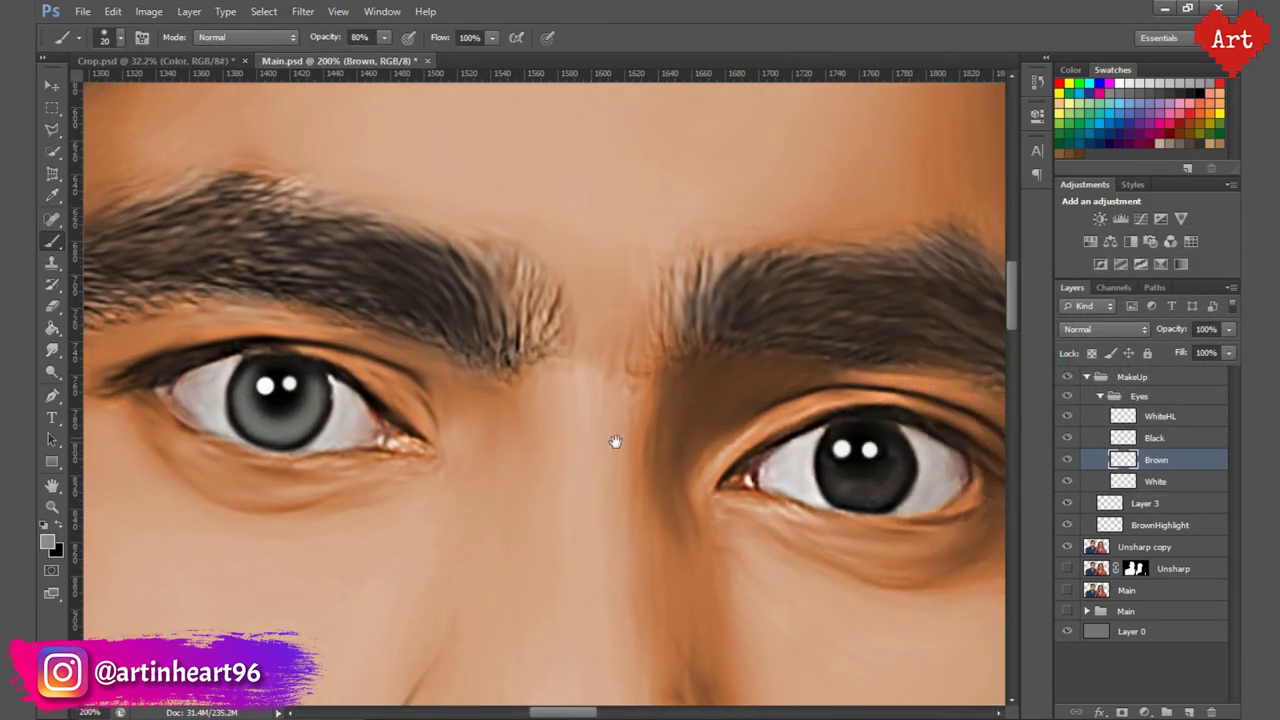
pyautogui.moveTo(734, 463); pyautogui.dragTo(614, 443)
pyautogui.moveTo(840, 450); pyautogui.dragTo(890, 500)
pyautogui.hotkey('ctrl', '0')
pyautogui.hotkey('ctrl', '1')
# Set the Brown iris layer to Screen blending at 50% opacity.
pyautogui.click(1120, 330)
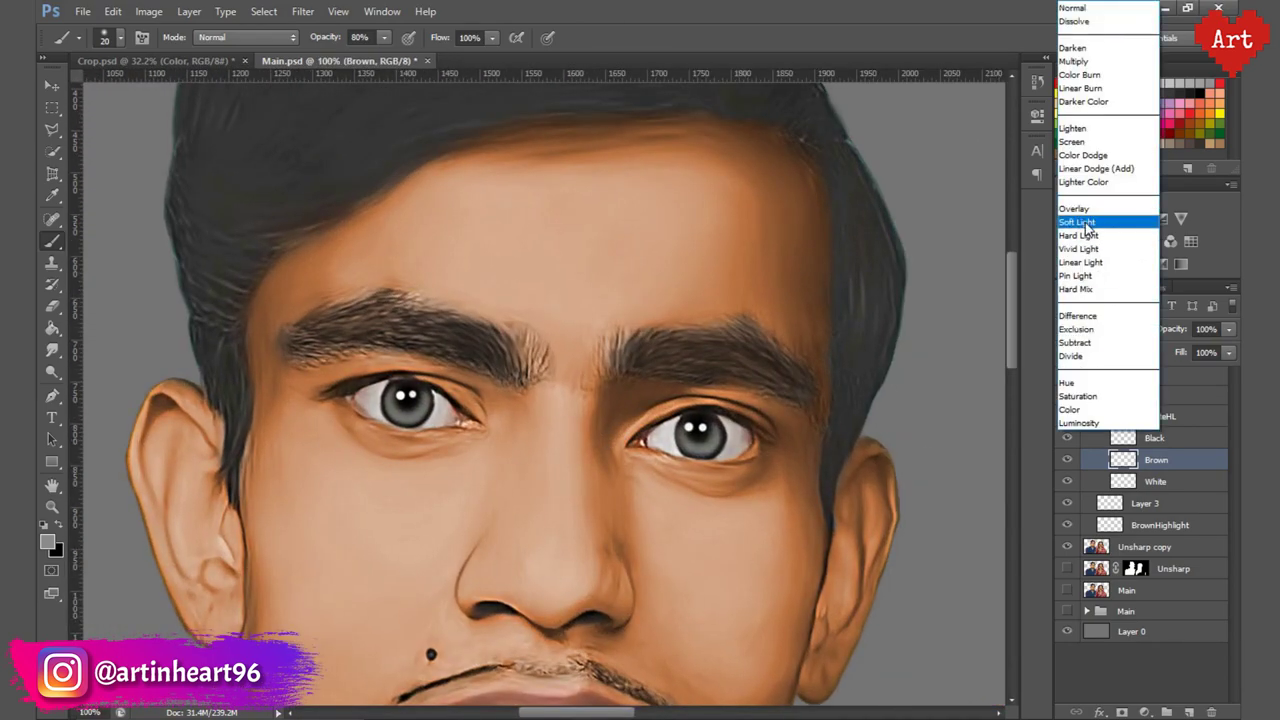
pyautogui.click(1075, 142)
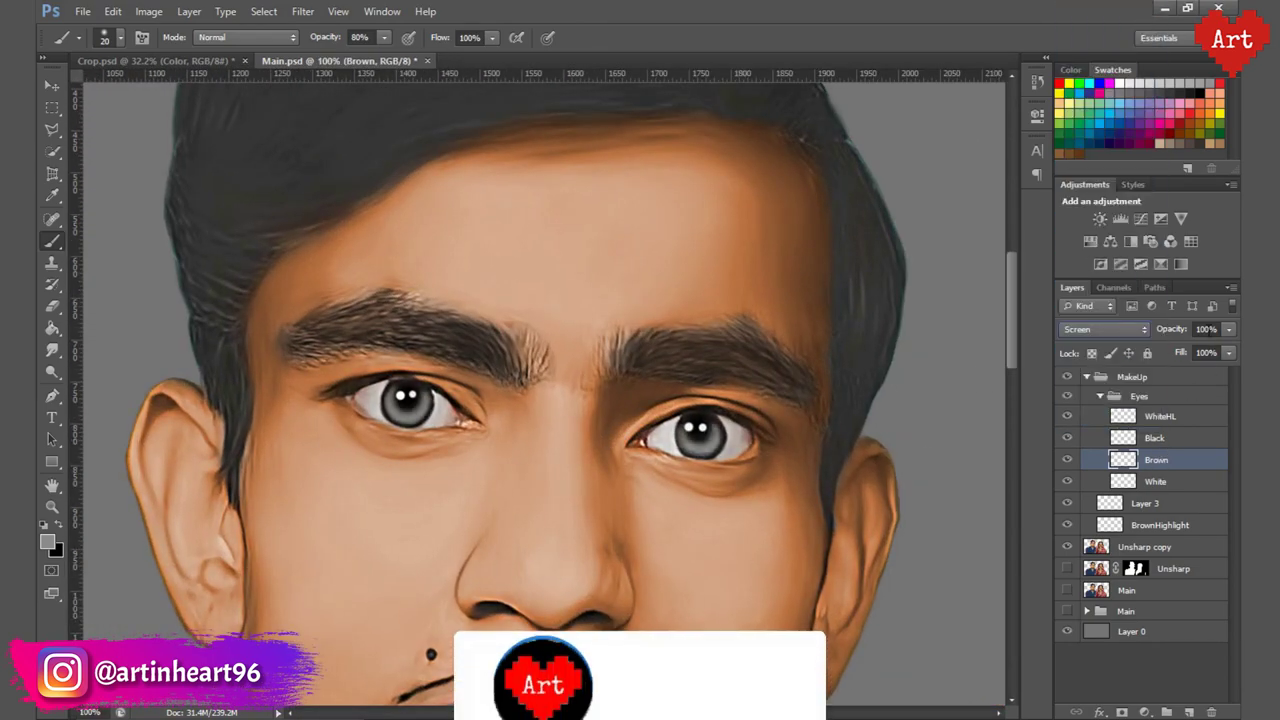
pyautogui.write('50')
pyautogui.press('Return')
pyautogui.scroll(-3, 498, 428)
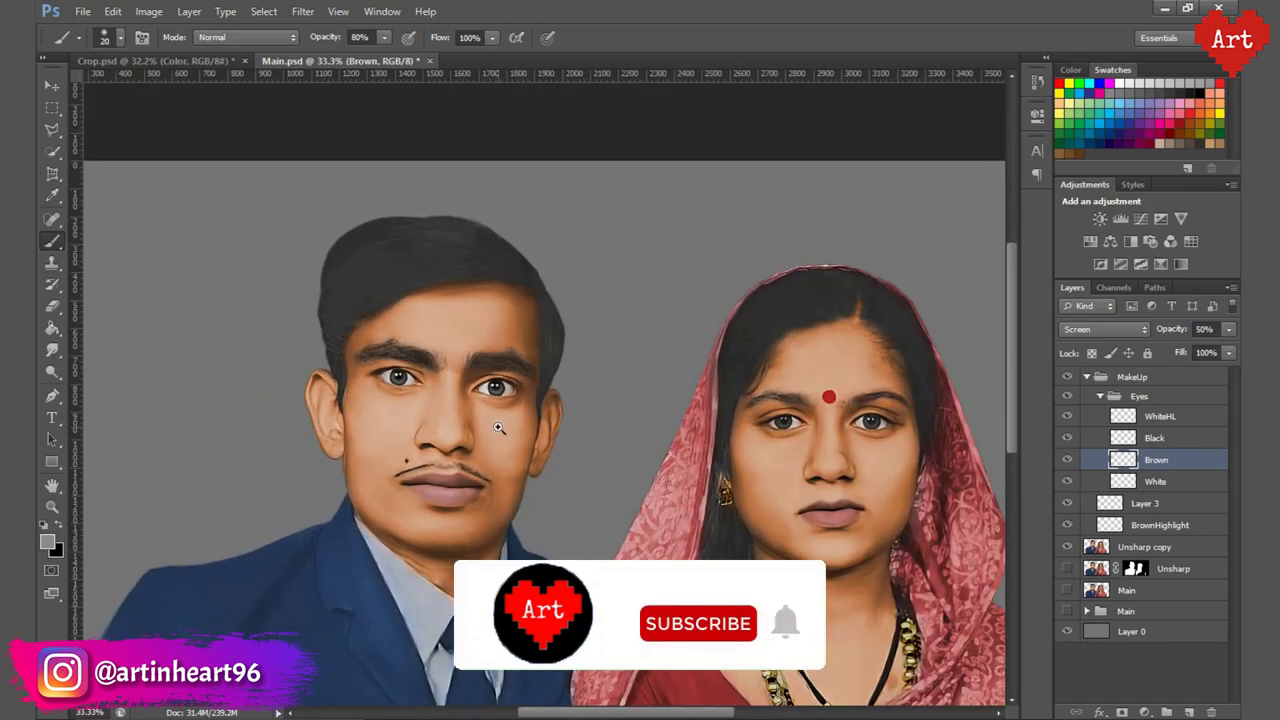
pyautogui.scroll(3, 441, 375)
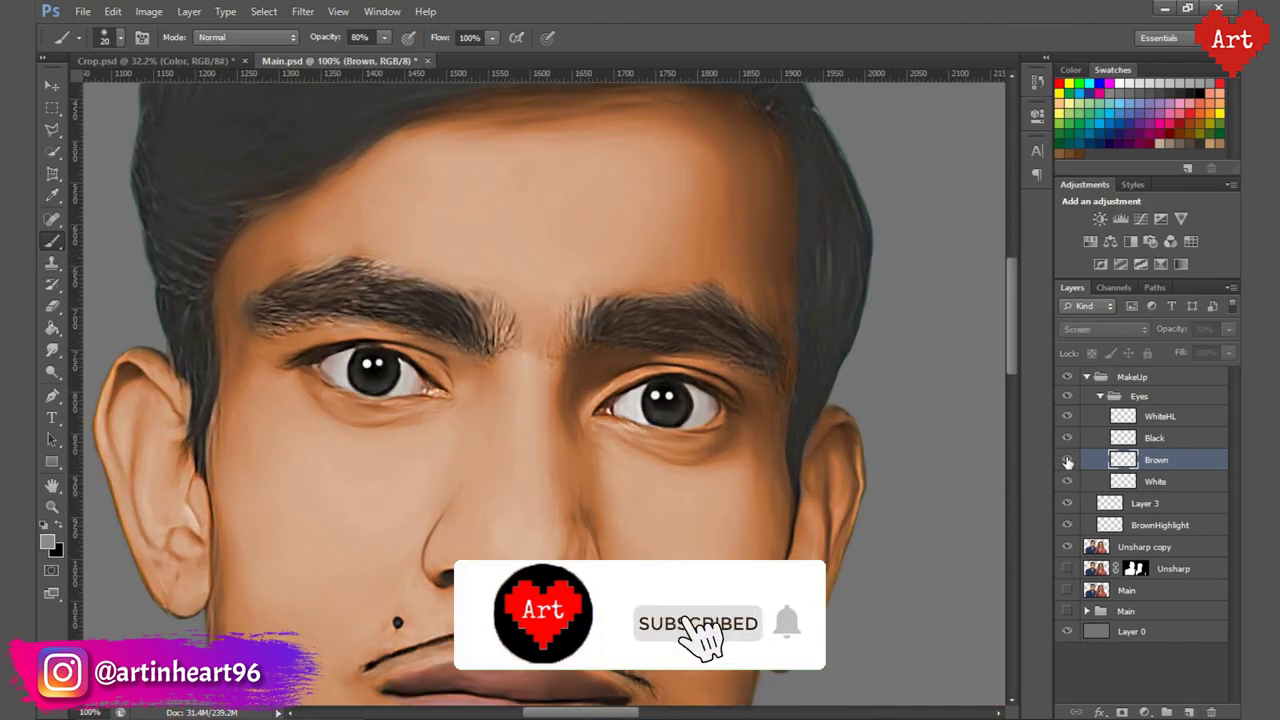
# Sample a warm orange tone from the face as the iris paint colour.
pyautogui.press('i')
pyautogui.click(47, 543)
pyautogui.click(977, 293)
pyautogui.press('Return')
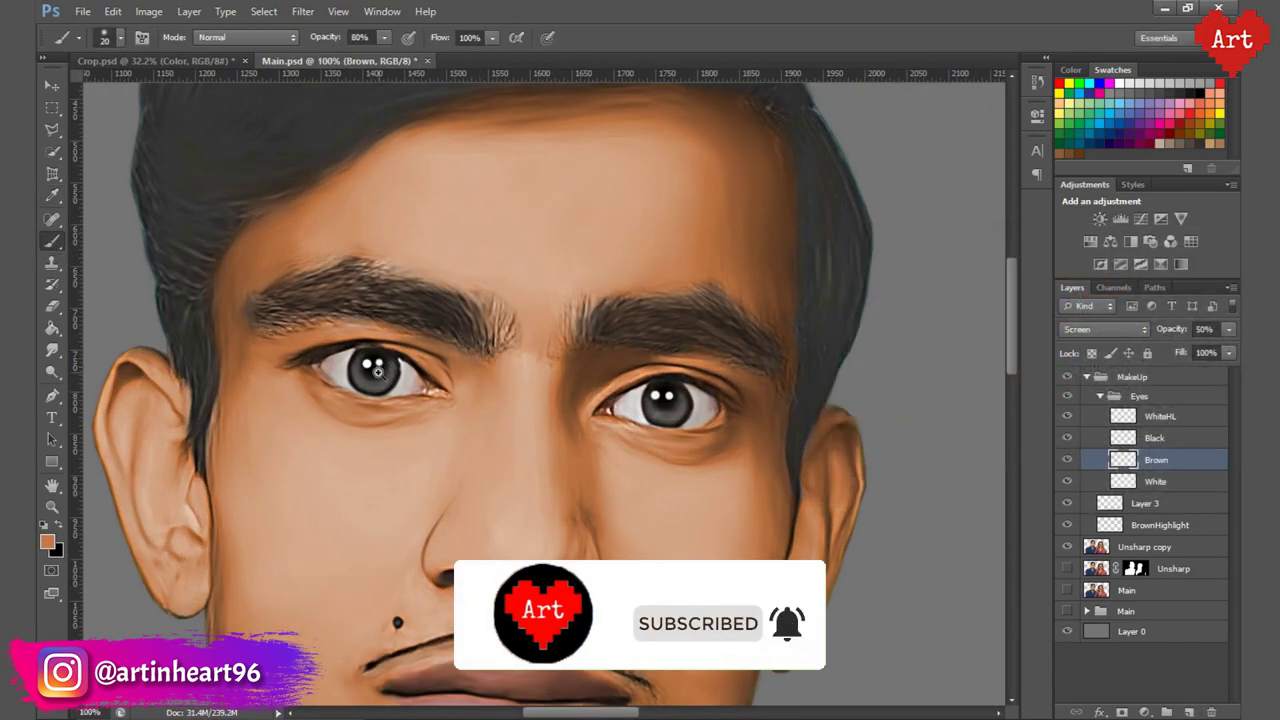
pyautogui.press('b')
pyautogui.scroll(2, 344, 358)
pyautogui.scroll(-1, 471, 380)
pyautogui.scroll(-4, 471, 380)
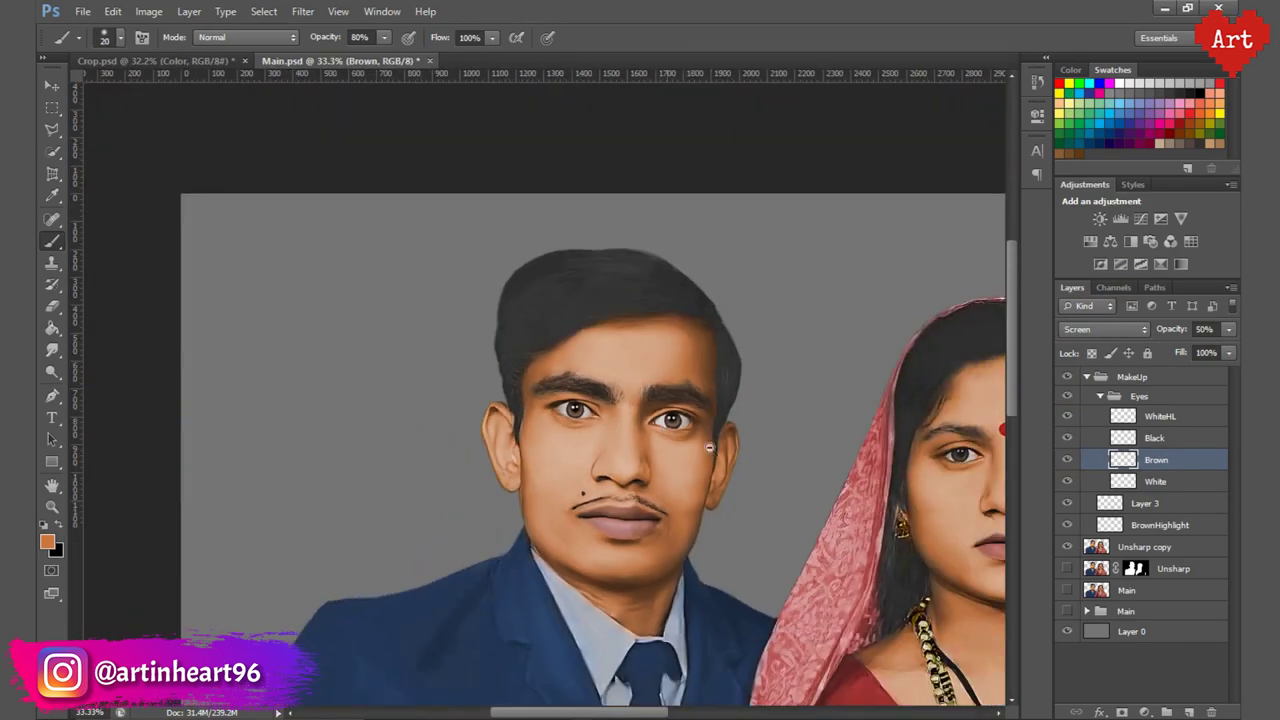
pyautogui.scroll(3, 417, 383)
pyautogui.scroll(1, 417, 383)
pyautogui.scroll(-1, 417, 383)
pyautogui.scroll(-2, 614, 528)
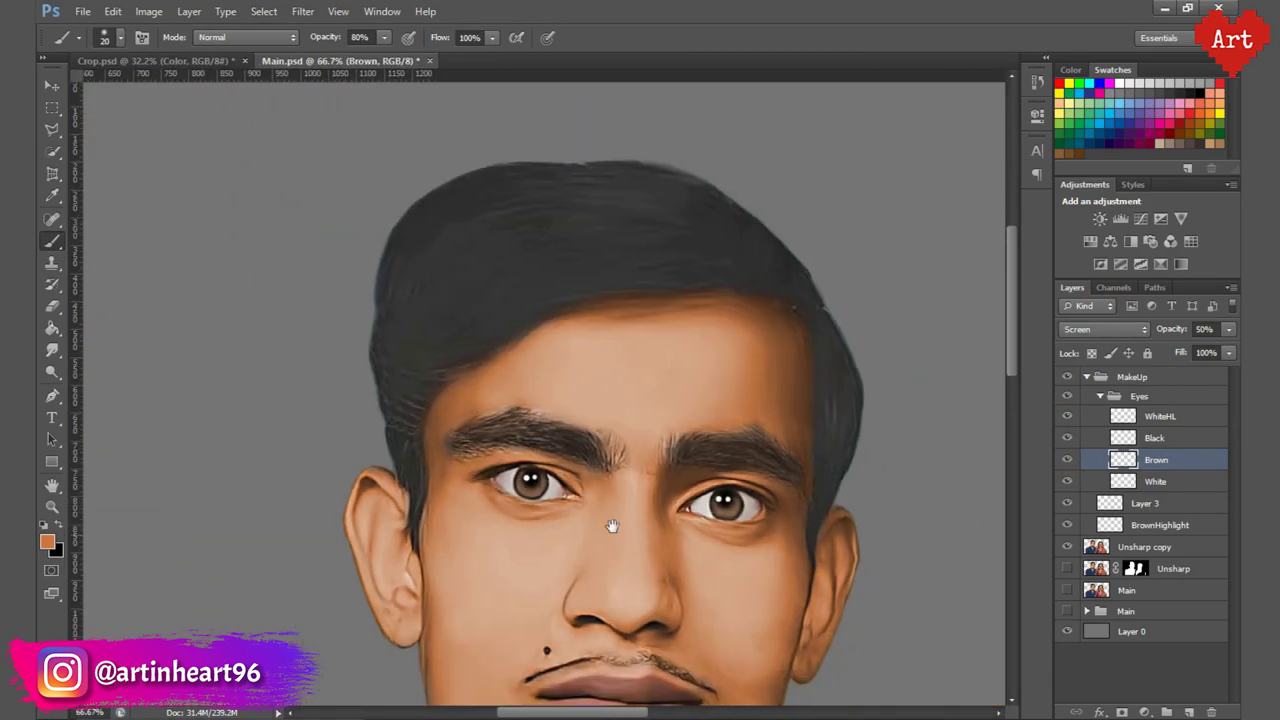
pyautogui.scroll(-1, 505, 525)
pyautogui.moveTo(505, 525); pyautogui.dragTo(456, 459)
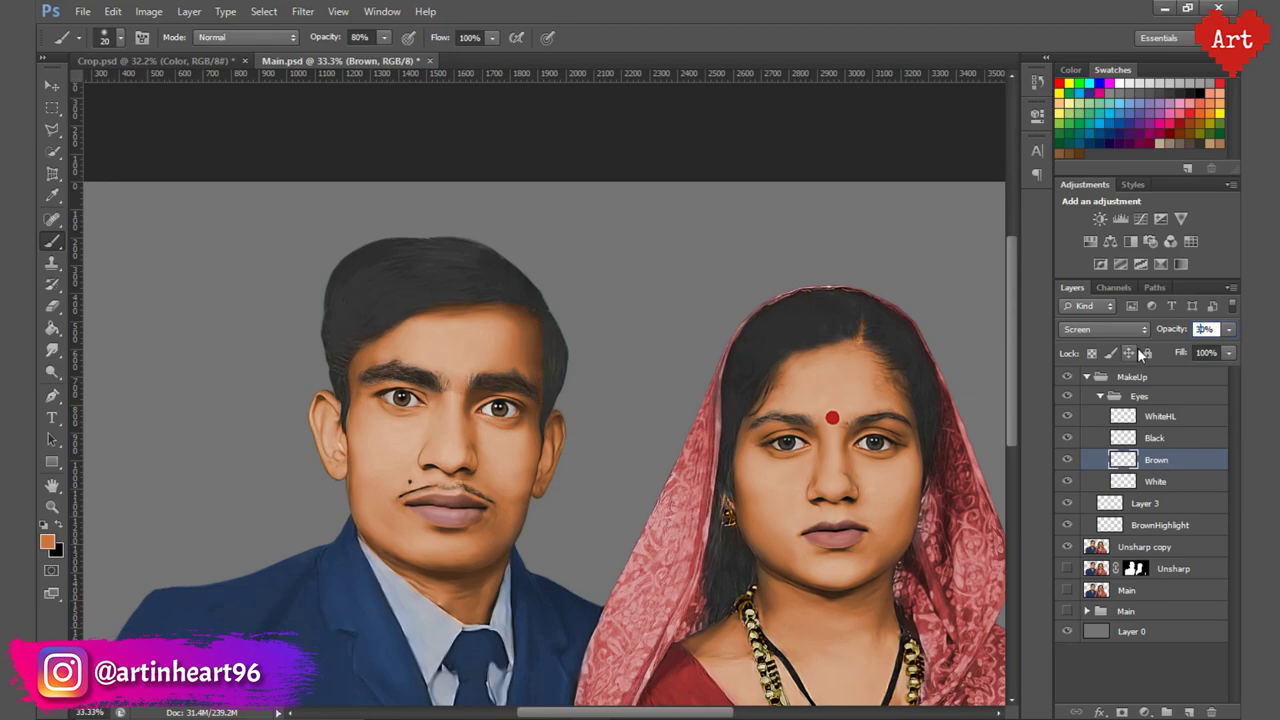
# Return the Brown layer to Normal blending, then select the Black layer at 30% strength.
pyautogui.click(1104, 329)
pyautogui.click(1080, 8)
pyautogui.scroll(3, 433, 408)
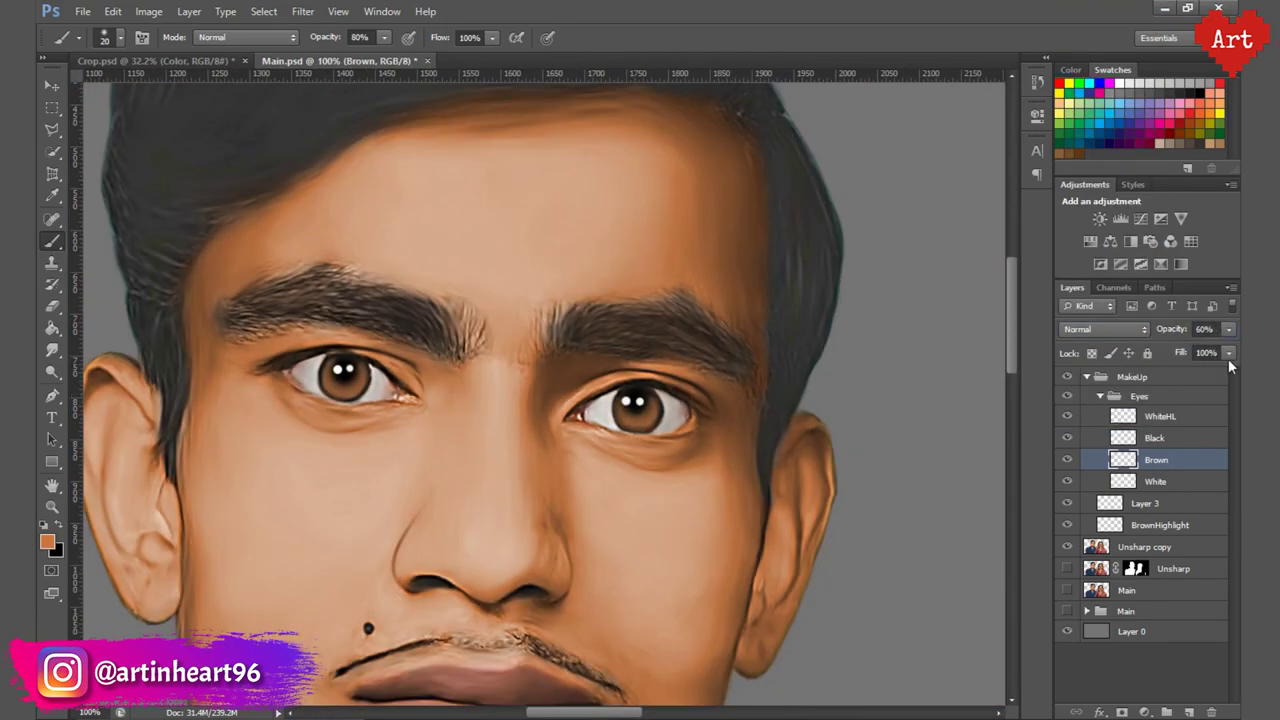
pyautogui.hotkey('ctrl', '-')
pyautogui.hotkey('ctrl', '-')
pyautogui.hotkey('ctrl', '-')
pyautogui.hotkey('ctrl', '+')
pyautogui.hotkey('ctrl', '+')
pyautogui.hotkey('ctrl', '+')
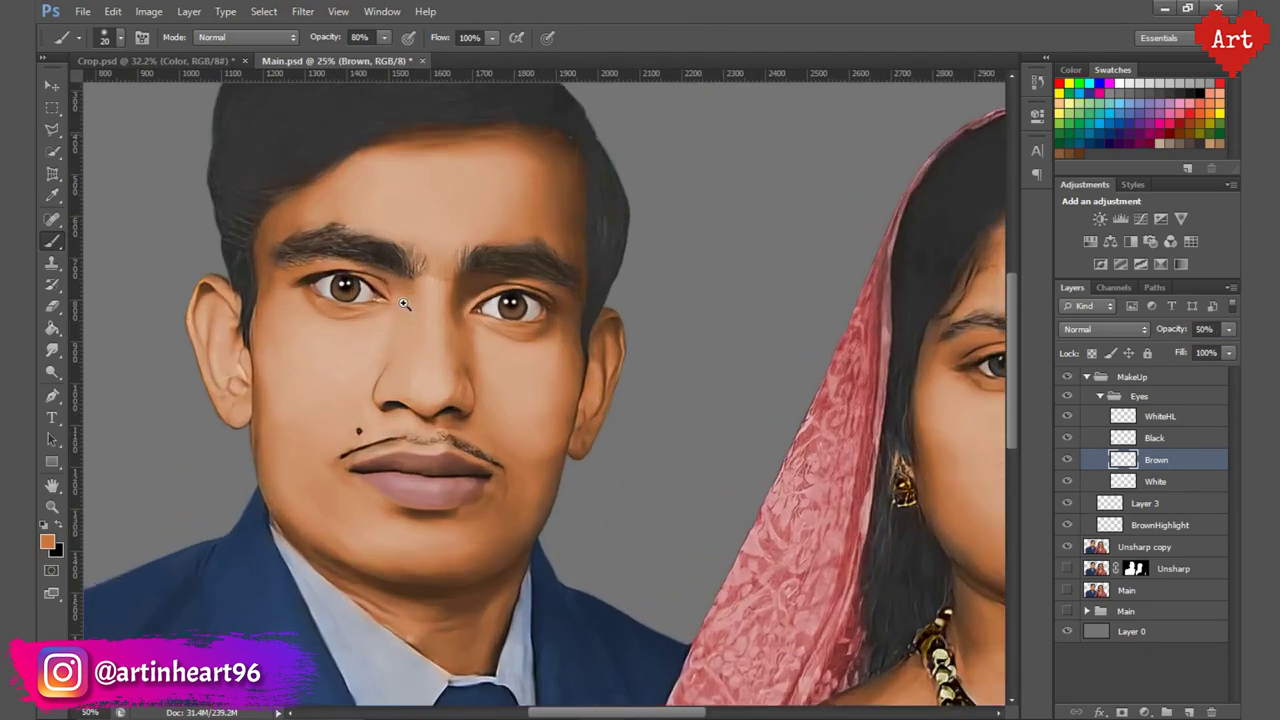
pyautogui.hotkey('ctrl', '+')
pyautogui.hotkey('alt', ']')
pyautogui.hotkey('ctrl', '+')
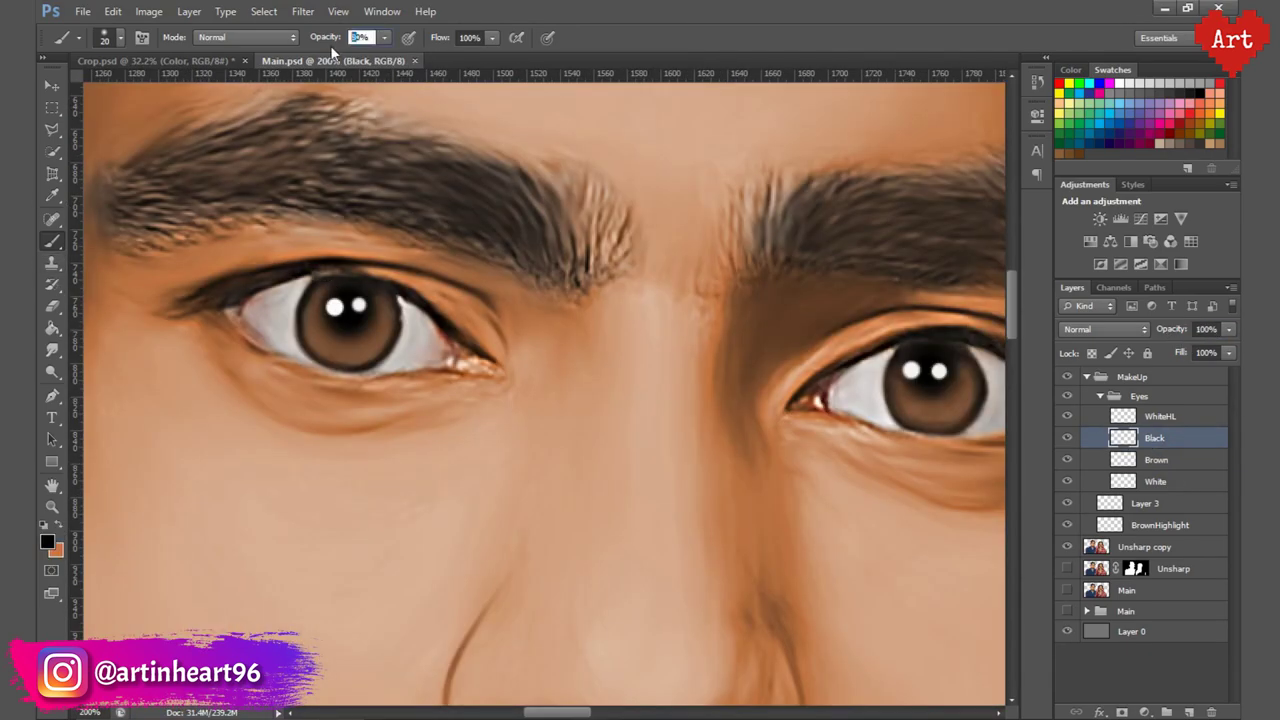
pyautogui.hotkey('ctrl', '-')
pyautogui.hotkey('ctrl', '-')
pyautogui.hotkey('ctrl', '-')
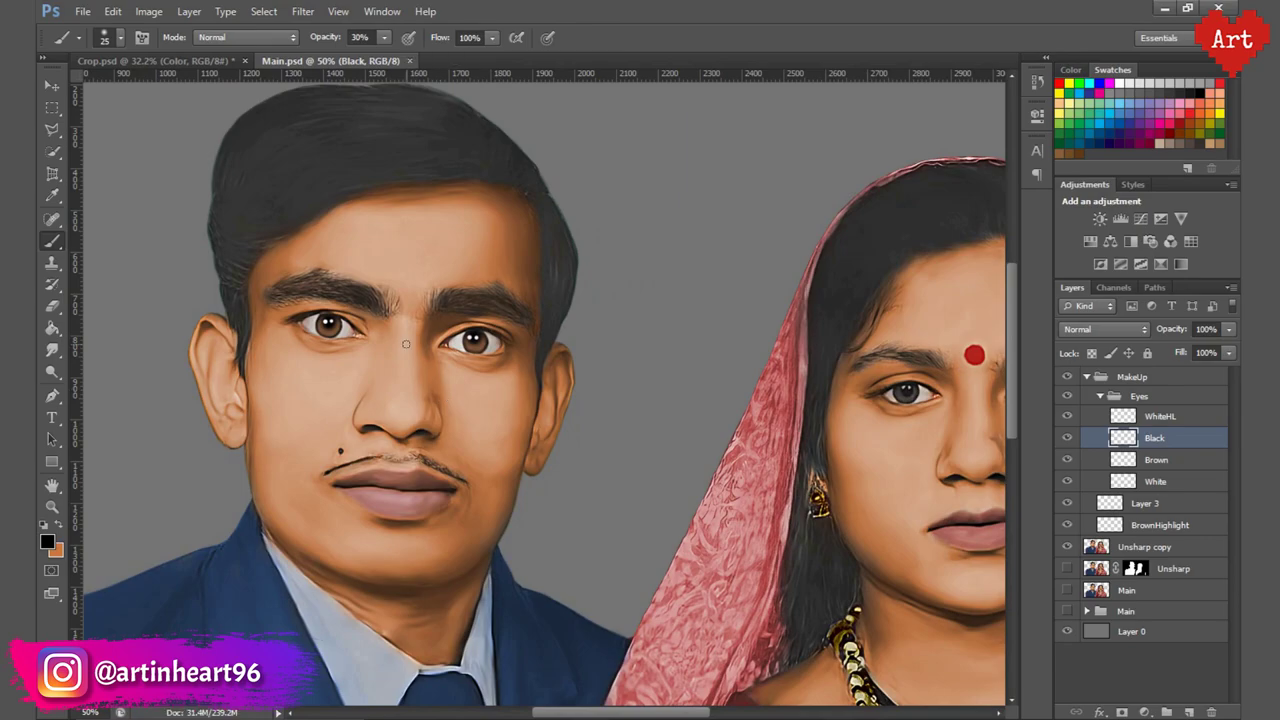
pyautogui.hotkey('ctrl', '-')
pyautogui.scroll(2, 407, 408)
# Create a Lips group containing a new layer and choose a pink paint colour.
pyautogui.click(1164, 712)
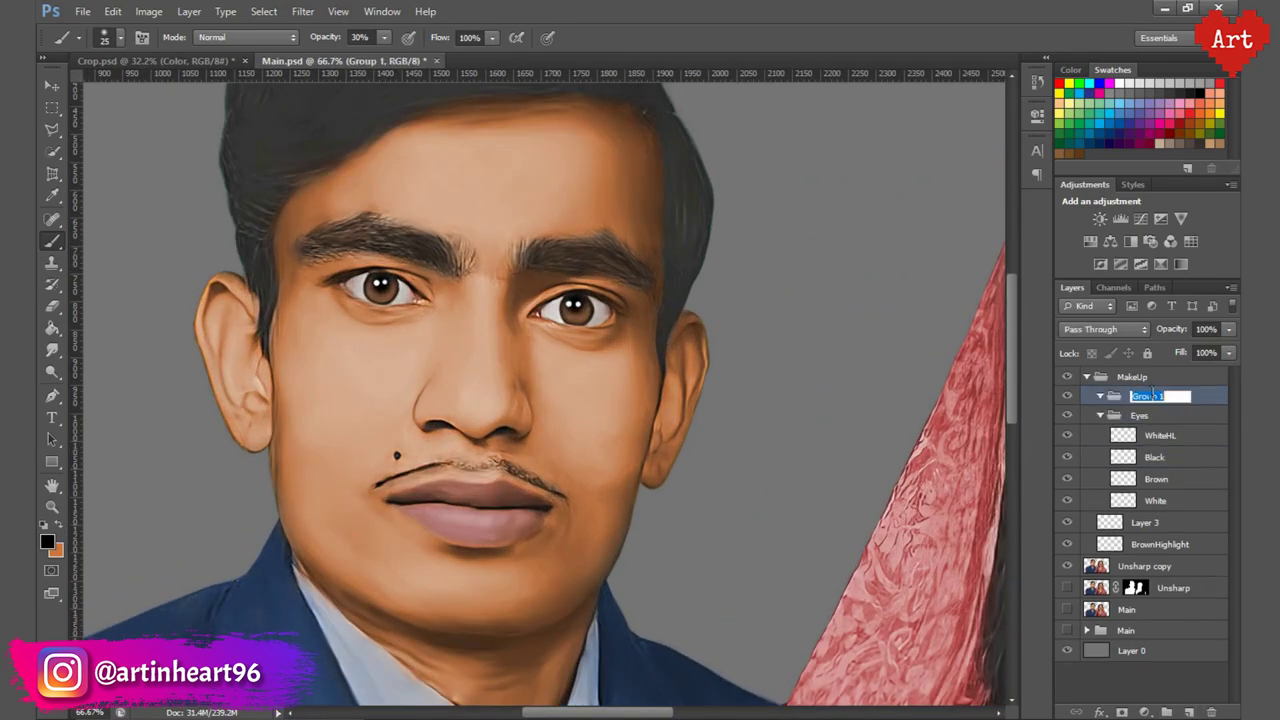
pyautogui.doubleClick(1138, 396)
pyautogui.write('Lips')
pyautogui.press('Return')
pyautogui.hotkey('ctrl', 'shift', 'alt', 'n')
pyautogui.click(46, 541)
pyautogui.click(923, 277)
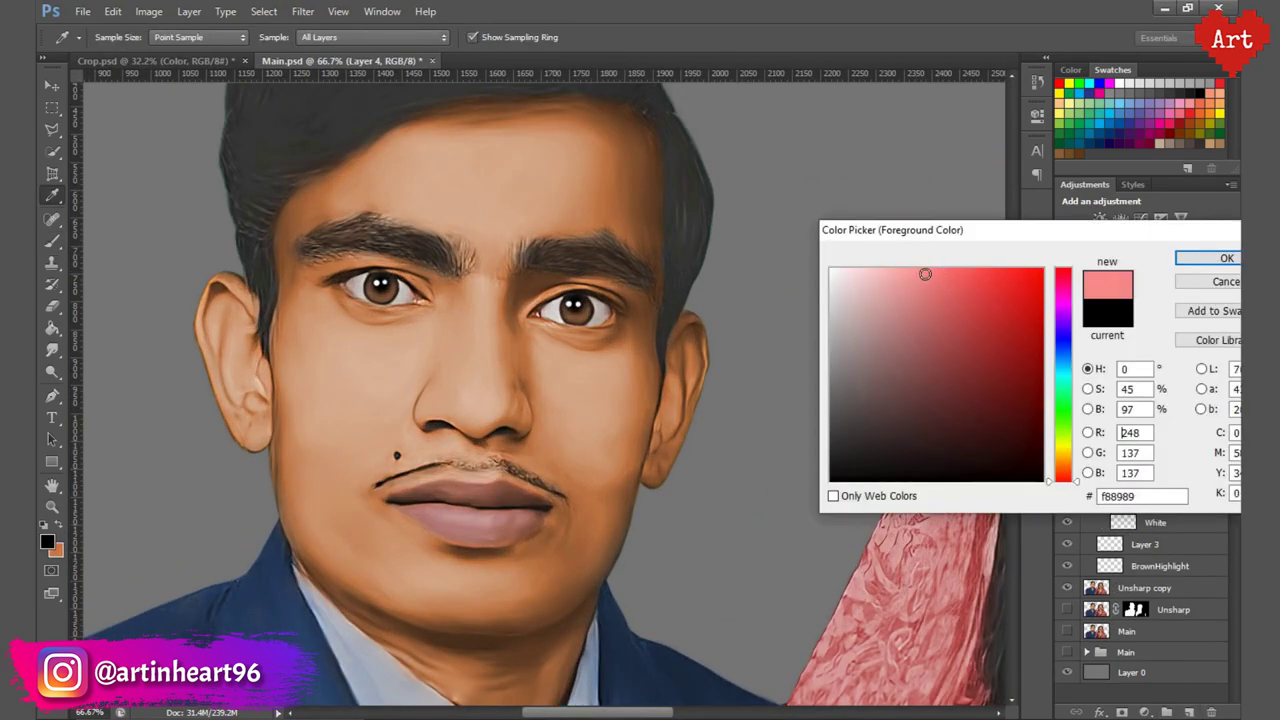
pyautogui.click(1225, 245)
# Paint the man's lips on a Color Burn layer at 40% opacity with a size-45 brush.
pyautogui.click(1104, 329)
pyautogui.click(1100, 92)
pyautogui.scroll(1, 382, 553)
pyautogui.press(']')
pyautogui.press(']')
pyautogui.moveTo(420, 476); pyautogui.dragTo(478, 515)
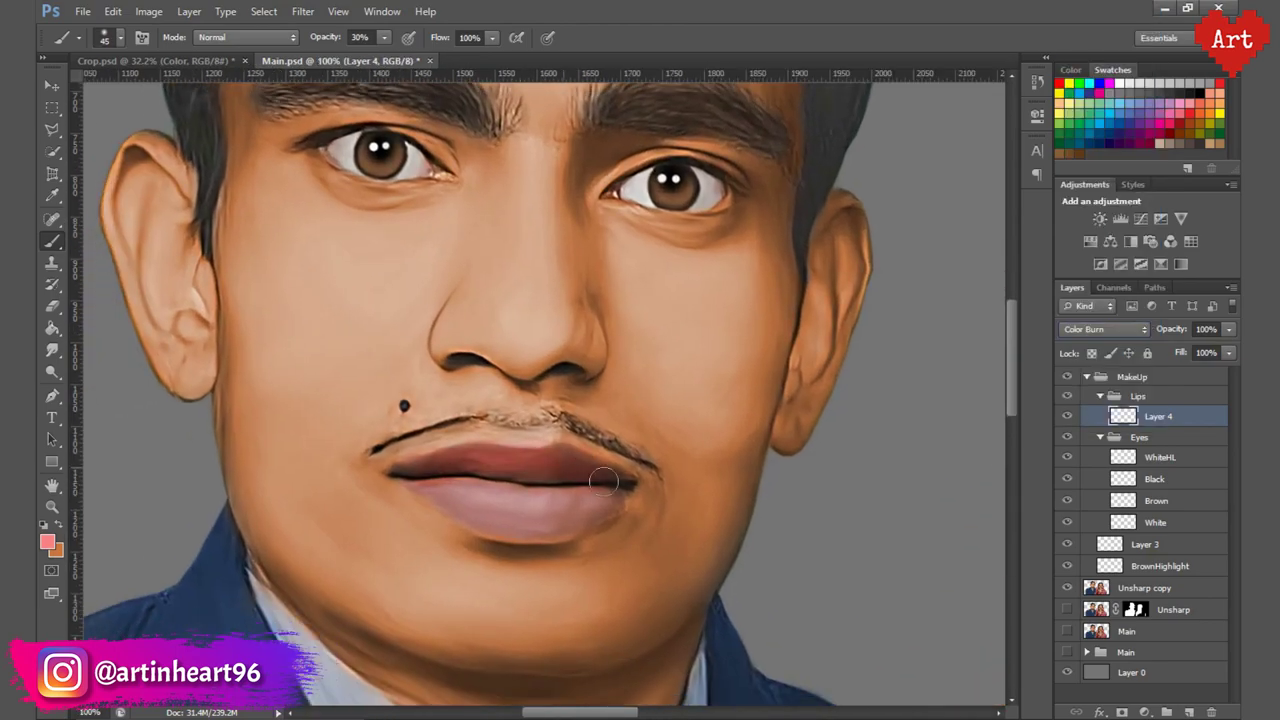
pyautogui.moveTo(1191, 333); pyautogui.dragTo(1141, 333)
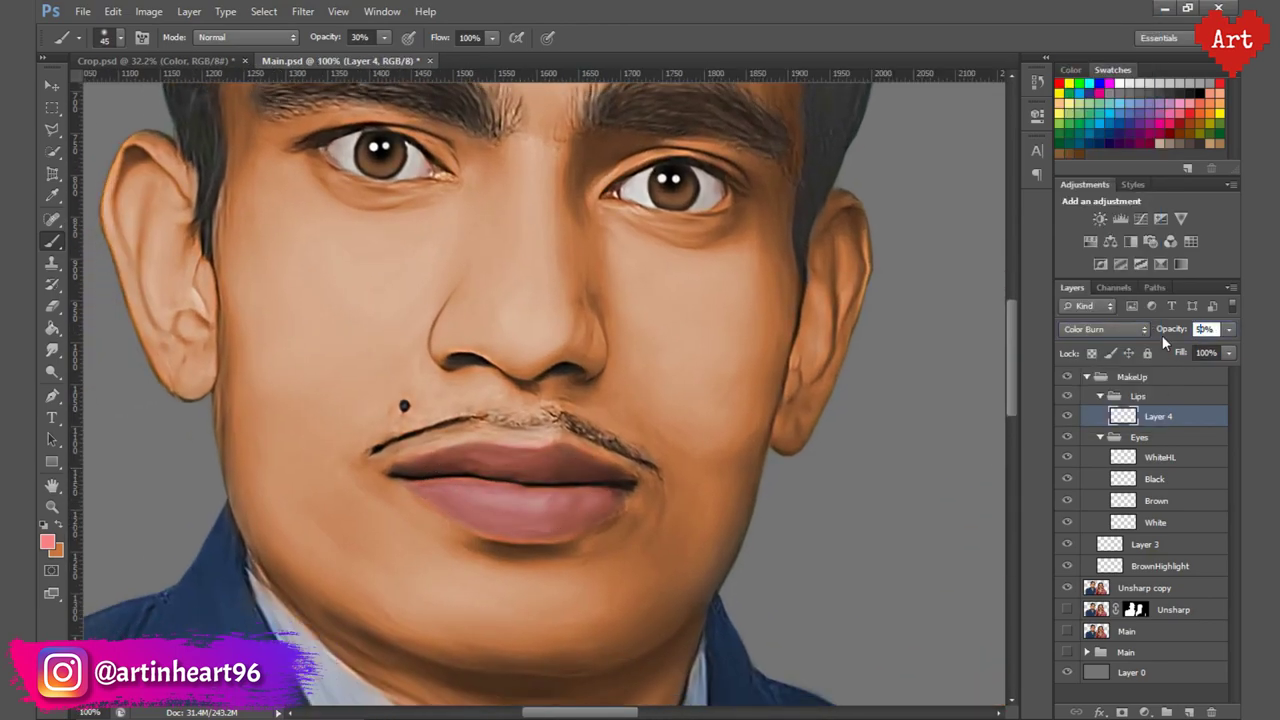
pyautogui.scroll(-3, 572, 447)
pyautogui.write('40')
pyautogui.press('Return')
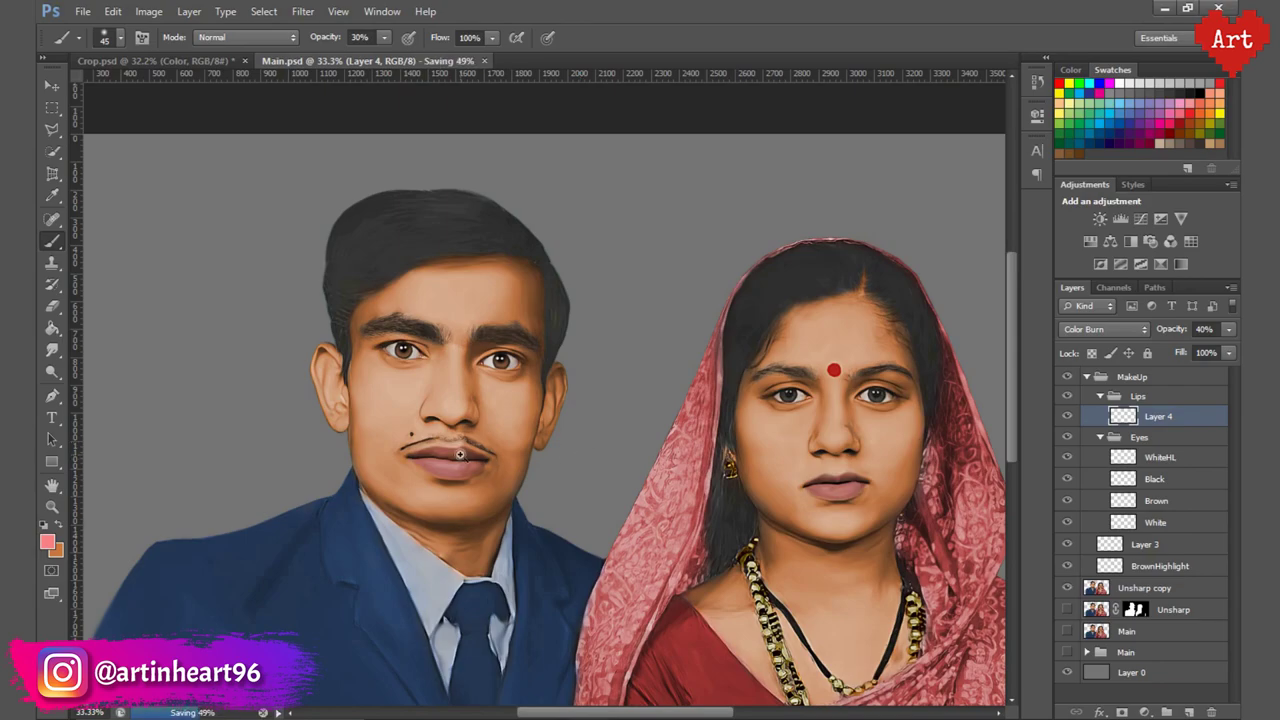
# Select the Black eye layer and scroll through the Layers panel to review the stack.
pyautogui.scroll(-1, 421, 342)
pyautogui.scroll(3, 421, 342)
pyautogui.scroll(-1, 421, 342)
pyautogui.scroll(-1, 565, 374)
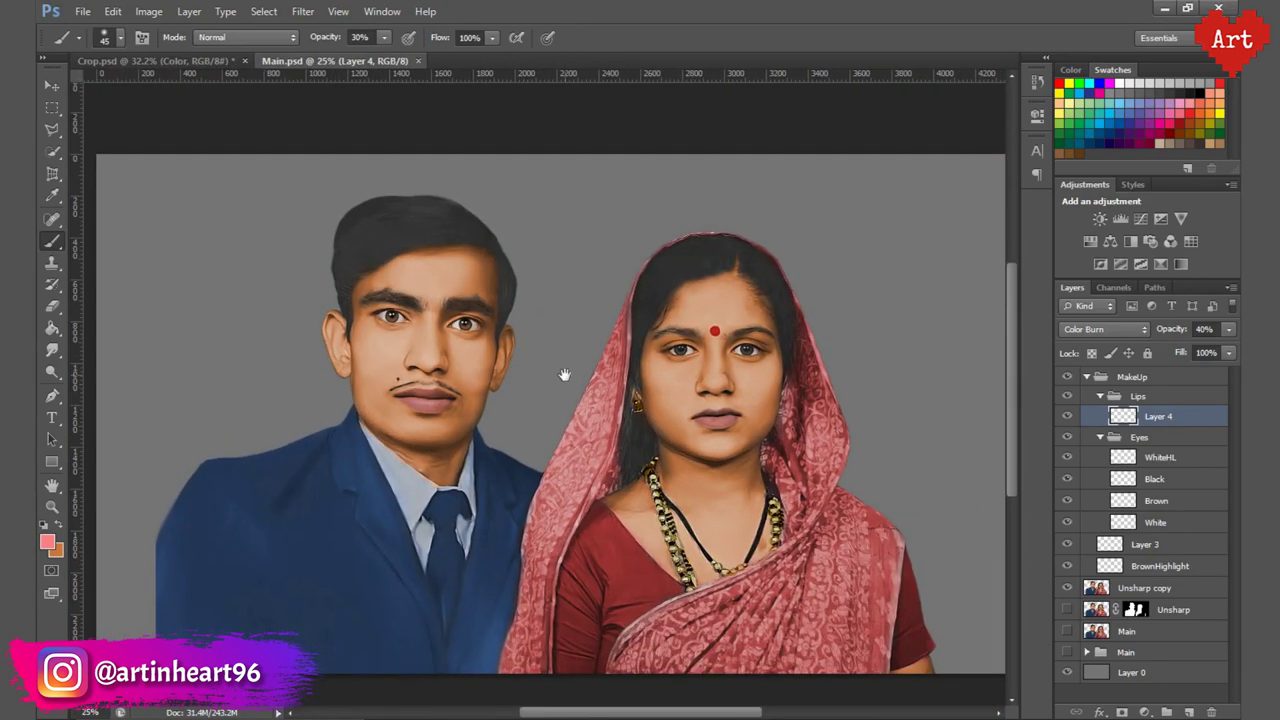
pyautogui.scroll(3, 456, 424)
pyautogui.scroll(2, 535, 355)
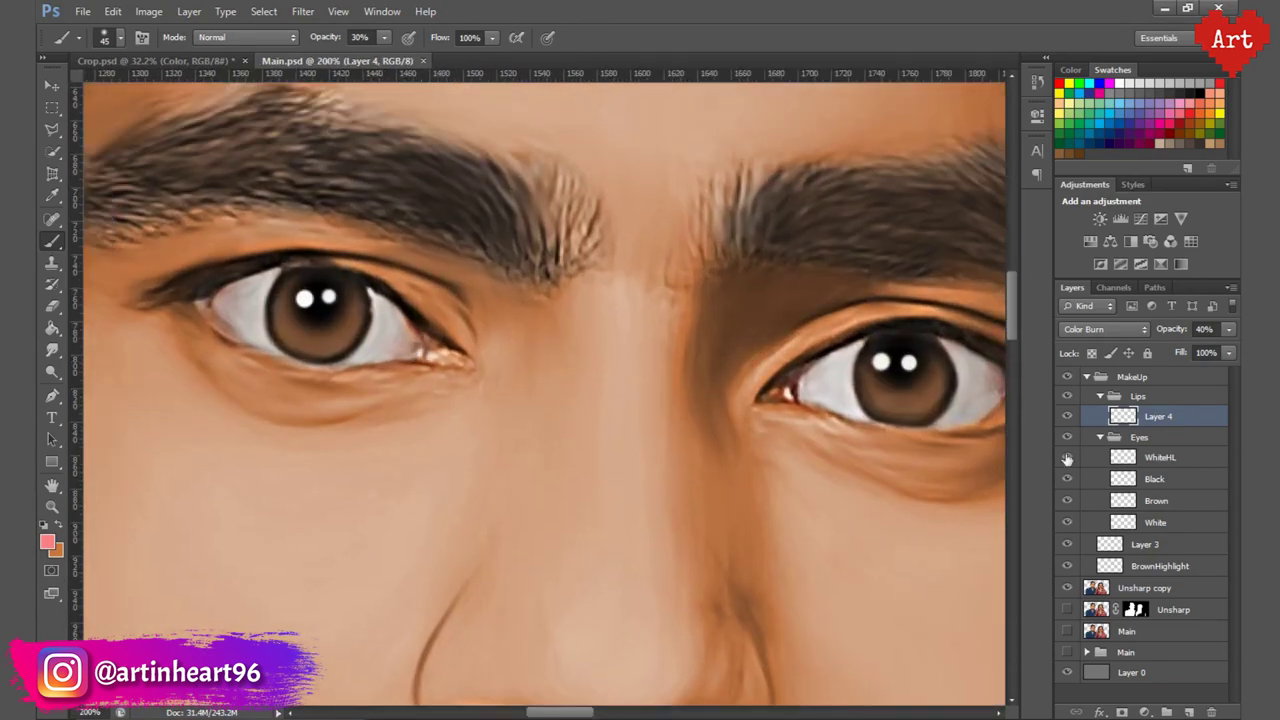
pyautogui.click(1155, 479)
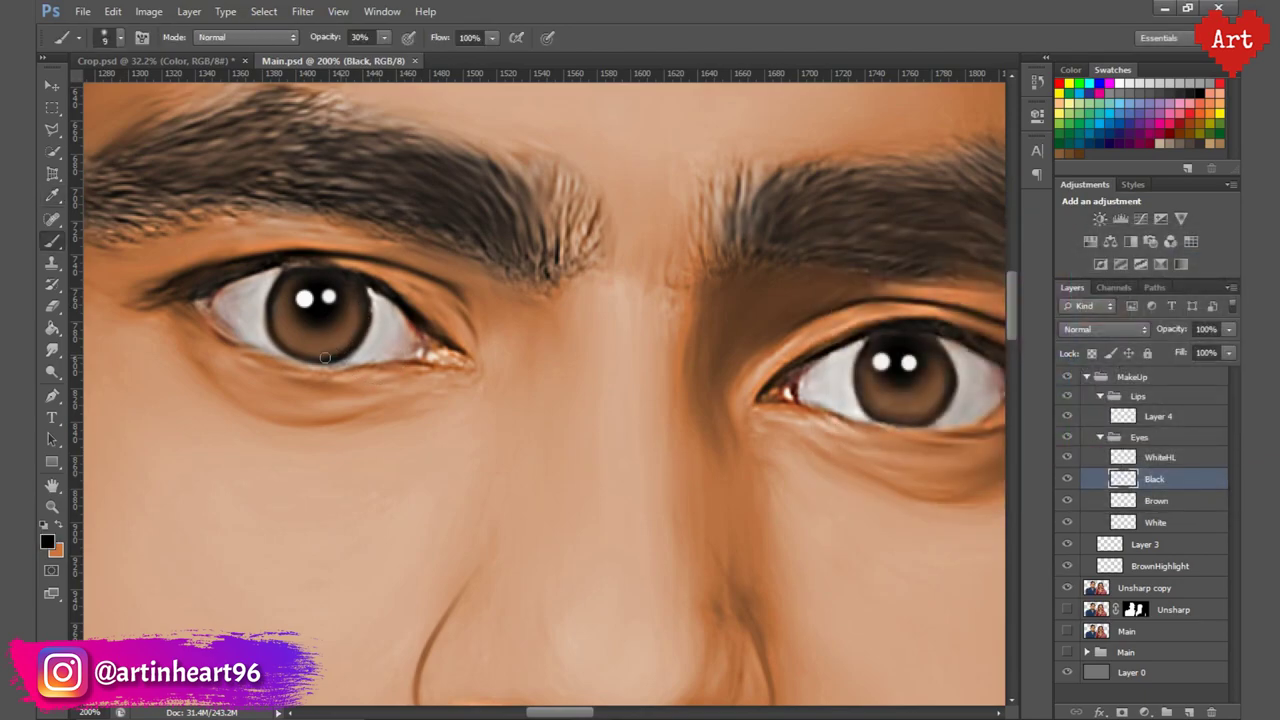
pyautogui.hscroll(2, 793, 355)
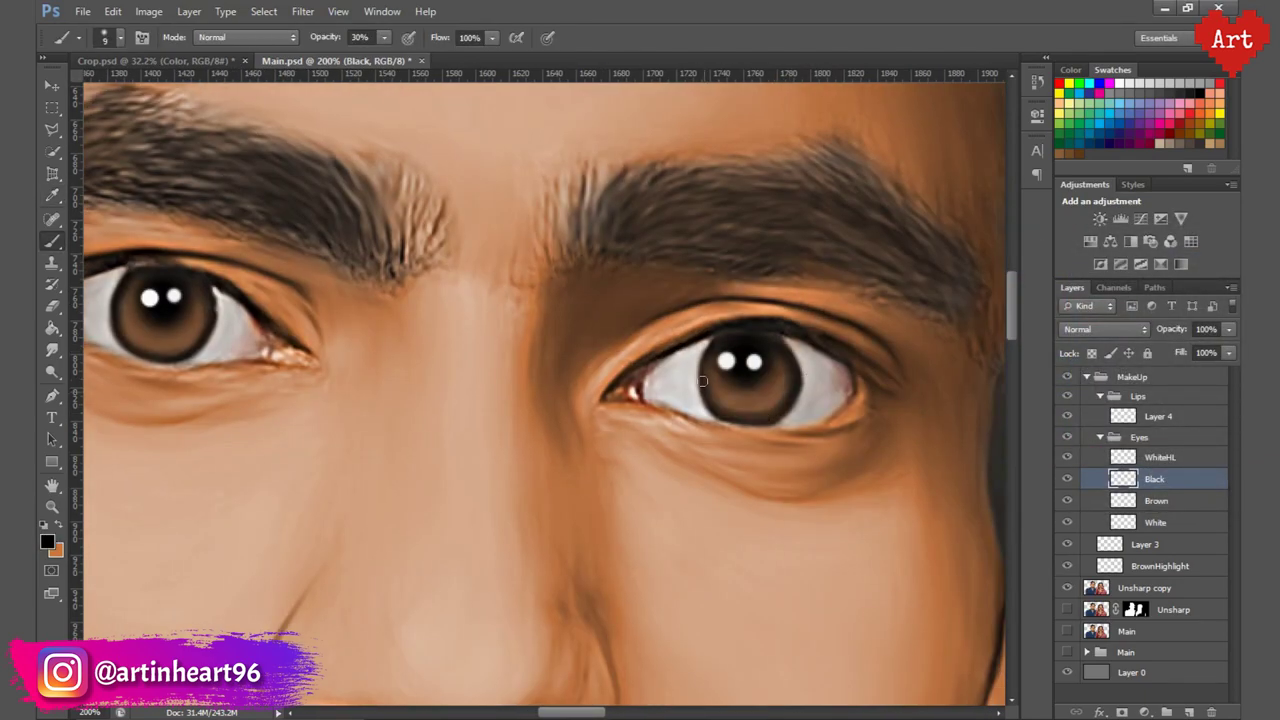
pyautogui.scroll(-5, 766, 338)
pyautogui.scroll(-1, 445, 372)
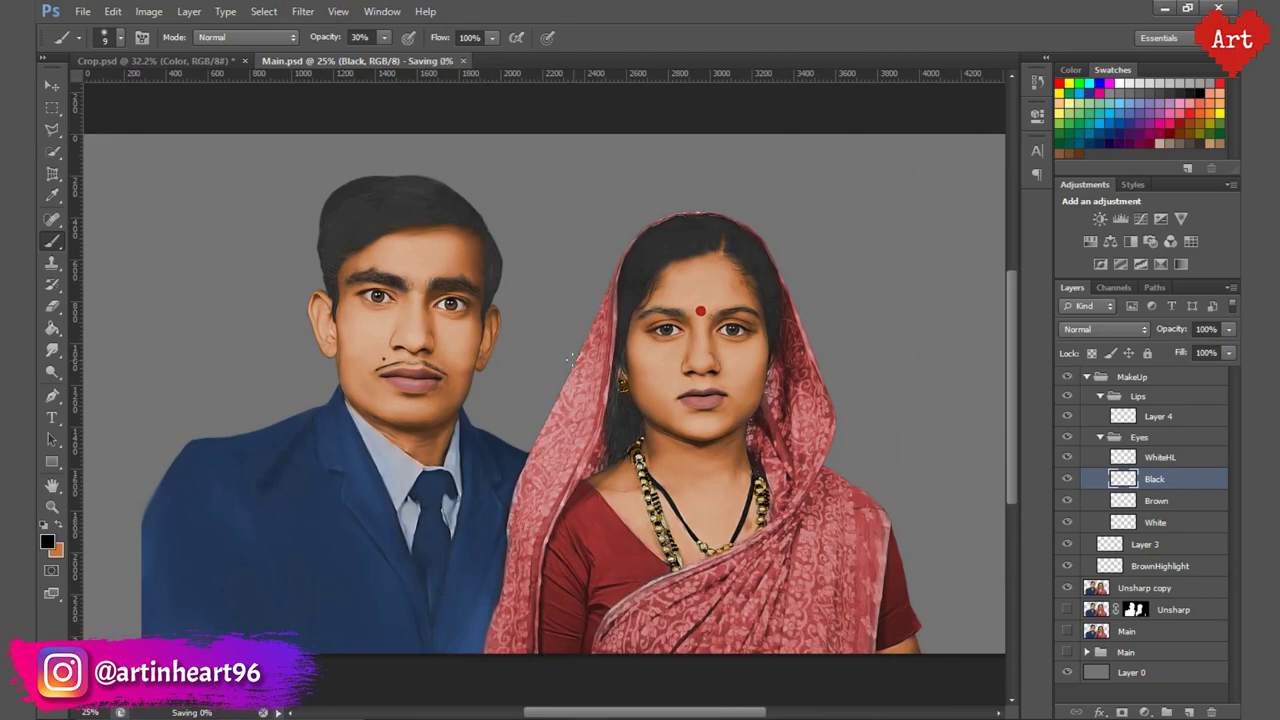
pyautogui.scroll(1, 400, 360)
pyautogui.scroll(3, 400, 360)
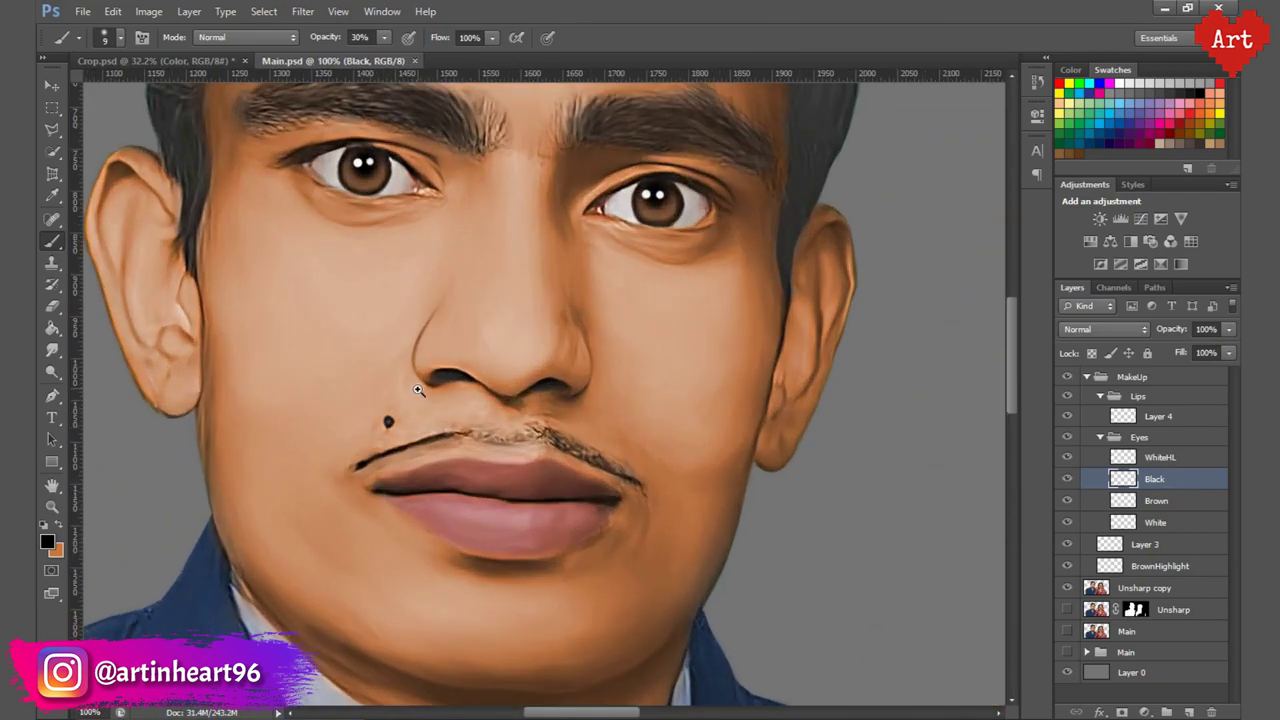
pyautogui.scroll(1, 400, 360)
# Smudge the mustache edge on the Unsharp copy photo layer.
pyautogui.keyDown('ctrl'); pyautogui.click(400, 360); pyautogui.keyUp('ctrl')
pyautogui.press('r')
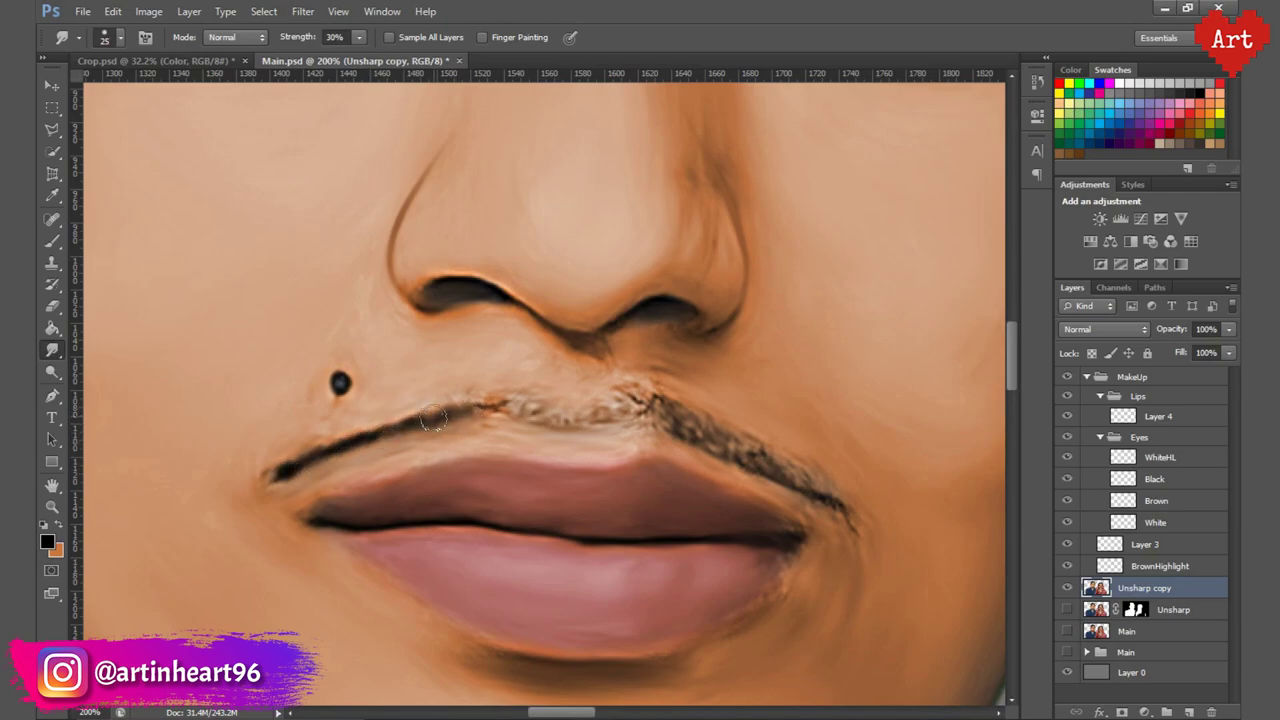
pyautogui.scroll(-3, 432, 420)
pyautogui.scroll(3, 432, 420)
# Create a group named Hair holding a new empty layer in the MakeUp stack.
pyautogui.click(1138, 396)
pyautogui.hotkey('ctrl', 'g')
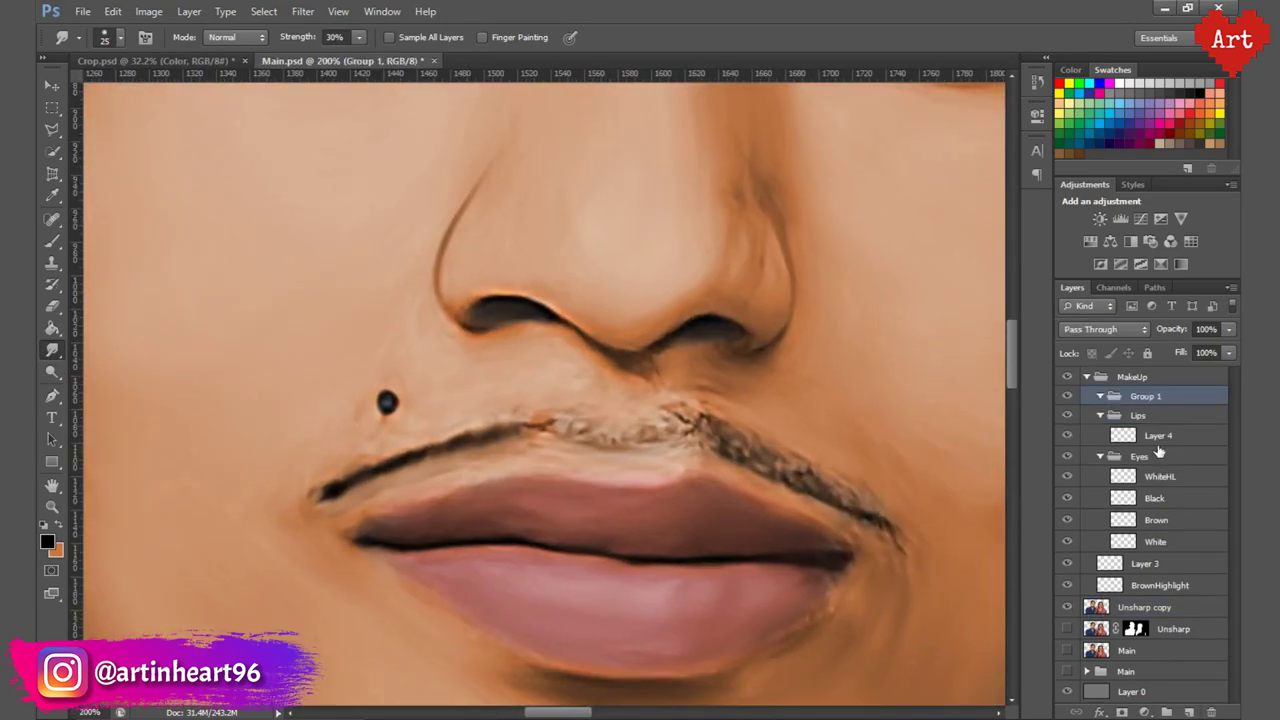
pyautogui.write('Hair')
pyautogui.press('Return')
pyautogui.hotkey('ctrl', 'shift', 'alt', 'n')
# Brush thick, dark mustache strokes across the man's upper lip.
pyautogui.press('b')
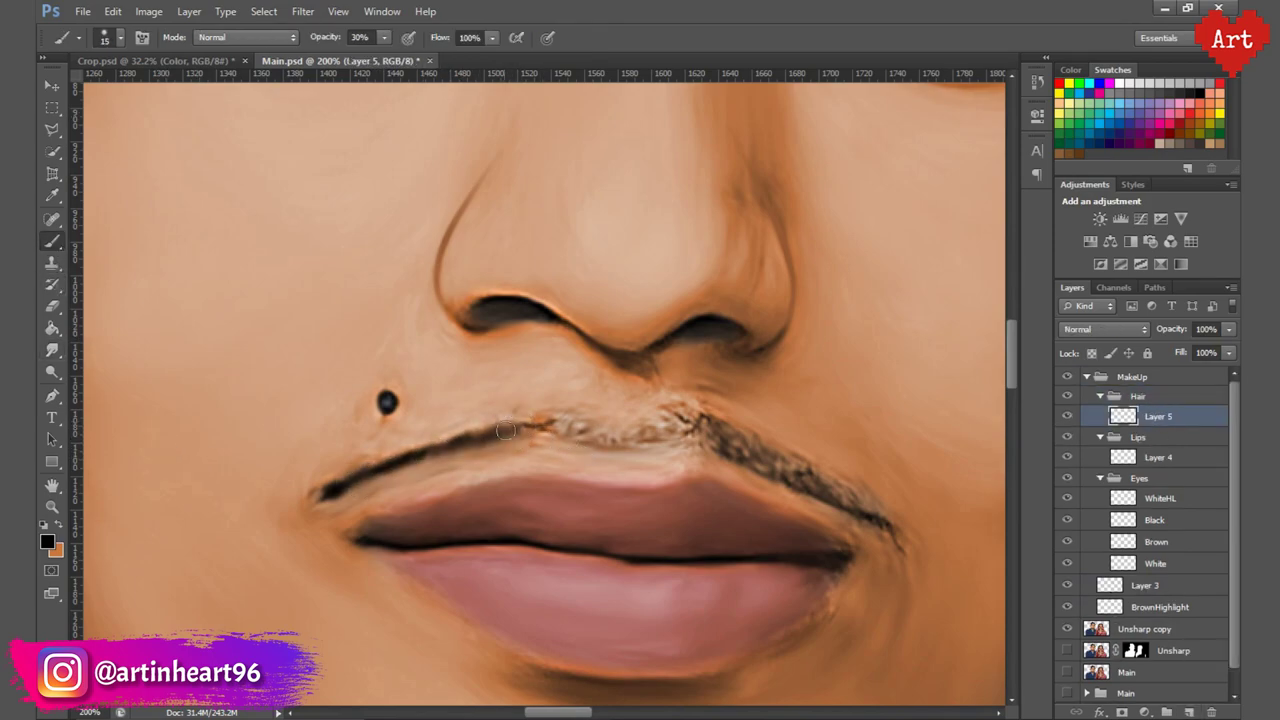
pyautogui.moveTo(510, 425)
pyautogui.mouseDown()
pyautogui.moveTo(690, 432)
pyautogui.moveTo(860, 495)
pyautogui.mouseUp()
pyautogui.moveTo(485, 445); pyautogui.dragTo(330, 490)
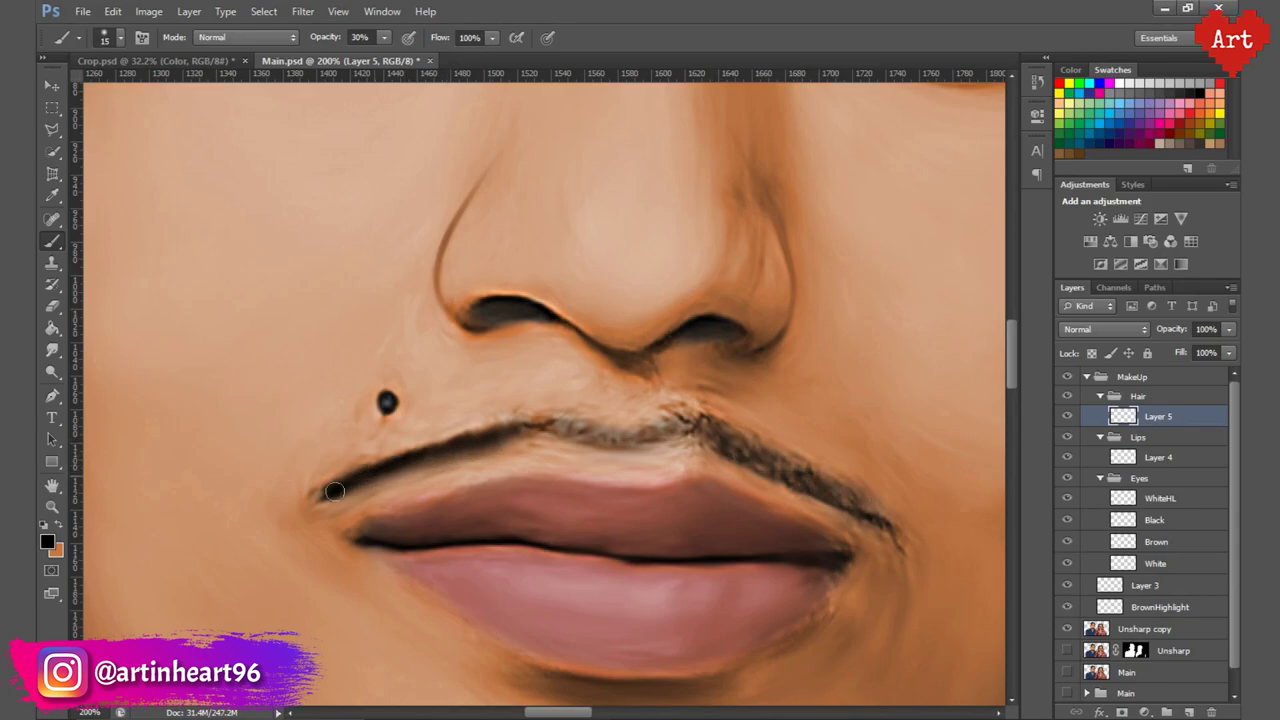
pyautogui.hotkey('ctrl', '-')
pyautogui.hotkey('ctrl', '-')
pyautogui.hotkey('ctrl', '-')
pyautogui.hotkey('ctrl', '+')
pyautogui.hotkey('ctrl', '+')
pyautogui.hotkey('ctrl', '+')
pyautogui.moveTo(475, 400)
pyautogui.mouseDown()
pyautogui.moveTo(705, 395)
pyautogui.moveTo(815, 478)
pyautogui.mouseUp()
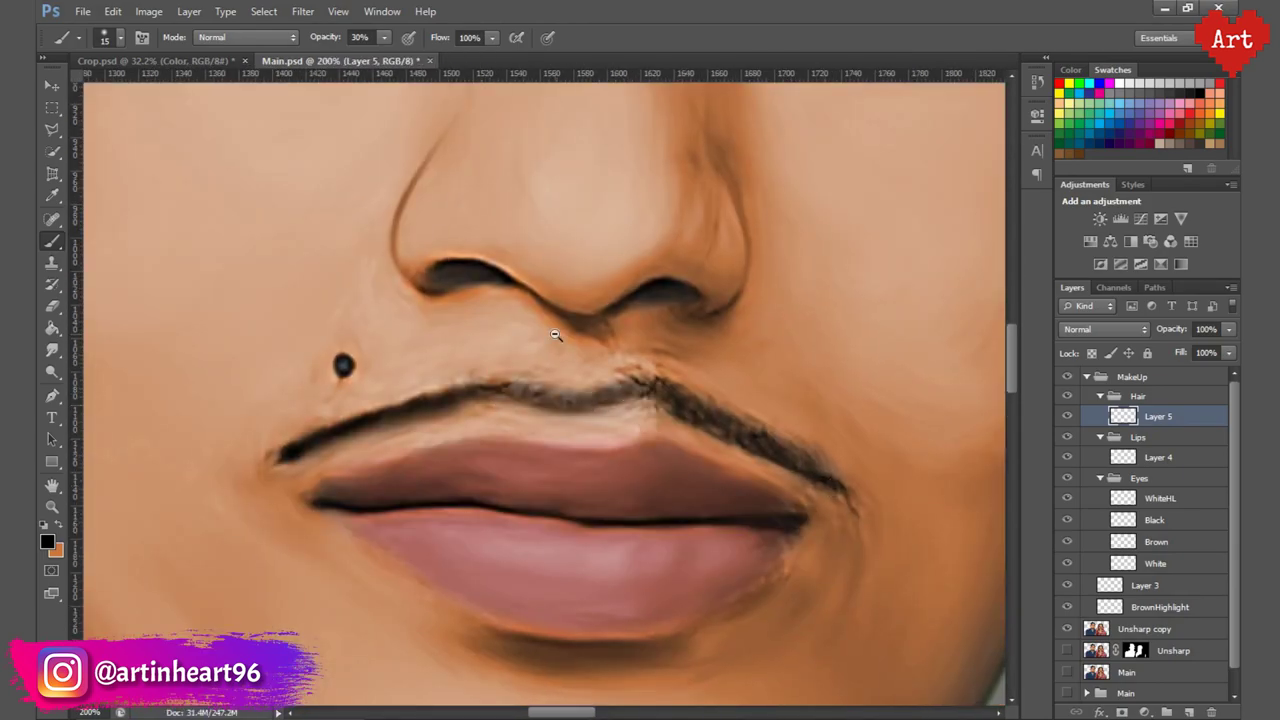
# Set the mustache layer's opacity to 80%.
pyautogui.hotkey('ctrl', '0')
pyautogui.write('80')
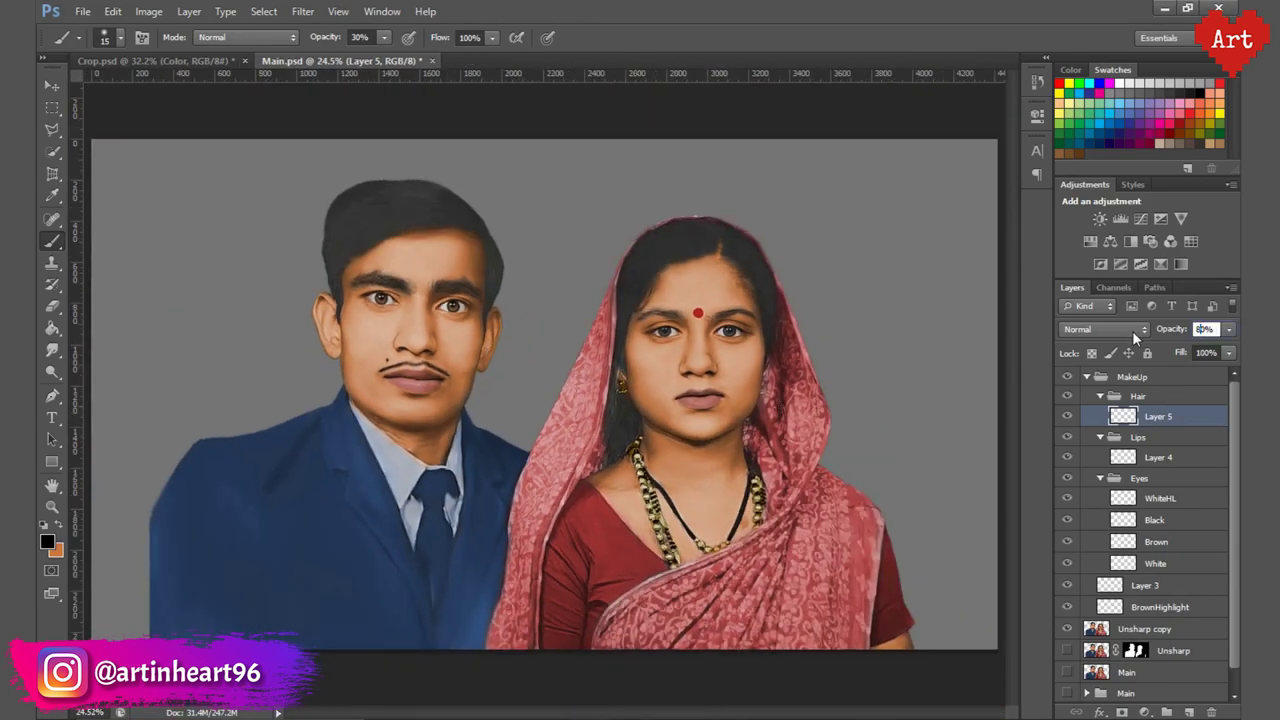
pyautogui.press('Return')
pyautogui.keyDown('ctrl'); pyautogui.click(333, 413); pyautogui.keyUp('ctrl')
# Select the BrownHighlight layer and toggle its visibility to compare.
pyautogui.keyDown('ctrl'); pyautogui.keyDown('alt'); pyautogui.click(333, 413); pyautogui.keyUp('alt'); pyautogui.keyUp('ctrl')
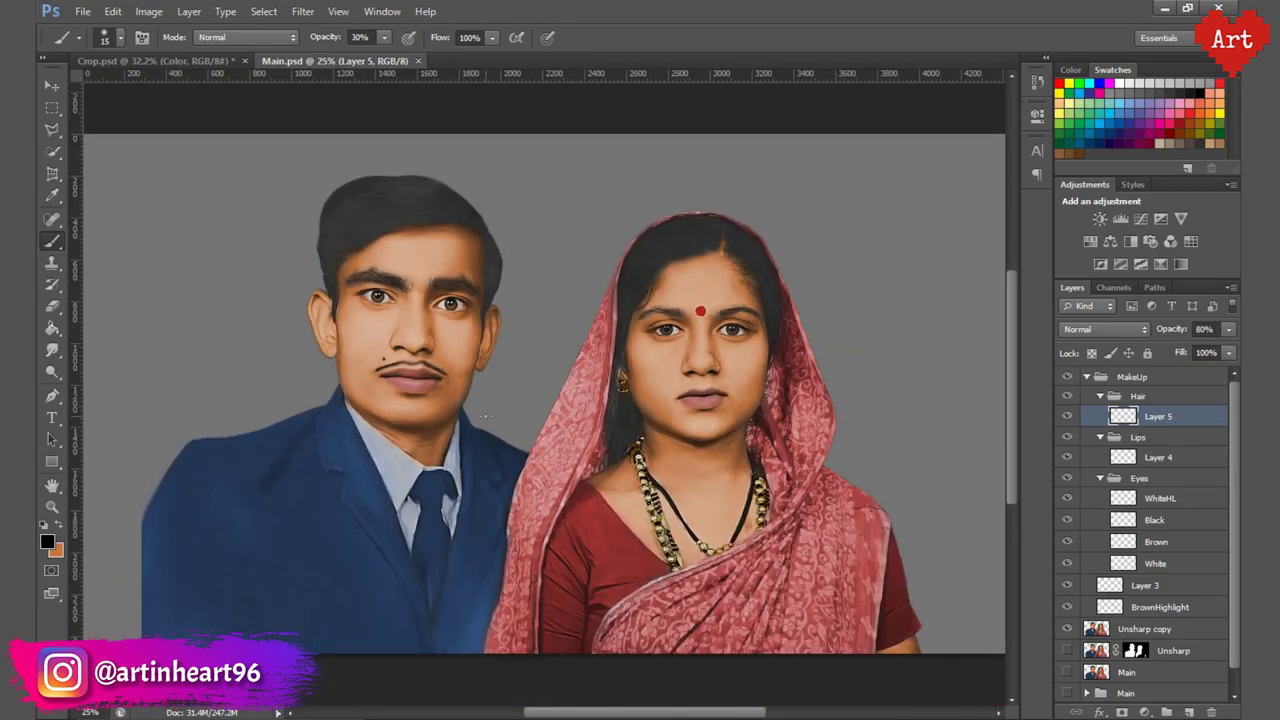
pyautogui.keyDown('ctrl'); pyautogui.click(344, 317); pyautogui.keyUp('ctrl')
pyautogui.click(1160, 607)
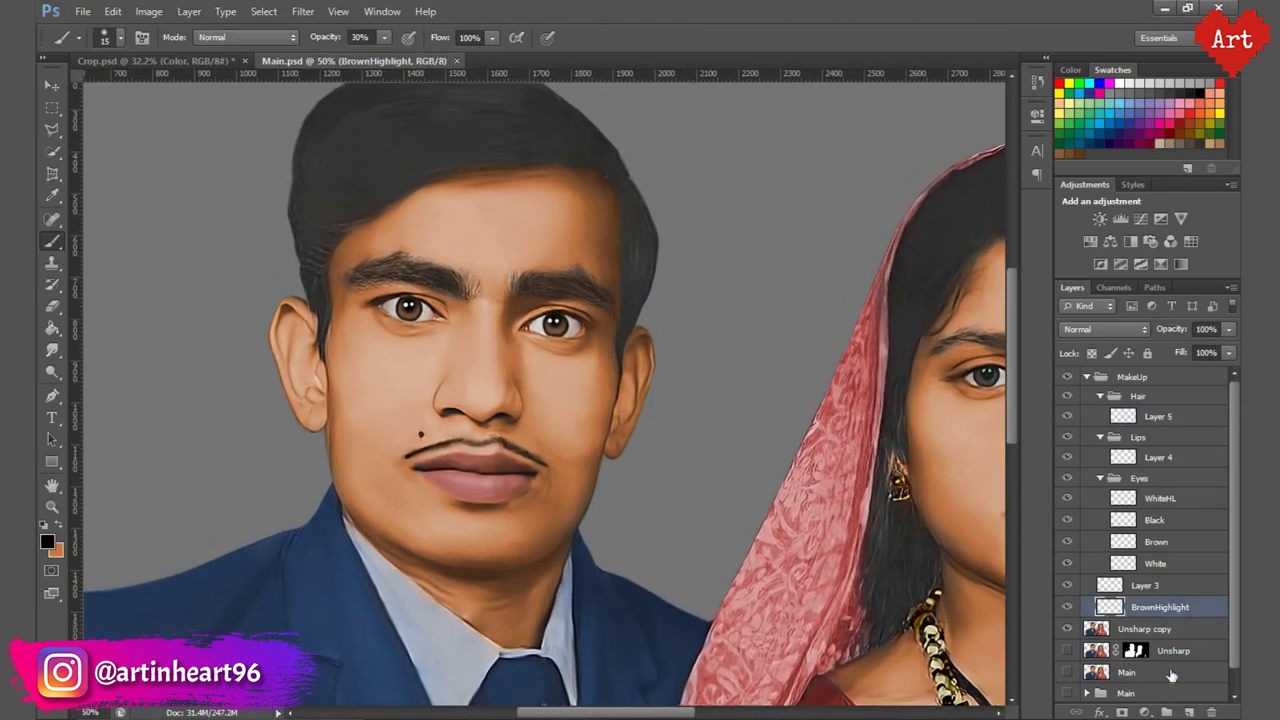
pyautogui.click(1067, 607)
# Make a brown the foreground colour and lower brush opacity to 10%.
pyautogui.hotkey('ctrl', '+')
pyautogui.press('x')
pyautogui.click(46, 541)
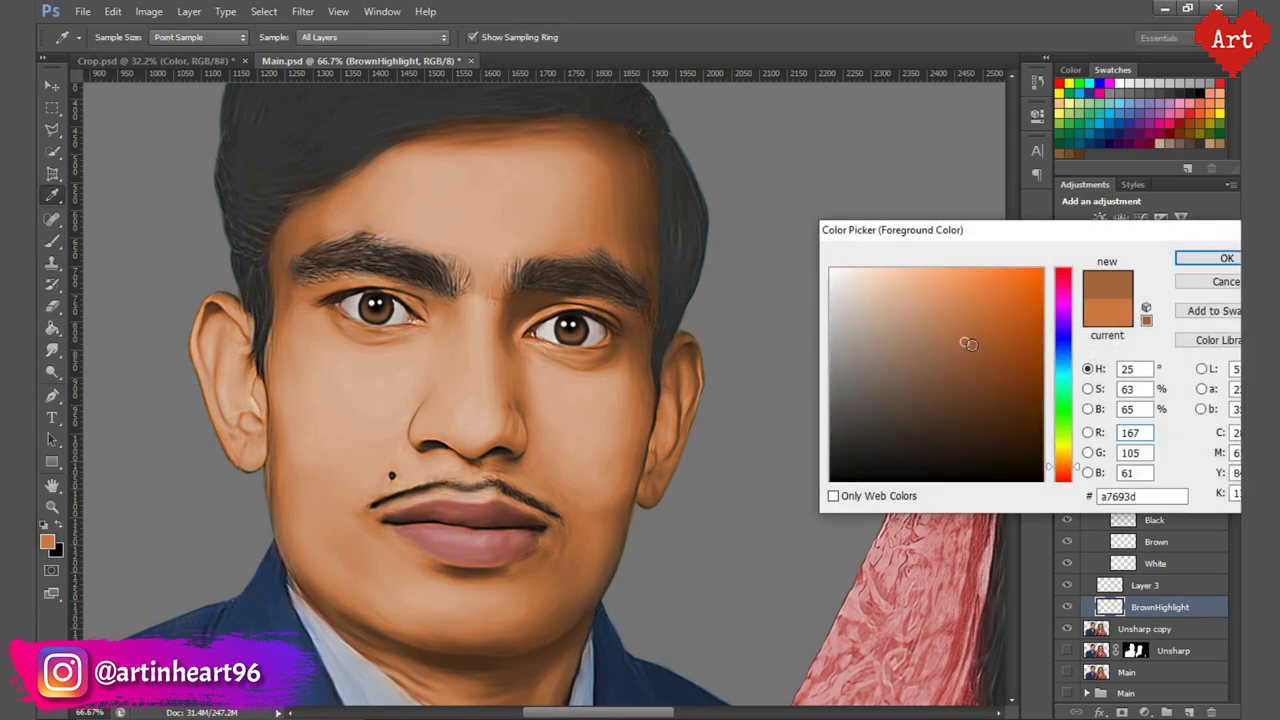
pyautogui.press('Return')
pyautogui.click(105, 37)
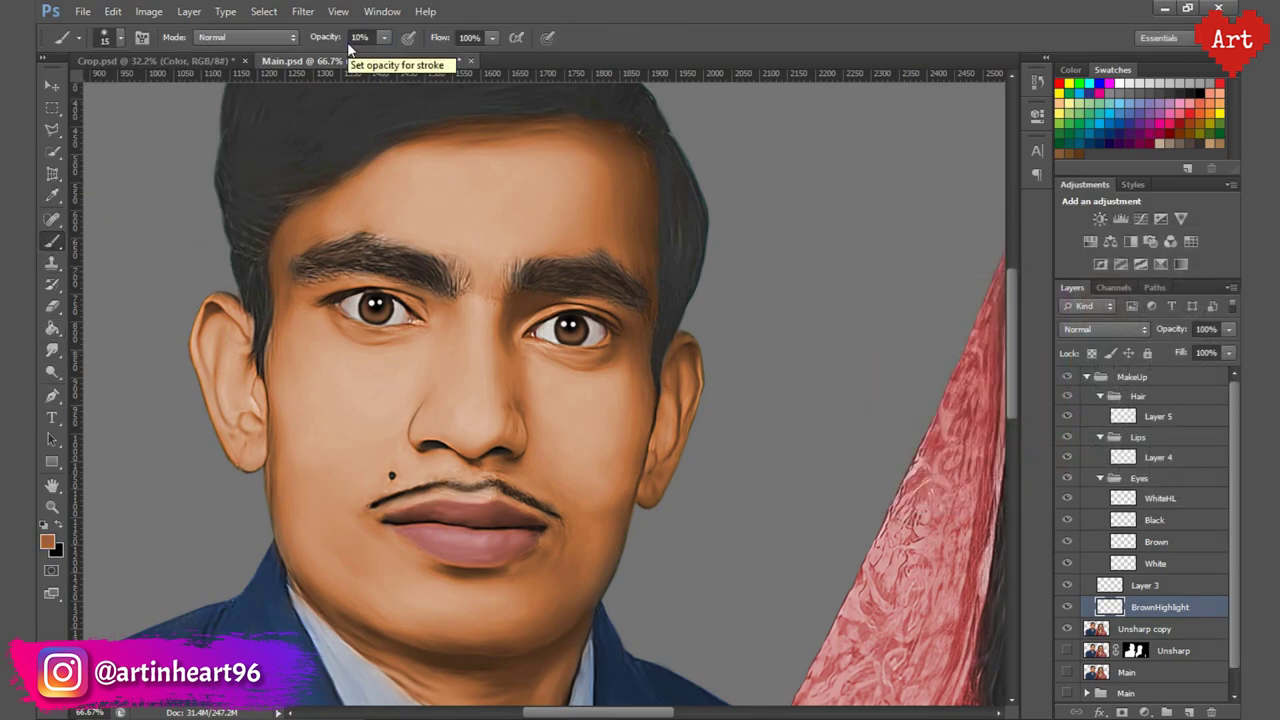
pyautogui.press('1')
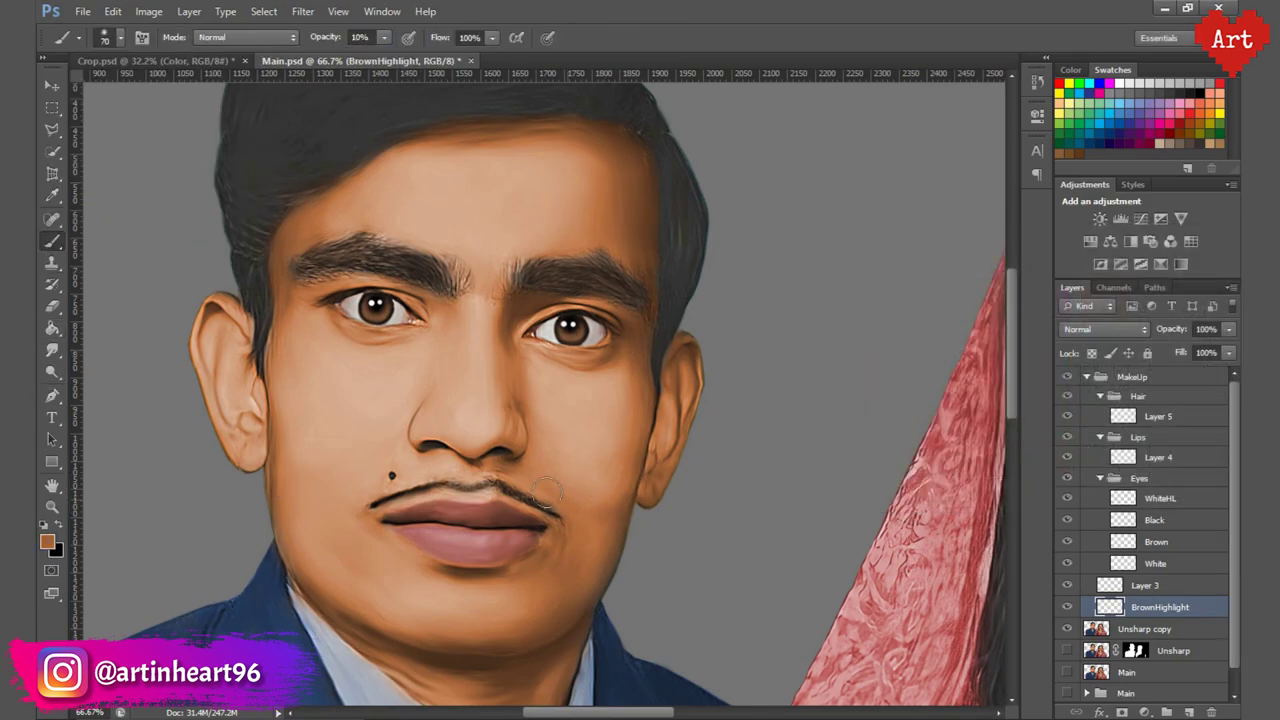
# Pick a slightly different brown shade and move to Layer 5.
pyautogui.click(46, 541)
pyautogui.click(964, 372)
pyautogui.press('Return')
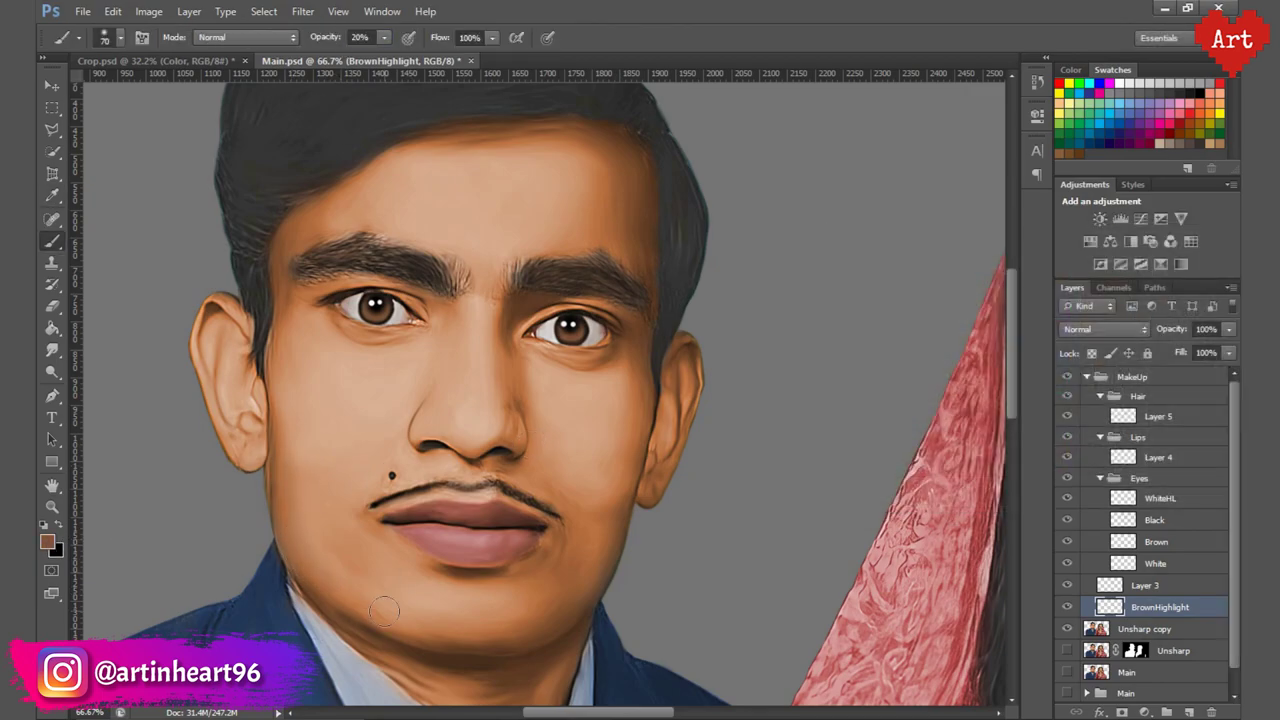
pyautogui.click(1158, 416)
pyautogui.click(46, 541)
# Paint darker brown shading over the man's face, zoomed to 100%.
pyautogui.click(969, 340)
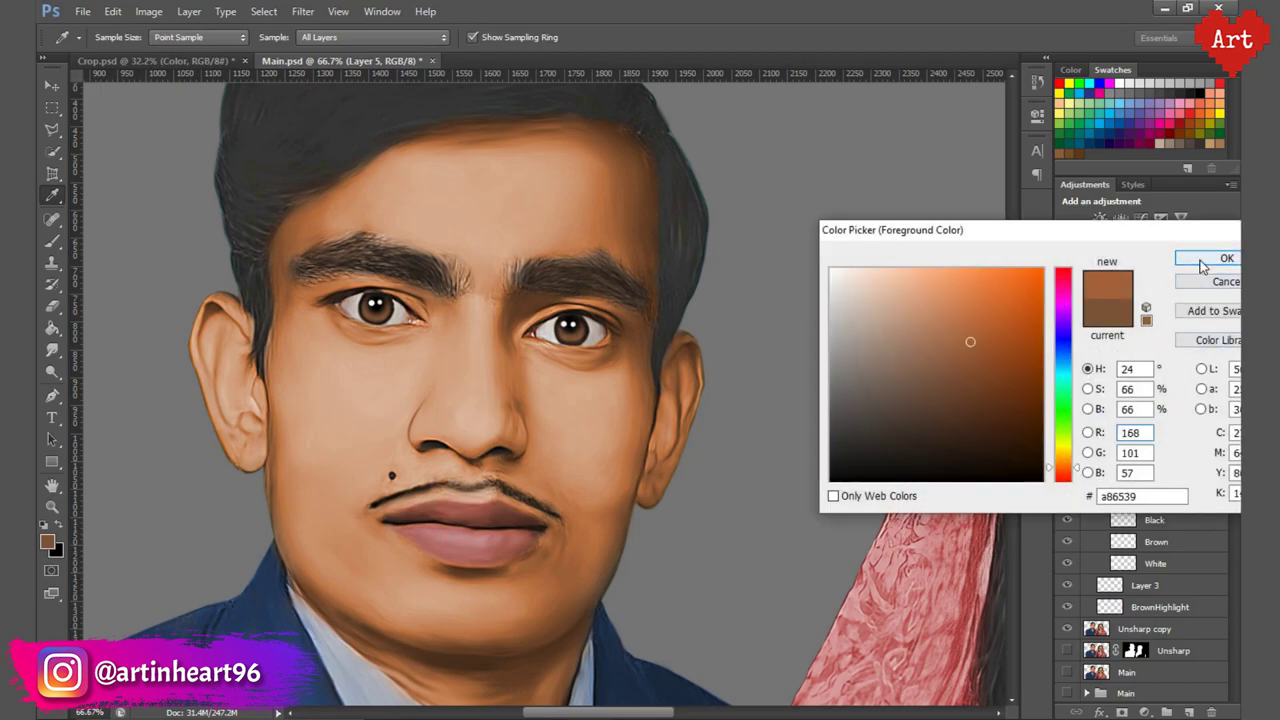
pyautogui.press('Return')
pyautogui.moveTo(288, 471); pyautogui.dragTo(333, 459)
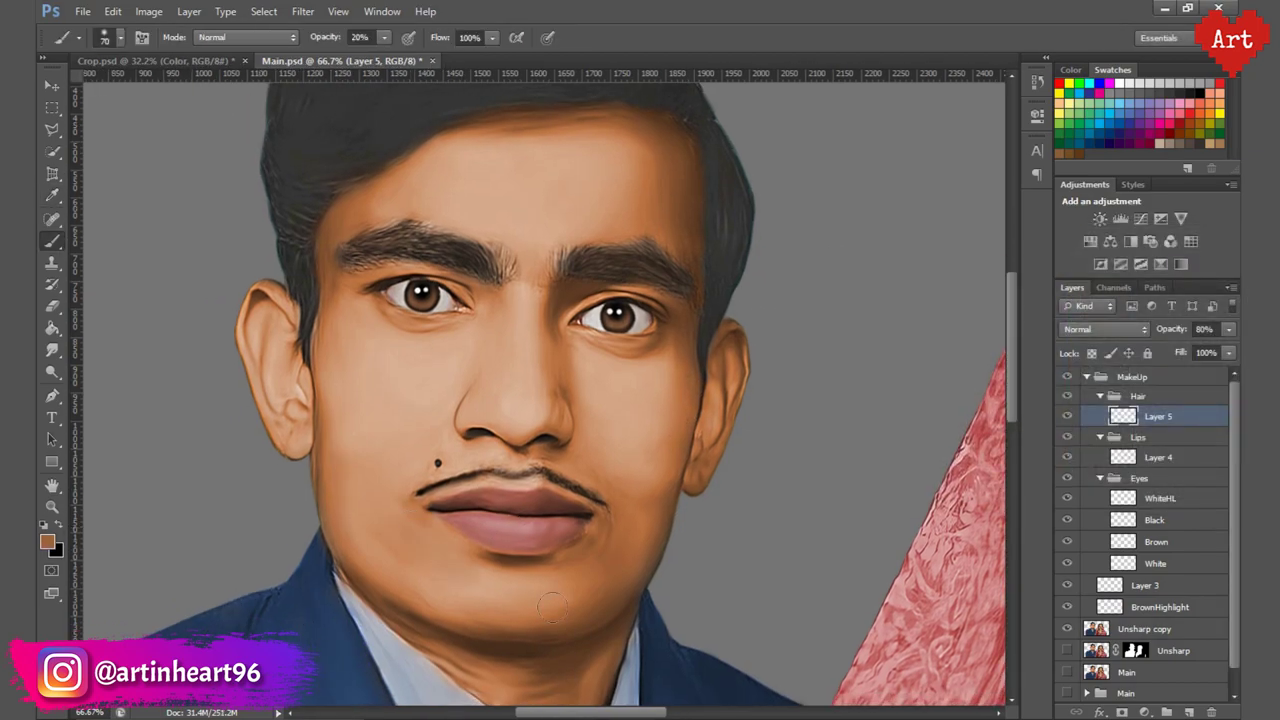
pyautogui.moveTo(410, 597); pyautogui.dragTo(408, 625)
pyautogui.hotkey('ctrl', '+')
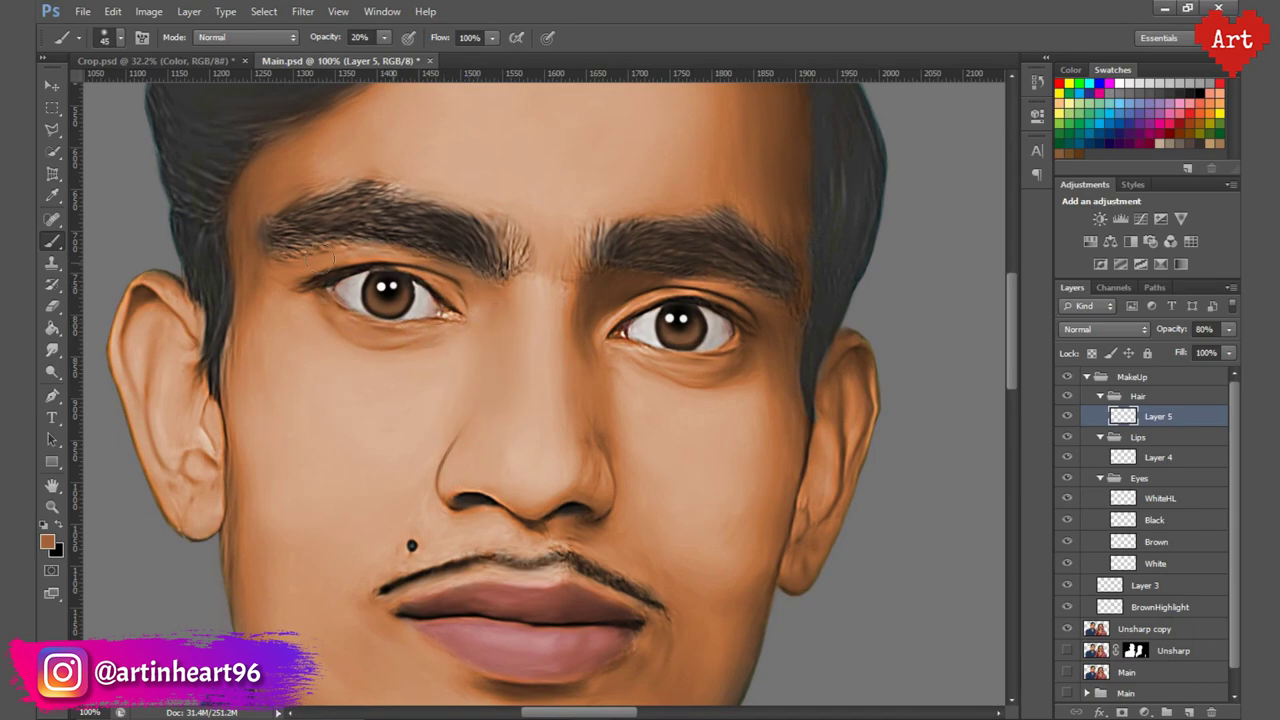
pyautogui.moveTo(769, 460); pyautogui.dragTo(763, 429)
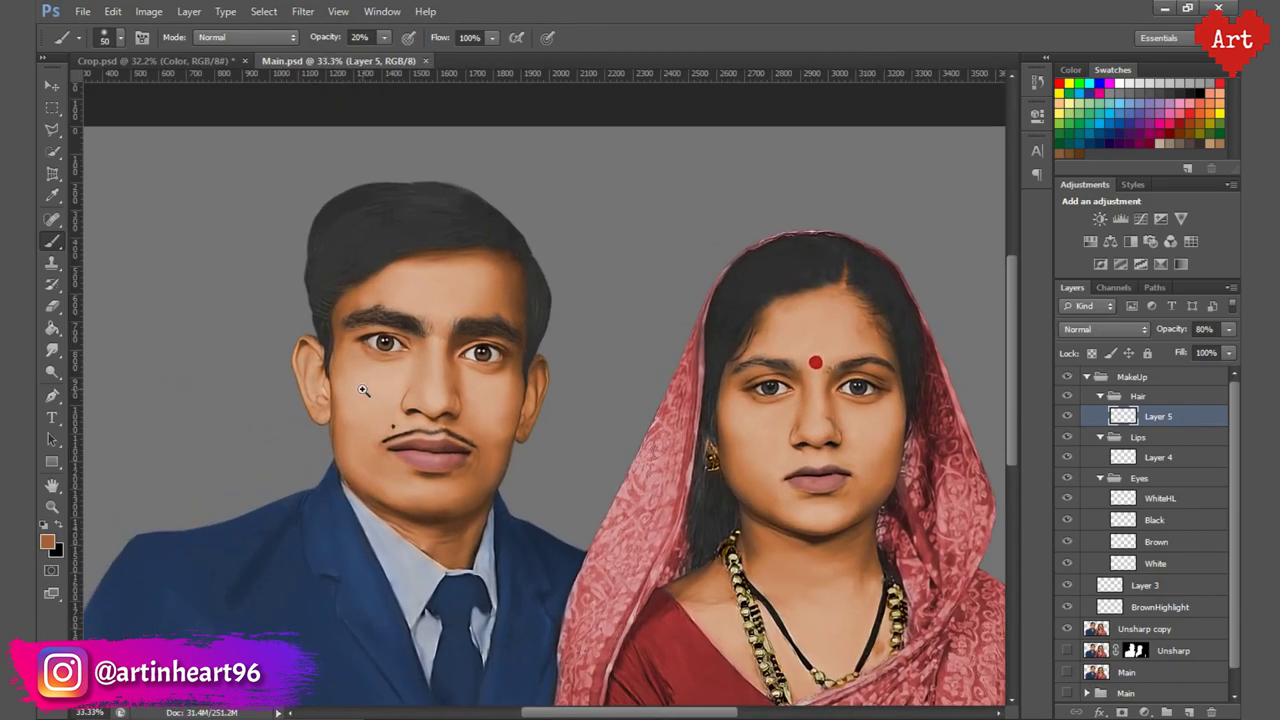
# Toggle Layer 5 off and on to compare the shading before and after.
pyautogui.click(1066, 416)
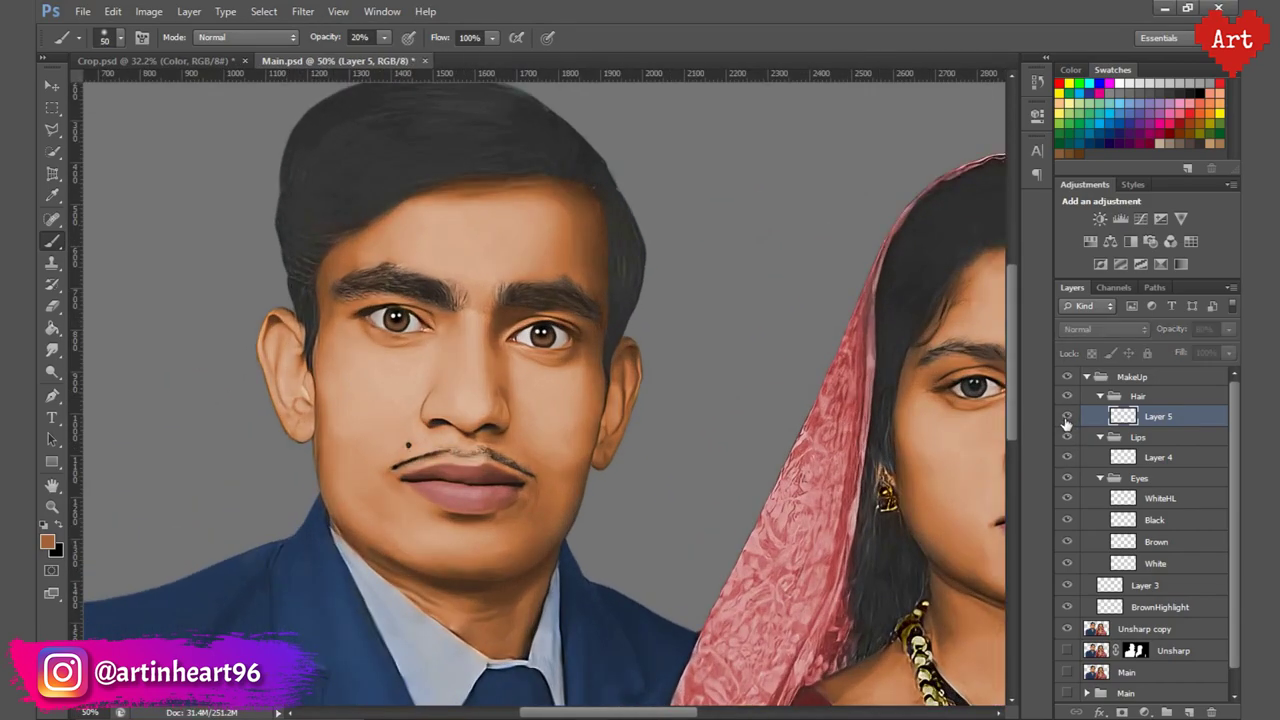
pyautogui.click(1066, 416)
pyautogui.scroll(1, 396, 217)
pyautogui.scroll(1, 396, 217)
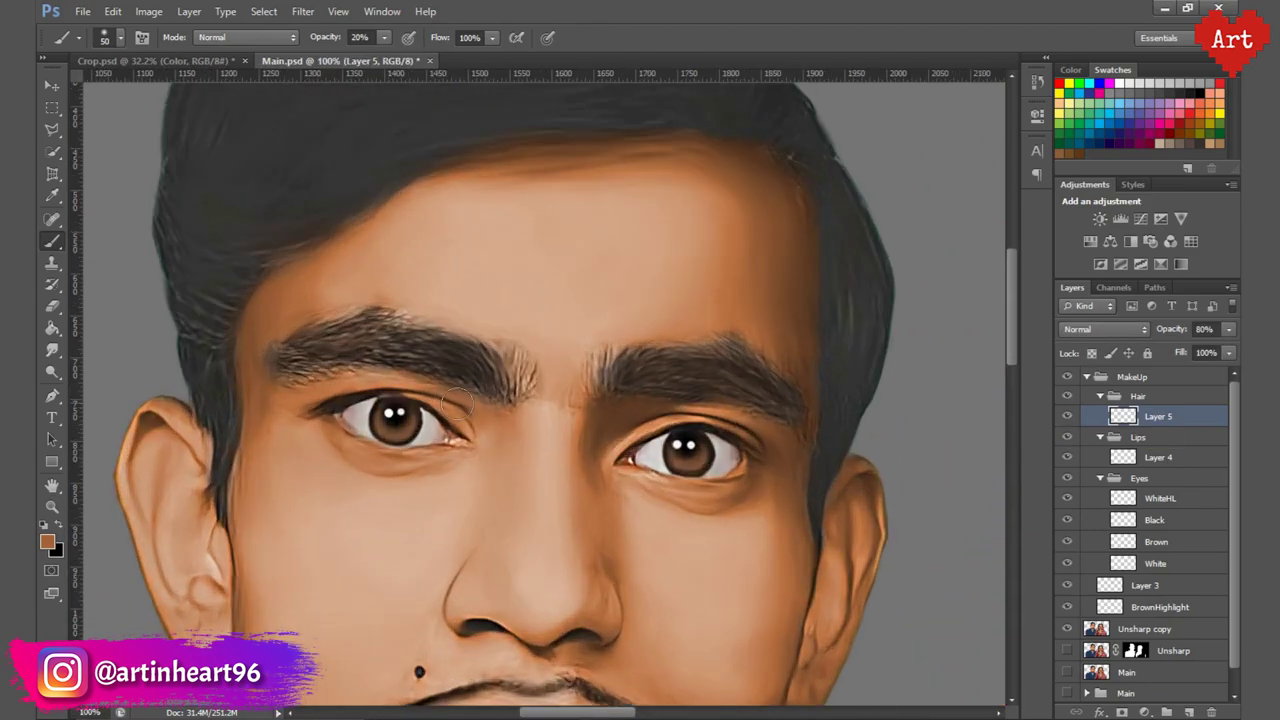
pyautogui.scroll(-2, 511, 440)
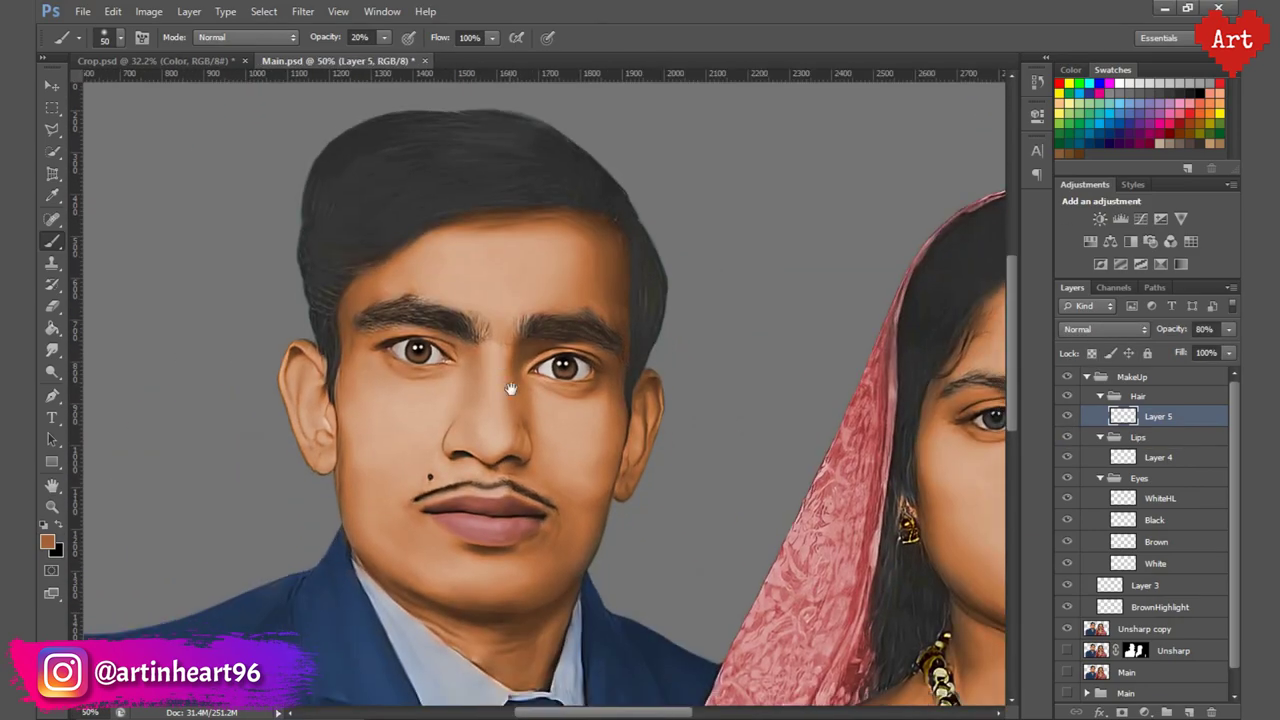
pyautogui.scroll(-1, 509, 374)
pyautogui.scroll(2, 537, 366)
# Erase excess shading, then set the brush to size 70 and 20% opacity.
pyautogui.press('e')
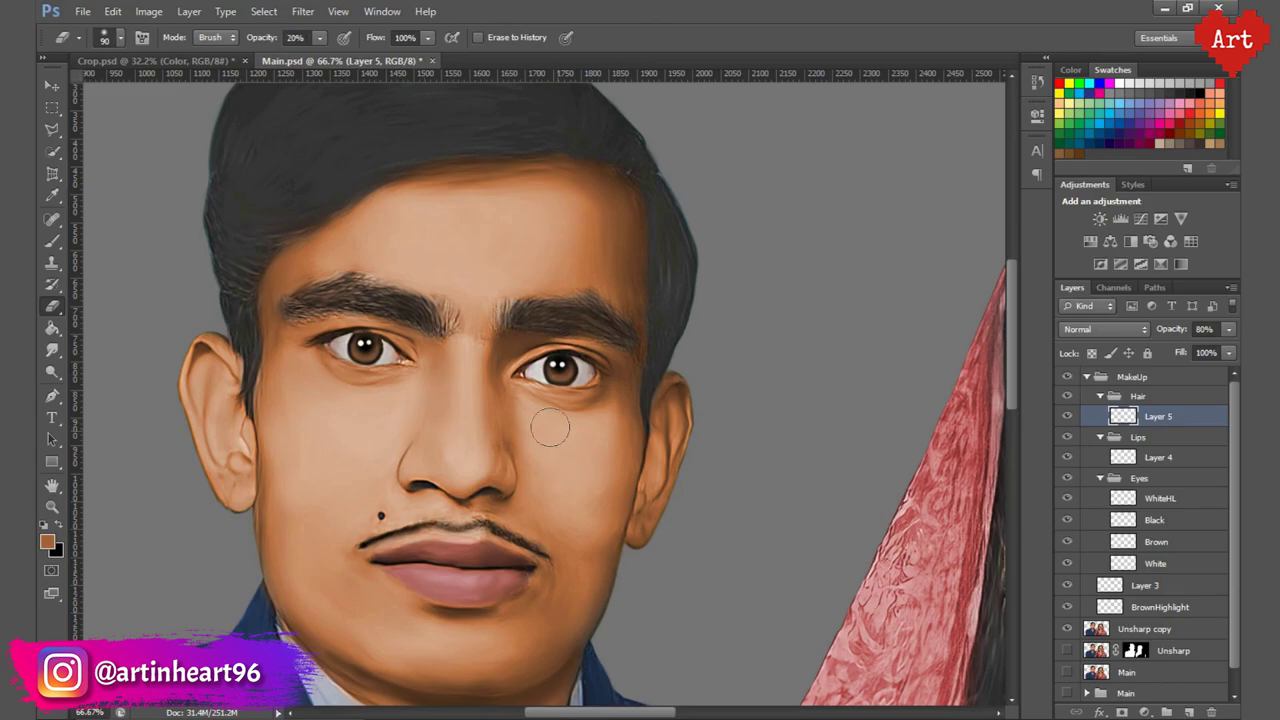
pyautogui.scroll(-1, 545, 420)
pyautogui.scroll(1, 540, 435)
pyautogui.press('b')
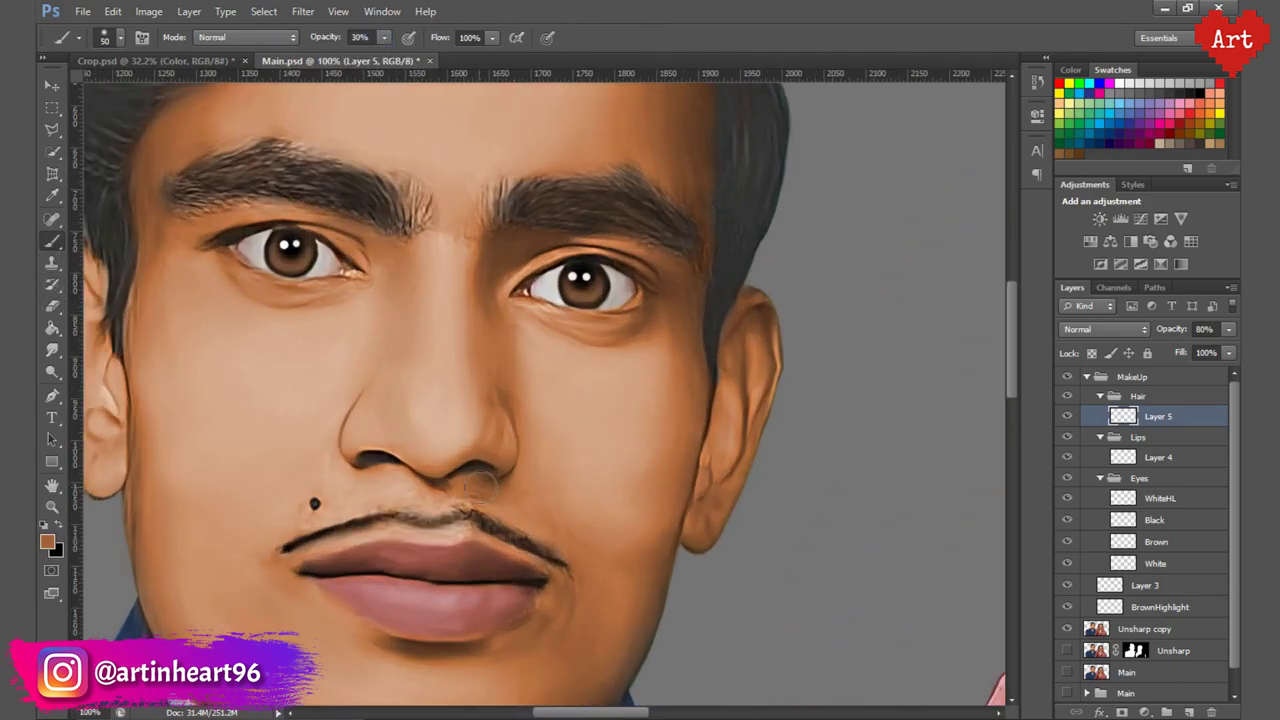
pyautogui.press(']')
pyautogui.press(']')
pyautogui.press('1')
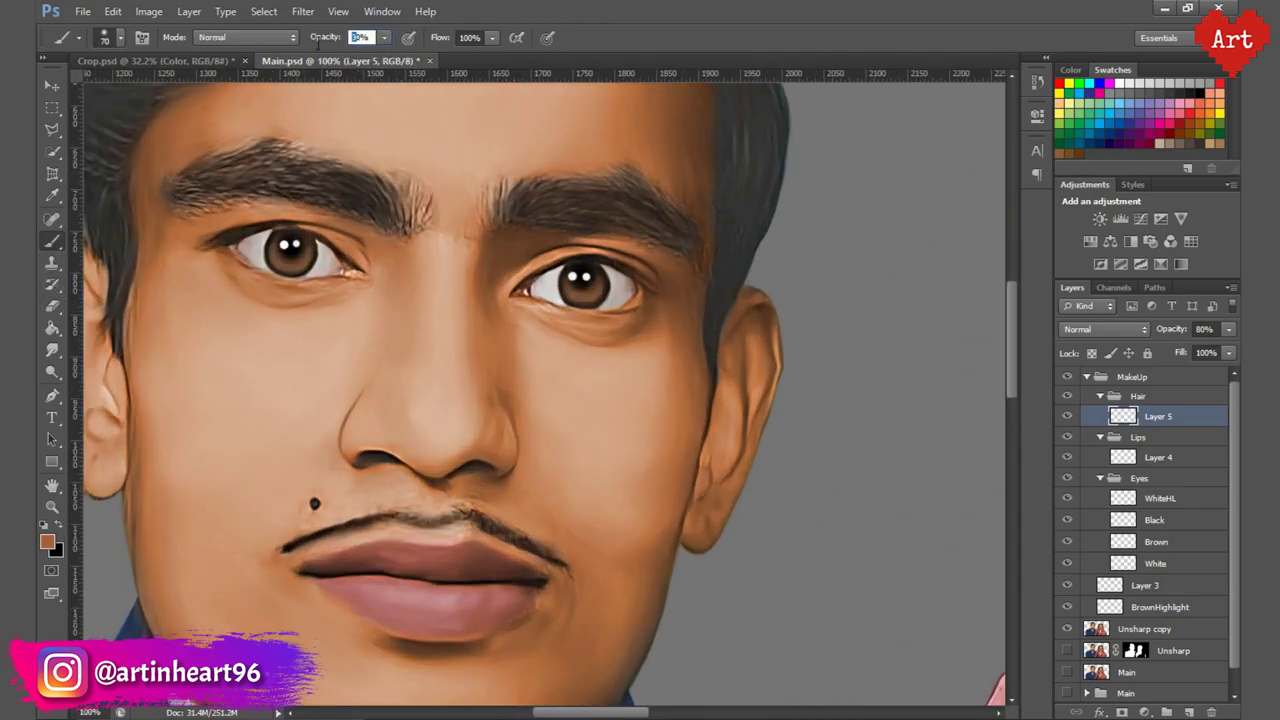
pyautogui.press('2')
# Save the document with Ctrl+S.
pyautogui.scroll(-2, 540, 390)
pyautogui.hotkey('ctrl', '-')
pyautogui.hotkey('ctrl', '-')
pyautogui.hotkey('ctrl', 's')
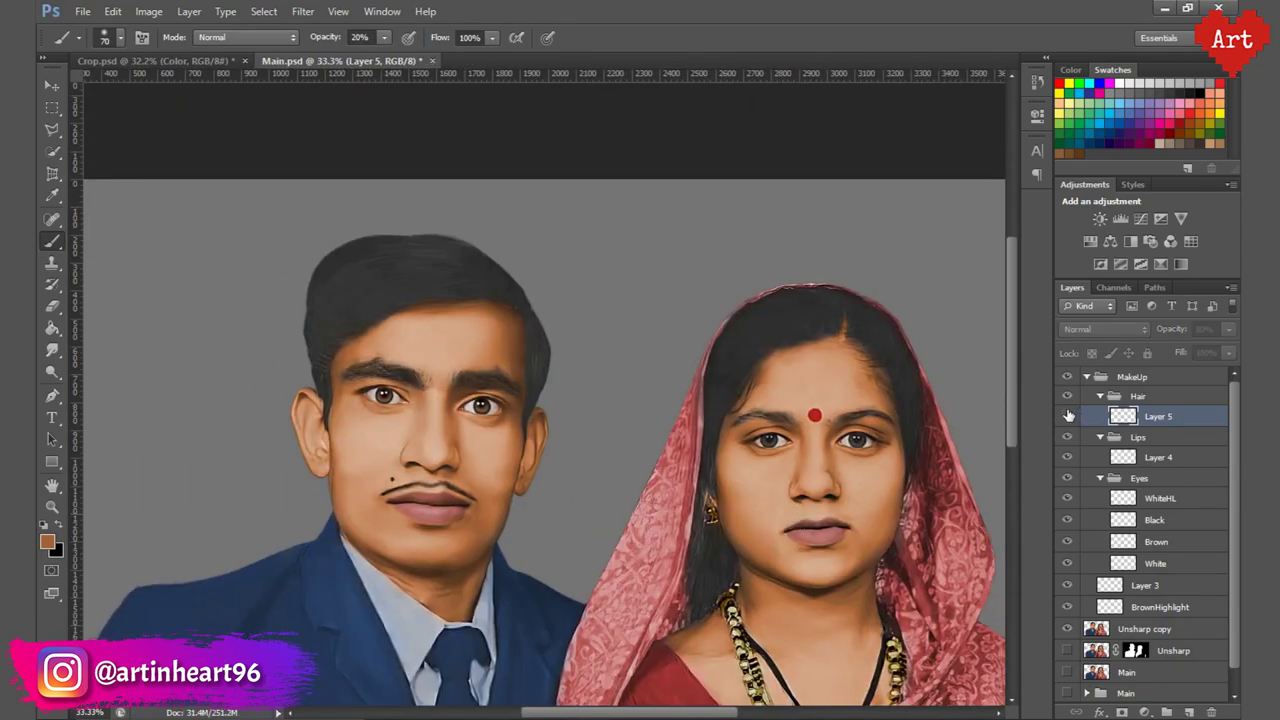
pyautogui.hotkey('ctrl', '-')
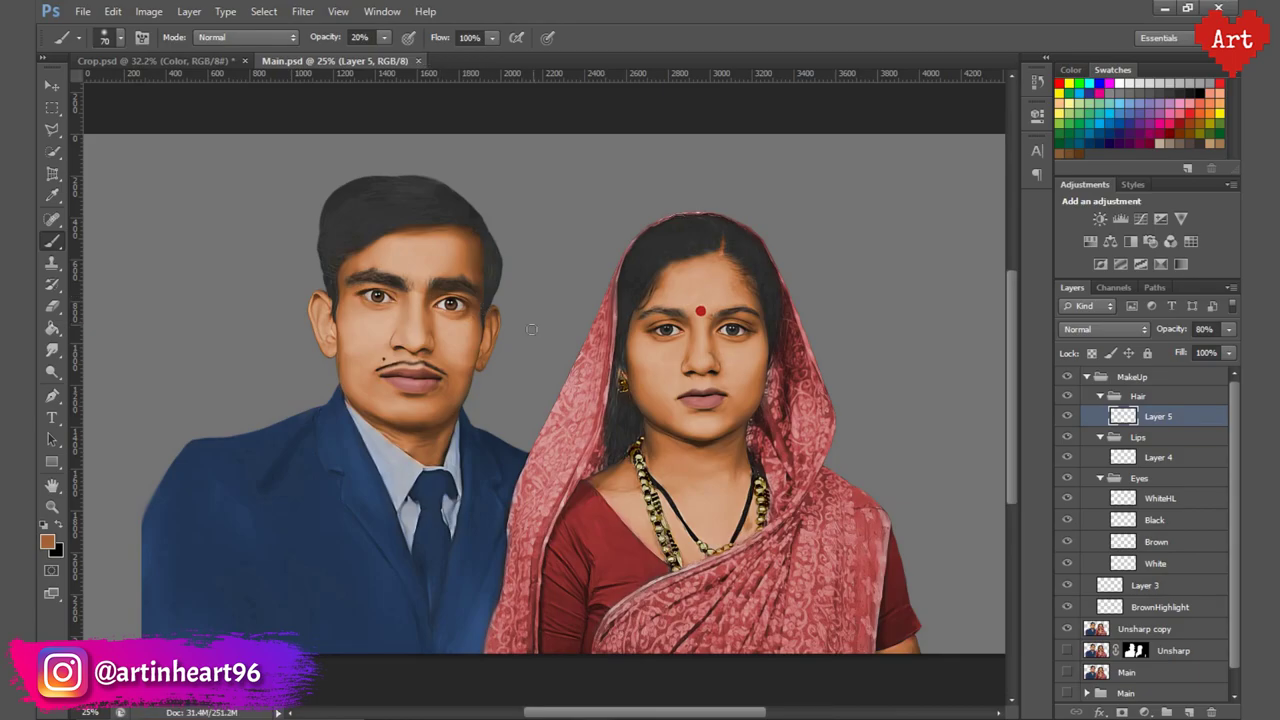
pyautogui.hotkey('ctrl', 's')
pyautogui.hotkey('ctrl', '+')
pyautogui.hotkey('ctrl', '+')
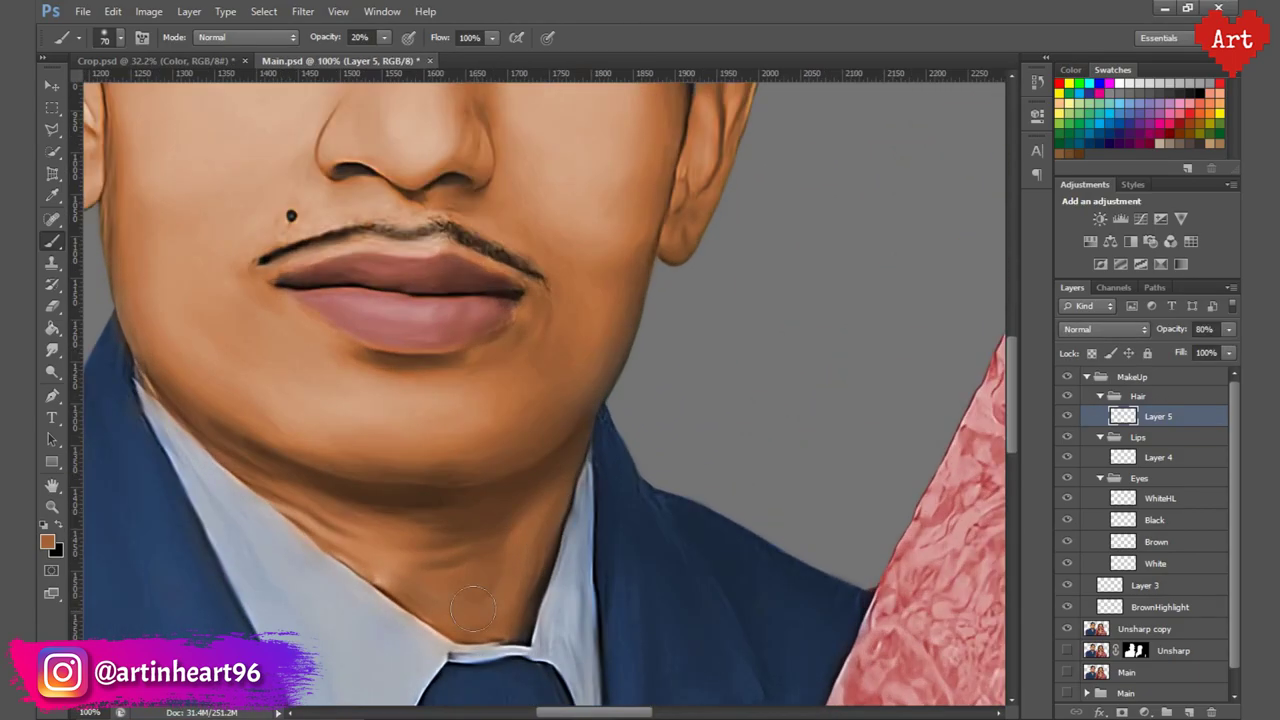
pyautogui.press('x')
pyautogui.hotkey('ctrl', '-')
# Set brown as the foreground colour and return to the brush.
pyautogui.click(46, 541)
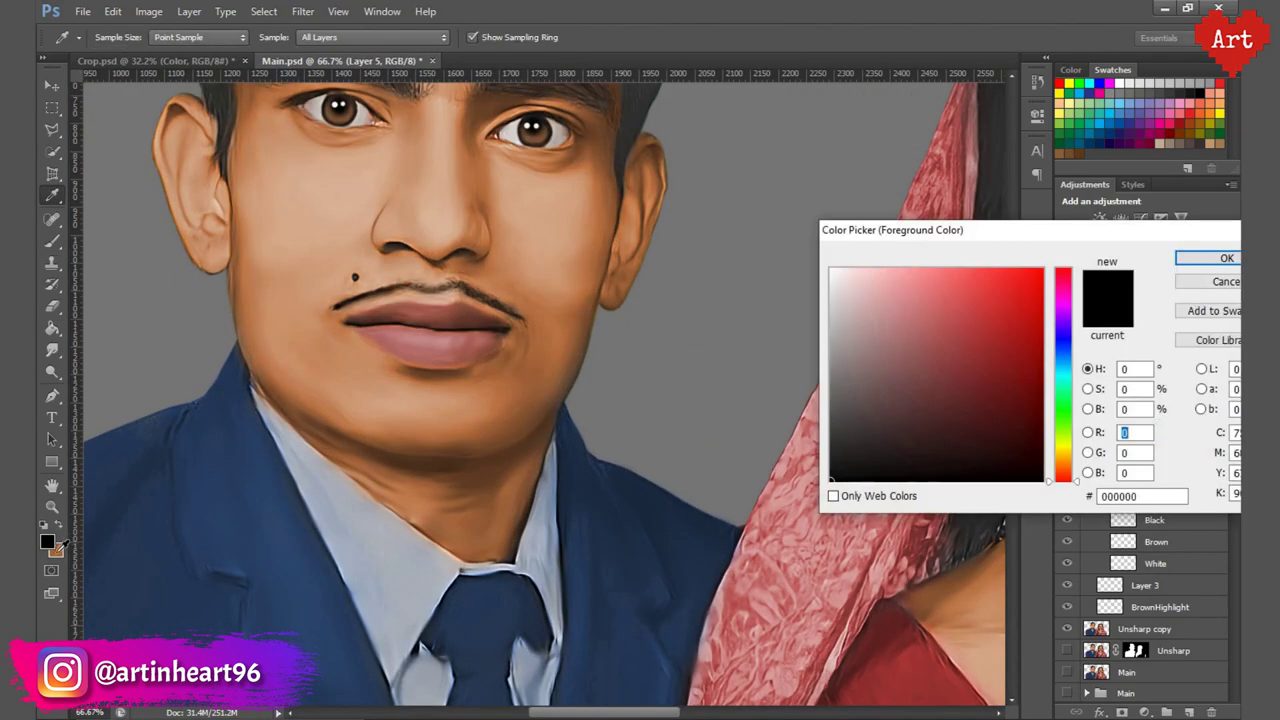
pyautogui.click(1201, 262)
pyautogui.press('b')
pyautogui.hotkey('ctrl', '-')
pyautogui.hotkey('ctrl', '-')
pyautogui.hotkey('ctrl', '-')
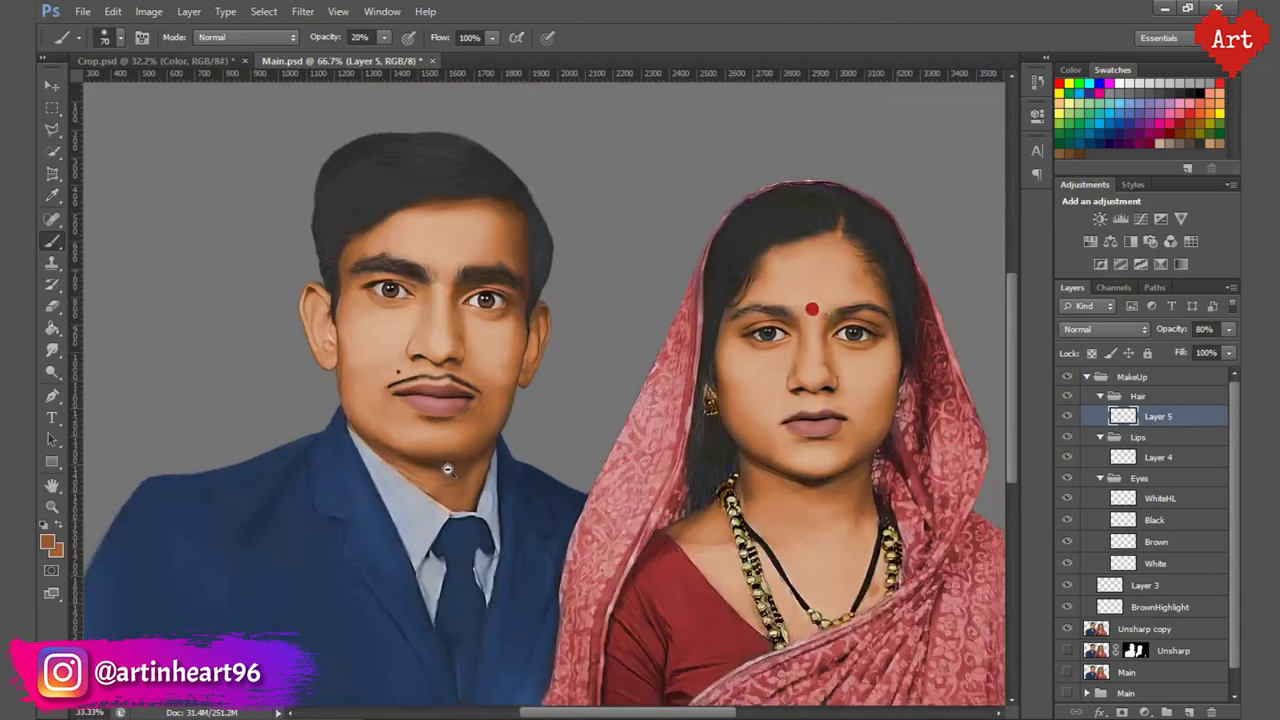
pyautogui.scroll(2, 400, 330)
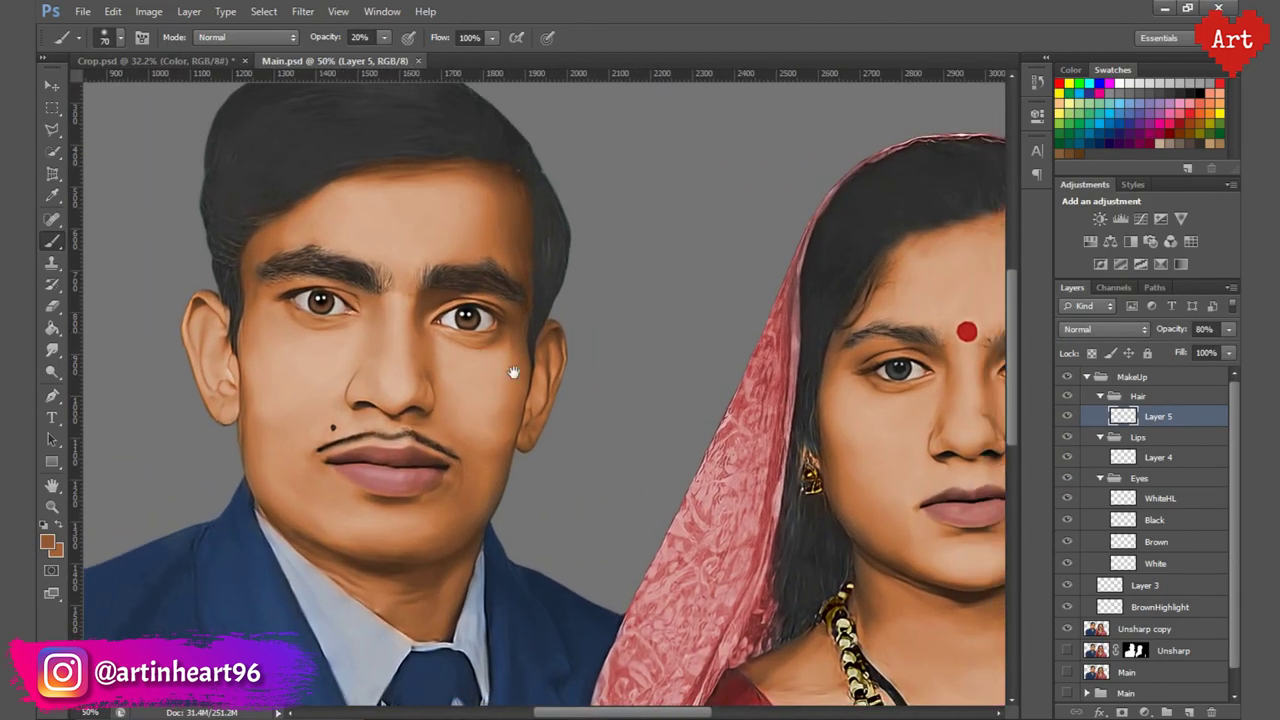
pyautogui.hscroll(3, 700, 385)
# Move from the White eye layer up to the Black eye layer.
pyautogui.scroll(2, 885, 428)
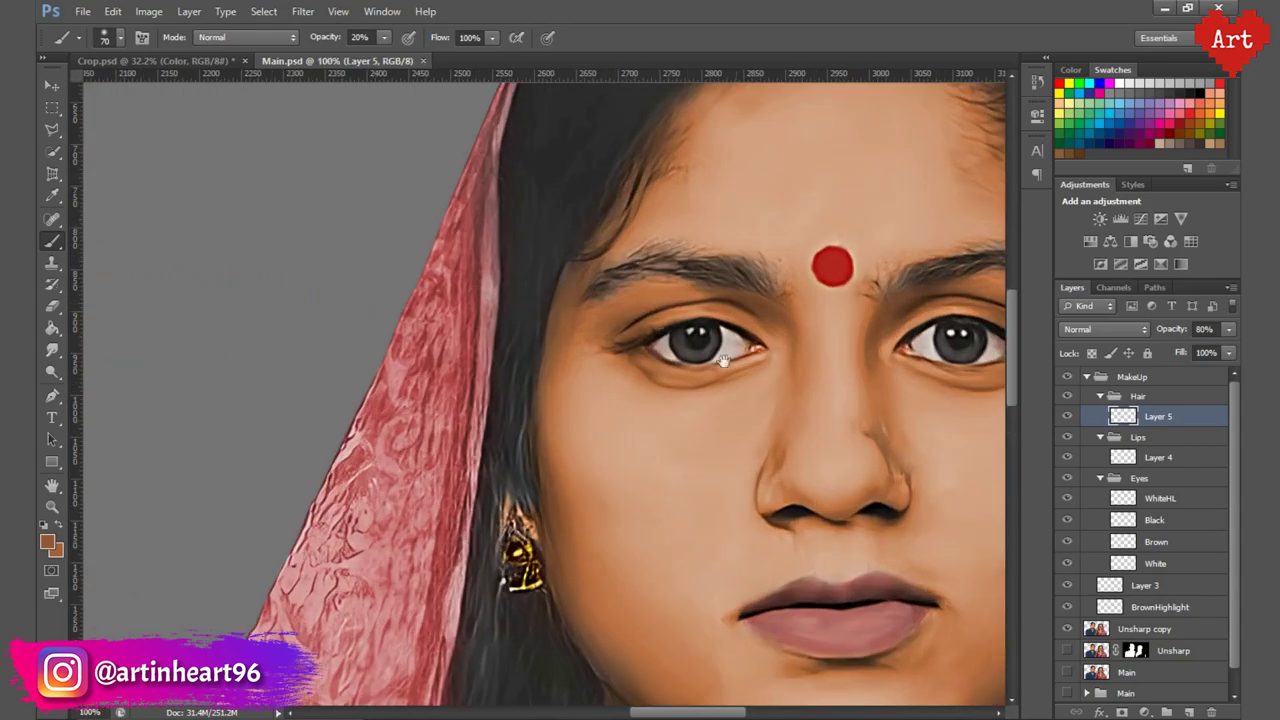
pyautogui.hscroll(2, 885, 428)
pyautogui.click(1125, 565)
pyautogui.hotkey('alt', ']')
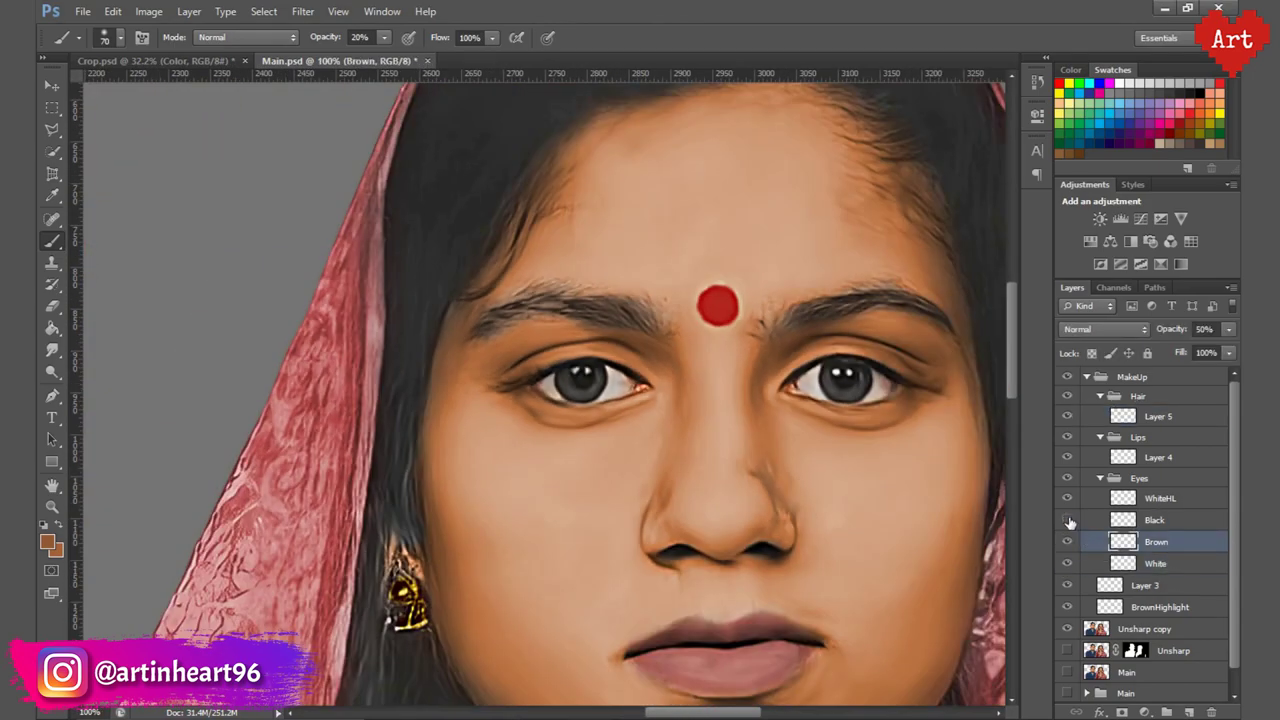
pyautogui.scroll(2, 590, 380)
pyautogui.hotkey('alt', ']')
# With a small black brush at 30% opacity, darken one iris's right and lower edge.
pyautogui.click(47, 540)
pyautogui.click(900, 478)
pyautogui.click(1229, 246)
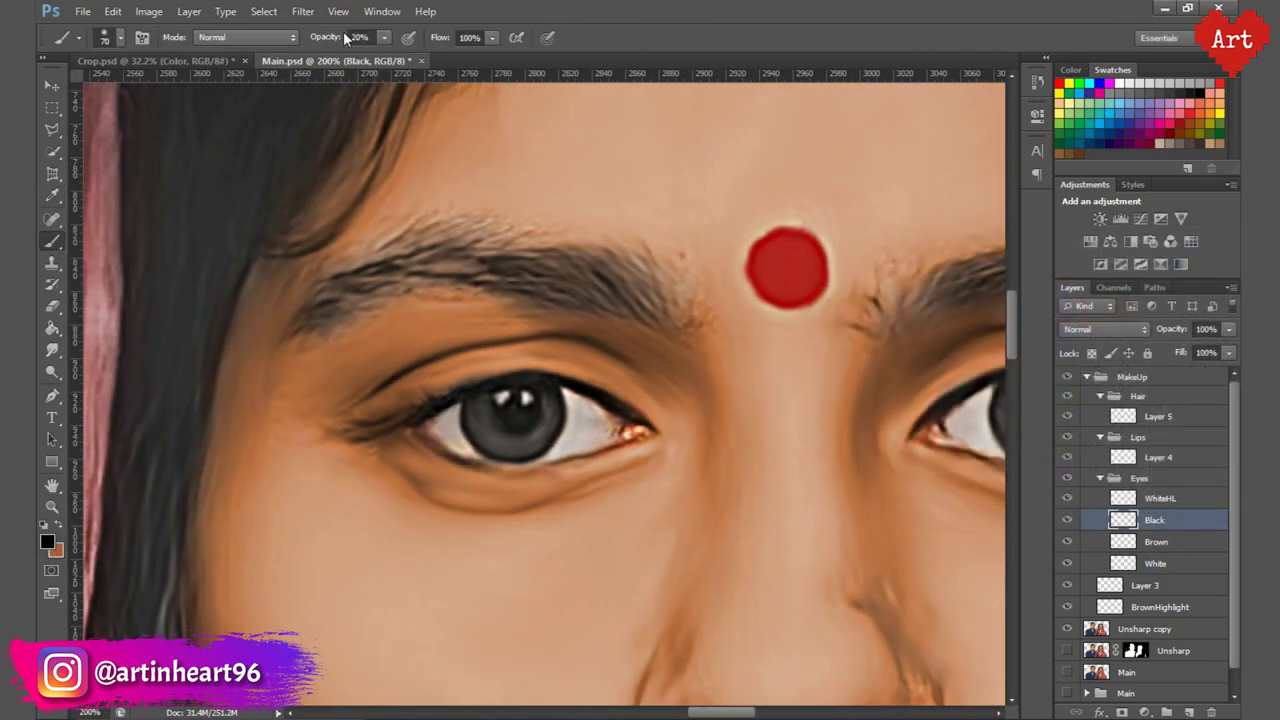
pyautogui.click(340, 37)
pyautogui.write('30')
pyautogui.press('Return')
pyautogui.press('[')
pyautogui.press('[')
pyautogui.press('[')
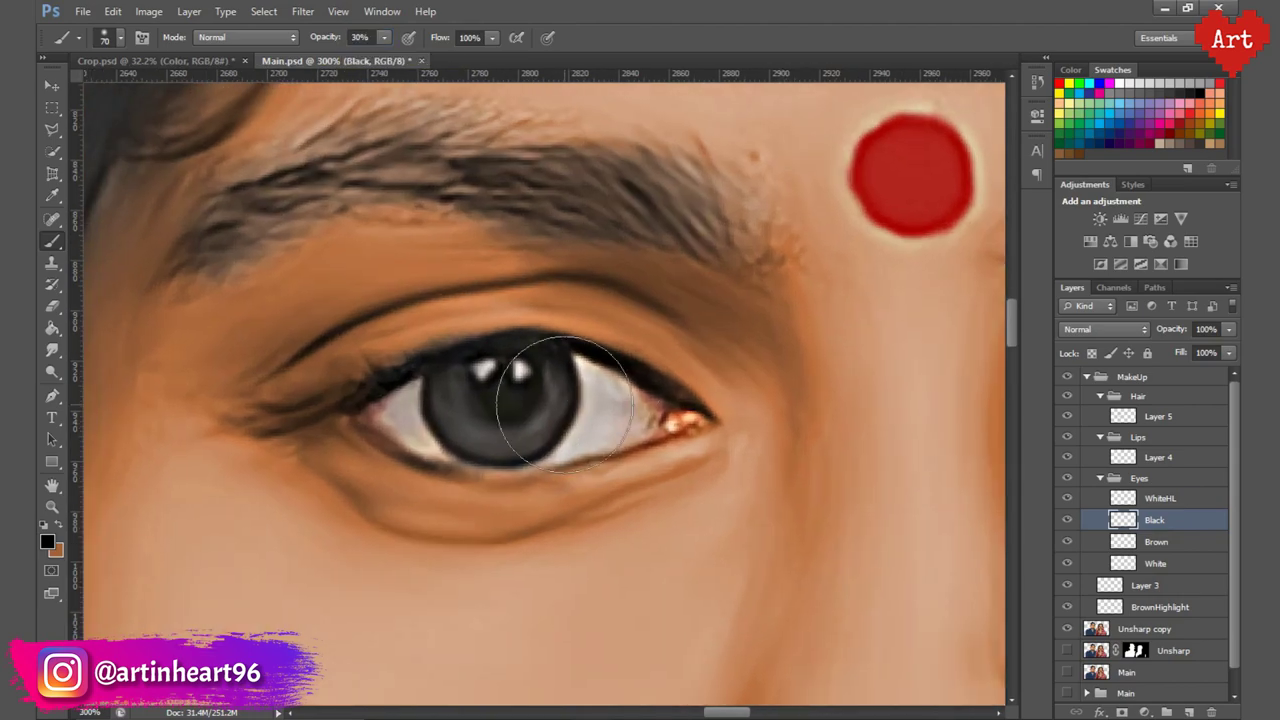
pyautogui.scroll(1, 563, 350)
pyautogui.moveTo(568, 366); pyautogui.dragTo(499, 462)
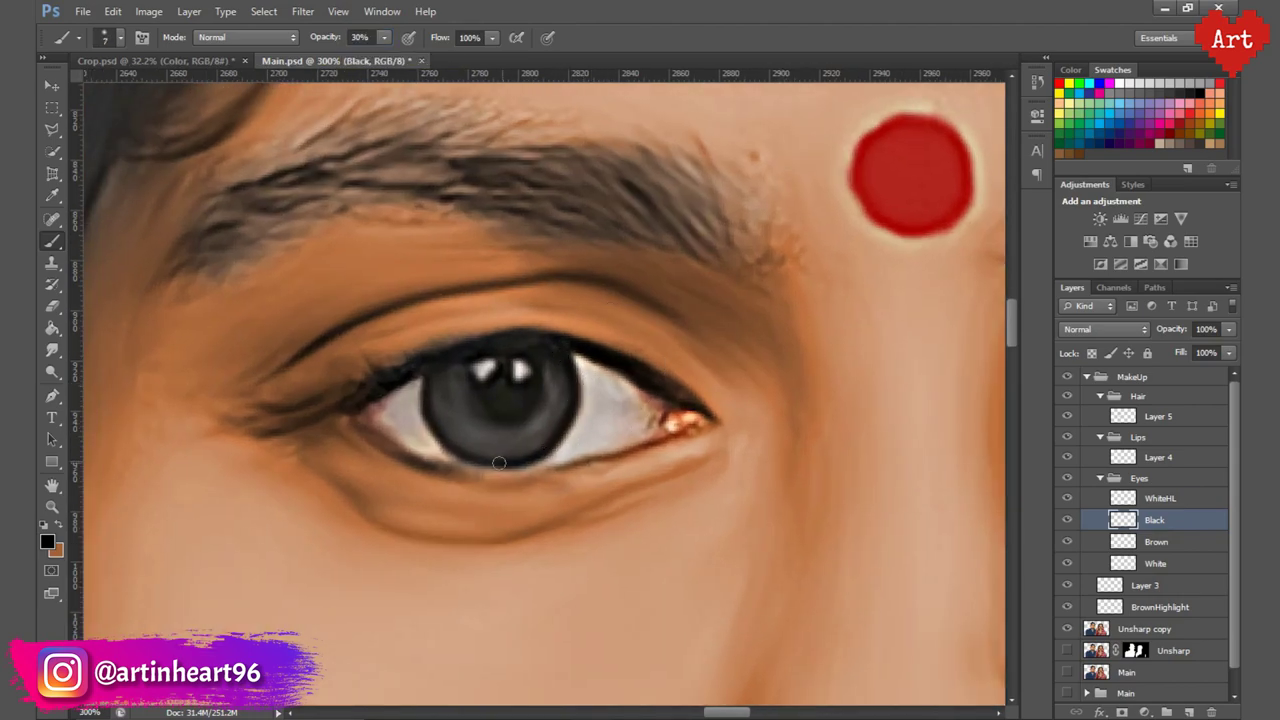
# Darken the lower rim of the woman's other iris.
pyautogui.press(']')
pyautogui.press(']')
pyautogui.press(']')
pyautogui.hscroll(5, 700, 380)
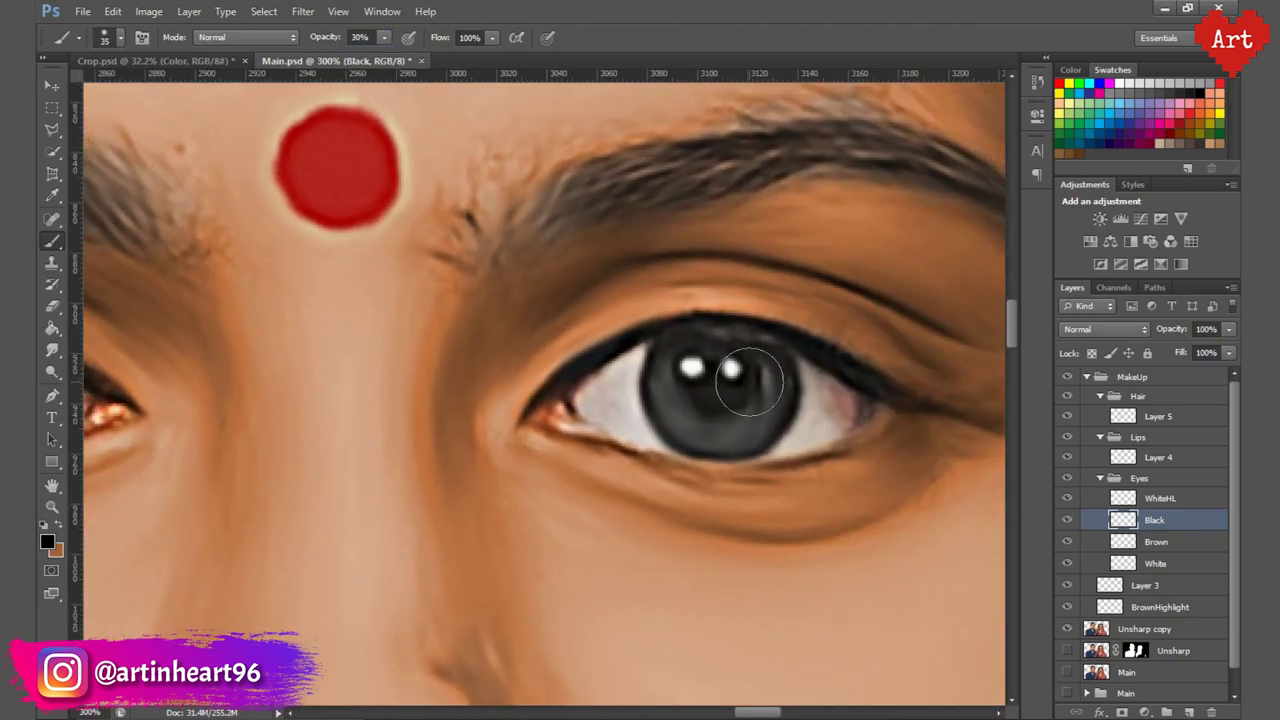
pyautogui.press('[')
pyautogui.press('[')
pyautogui.press('[')
pyautogui.moveTo(789, 377)
pyautogui.mouseDown()
pyautogui.moveTo(730, 458)
pyautogui.moveTo(651, 357)
pyautogui.mouseUp()
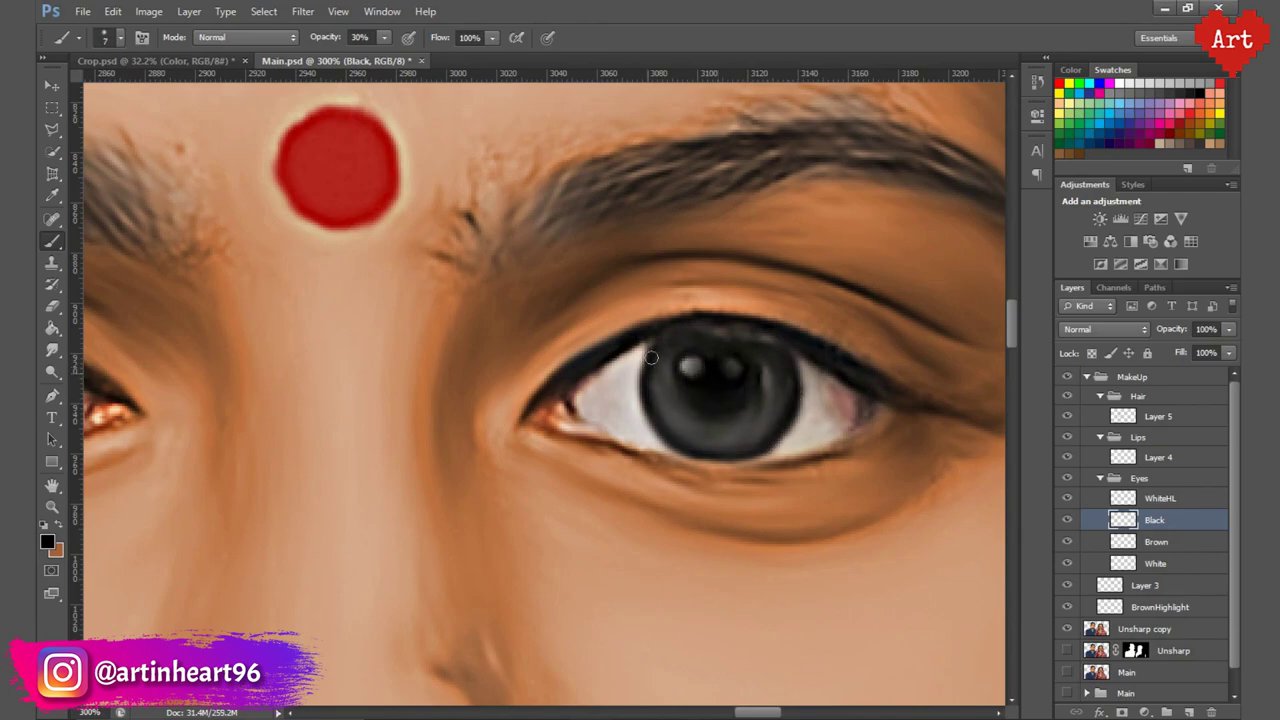
pyautogui.scroll(-5, 689, 366)
pyautogui.scroll(3, 705, 425)
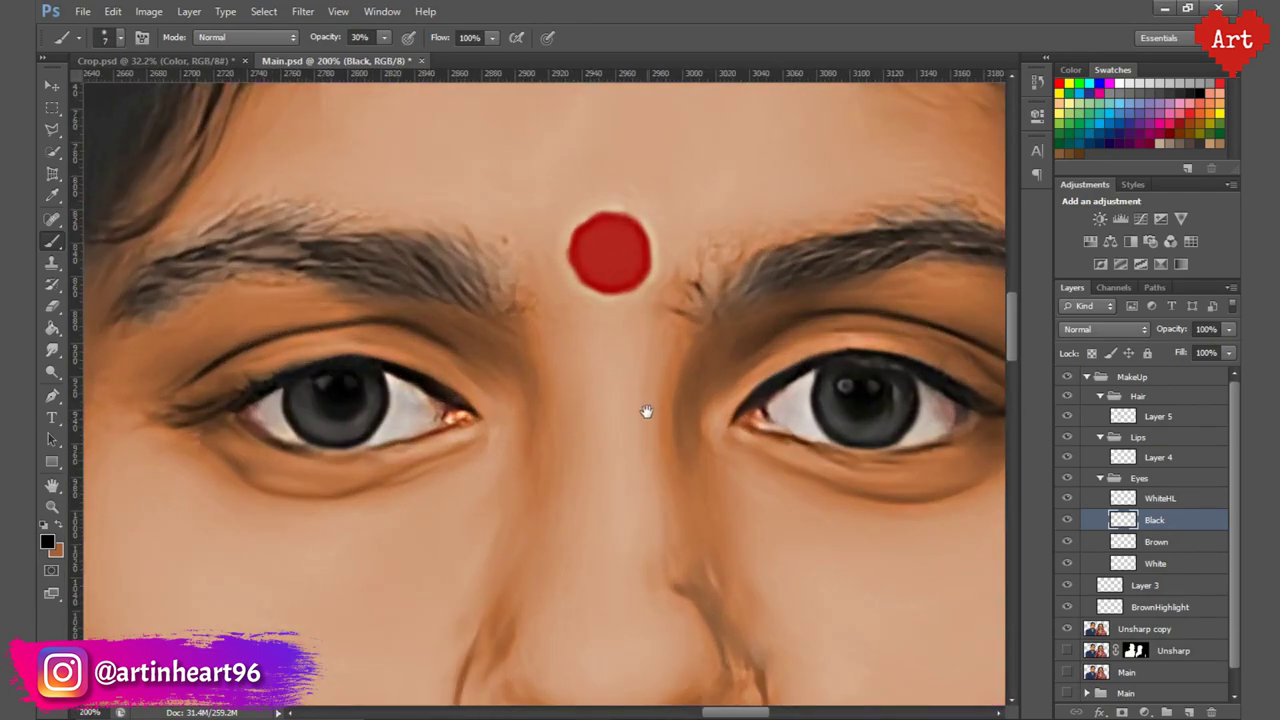
# Paint both of the woman's irises brown at 100% on the Brown eye layer.
pyautogui.hotkey('alt', '[')
pyautogui.press('x')
pyautogui.press(']')
pyautogui.press(']')
pyautogui.press(']')
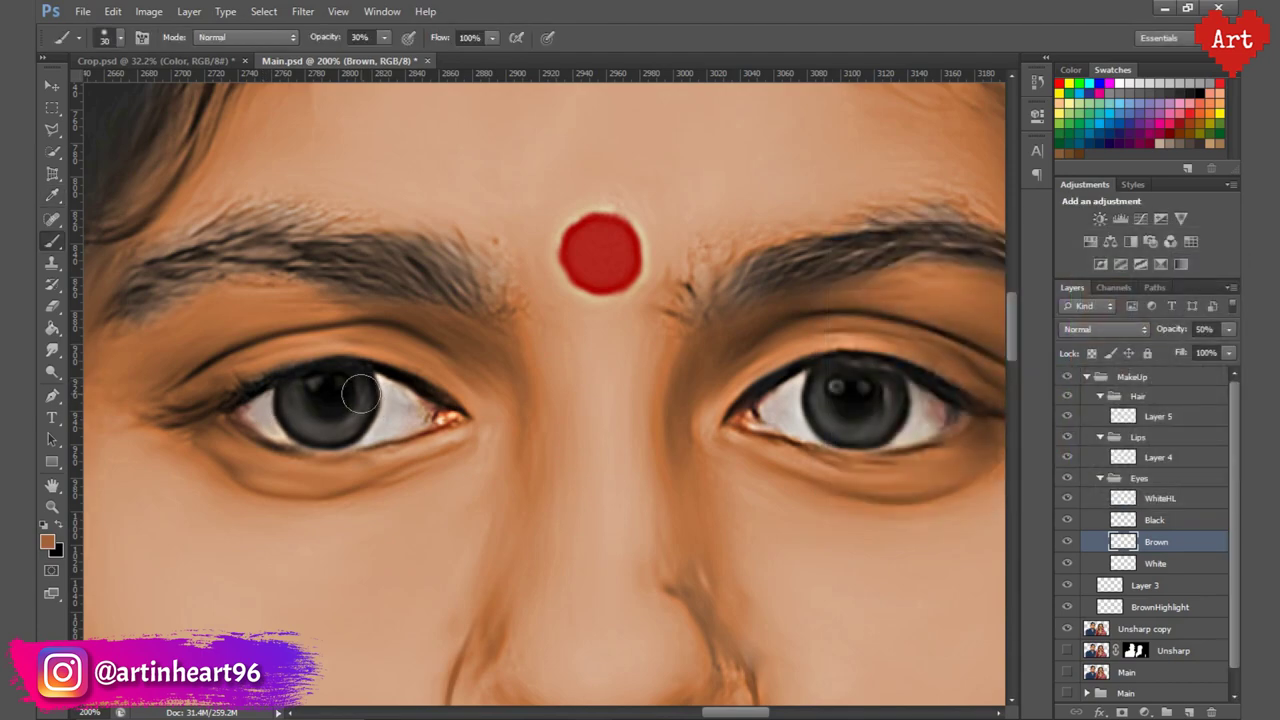
pyautogui.press('0')
pyautogui.moveTo(355, 385); pyautogui.dragTo(303, 420)
pyautogui.moveTo(835, 405); pyautogui.dragTo(875, 397)
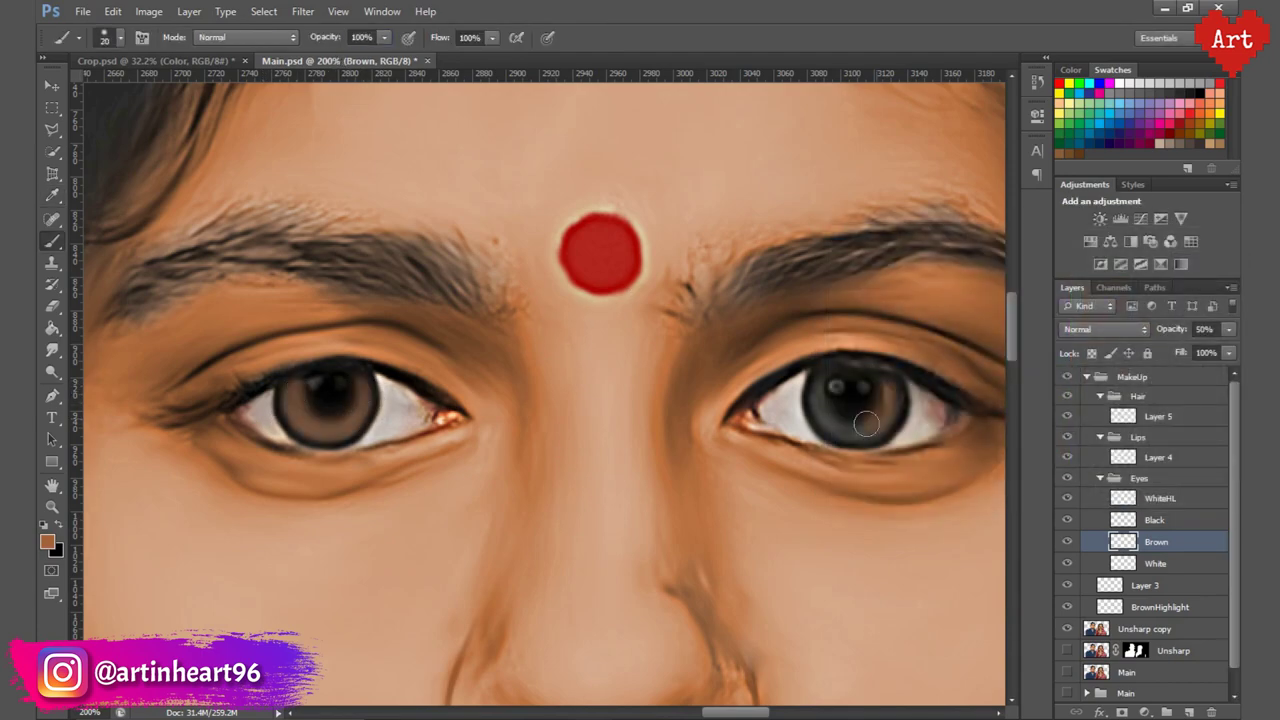
# Select the WhiteHL layer with pure white paint and set highlight brush opacity.
pyautogui.click(1157, 521)
pyautogui.press('x')
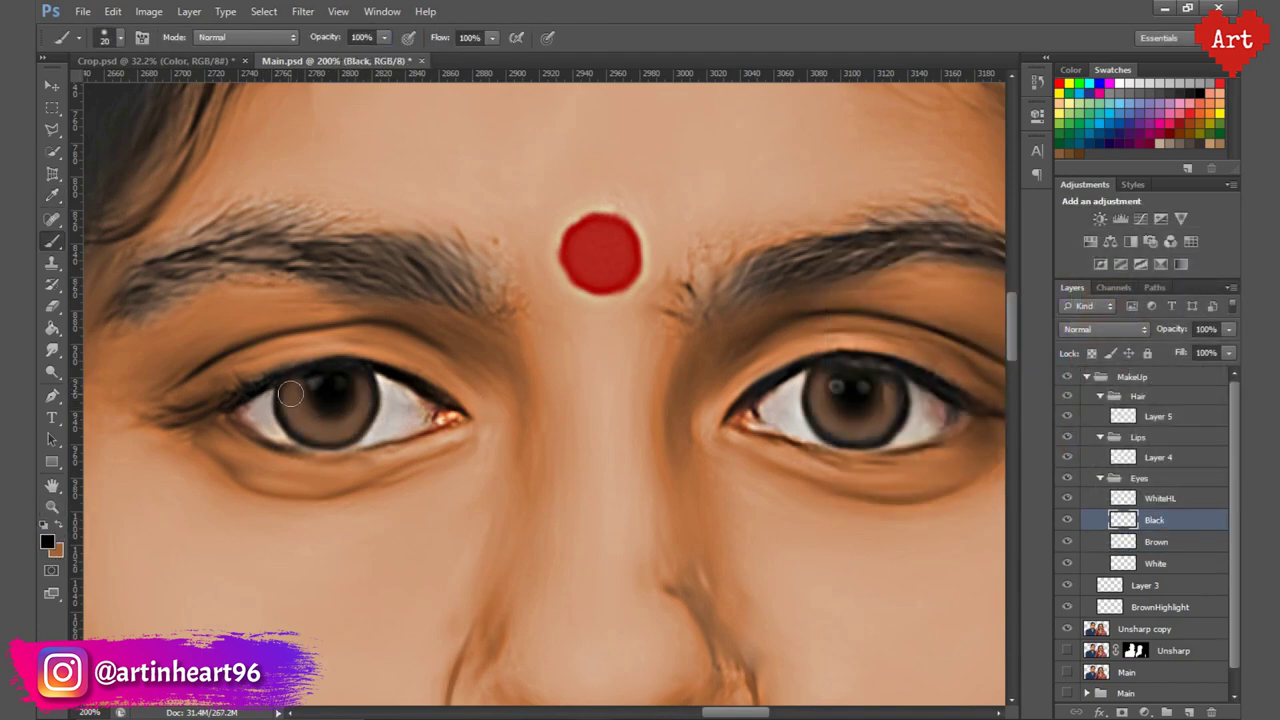
pyautogui.moveTo(295, 390); pyautogui.dragTo(545, 368)
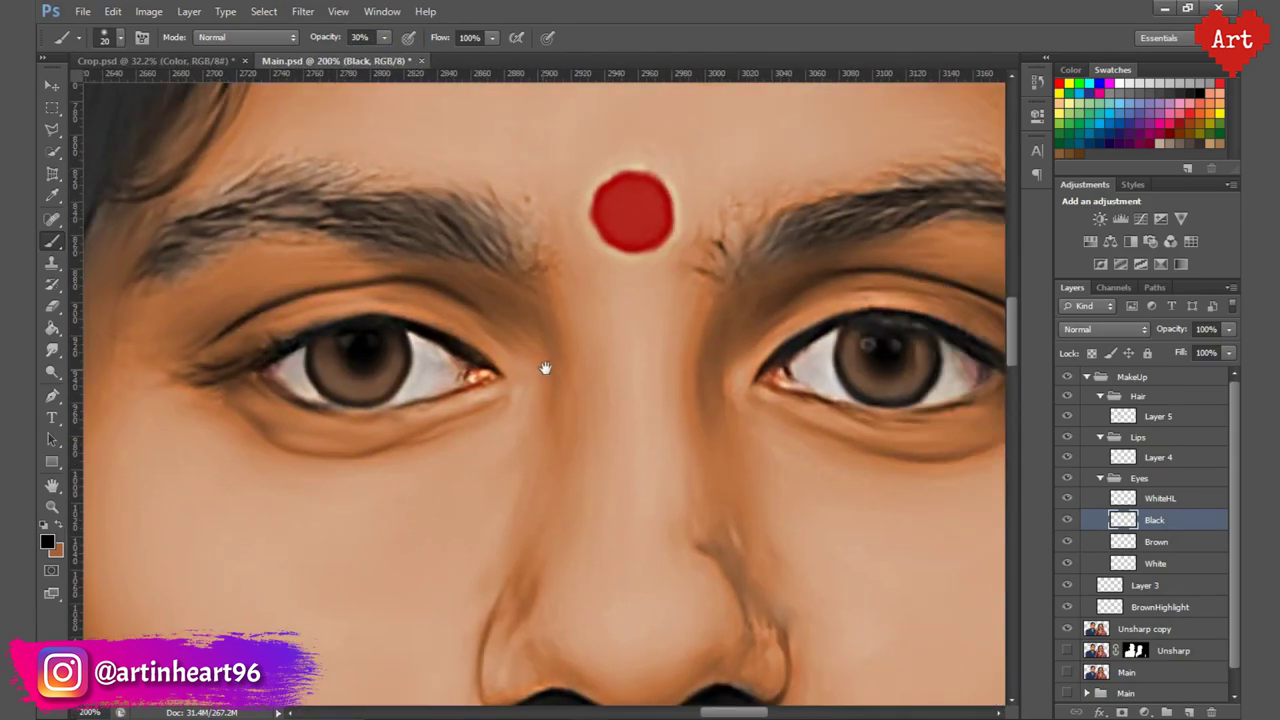
pyautogui.click(1160, 498)
pyautogui.click(46, 541)
pyautogui.click(831, 283)
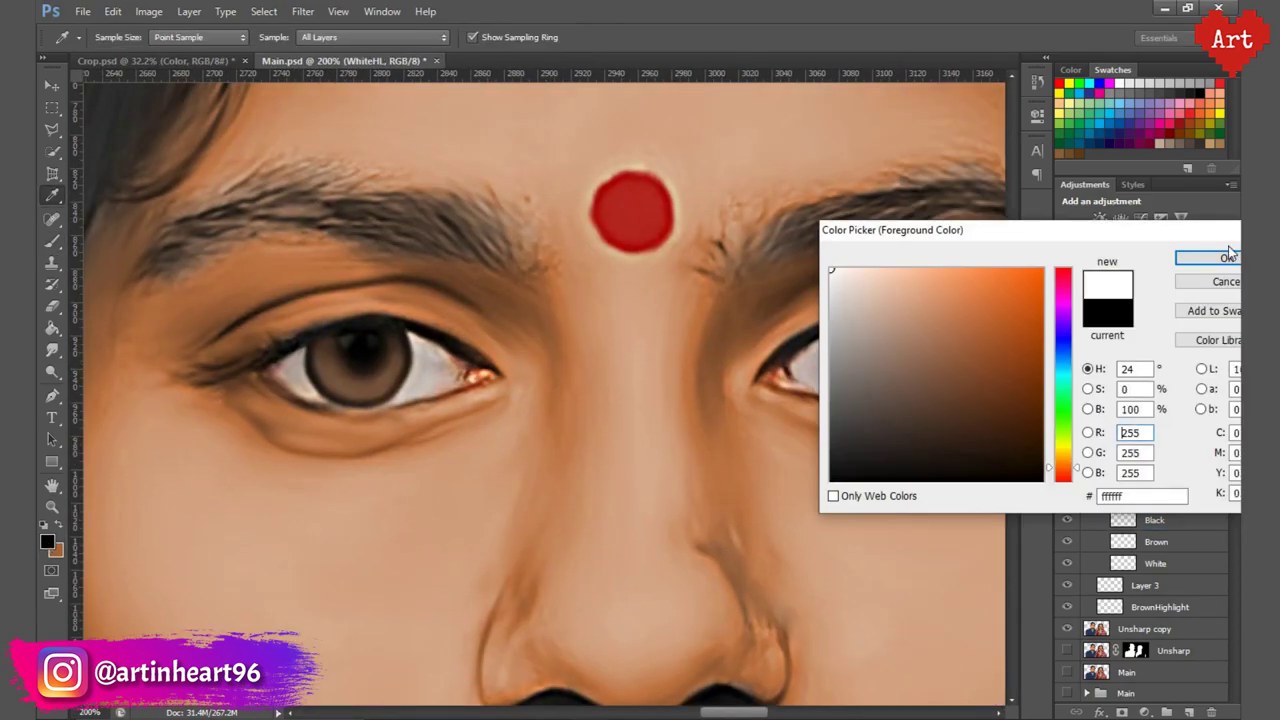
pyautogui.click(1228, 251)
pyautogui.click(104, 37)
pyautogui.click(360, 37)
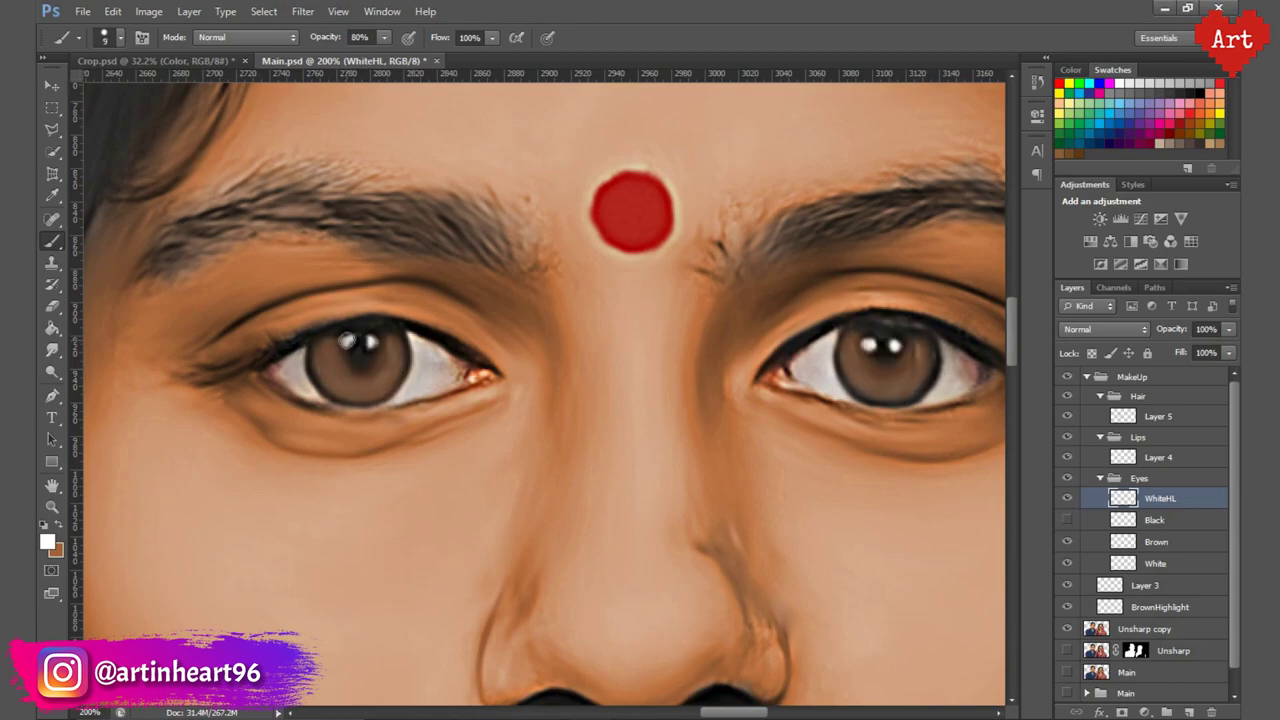
# Show the Black eye layer again and view the whole photo.
pyautogui.click(1067, 519)
pyautogui.hotkey('ctrl', '0')
pyautogui.scroll(2, 655, 356)
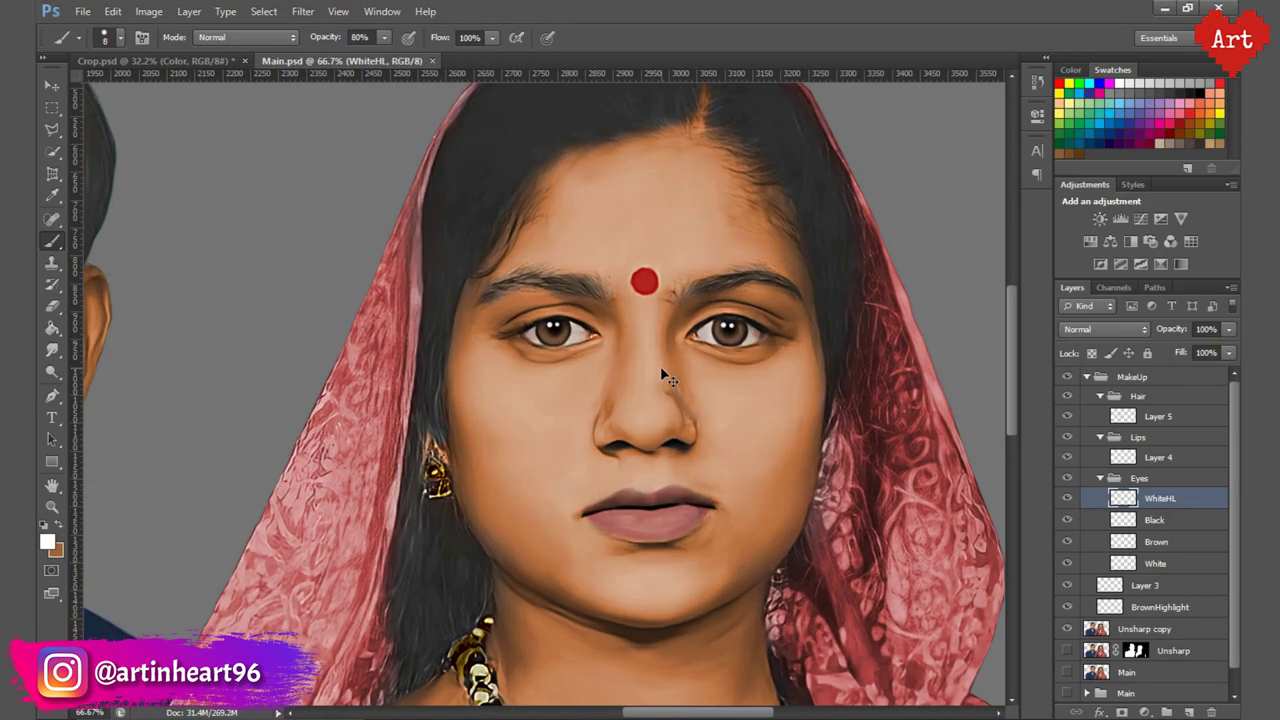
pyautogui.scroll(-1, 664, 375)
pyautogui.scroll(-2, 623, 323)
pyautogui.scroll(1, 617, 383)
# Paint pink at 30% opacity with a size-40 brush over the woman's lower lip.
pyautogui.scroll(1, 845, 488)
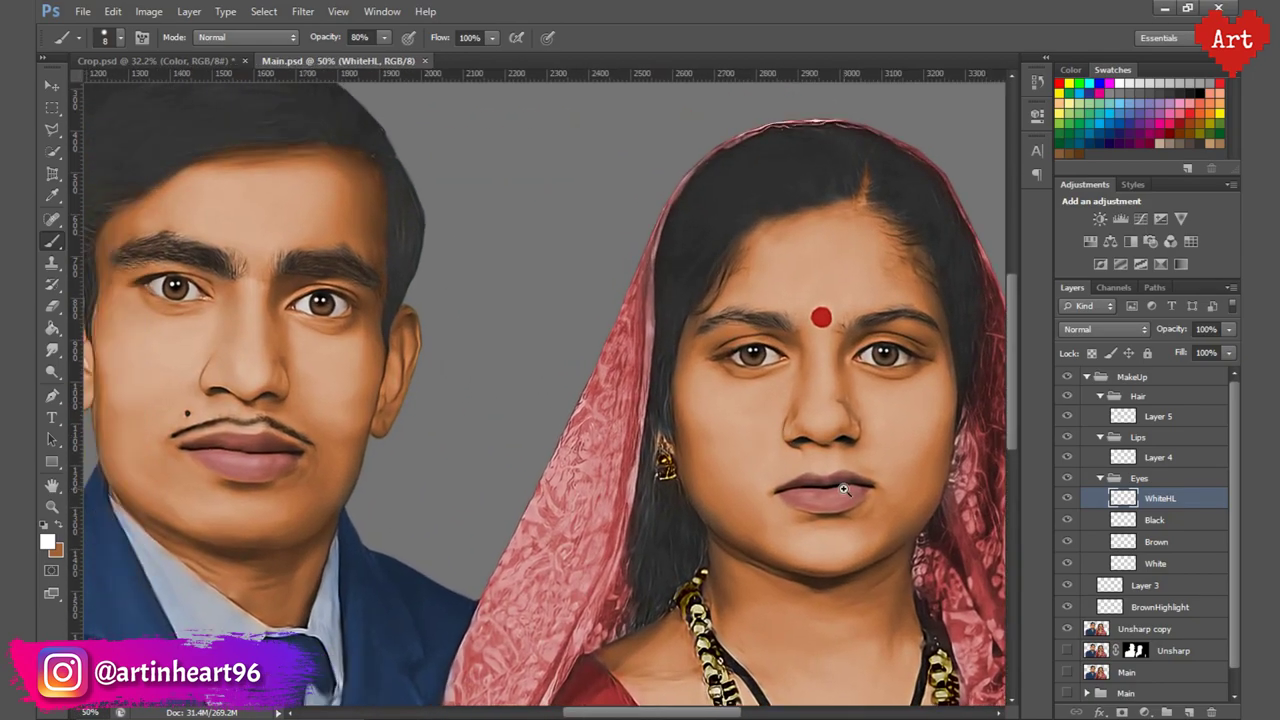
pyautogui.scroll(2, 845, 488)
pyautogui.scroll(1, 800, 560)
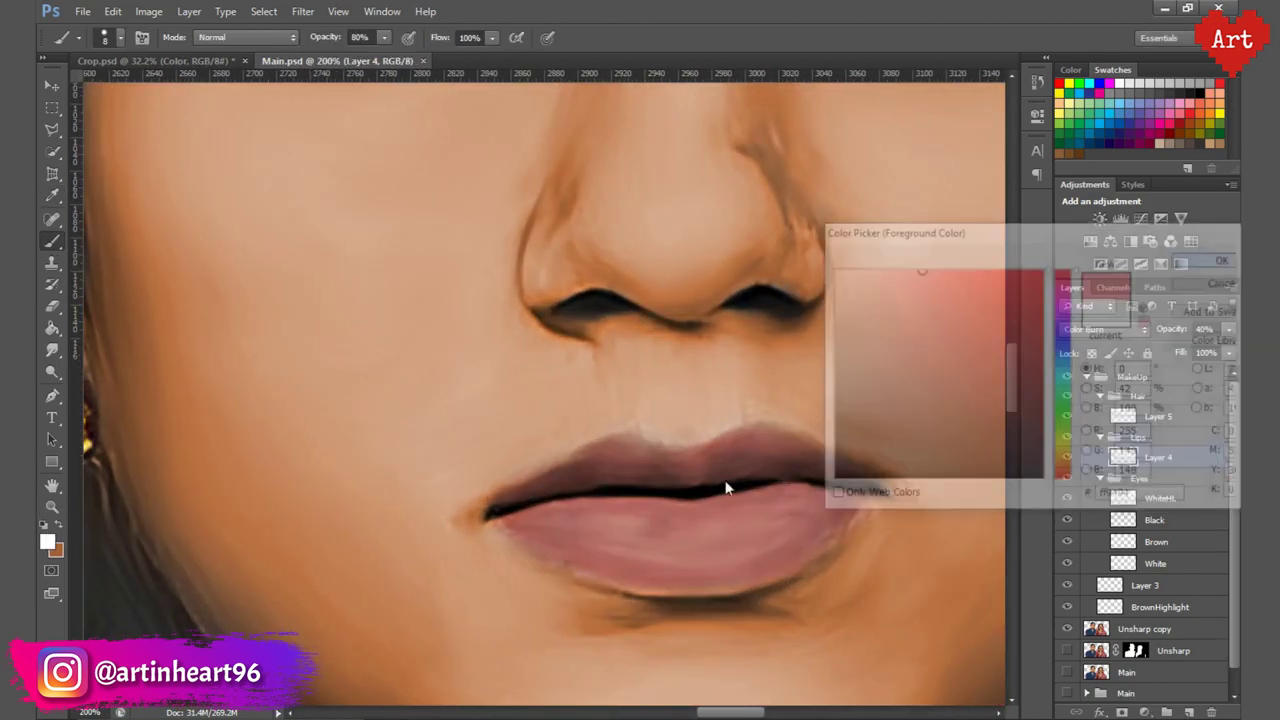
pyautogui.press('3')
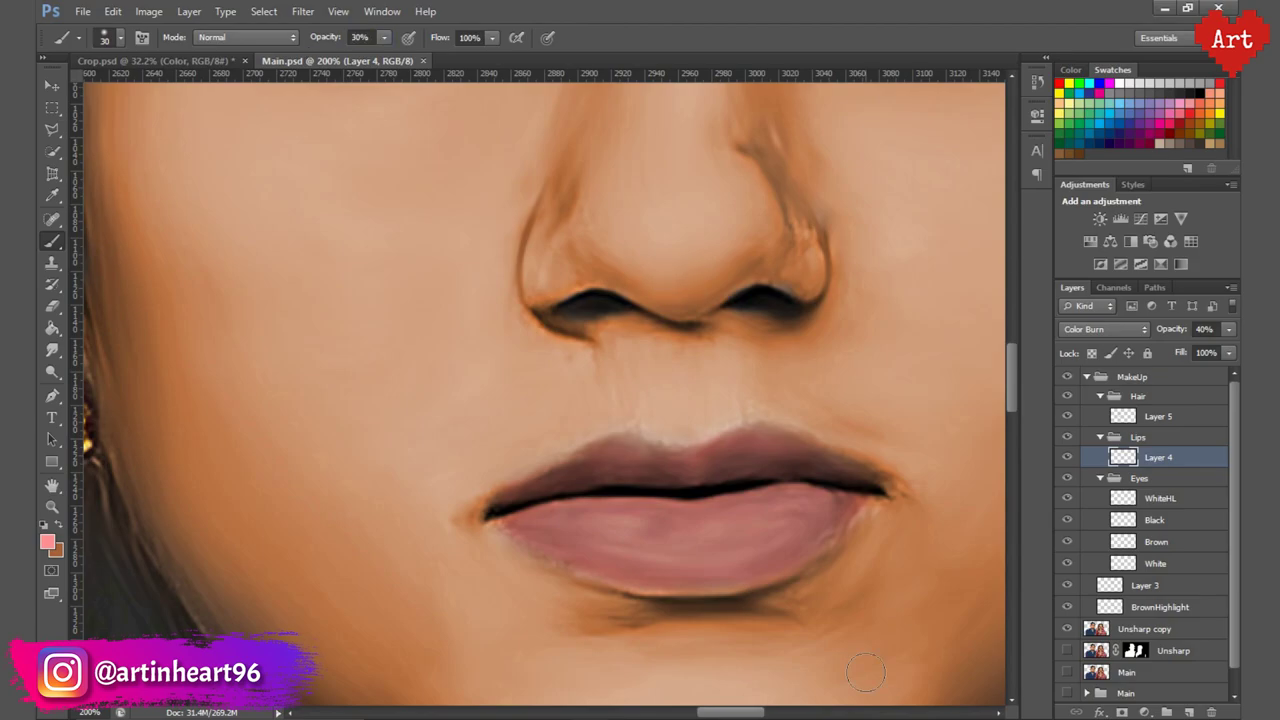
pyautogui.press(']')
pyautogui.moveTo(594, 537); pyautogui.dragTo(784, 503)
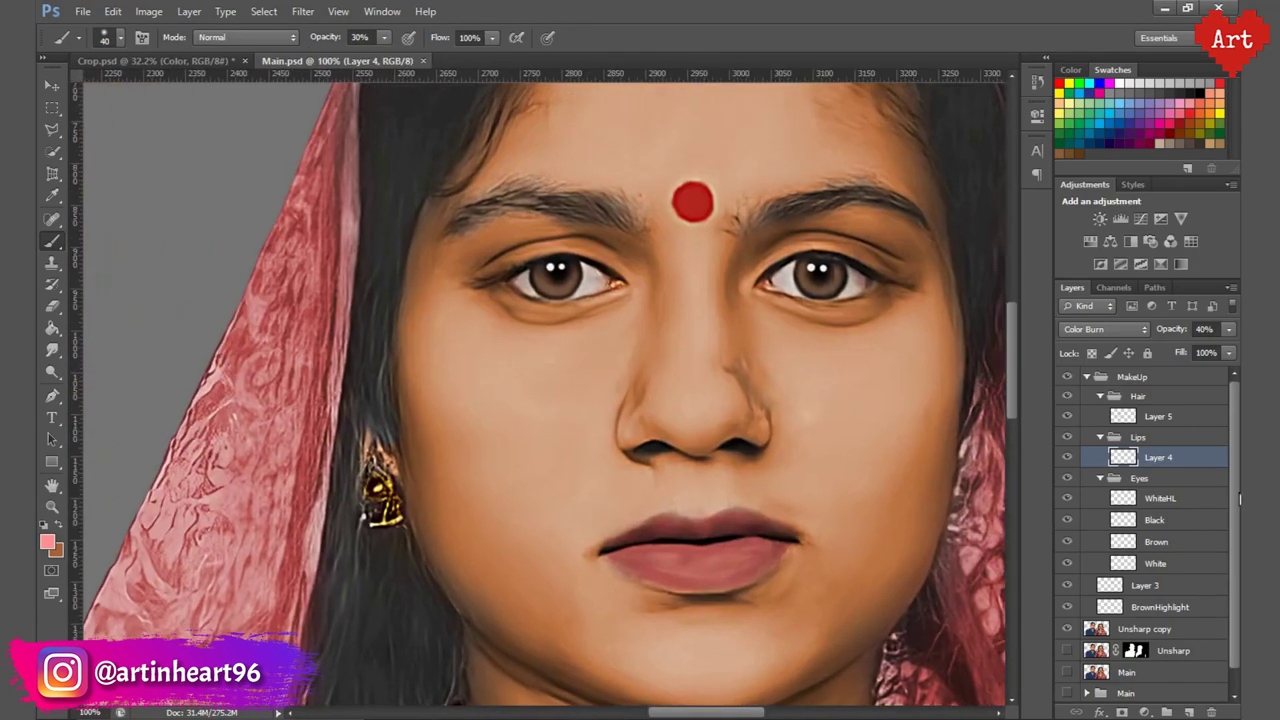
# On Layer 5 in the Hair group, brush brown along the woman's forehead hairline.
pyautogui.click(1090, 417)
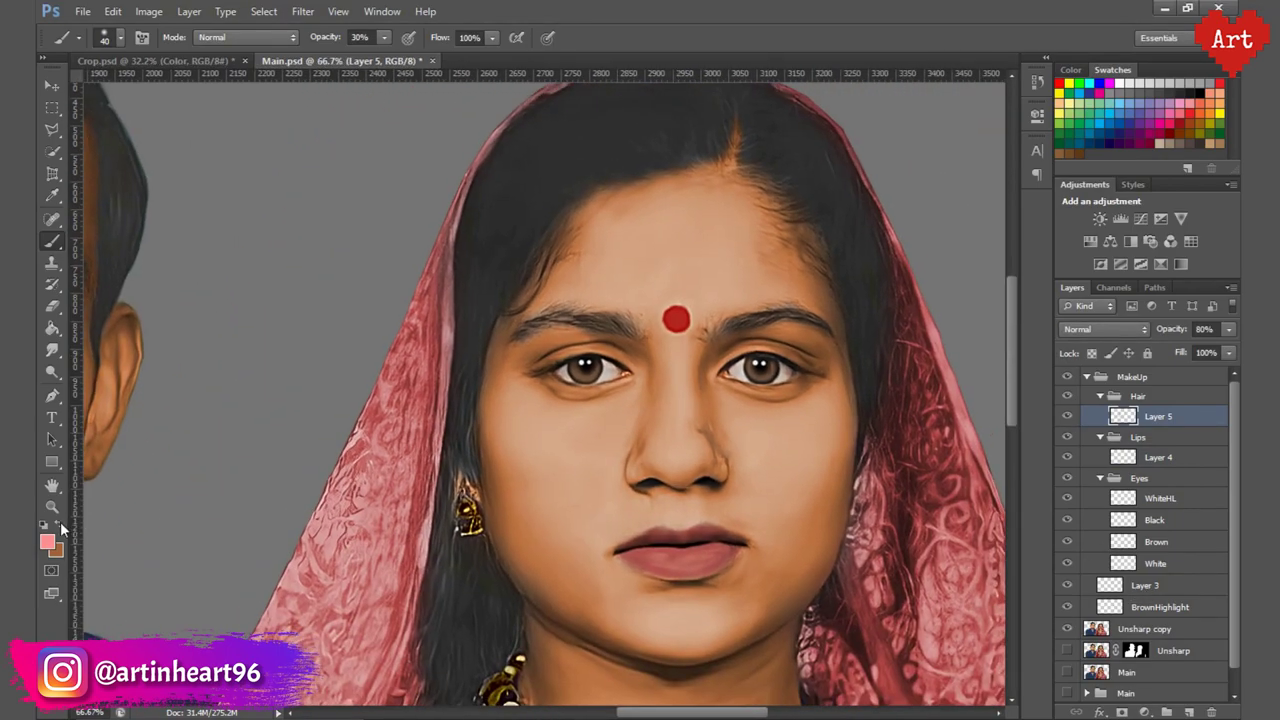
pyautogui.press('x')
pyautogui.press(']')
pyautogui.moveTo(486, 240); pyautogui.dragTo(843, 149)
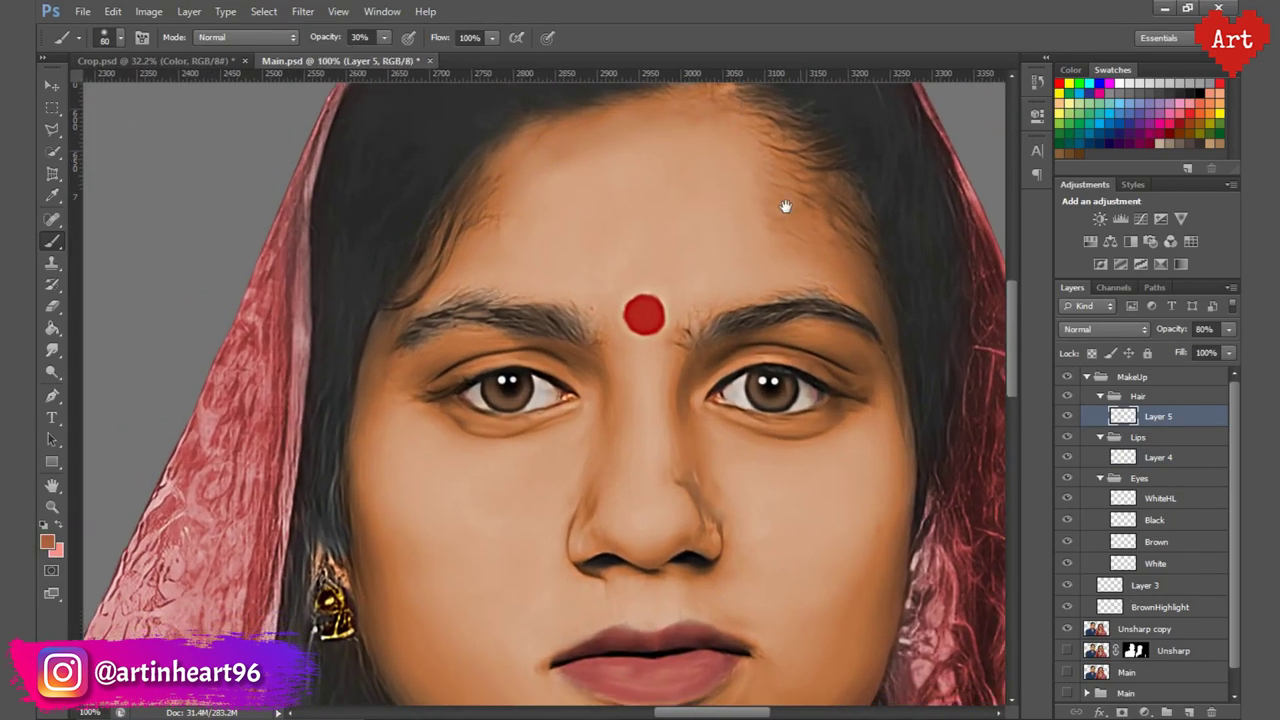
# Return to Layer 4 with a size-80 brush at 10% opacity for soft face shading.
pyautogui.hotkey('ctrl', '-')
pyautogui.press(']')
pyautogui.press(']')
pyautogui.press(']')
pyautogui.hotkey('alt', '[')
pyautogui.press('1')
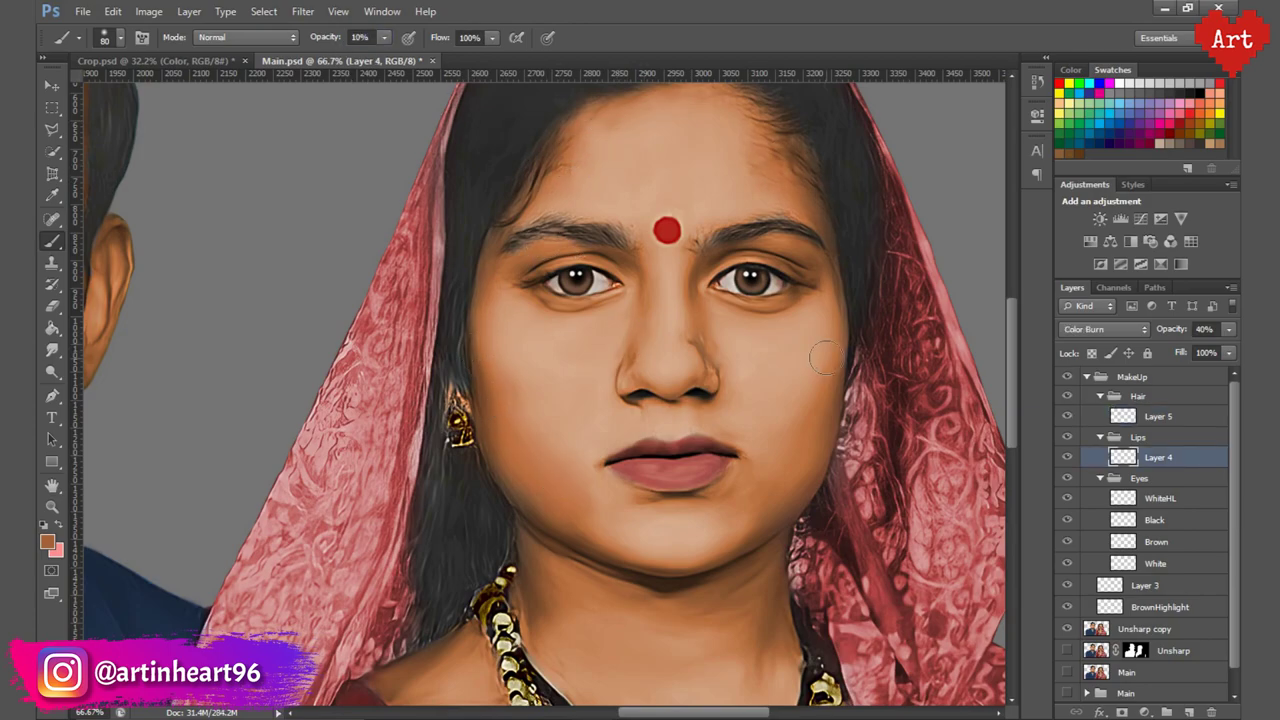
pyautogui.scroll(2, 586, 530)
pyautogui.hotkey('ctrl', '+')
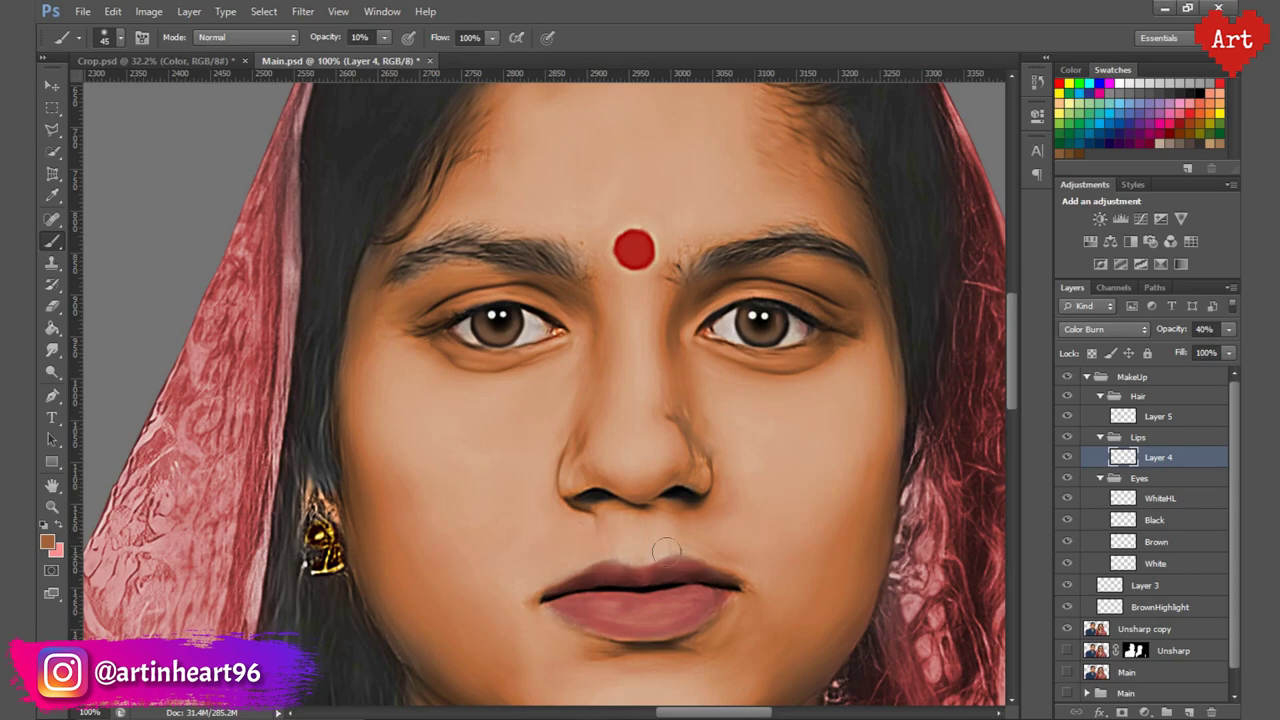
pyautogui.hotkey('ctrl', '-')
pyautogui.hotkey('ctrl', '-')
pyautogui.hotkey('ctrl', '-')
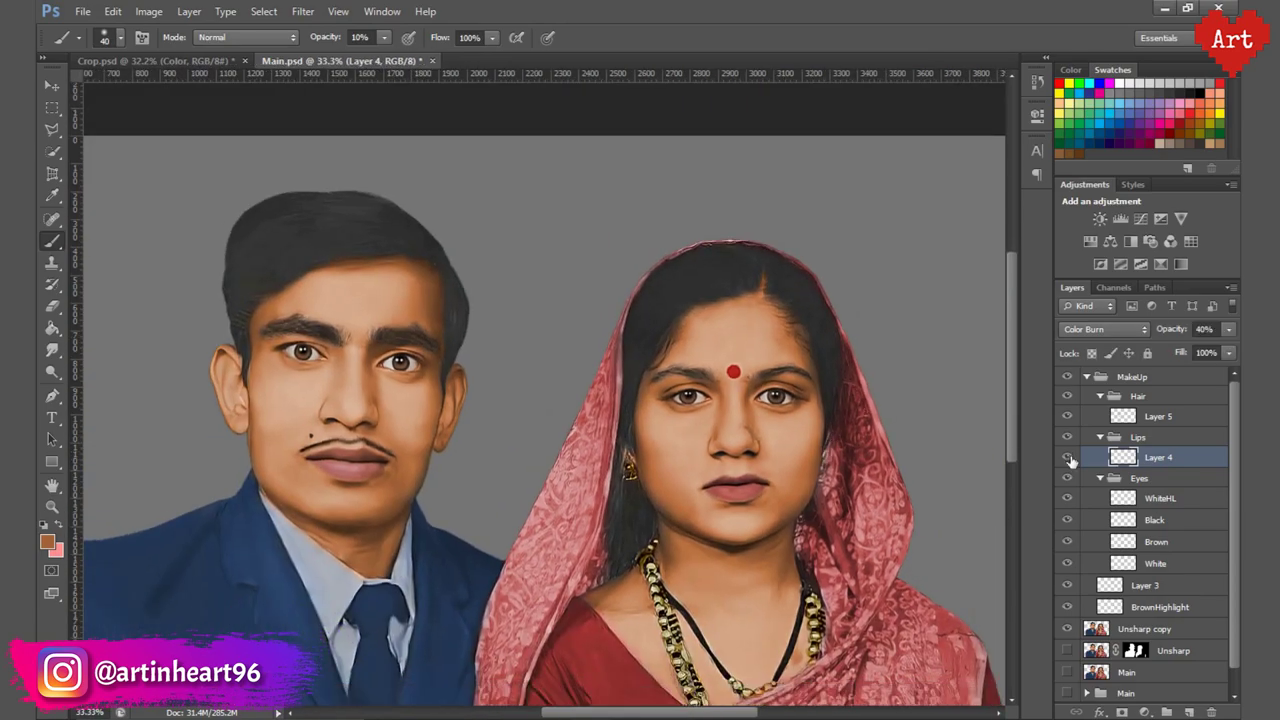
pyautogui.hotkey('ctrl', '-')
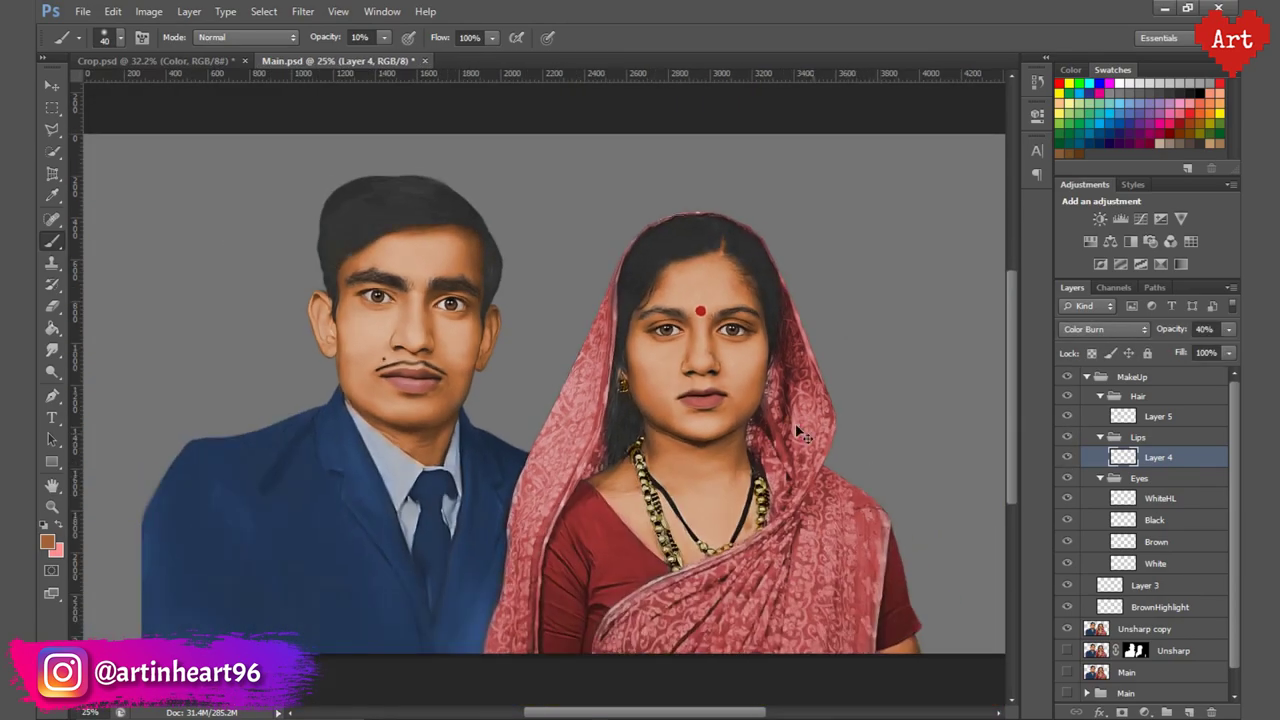
pyautogui.scroll(3, 720, 340)
# Erase the excess painted shading, leaving the foreground colour unchanged.
pyautogui.press('e')
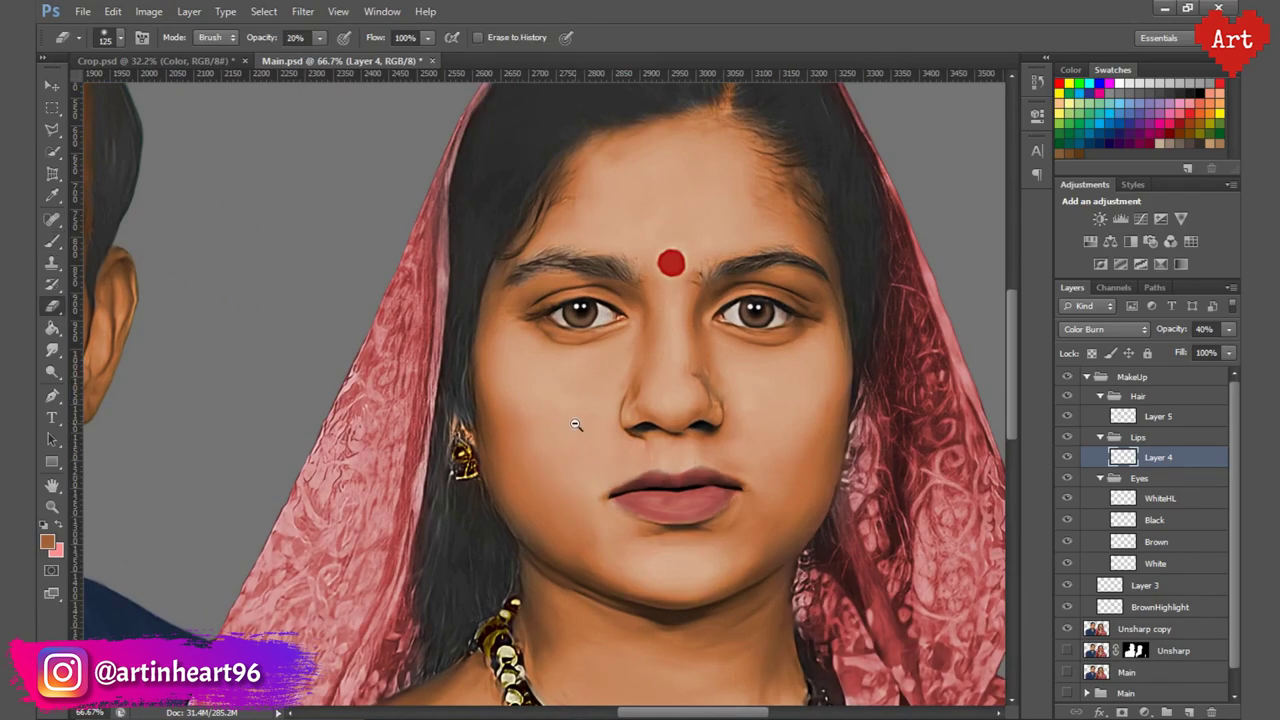
pyautogui.keyDown('ctrl'); pyautogui.keyDown('alt'); pyautogui.click(575, 424); pyautogui.keyUp('alt'); pyautogui.keyUp('ctrl')
pyautogui.click(46, 541)
pyautogui.press('Escape')
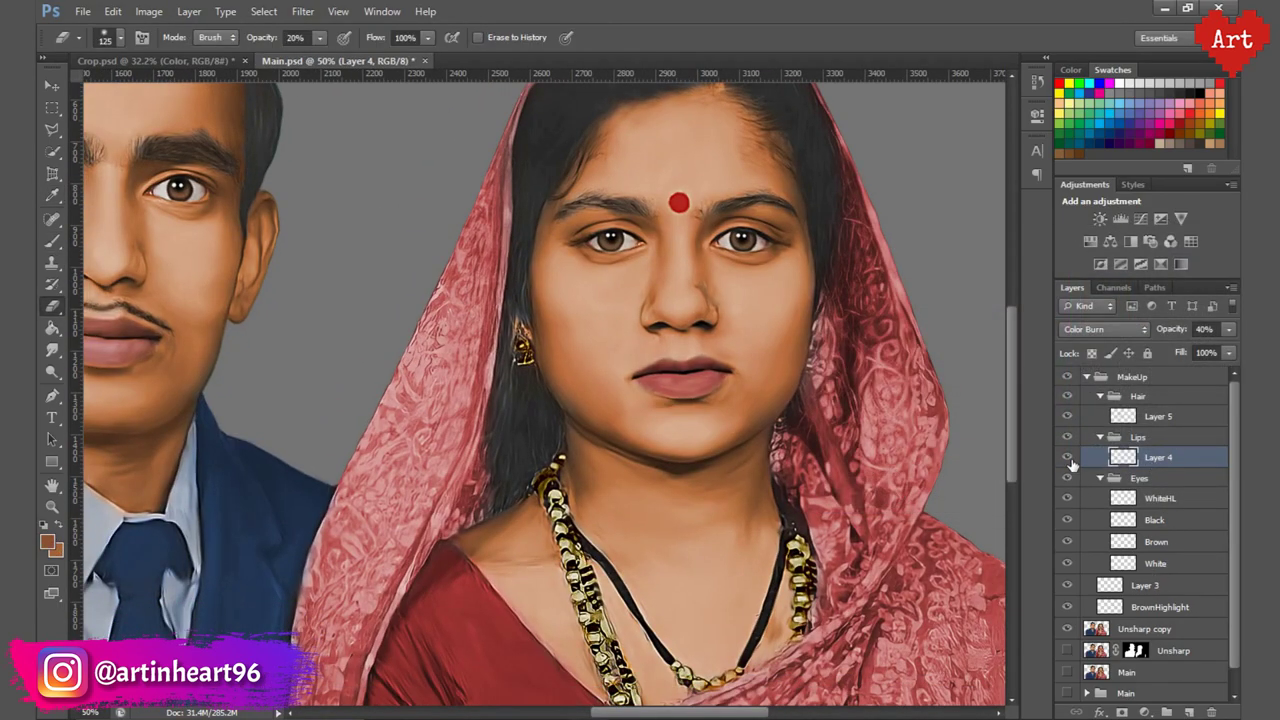
pyautogui.scroll(1, 720, 400)
pyautogui.scroll(-2, 737, 357)
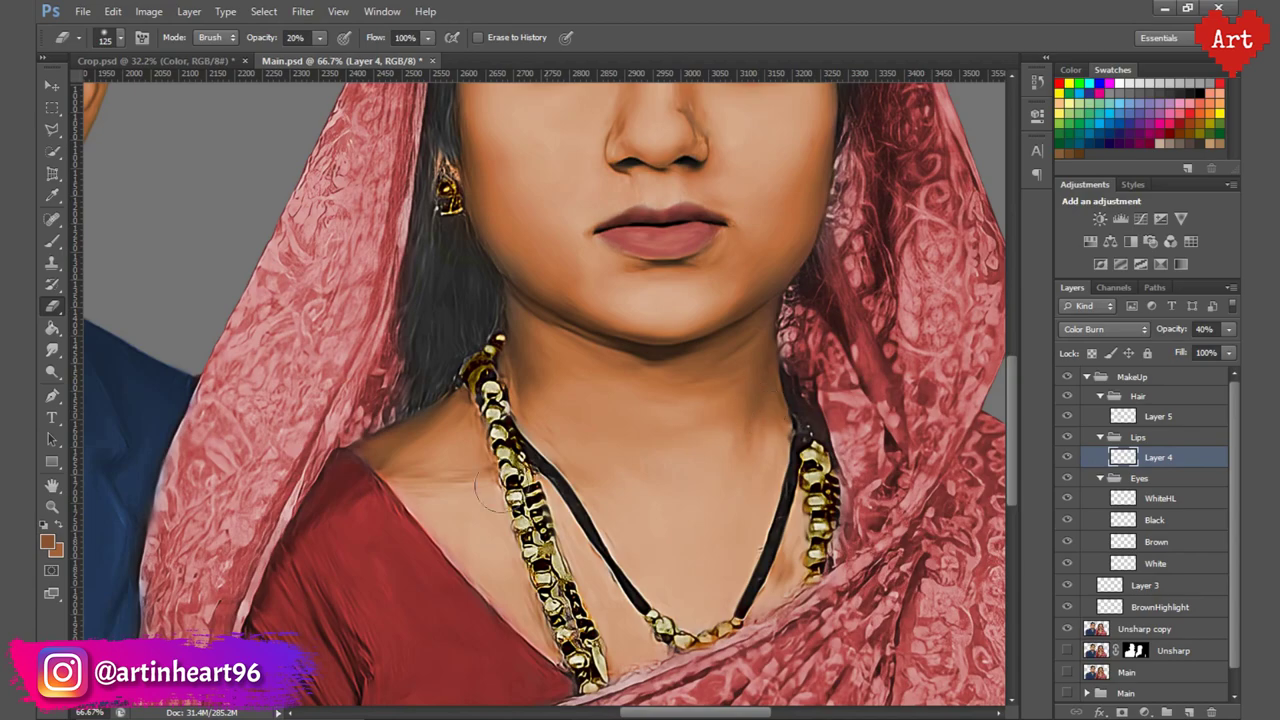
# Go back to the brush at size 125 and review the shading across the whole photo.
pyautogui.press('b')
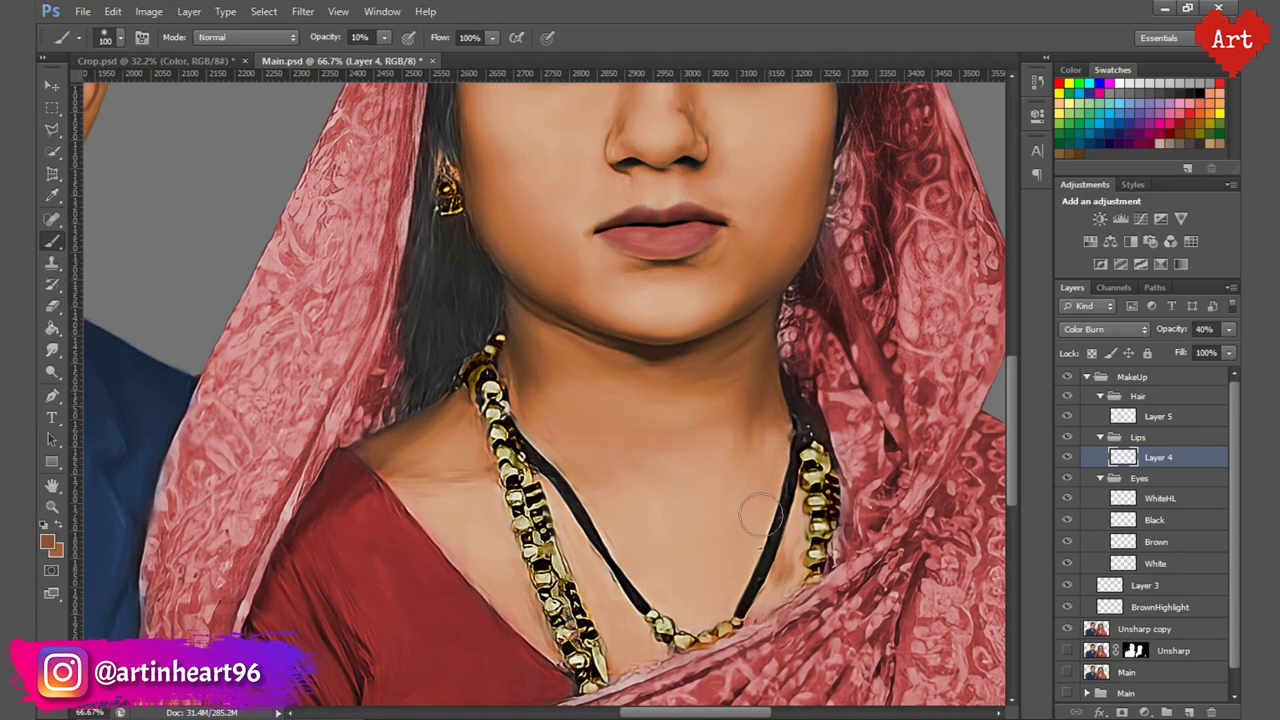
pyautogui.press(']')
pyautogui.press(']')
pyautogui.press(']')
pyautogui.hotkey('ctrl', '-')
pyautogui.hotkey('ctrl', '-')
pyautogui.hotkey('ctrl', '0')
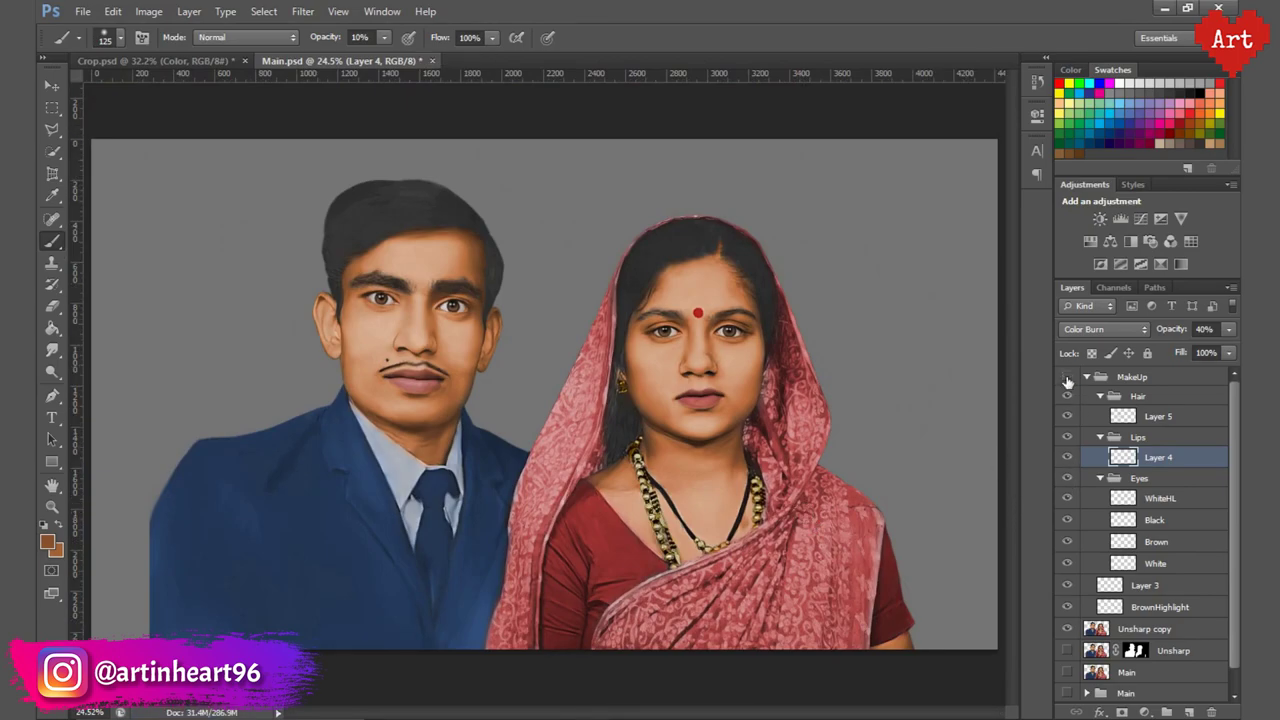
pyautogui.hotkey('ctrl', '+')
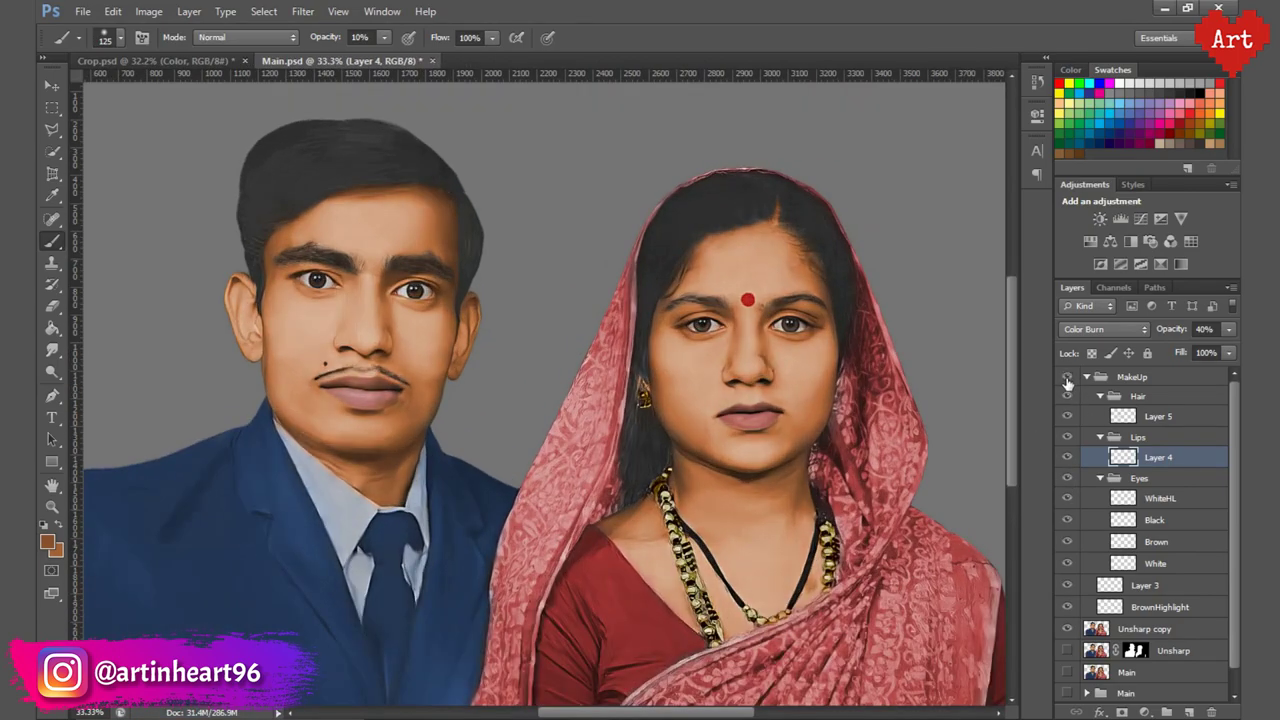
pyautogui.hotkey('ctrl', '+')
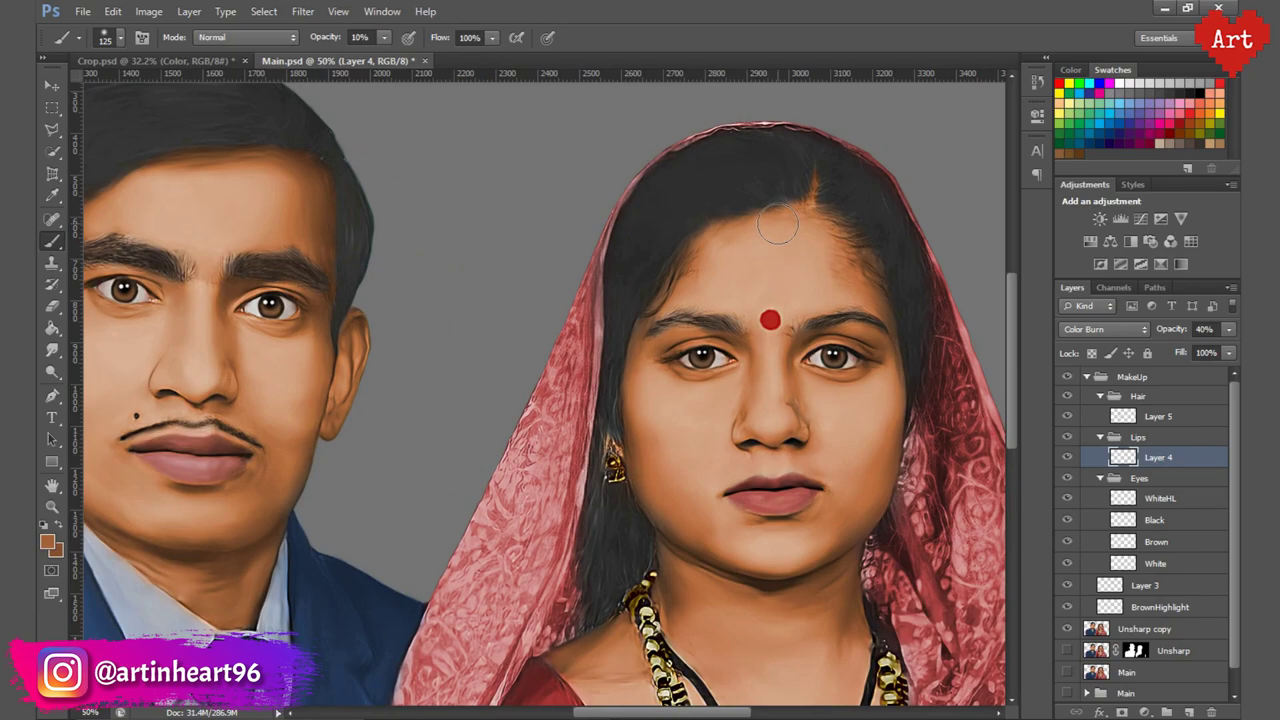
pyautogui.hotkey('ctrl', '0')
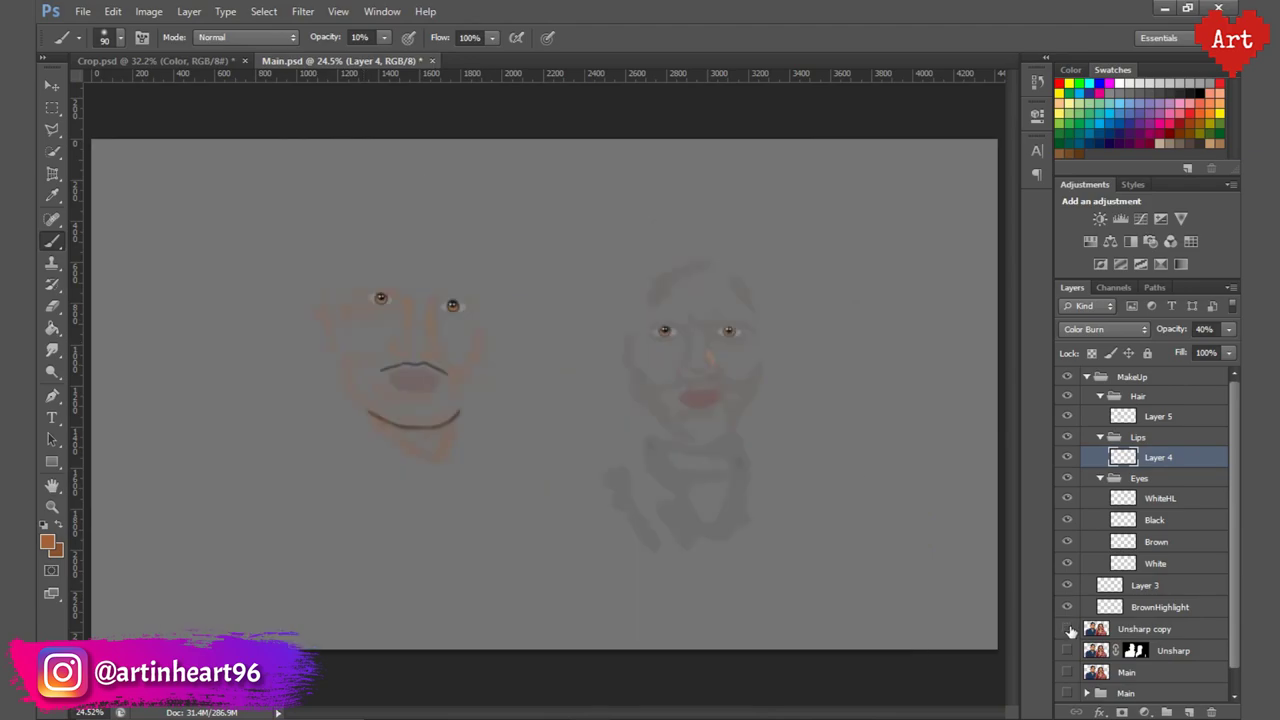
# Show the Unsharp copy layer and add a new layer named Exposure above the Hair group.
pyautogui.click(1138, 396)
pyautogui.hotkey('ctrl', 'shift', 'alt', 'n')
pyautogui.moveTo(1154, 426); pyautogui.dragTo(1146, 388)
pyautogui.doubleClick(1146, 396)
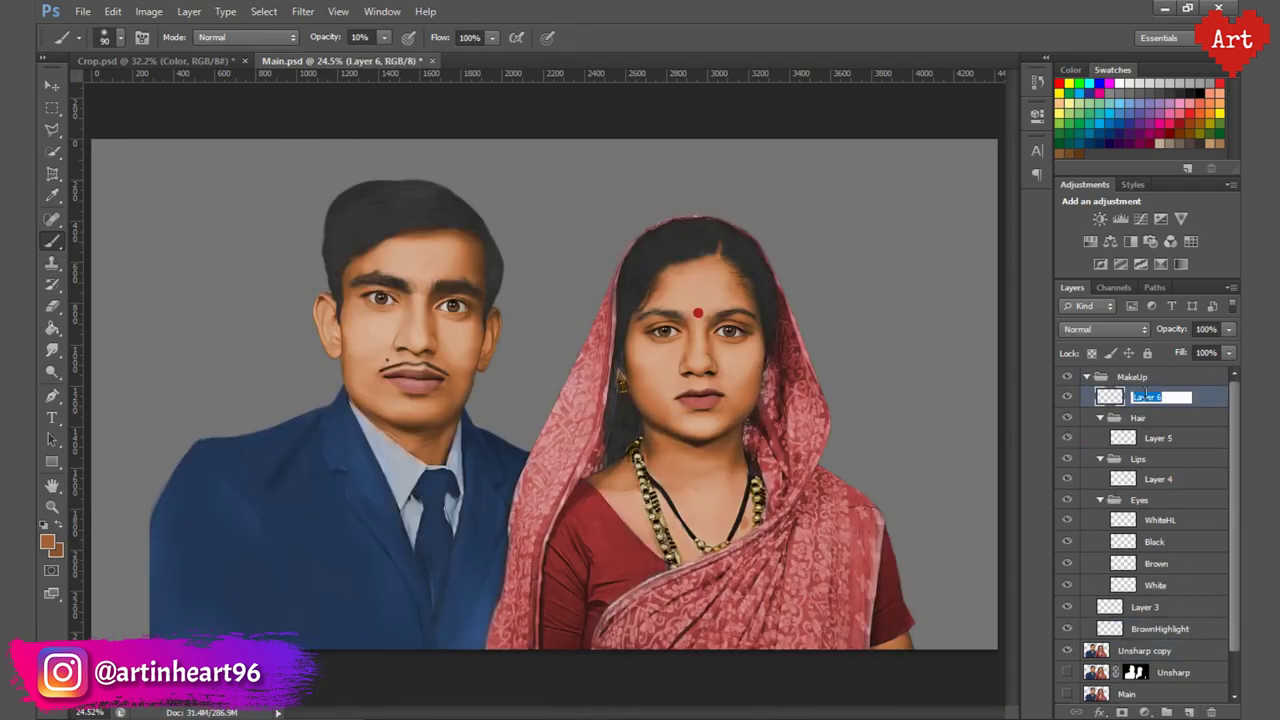
pyautogui.write('Exposure')
pyautogui.press('Return')
pyautogui.scroll(4, 560, 340)
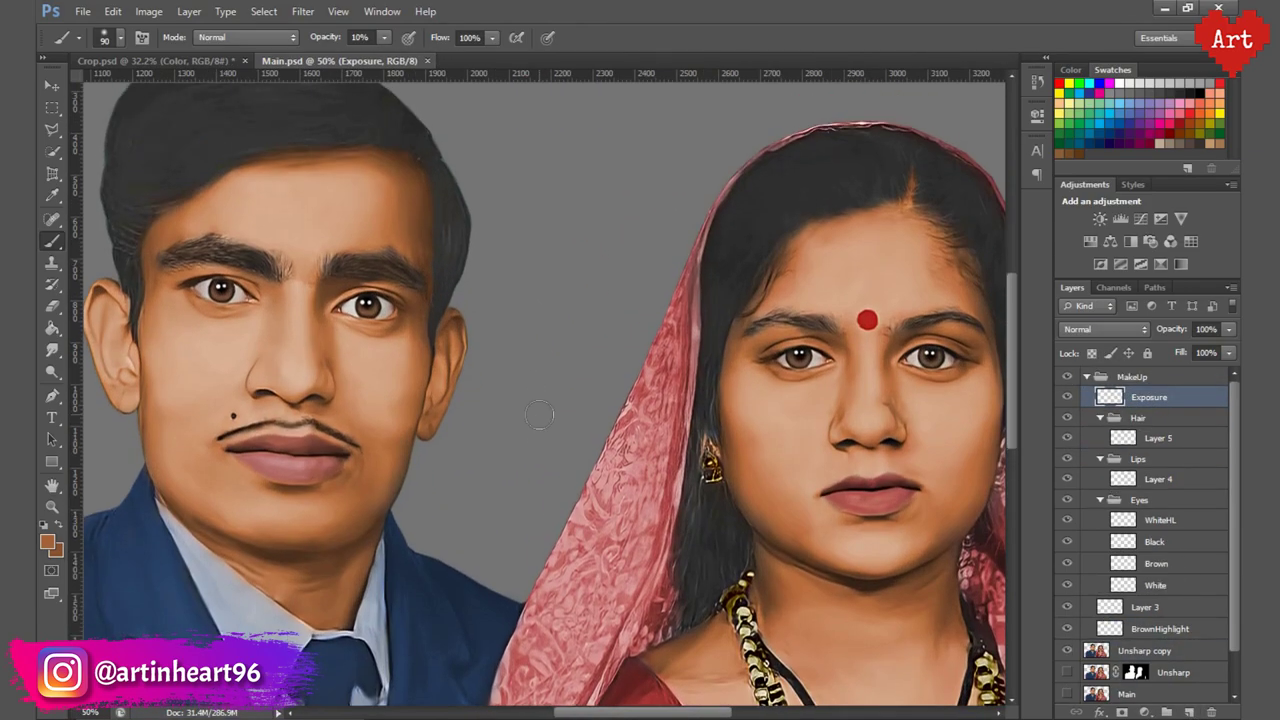
# Set the paint colour to white for soft face highlights, then save the document.
pyautogui.click(46, 542)
pyautogui.click(850, 283)
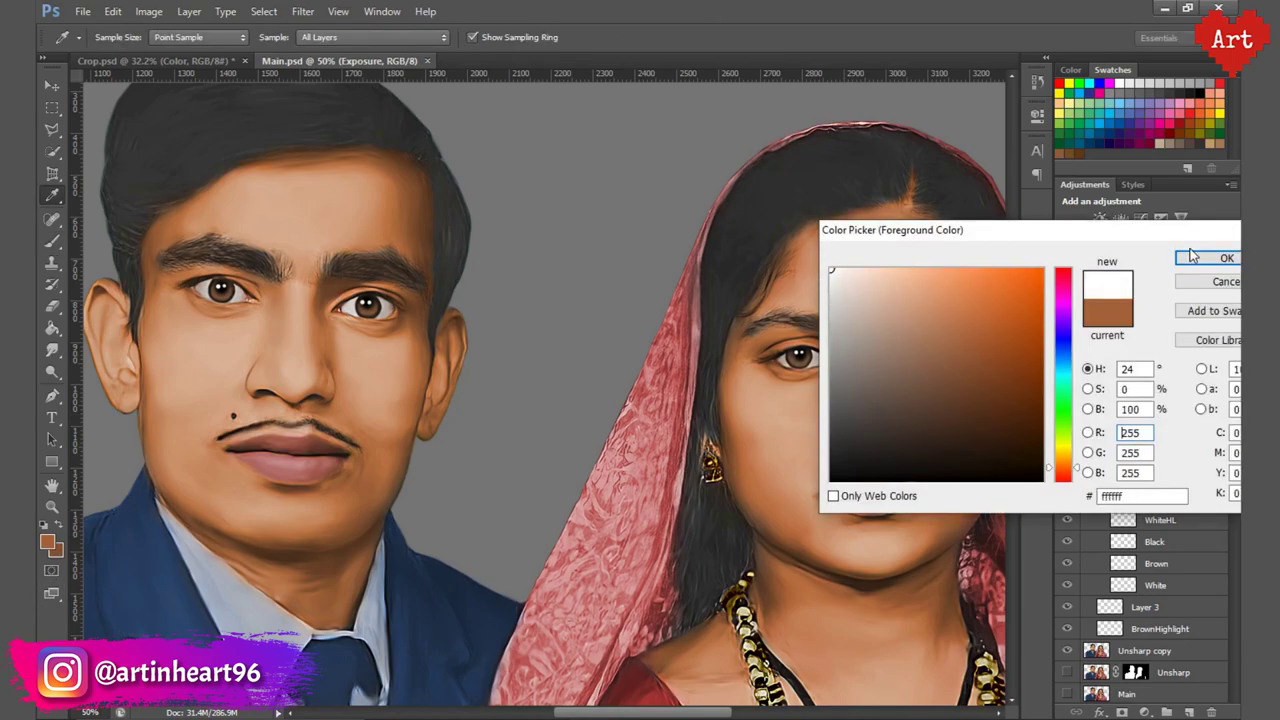
pyautogui.click(1200, 258)
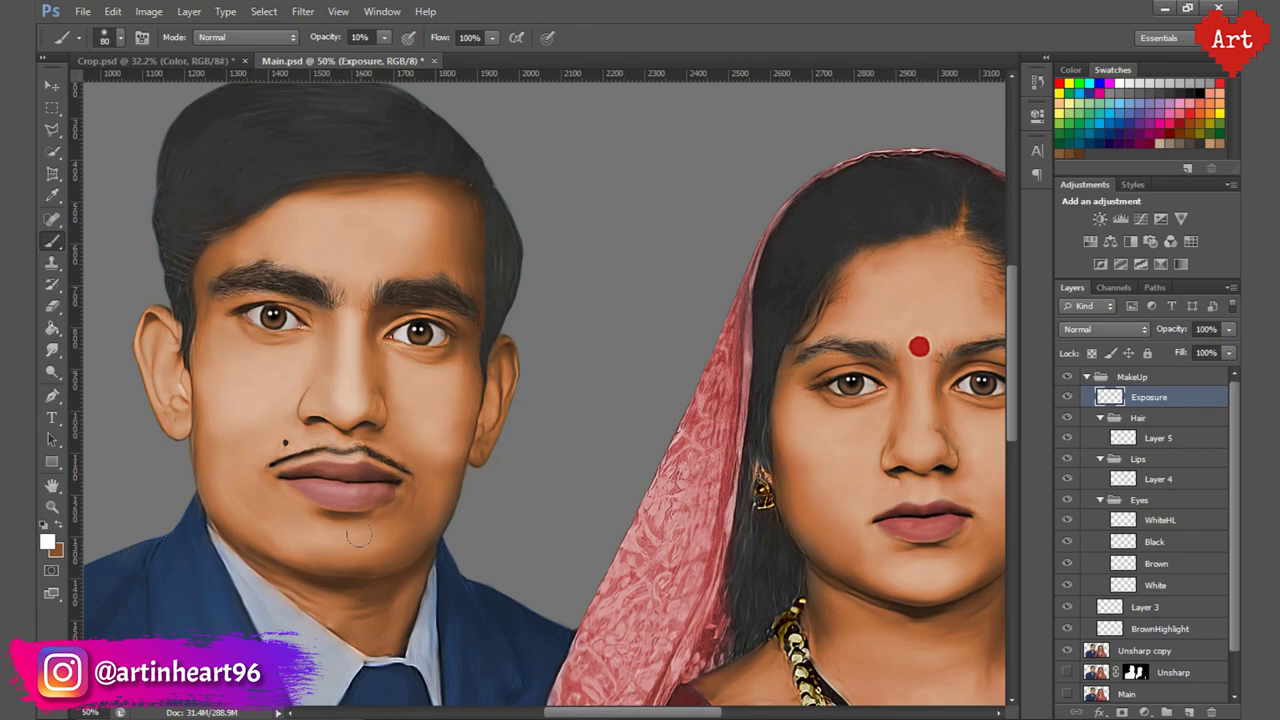
pyautogui.moveTo(668, 425); pyautogui.dragTo(584, 409)
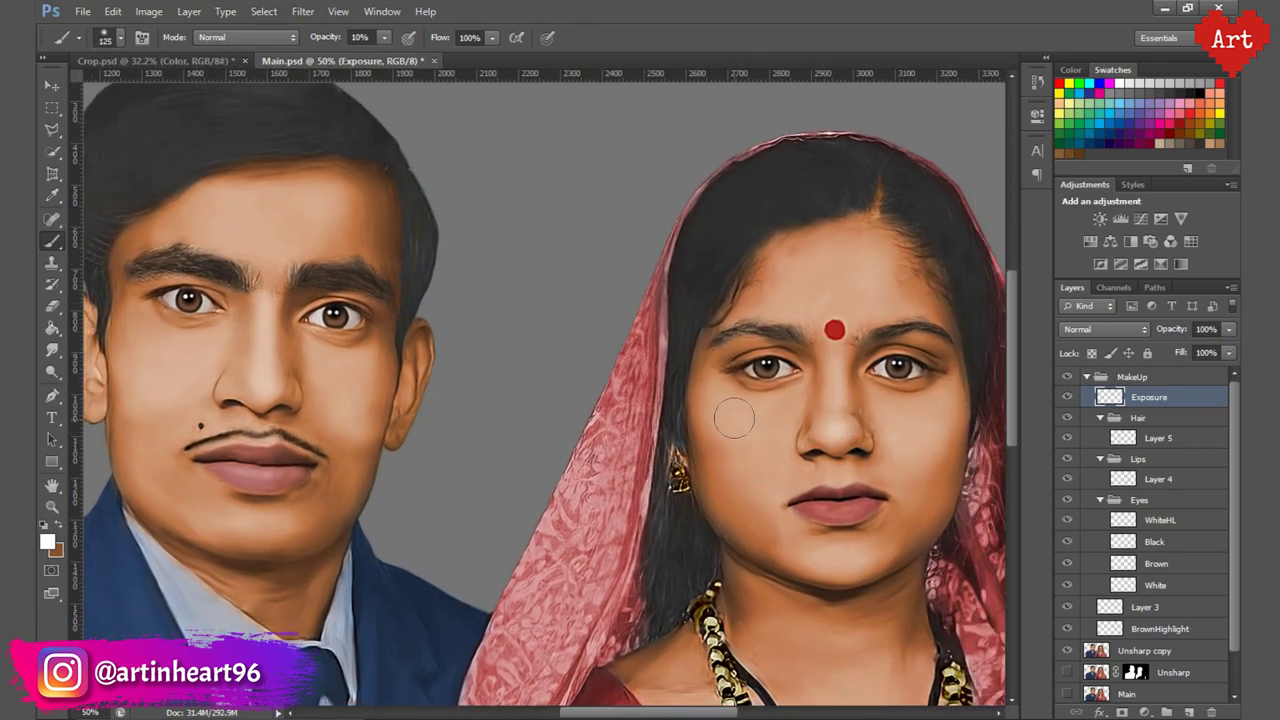
pyautogui.hotkey('ctrl', '0')
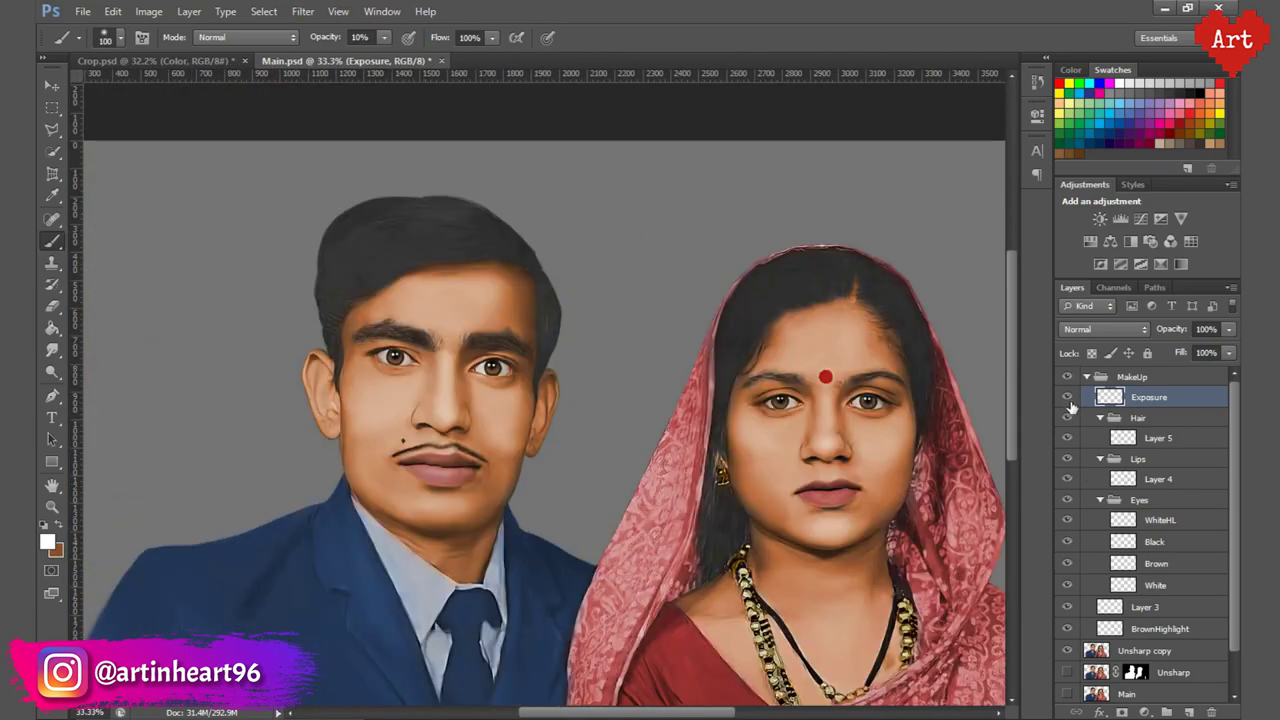
pyautogui.hotkey('ctrl', 's')
pyautogui.click(1150, 650)
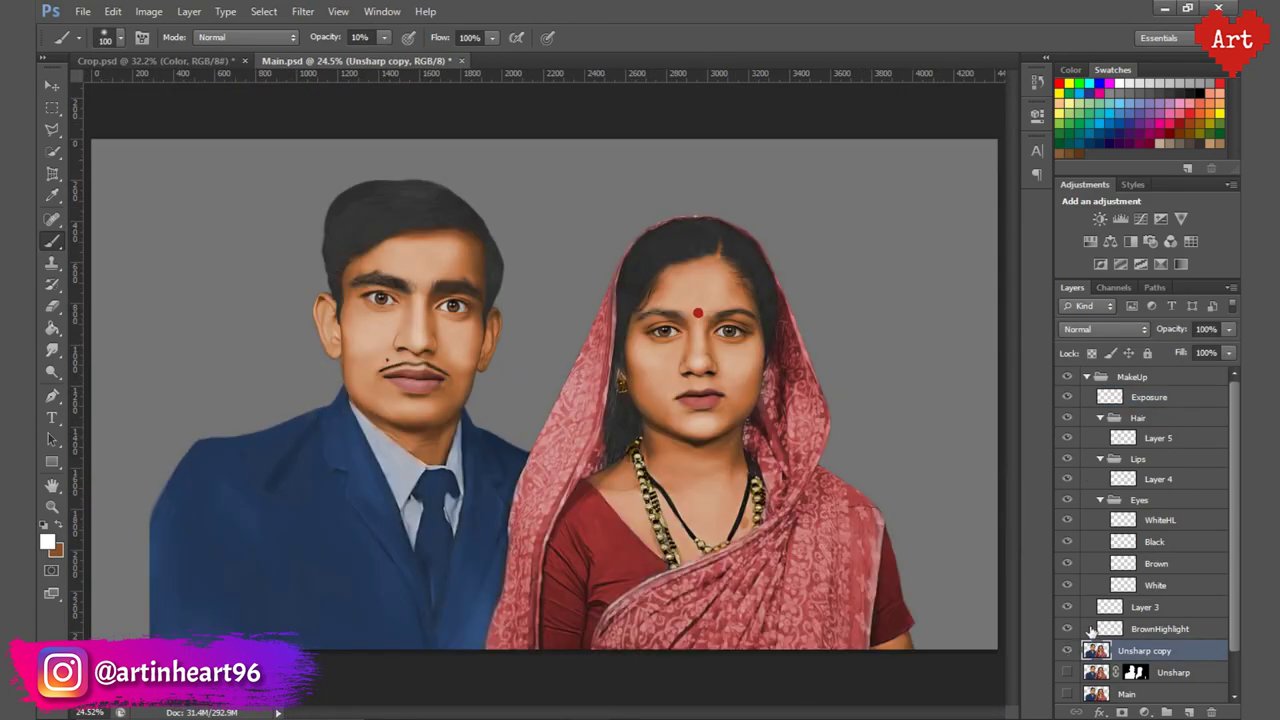
# Add a Brightness/Contrast adjustment clipped to the photo layer with contrast -9.
pyautogui.click(1144, 712)
pyautogui.click(1100, 412)
pyautogui.click(887, 389)
pyautogui.moveTo(894, 232); pyautogui.dragTo(884, 232)
pyautogui.click(979, 216)
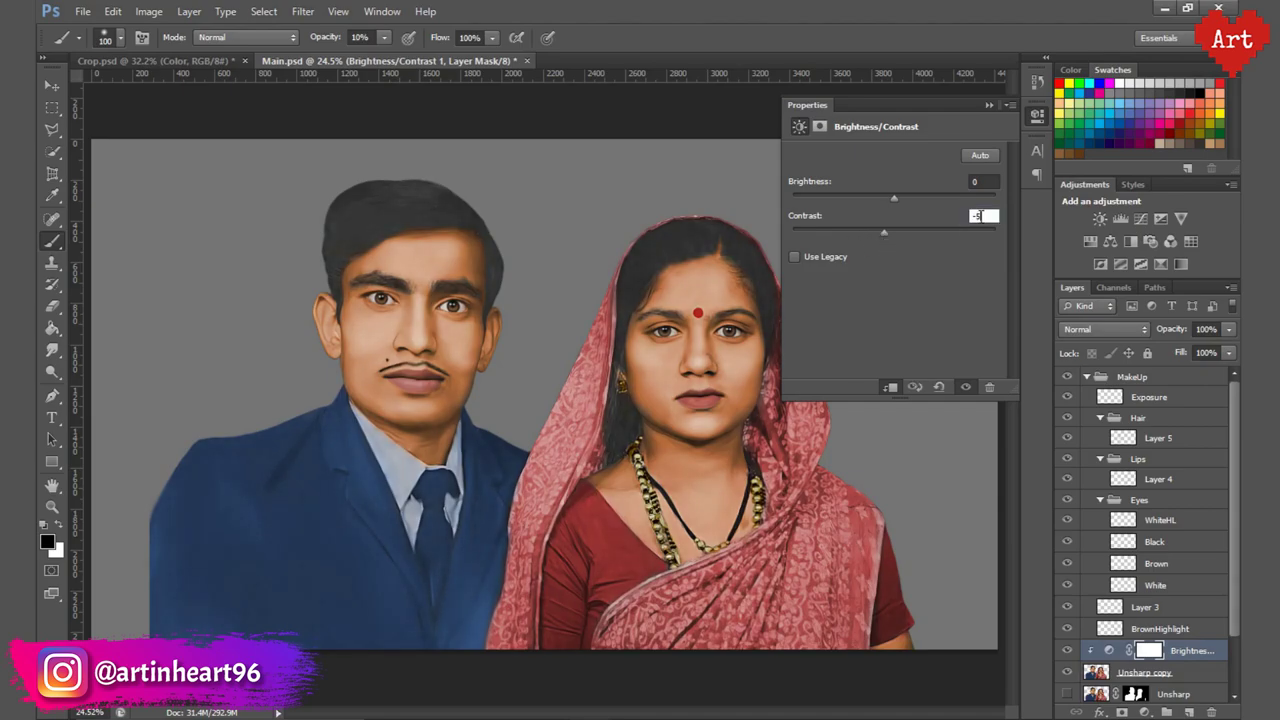
# Add a Selective Color adjustment that sets Reds to Cyan -39 and Black +17.
pyautogui.click(1180, 264)
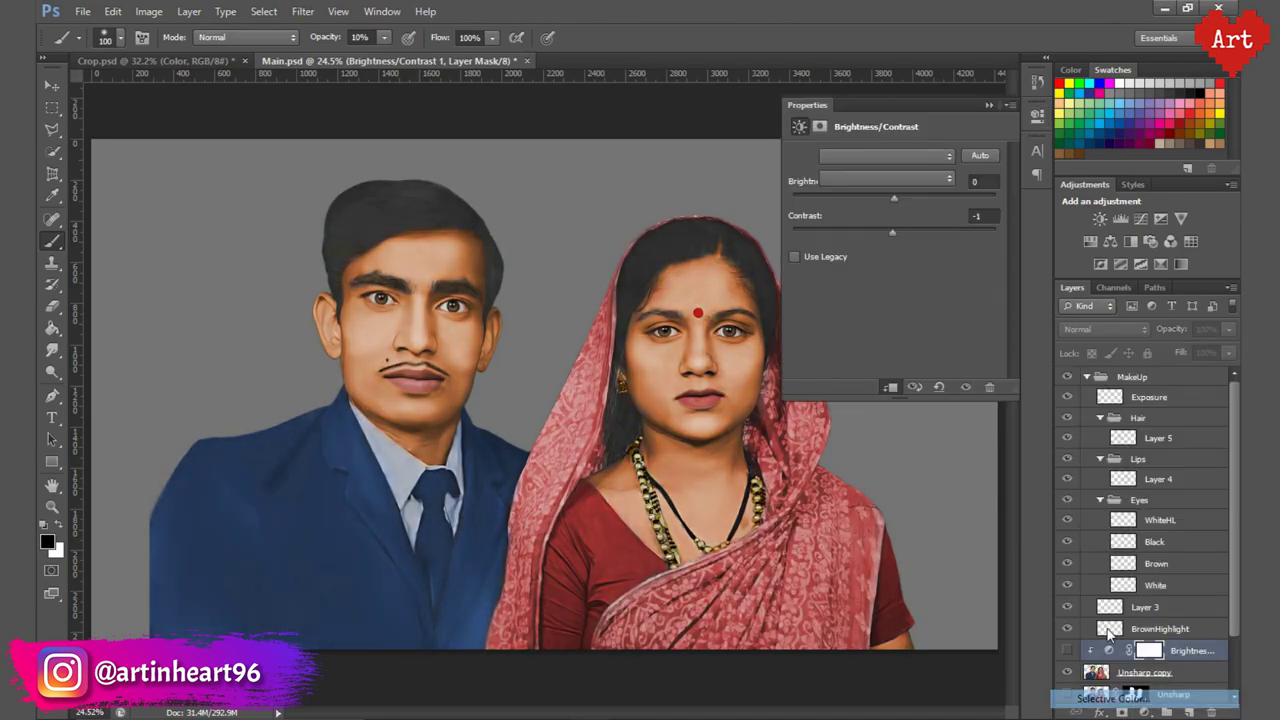
pyautogui.moveTo(845, 215); pyautogui.dragTo(855, 215)
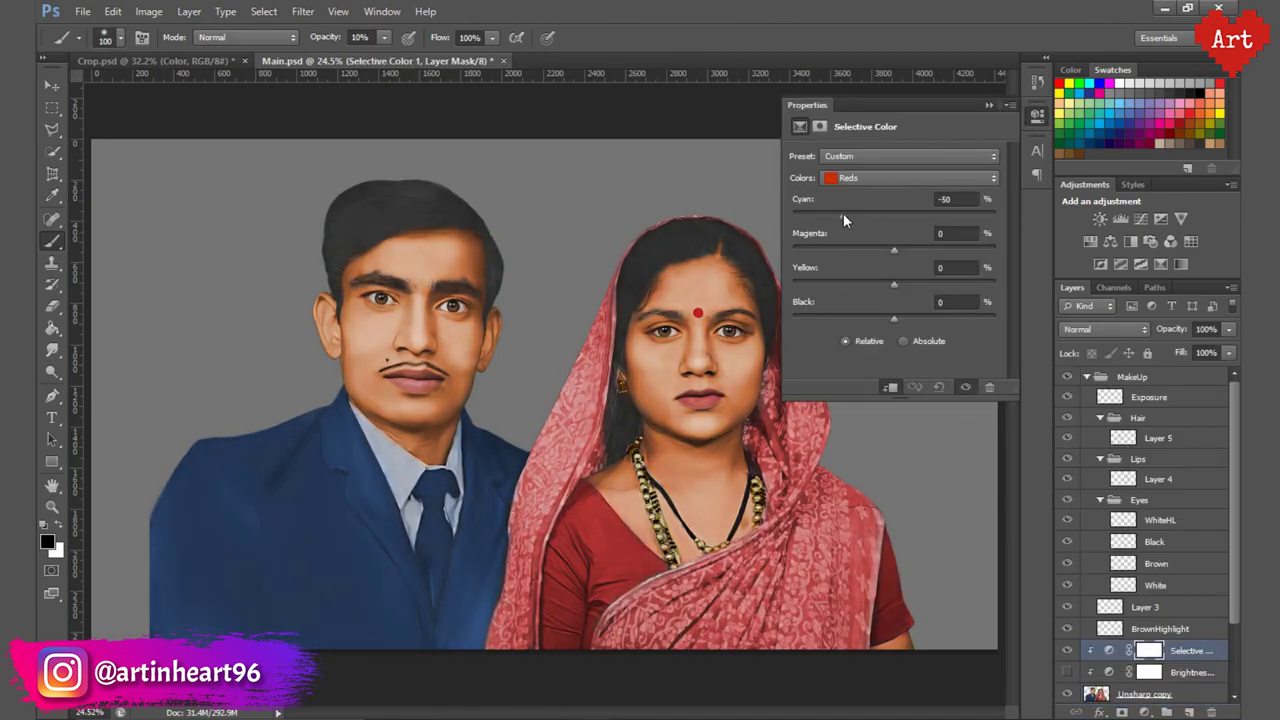
pyautogui.moveTo(894, 318); pyautogui.dragTo(907, 319)
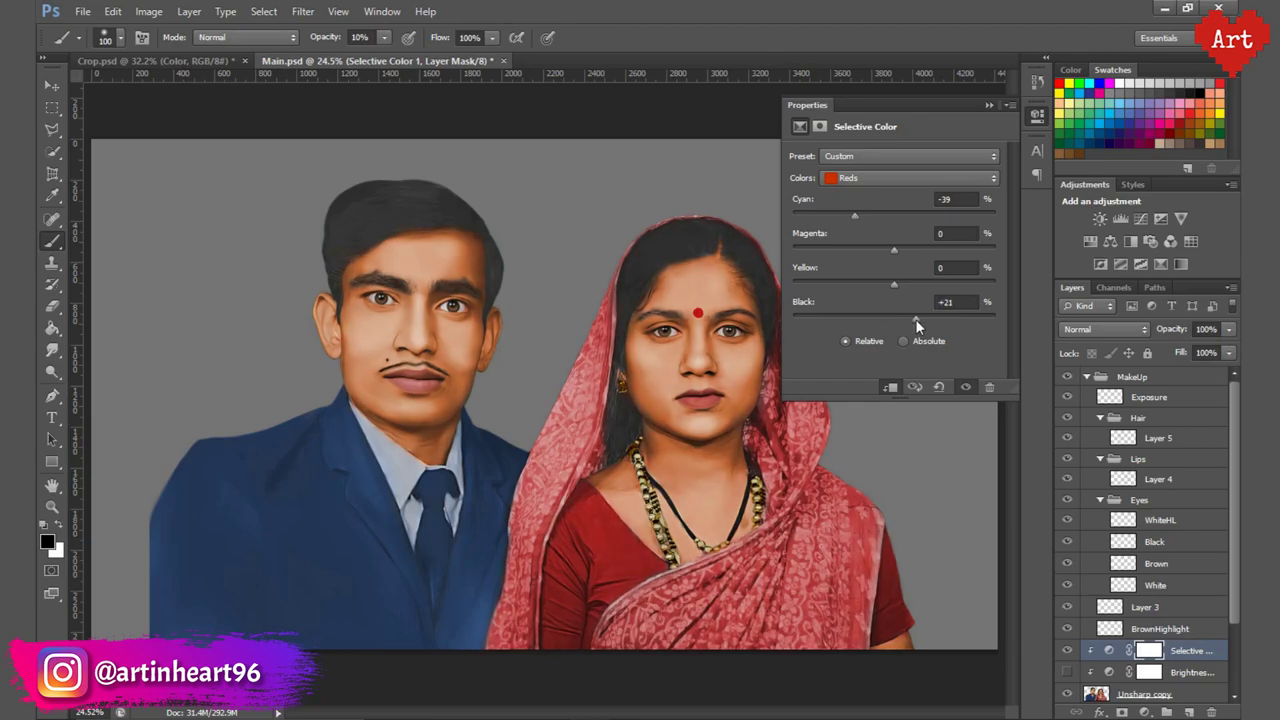
pyautogui.click(885, 178)
pyautogui.click(885, 194)
# Slightly reduce Black in the Whites, close the settings, and save.
pyautogui.click(894, 180)
pyautogui.click(894, 275)
pyautogui.moveTo(894, 318); pyautogui.dragTo(881, 327)
pyautogui.click(1037, 116)
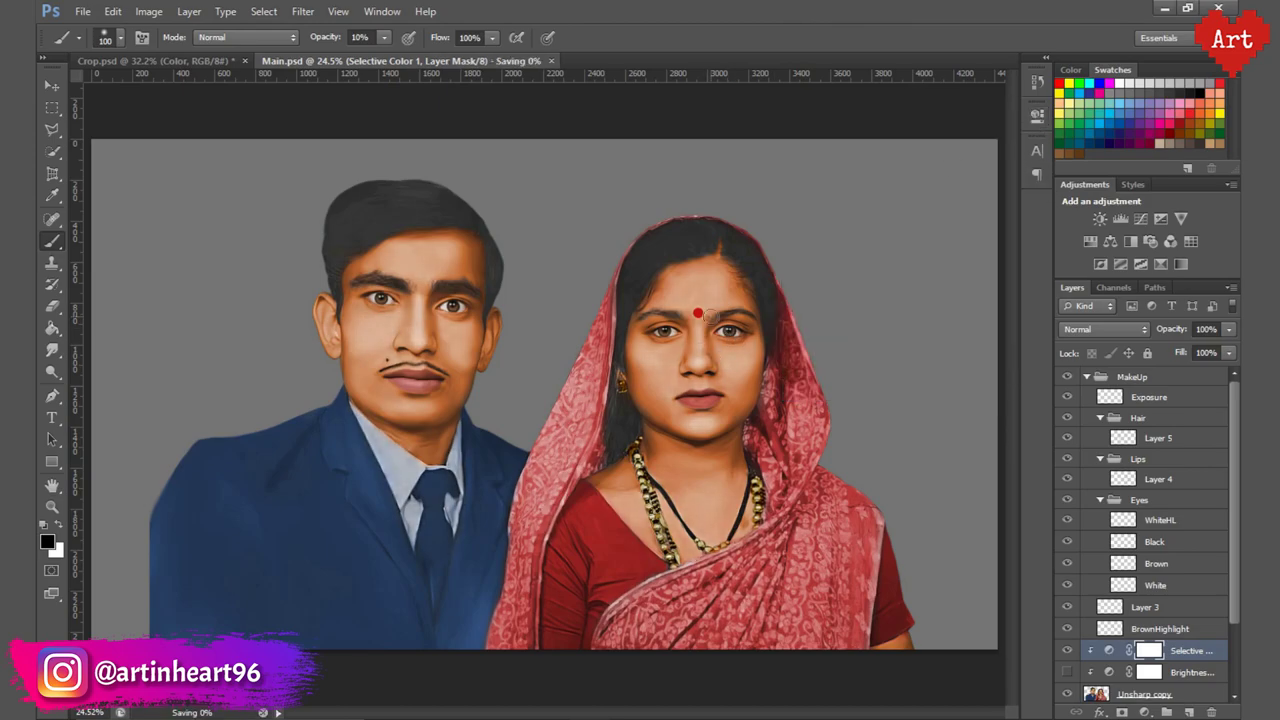
pyautogui.hotkey('ctrl', 's')
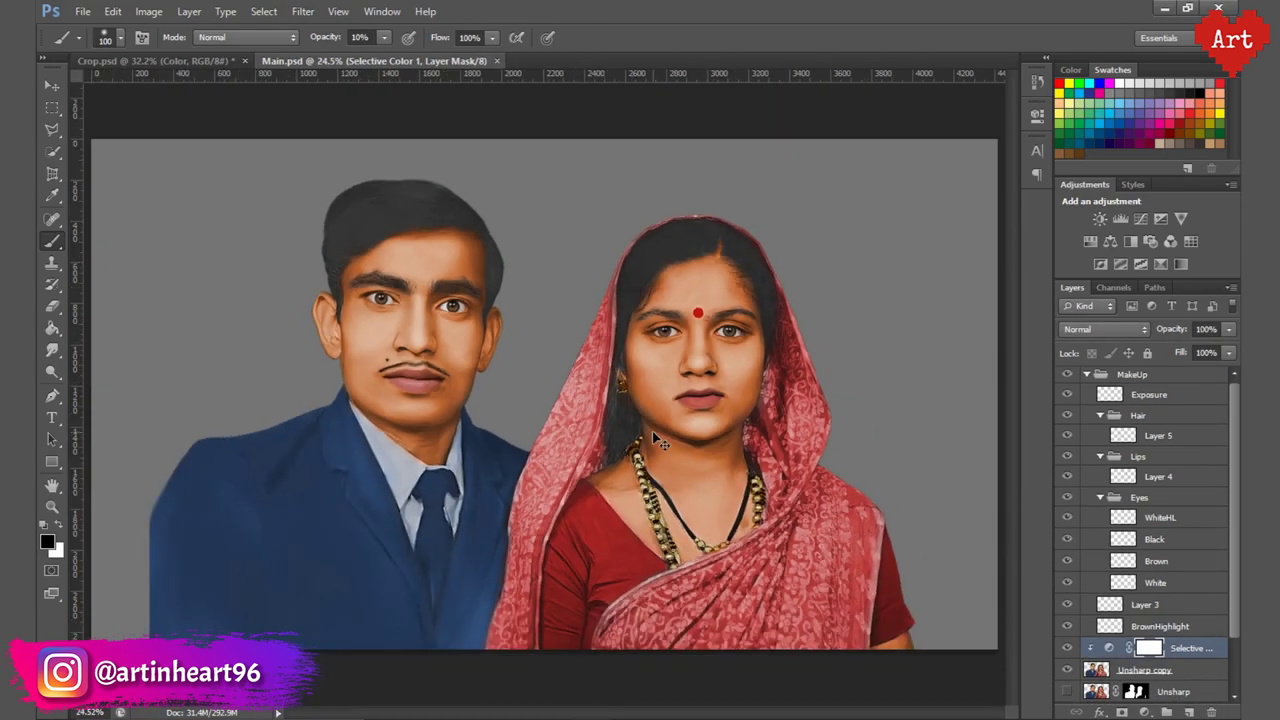
pyautogui.click(1105, 648)
# Set the Selective Color layer to 80% opacity and invert its mask to hide it.
pyautogui.write('80')
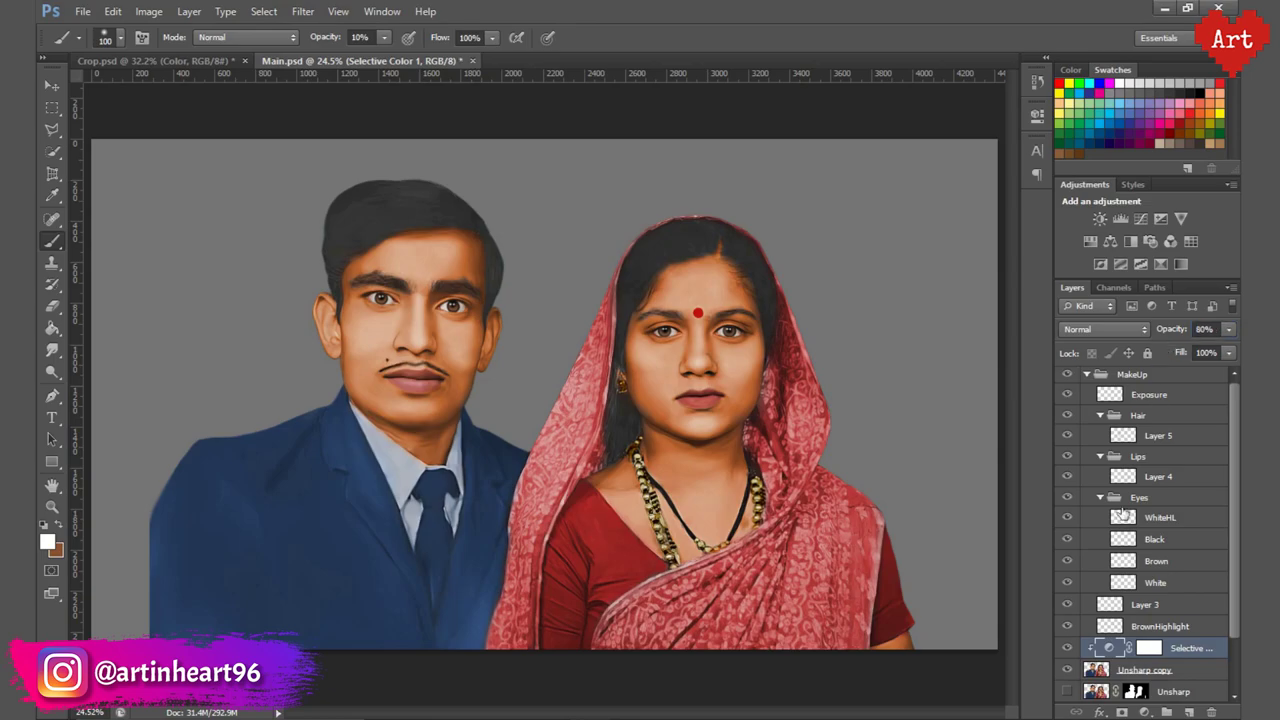
pyautogui.press('Return')
pyautogui.scroll(-2, 1105, 598)
pyautogui.doubleClick(1148, 593)
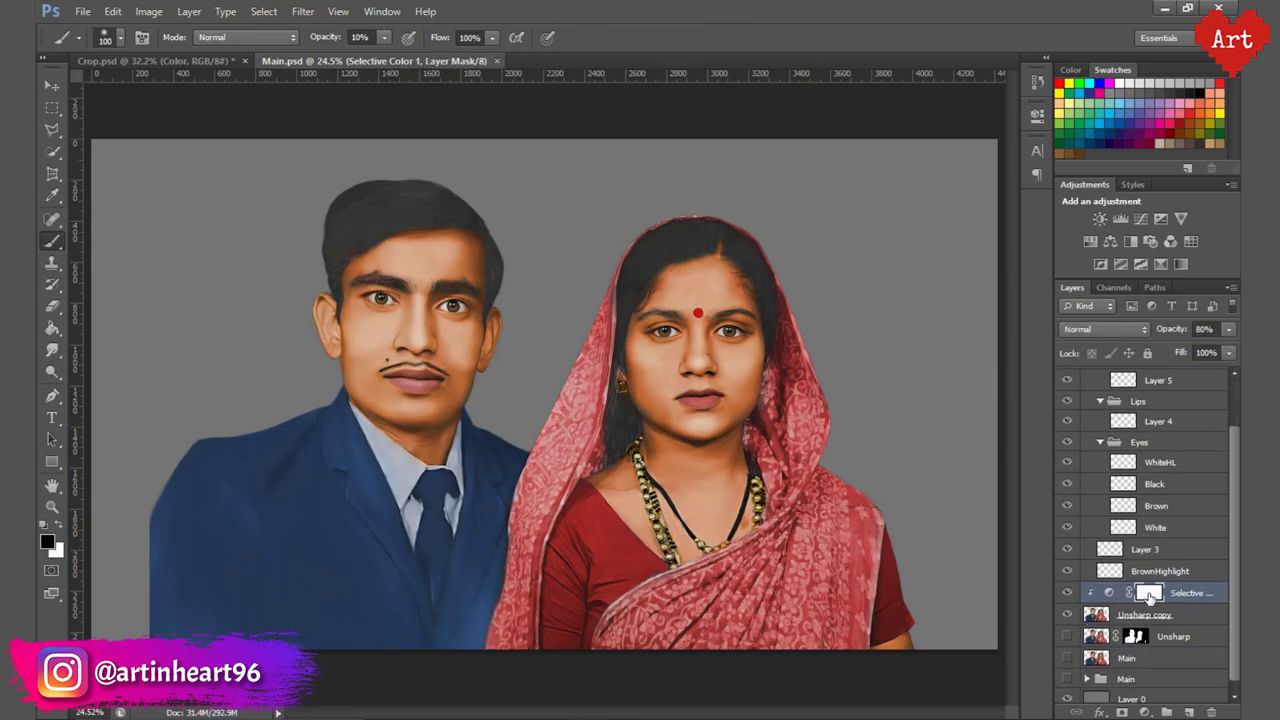
pyautogui.hotkey('ctrl', 'i')
# Paint the mask back over the couple with a larger 100% brush, keeping 80% opacity.
pyautogui.press('0')
pyautogui.scroll(3, 398, 316)
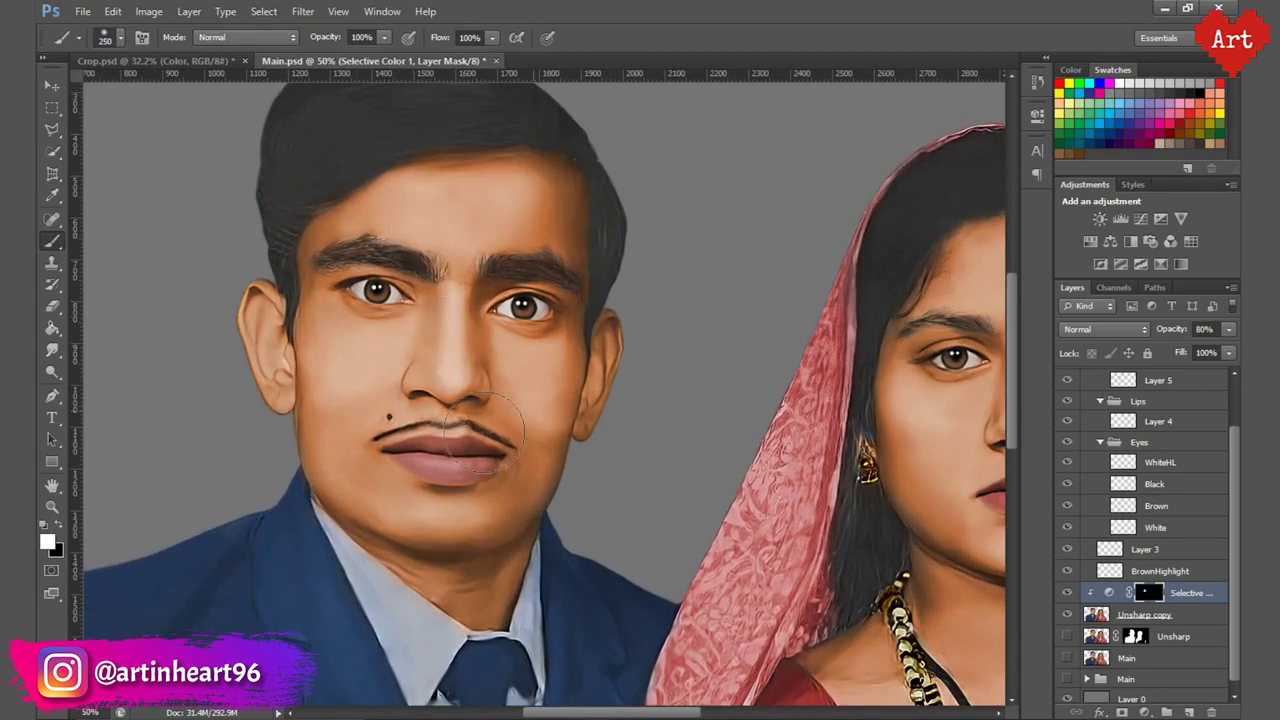
pyautogui.press(']')
pyautogui.press(']')
pyautogui.press(']')
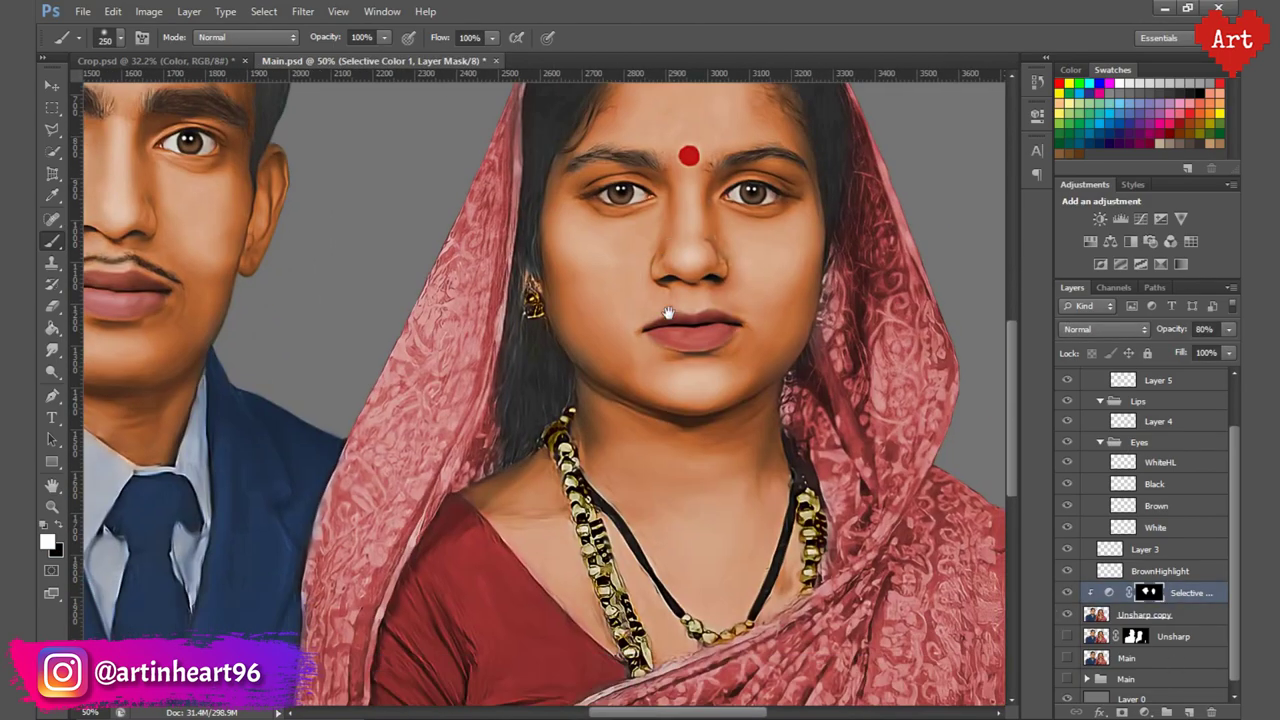
pyautogui.moveTo(714, 557); pyautogui.dragTo(623, 343)
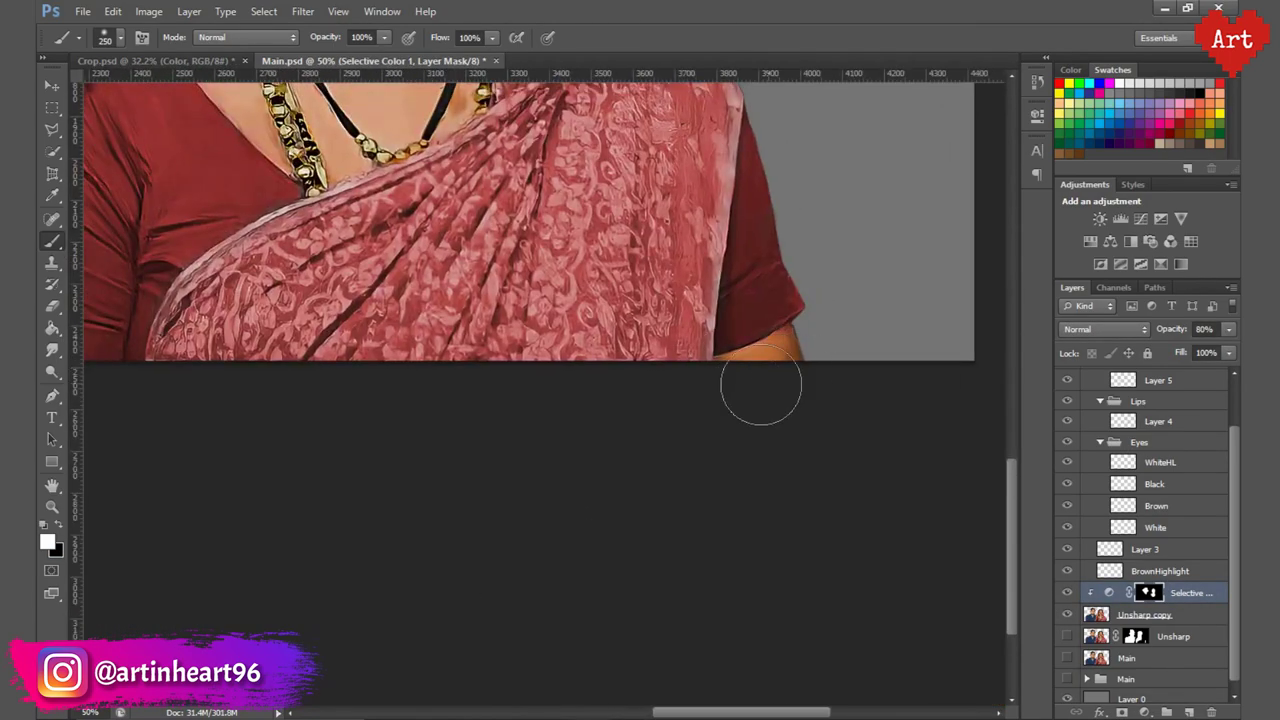
pyautogui.hotkey('ctrl', '0')
pyautogui.click(1108, 592)
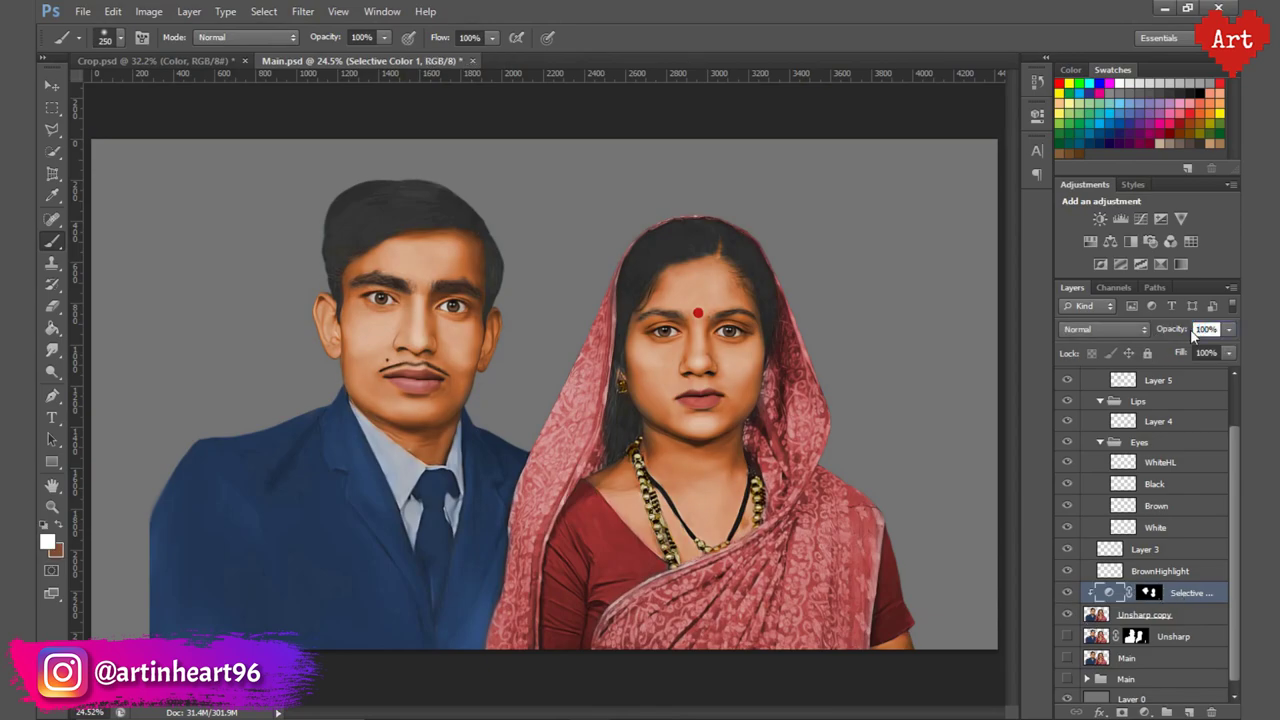
pyautogui.write('80')
pyautogui.press('Return')
pyautogui.scroll(2, 1150, 450)
pyautogui.scroll(3, 400, 320)
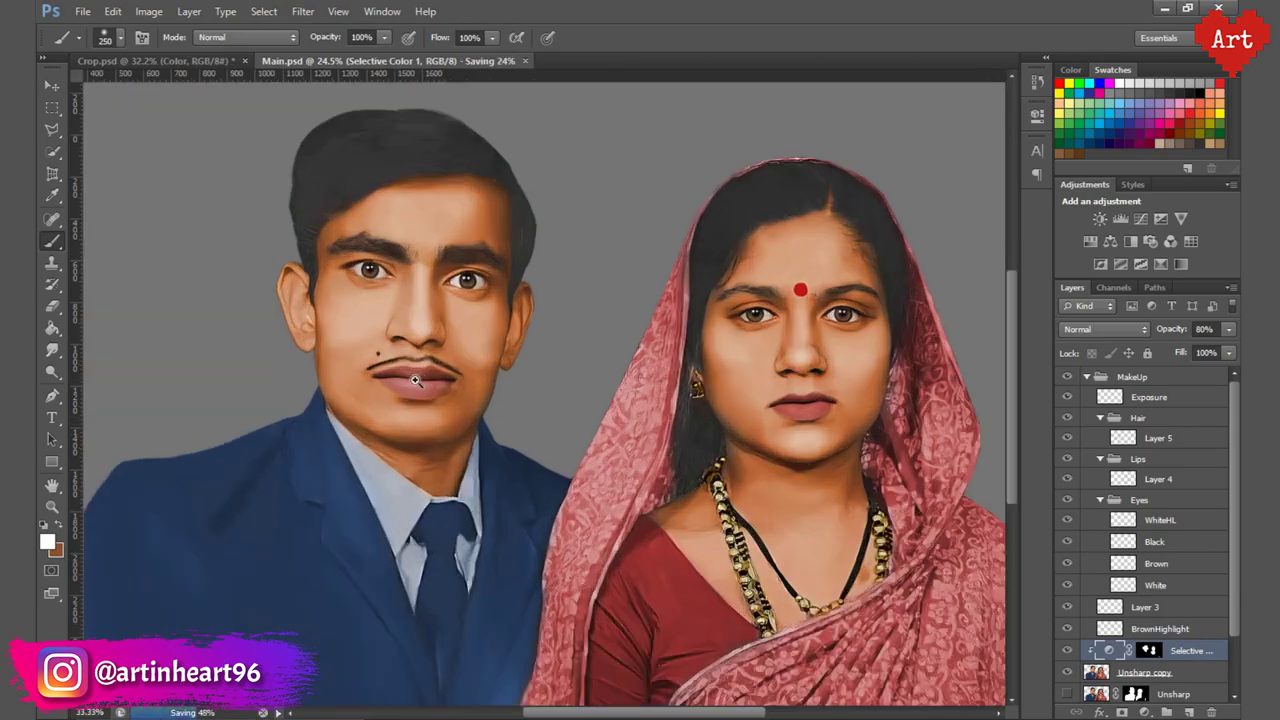
# Add a new layer above Exposure and paint a soft 20% highlight on the man's lower lip.
pyautogui.click(1150, 397)
pyautogui.hotkey('ctrl', 'shift', 'alt', 'n')
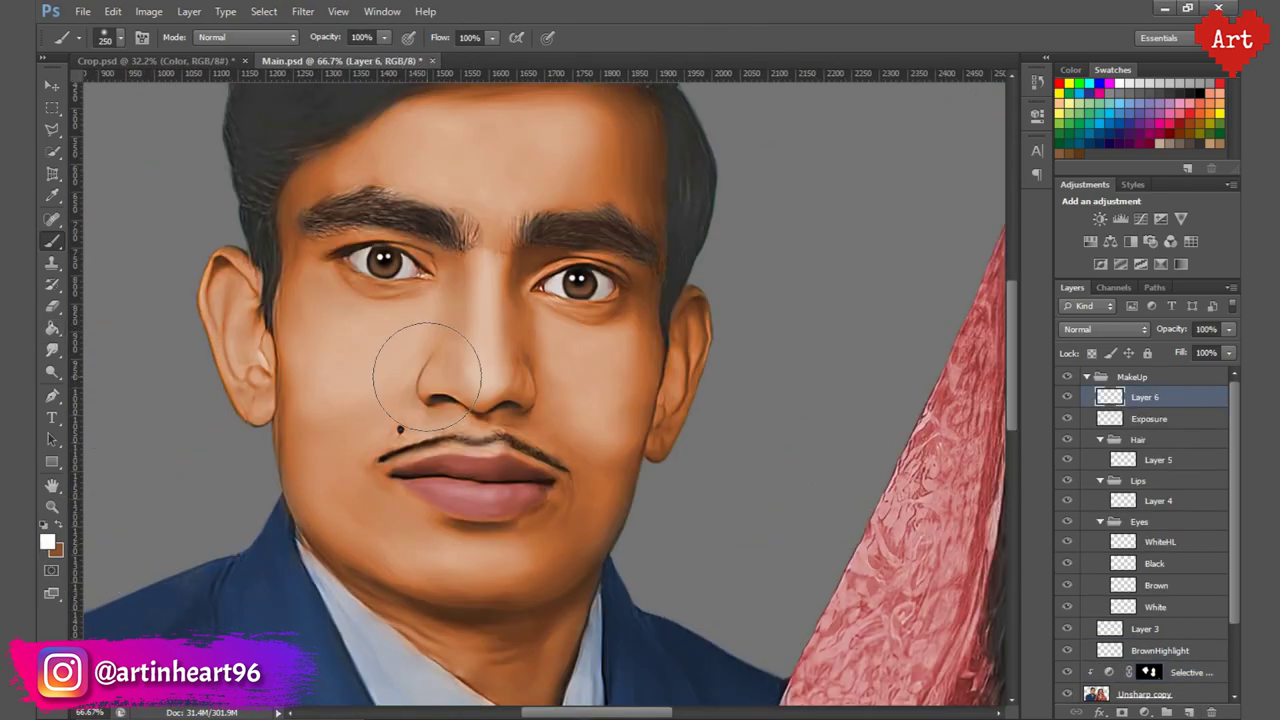
pyautogui.scroll(1, 430, 475)
pyautogui.press('6')
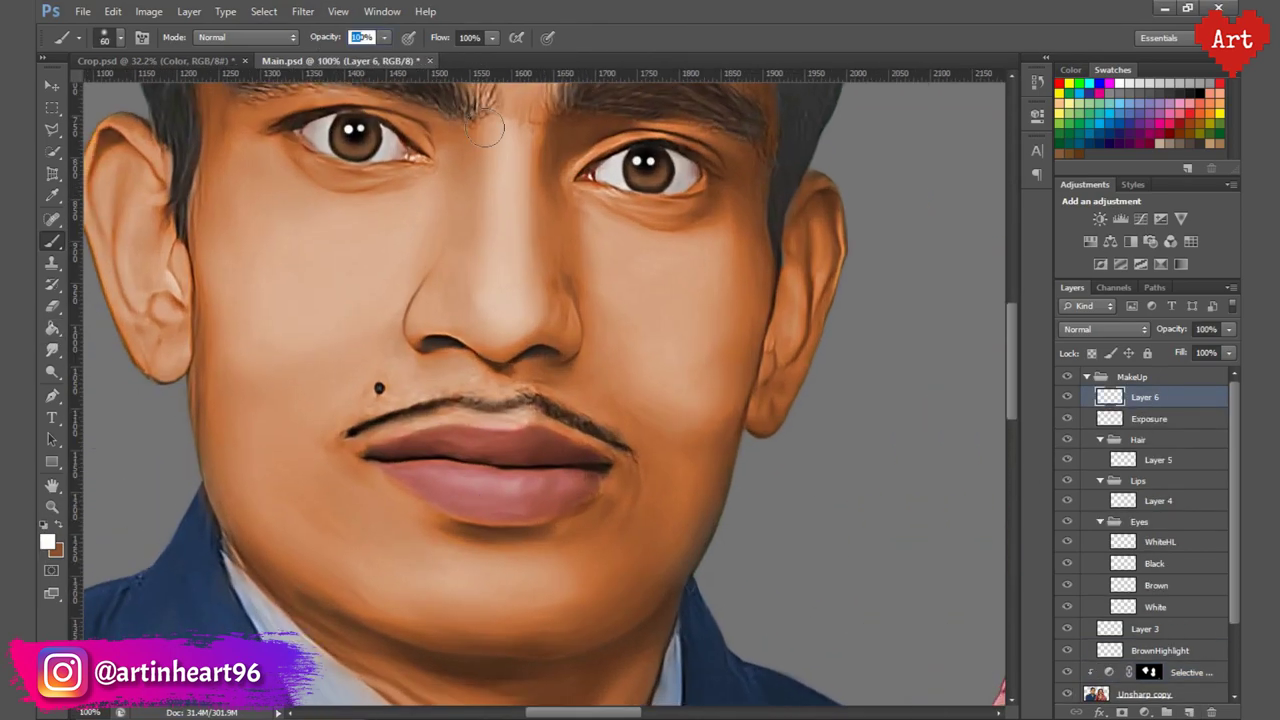
pyautogui.moveTo(432, 473); pyautogui.dragTo(560, 495)
pyautogui.hotkey('ctrl', 'z')
pyautogui.press('2')
pyautogui.moveTo(430, 475); pyautogui.dragTo(555, 490)
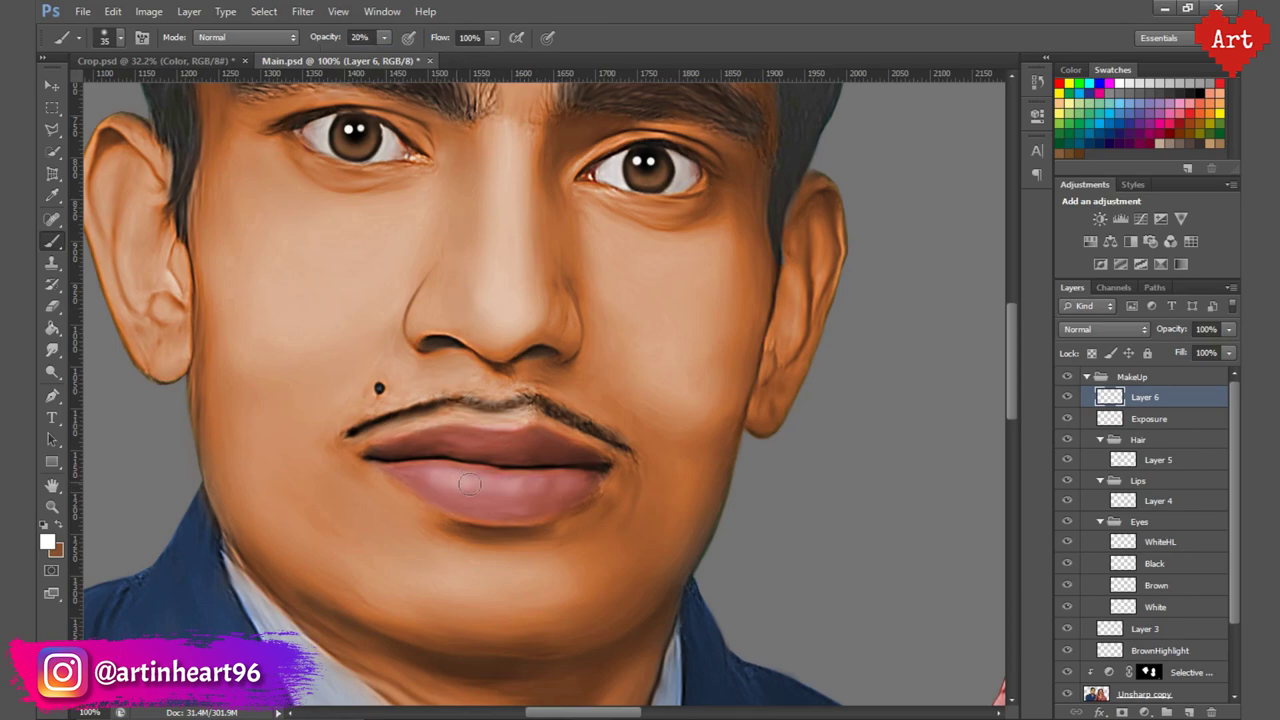
# Erase excess at 60% strength, then paint a light highlight across the woman's lower lip.
pyautogui.press('e')
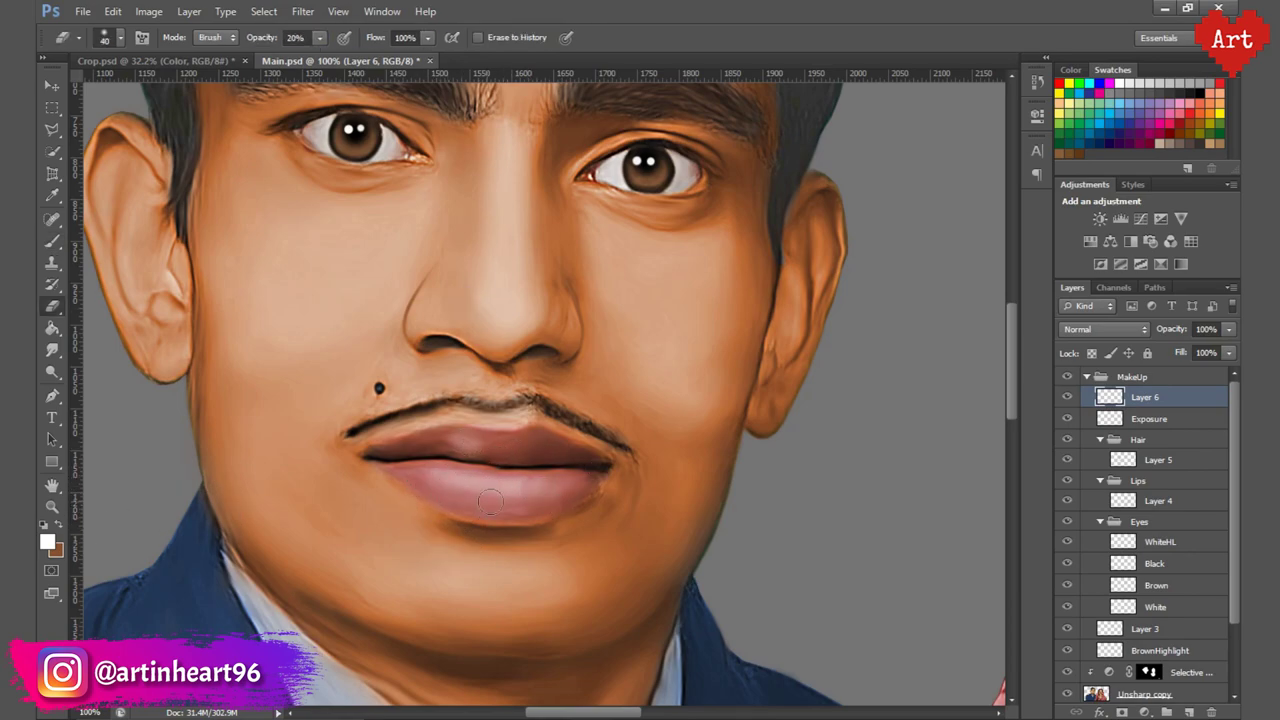
pyautogui.press('6')
pyautogui.scroll(-3, 404, 443)
pyautogui.scroll(2, 881, 511)
pyautogui.scroll(1, 809, 494)
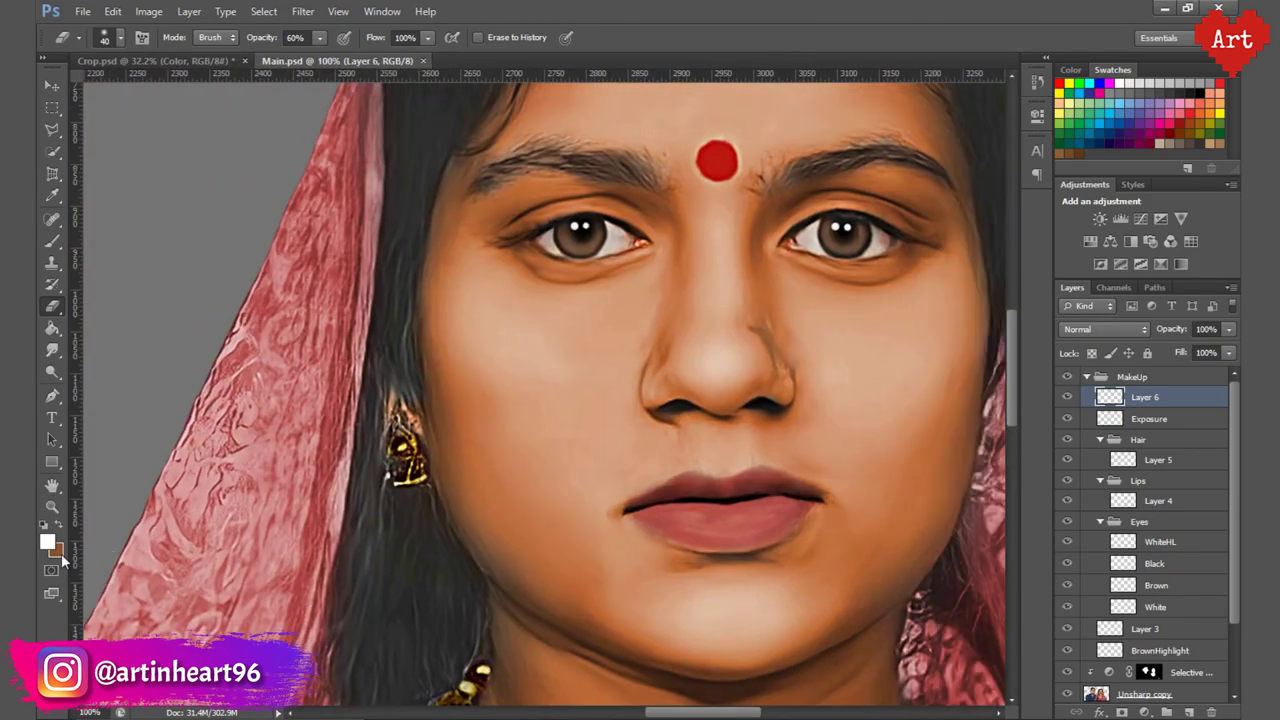
pyautogui.press('b')
pyautogui.moveTo(762, 523); pyautogui.dragTo(660, 510)
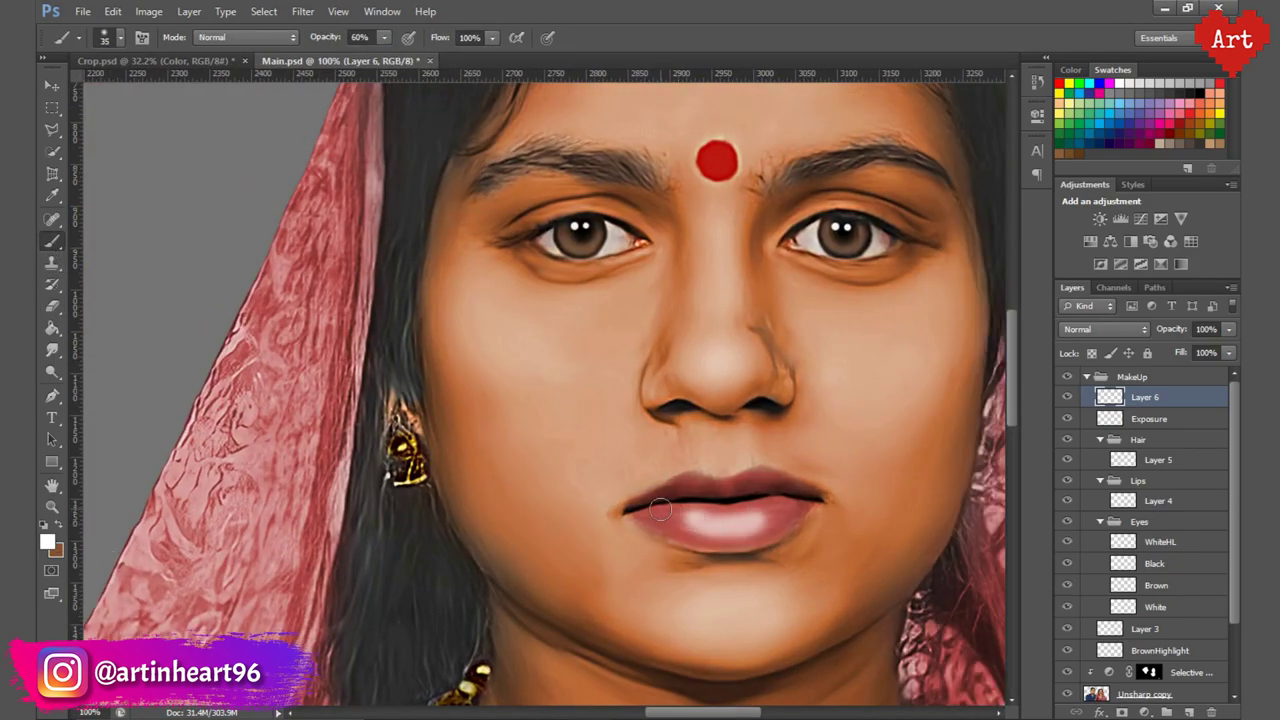
# Lower the brush to 30% and erase the excess highlight around the woman's lip.
pyautogui.scroll(-3, 525, 383)
pyautogui.press('3')
pyautogui.scroll(3, 812, 432)
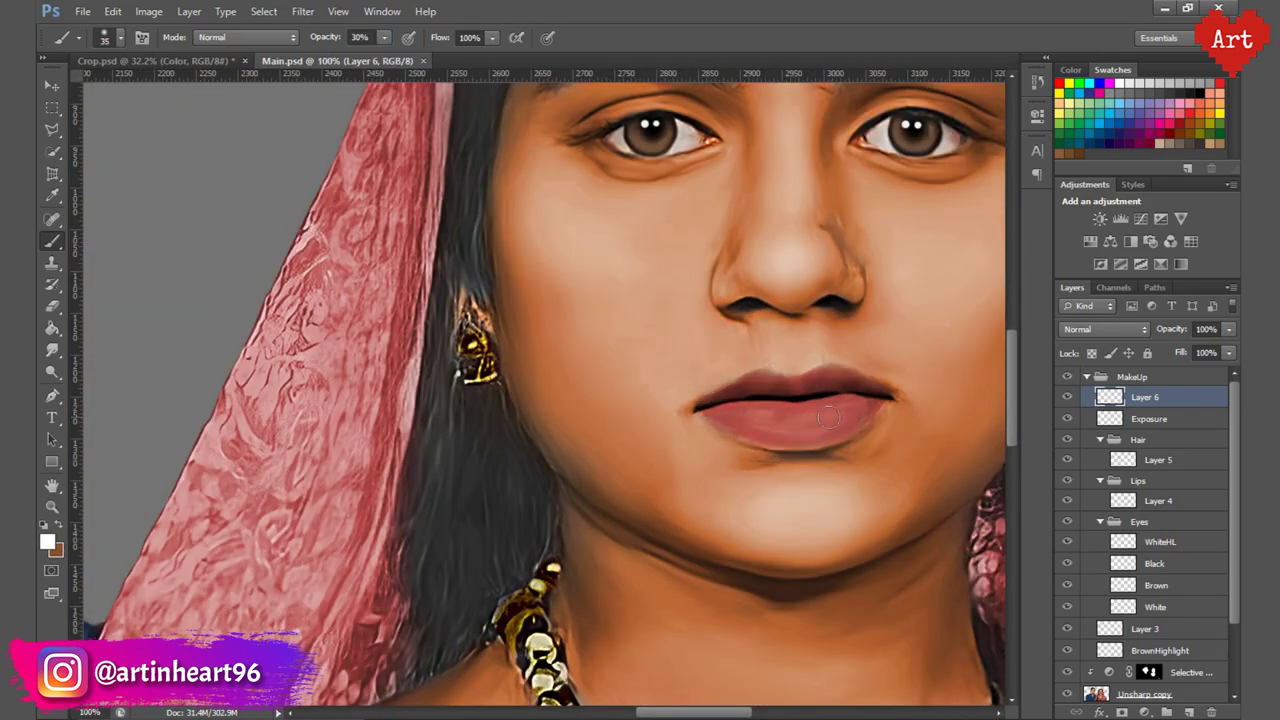
pyautogui.moveTo(577, 415); pyautogui.dragTo(452, 427)
pyautogui.press('e')
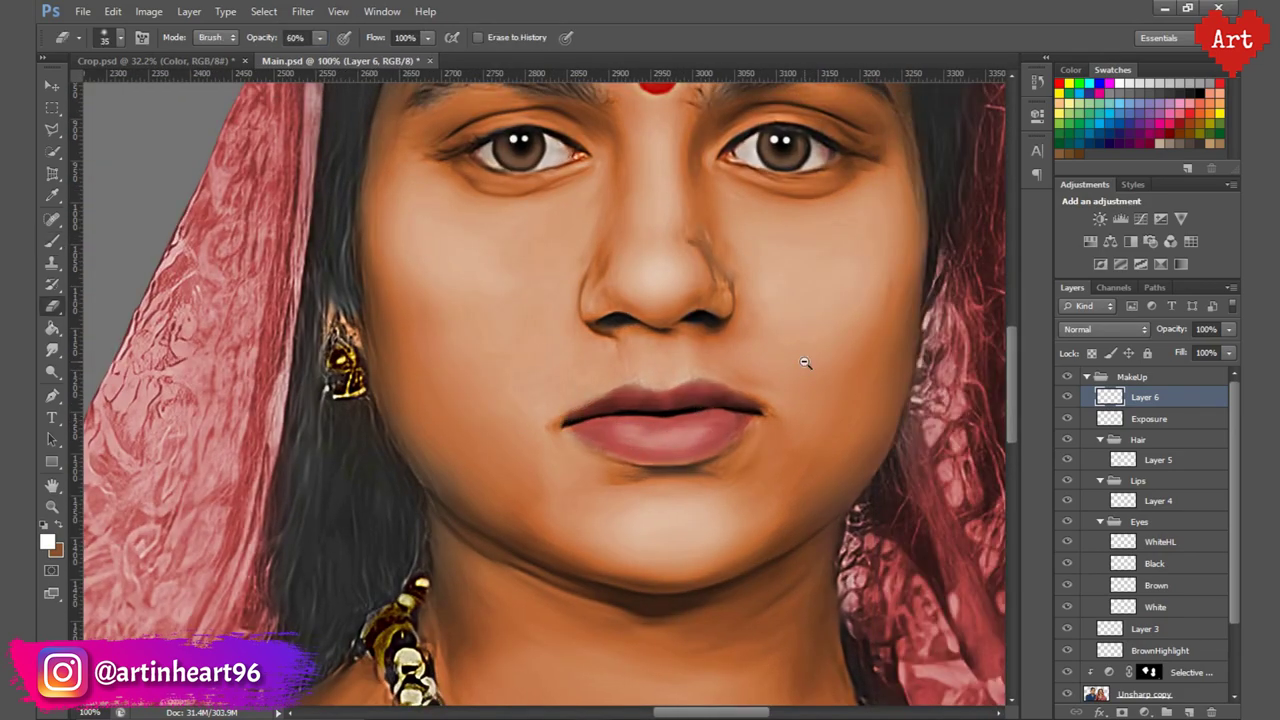
pyautogui.scroll(-5, 805, 362)
pyautogui.scroll(1, 519, 425)
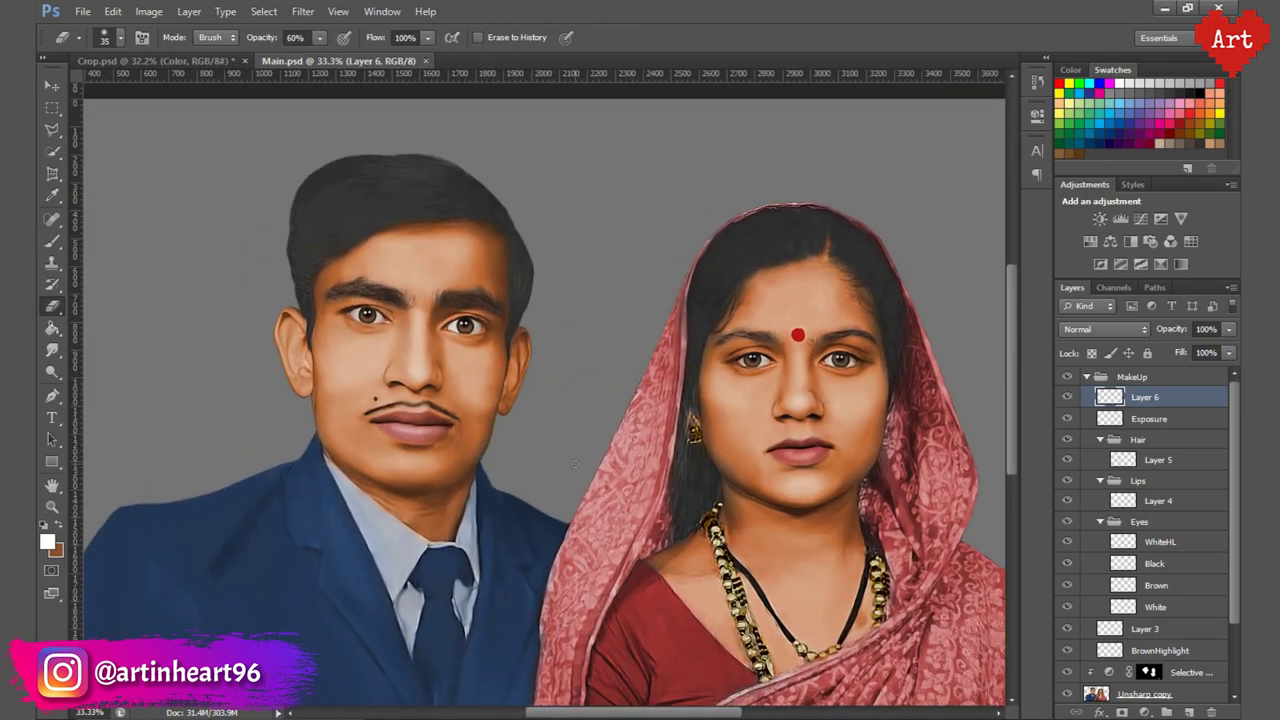
pyautogui.moveTo(815, 472); pyautogui.dragTo(797, 470)
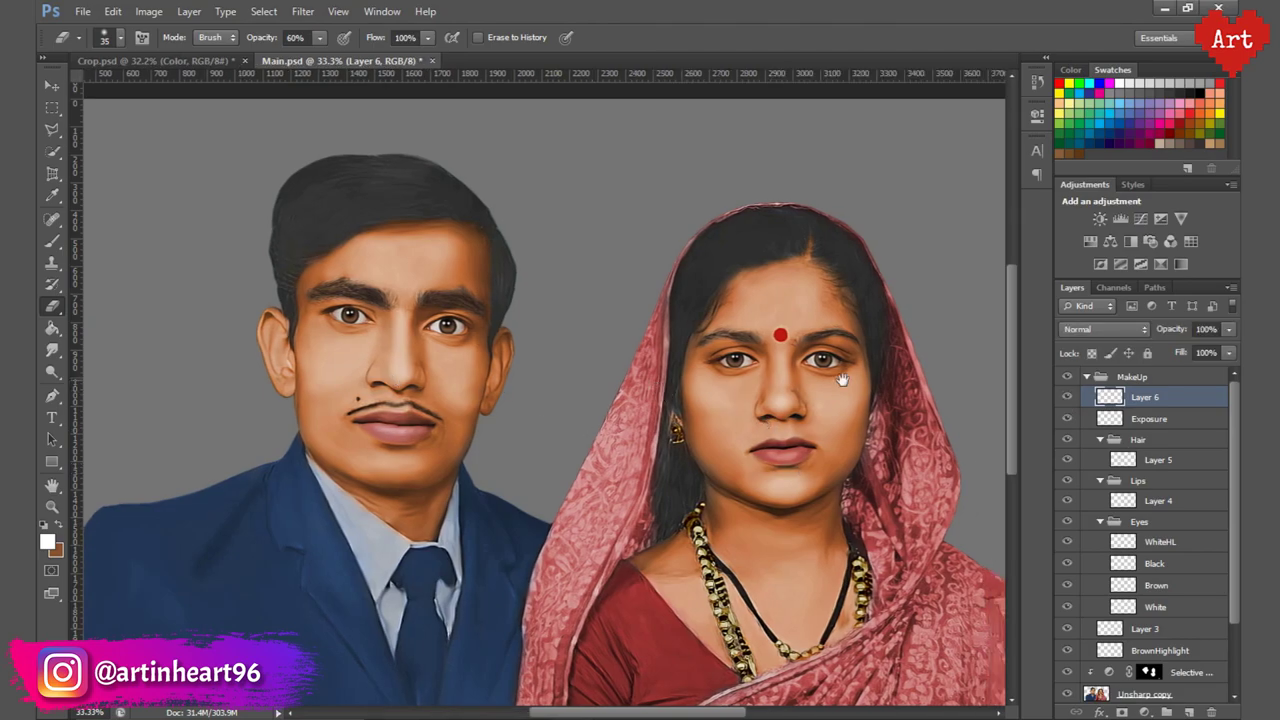
# Rename the new highlight layer to LipsExposure.
pyautogui.doubleClick(1146, 397)
pyautogui.write('LipsExposure')
pyautogui.press('Return')
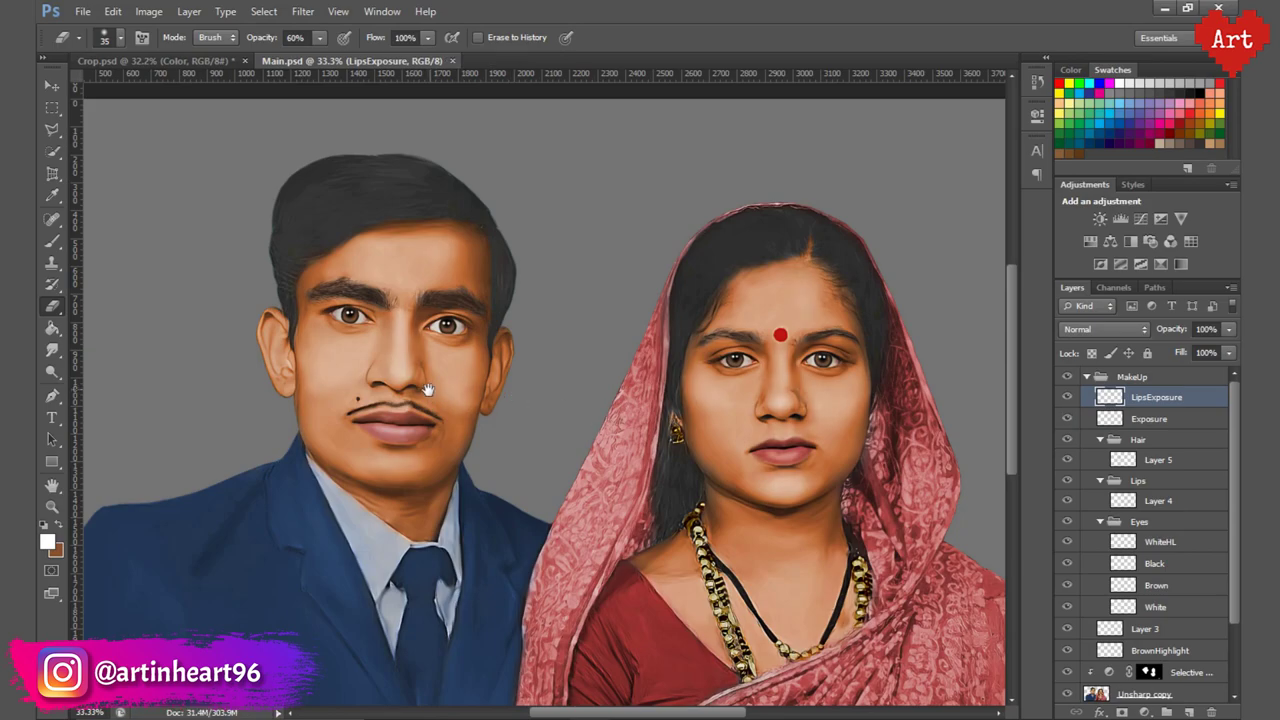
pyautogui.hotkey('ctrl', '0')
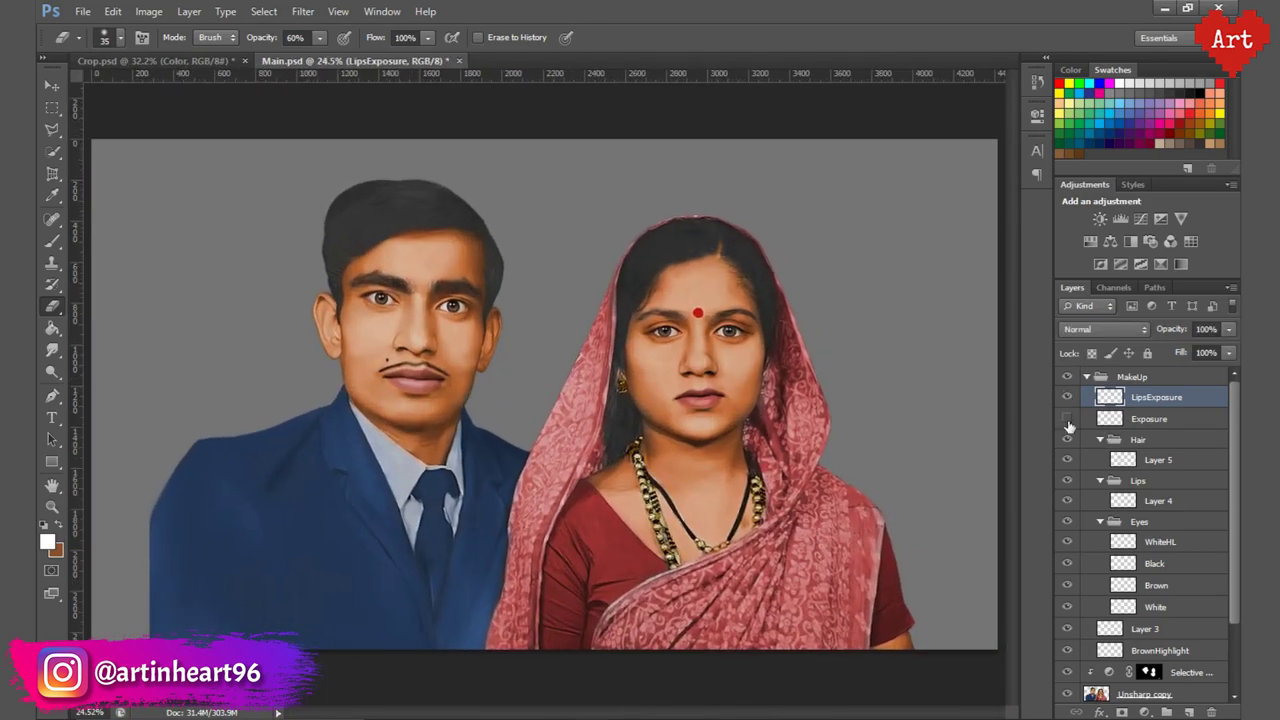
# On the Exposure layer, brighten the man's ear edge, drop the brush to 10%, and save.
pyautogui.hotkey('ctrl', '+')
pyautogui.hotkey('ctrl', '+')
pyautogui.moveTo(983, 392); pyautogui.dragTo(1035, 414)
pyautogui.hotkey('alt', '[')
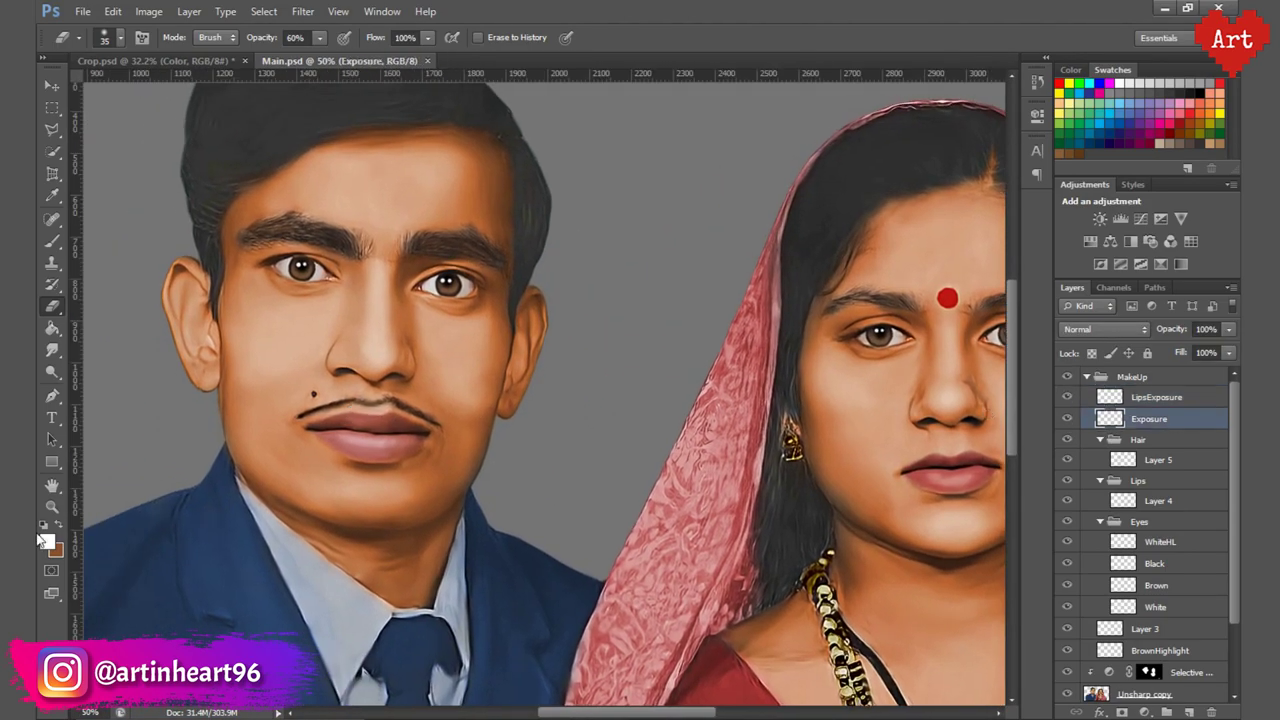
pyautogui.press('b')
pyautogui.hotkey('ctrl', '+')
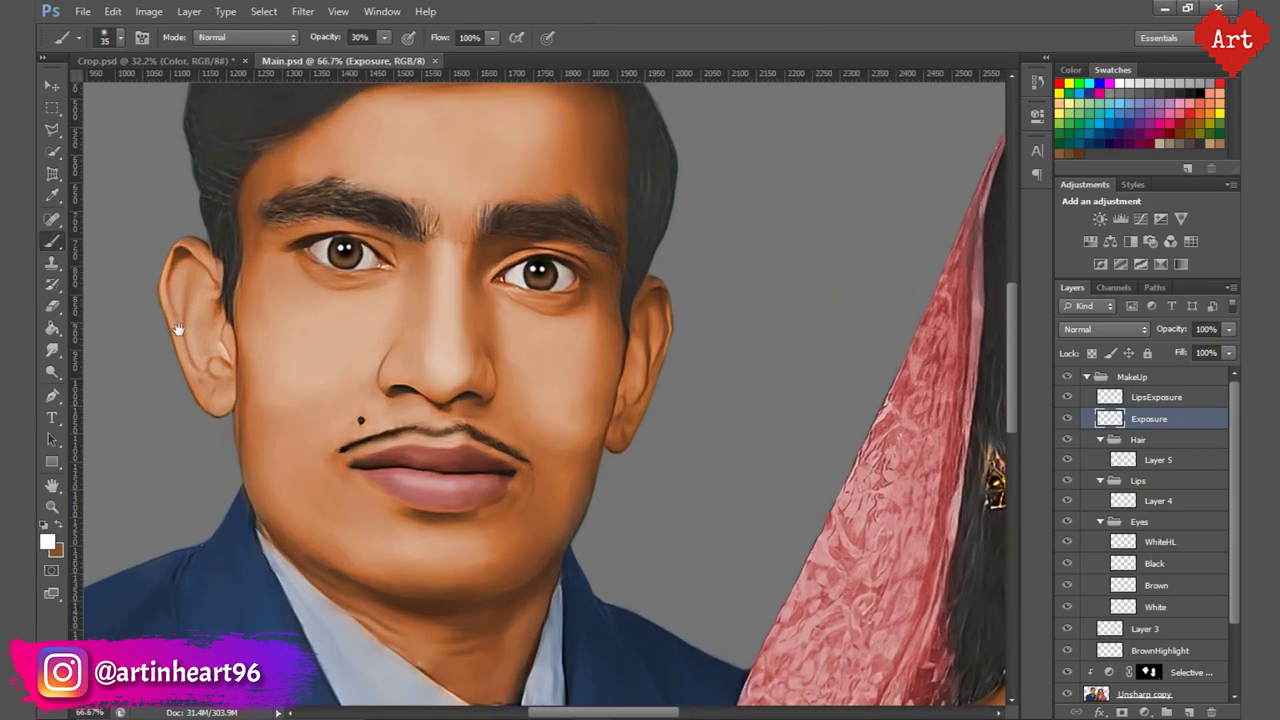
pyautogui.hotkey('ctrl', '+')
pyautogui.moveTo(362, 375); pyautogui.dragTo(370, 460)
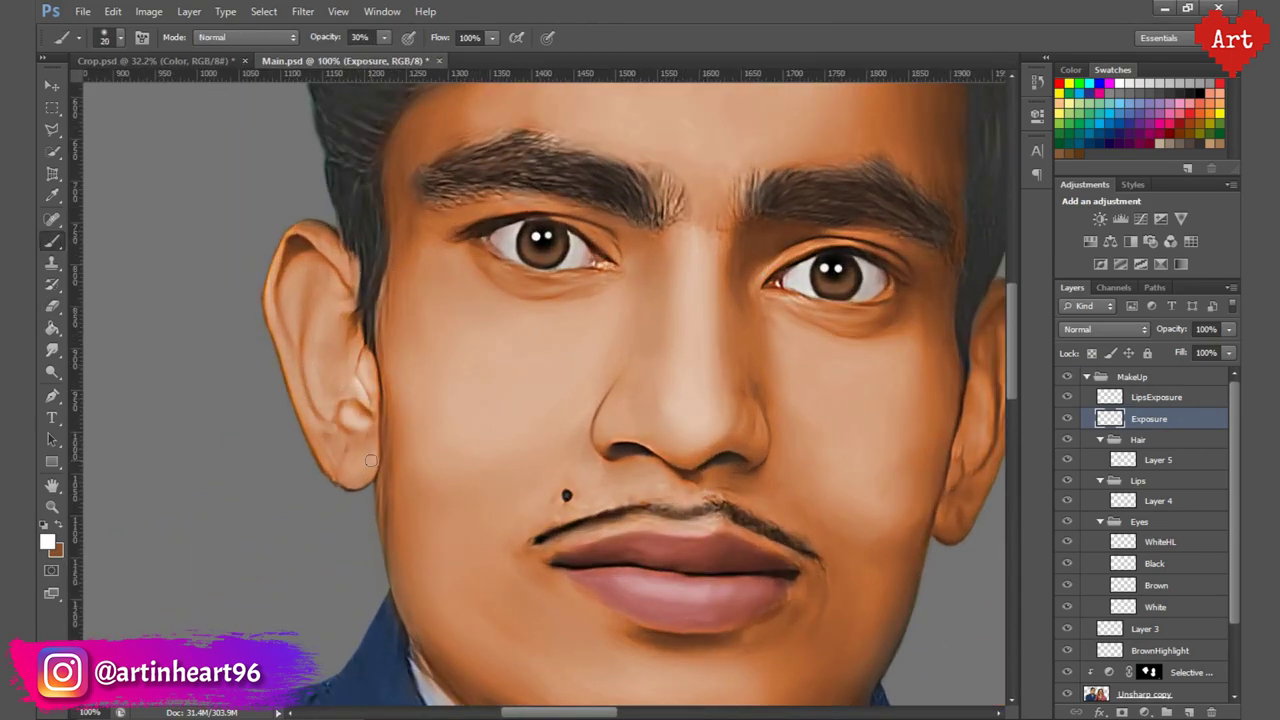
pyautogui.press('1')
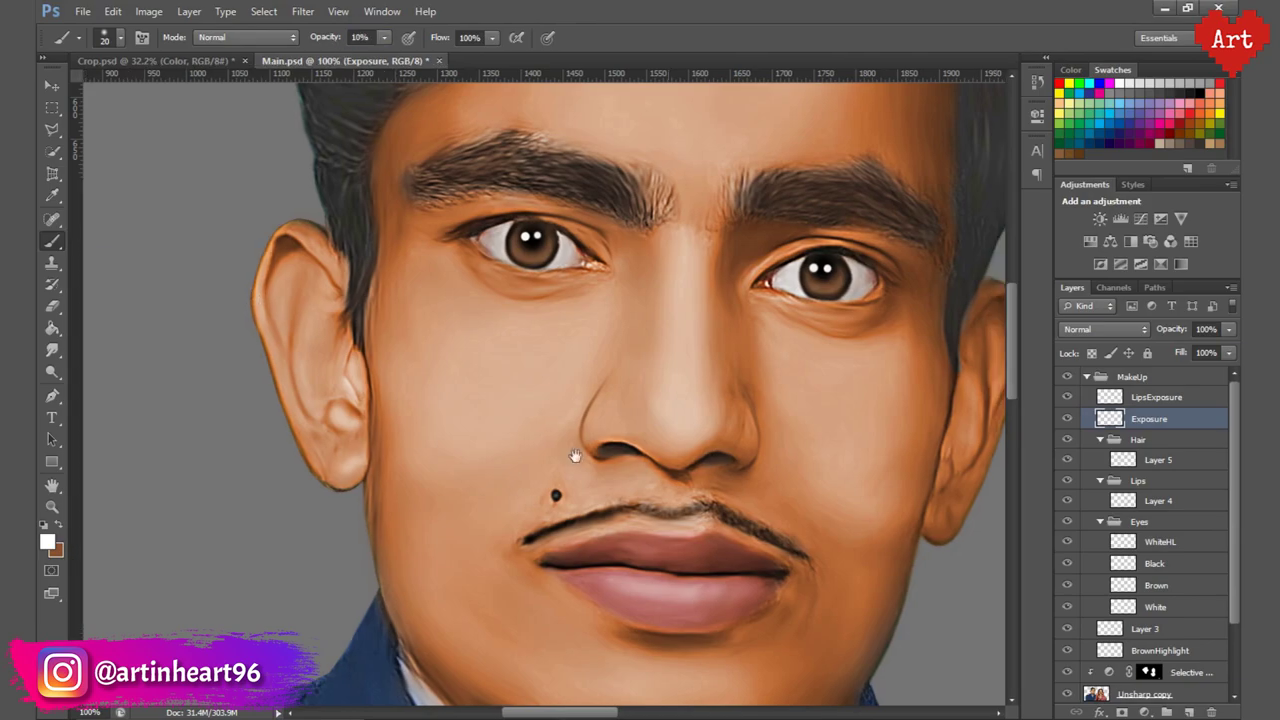
pyautogui.hscroll(5, 700, 448)
pyautogui.hscroll(2, 582, 413)
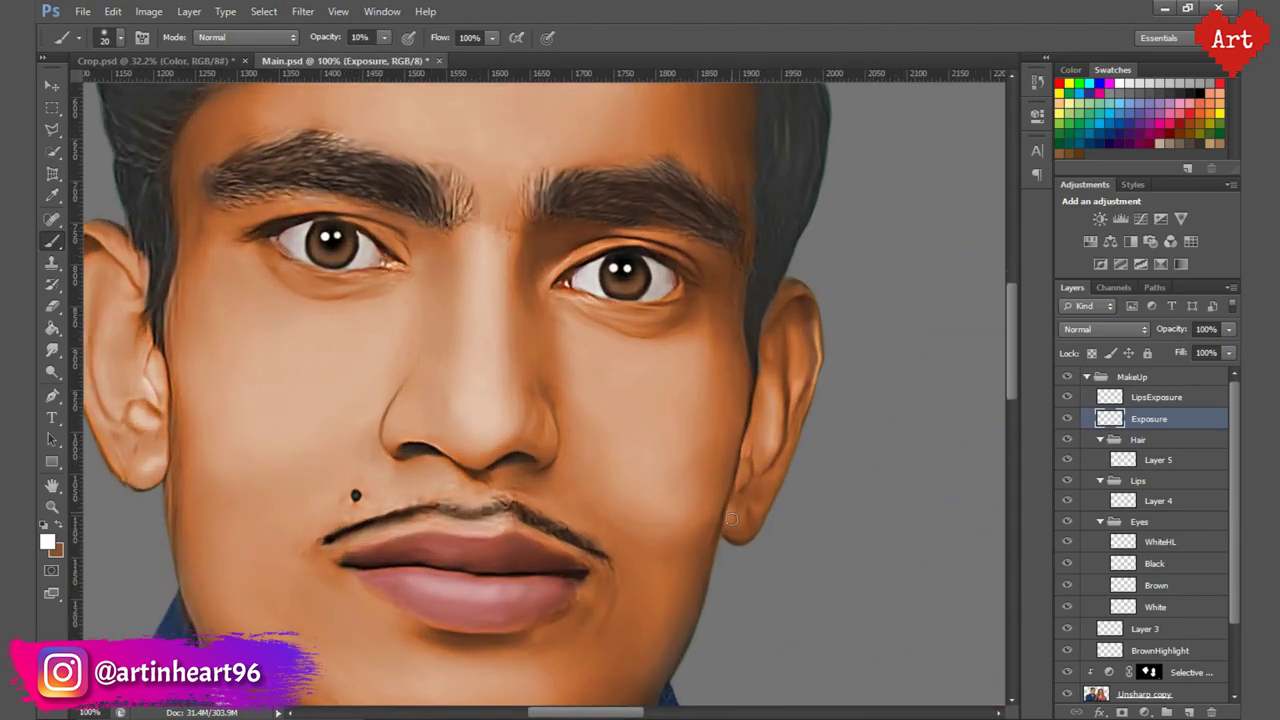
pyautogui.hotkey('ctrl', '-')
pyautogui.hotkey('ctrl', '-')
pyautogui.hotkey('ctrl', '-')
pyautogui.hotkey('ctrl', 's')
# Save, collapse the MakeUp group, and group every layer into a new group named Main.
pyautogui.hotkey('ctrl', '0')
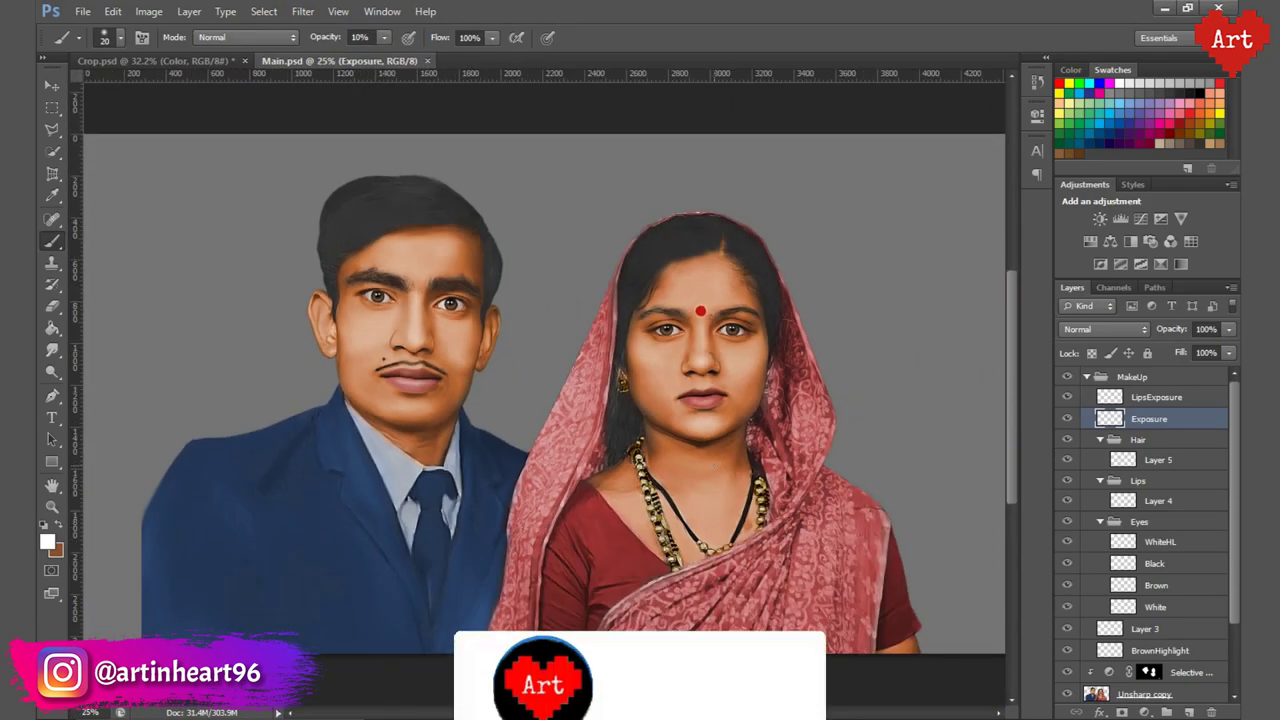
pyautogui.hotkey('ctrl', 's')
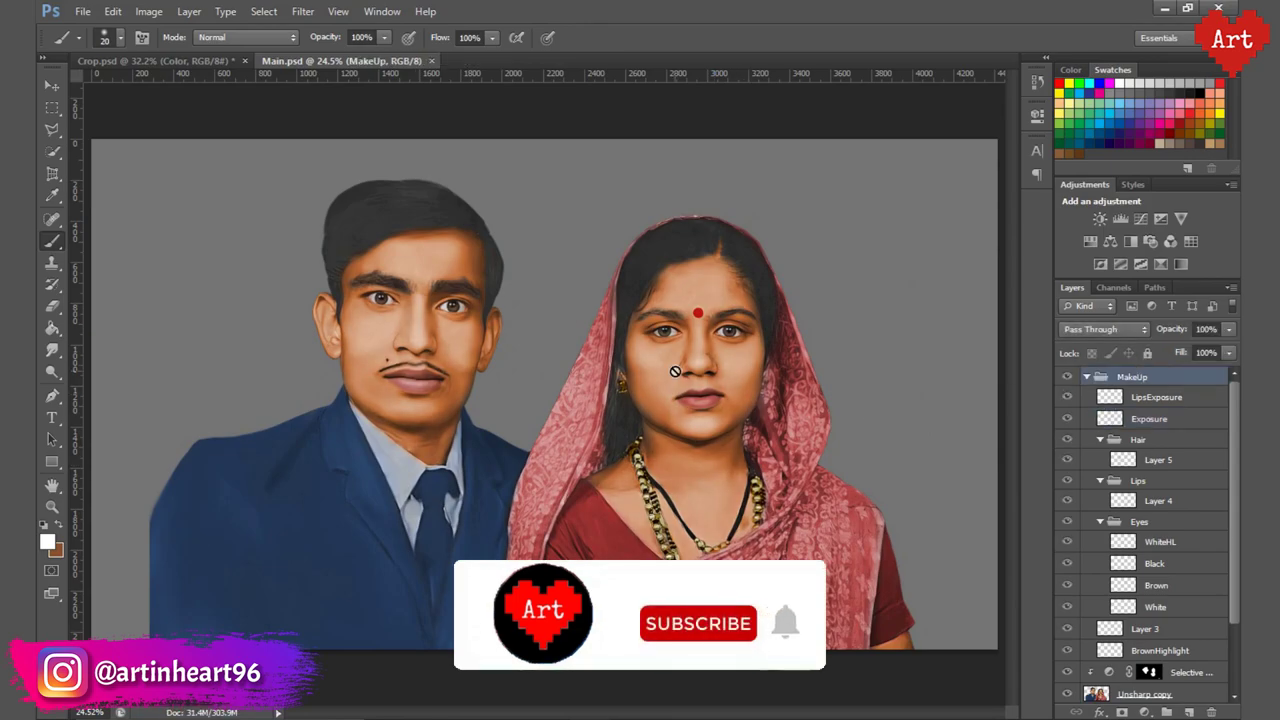
pyautogui.click(1087, 377)
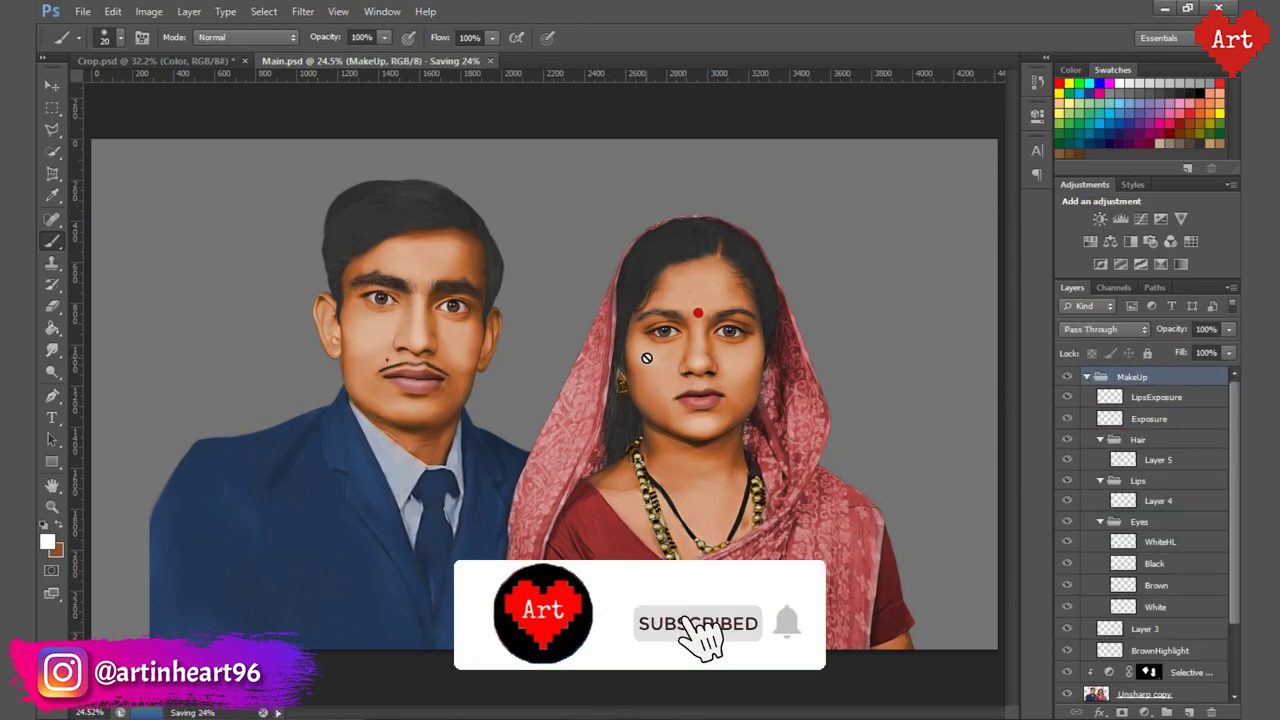
pyautogui.click(1087, 377)
pyautogui.click(1150, 600)
pyautogui.press('v')
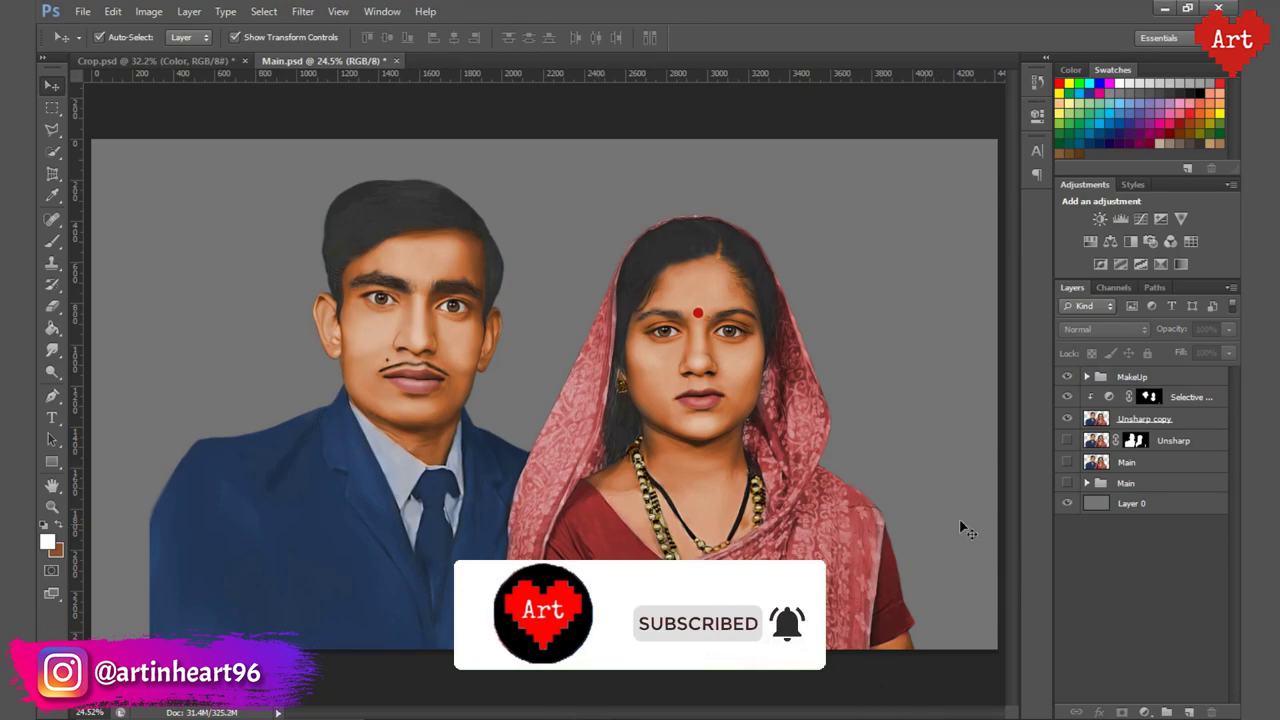
pyautogui.click(1130, 376)
pyautogui.keyDown('shift'); pyautogui.click(1125, 483); pyautogui.keyUp('shift')
pyautogui.click(1231, 287)
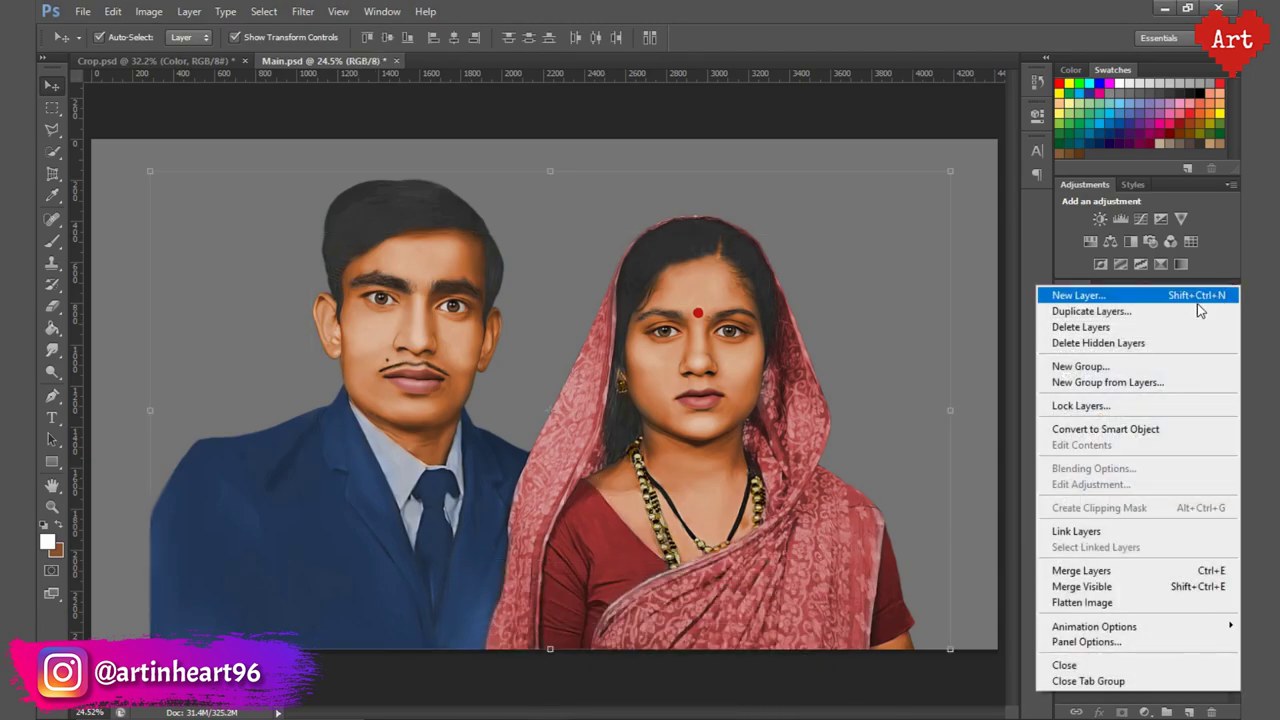
pyautogui.click(1104, 376)
pyautogui.press('Return')
# Duplicate the Main group and merge the copy, Main copy 2, into a single layer.
pyautogui.rightClick(1140, 376)
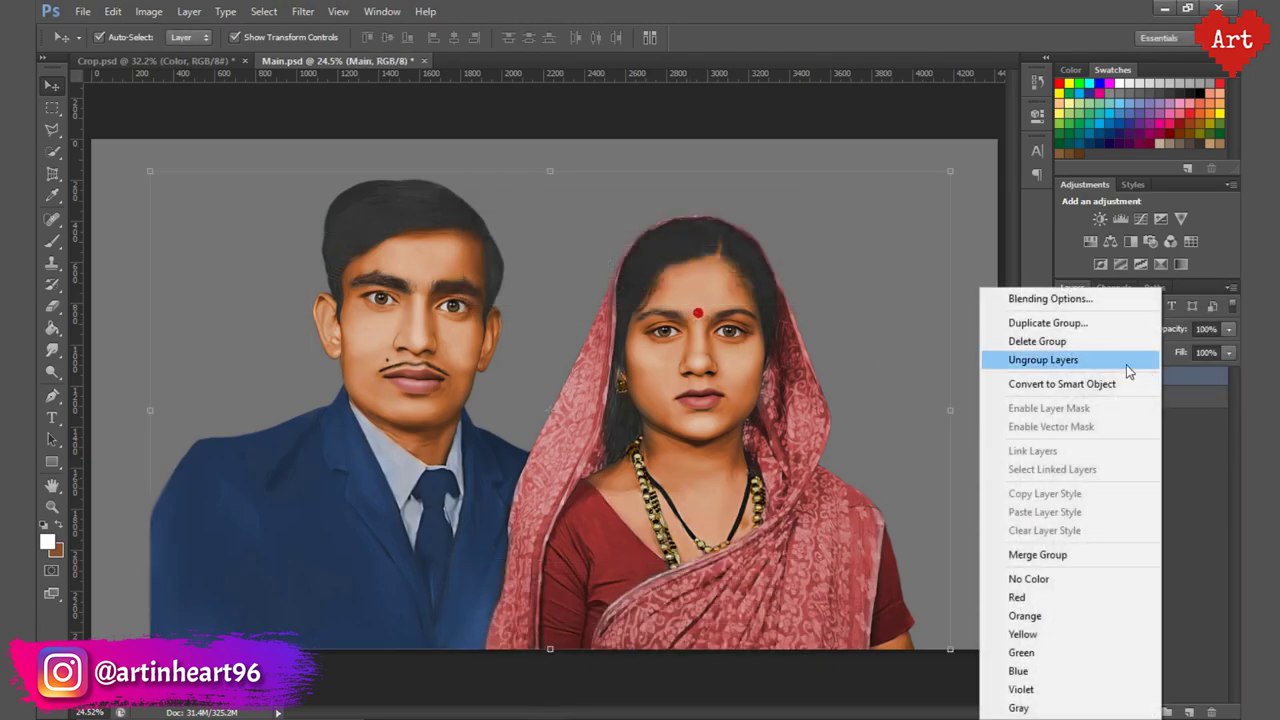
pyautogui.click(1045, 318)
pyautogui.press('Return')
pyautogui.rightClick(1108, 373)
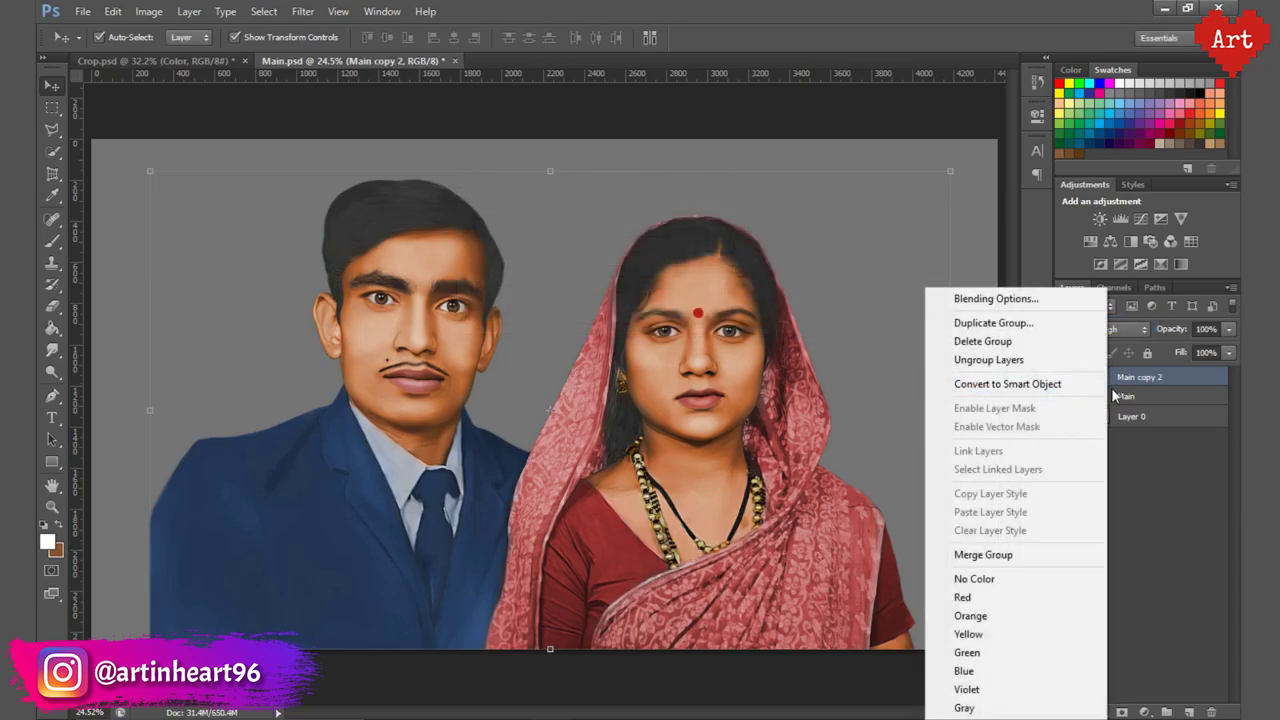
pyautogui.click(983, 548)
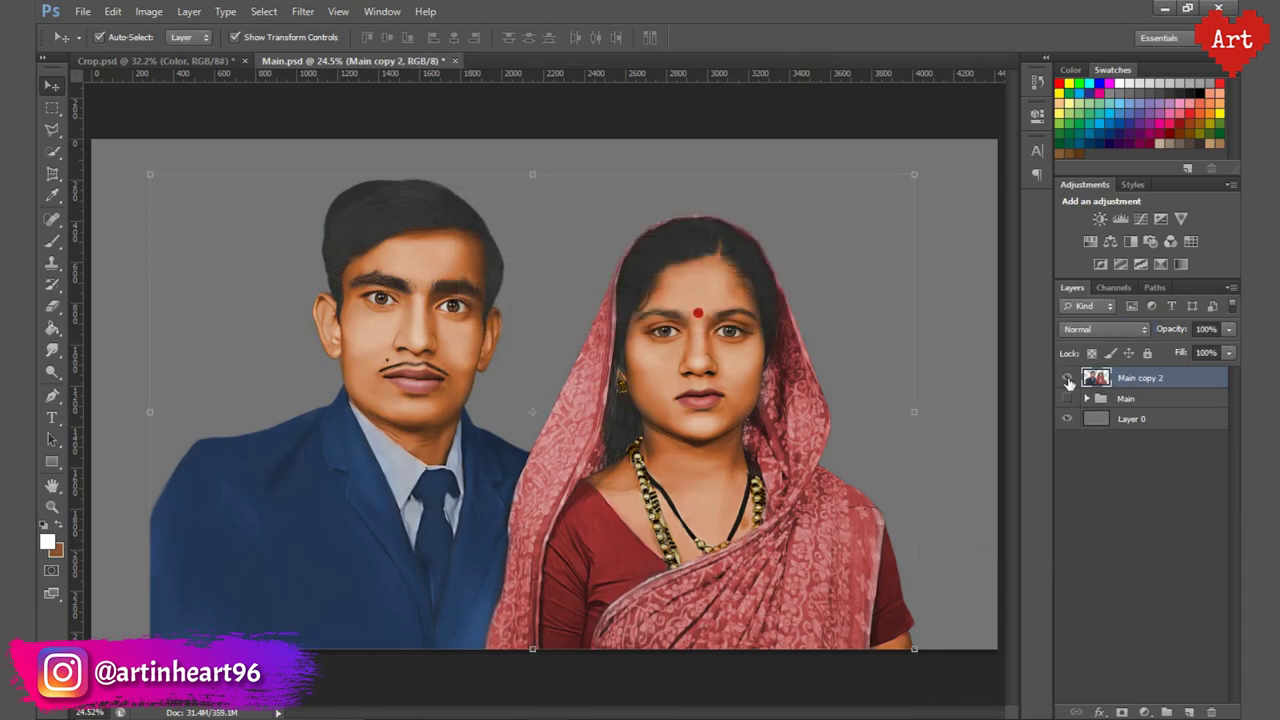
# Apply the Oil Paint filter to the merged layer, previewing both faces at 50%.
pyautogui.click(303, 11)
pyautogui.click(328, 141)
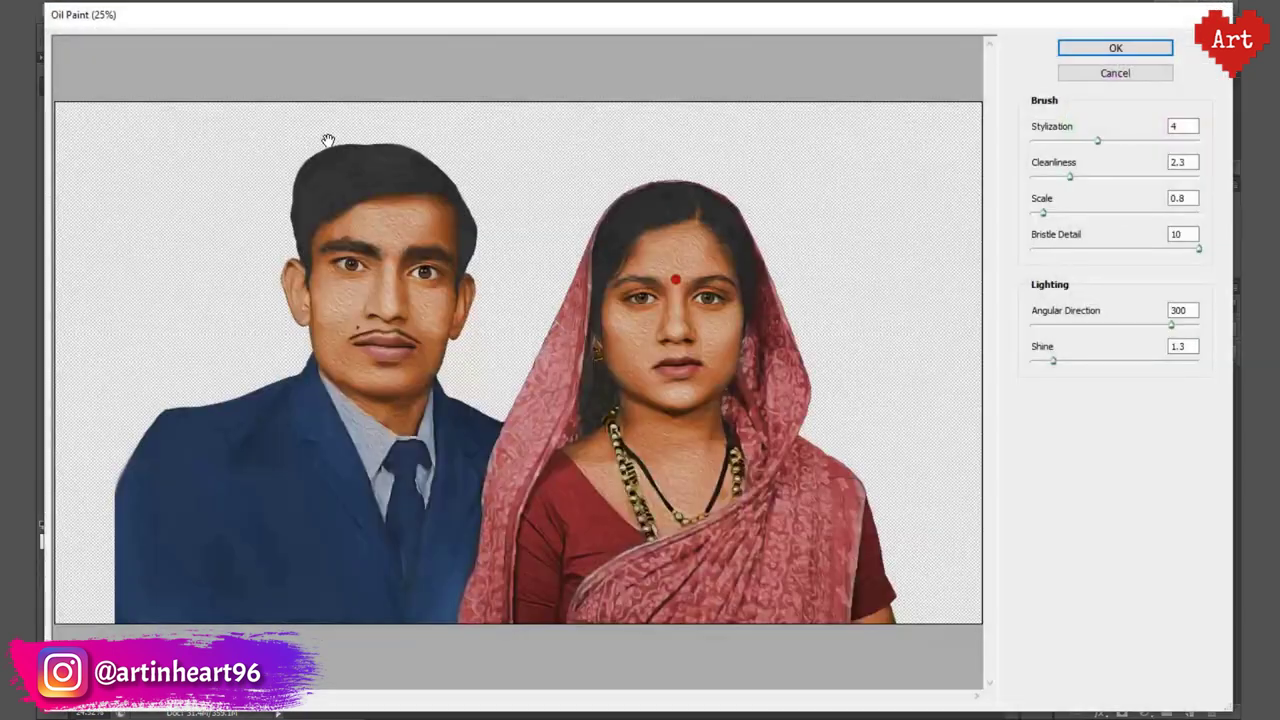
pyautogui.keyDown('ctrl'); pyautogui.click(537, 337); pyautogui.keyUp('ctrl')
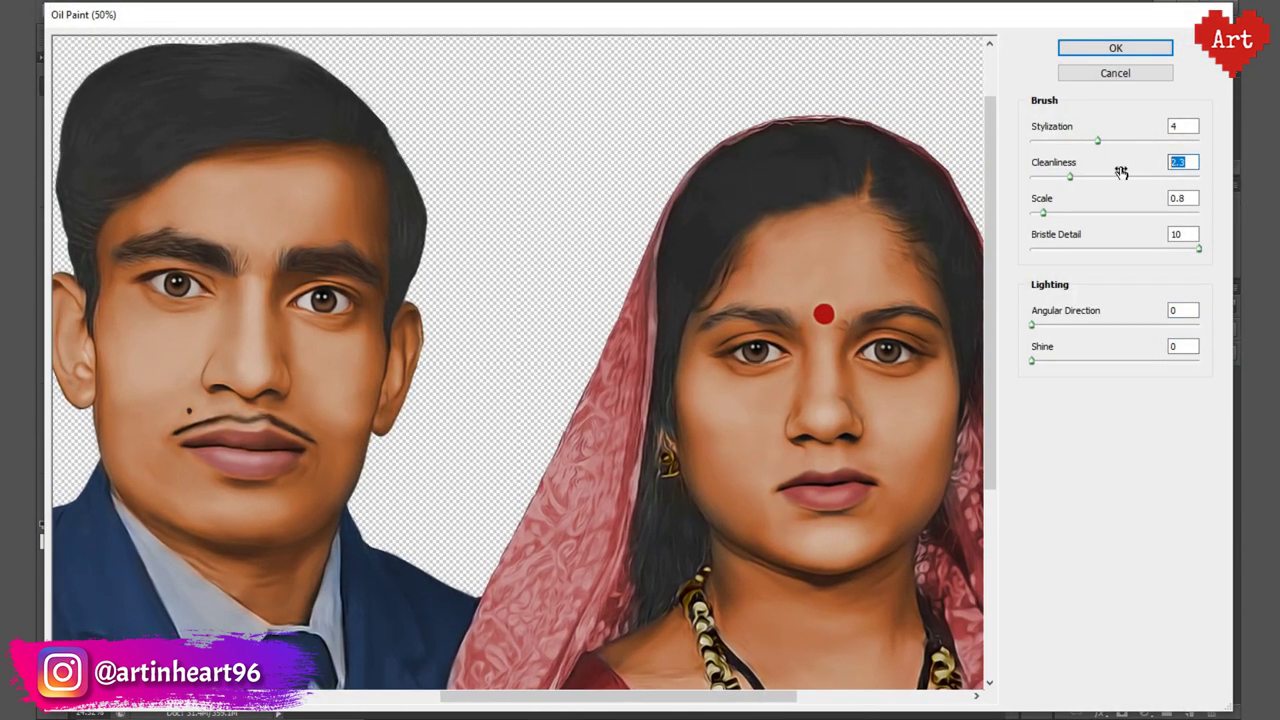
pyautogui.click(1183, 162)
pyautogui.write('4')
pyautogui.moveTo(534, 391); pyautogui.dragTo(676, 502)
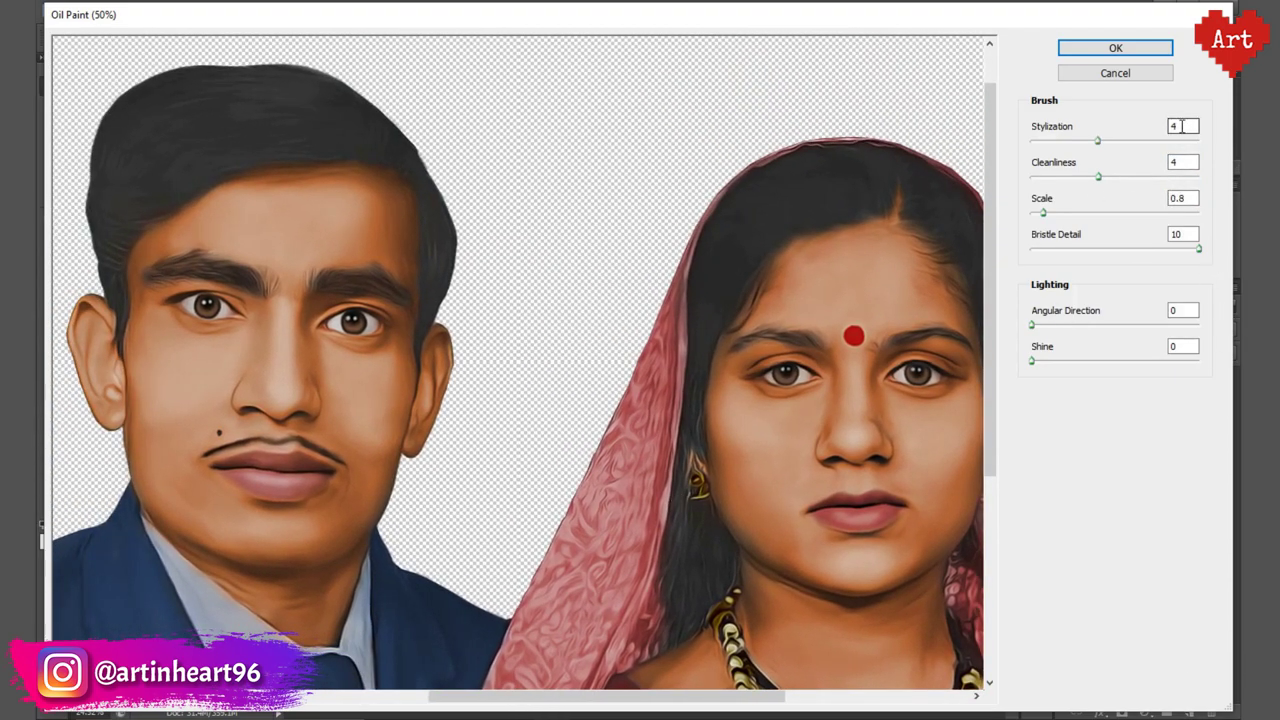
pyautogui.click(1115, 49)
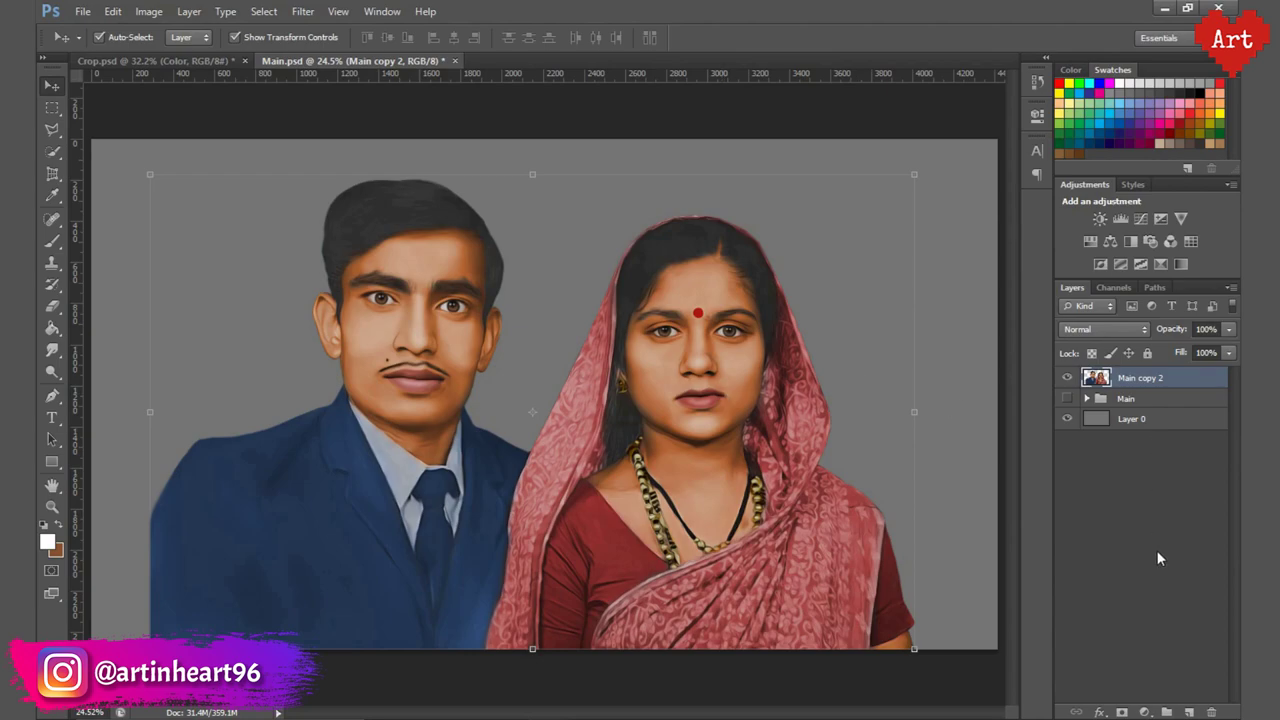
pyautogui.click(1145, 712)
# Add a Brightness/Contrast adjustment layer with brightness 4 and contrast 2.
pyautogui.click(1143, 406)
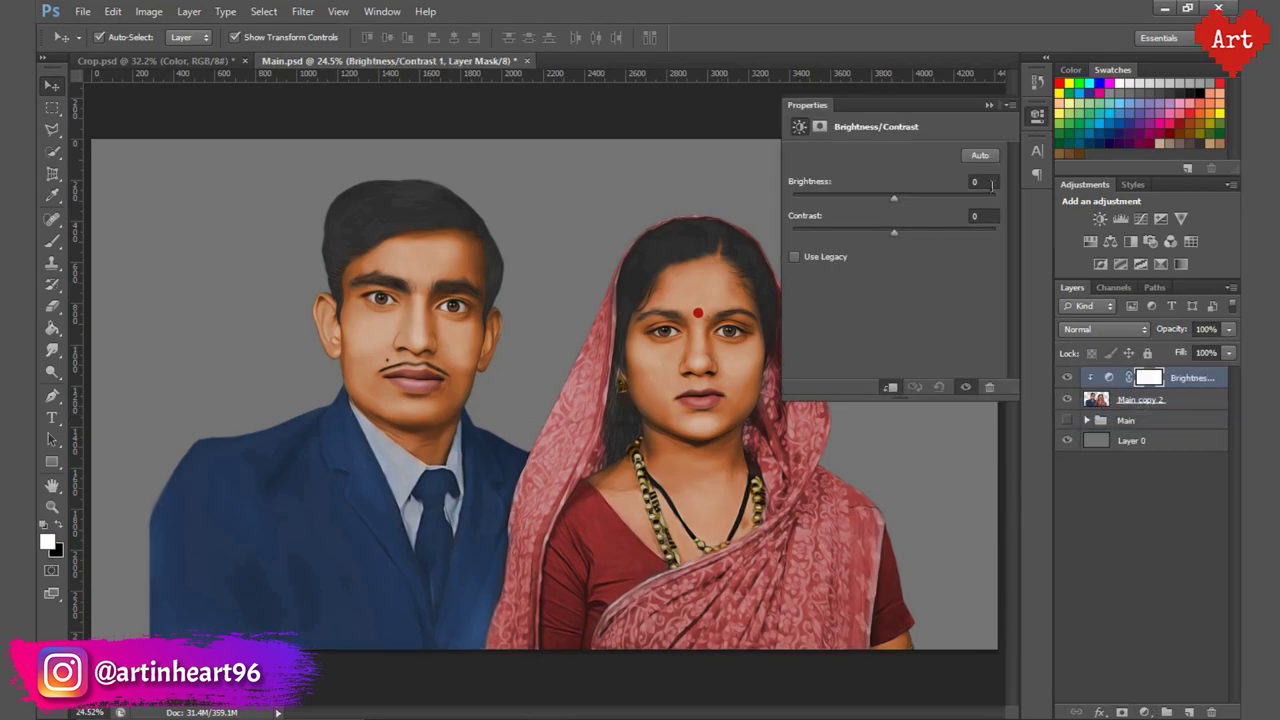
pyautogui.write('4')
pyautogui.press('Tab')
pyautogui.write('2')
# Add a Selective Color layer that tweaks Reds, then sets Yellows to Cyan -4 and Yellow +4.
pyautogui.click(1036, 118)
pyautogui.click(1181, 264)
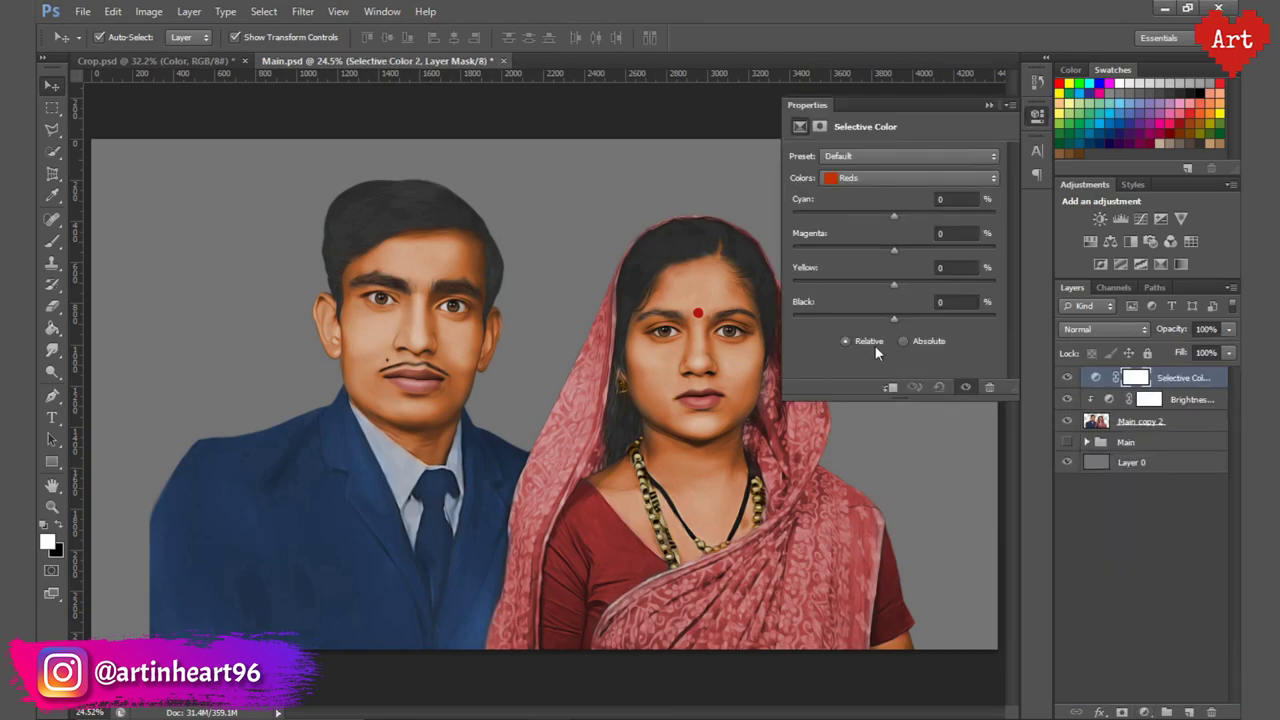
pyautogui.doubleClick(942, 199)
pyautogui.write('-10')
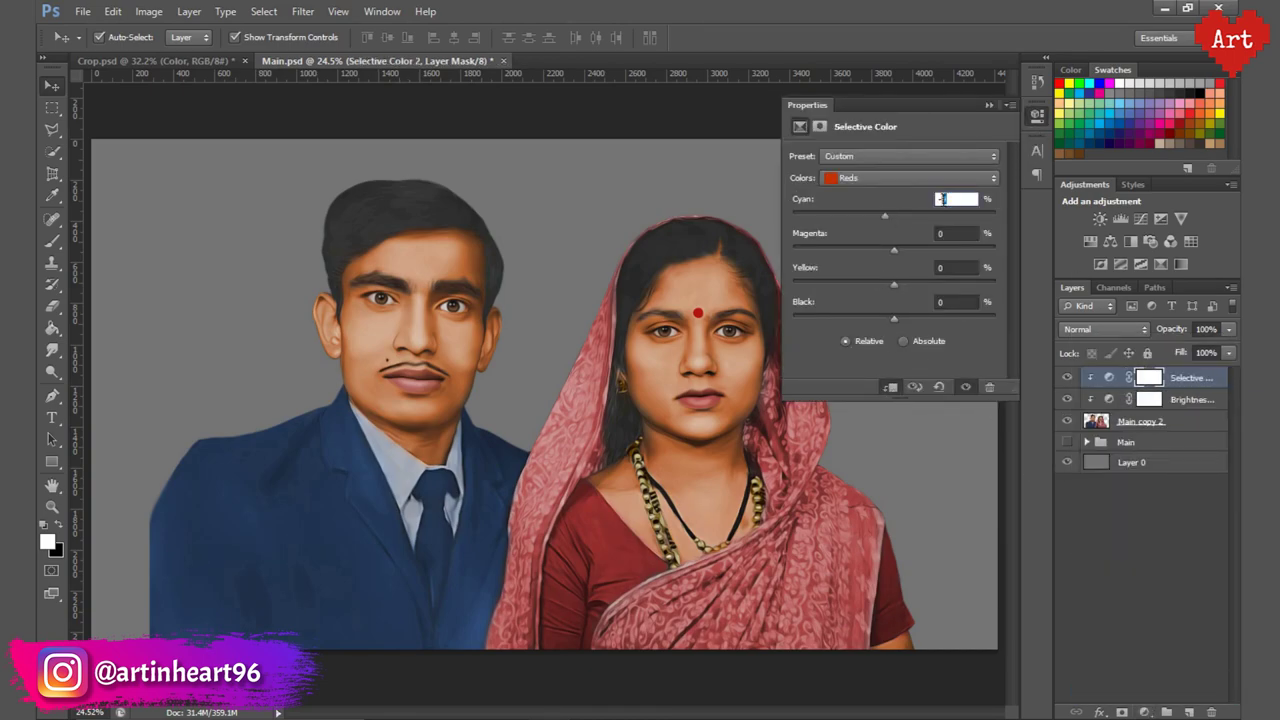
pyautogui.doubleClick(940, 267)
pyautogui.click(876, 180)
pyautogui.click(850, 199)
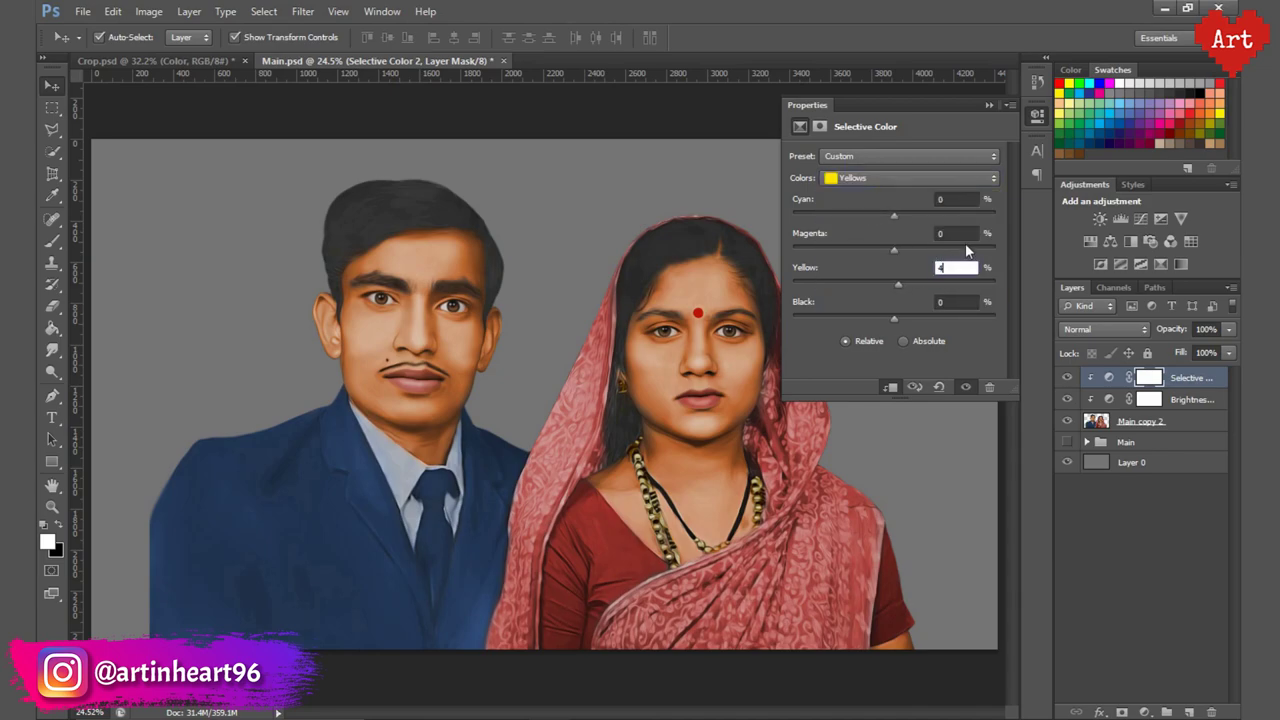
pyautogui.write('4')
pyautogui.click(1040, 120)
pyautogui.scroll(2, 589, 353)
pyautogui.scroll(1, 589, 353)
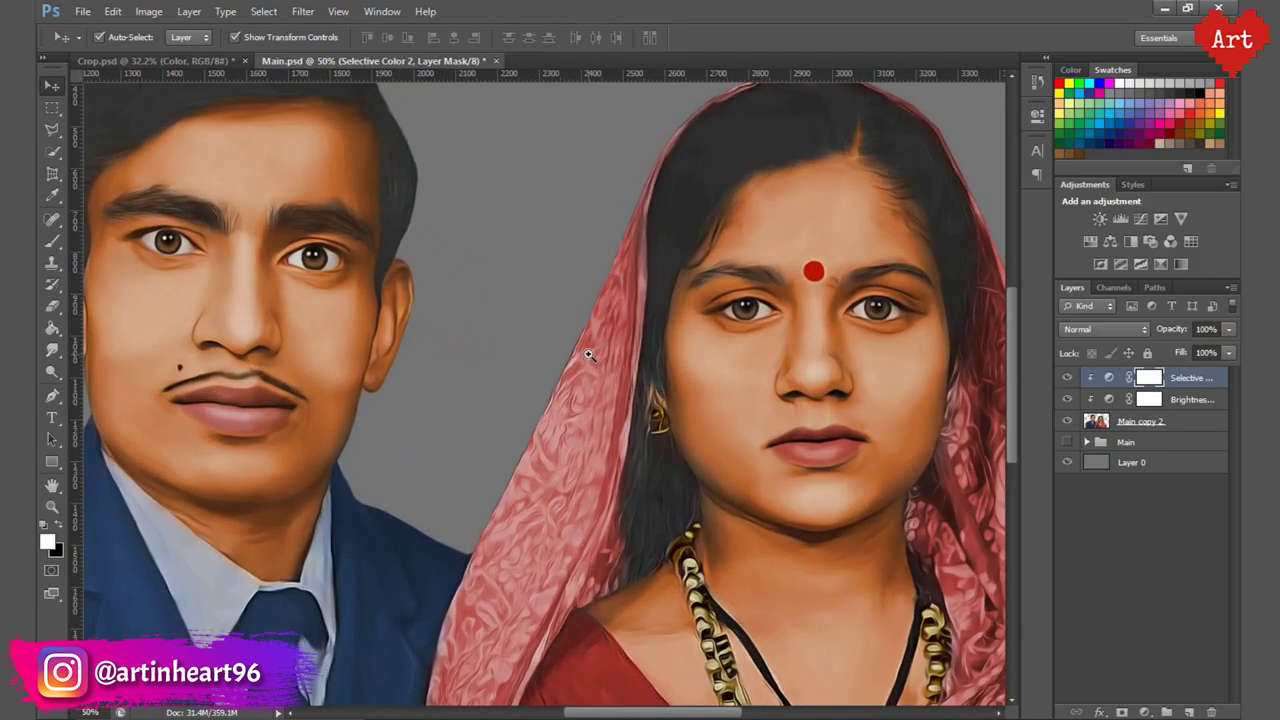
pyautogui.scroll(-3, 589, 353)
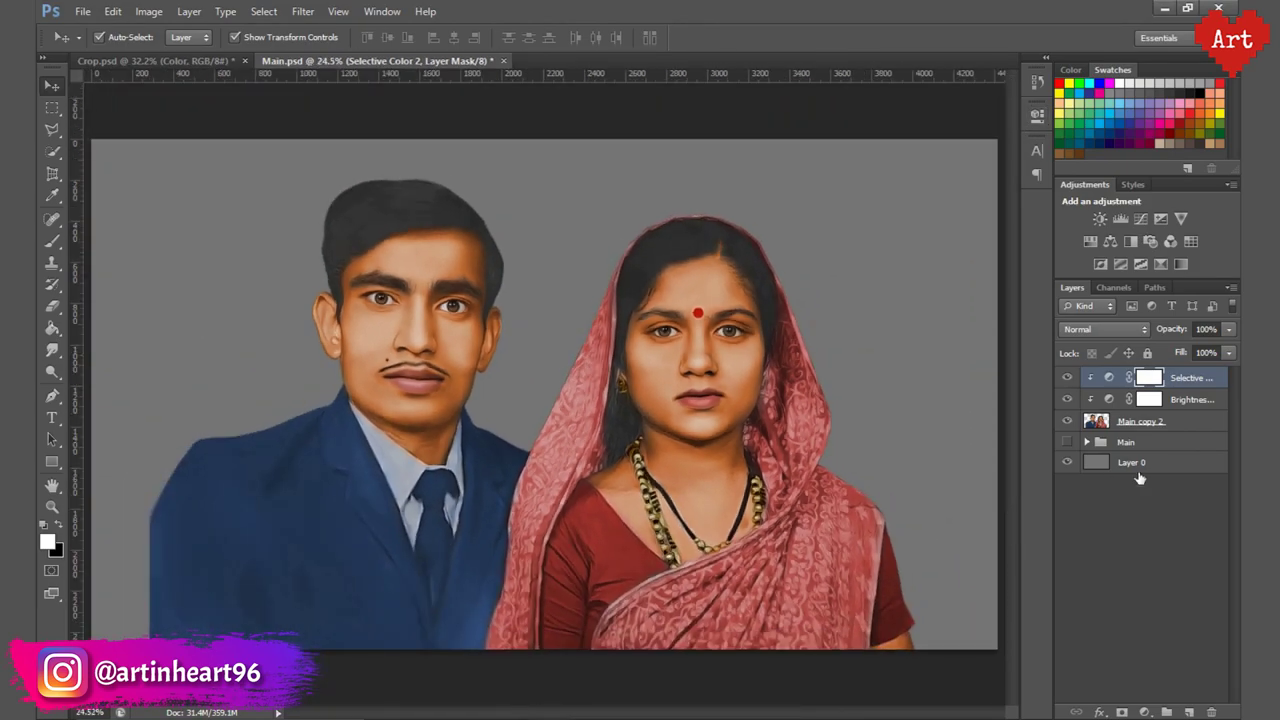
# Add a Vibrance adjustment layer, then select the layers from Vibrance 1 down to Main copy 2.
pyautogui.click(1145, 713)
pyautogui.click(1110, 500)
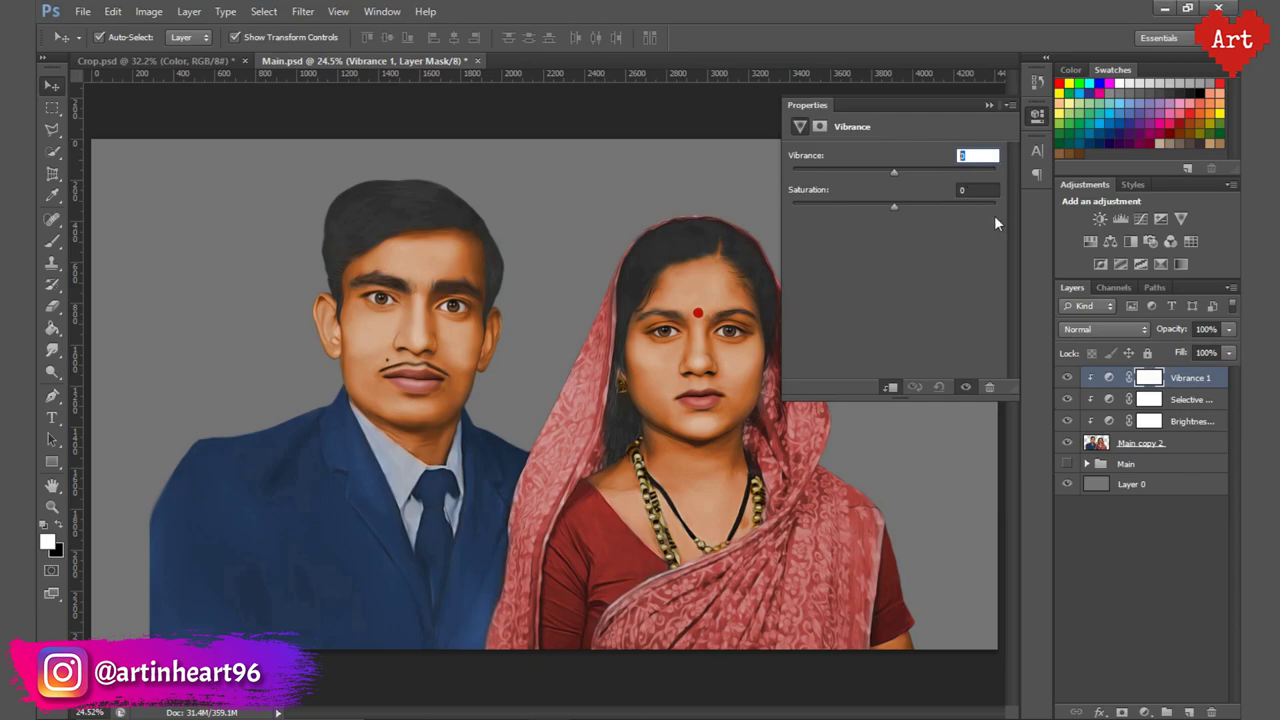
pyautogui.press('Tab')
pyautogui.click(1037, 120)
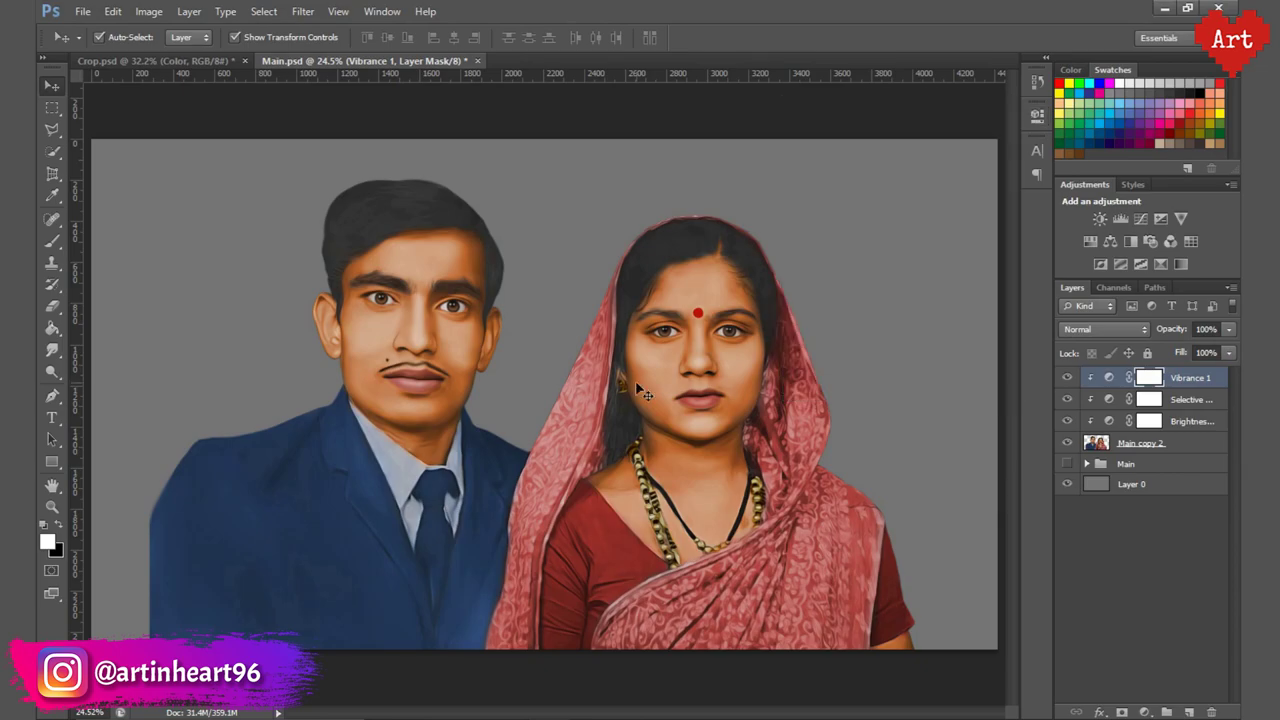
pyautogui.scroll(1, 549, 367)
pyautogui.scroll(1, 549, 367)
pyautogui.scroll(-2, 548, 364)
pyautogui.keyDown('shift'); pyautogui.click(1191, 447); pyautogui.keyUp('shift')
pyautogui.click(1232, 287)
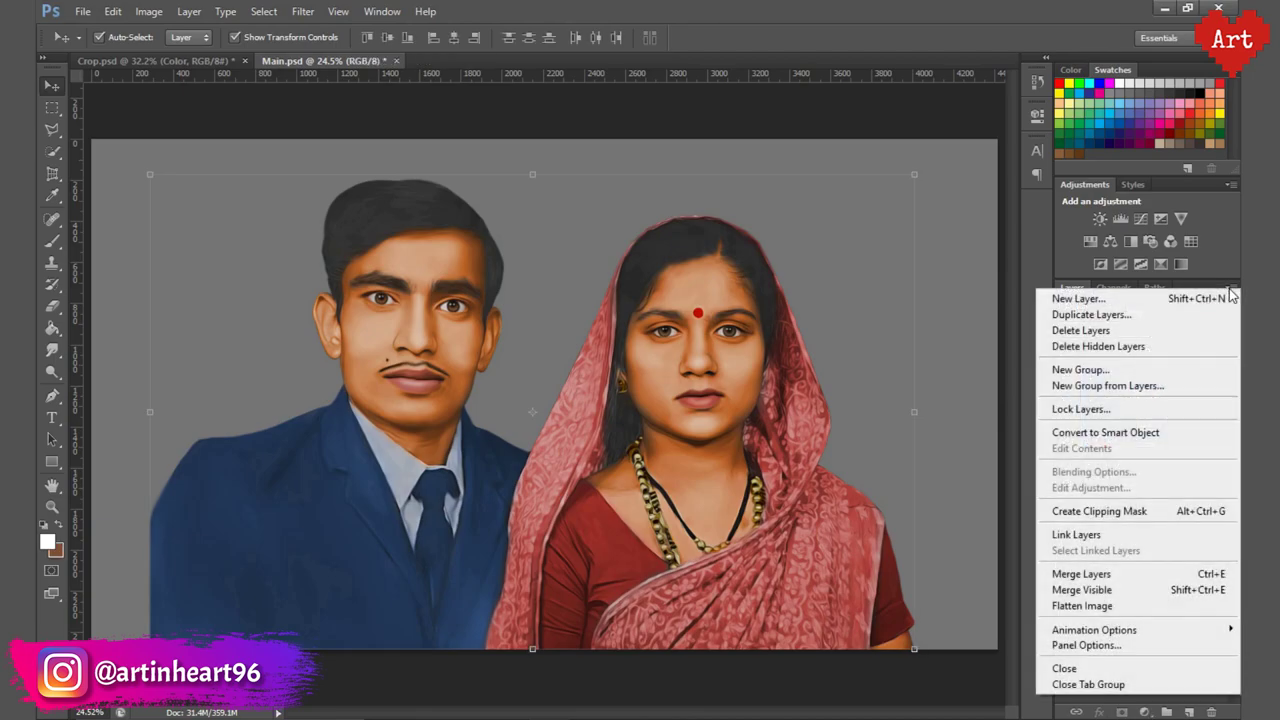
# Group the selected layers as 'OilPaint', duplicate the group, and merge the copy into one layer.
pyautogui.click(1122, 393)
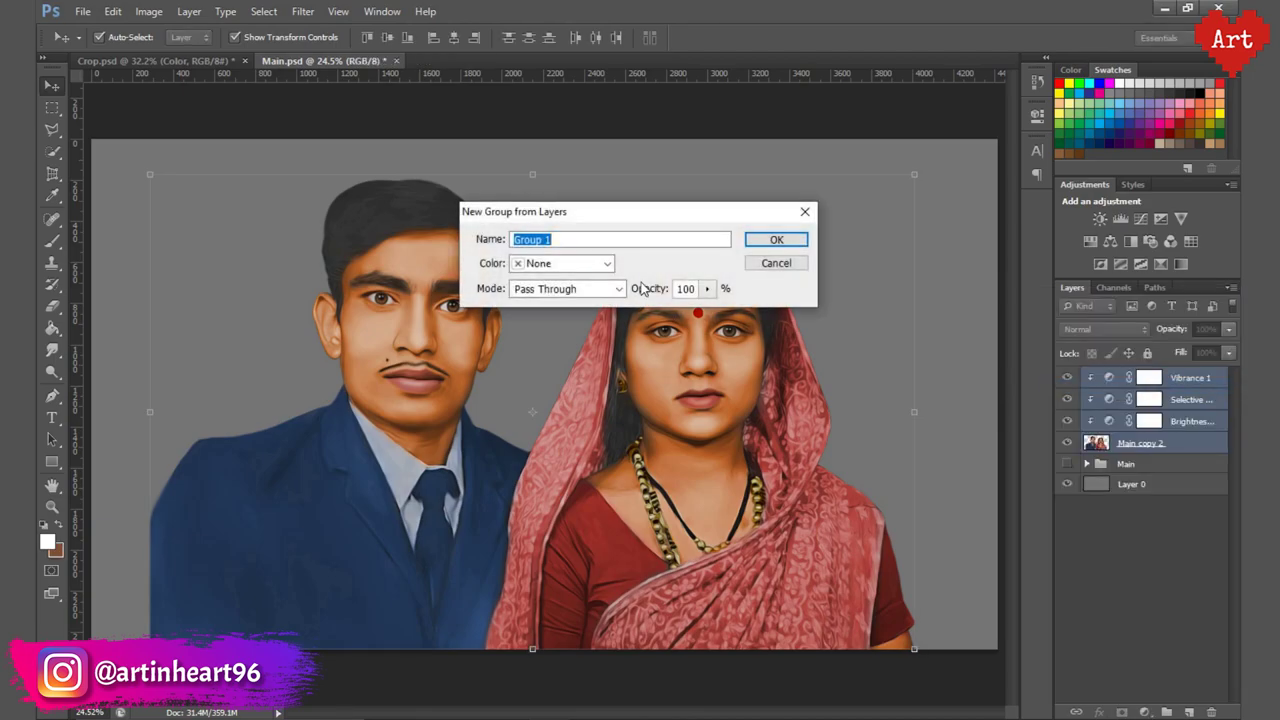
pyautogui.write('int')
pyautogui.press('Return')
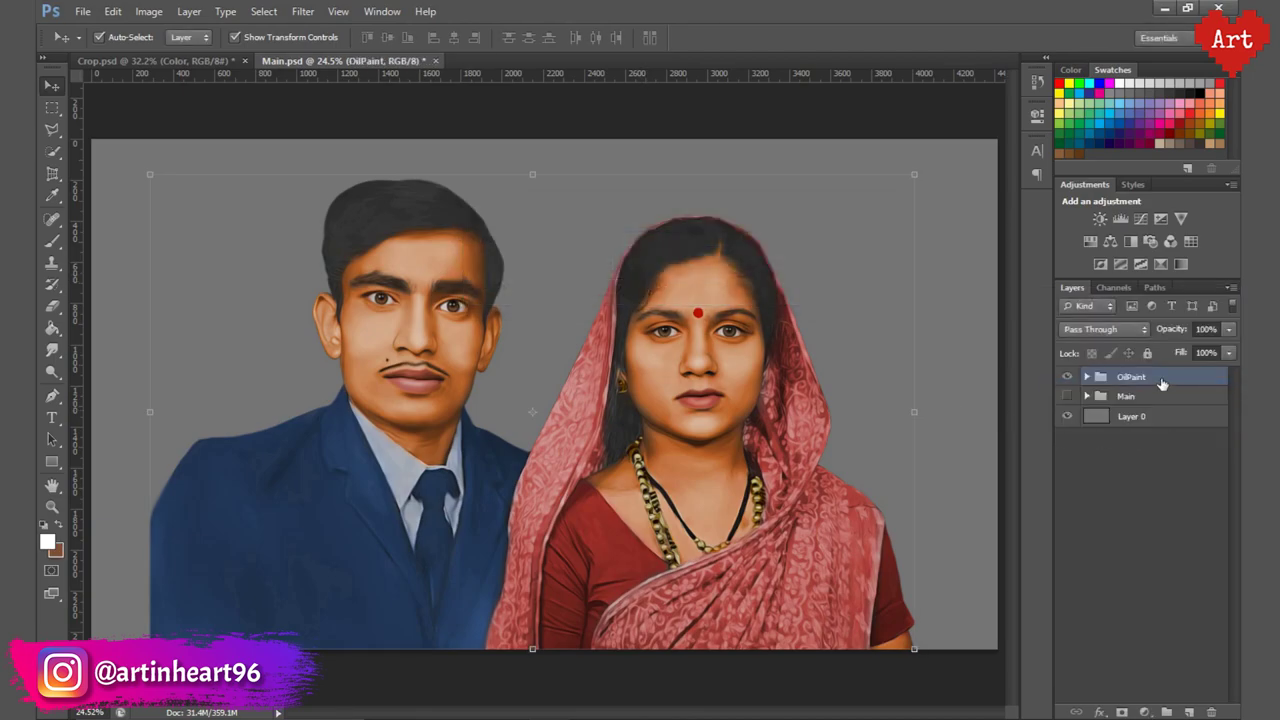
pyautogui.rightClick(1161, 383)
pyautogui.click(1015, 322)
pyautogui.click(780, 218)
pyautogui.rightClick(1130, 383)
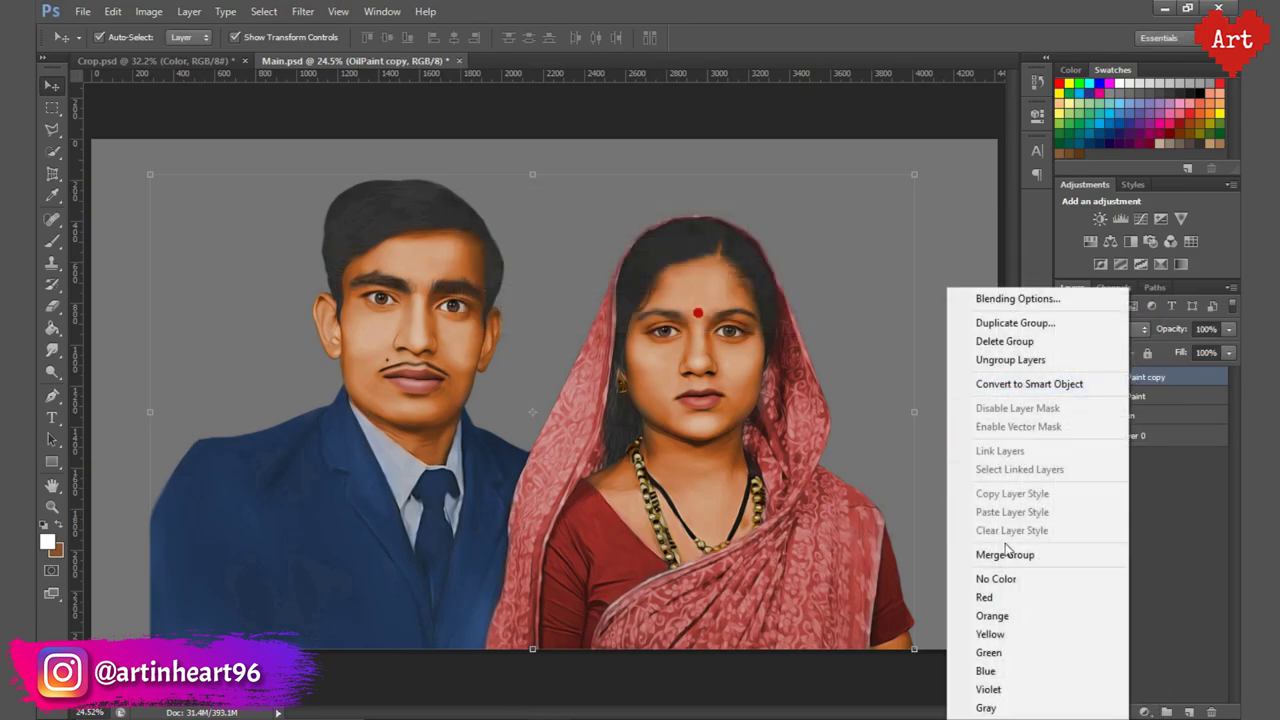
pyautogui.click(1005, 554)
# Apply Smart Sharpen to the merged OilPaint copy and inspect the couple's faces.
pyautogui.hotkey('ctrl', '+')
pyautogui.hotkey('ctrl', '+')
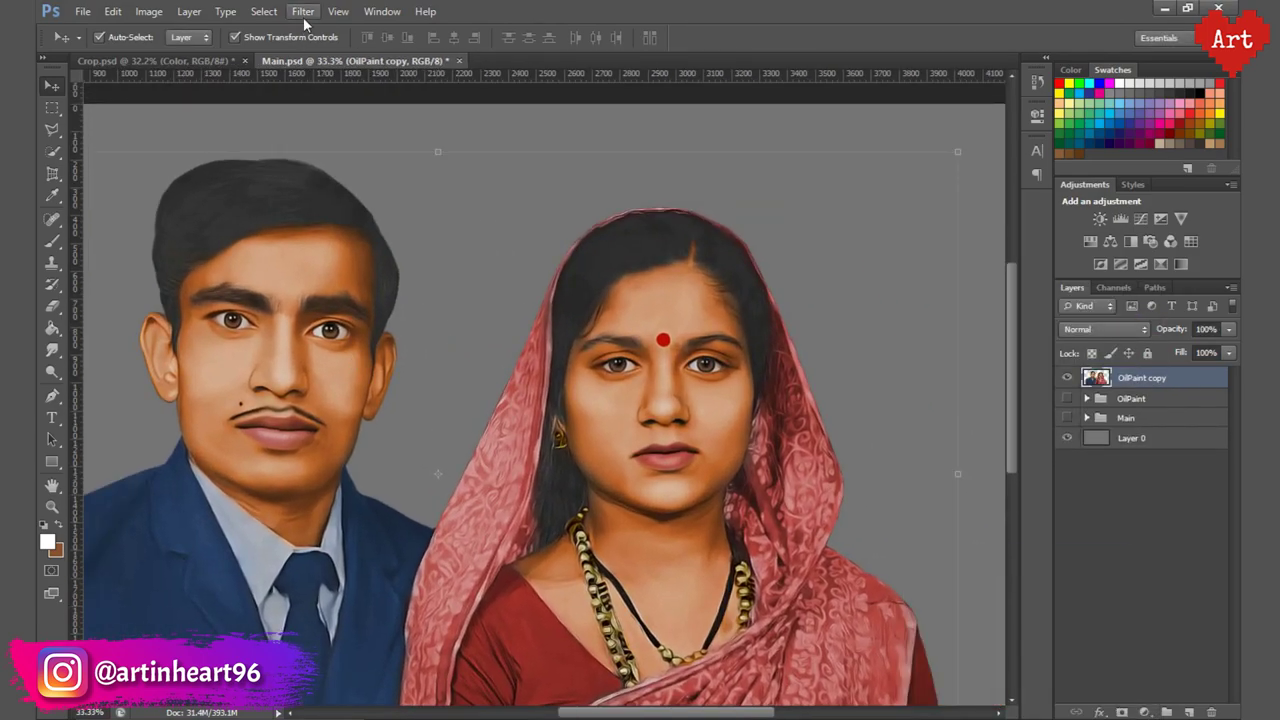
pyautogui.click(304, 14)
pyautogui.click(545, 307)
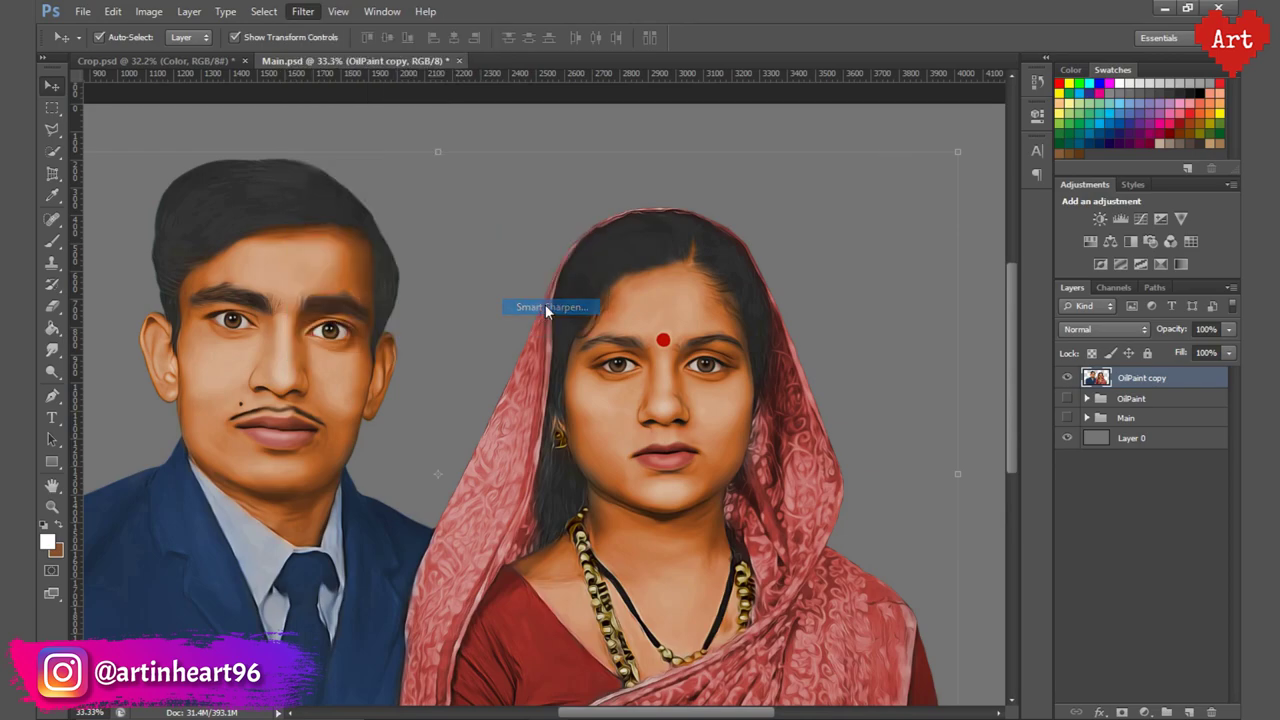
pyautogui.moveTo(455, 385); pyautogui.dragTo(415, 550)
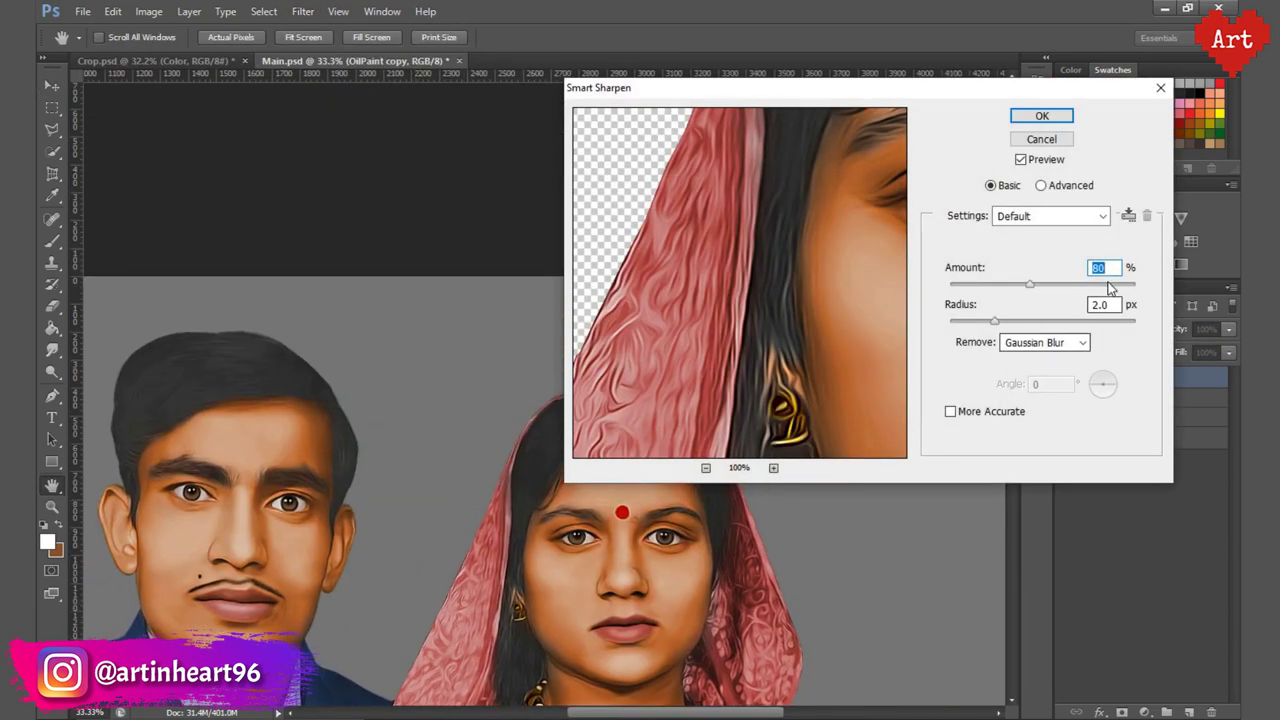
pyautogui.click(1042, 116)
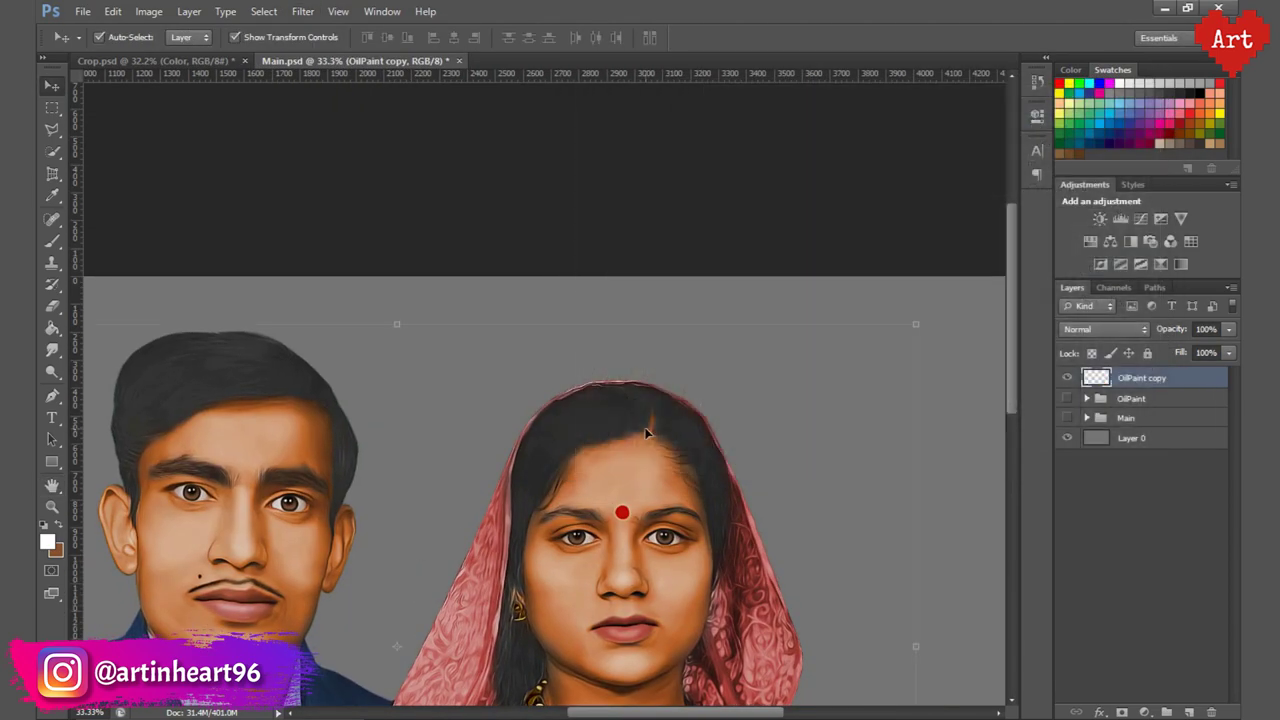
pyautogui.hotkey('ctrl', '+')
pyautogui.hotkey('ctrl', '+')
pyautogui.moveTo(252, 372); pyautogui.dragTo(559, 427)
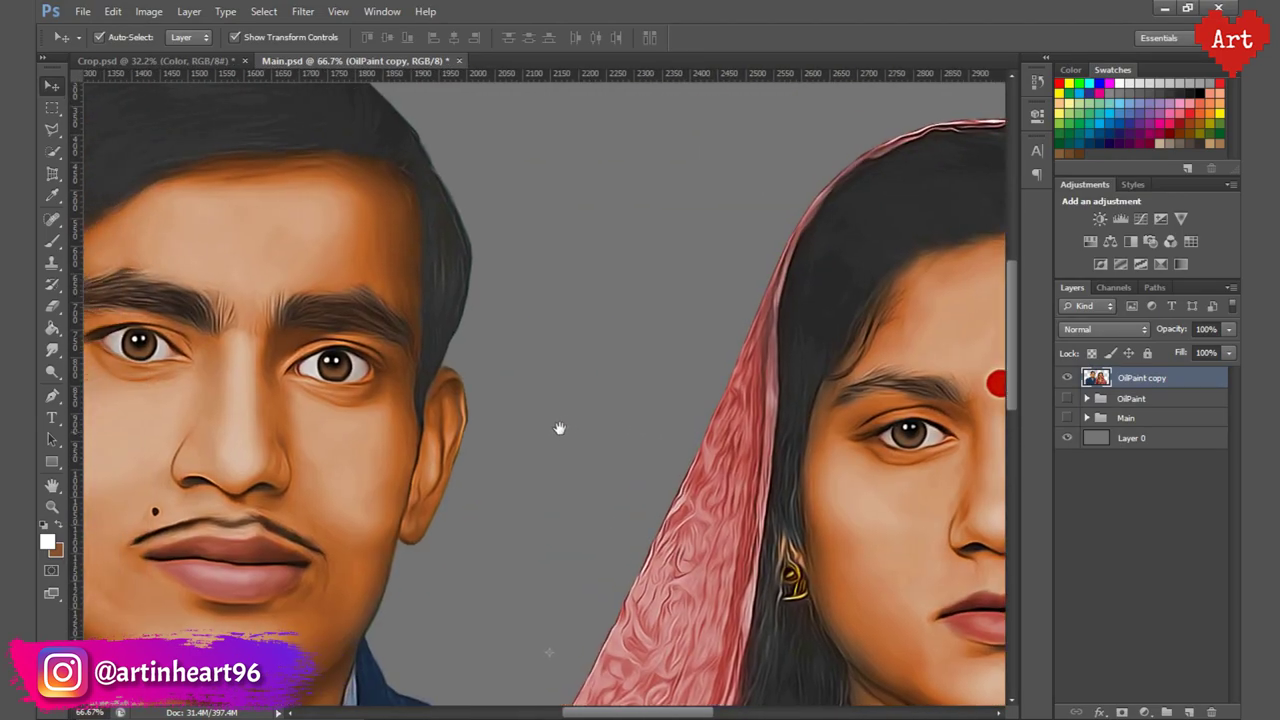
pyautogui.hotkey('ctrl', '0')
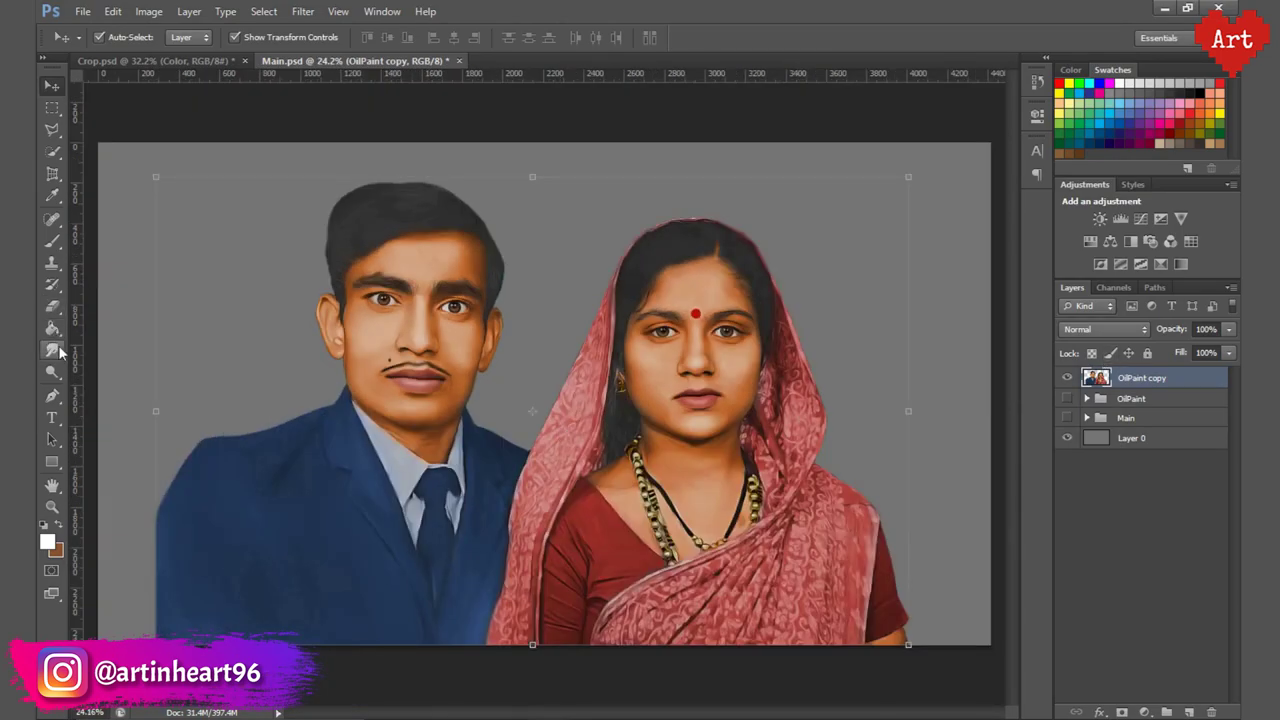
# Draw a curved Pen path along the man's suit shoulder.
pyautogui.press('p')
pyautogui.scroll(3, 190, 470)
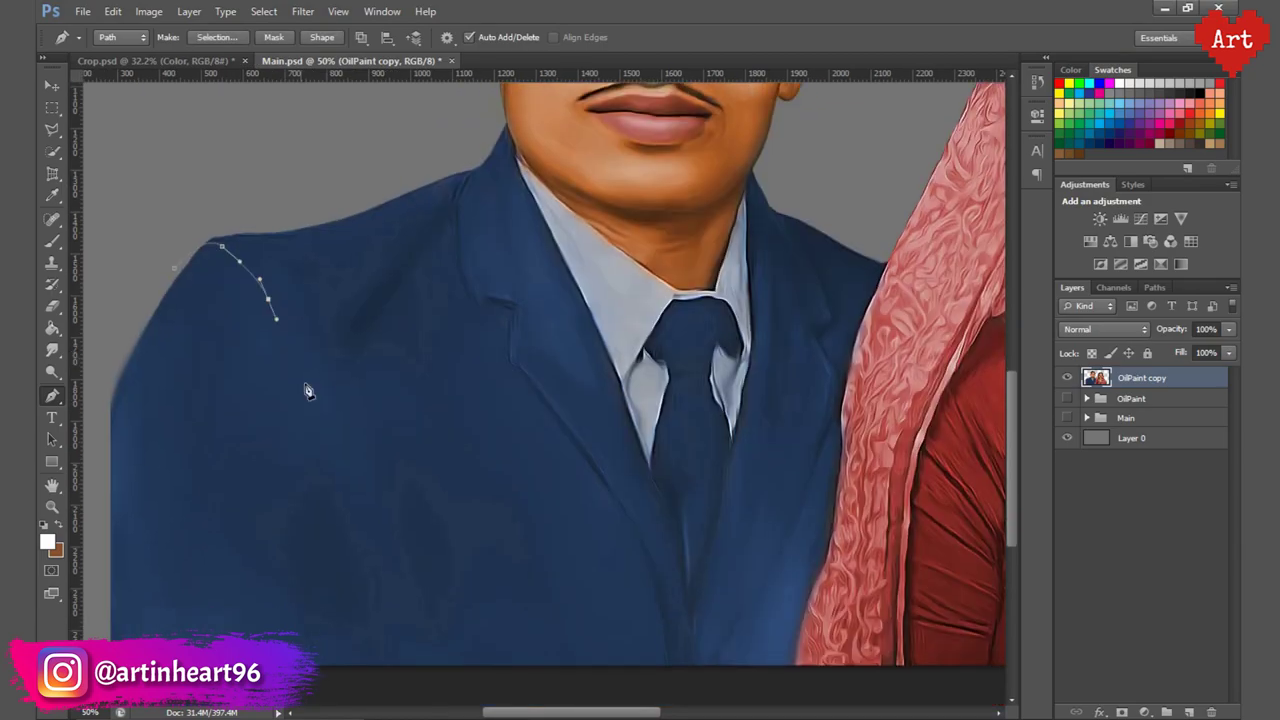
pyautogui.scroll(-2, 330, 500)
pyautogui.moveTo(386, 623)
pyautogui.mouseDown()
pyautogui.moveTo(390, 650)
pyautogui.moveTo(381, 487)
pyautogui.mouseUp()
pyautogui.hotkey('ctrl', '-')
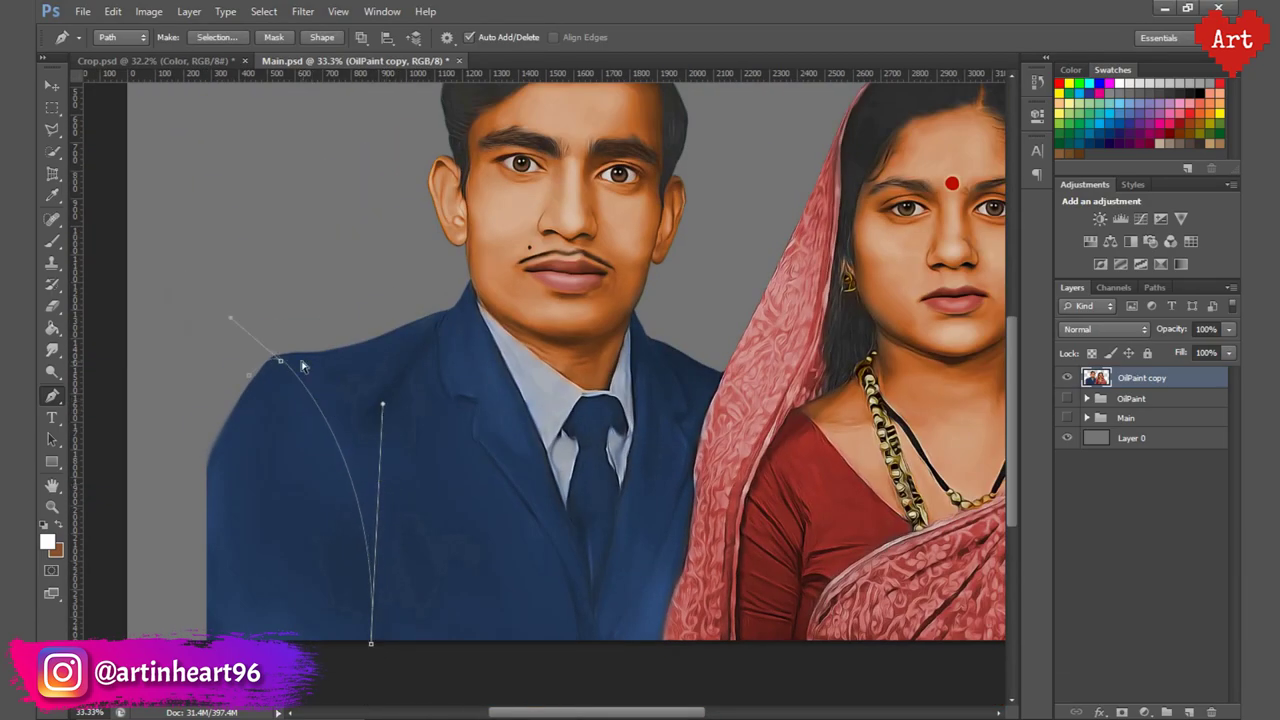
pyautogui.moveTo(280, 360); pyautogui.dragTo(298, 352)
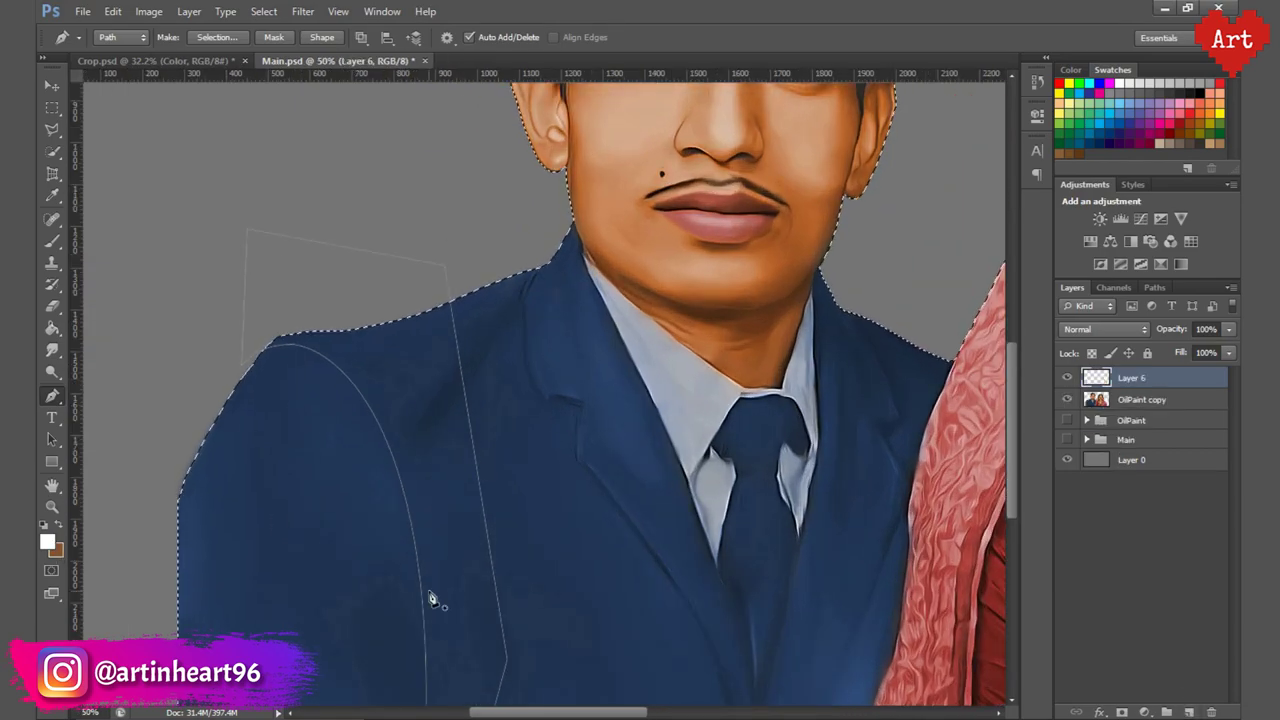
# Choose dark blue, set the brush to 60% opacity, and add a mask to the shading layer.
pyautogui.click(47, 541)
pyautogui.click(1222, 254)
pyautogui.press('b')
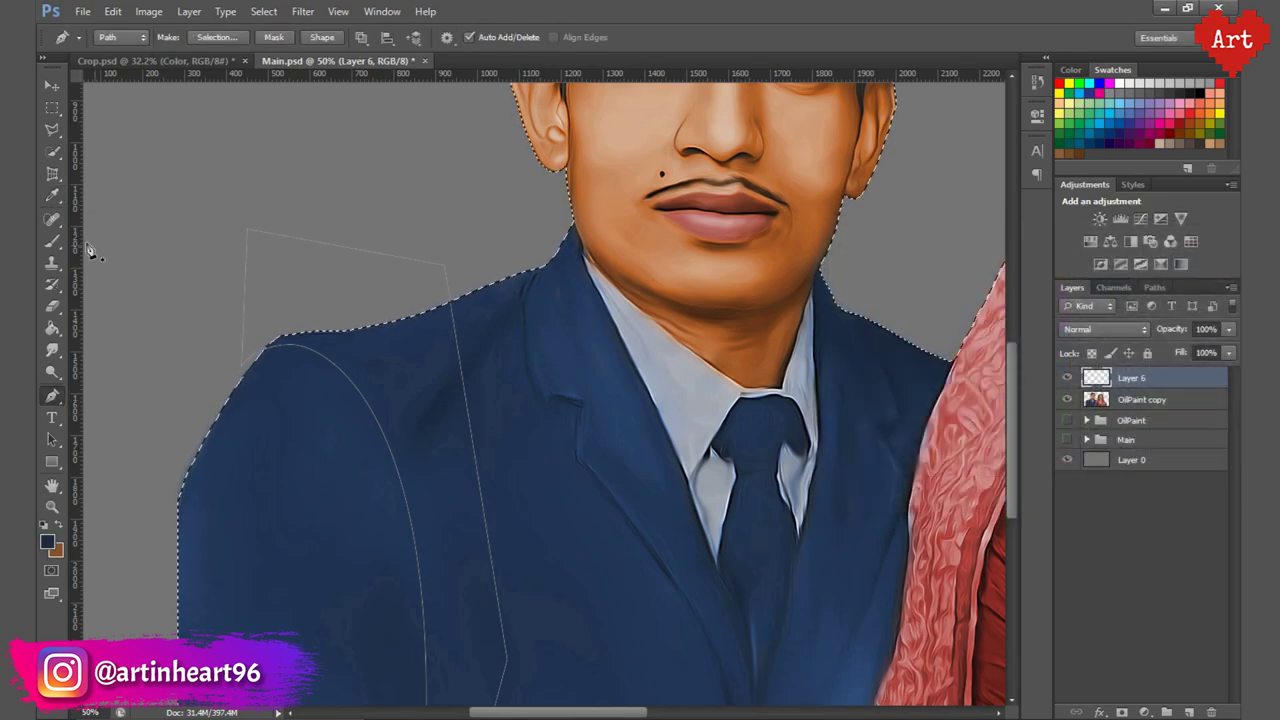
pyautogui.click(104, 37)
pyautogui.click(360, 37)
pyautogui.write('60')
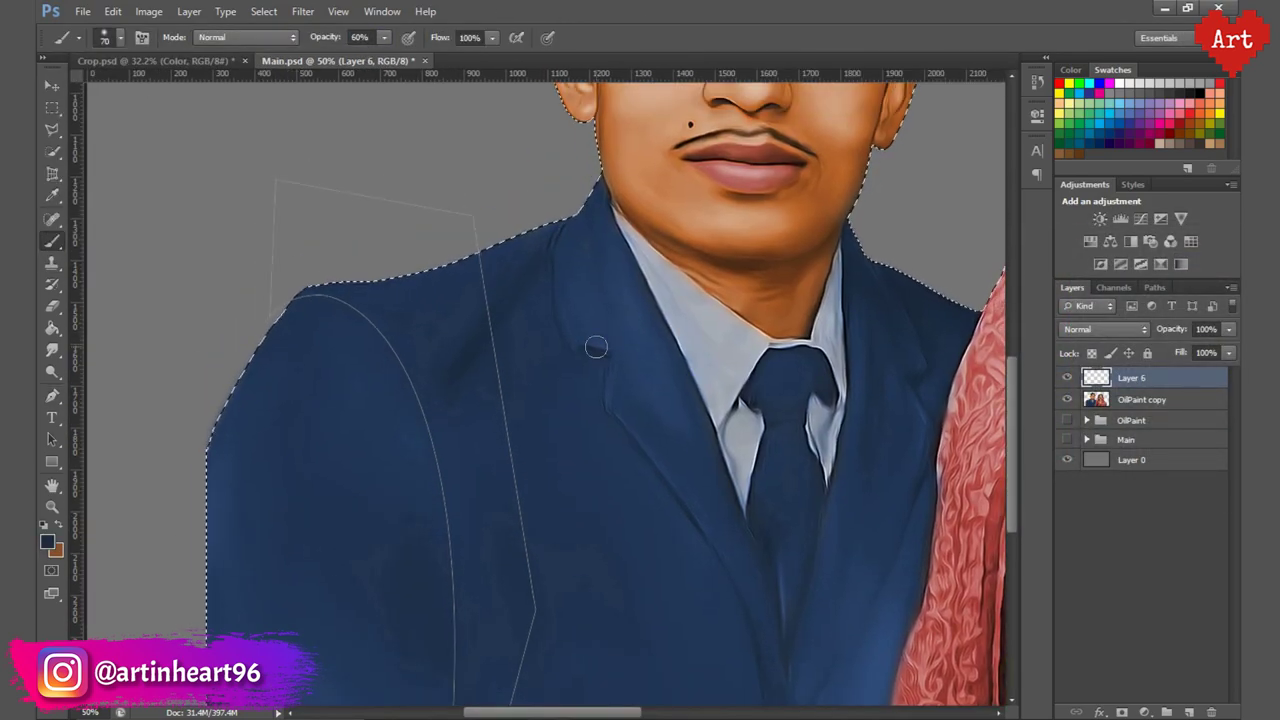
pyautogui.click(1121, 712)
# Make a feathered selection from the shoulder path and paint dark shading along the sleeve seam at 100%, size 80.
pyautogui.press('p')
pyautogui.rightClick(372, 324)
pyautogui.click(430, 429)
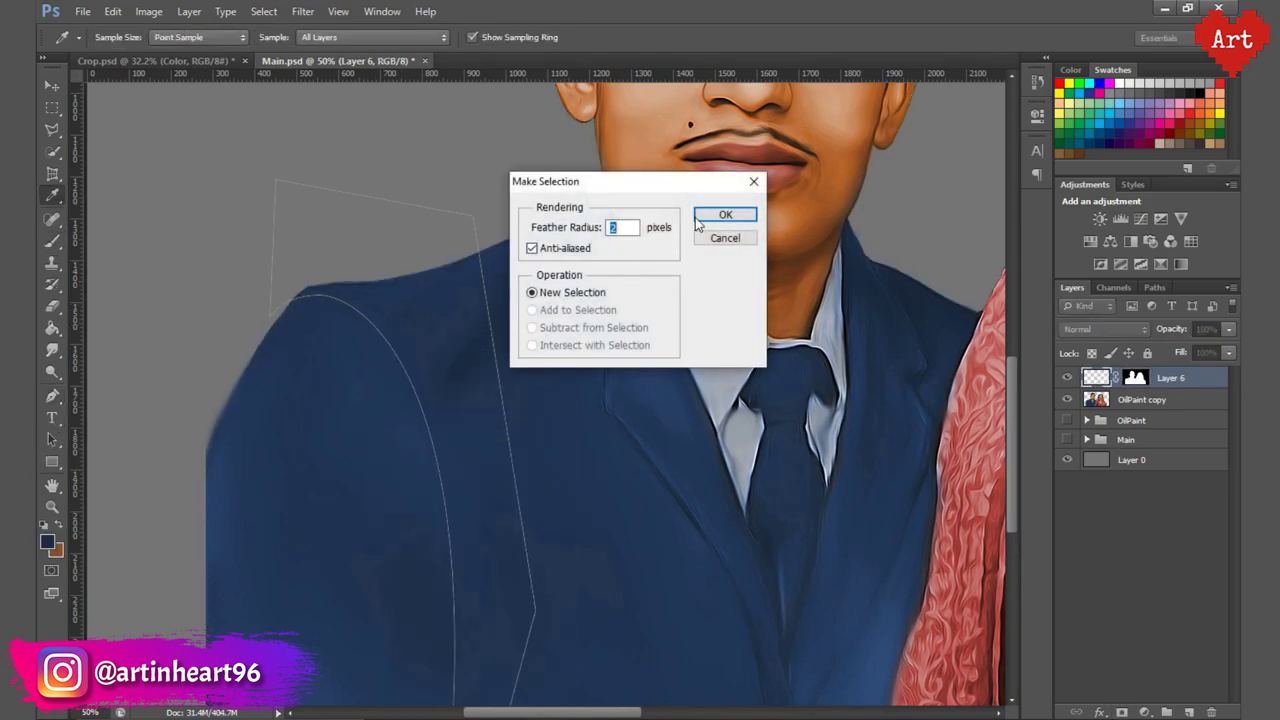
pyautogui.click(726, 214)
pyautogui.press('b')
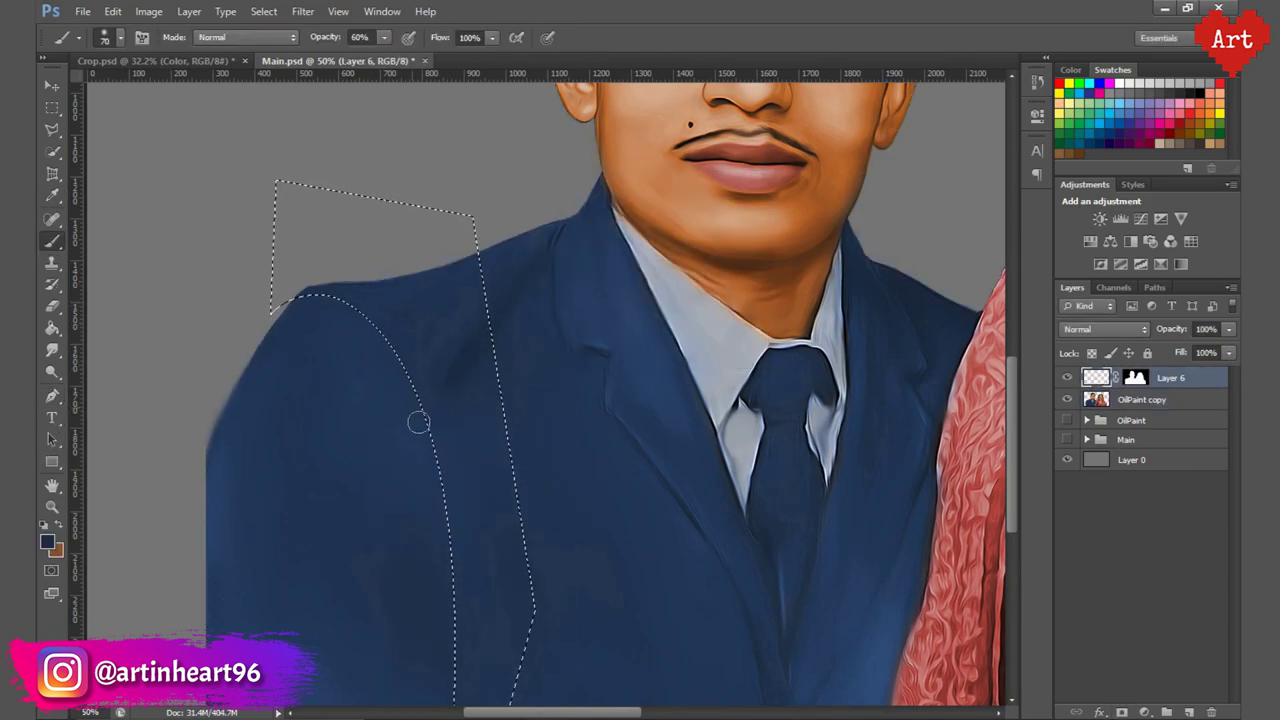
pyautogui.scroll(-1, 425, 424)
pyautogui.press('0')
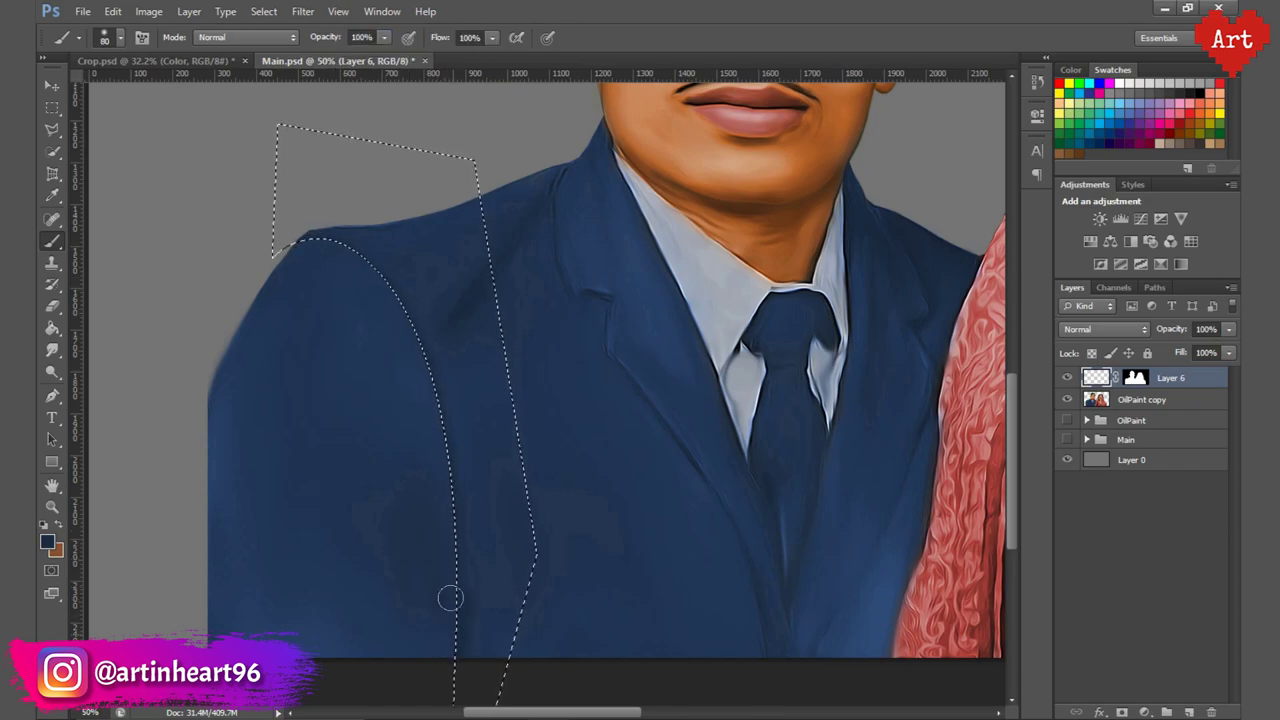
pyautogui.press(']')
pyautogui.hotkey('ctrl', 'd')
pyautogui.moveTo(403, 322); pyautogui.dragTo(380, 510)
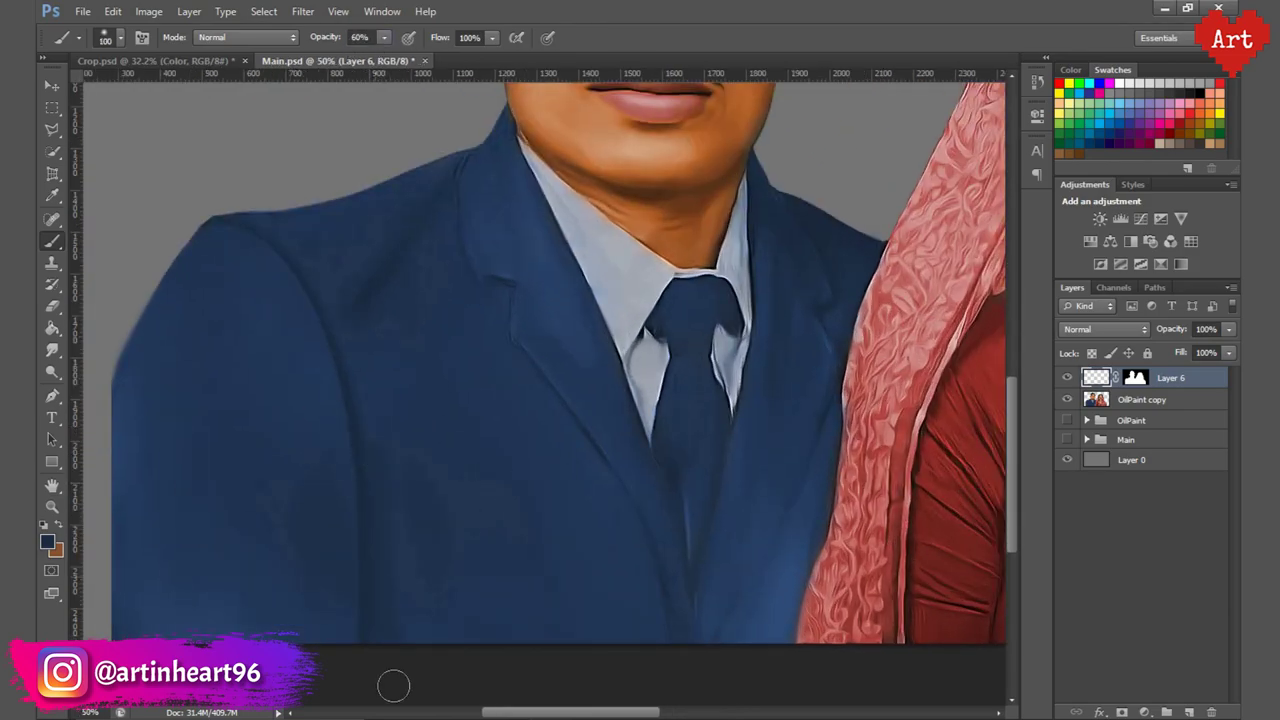
# Draw a closed Pen path along the left lapel, its notch and the jacket fold.
pyautogui.hotkey('ctrl', '-')
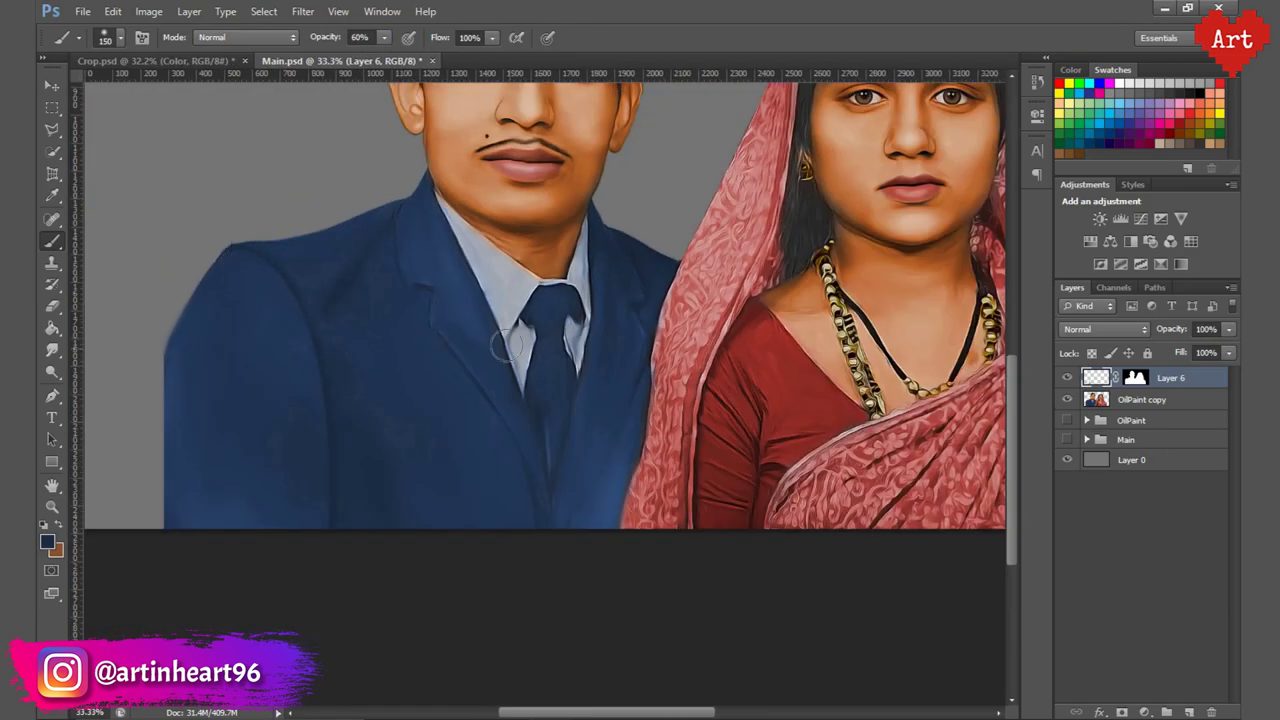
pyautogui.hotkey('ctrl', '-')
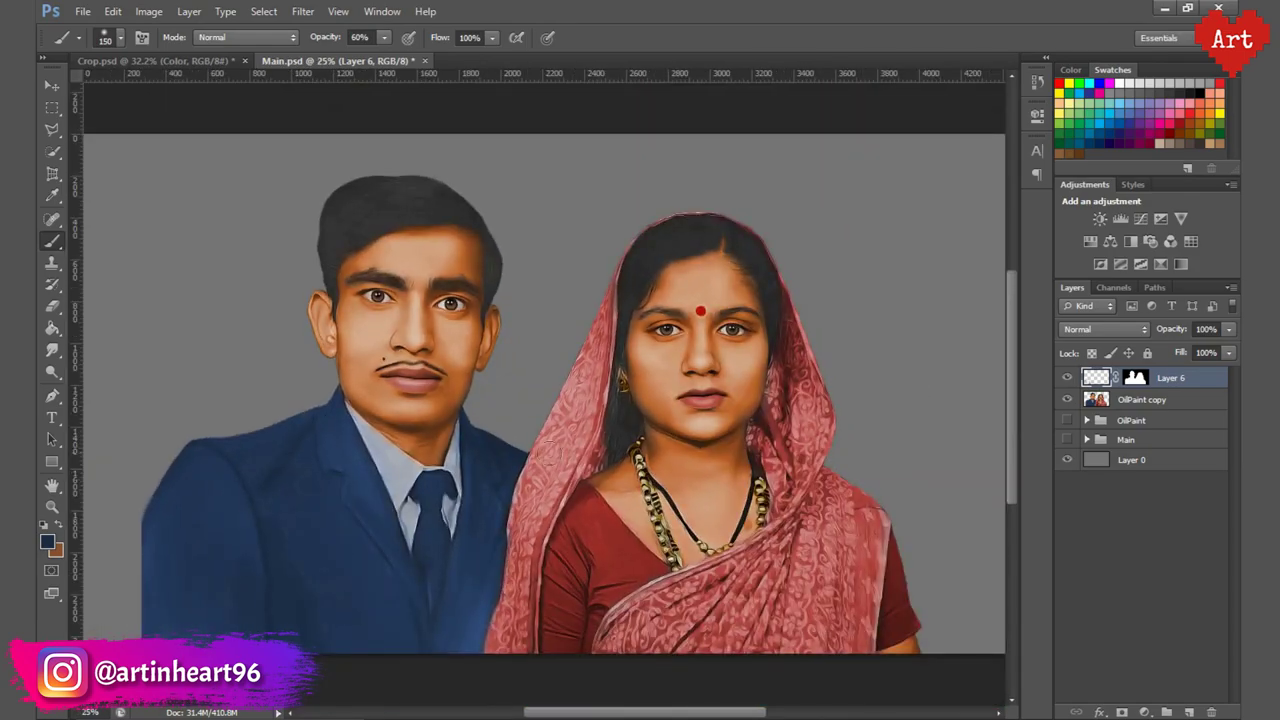
pyautogui.scroll(2, 203, 524)
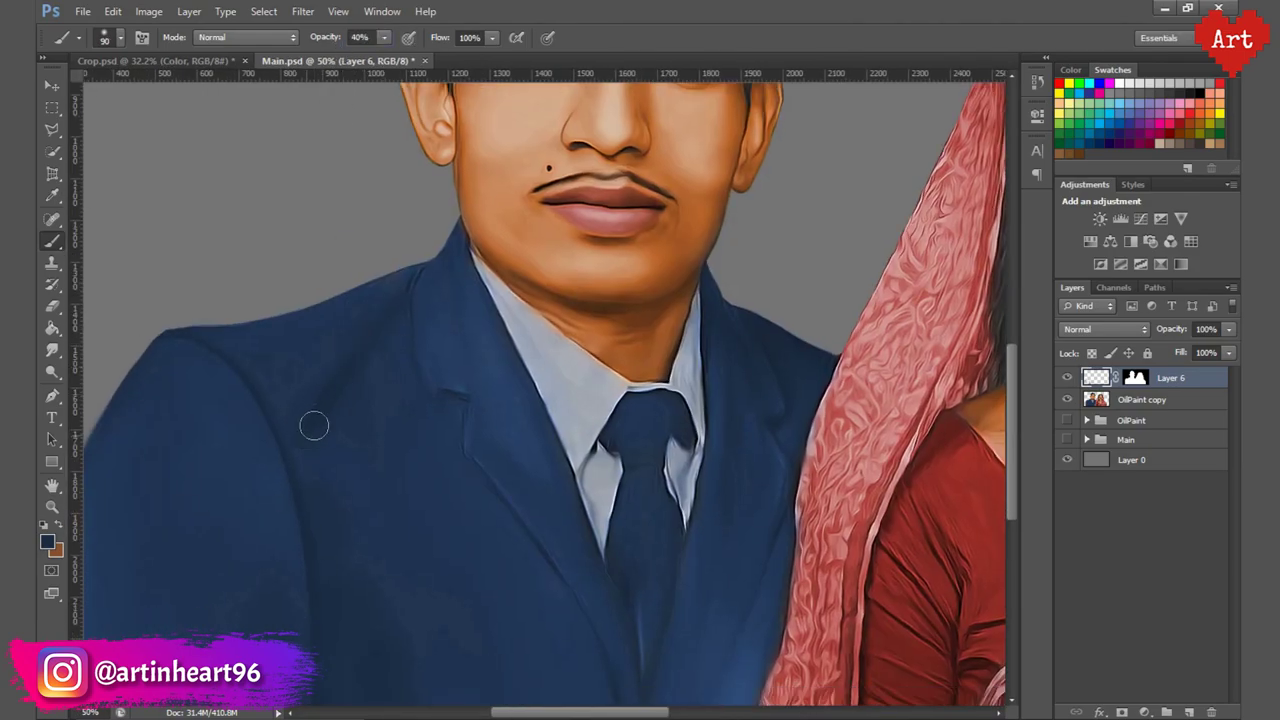
pyautogui.scroll(1, 464, 400)
pyautogui.scroll(1, 400, 343)
pyautogui.press('p')
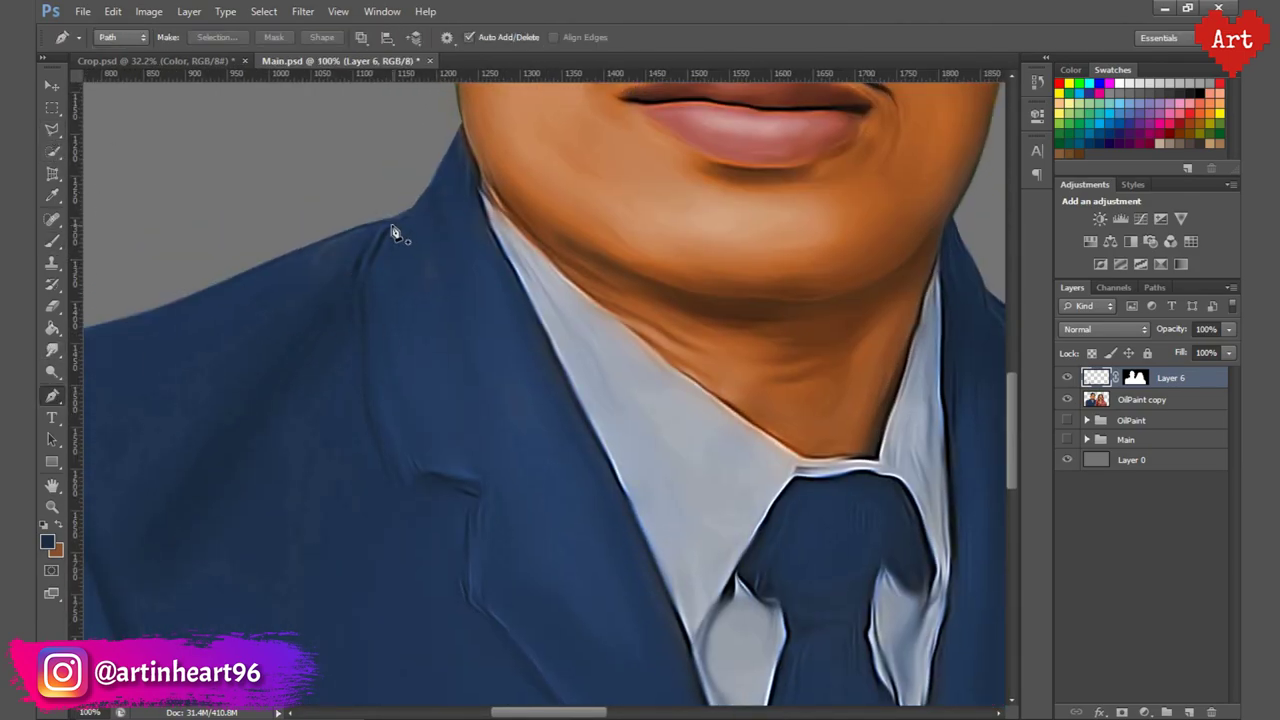
pyautogui.click(392, 225)
pyautogui.moveTo(362, 329); pyautogui.dragTo(368, 379)
pyautogui.moveTo(469, 490)
pyautogui.mouseDown()
pyautogui.moveTo(467, 523)
pyautogui.moveTo(477, 275)
pyautogui.mouseUp()
pyautogui.moveTo(497, 377); pyautogui.dragTo(463, 286)
pyautogui.click(494, 329)
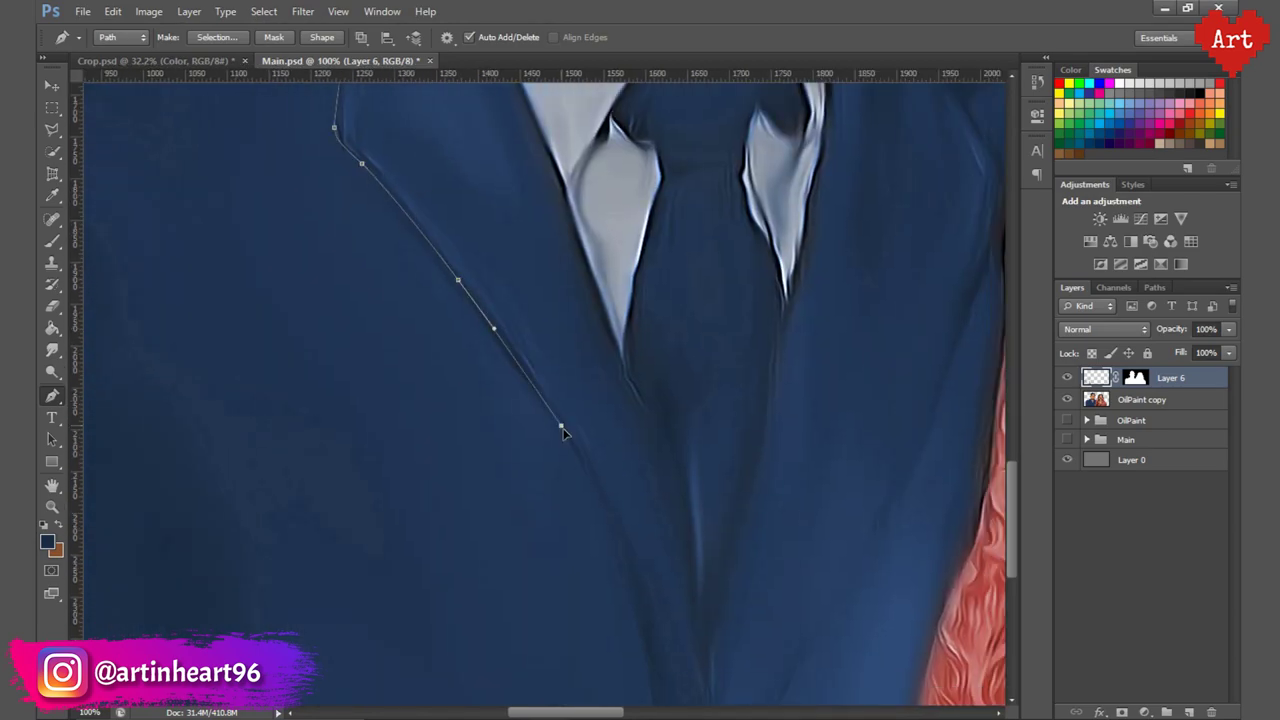
pyautogui.moveTo(560, 423); pyautogui.dragTo(548, 330)
pyautogui.scroll(-2, 570, 553)
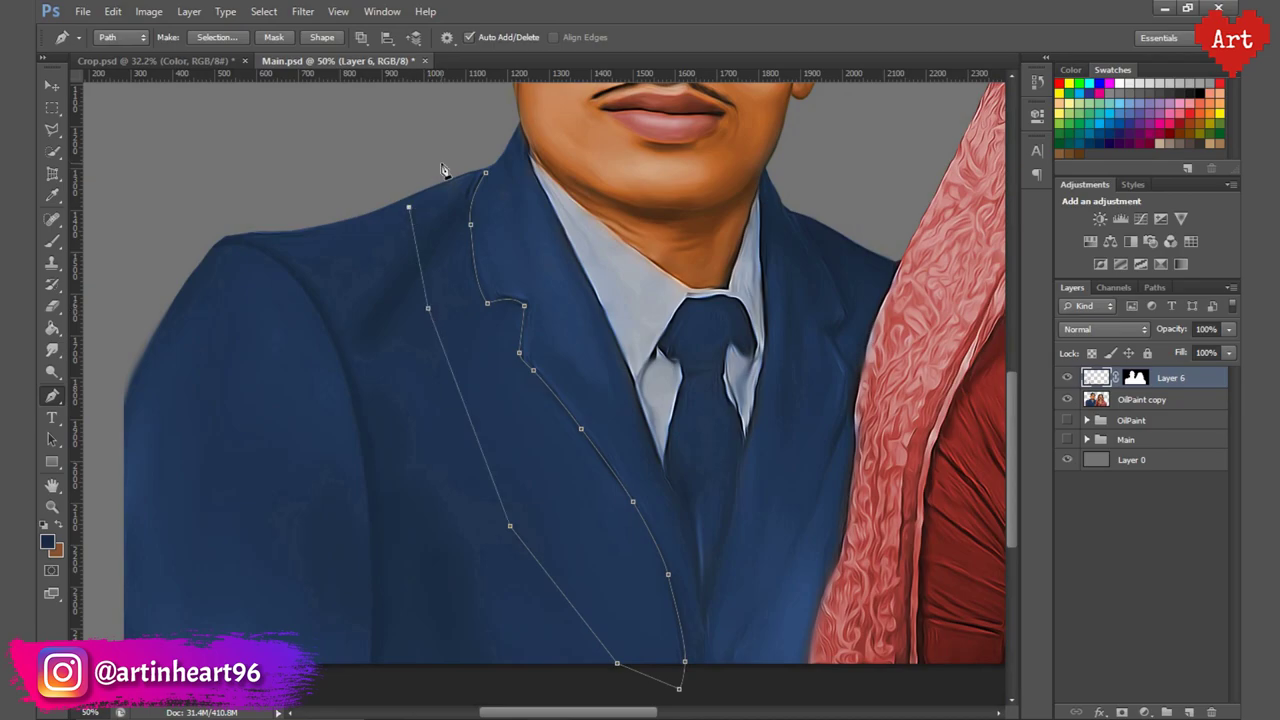
pyautogui.click(481, 190)
# Make a selection from the lapel path and paint shadow down the left lapel edge.
pyautogui.rightClick(481, 190)
pyautogui.click(571, 286)
pyautogui.press('Return')
pyautogui.press('b')
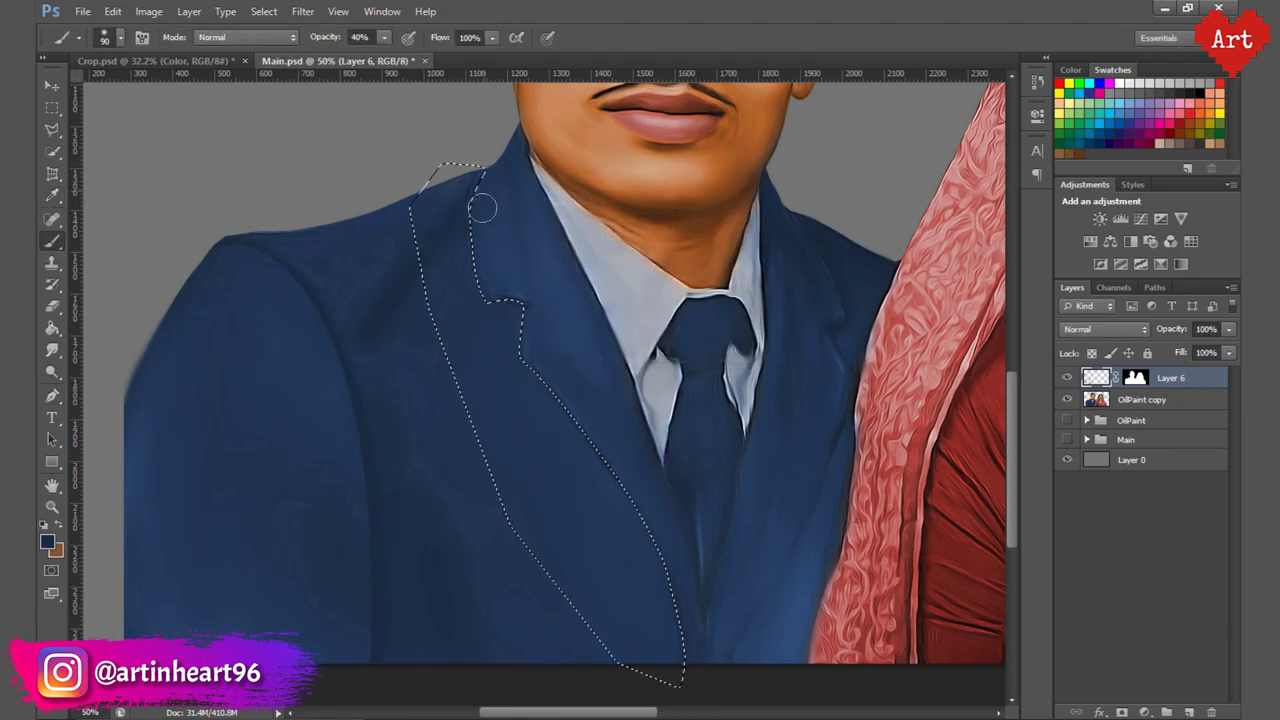
pyautogui.moveTo(509, 200)
pyautogui.mouseDown()
pyautogui.moveTo(674, 583)
pyautogui.moveTo(509, 291)
pyautogui.mouseUp()
pyautogui.hotkey('ctrl', 'd')
# Draw a closed path along the right jacket fold and lapel and make it a selection for painting.
pyautogui.scroll(-3, 486, 300)
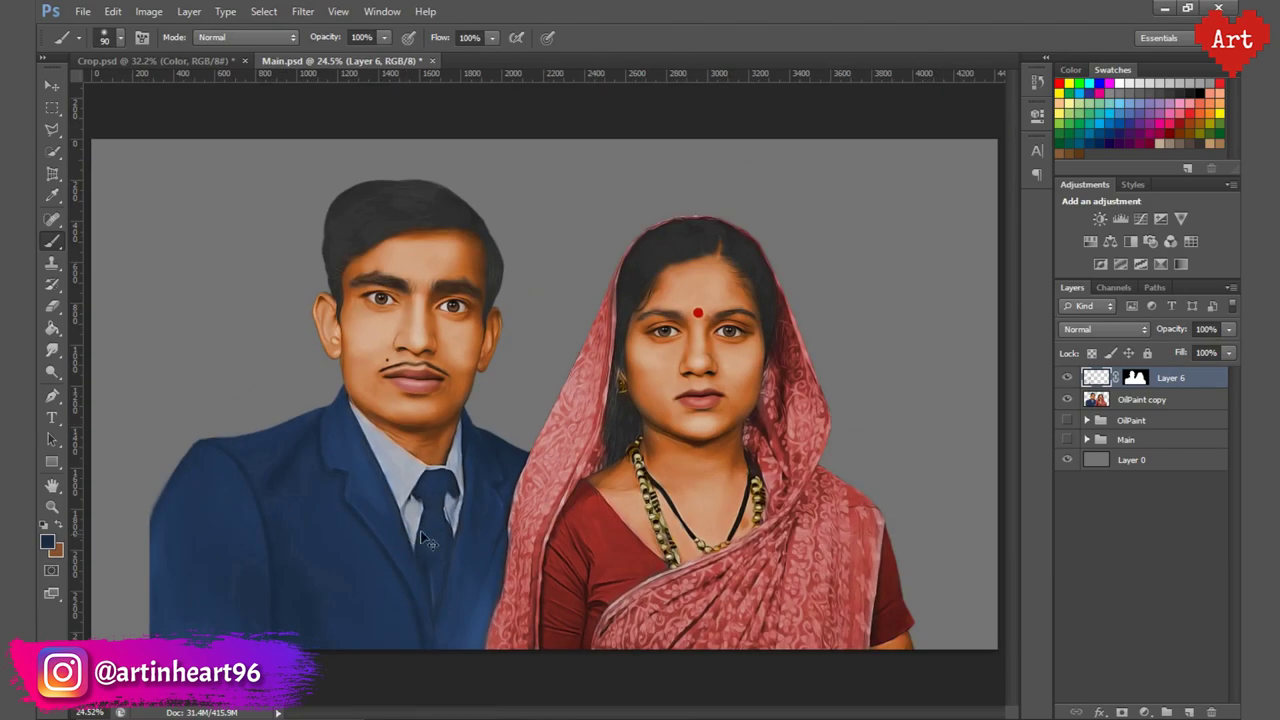
pyautogui.scroll(3, 440, 603)
pyautogui.scroll(1, 440, 603)
pyautogui.press('p')
pyautogui.click(462, 686)
pyautogui.moveTo(548, 530); pyautogui.dragTo(563, 505)
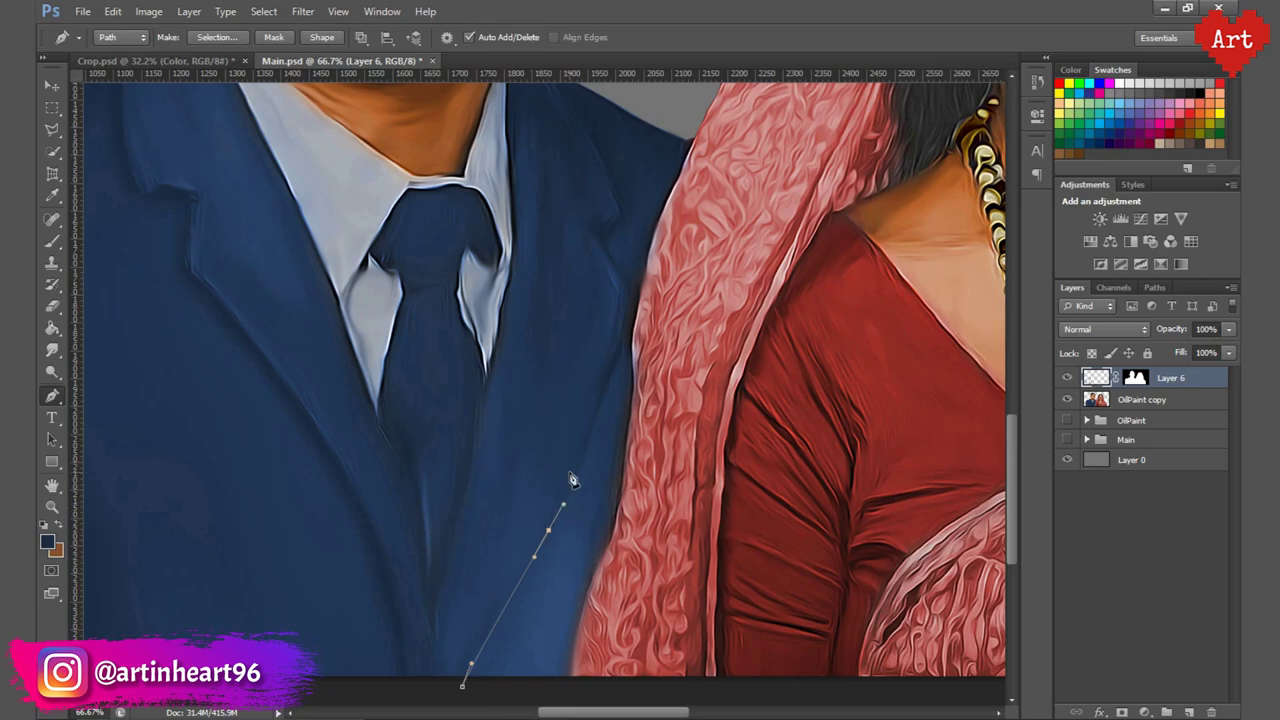
pyautogui.scroll(3, 610, 380)
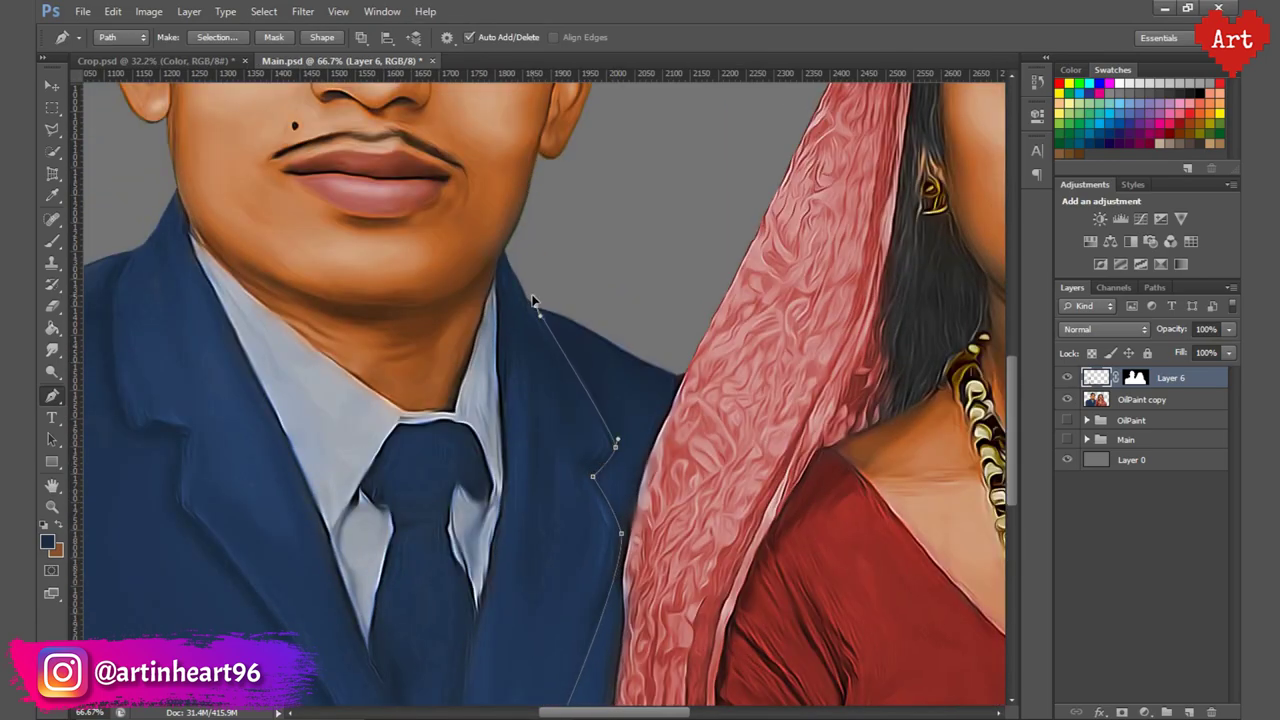
pyautogui.scroll(-3, 597, 306)
pyautogui.click(434, 600)
pyautogui.scroll(3, 434, 600)
pyautogui.rightClick(557, 88)
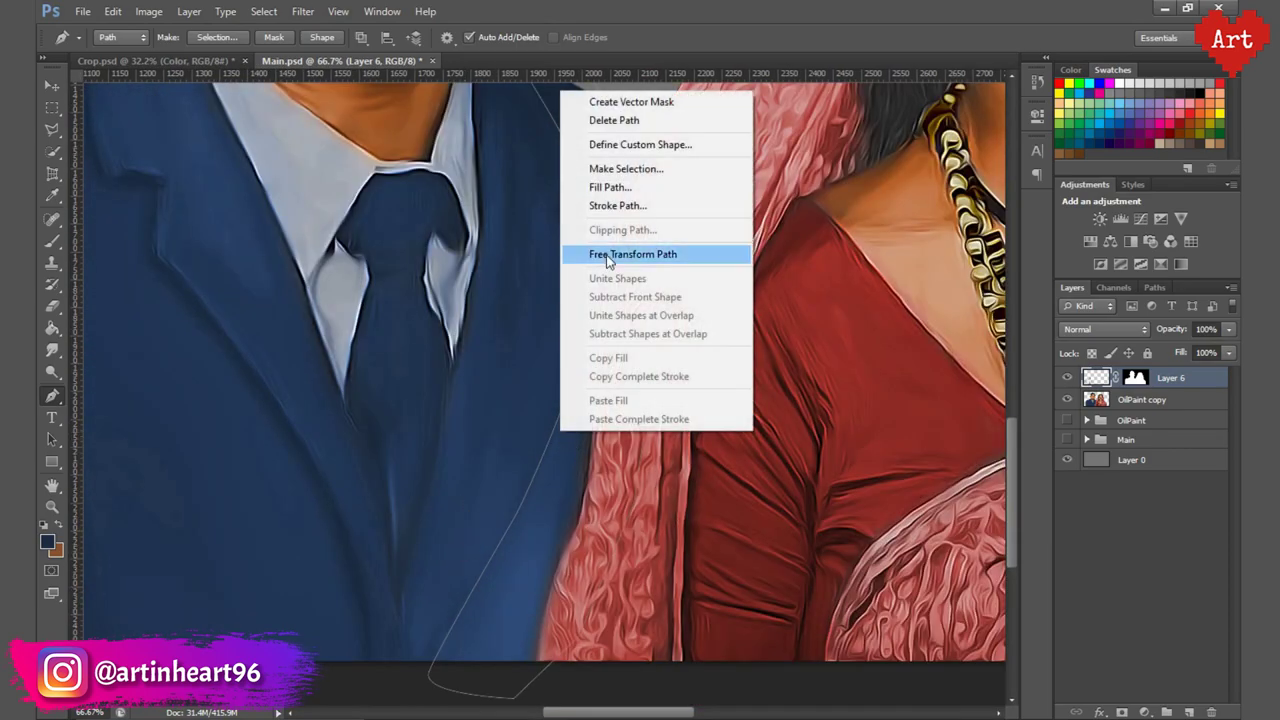
pyautogui.click(600, 157)
pyautogui.press('b')
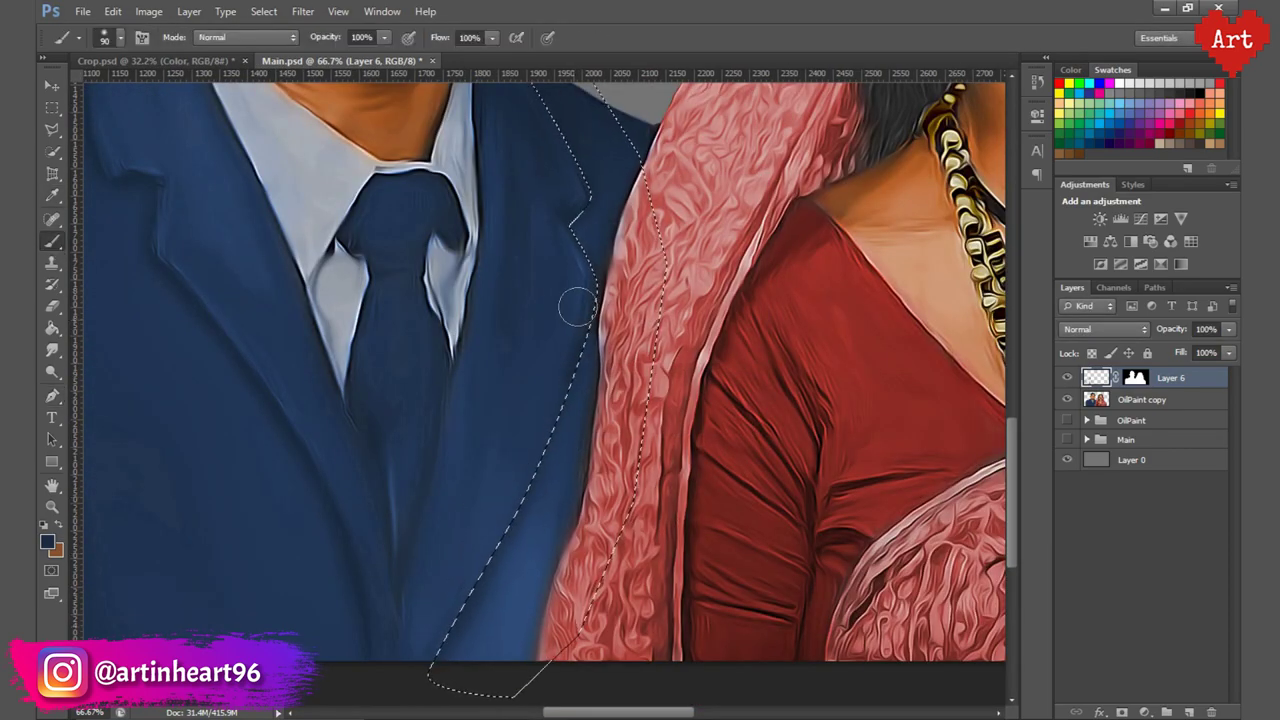
pyautogui.scroll(3, 565, 320)
pyautogui.scroll(-3, 597, 349)
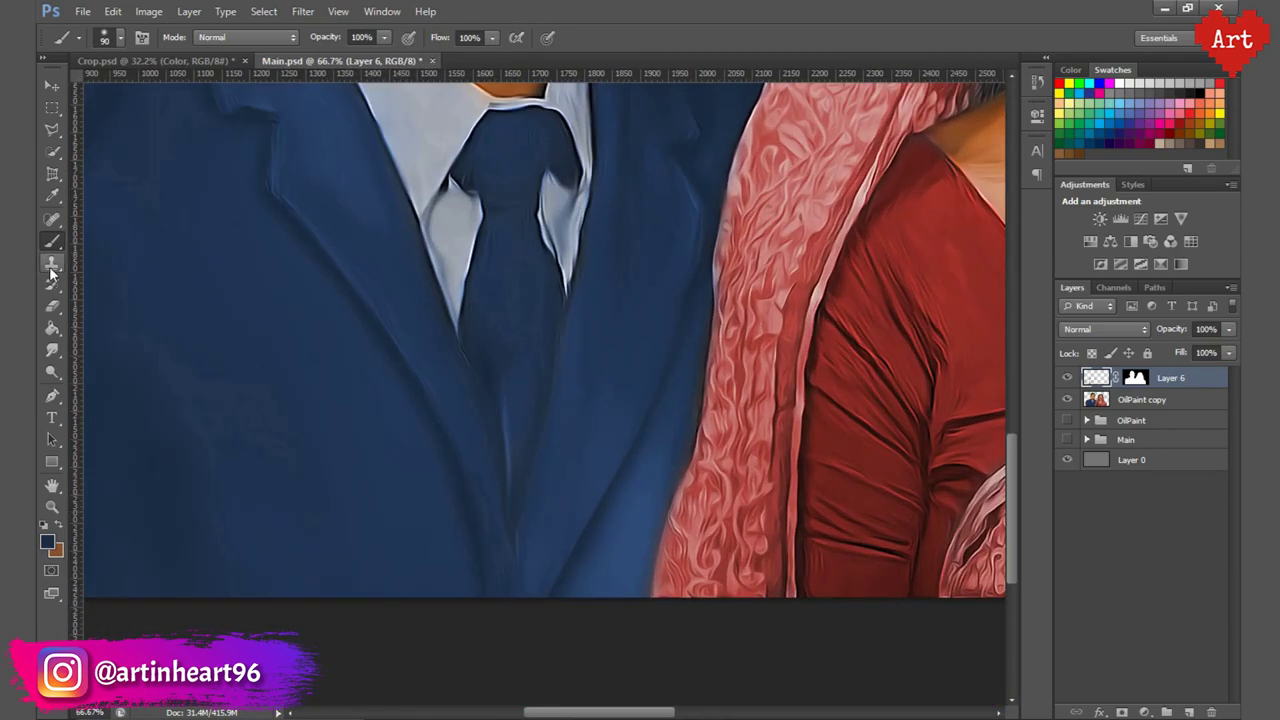
# Draw a closed path around the tie edge and turn it into a selection for brushing.
pyautogui.press('p')
pyautogui.click(455, 322)
pyautogui.click(465, 348)
pyautogui.click(485, 394)
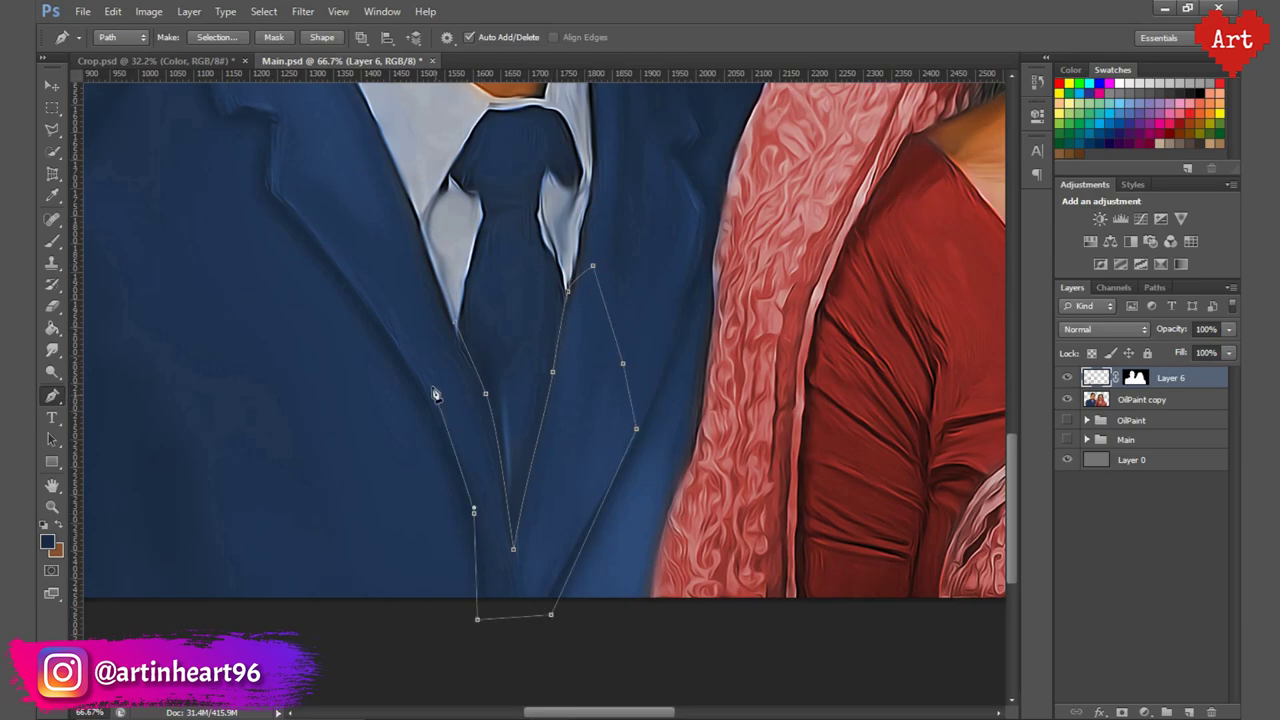
pyautogui.click(410, 336)
pyautogui.click(455, 322)
pyautogui.rightClick(455, 322)
pyautogui.click(543, 420)
pyautogui.press('Return')
pyautogui.press('b')
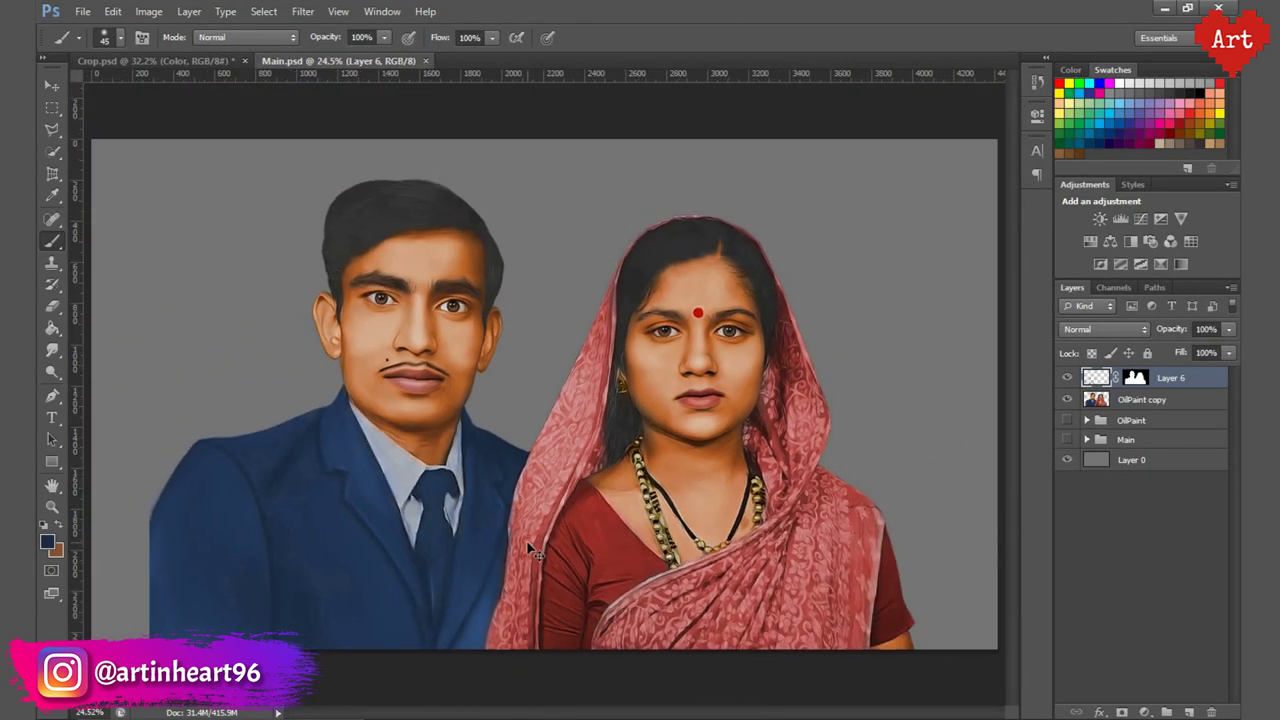
# Smudge the suit's left edge on OilPaint copy at 80% strength.
pyautogui.click(1066, 378)
pyautogui.hotkey('ctrl', '+')
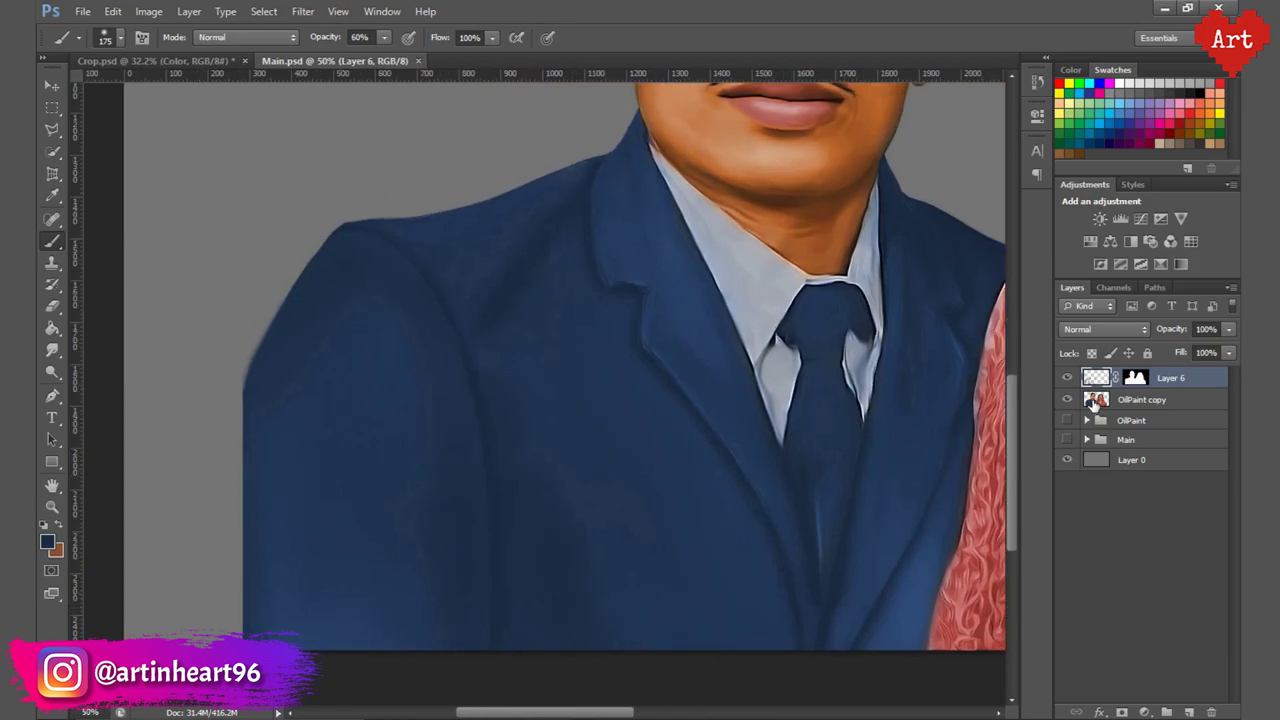
pyautogui.click(1093, 401)
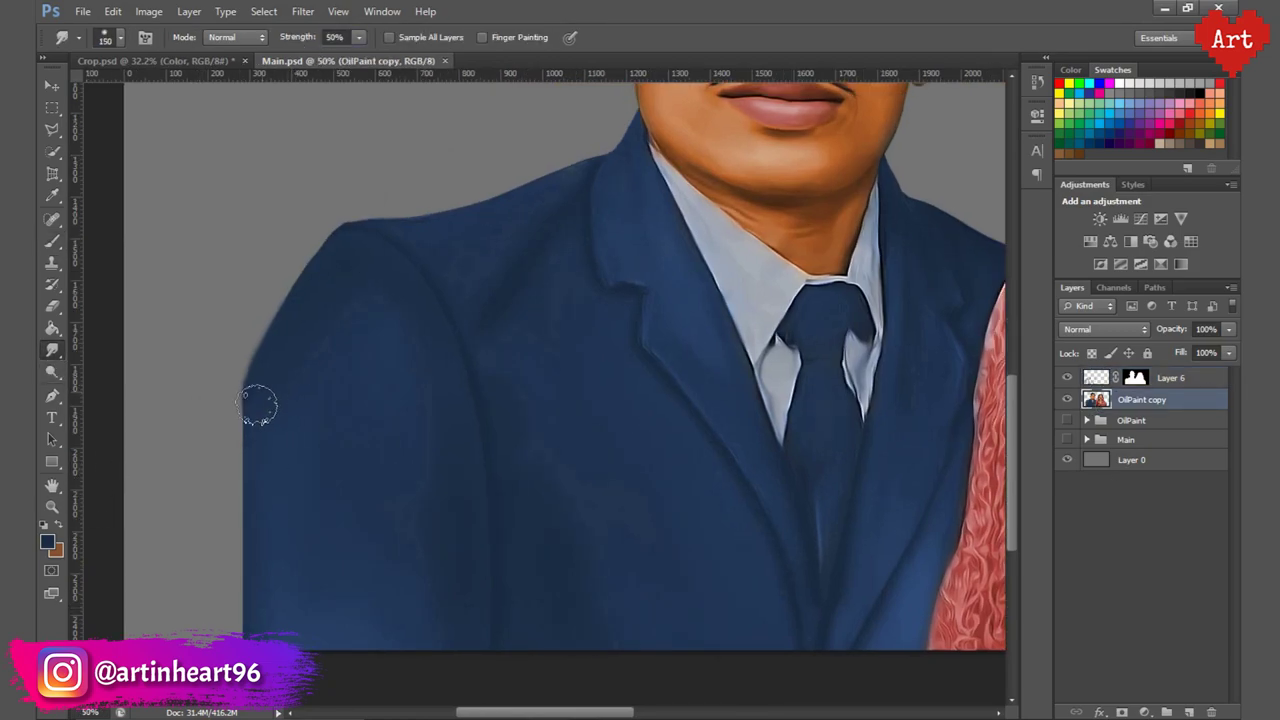
pyautogui.write('80')
pyautogui.press('Return')
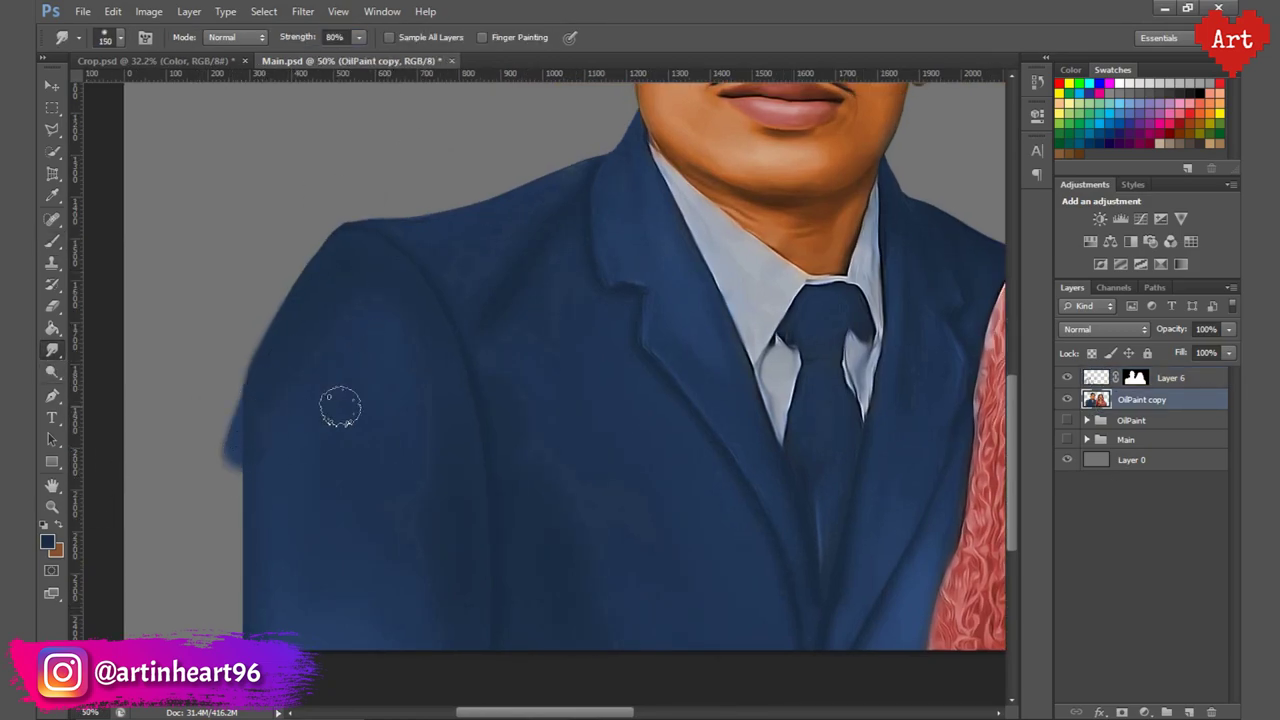
pyautogui.click(1170, 377)
pyautogui.click(1066, 377)
pyautogui.click(1099, 401)
pyautogui.moveTo(245, 385); pyautogui.dragTo(235, 530)
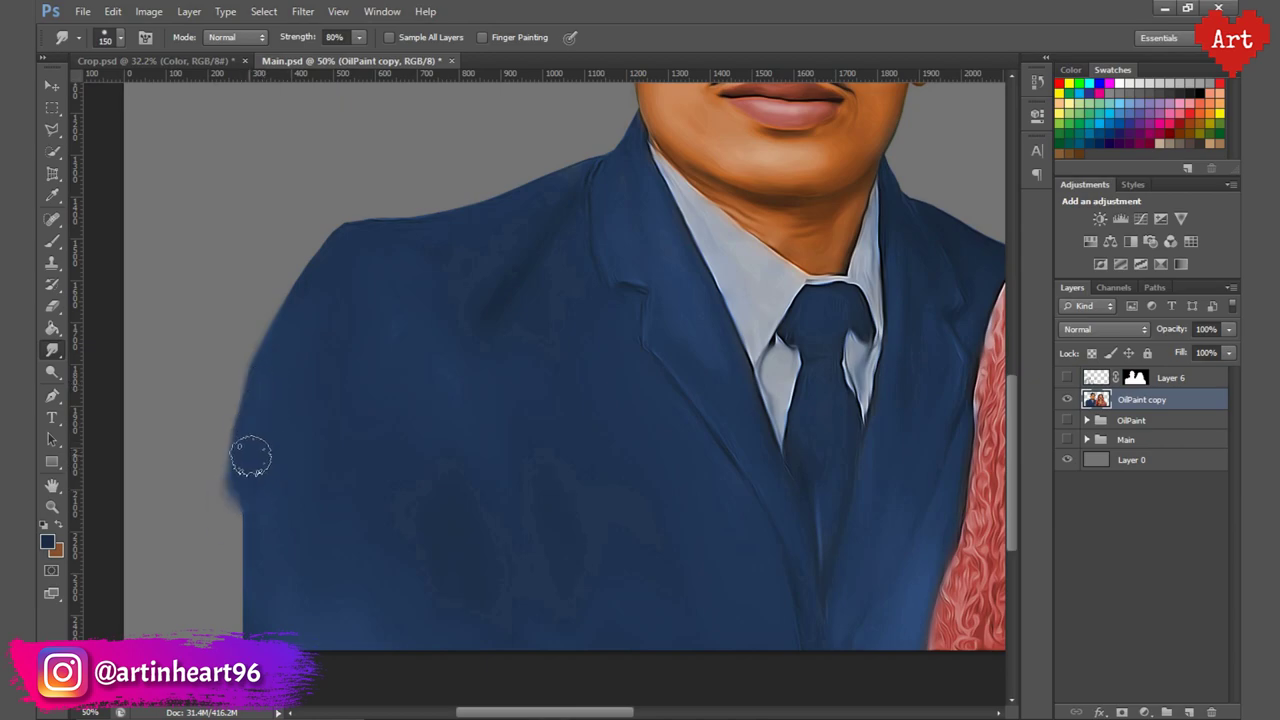
pyautogui.moveTo(249, 451); pyautogui.dragTo(225, 635)
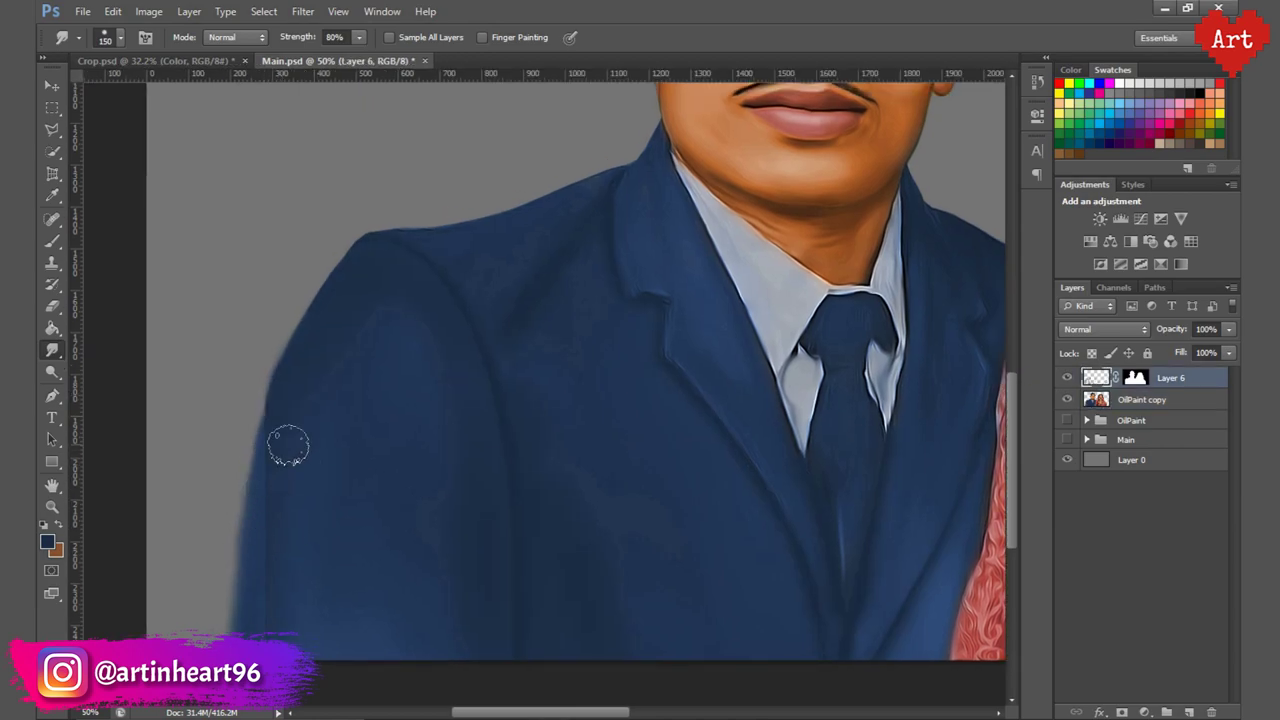
# Select OilPaint copy and close a polygonal lasso selection around the man's shoulder.
pyautogui.click(1135, 378)
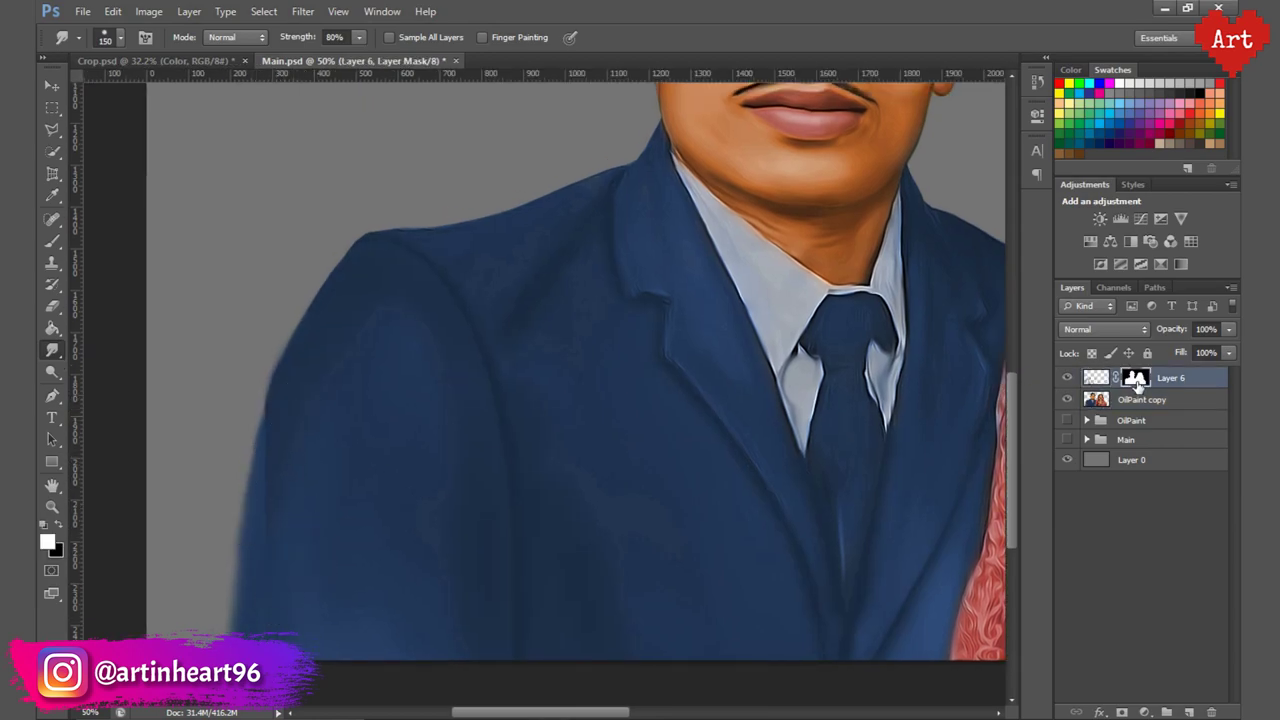
pyautogui.click(52, 241)
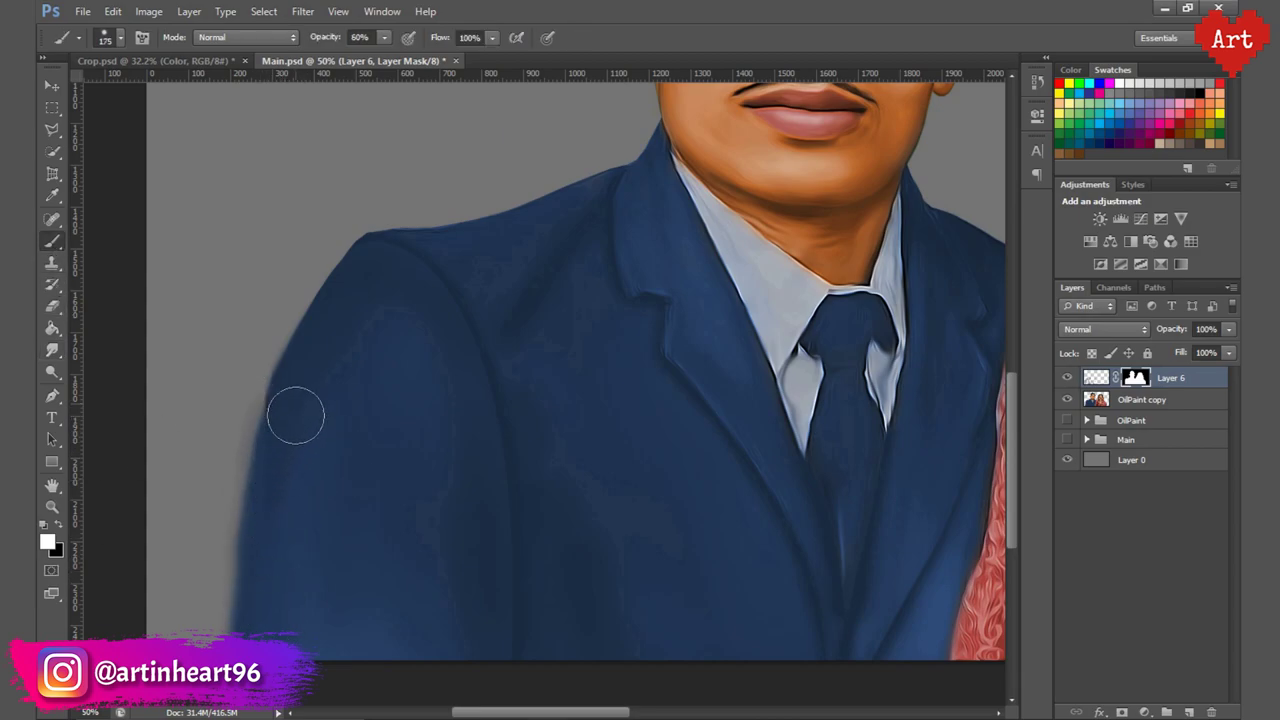
pyautogui.hotkey('ctrl', '0')
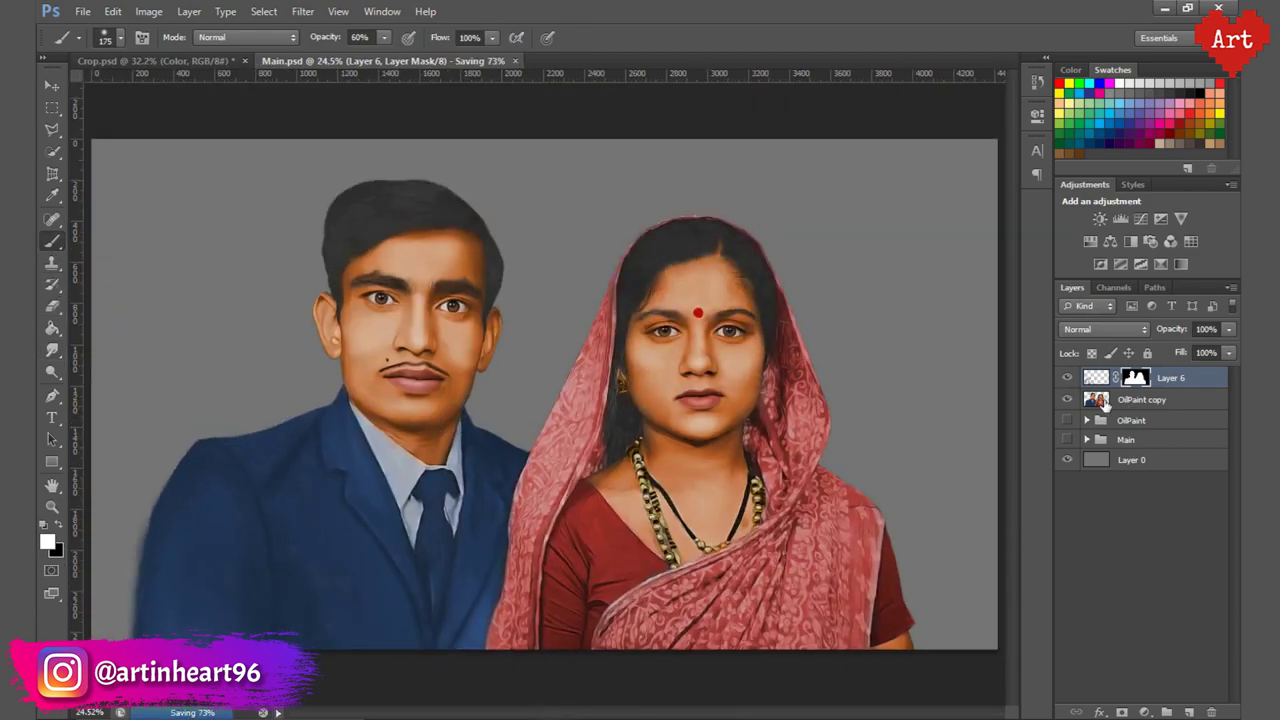
pyautogui.click(1141, 399)
pyautogui.scroll(3, 150, 430)
pyautogui.hotkey('ctrl', '0')
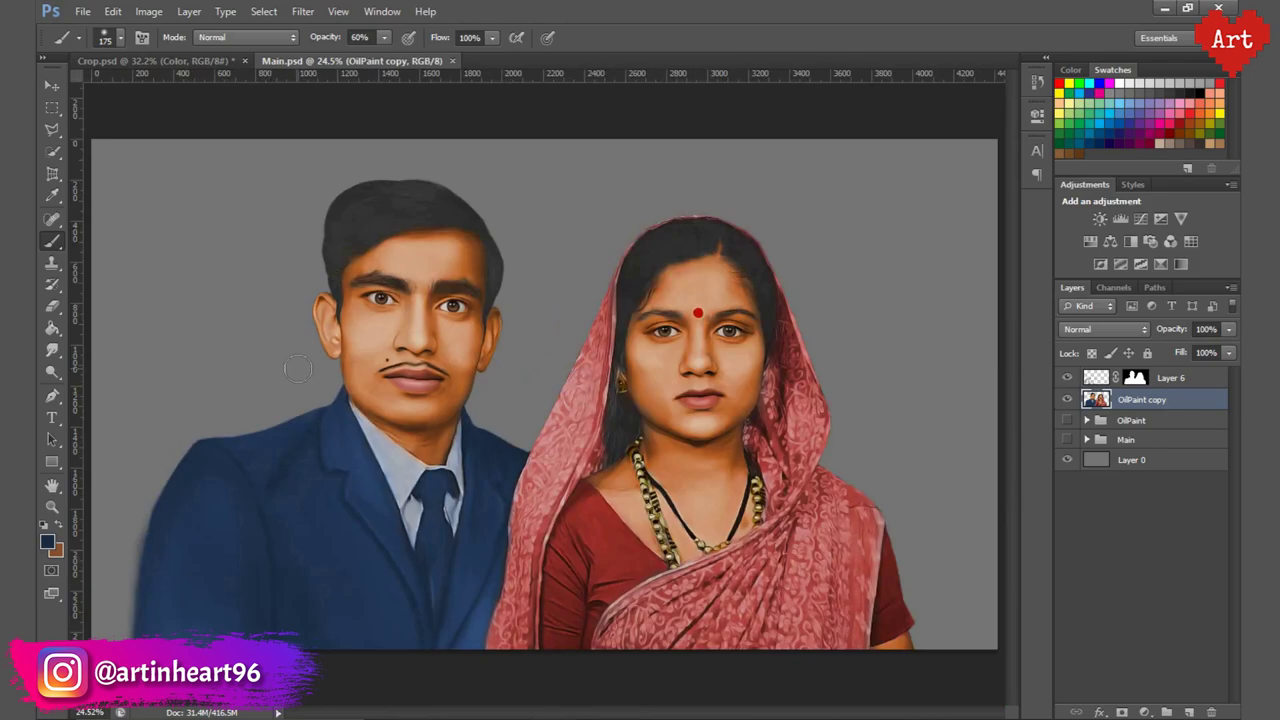
pyautogui.scroll(3, 114, 448)
pyautogui.press('l')
pyautogui.scroll(1, 410, 435)
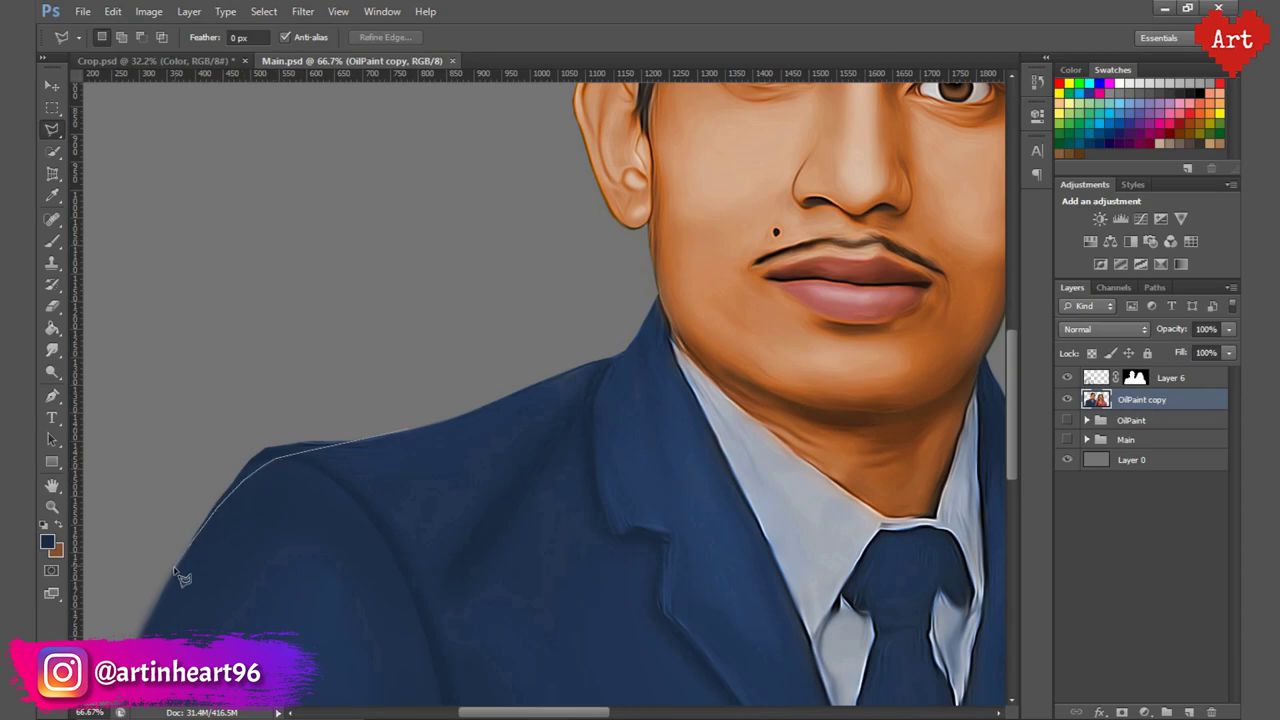
pyautogui.click(452, 338)
pyautogui.doubleClick(456, 398)
# Reset colours and set the Eraser to 100% opacity, size 100, on OilPaint copy.
pyautogui.click(1135, 377)
pyautogui.press('d')
pyautogui.press('b')
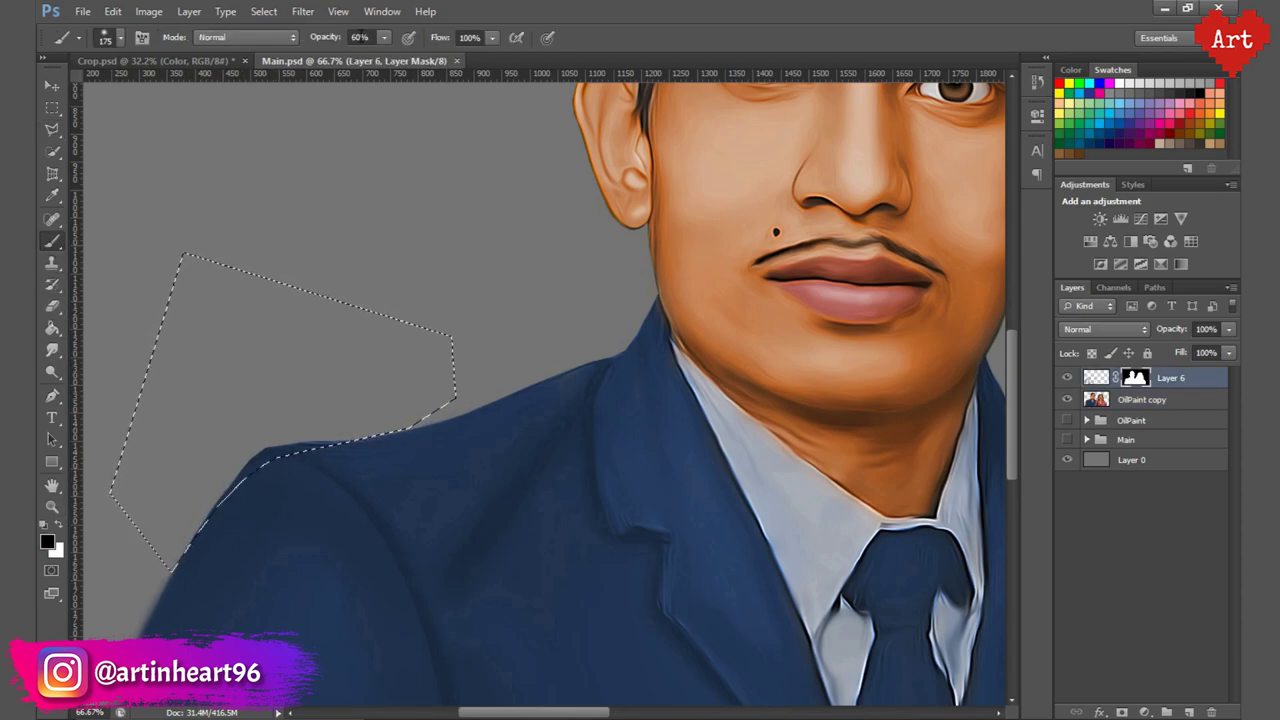
pyautogui.click(1142, 399)
pyautogui.moveTo(361, 511); pyautogui.dragTo(466, 371)
pyautogui.write('e')
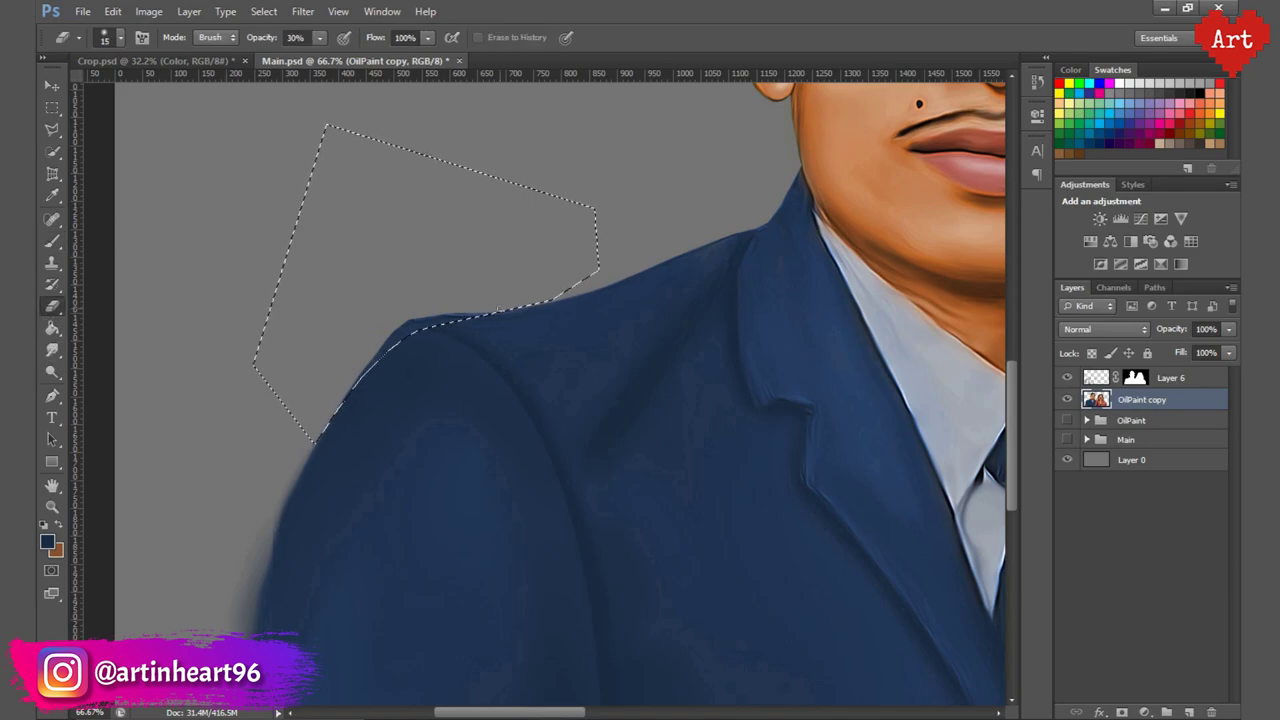
pyautogui.write('100')
pyautogui.press('Return')
pyautogui.press(']')
pyautogui.press(']')
pyautogui.press(']')
pyautogui.hotkey('ctrl', '0')
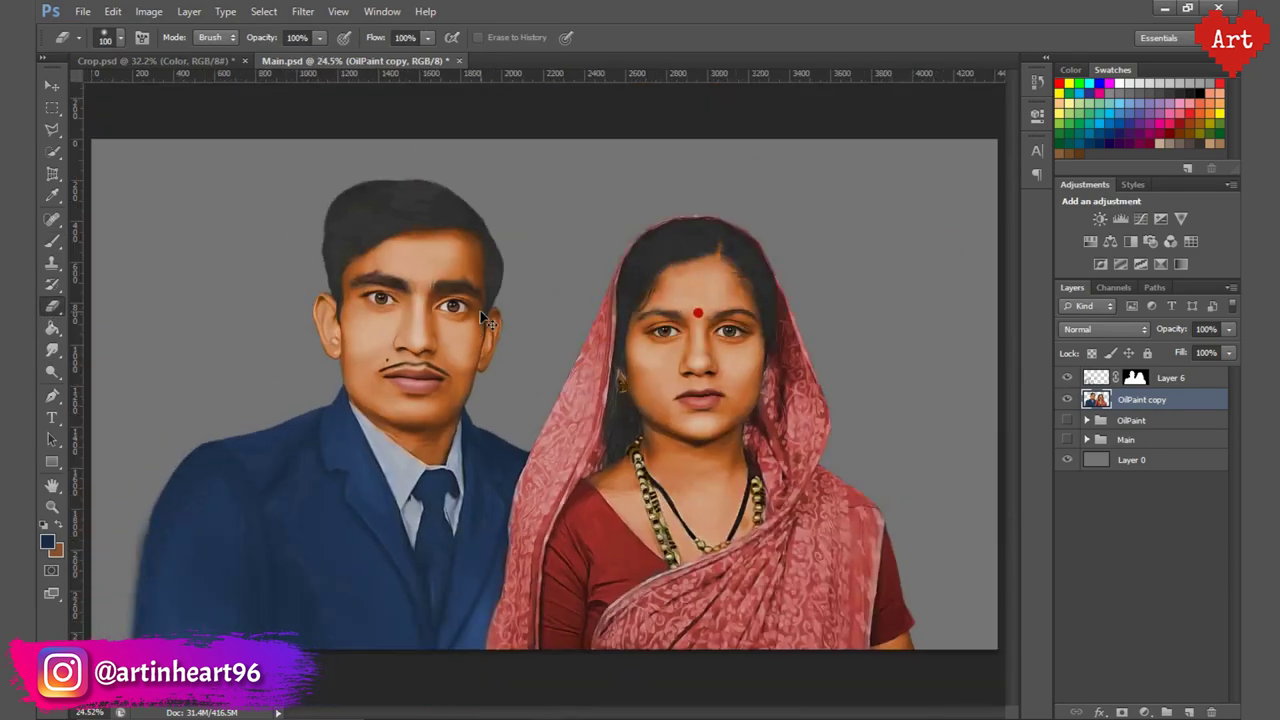
pyautogui.hotkey('ctrl', '+')
pyautogui.hotkey('ctrl', '+')
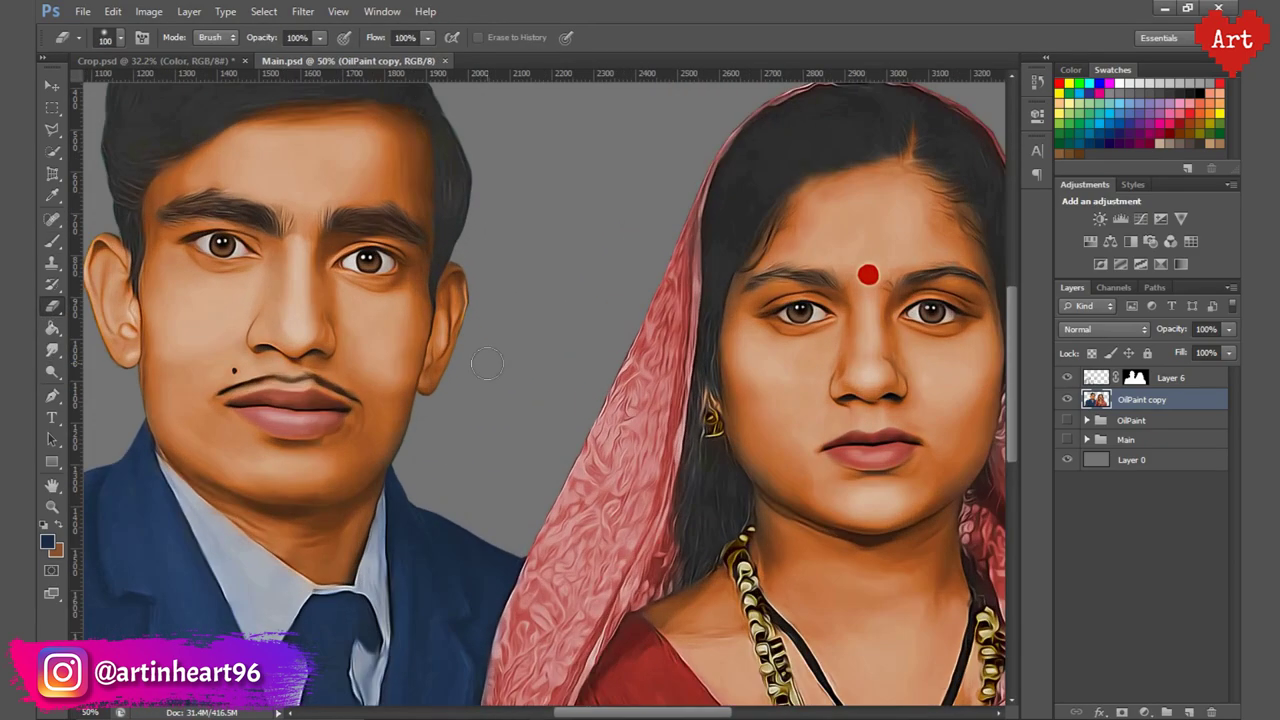
pyautogui.hotkey('ctrl', '0')
# Zoom in on the bindi and smudge its edge with a 30%-strength, size-25 smudge brush.
pyautogui.moveTo(709, 297); pyautogui.dragTo(686, 420)
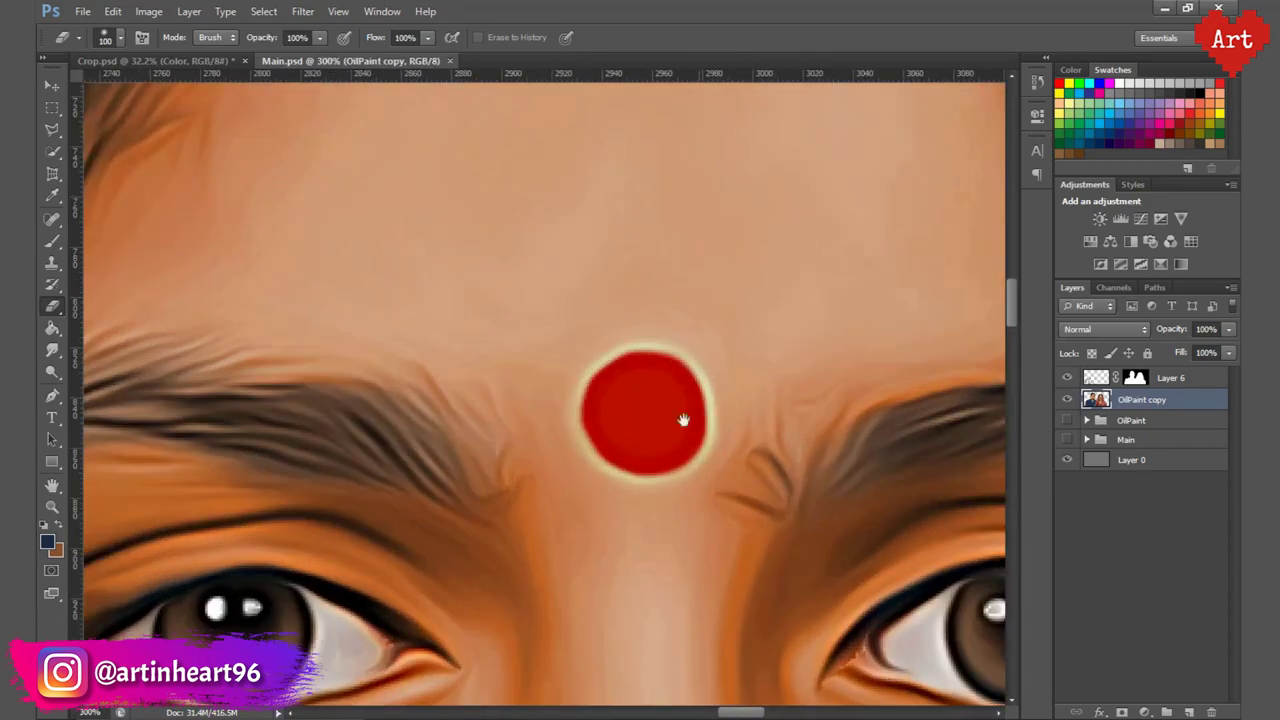
pyautogui.click(52, 352)
pyautogui.press('Return')
pyautogui.press('[')
pyautogui.press('[')
pyautogui.press('[')
pyautogui.click(717, 347)
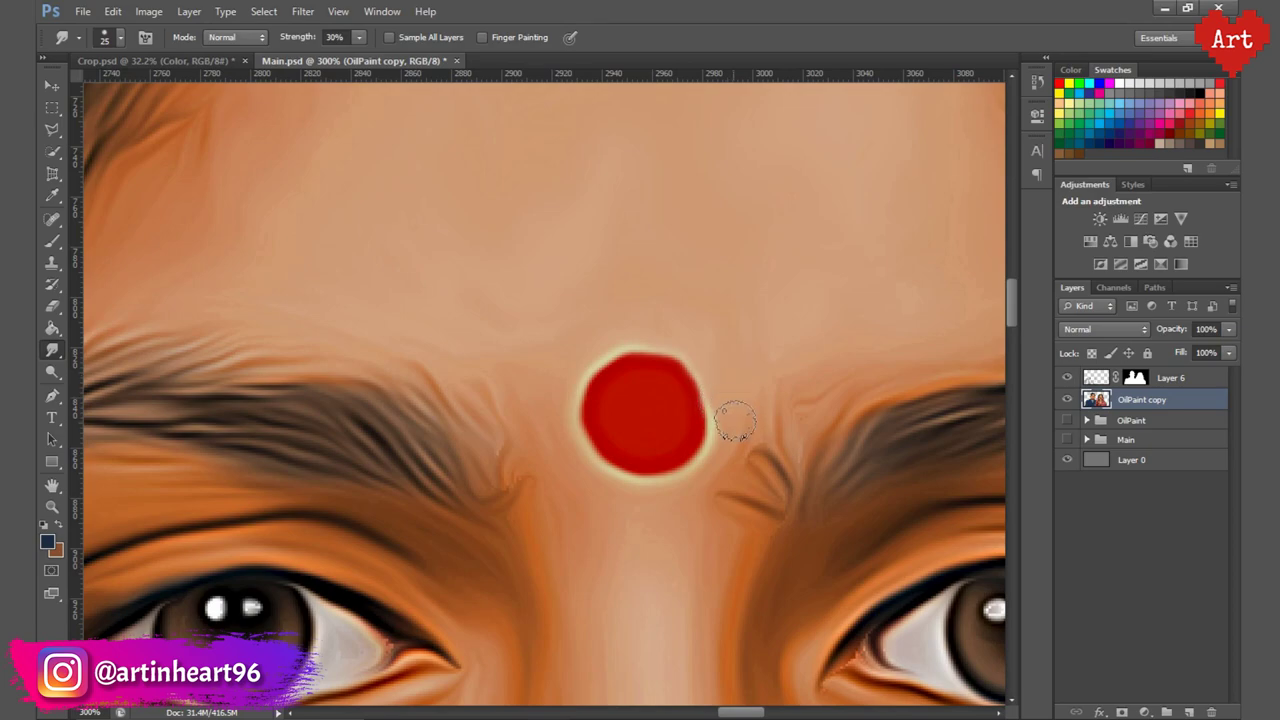
# On a new Layer 7, paint sampled skin tone at 50% opacity over the bindi's lower edges.
pyautogui.click(1188, 712)
pyautogui.press('b')
pyautogui.keyDown('alt'); pyautogui.click(691, 334); pyautogui.keyUp('alt')
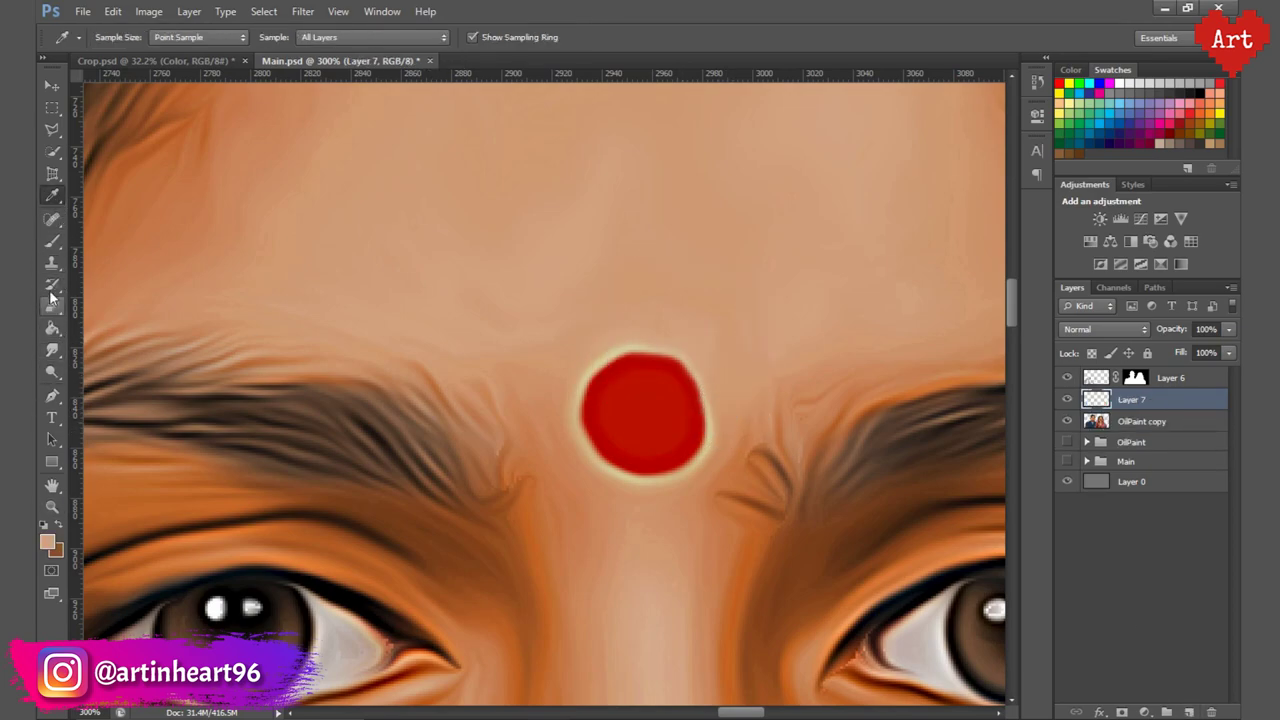
pyautogui.press('5')
pyautogui.press('[')
pyautogui.press('[')
pyautogui.press('[')
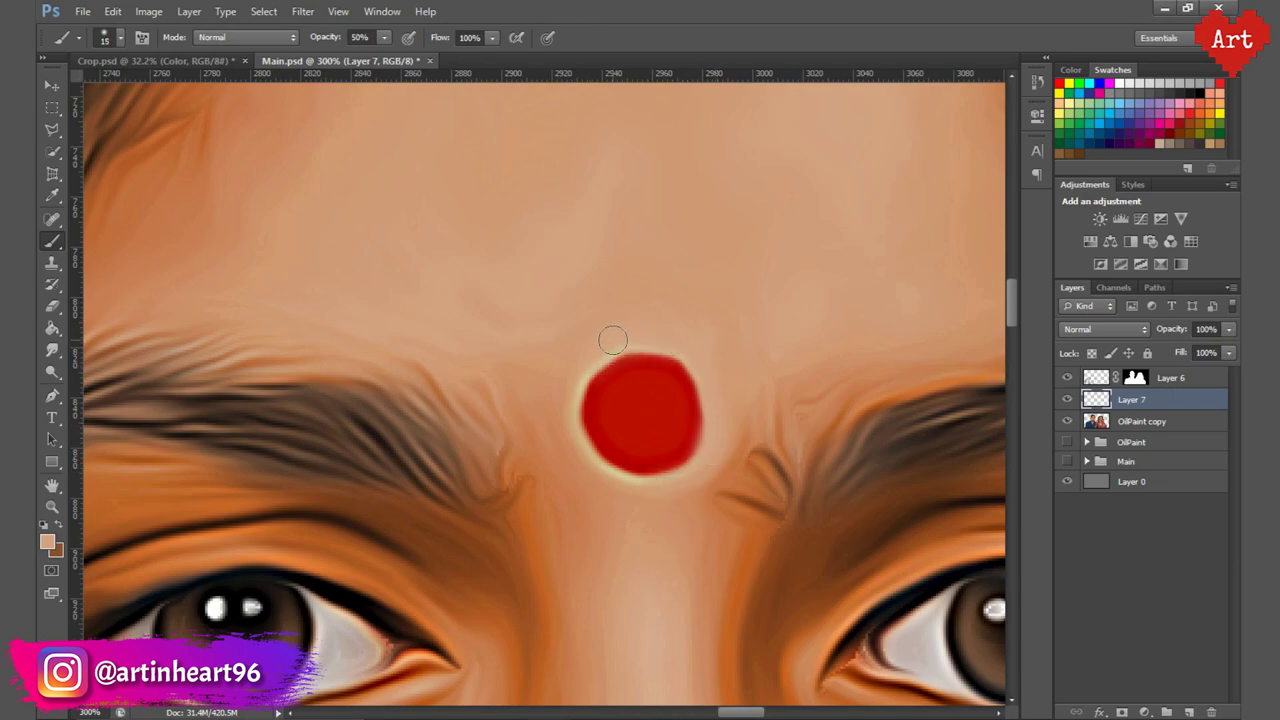
pyautogui.moveTo(567, 410)
pyautogui.mouseDown()
pyautogui.moveTo(651, 496)
pyautogui.moveTo(669, 357)
pyautogui.mouseUp()
pyautogui.moveTo(643, 449)
pyautogui.mouseDown()
pyautogui.moveTo(660, 505)
pyautogui.moveTo(771, 471)
pyautogui.mouseUp()
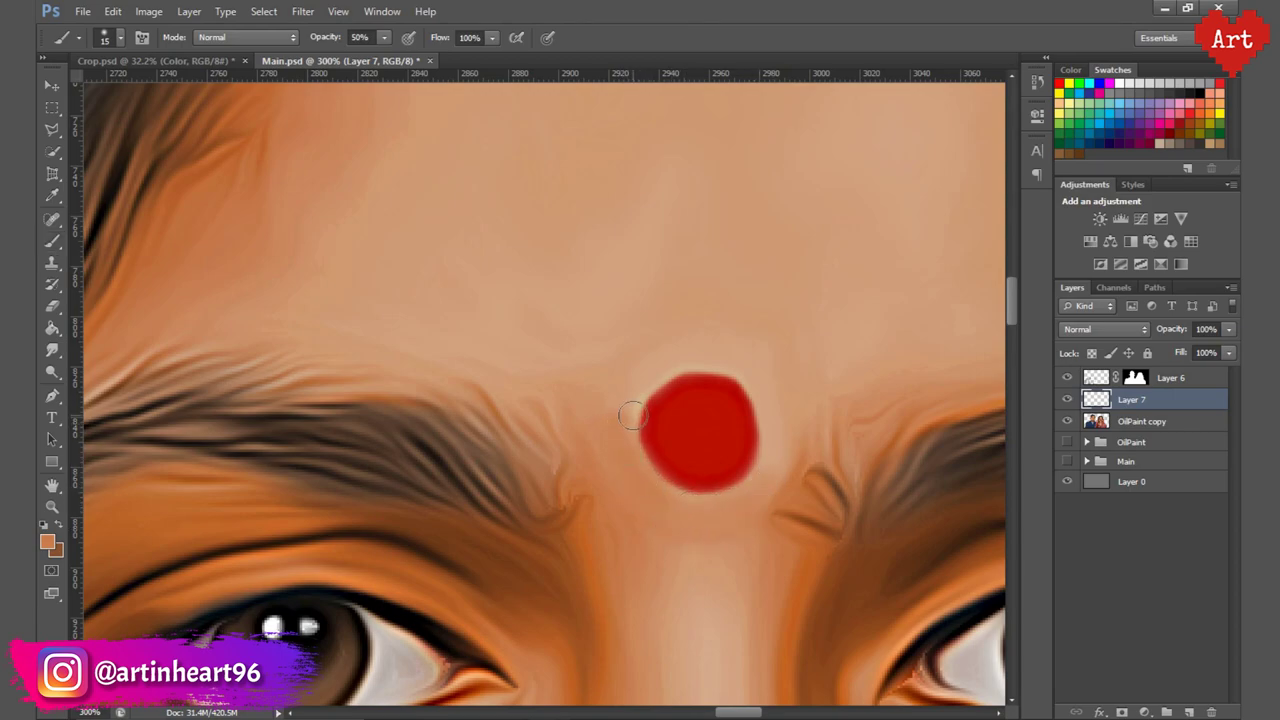
# Resample nearby skin tones and erase the bindi's ragged edges into a clean circle, then fit the image.
pyautogui.keyDown('alt'); pyautogui.click(651, 415); pyautogui.keyUp('alt')
pyautogui.keyDown('alt'); pyautogui.click(766, 475); pyautogui.keyUp('alt')
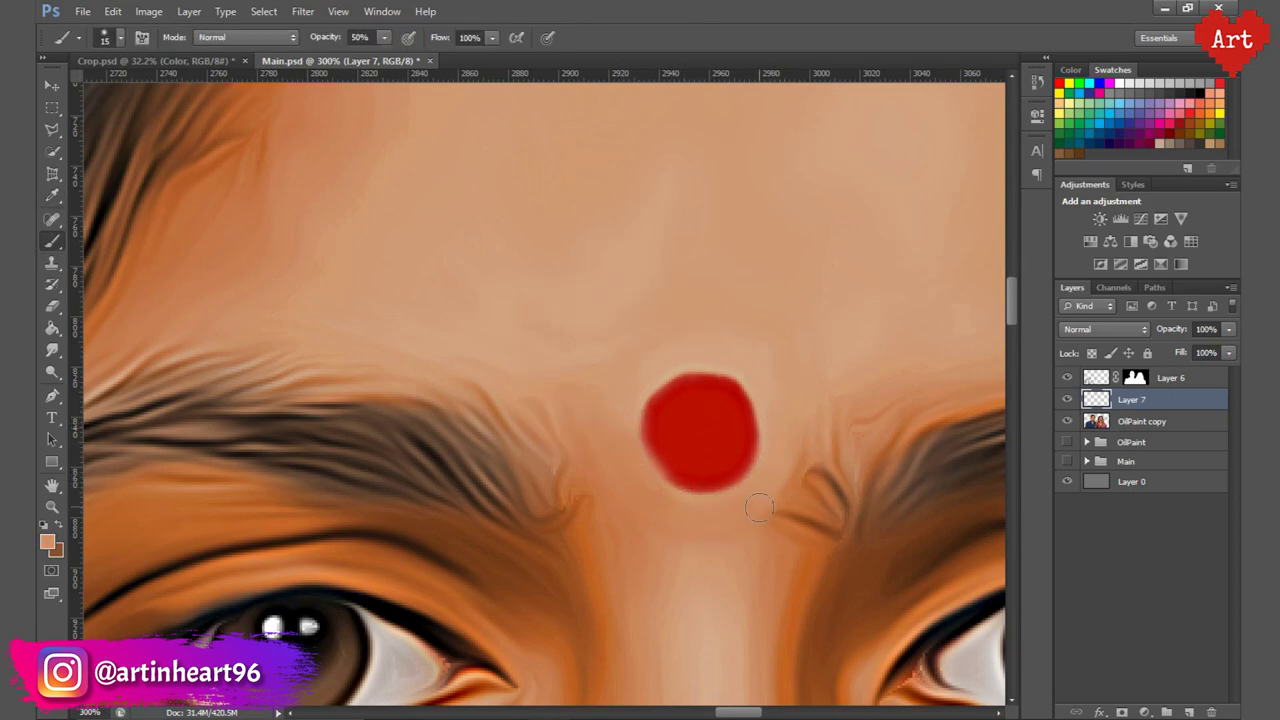
pyautogui.keyDown('alt'); pyautogui.click(774, 476); pyautogui.keyUp('alt')
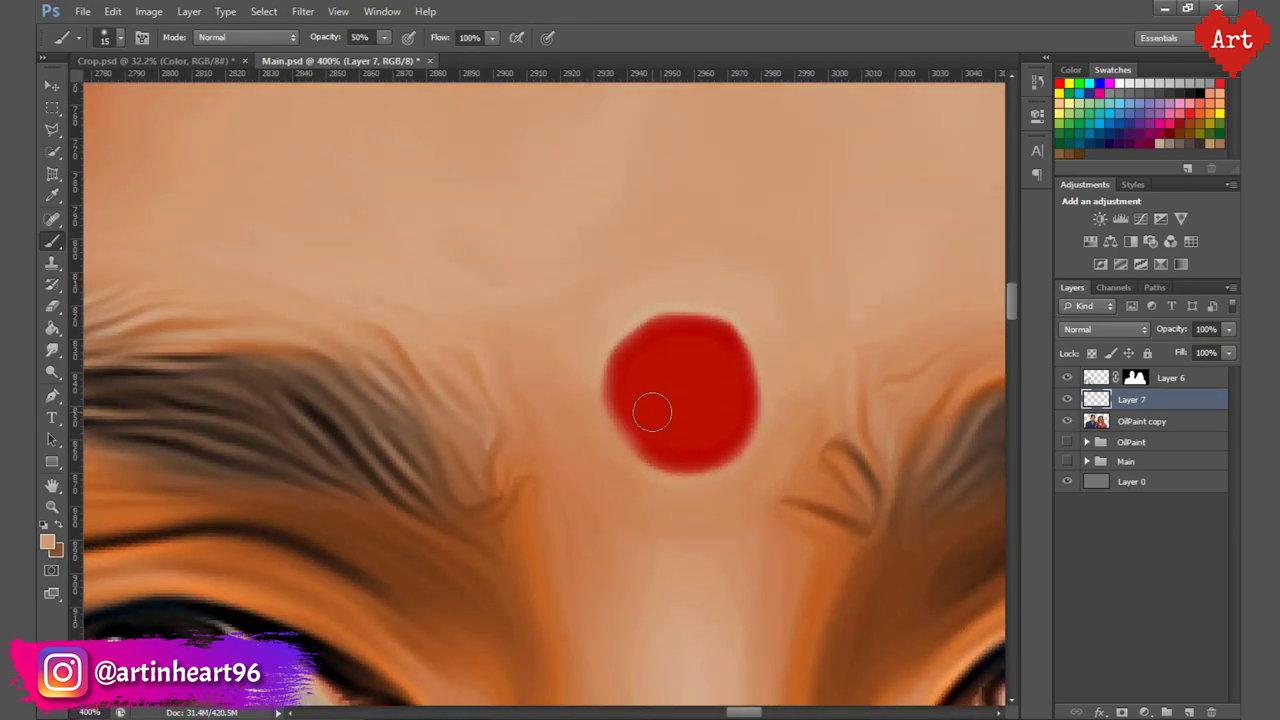
pyautogui.press('e')
pyautogui.moveTo(619, 399); pyautogui.dragTo(748, 362)
pyautogui.hotkey('ctrl', '0')
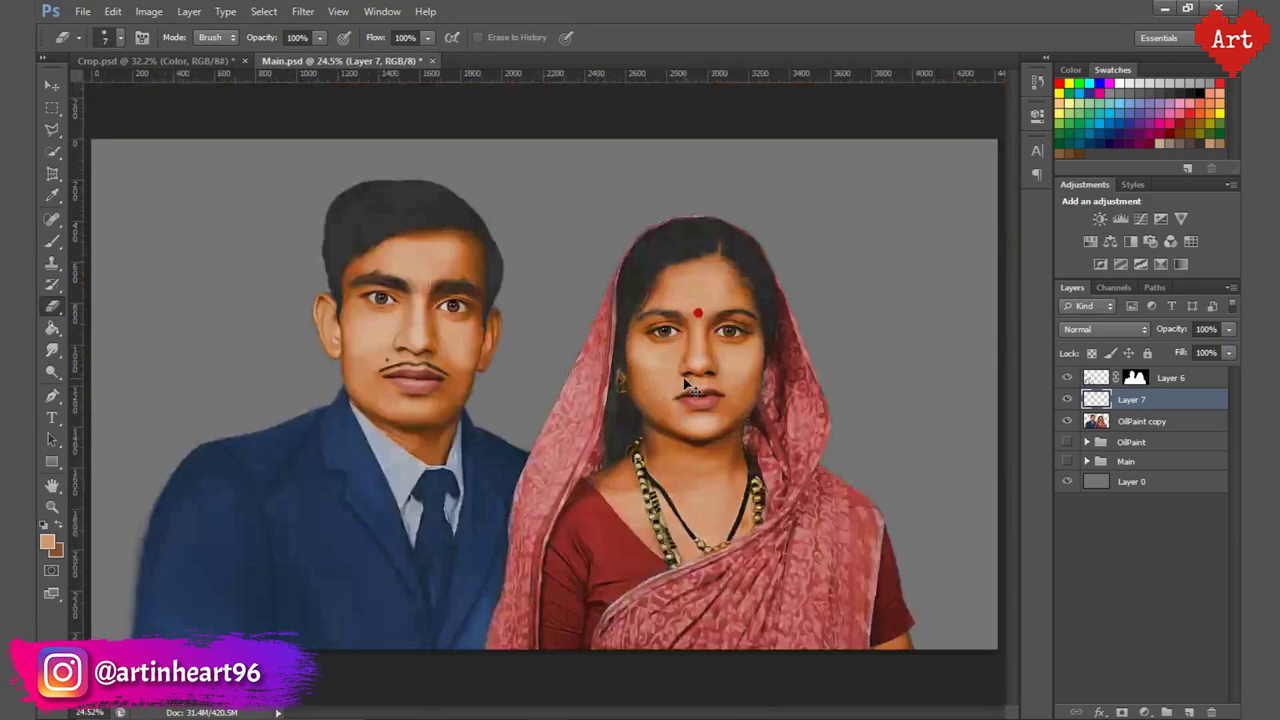
pyautogui.hotkey('ctrl', '+')
pyautogui.hotkey('ctrl', '0')
# Add Layer 8 above Layer 0 and fill it with background grey using the Paint Bucket, choosing a darker grey.
pyautogui.click(1127, 481)
pyautogui.click(1189, 712)
pyautogui.click(47, 541)
pyautogui.click(160, 316)
pyautogui.press('Return')
pyautogui.press('g')
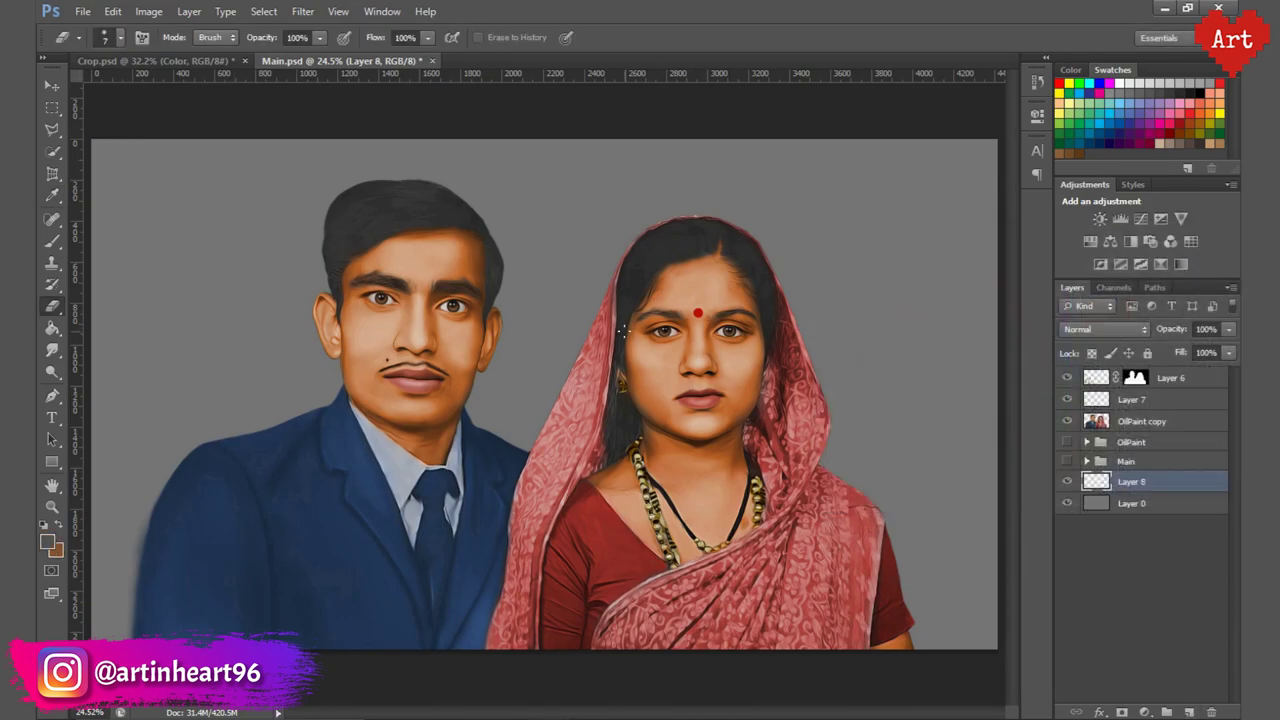
pyautogui.click(320, 342)
pyautogui.click(47, 541)
pyautogui.press('Return')
pyautogui.click(536, 348)
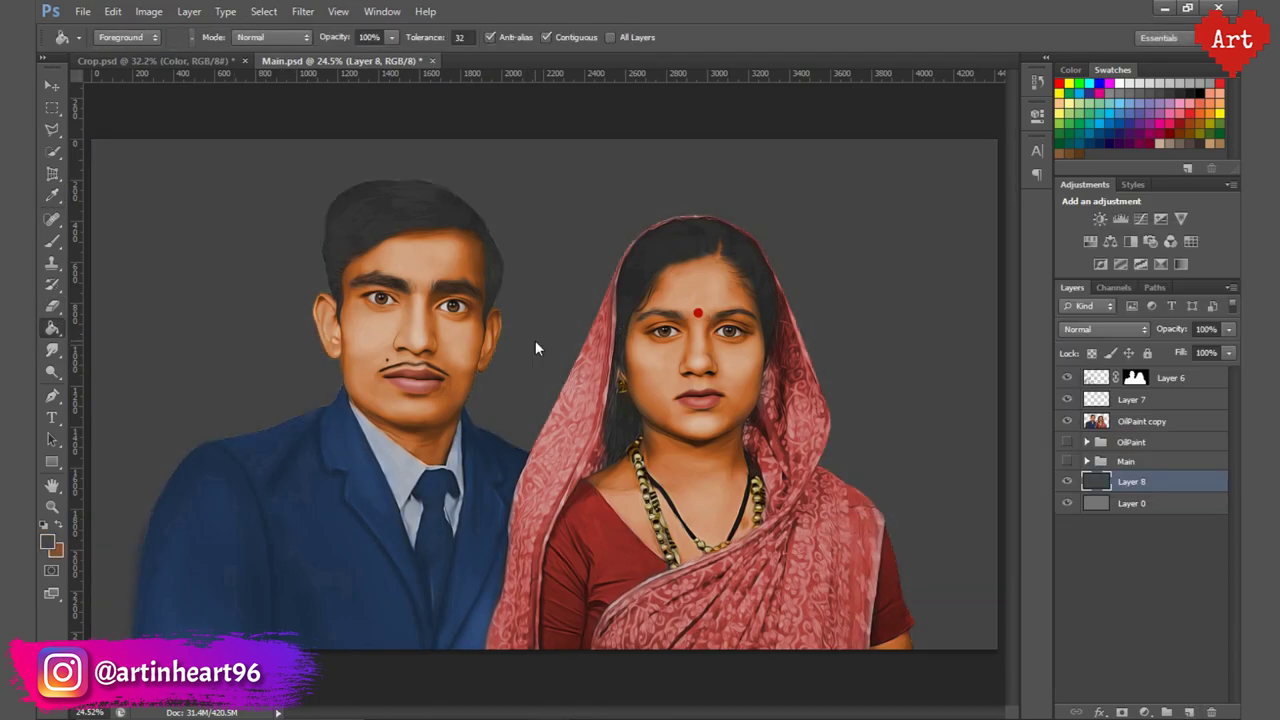
# On a new Layer 9, paint a large soft light-grey glow around the couple at 10% brush opacity, fading the layer.
pyautogui.click(1187, 712)
pyautogui.press('b')
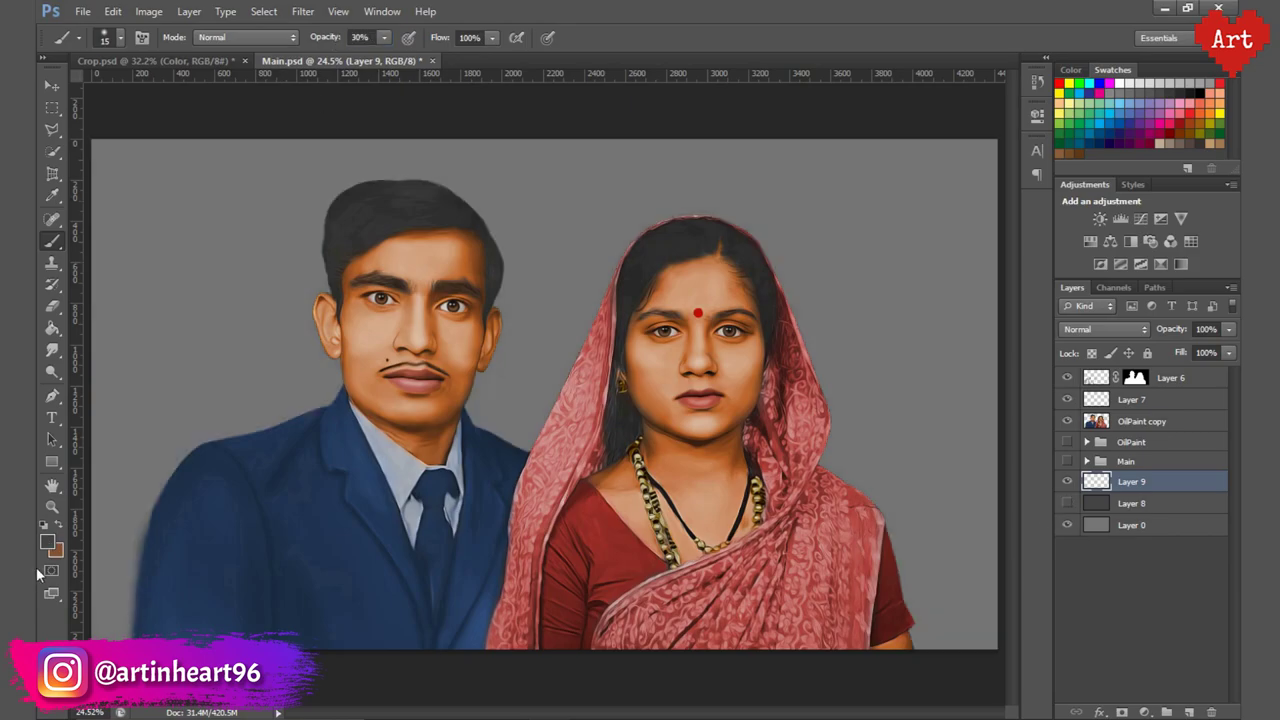
pyautogui.click(1066, 503)
pyautogui.click(47, 541)
pyautogui.press('Return')
pyautogui.click(1066, 503)
pyautogui.press(']')
pyautogui.press(']')
pyautogui.press(']')
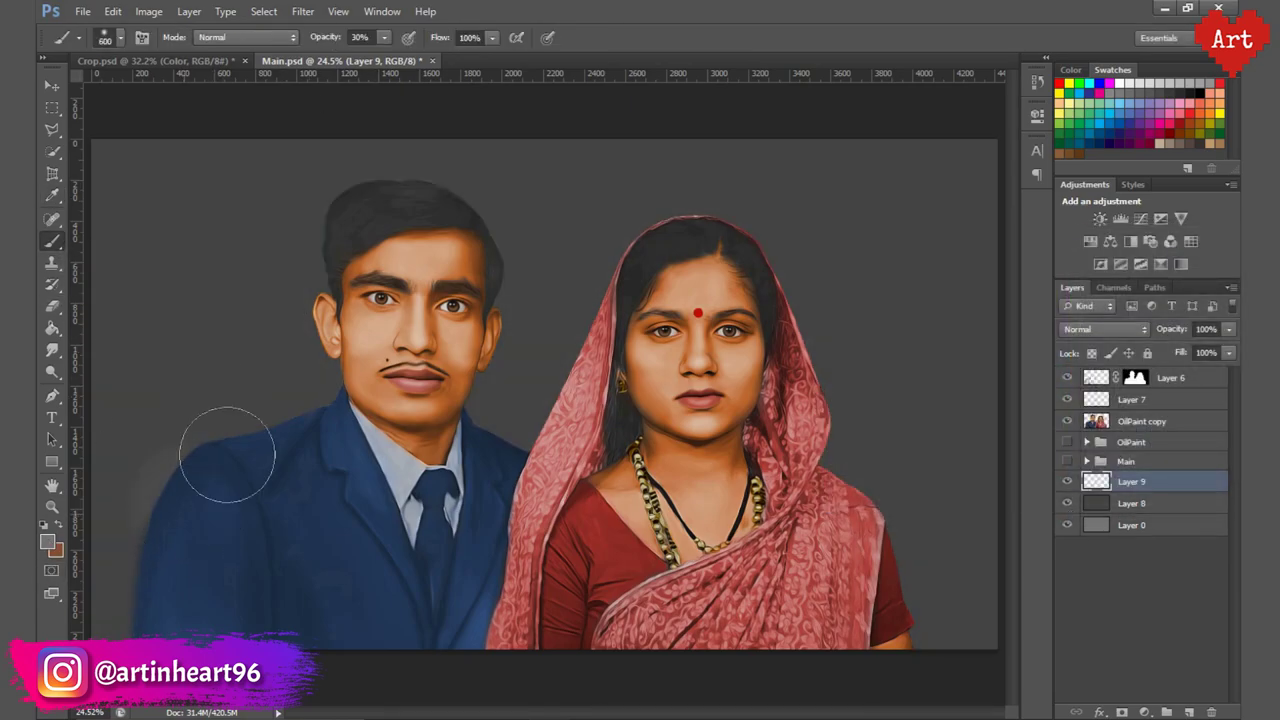
pyautogui.moveTo(228, 443); pyautogui.dragTo(897, 677)
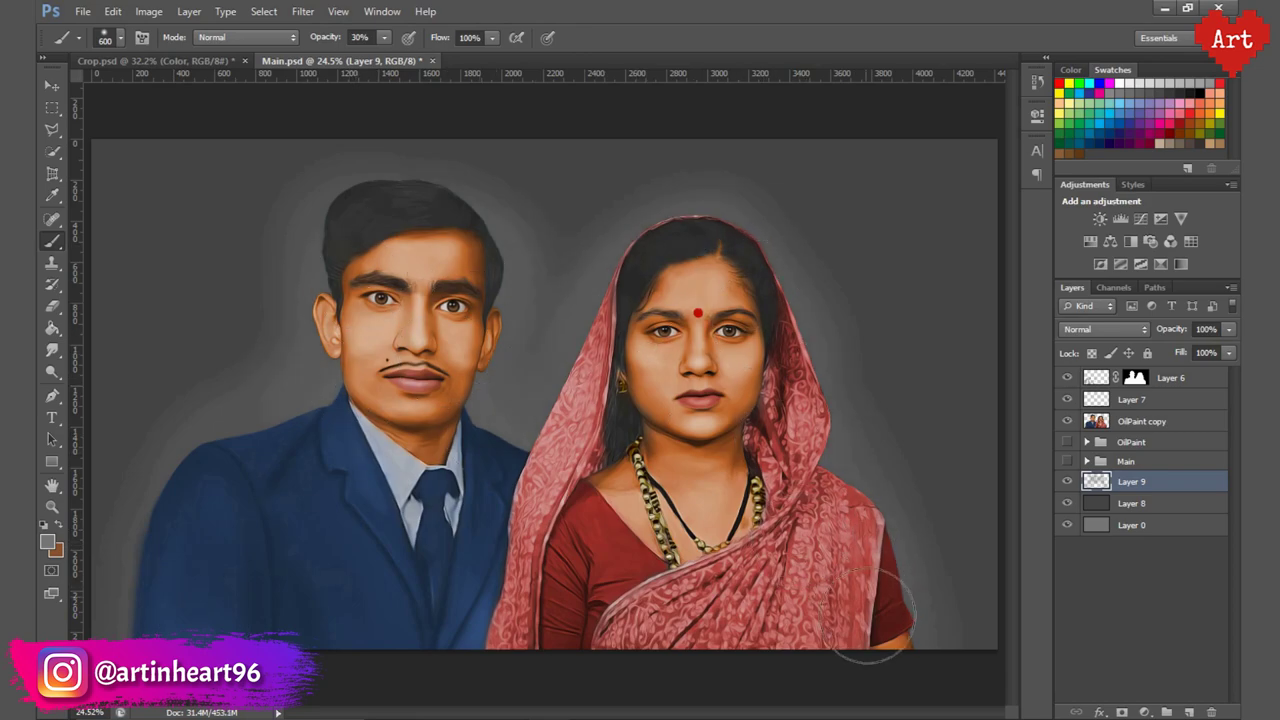
pyautogui.press('1')
pyautogui.press(']')
pyautogui.press(']')
pyautogui.press(']')
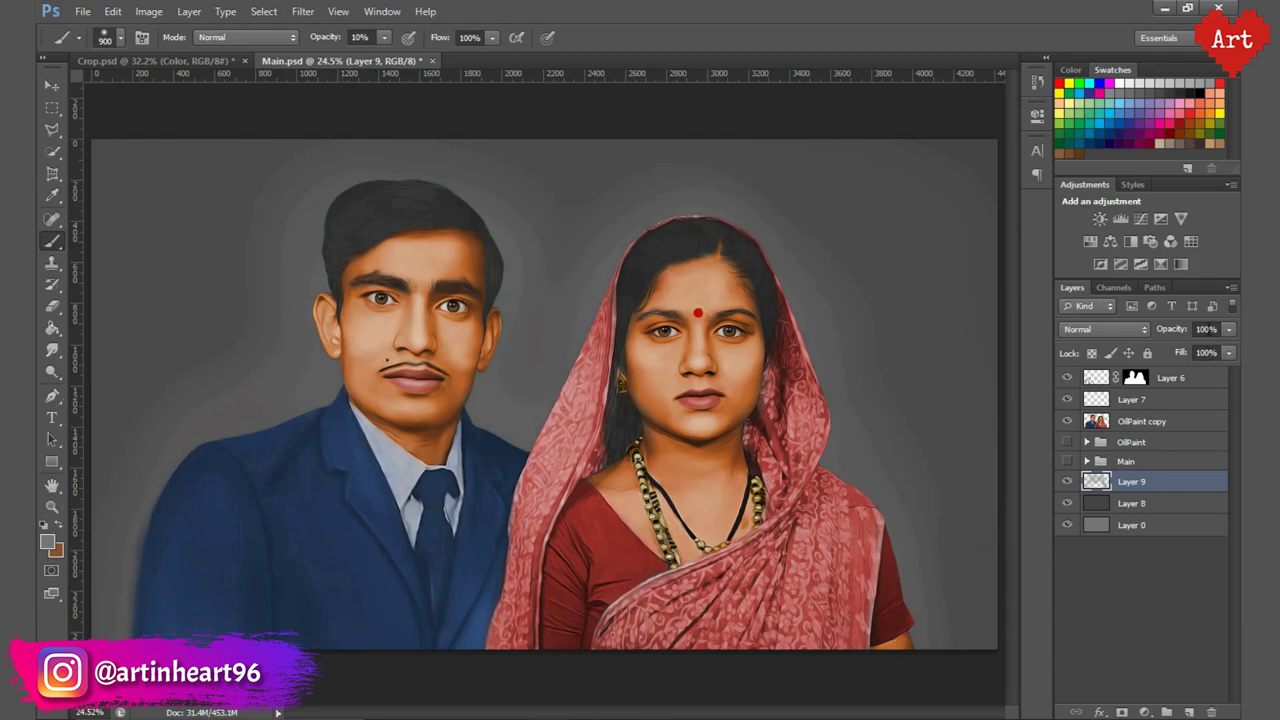
pyautogui.moveTo(1180, 330); pyautogui.dragTo(1177, 335)
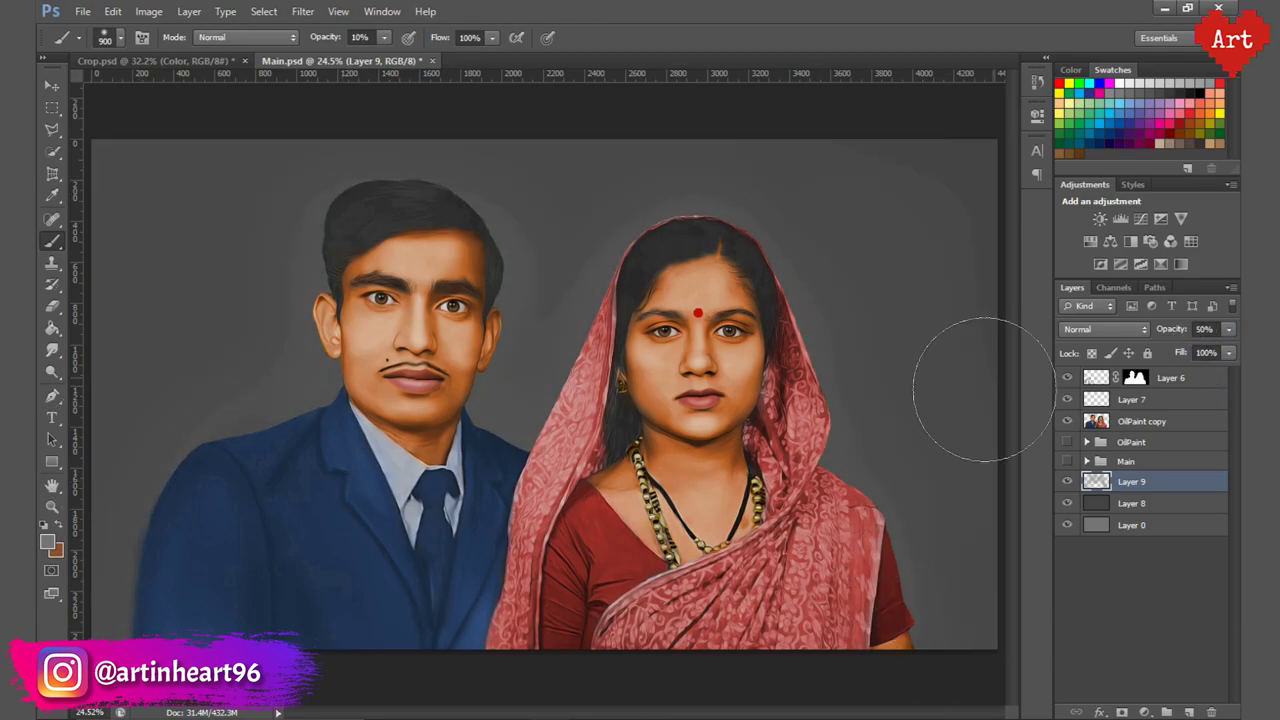
pyautogui.click(1066, 481)
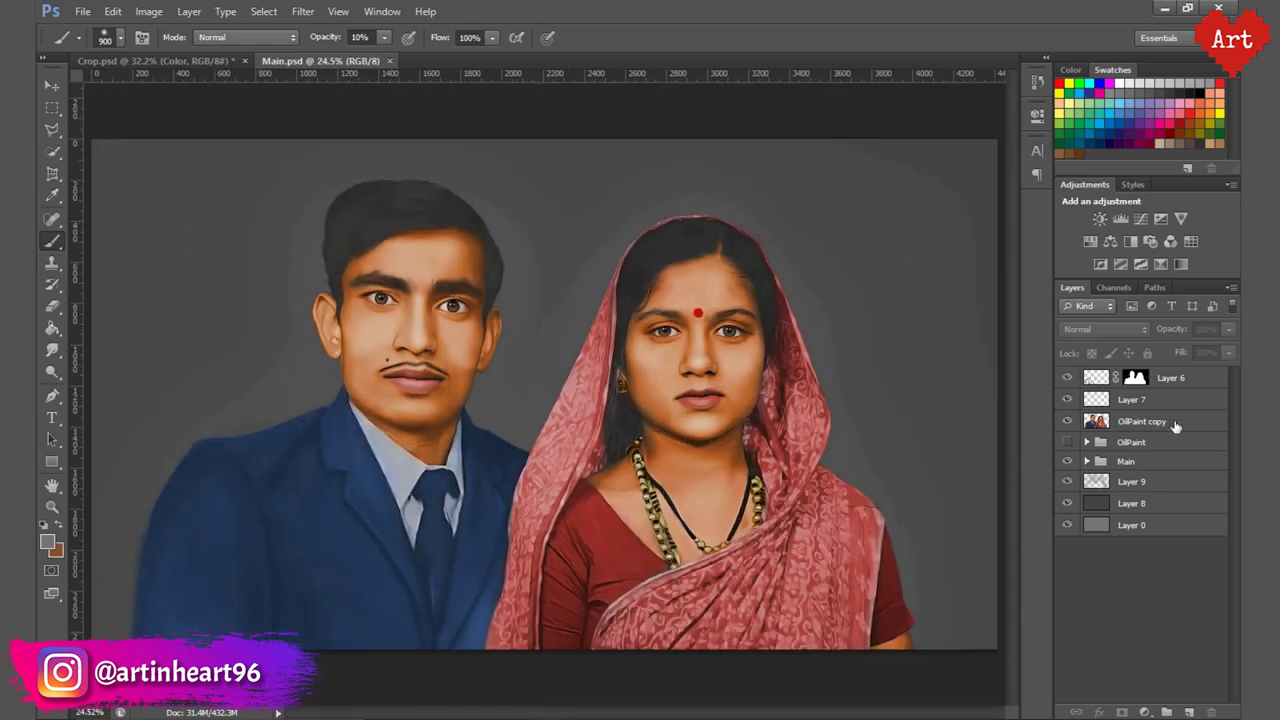
# Add a Vibrance adjustment clipped to OilPaint copy and set Vibrance to 2.
pyautogui.click(1133, 424)
pyautogui.click(1144, 712)
pyautogui.click(1100, 508)
pyautogui.click(962, 158)
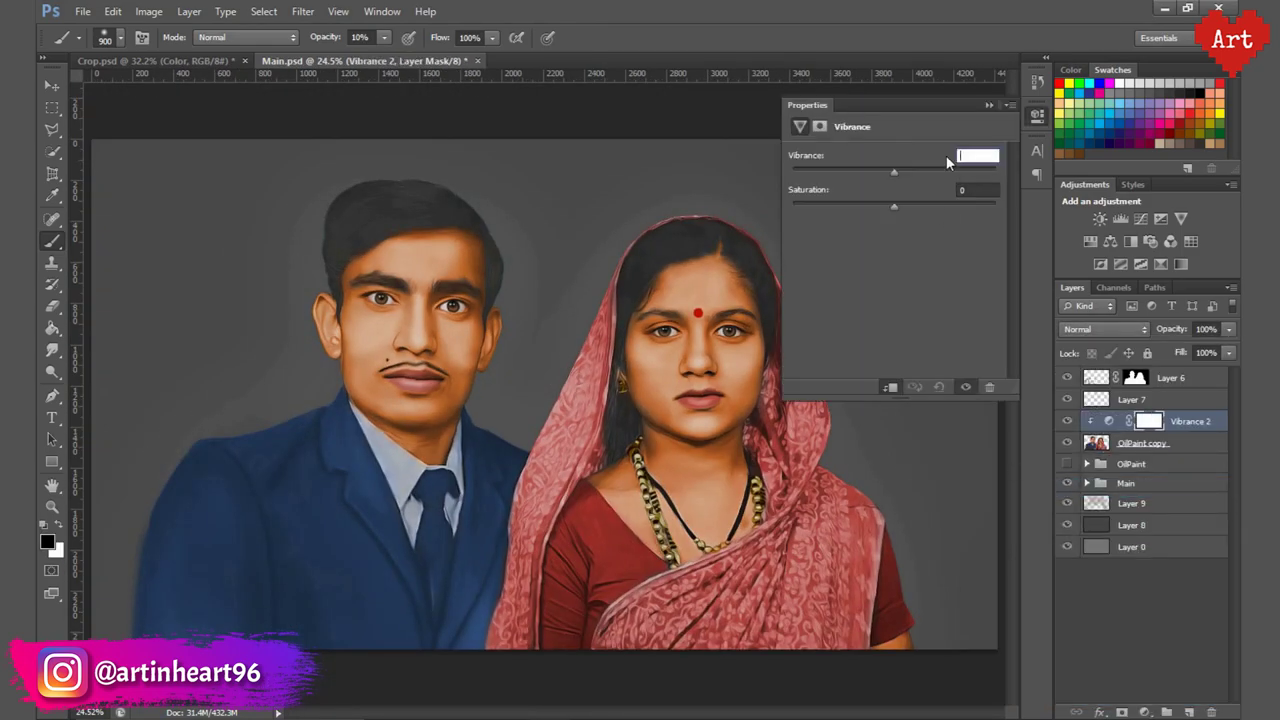
pyautogui.write('2')
pyautogui.press('Tab')
pyautogui.press('Return')
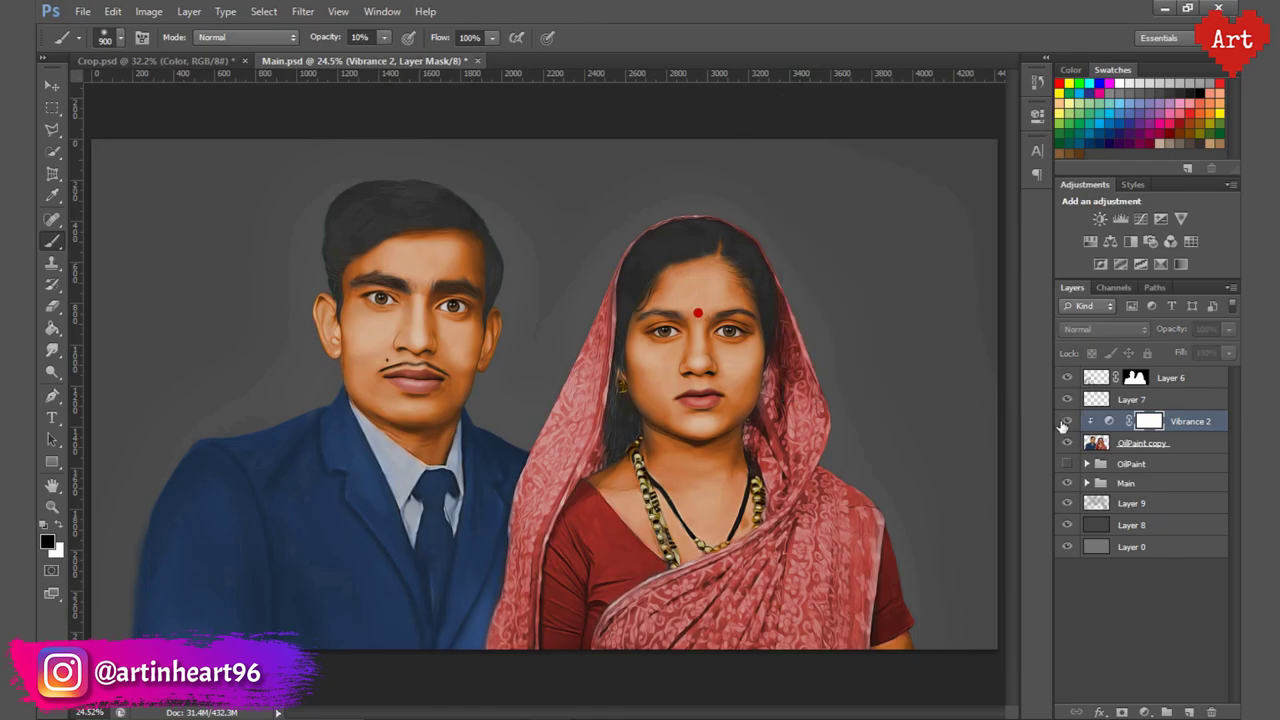
pyautogui.scroll(2, 514, 406)
pyautogui.scroll(-2, 514, 406)
pyautogui.scroll(-1, 491, 428)
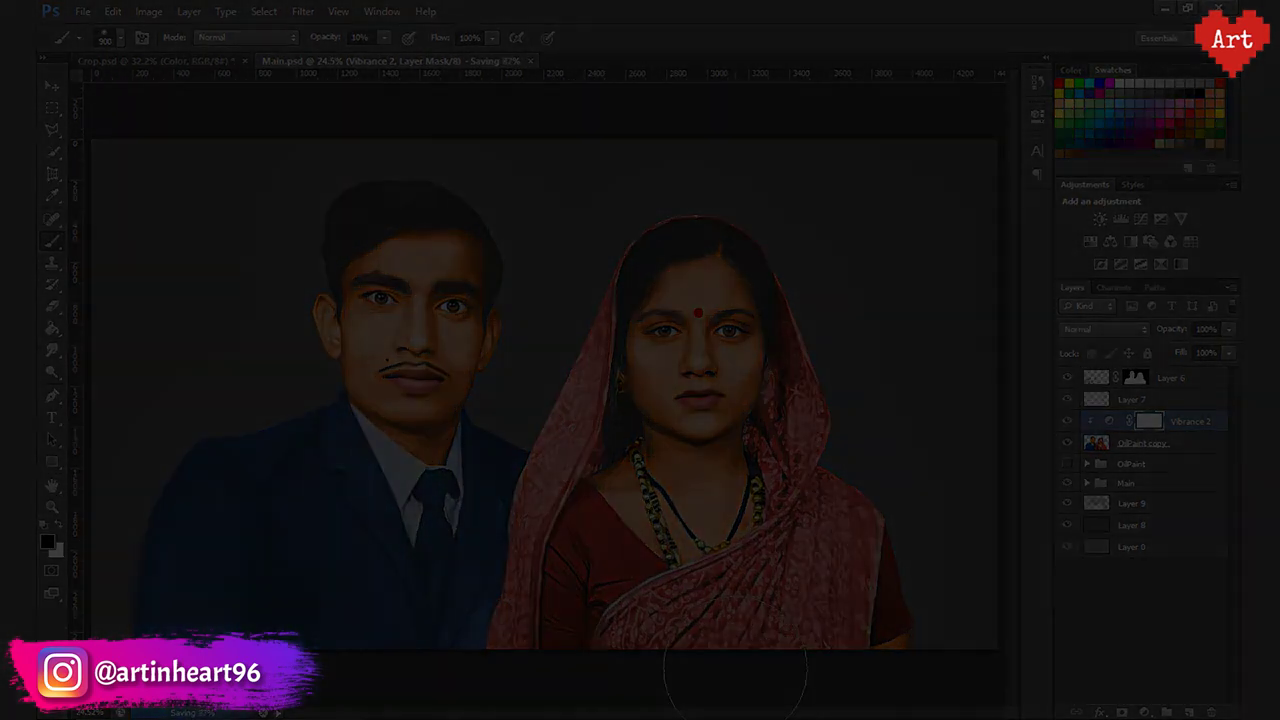